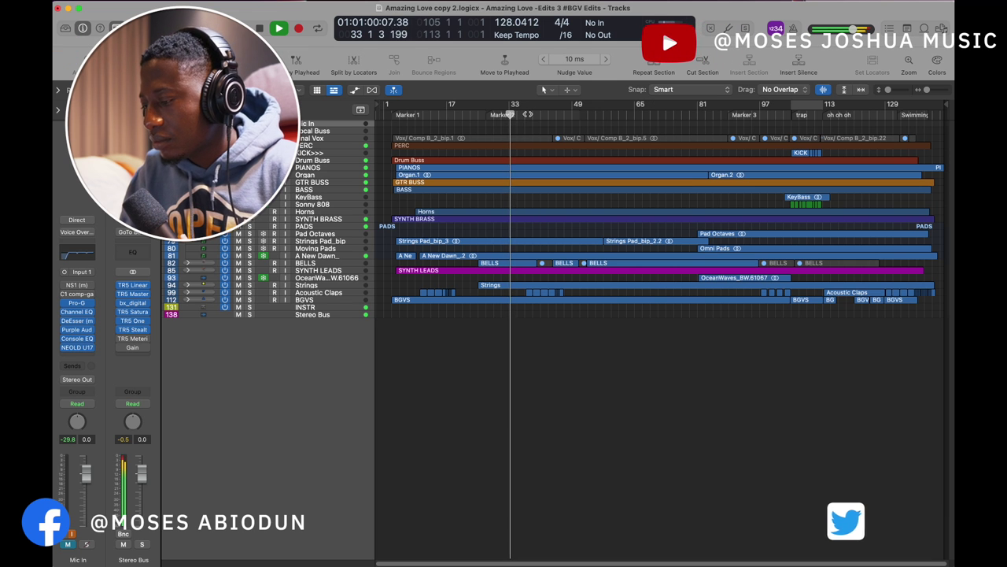
Step: Play on from around bar 37 and inspect the Vertigo VSC-2 compressor on the INSTR channel
{"action": "left_click", "coordinate": [528, 114]}
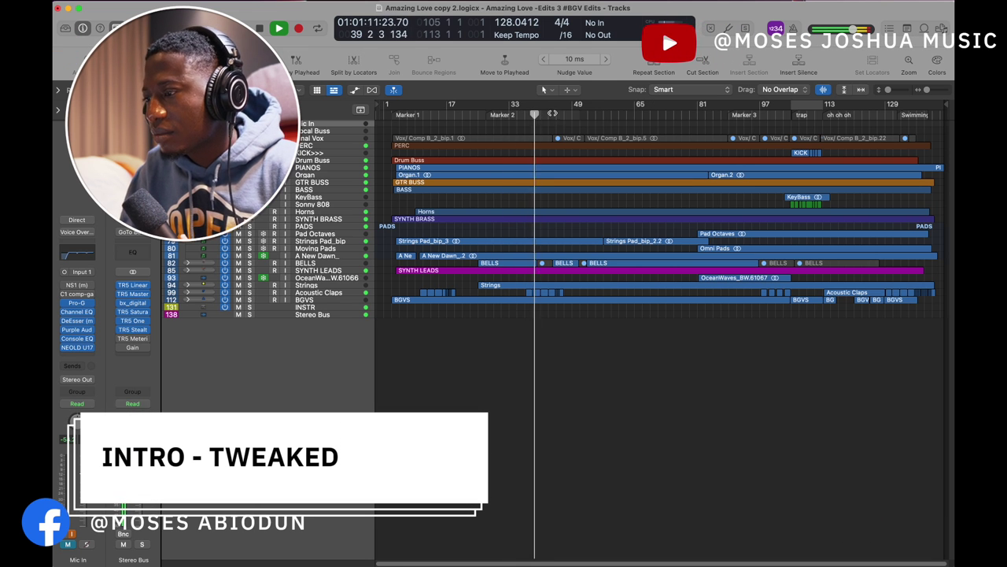
{"action": "left_click", "coordinate": [310, 307]}
{"action": "left_click", "coordinate": [77, 312]}
{"action": "left_click", "coordinate": [77, 303]}
{"action": "left_click", "coordinate": [78, 312]}
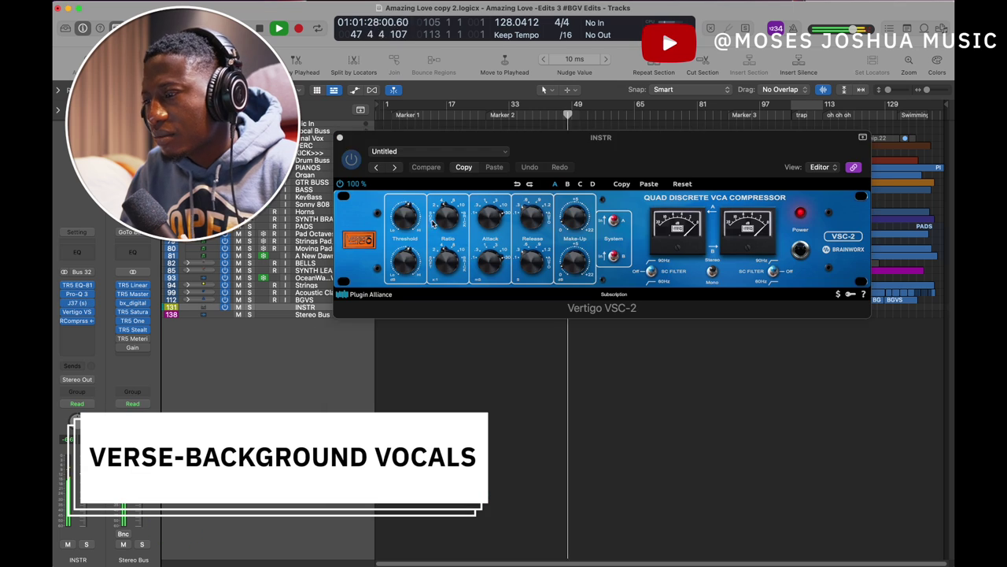
{"action": "left_click", "coordinate": [340, 137]}
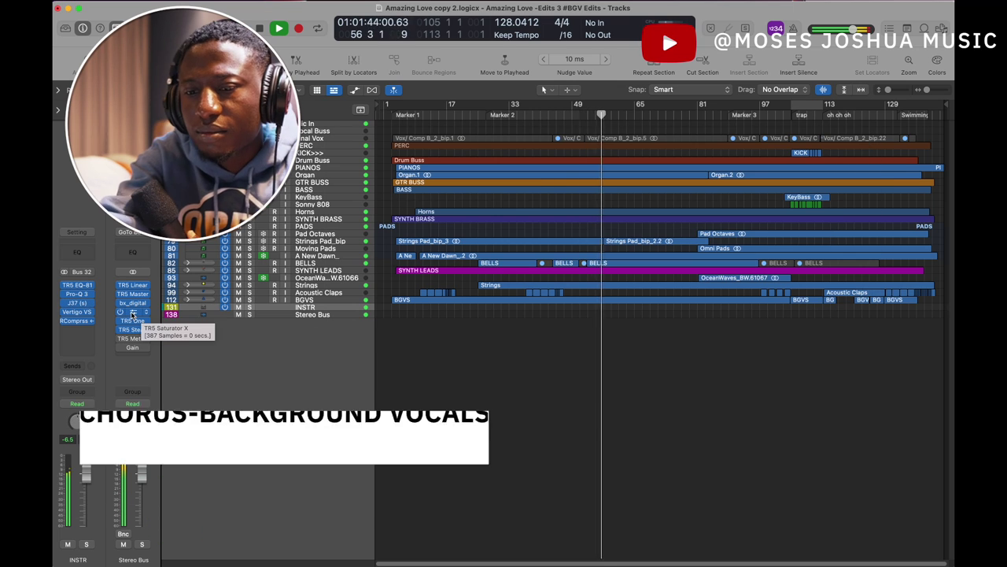
Step: Check the TR5 One processor on the Stereo Bus and bypass the TR5 Stealth Limiter on the same channel
{"action": "left_click", "coordinate": [133, 320]}
{"action": "left_click", "coordinate": [133, 321]}
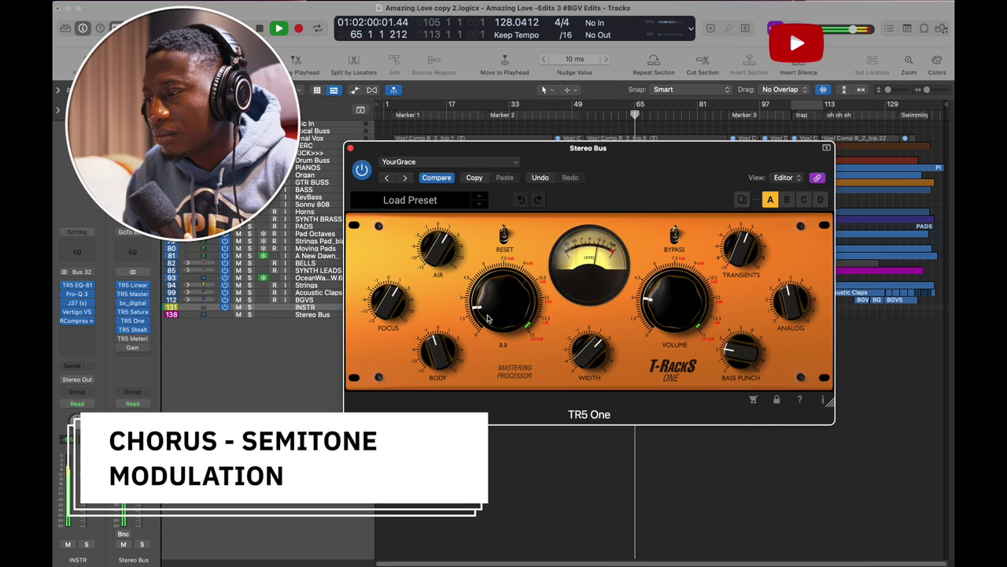
{"action": "left_click", "coordinate": [351, 148]}
{"action": "left_click", "coordinate": [134, 329]}
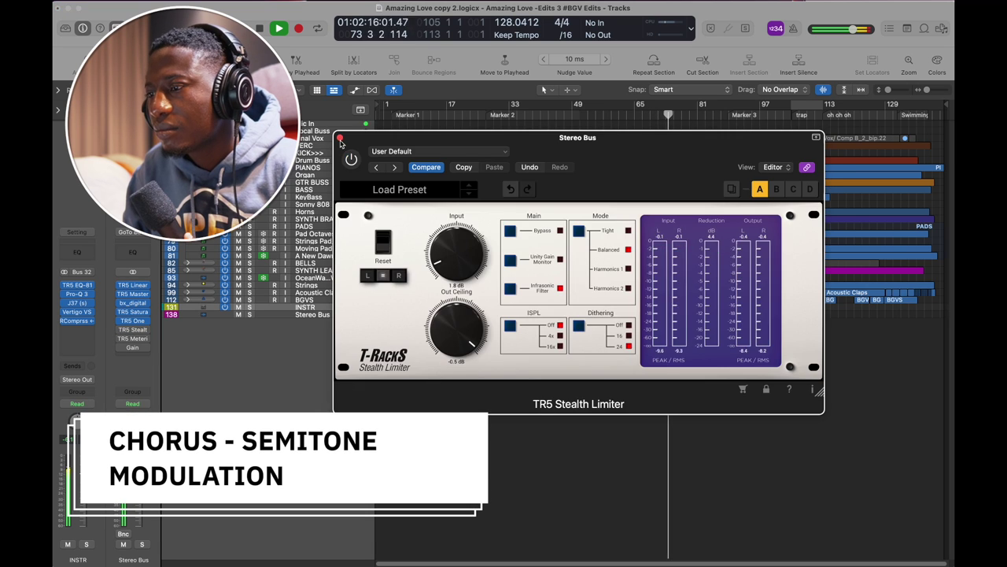
{"action": "left_click", "coordinate": [340, 139]}
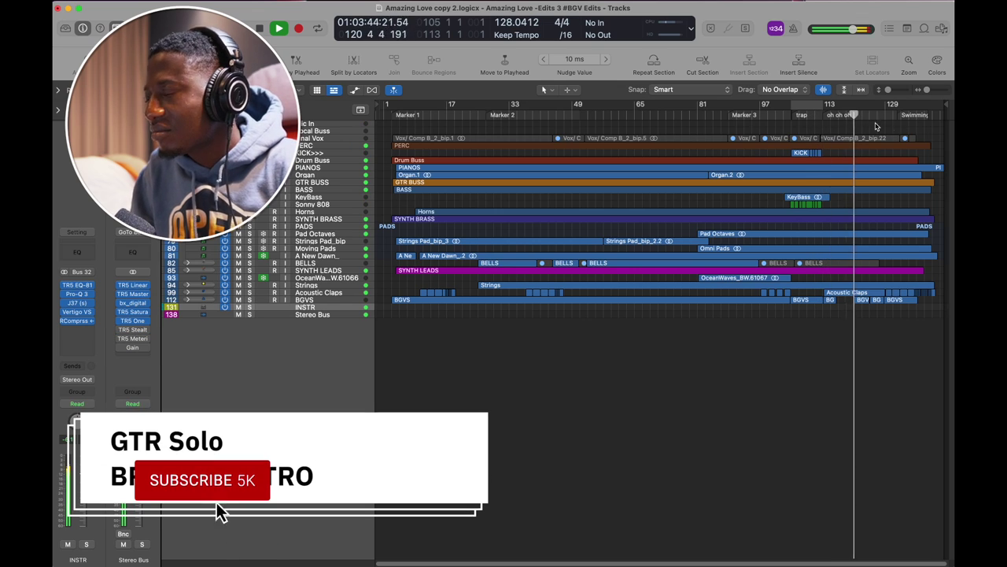
Step: Enlarge the track rows, review the tracks through the Swimming/OhOOH ending, and stop playback after the last vocal region
{"action": "scroll", "coordinate": [890, 131], "scroll_direction": "up", "scroll_amount": 5}
{"action": "left_click_drag", "start_coordinate": [888, 89], "coordinate": [894, 90]}
{"action": "left_click", "coordinate": [862, 91]}
{"action": "scroll", "coordinate": [740, 181], "scroll_direction": "down", "scroll_amount": 1}
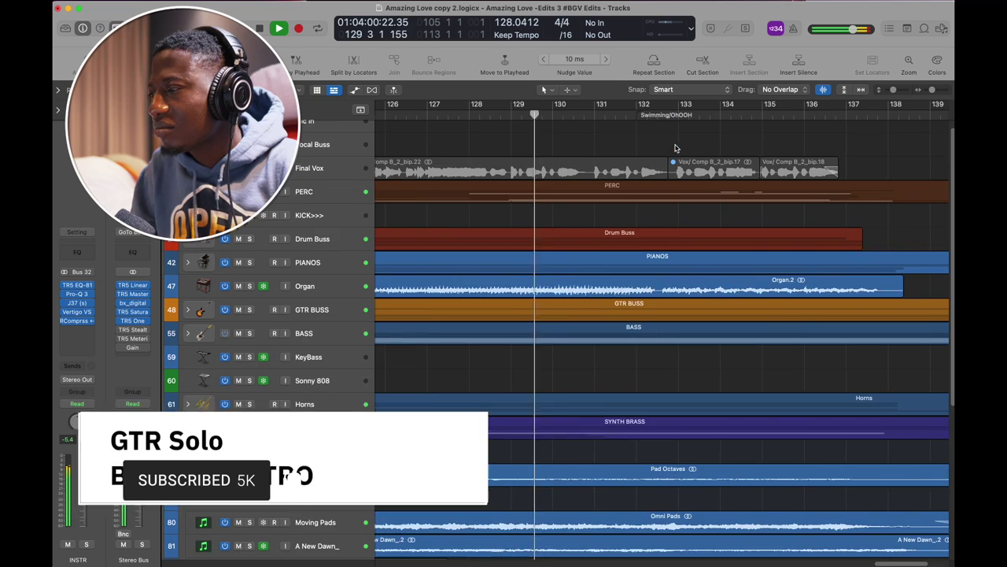
{"action": "scroll", "coordinate": [666, 158], "scroll_direction": "down", "scroll_amount": 5}
{"action": "scroll", "coordinate": [666, 158], "scroll_direction": "down", "scroll_amount": 4}
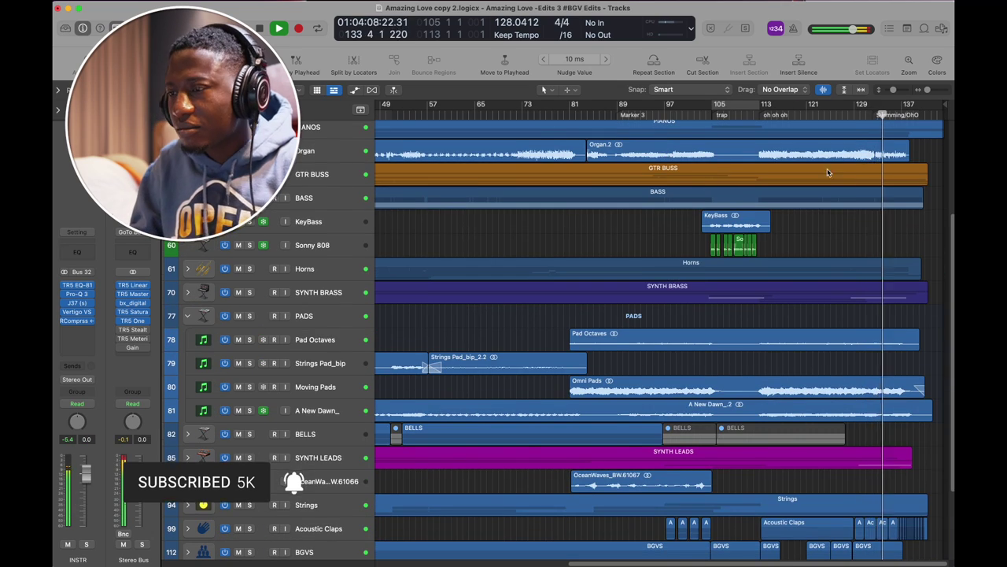
{"action": "scroll", "coordinate": [666, 157], "scroll_direction": "up", "scroll_amount": 5}
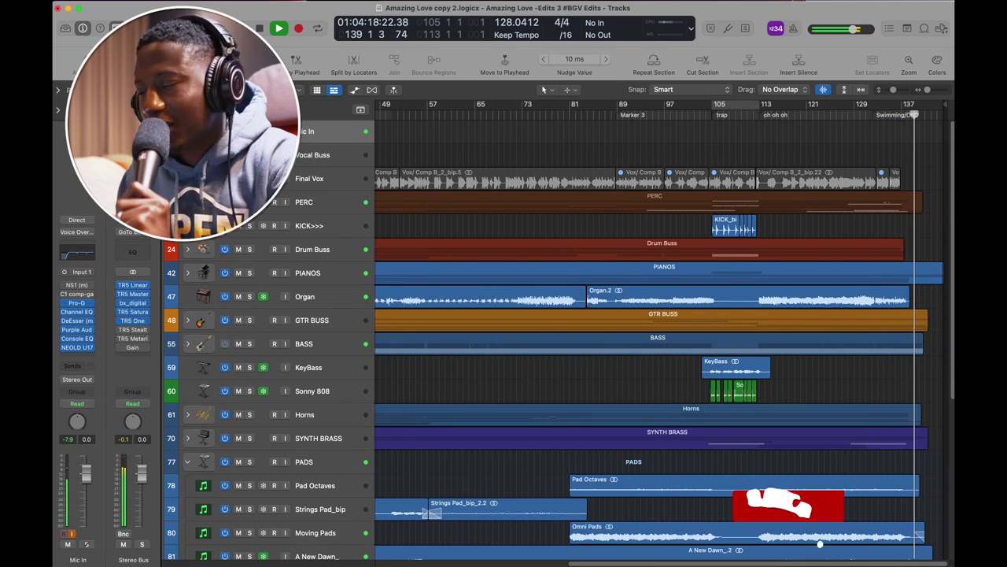
{"action": "key", "text": "space"}
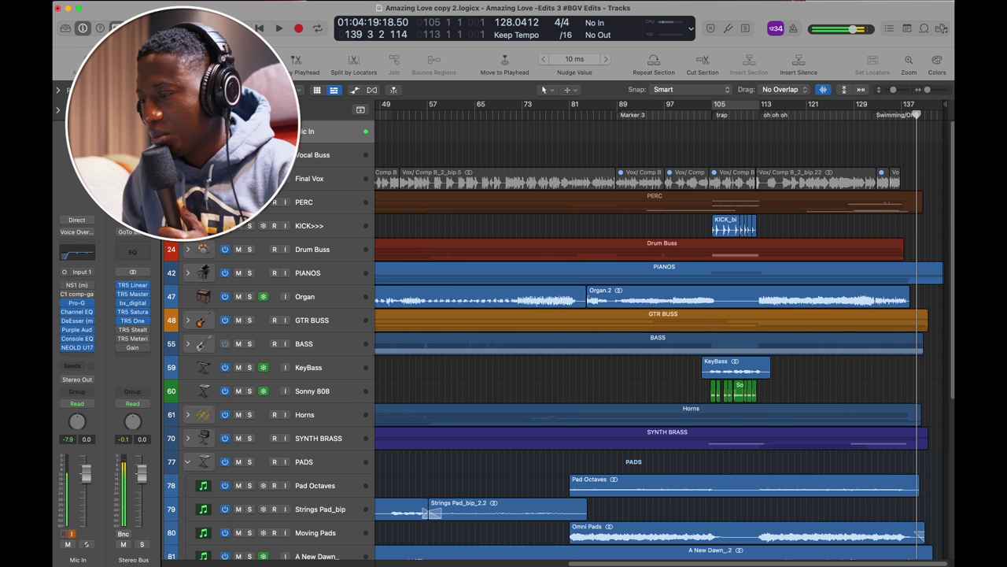
Step: Expand the PERC stack and audition its soloed percussion tracks from around bar 3, stopping after bar 5
{"action": "scroll", "coordinate": [517, 186], "scroll_direction": "left", "scroll_amount": 10}
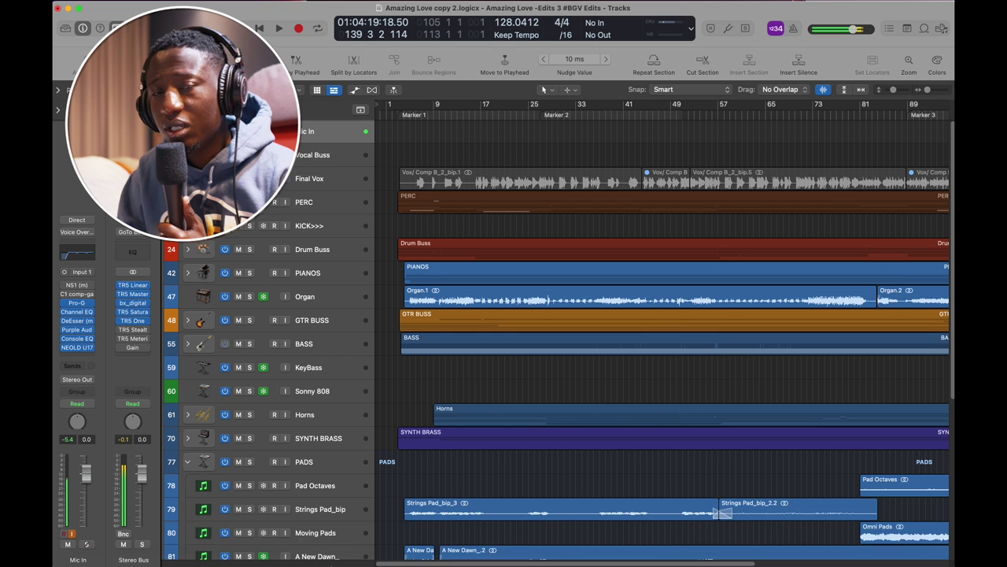
{"action": "mouse_move", "coordinate": [220, 551]}
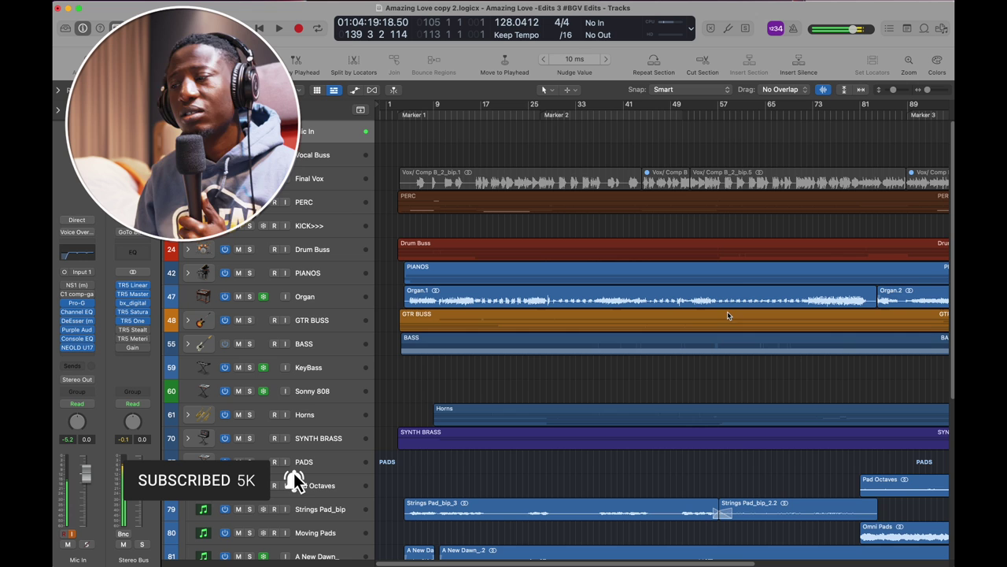
{"action": "scroll", "coordinate": [470, 268], "scroll_direction": "up", "scroll_amount": 10}
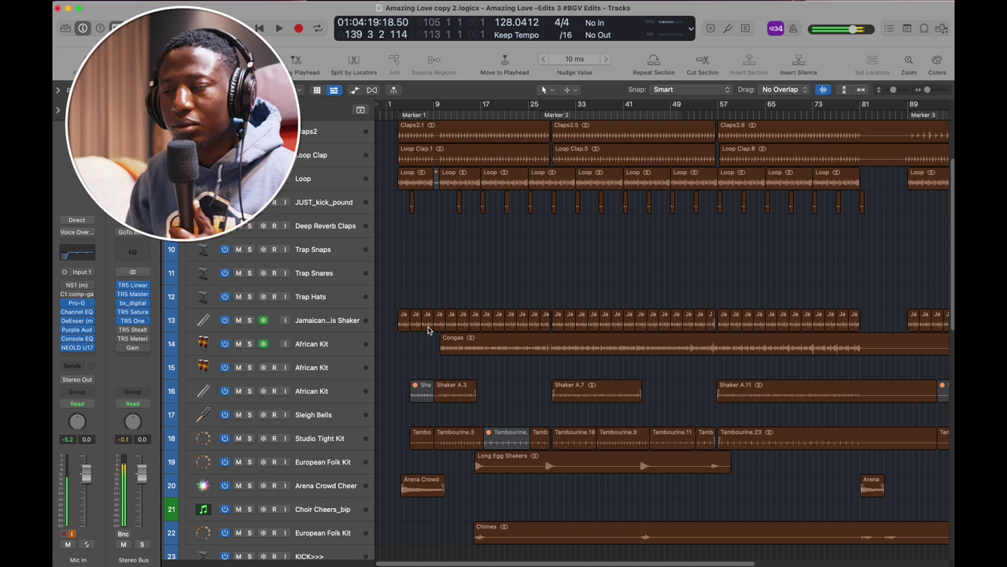
{"action": "scroll", "coordinate": [482, 319], "scroll_direction": "up", "scroll_amount": 3}
{"action": "scroll", "coordinate": [484, 324], "scroll_direction": "down", "scroll_amount": 1}
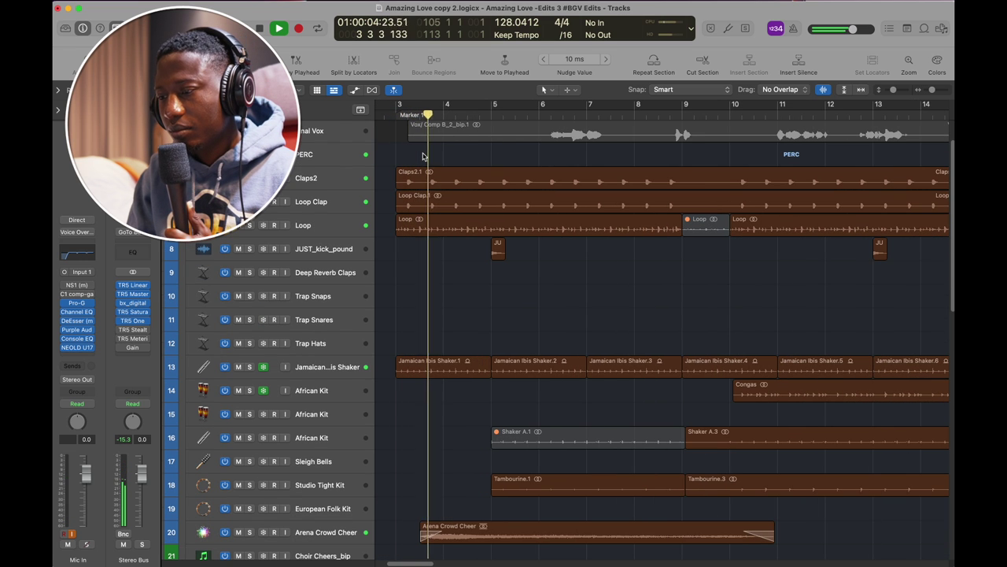
{"action": "scroll", "coordinate": [423, 156], "scroll_direction": "down", "scroll_amount": 1}
{"action": "key", "text": "super+Left"}
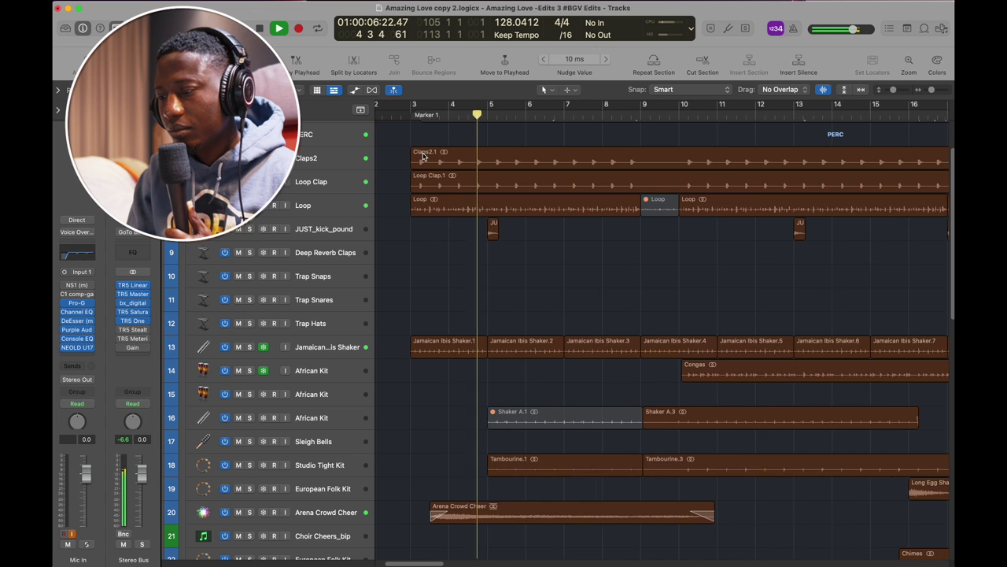
{"action": "key", "text": "space"}
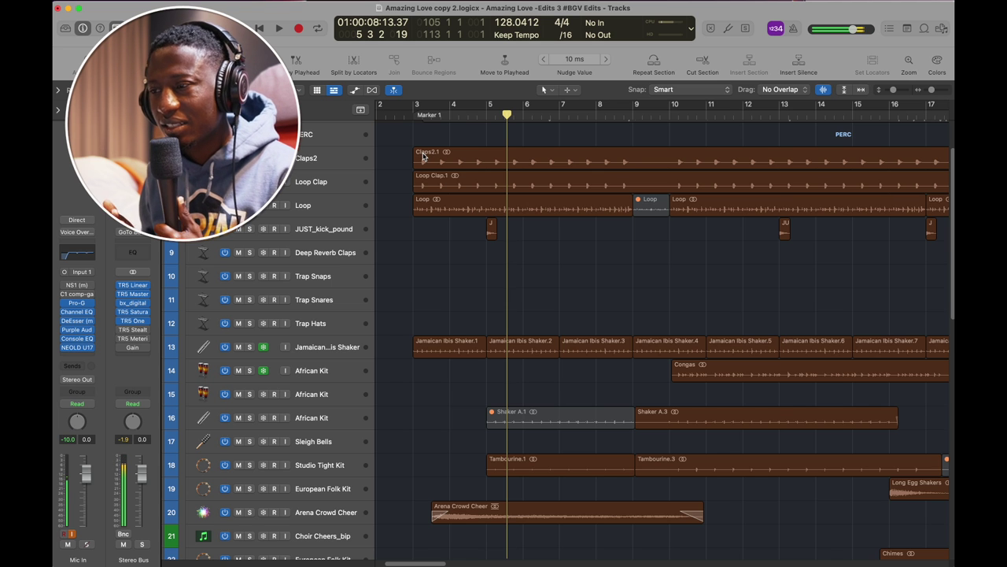
Step: Replay the percussion from Marker 1, following the shaker, tambourine and congas entries, and stop just before bar 13
{"action": "scroll", "coordinate": [435, 175], "scroll_direction": "up", "scroll_amount": 2}
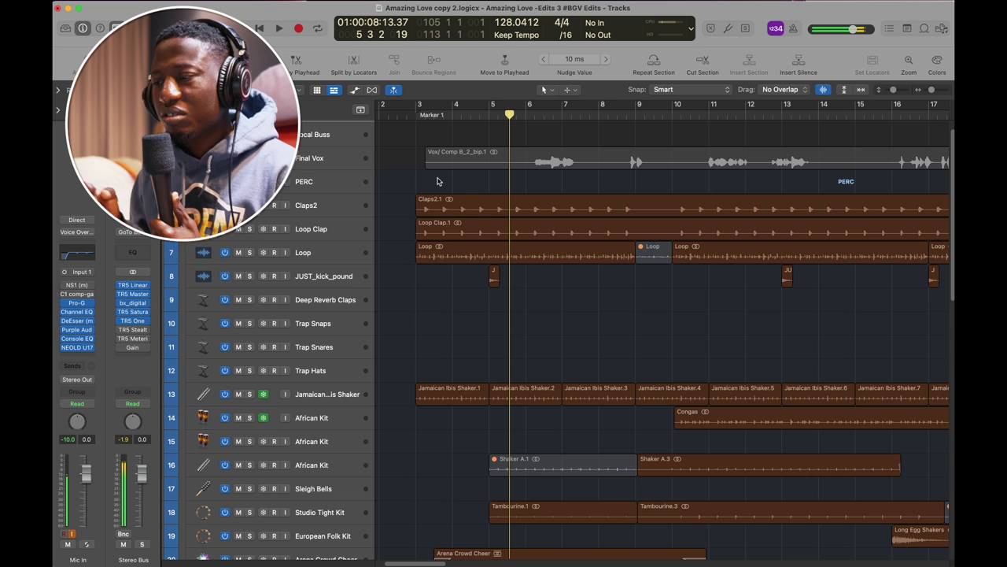
{"action": "double_click", "coordinate": [435, 113]}
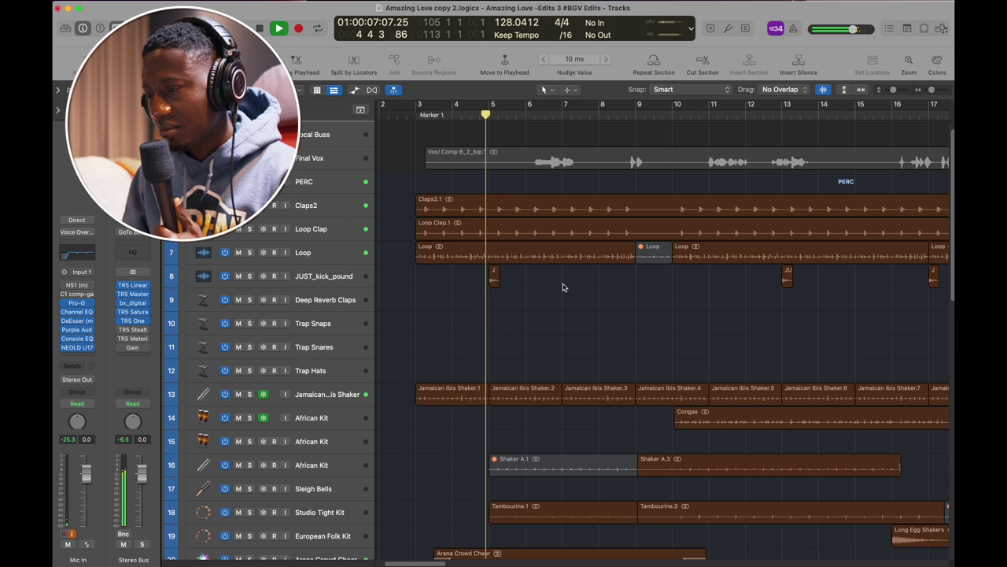
{"action": "scroll", "coordinate": [563, 287], "scroll_direction": "down", "scroll_amount": 2}
{"action": "scroll", "coordinate": [563, 286], "scroll_direction": "right", "scroll_amount": 3}
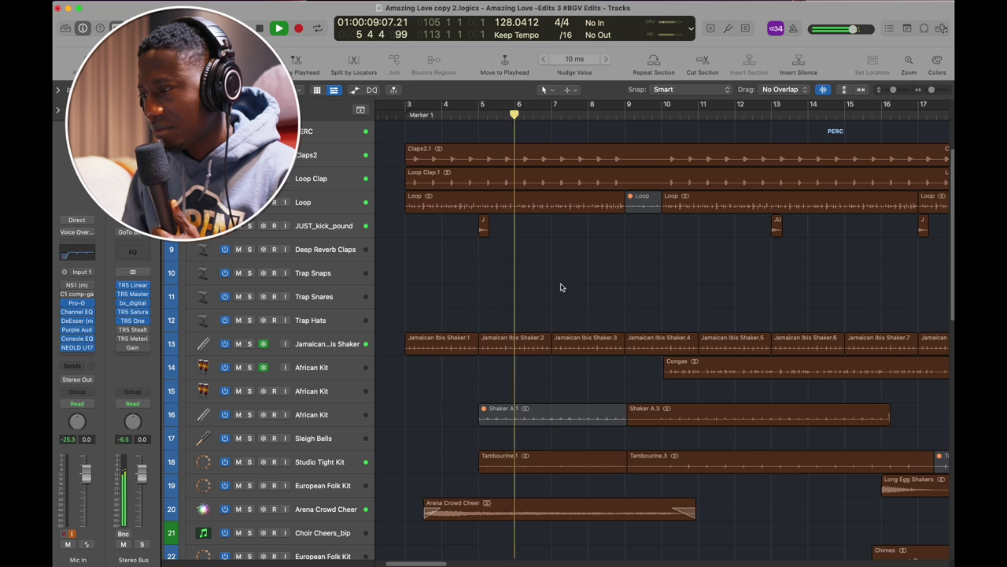
{"action": "scroll", "coordinate": [561, 288], "scroll_direction": "up", "scroll_amount": 1}
{"action": "scroll", "coordinate": [561, 287], "scroll_direction": "down", "scroll_amount": 6}
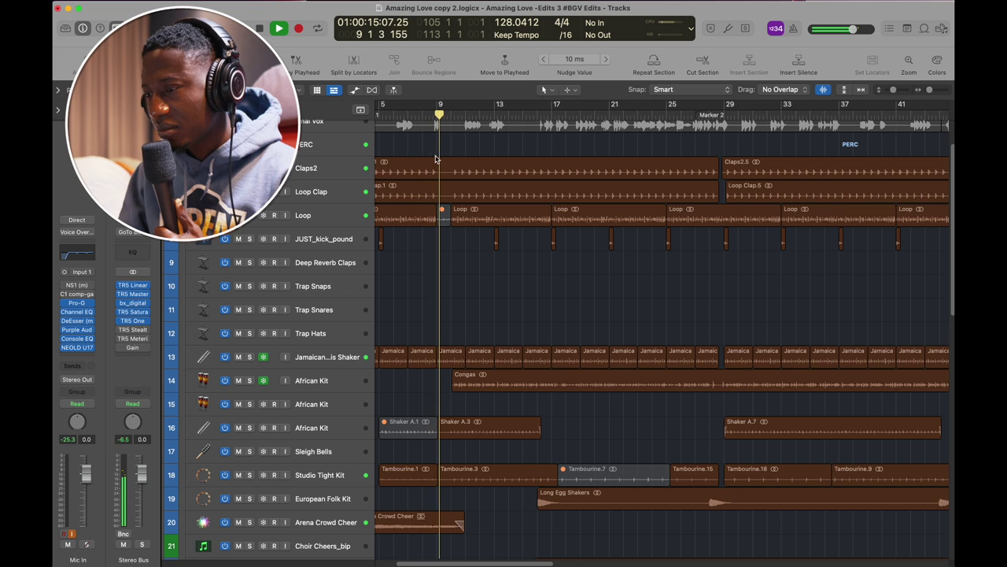
{"action": "scroll", "coordinate": [455, 151], "scroll_direction": "up", "scroll_amount": 1}
{"action": "scroll", "coordinate": [455, 154], "scroll_direction": "up", "scroll_amount": 3}
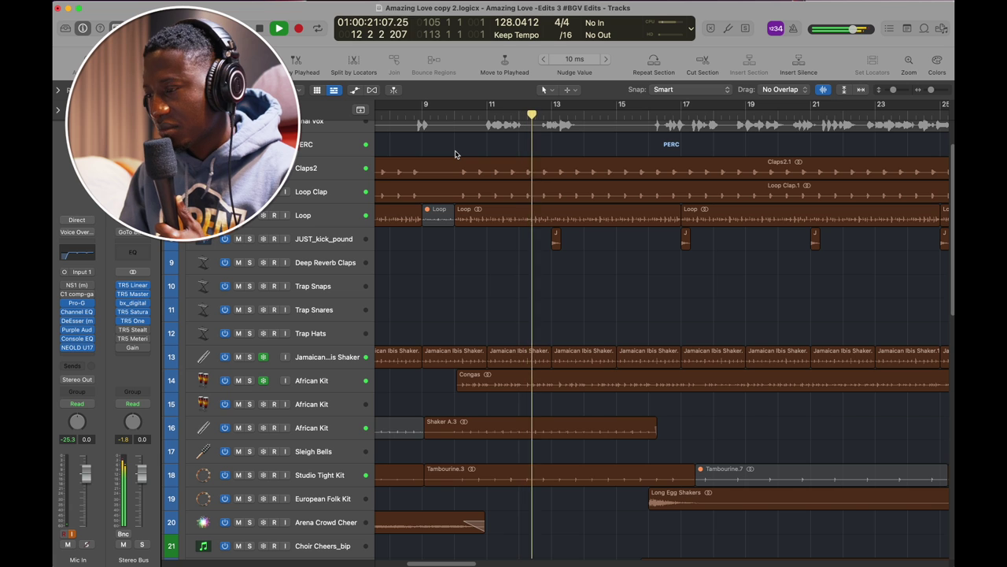
{"action": "key", "text": "space"}
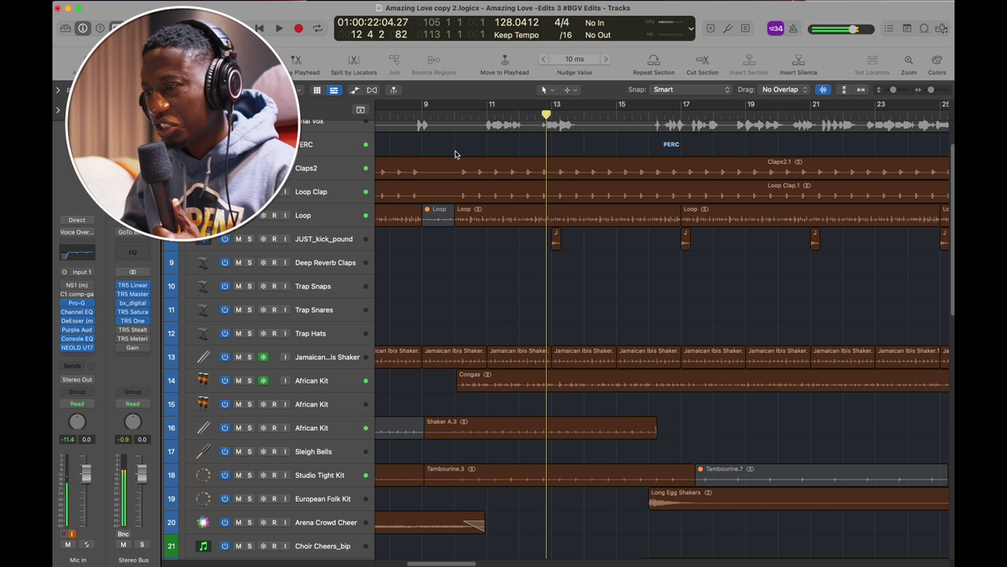
Step: Examine how the percussion regions and JUST_kick_pound hits are arranged across the song, up to the gap after Marker 2
{"action": "key", "text": "super+Left"}
{"action": "key", "text": "super+Left"}
{"action": "key", "text": "super+Left"}
{"action": "key", "text": "super+Left"}
{"action": "key", "text": "super+Left"}
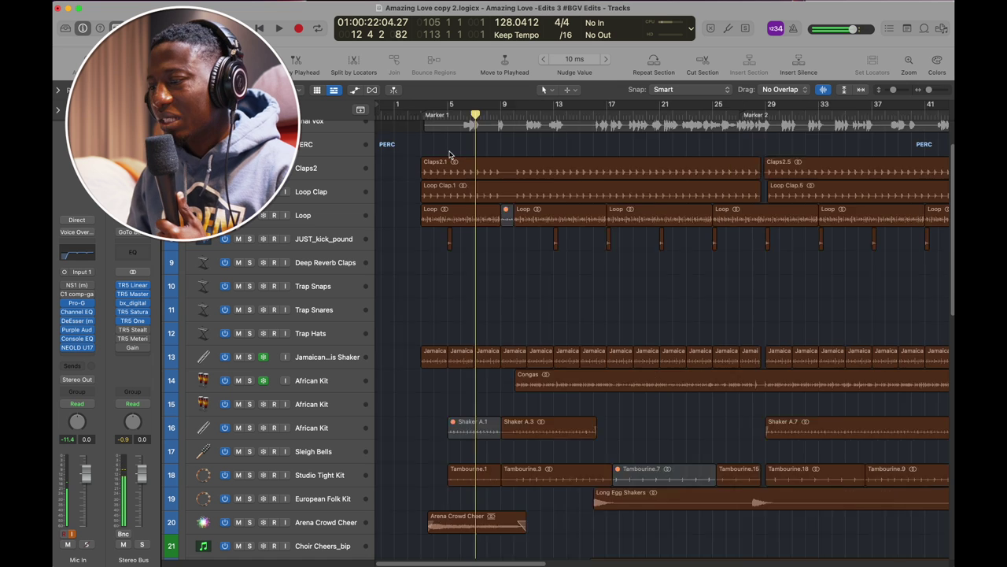
{"action": "scroll", "coordinate": [450, 155], "scroll_direction": "right", "scroll_amount": 1}
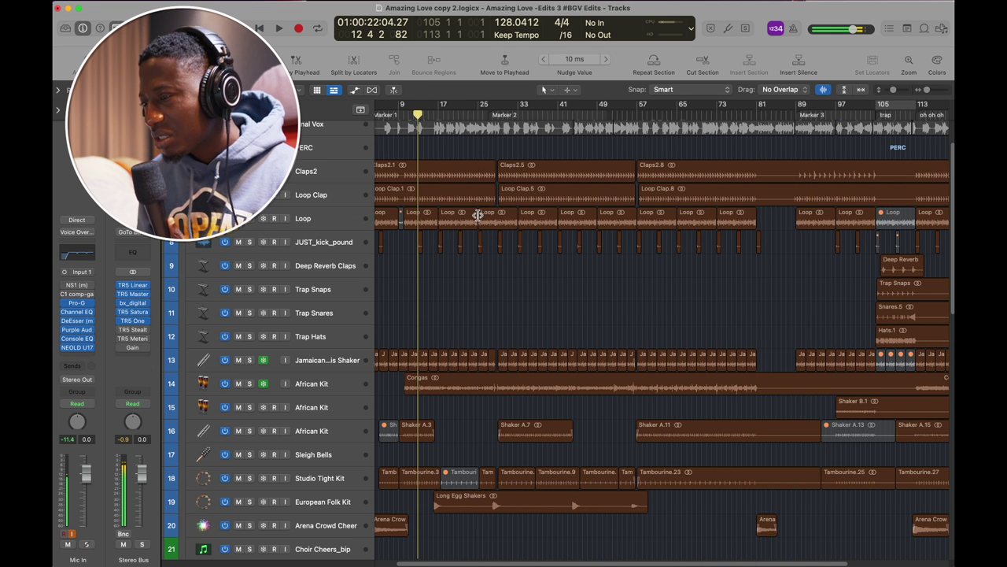
{"action": "scroll", "coordinate": [477, 215], "scroll_direction": "up", "scroll_amount": 4}
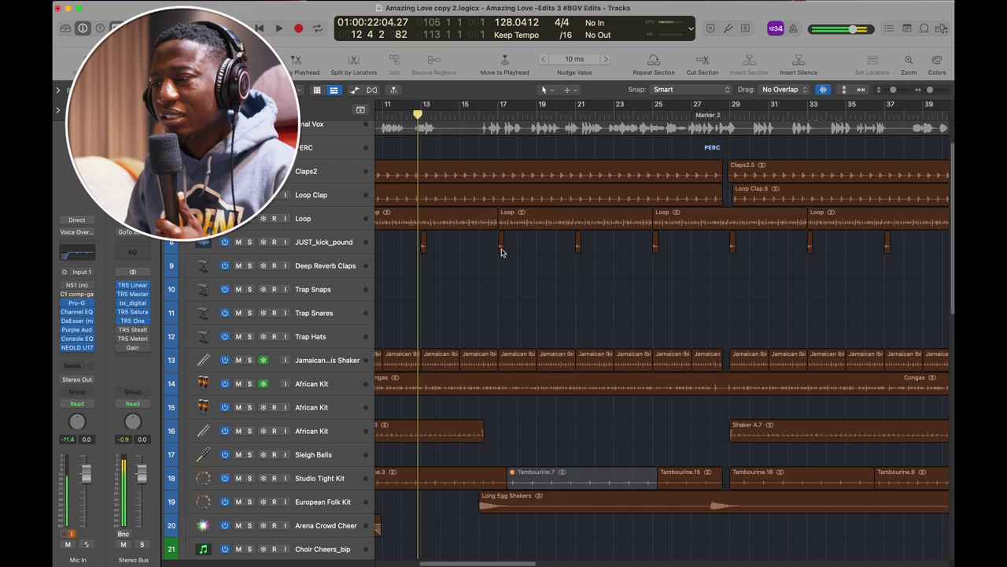
{"action": "key", "text": "z"}
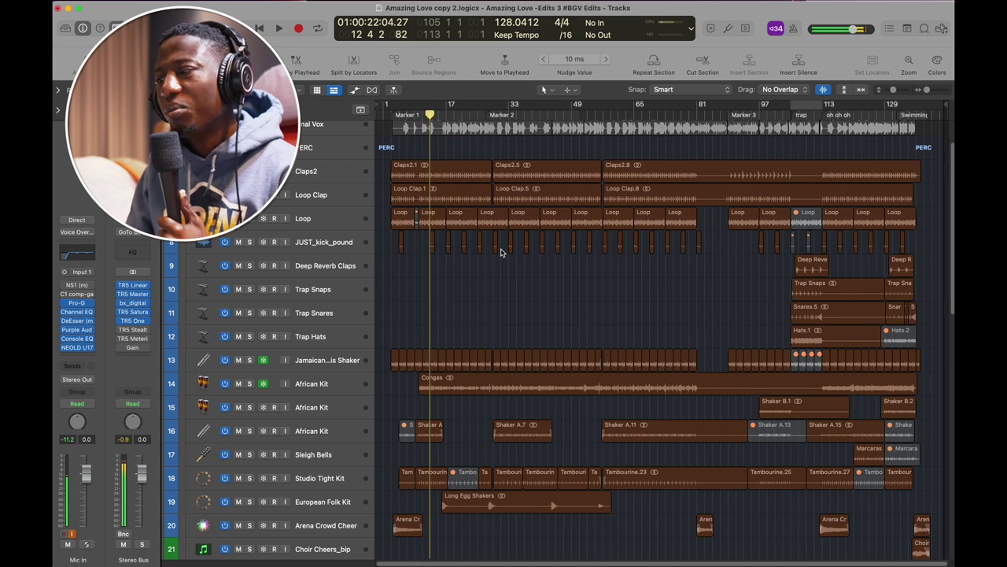
{"action": "key", "text": "z"}
{"action": "scroll", "coordinate": [501, 253], "scroll_direction": "right", "scroll_amount": 5}
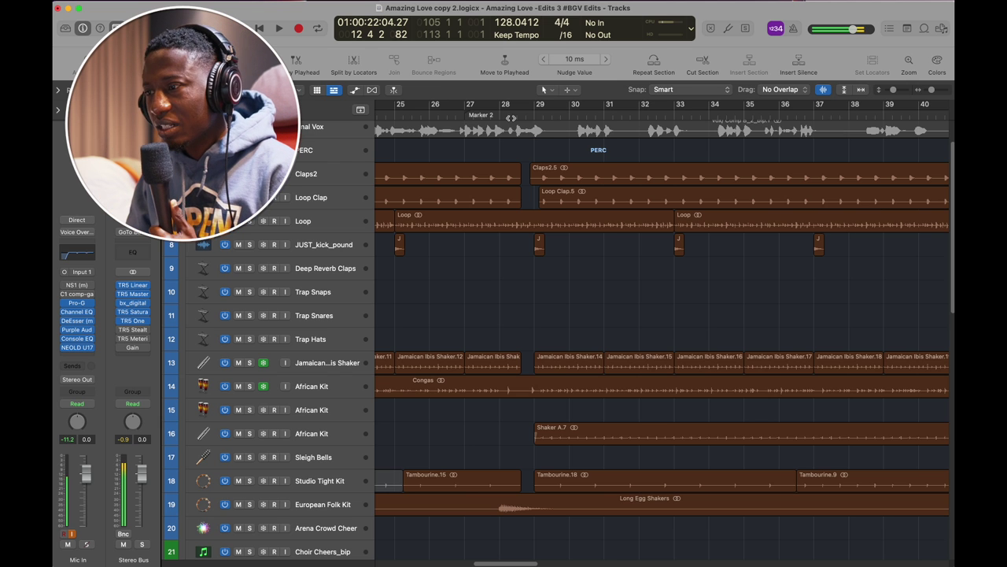
Step: Audition the percussion transition from Marker 2 into bar 29 twice, stopping playback after each pass
{"action": "double_click", "coordinate": [474, 115]}
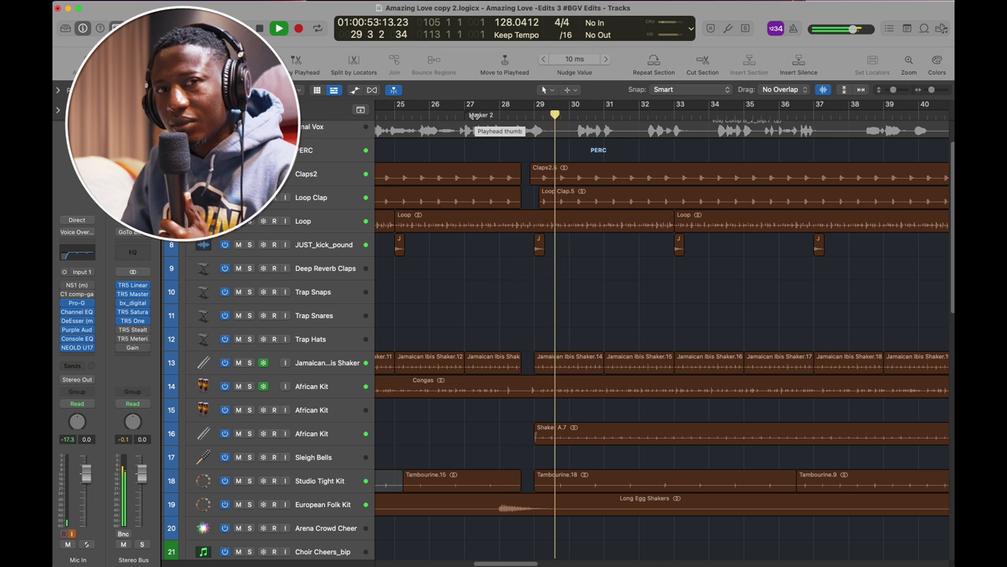
{"action": "key", "text": "space"}
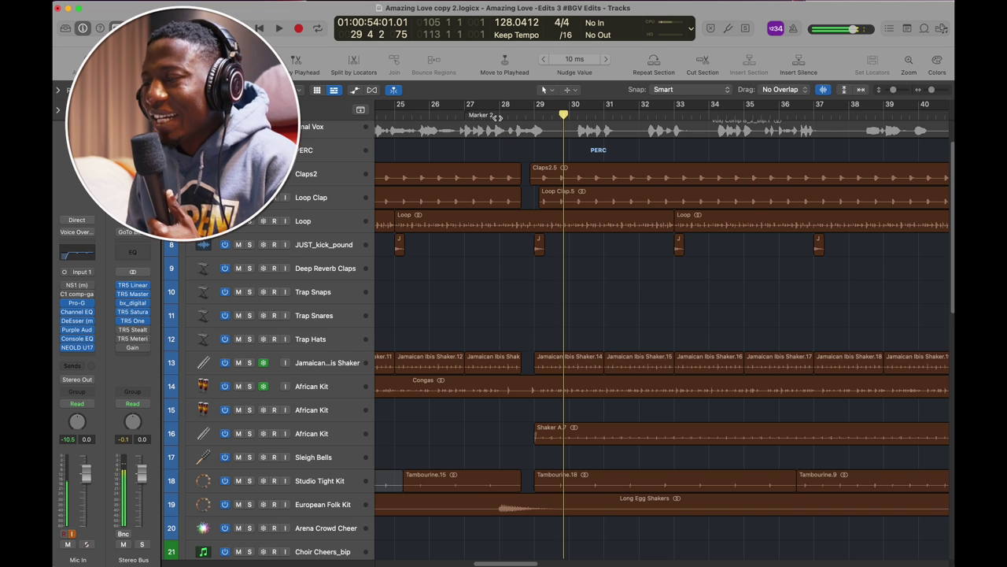
{"action": "left_click", "coordinate": [496, 116]}
{"action": "key", "text": "space"}
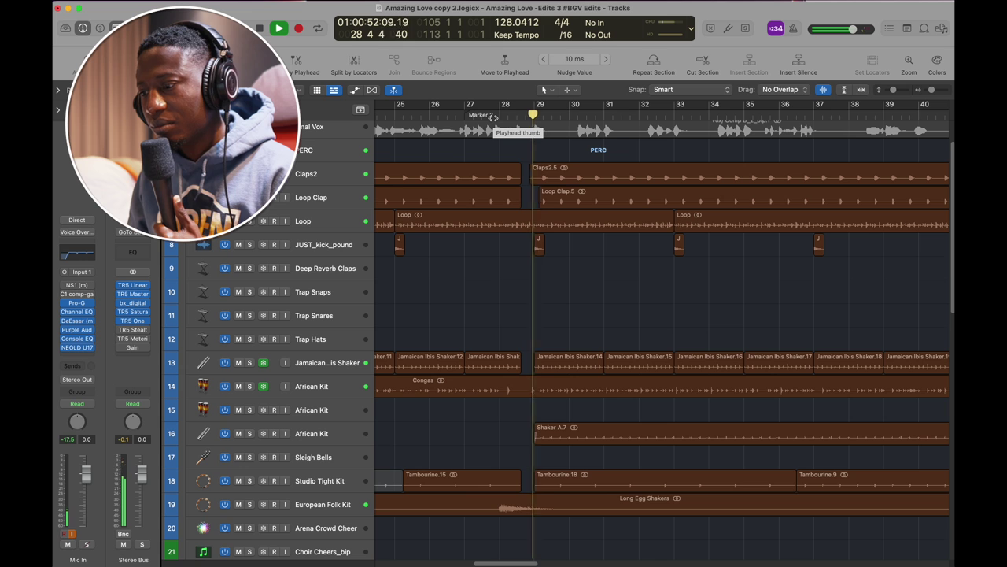
{"action": "key", "text": "space"}
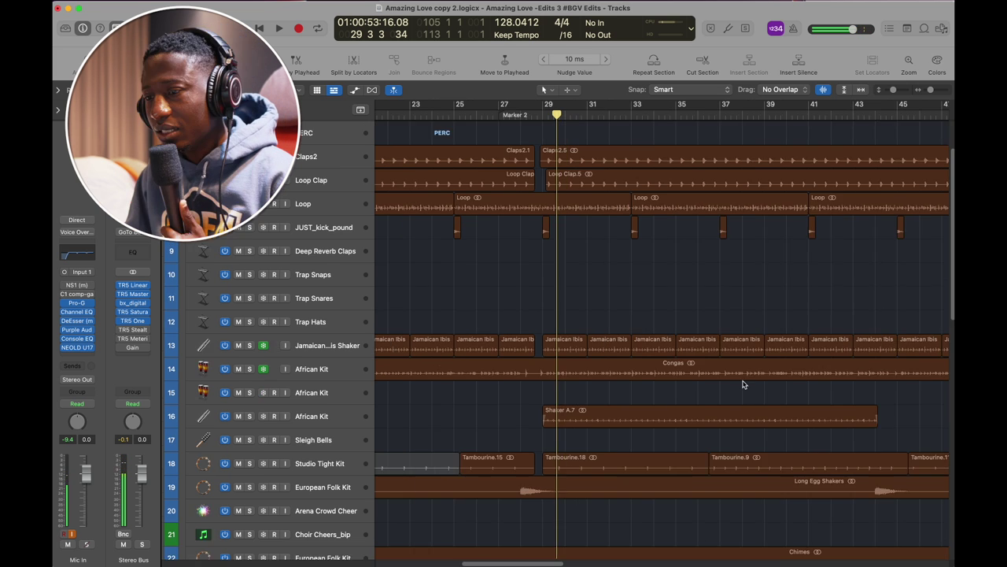
Step: Select the Claps2, Loop Clap and Loop tracks in turn to show their regions and channel settings
{"action": "scroll", "coordinate": [526, 360], "scroll_direction": "up", "scroll_amount": 3}
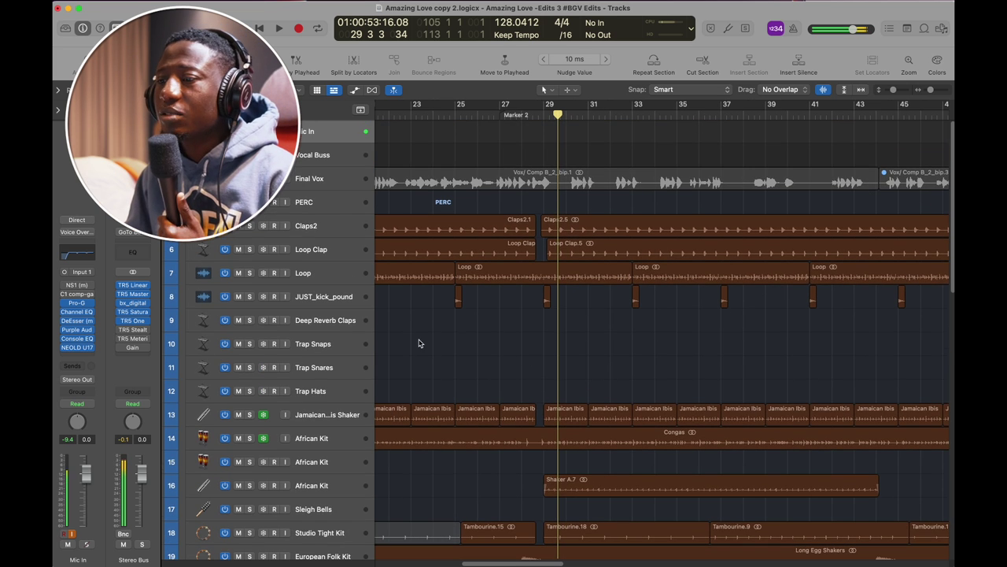
{"action": "left_click", "coordinate": [343, 228]}
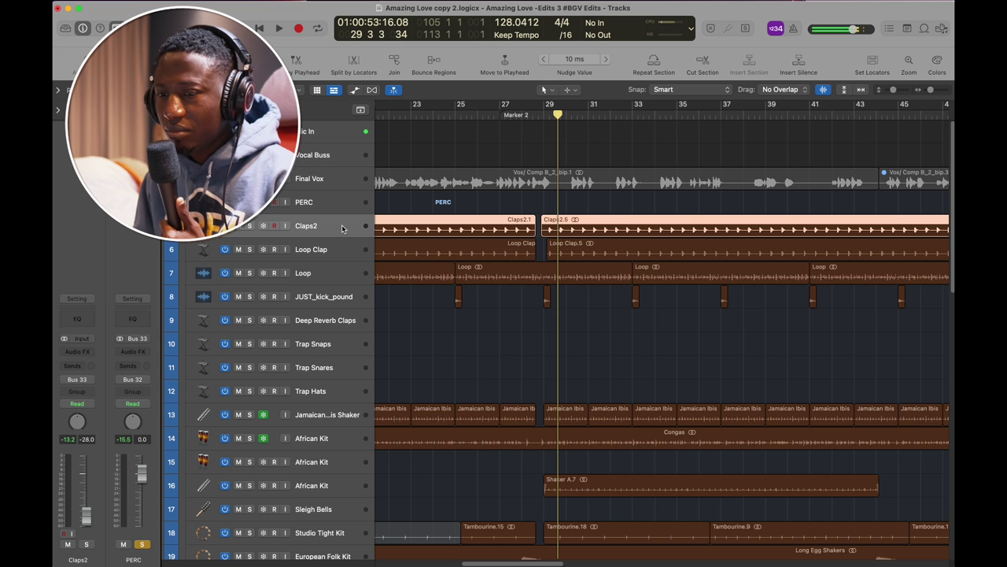
{"action": "key", "text": "Down"}
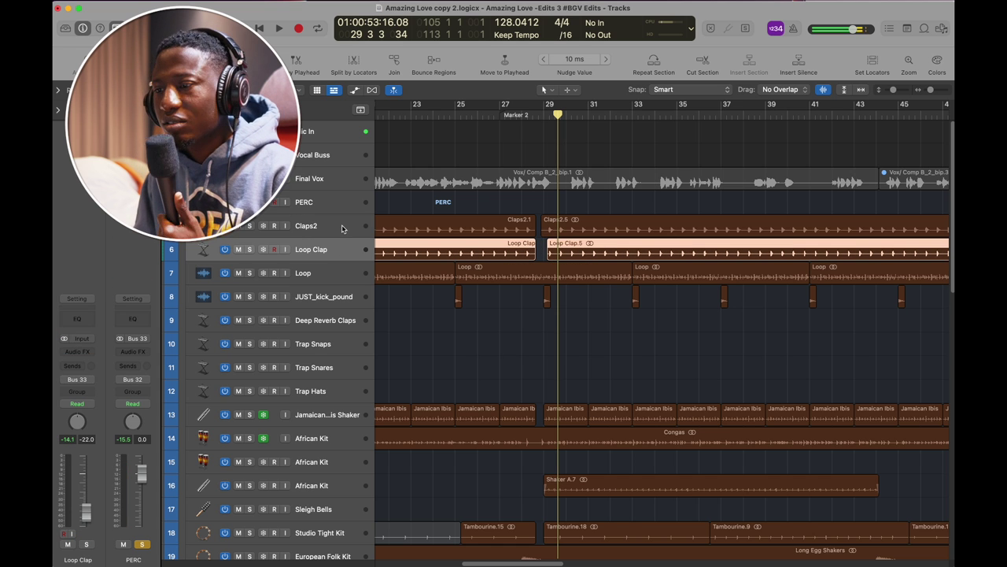
{"action": "key", "text": "Down"}
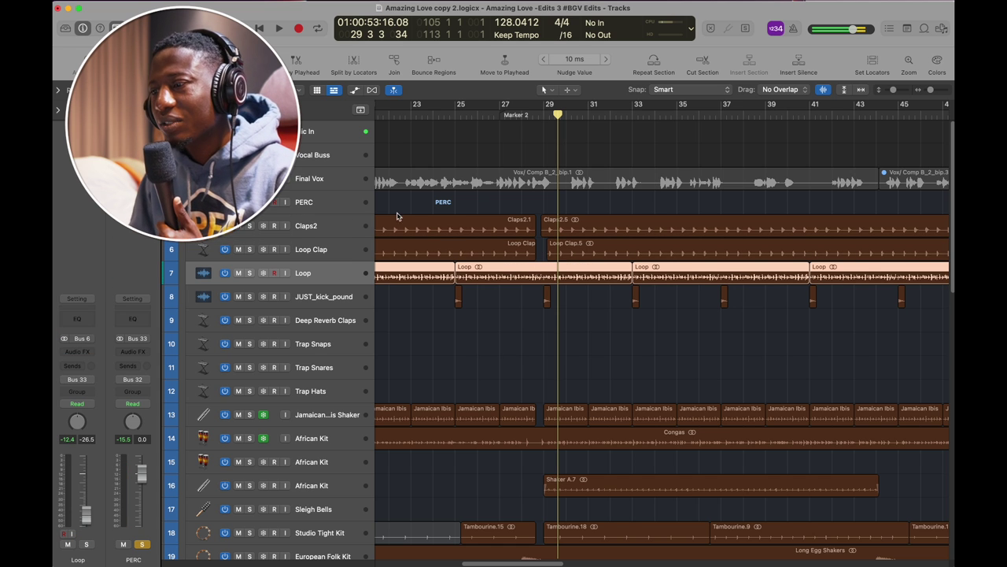
Step: Audition the percussion from the gap at bar 82 into Marker 3, checking the lower tracks, and stop playback in bar 90
{"action": "scroll", "coordinate": [682, 267], "scroll_direction": "down", "scroll_amount": 10}
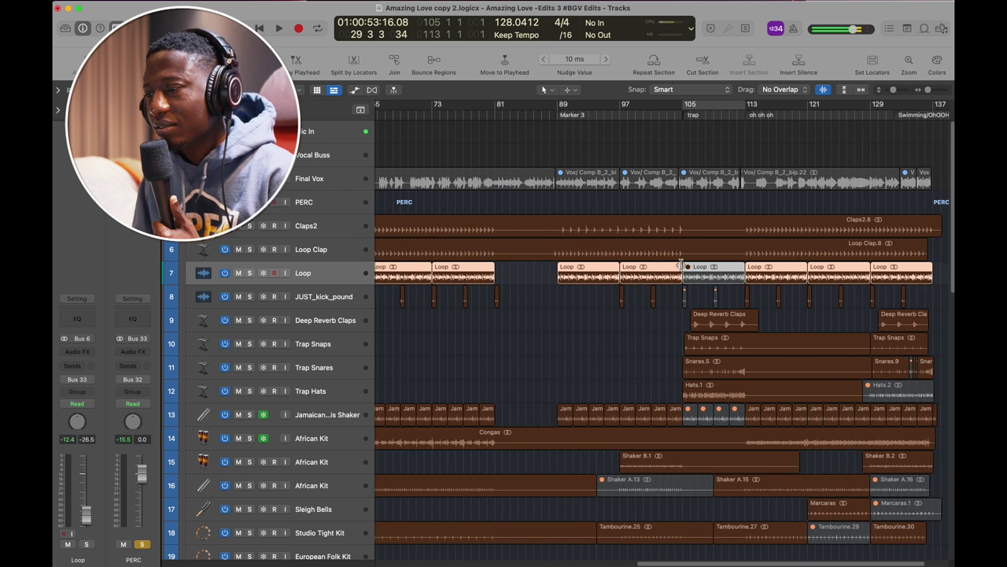
{"action": "scroll", "coordinate": [682, 267], "scroll_direction": "left", "scroll_amount": 3}
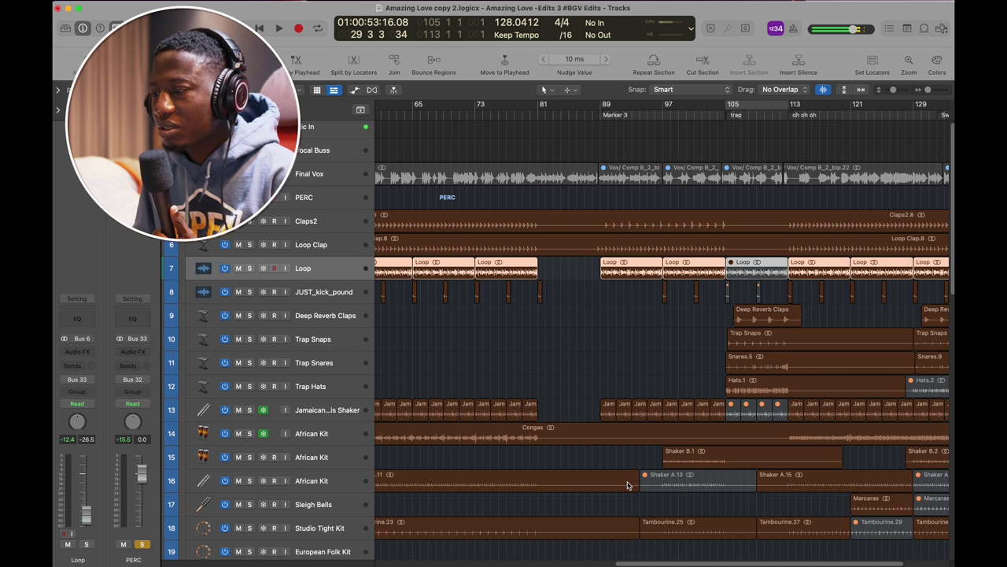
{"action": "scroll", "coordinate": [617, 480], "scroll_direction": "right", "scroll_amount": 6}
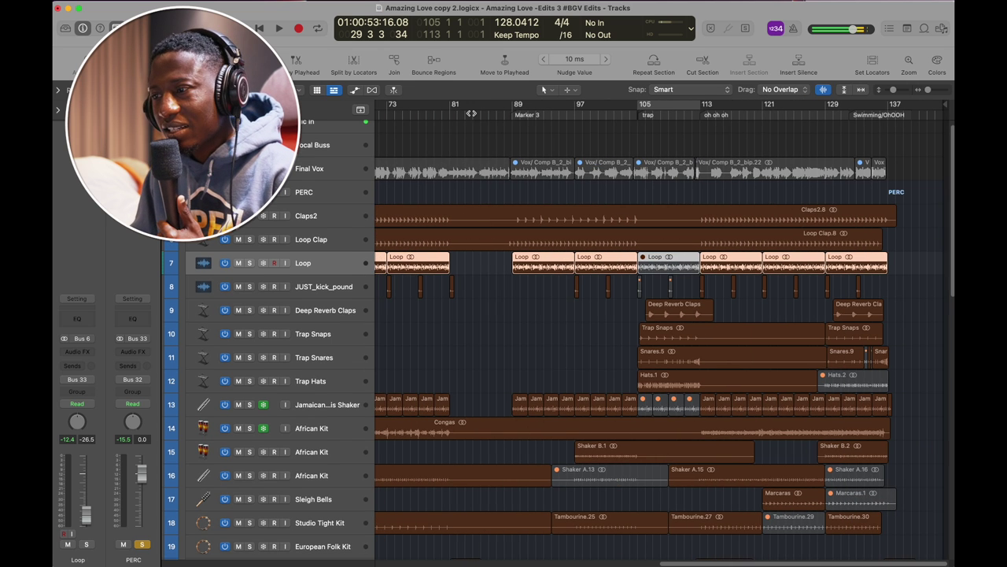
{"action": "left_click", "coordinate": [462, 113]}
{"action": "key", "text": "space"}
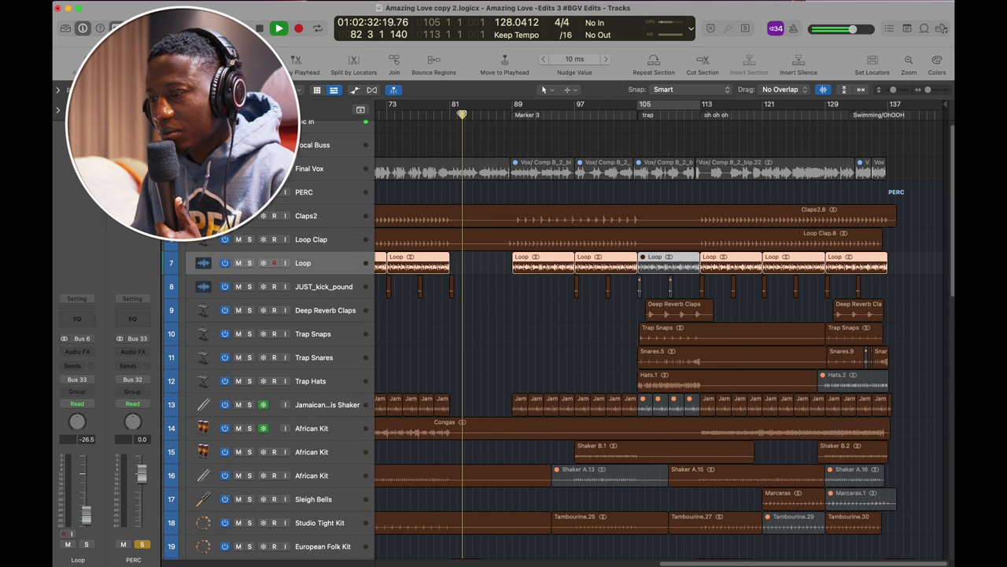
{"action": "scroll", "coordinate": [500, 175], "scroll_direction": "down", "scroll_amount": 3}
{"action": "scroll", "coordinate": [499, 175], "scroll_direction": "down", "scroll_amount": 5}
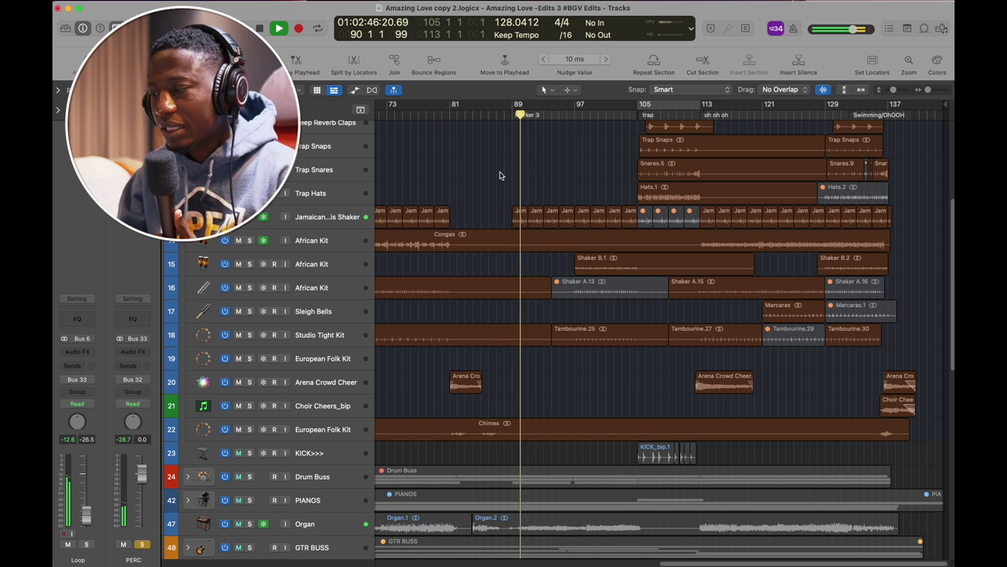
{"action": "key", "text": "space"}
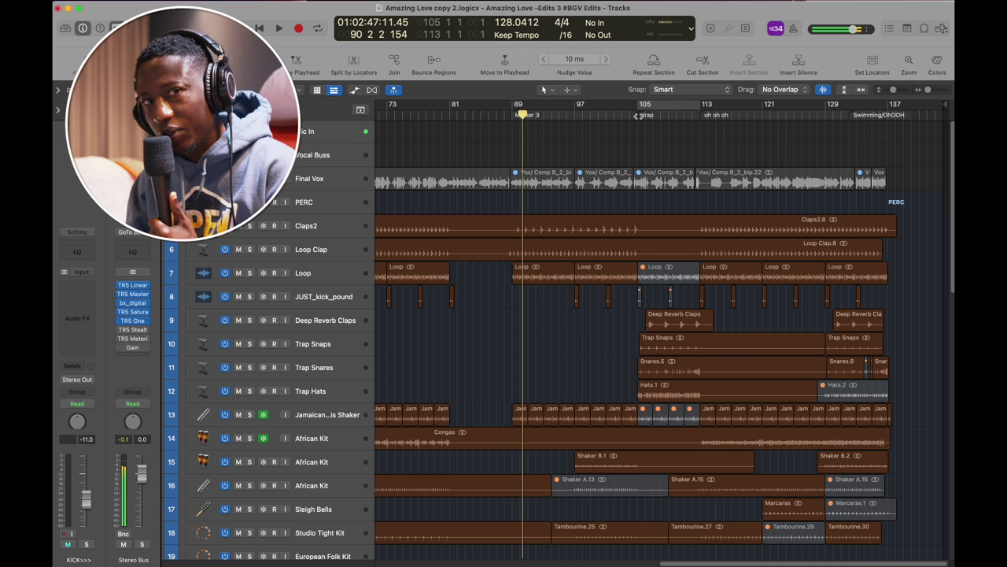
Step: Play the percussion from the trap marker at bar 105, following the claps, snaps, snares and hats down to the KICK>>> regions
{"action": "left_click", "coordinate": [638, 116]}
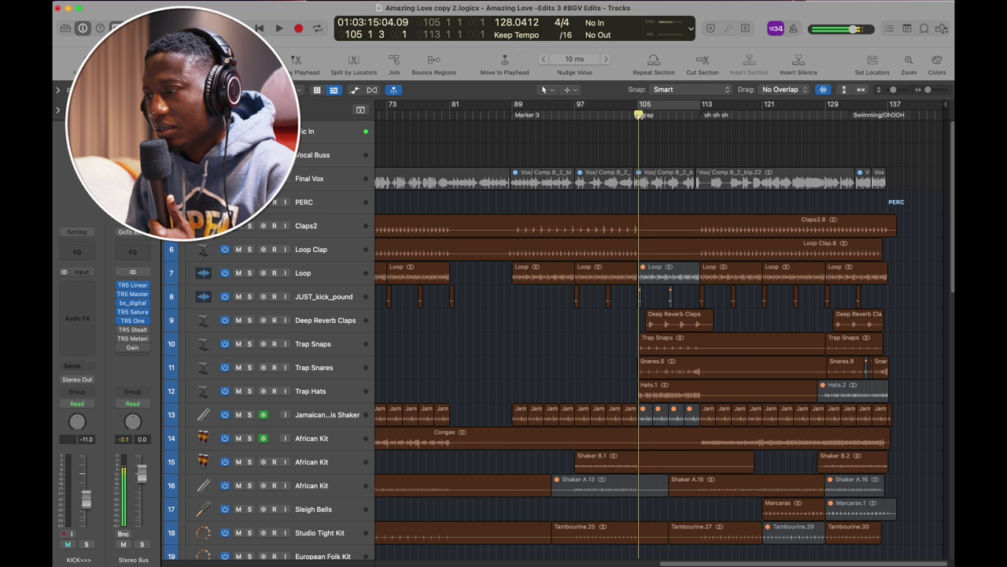
{"action": "key", "text": "space"}
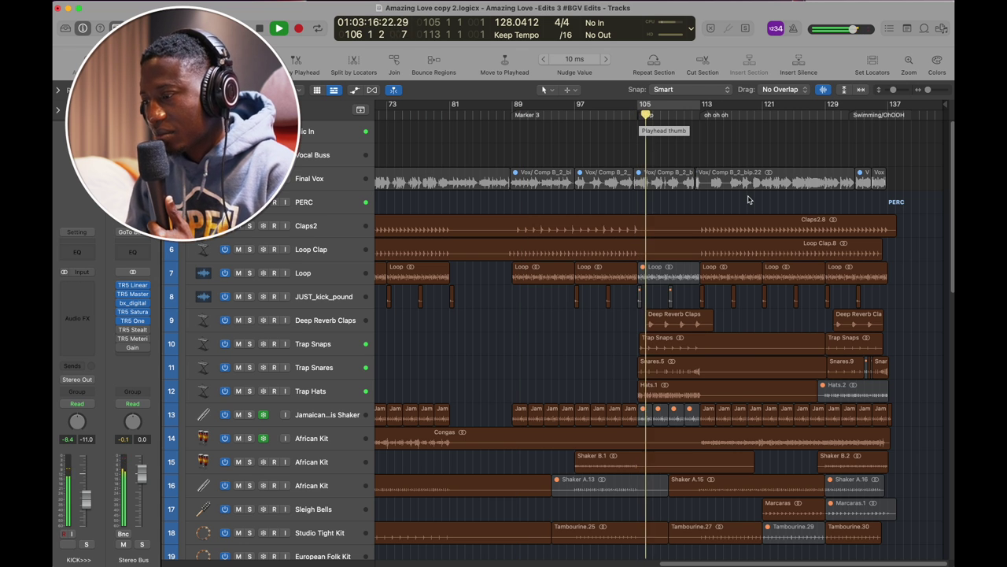
{"action": "key", "text": "super+Right"}
{"action": "key", "text": "super+Right"}
{"action": "key", "text": "super+Right"}
{"action": "key", "text": "super+Right"}
{"action": "key", "text": "super+Right"}
{"action": "key", "text": "super+Left"}
{"action": "key", "text": "super+Left"}
{"action": "key", "text": "super+Left"}
{"action": "key", "text": "super+Left"}
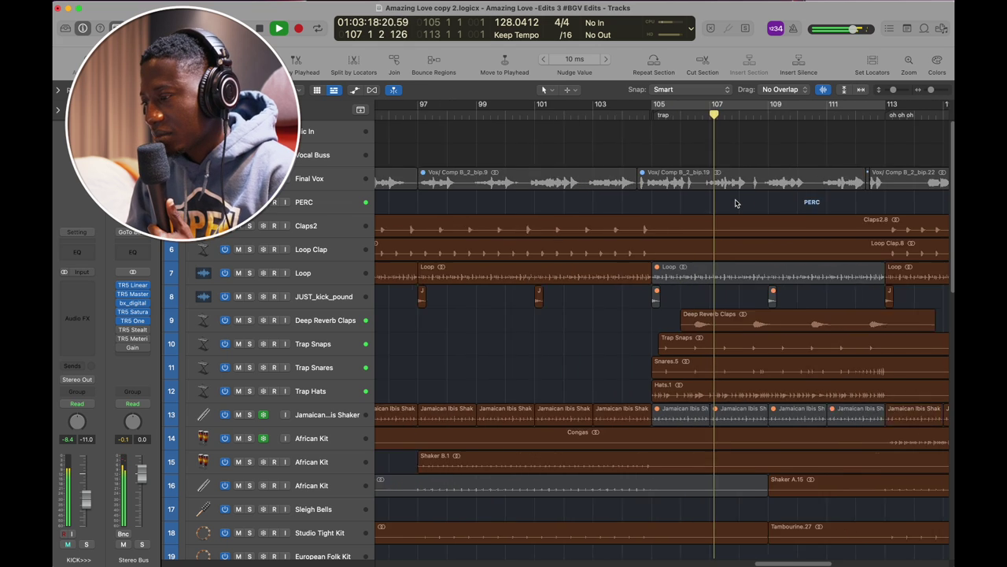
{"action": "scroll", "coordinate": [737, 203], "scroll_direction": "right", "scroll_amount": 2}
{"action": "scroll", "coordinate": [736, 204], "scroll_direction": "down", "scroll_amount": 6}
{"action": "scroll", "coordinate": [736, 203], "scroll_direction": "down", "scroll_amount": 3}
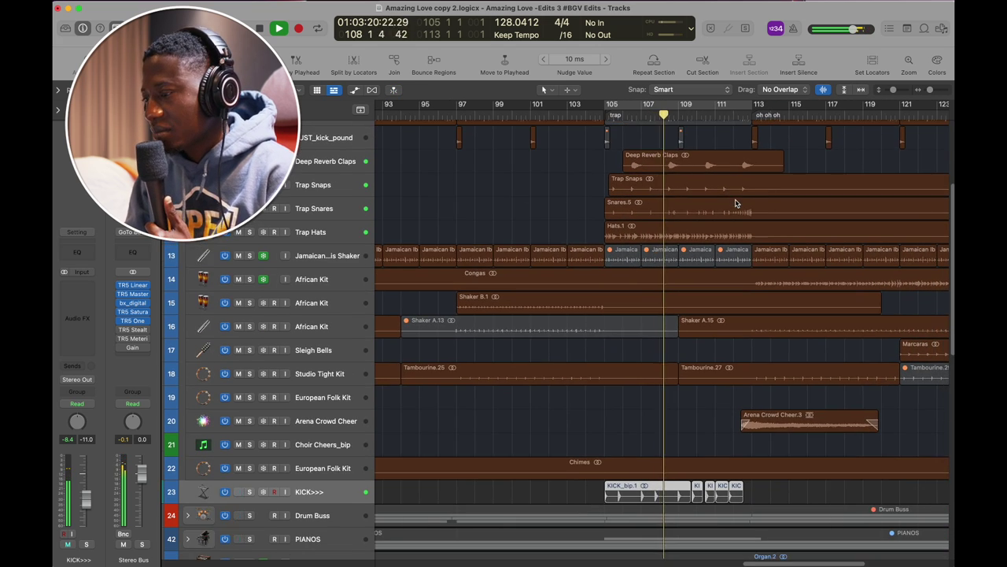
Step: Solo the KICK>>> track with the percussion, follow its regions through the trap section, and stop playback in bar 113
{"action": "left_click", "coordinate": [250, 445]}
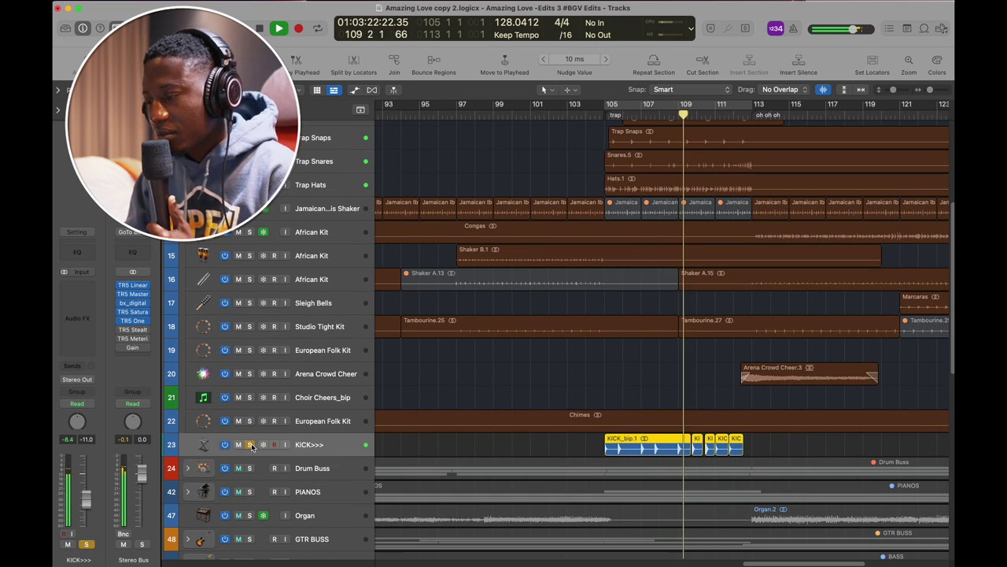
{"action": "key", "text": "super+Right"}
{"action": "scroll", "coordinate": [444, 438], "scroll_direction": "right", "scroll_amount": 2}
{"action": "key", "text": "super+Right"}
{"action": "key", "text": "super+Right"}
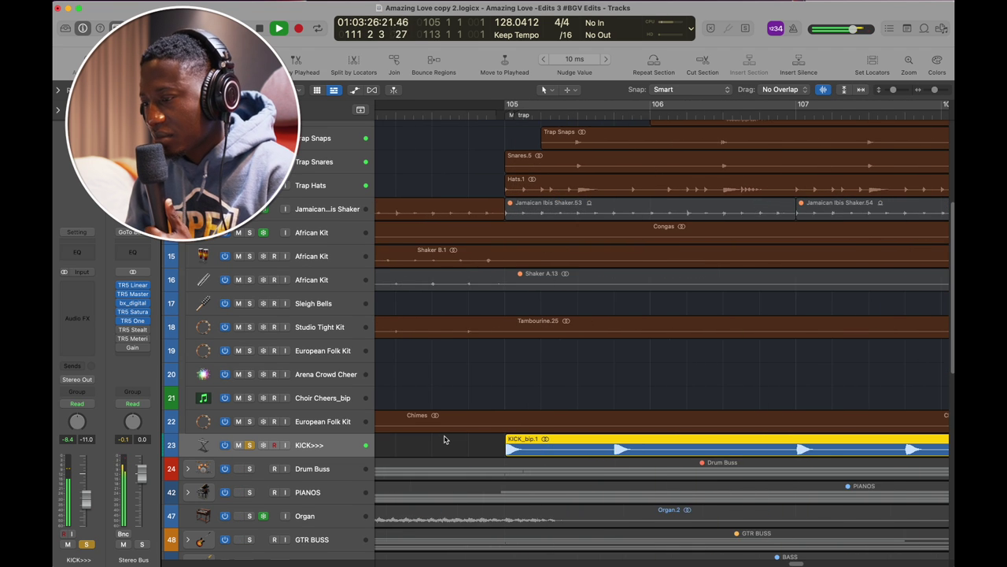
{"action": "key", "text": "super+Left"}
{"action": "key", "text": "super+Left"}
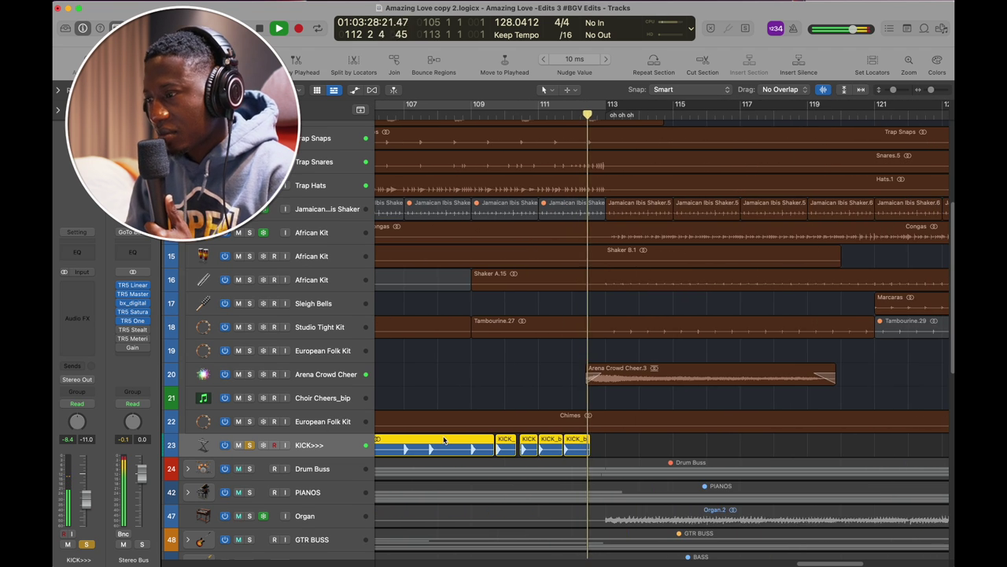
{"action": "scroll", "coordinate": [443, 441], "scroll_direction": "up", "scroll_amount": 1}
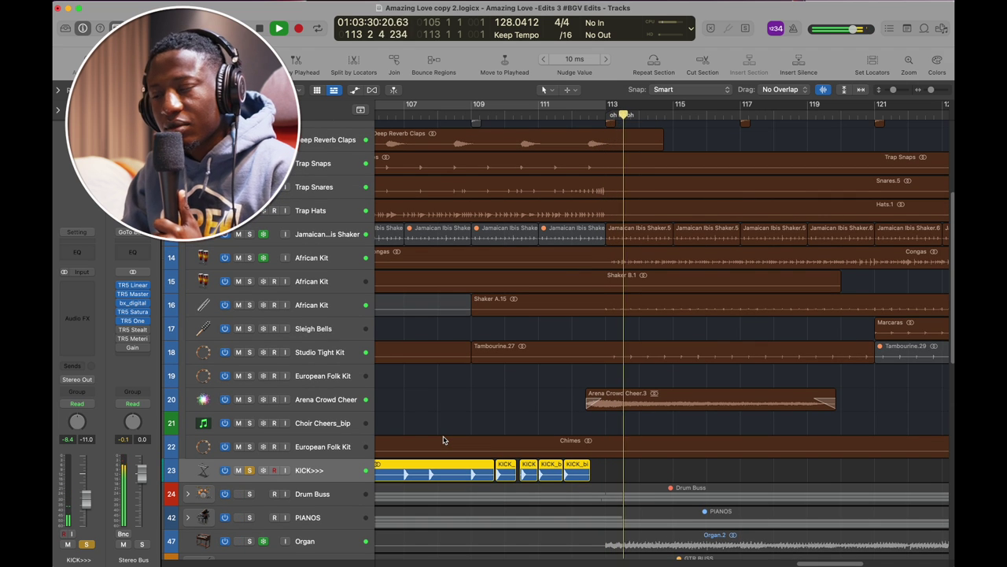
{"action": "key", "text": "space"}
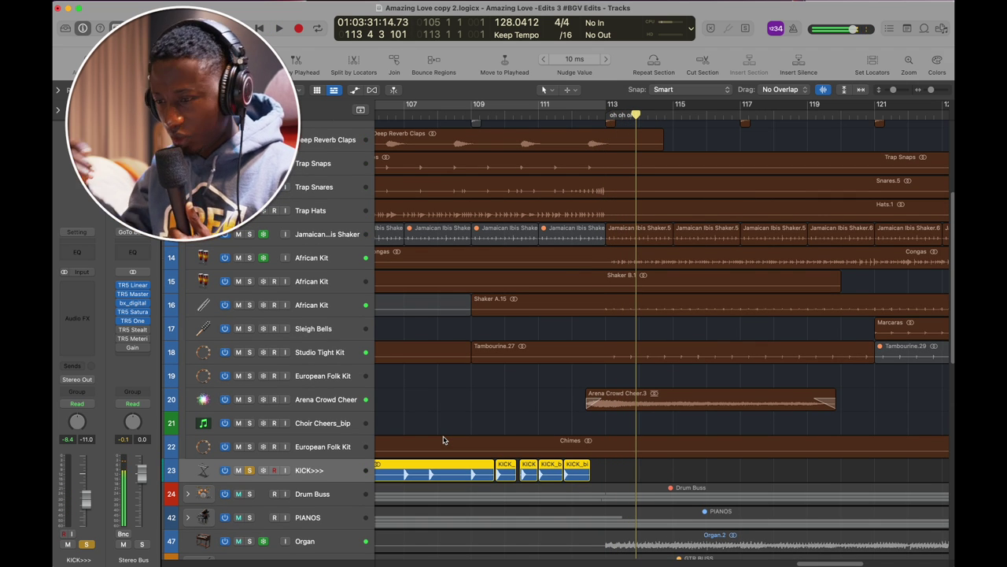
Step: Collapse the PERC track stack and take the KICK>>> track out of solo
{"action": "scroll", "coordinate": [353, 360], "scroll_direction": "up", "scroll_amount": 5}
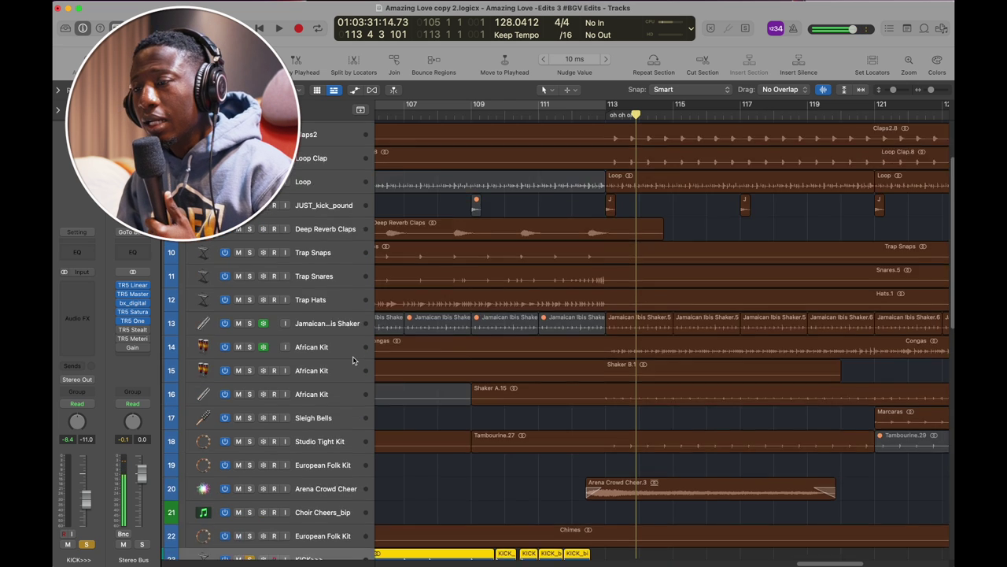
{"action": "left_click", "coordinate": [188, 201]}
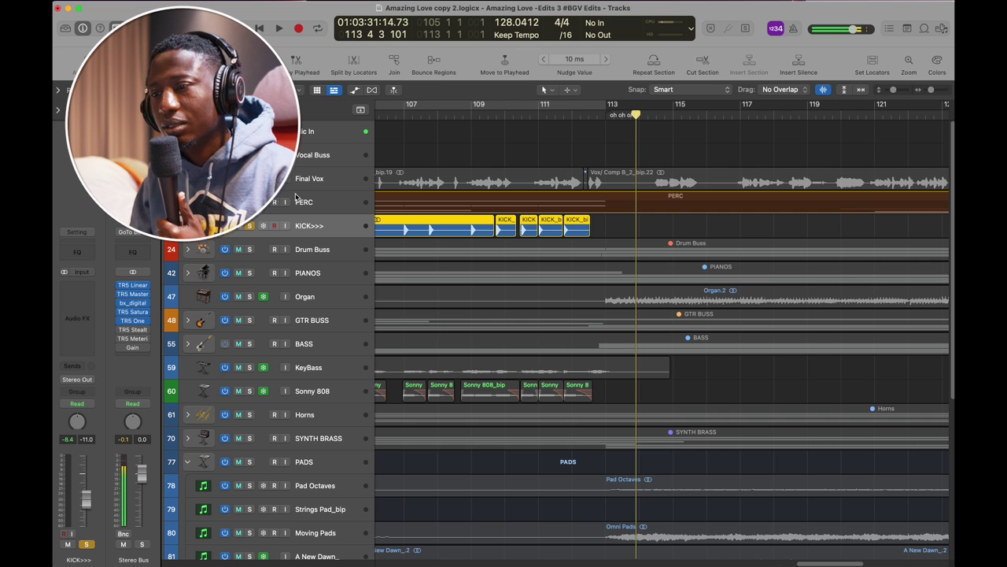
{"action": "left_click", "coordinate": [248, 225]}
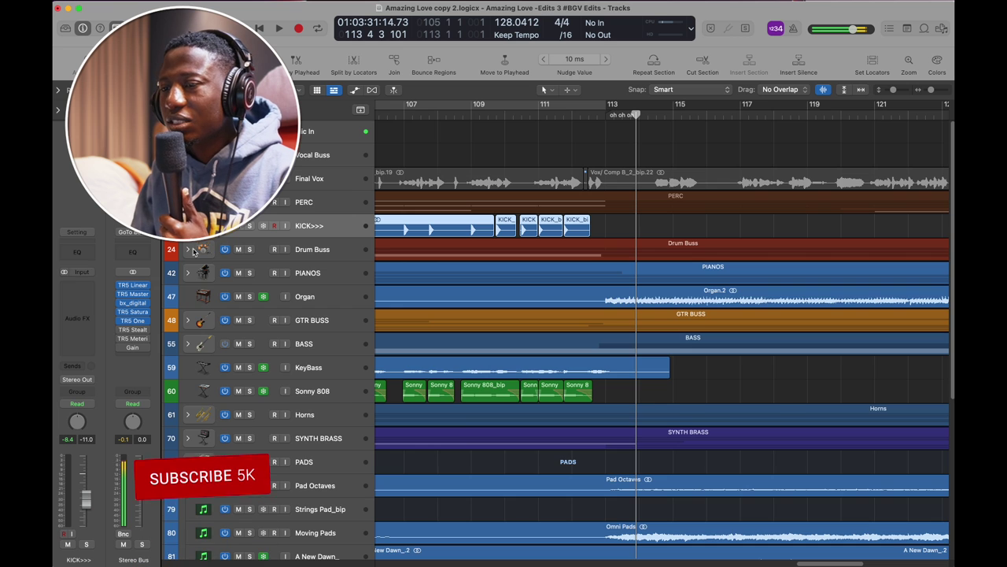
Step: Expand the Drum Buss track stack, solo it, and bring its regions from Marker 3 onward into view
{"action": "left_click", "coordinate": [188, 249]}
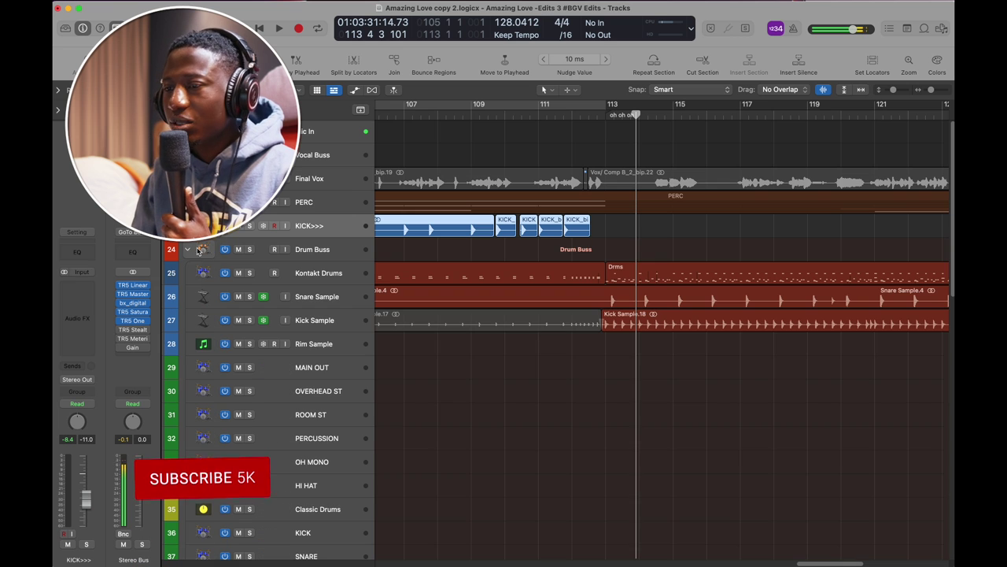
{"action": "left_click", "coordinate": [249, 249]}
{"action": "scroll", "coordinate": [573, 271], "scroll_direction": "down", "scroll_amount": 4}
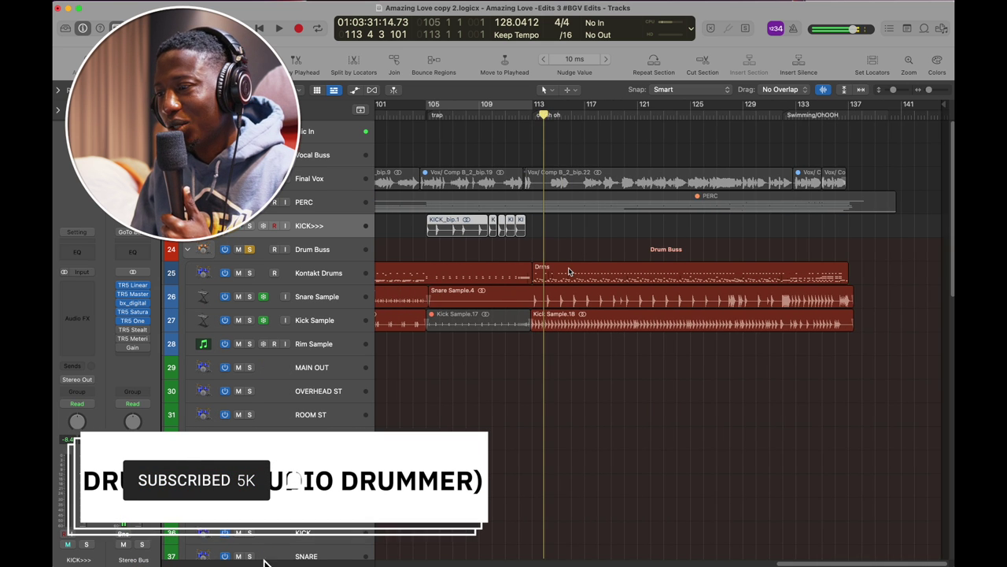
{"action": "scroll", "coordinate": [586, 270], "scroll_direction": "left", "scroll_amount": 1}
{"action": "scroll", "coordinate": [496, 190], "scroll_direction": "left", "scroll_amount": 5}
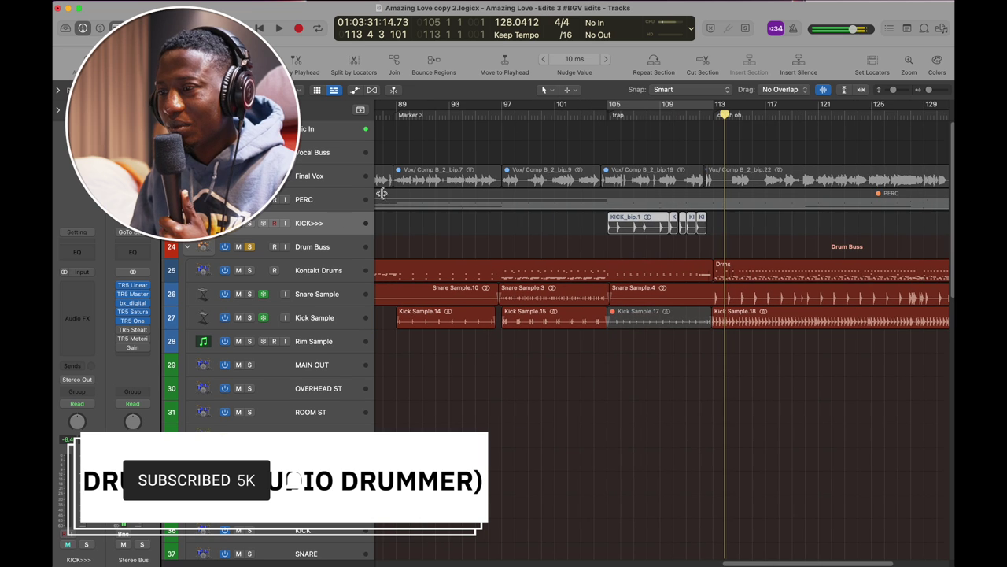
Step: Open the Kontakt Drums instrument to view its Studio Drummer Session Kit - Full mixer, reposition the plug-in window, and close it
{"action": "left_click", "coordinate": [329, 272]}
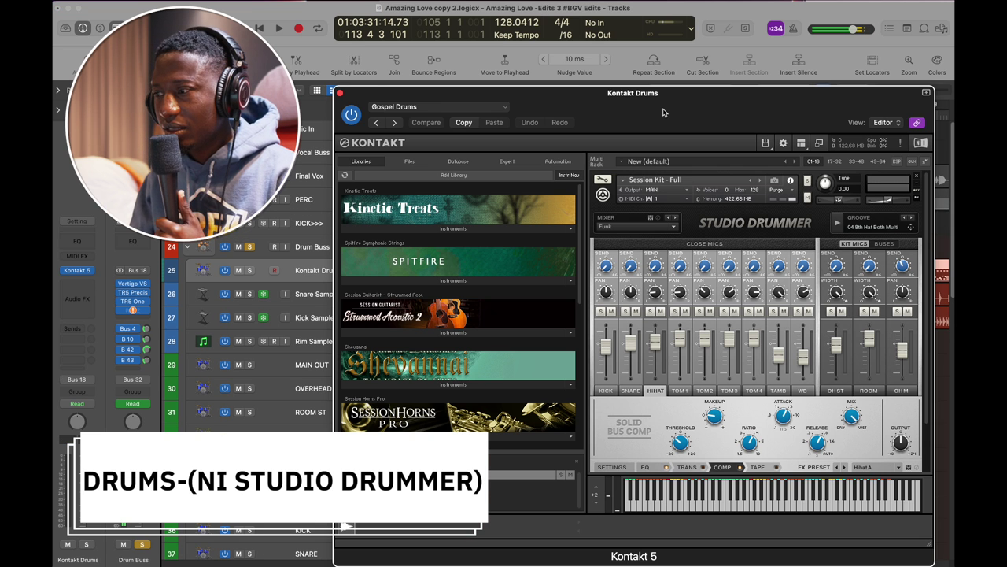
{"action": "left_click_drag", "start_coordinate": [660, 108], "coordinate": [453, 99]}
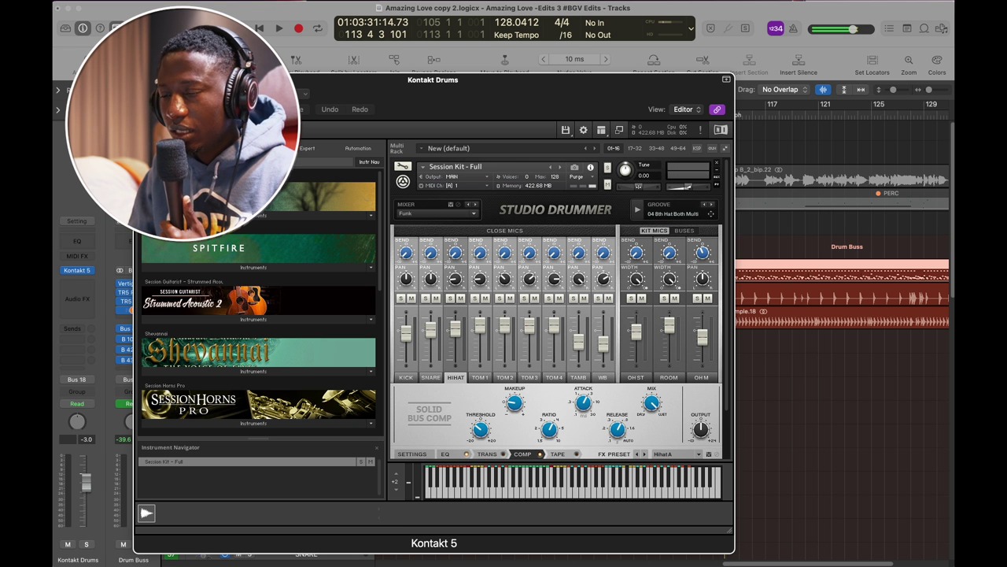
{"action": "key", "text": "super+w"}
Step: Play the soloed Drum Buss from bar 68, following the drum regions and the kit output tracks
{"action": "key", "text": "super+Left"}
{"action": "key", "text": "super+Left"}
{"action": "key", "text": "super+Left"}
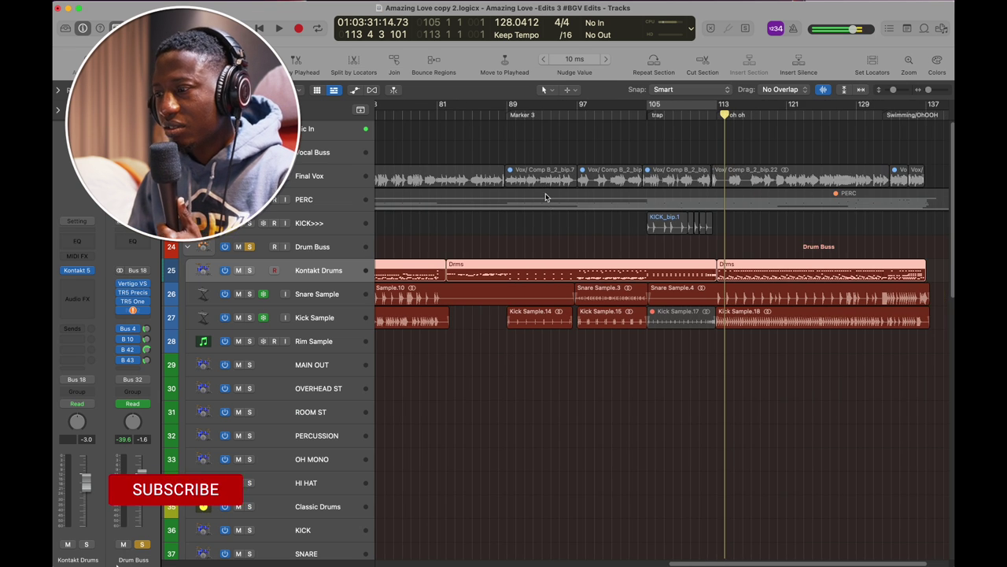
{"action": "scroll", "coordinate": [548, 196], "scroll_direction": "down", "scroll_amount": 1}
{"action": "scroll", "coordinate": [548, 196], "scroll_direction": "left", "scroll_amount": 5}
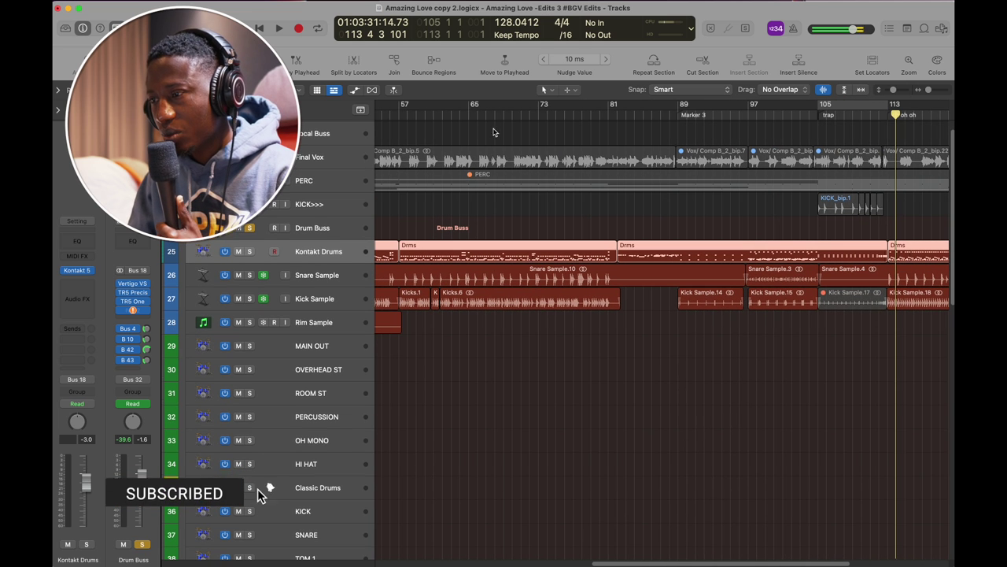
{"action": "left_click", "coordinate": [497, 110]}
{"action": "key", "text": "space"}
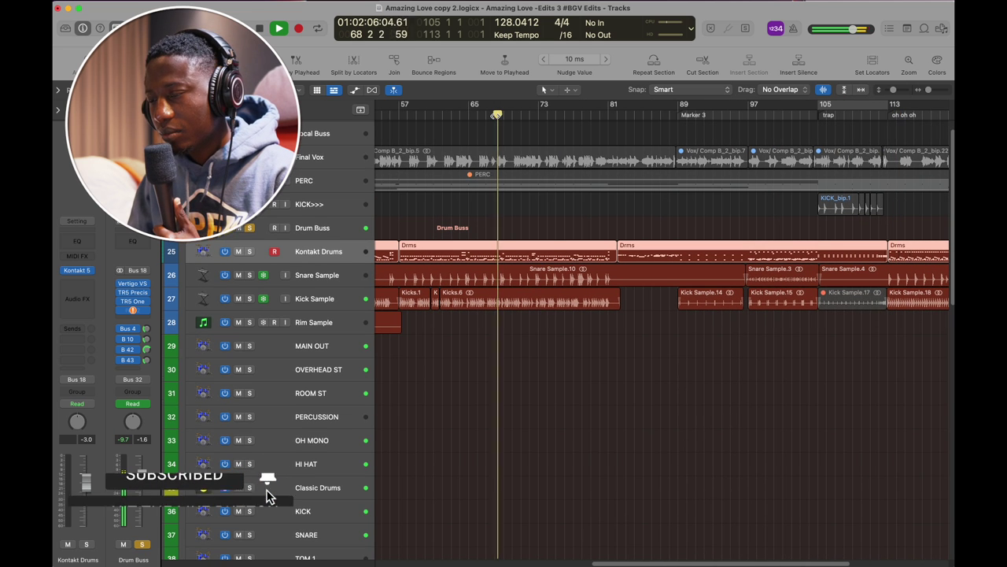
{"action": "scroll", "coordinate": [554, 244], "scroll_direction": "up", "scroll_amount": 5}
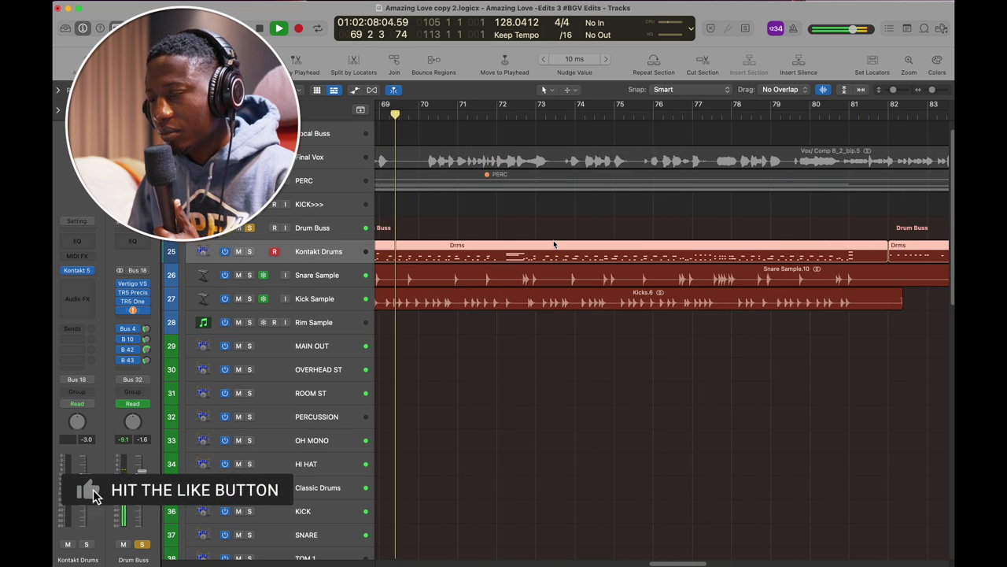
{"action": "scroll", "coordinate": [554, 245], "scroll_direction": "down", "scroll_amount": 5}
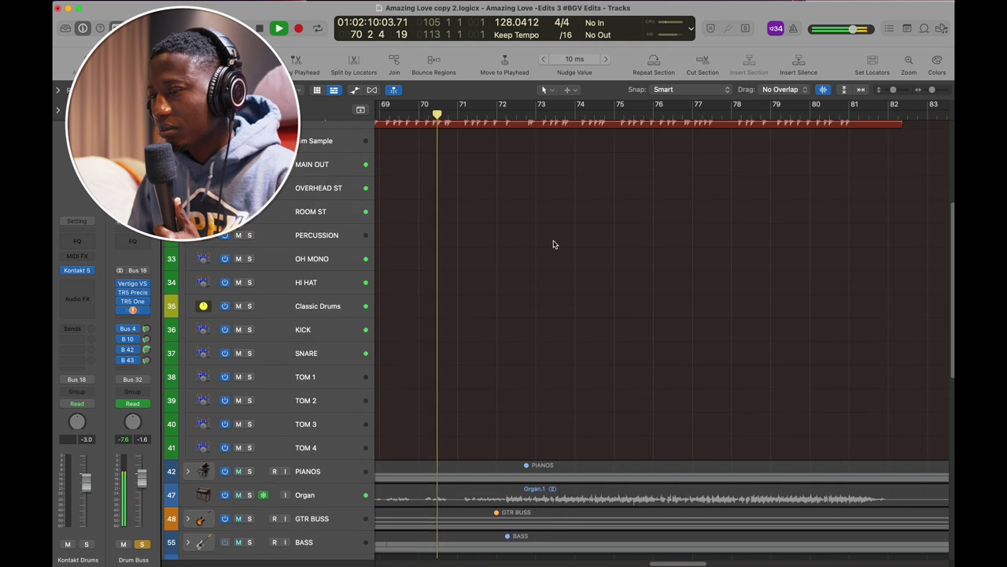
{"action": "scroll", "coordinate": [553, 245], "scroll_direction": "up", "scroll_amount": 3}
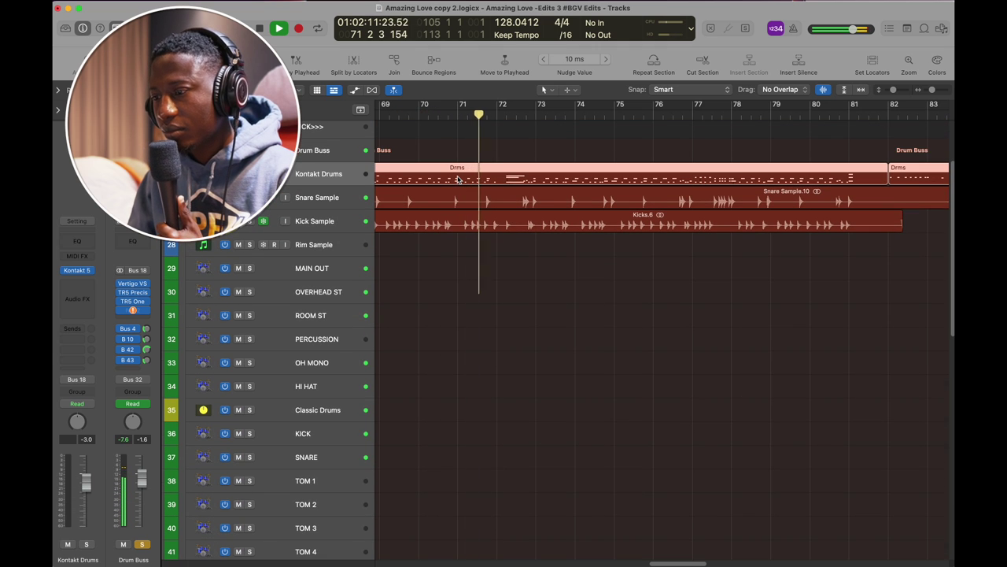
Step: Stop playback, examine the Kontakt Drums MIDI notes of the region at bar 71 in the Piano Roll, and close the editor
{"action": "double_click", "coordinate": [458, 181]}
{"action": "scroll", "coordinate": [543, 472], "scroll_direction": "down", "scroll_amount": 3}
{"action": "scroll", "coordinate": [541, 471], "scroll_direction": "left", "scroll_amount": 5}
{"action": "scroll", "coordinate": [540, 470], "scroll_direction": "right", "scroll_amount": 5}
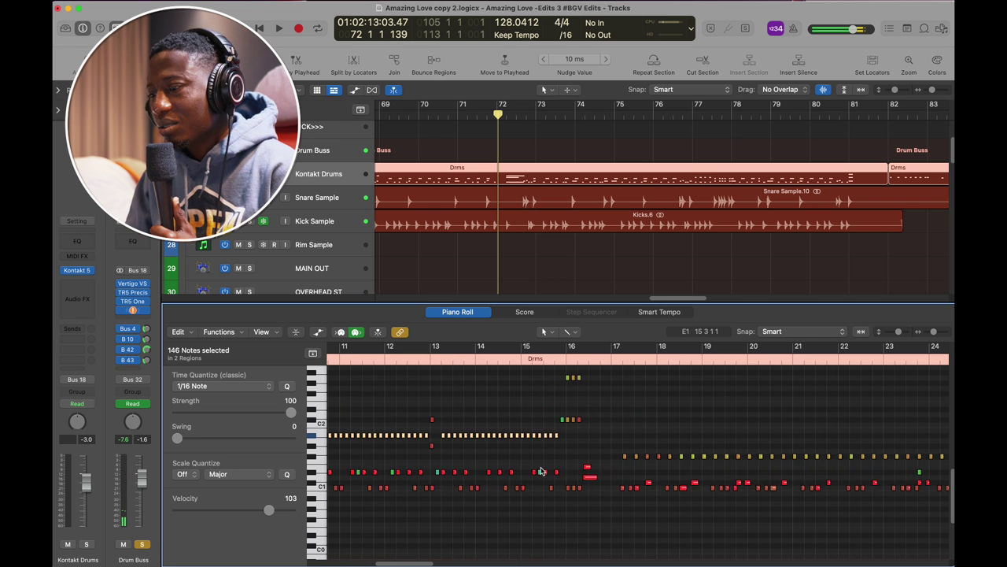
{"action": "scroll", "coordinate": [540, 471], "scroll_direction": "down", "scroll_amount": 8}
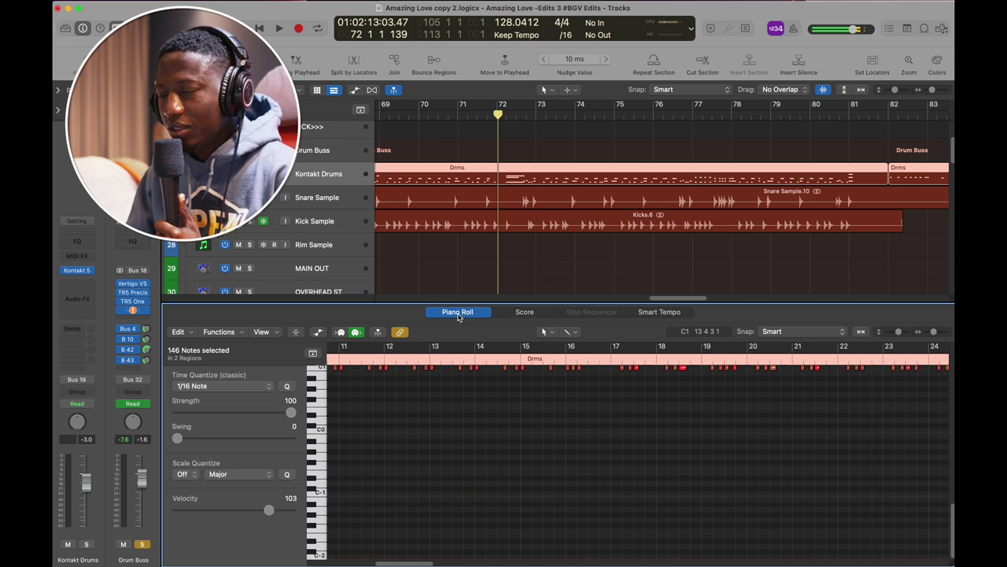
{"action": "left_click", "coordinate": [458, 313]}
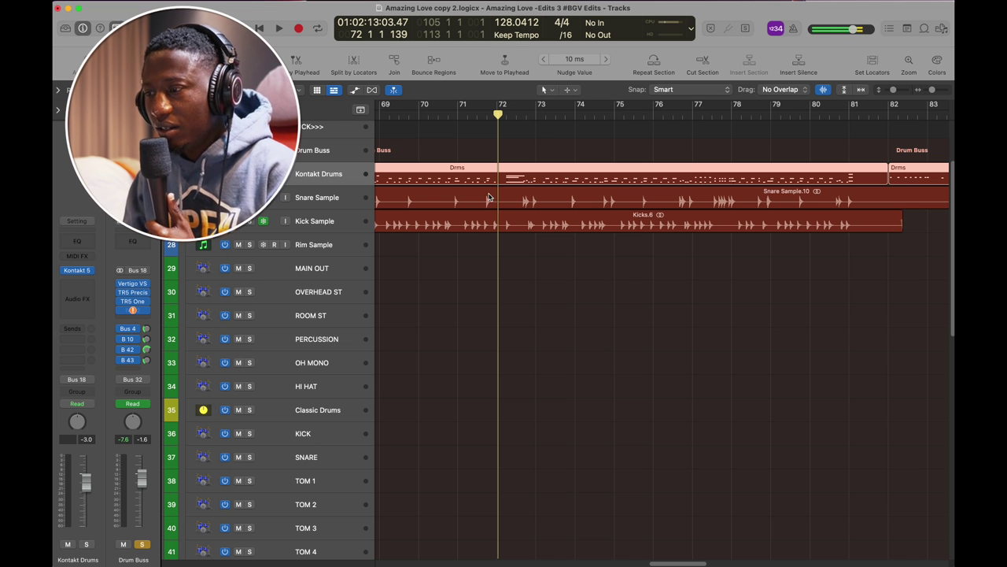
Step: Review the Snare Sample, Kick Sample and Rim Sample regions across the song, starting from Marker 1
{"action": "scroll", "coordinate": [562, 248], "scroll_direction": "down", "scroll_amount": 5}
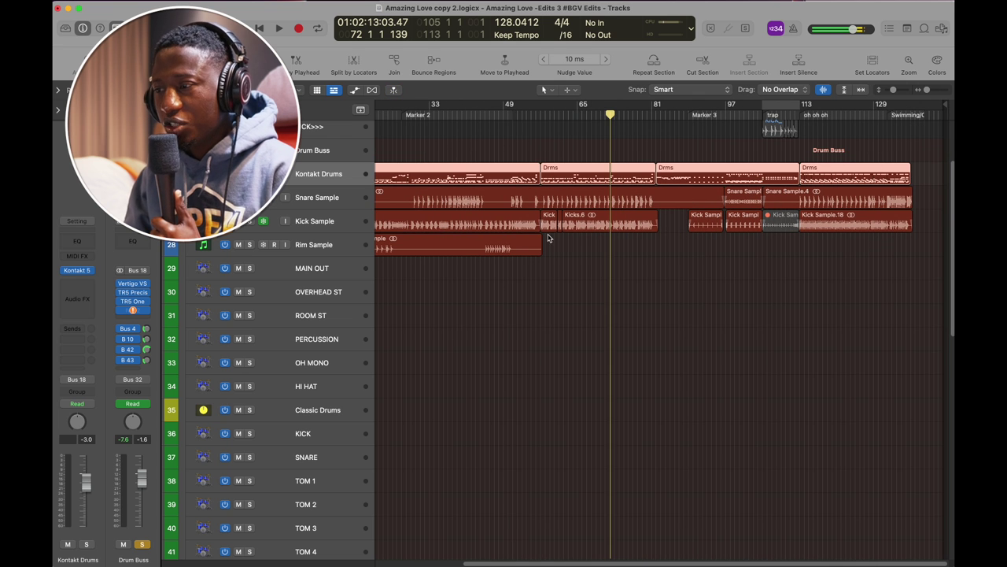
{"action": "scroll", "coordinate": [453, 225], "scroll_direction": "left", "scroll_amount": 5}
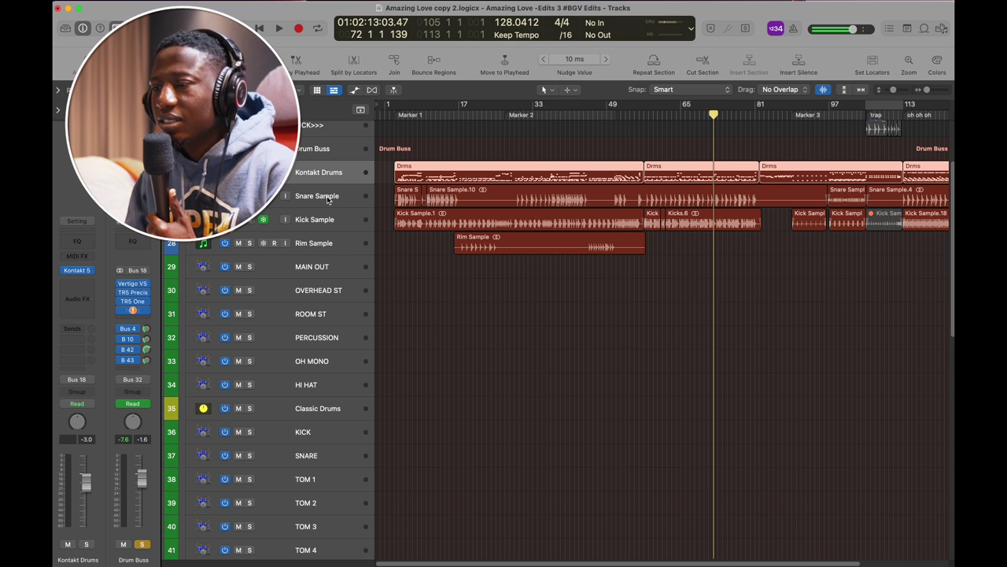
{"action": "scroll", "coordinate": [426, 303], "scroll_direction": "down", "scroll_amount": 3}
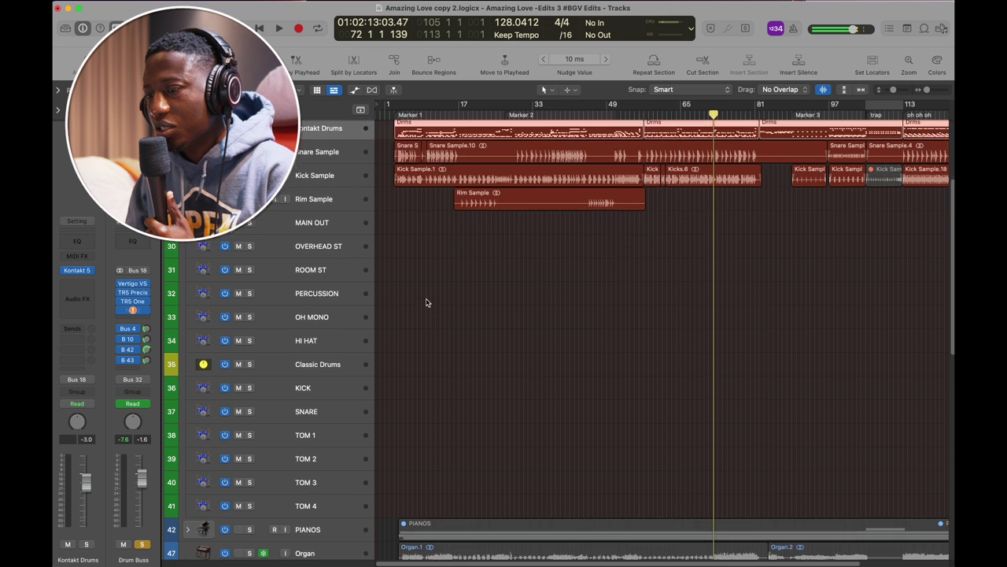
Step: Play the soloed Drum Buss from bar 72 and review its kick and snare sample regions through to the end of the song
{"action": "scroll", "coordinate": [426, 303], "scroll_direction": "right", "scroll_amount": 3}
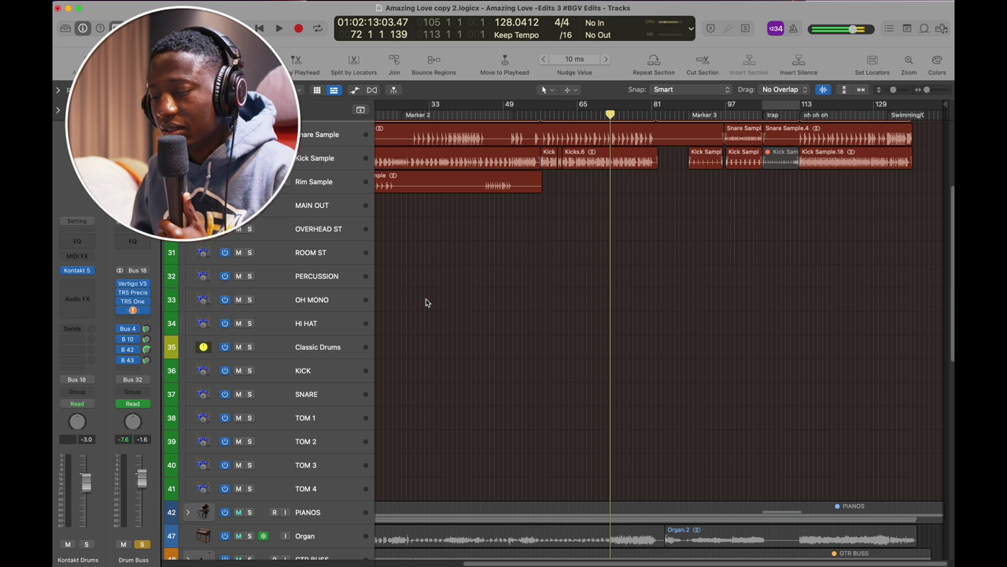
{"action": "key", "text": "space"}
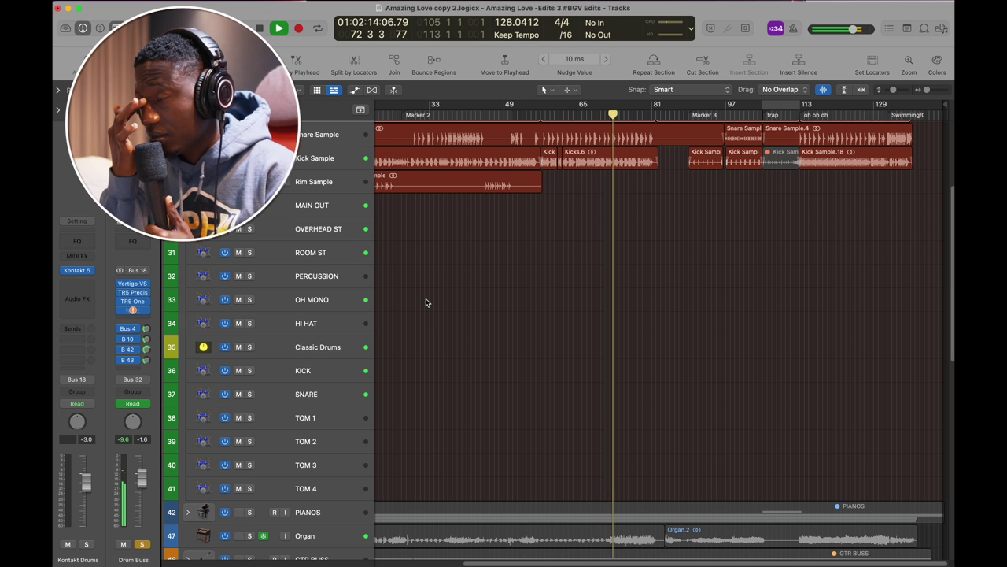
{"action": "scroll", "coordinate": [578, 345], "scroll_direction": "up", "scroll_amount": 4}
{"action": "scroll", "coordinate": [577, 344], "scroll_direction": "up", "scroll_amount": 4}
{"action": "scroll", "coordinate": [577, 345], "scroll_direction": "right", "scroll_amount": 2}
{"action": "scroll", "coordinate": [577, 345], "scroll_direction": "down", "scroll_amount": 3}
{"action": "scroll", "coordinate": [578, 344], "scroll_direction": "right", "scroll_amount": 4}
{"action": "scroll", "coordinate": [578, 345], "scroll_direction": "down", "scroll_amount": 3}
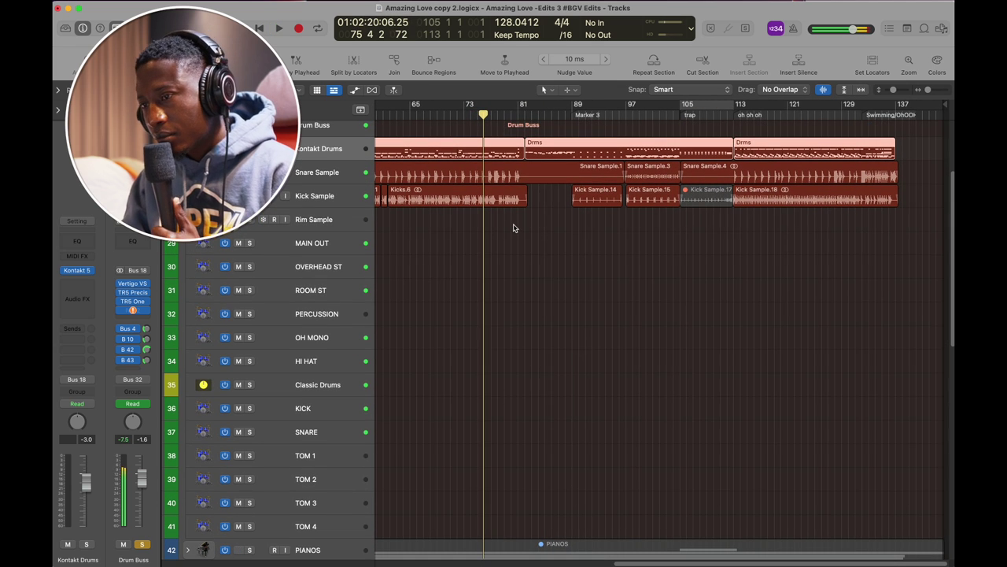
Step: Collapse the Drum Buss stack and clear its solo, then solo the PIANOS stack
{"action": "left_click", "coordinate": [188, 125]}
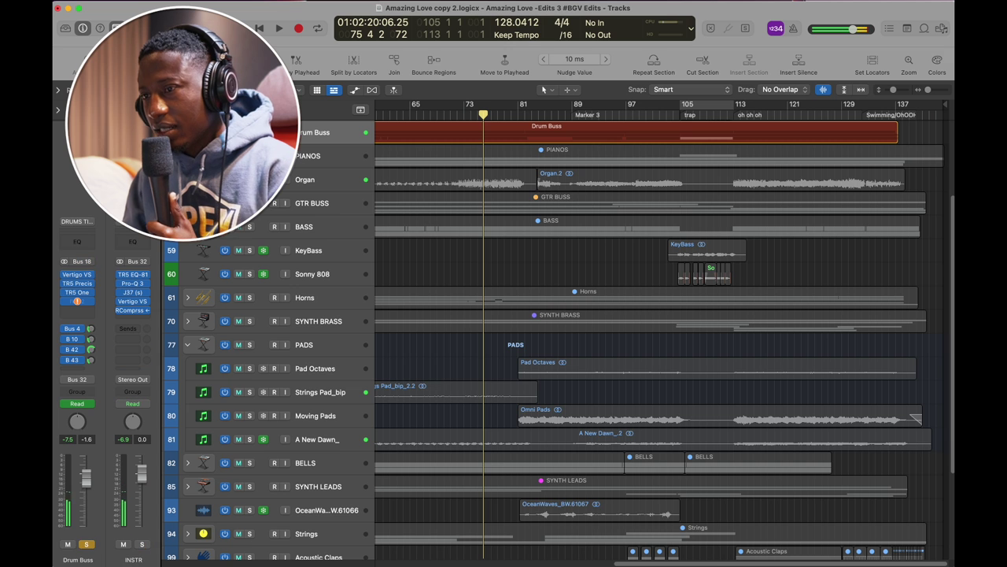
{"action": "key", "text": "super+a"}
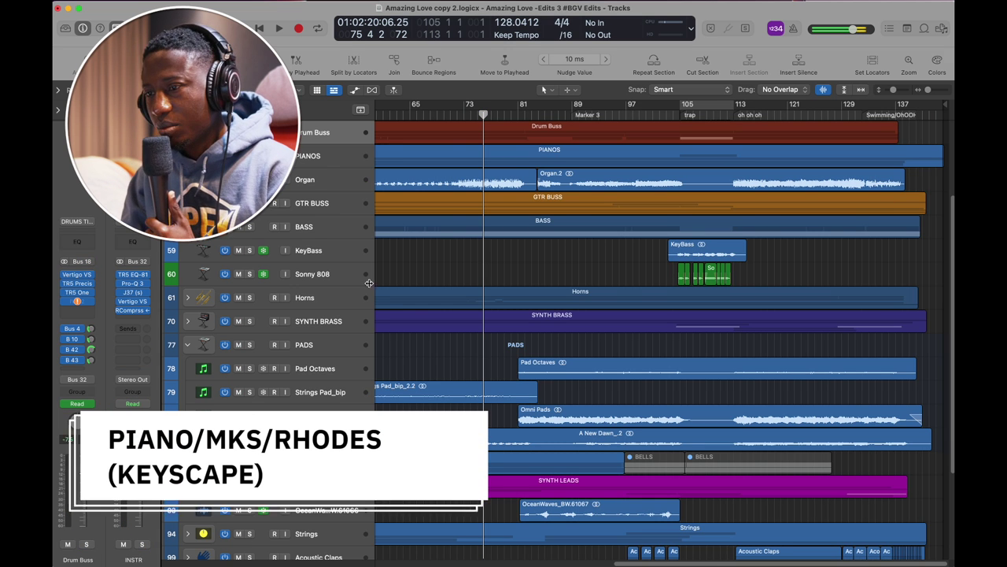
{"action": "left_click", "coordinate": [320, 161]}
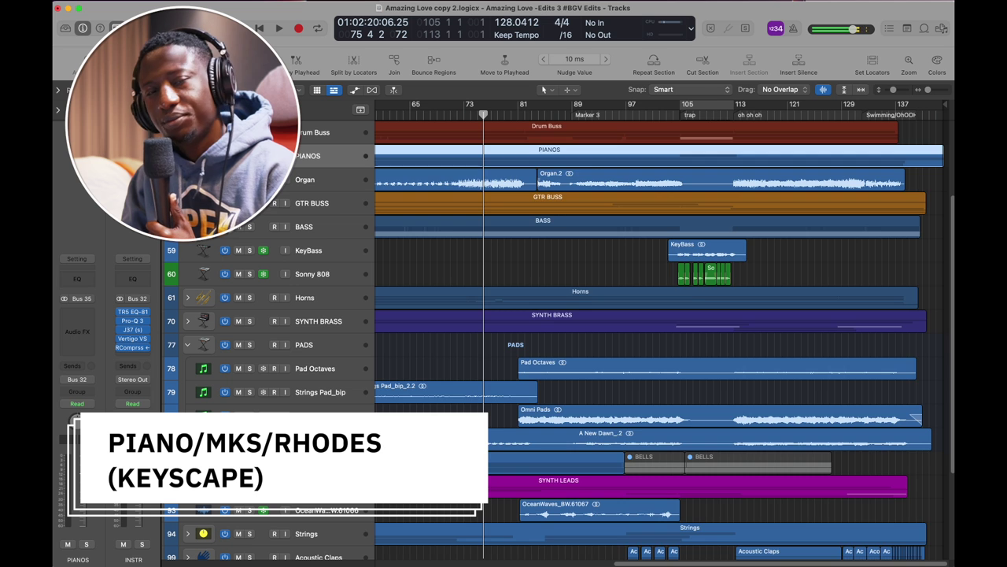
{"action": "key", "text": "s"}
Step: Play the soloed Piano_bip, MKS and Rhodes tracks together from the Marker 1 section up to bar 10
{"action": "key", "text": "ctrl+super+Right"}
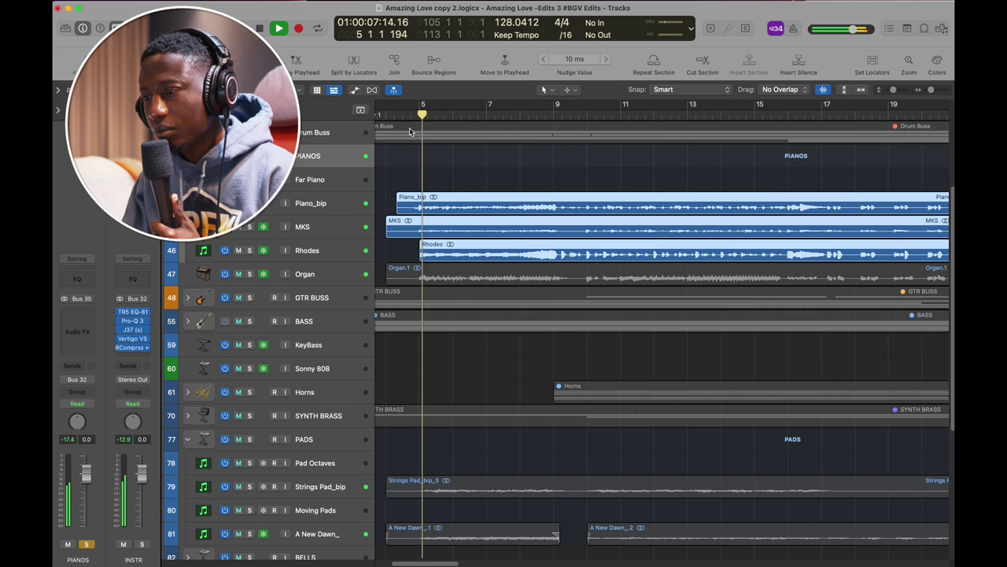
{"action": "key", "text": "super+Left"}
{"action": "key", "text": "super+Left"}
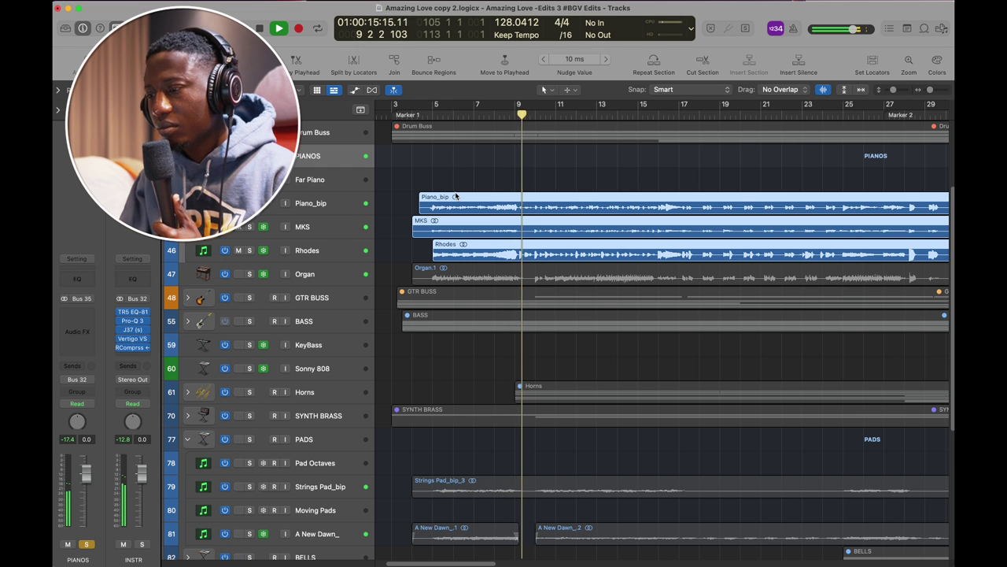
{"action": "key", "text": "space"}
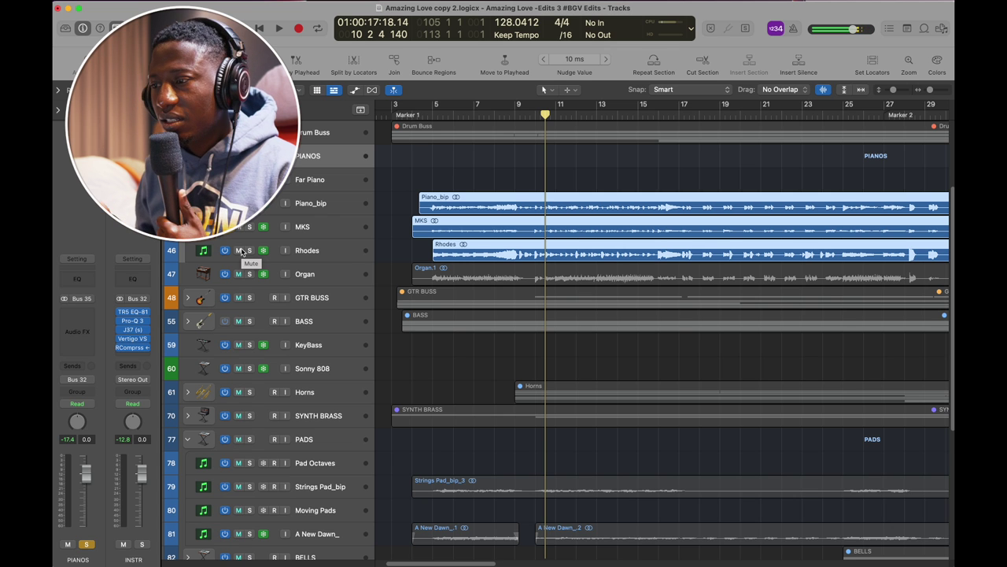
Step: Mute the MKS and Rhodes tracks and play Piano_bip on its own from bar 10
{"action": "left_click", "coordinate": [242, 250]}
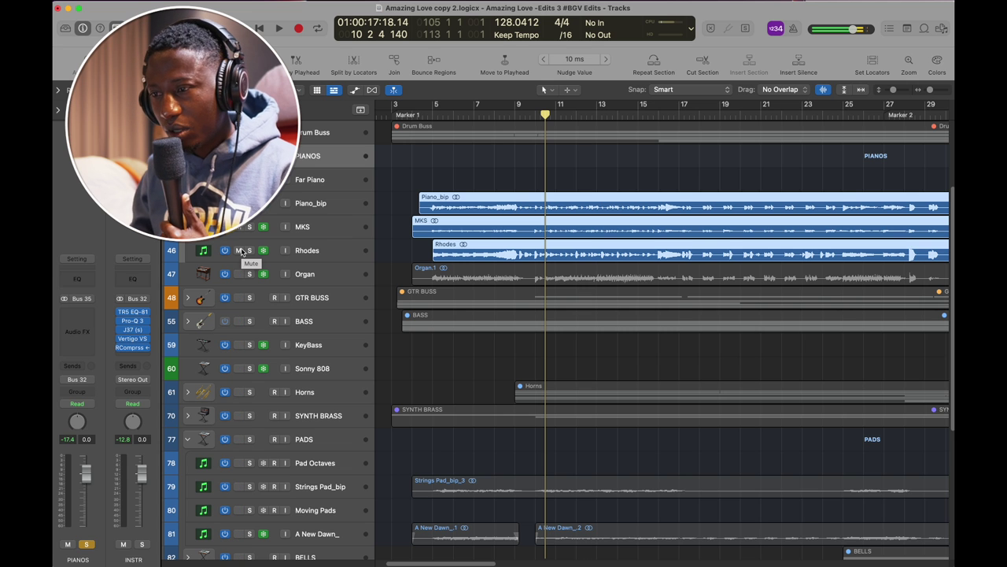
{"action": "left_click", "coordinate": [238, 228]}
{"action": "left_click", "coordinate": [239, 250]}
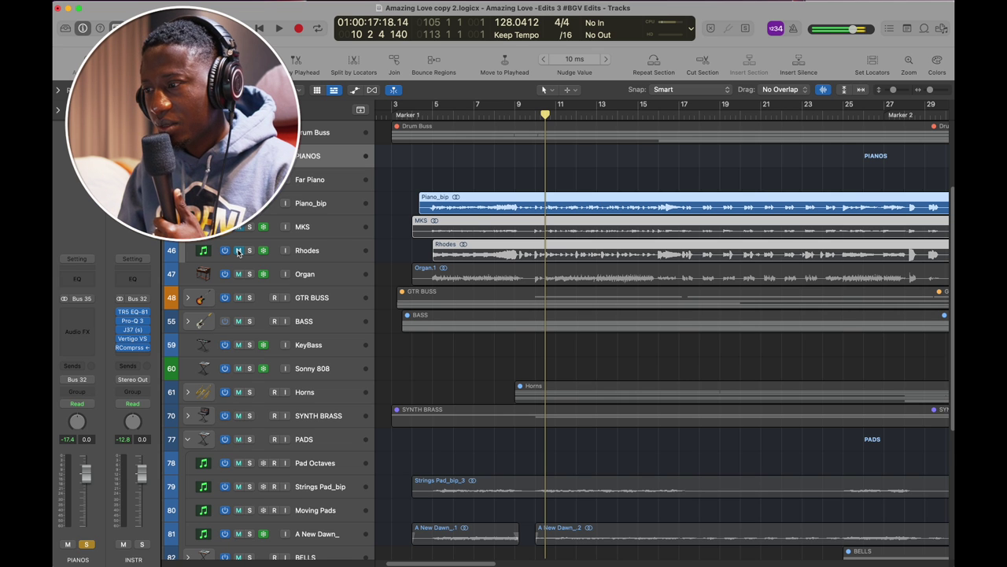
{"action": "key", "text": "space"}
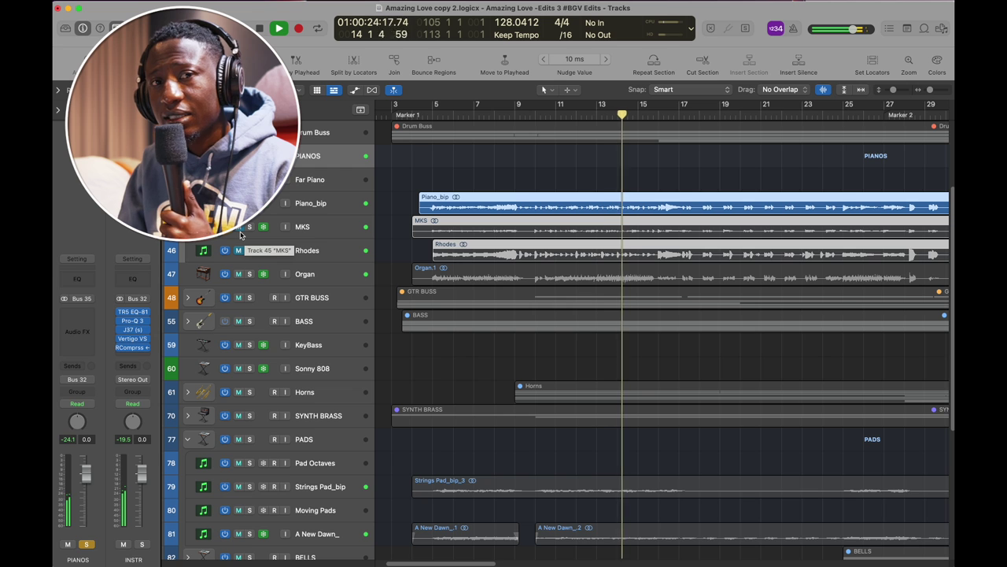
Step: Unmute MKS and Rhodes one after the other during playback to hear each layer added to the piano
{"action": "left_click", "coordinate": [238, 230]}
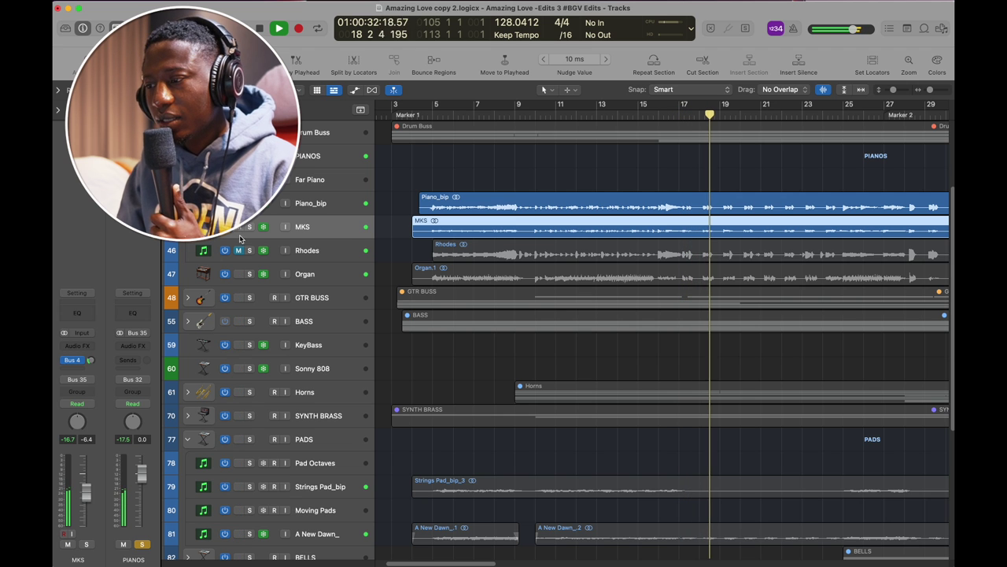
{"action": "left_click", "coordinate": [239, 251]}
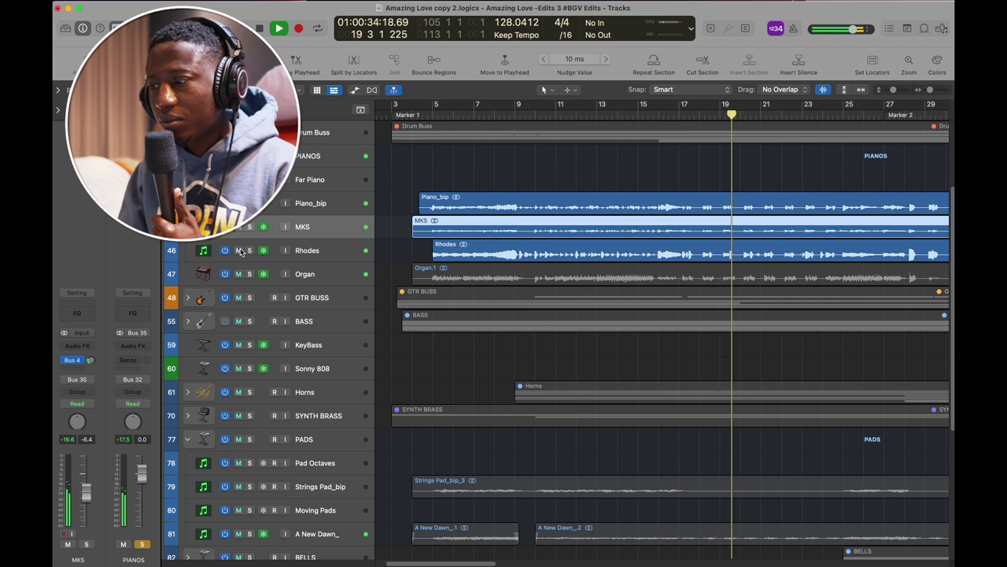
{"action": "scroll", "coordinate": [425, 248], "scroll_direction": "right", "scroll_amount": 3}
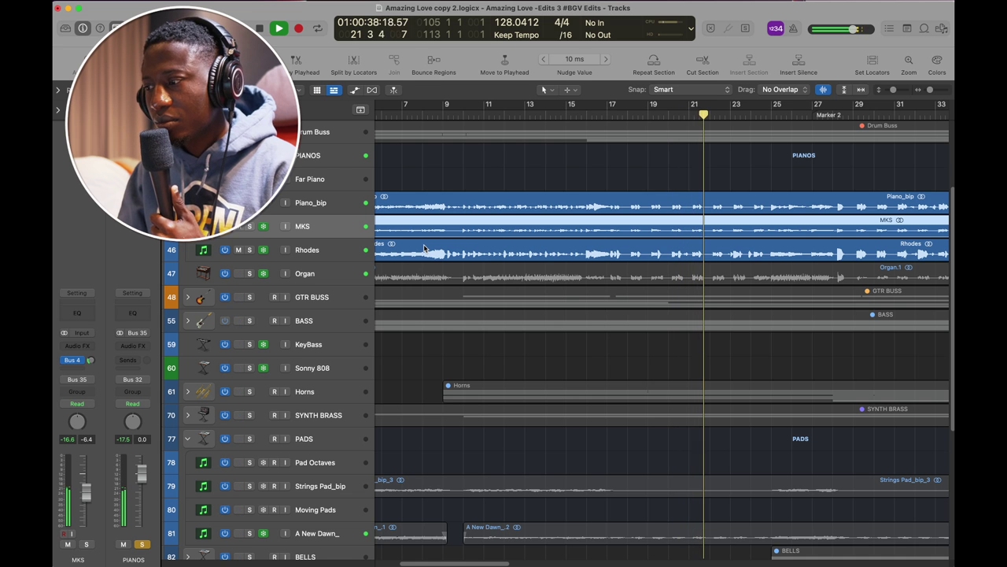
{"action": "scroll", "coordinate": [424, 249], "scroll_direction": "right", "scroll_amount": 2}
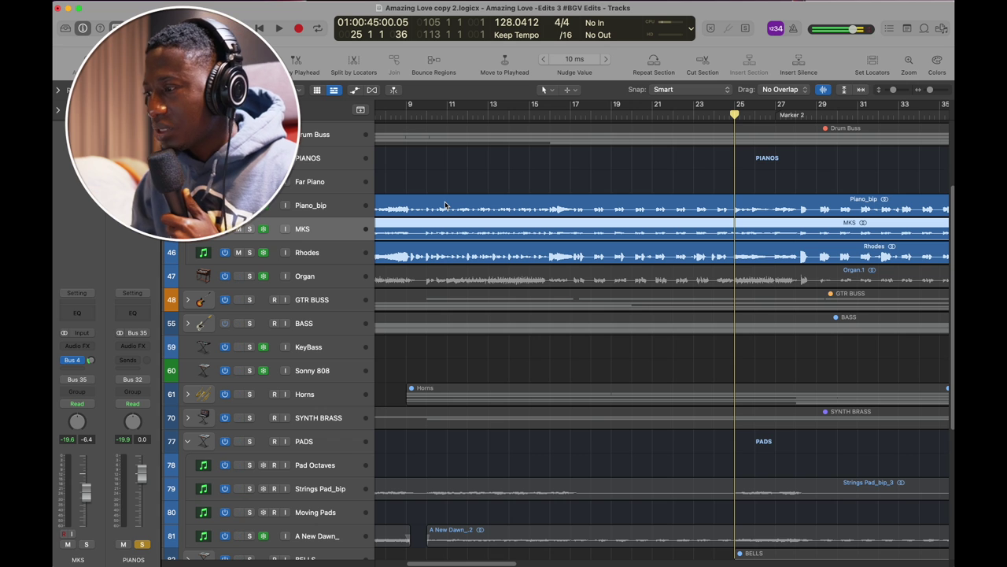
Step: Find the Far Piano region in the trap section and play it from bar 105 with the PIANOS stack soloed
{"action": "scroll", "coordinate": [419, 264], "scroll_direction": "down", "scroll_amount": 5}
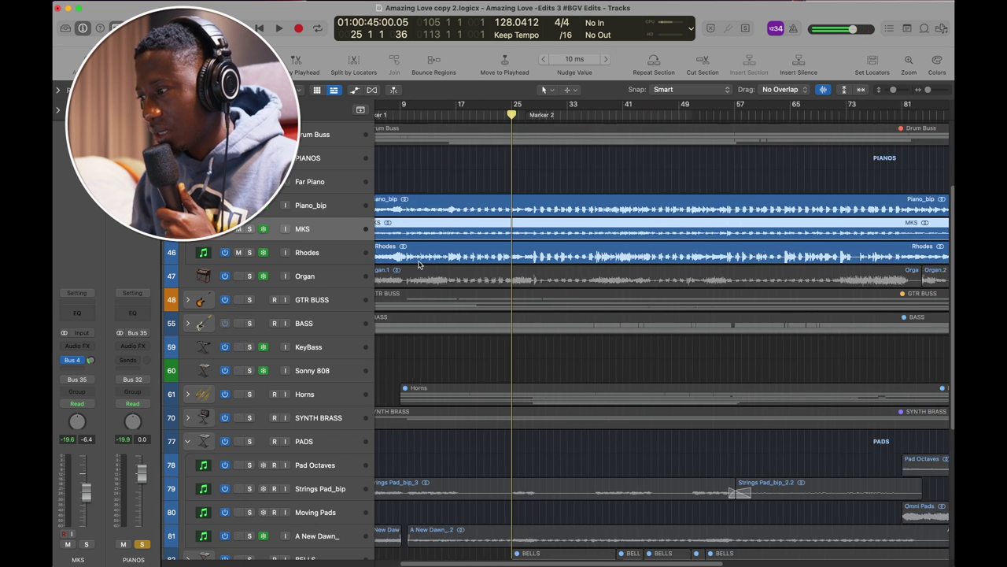
{"action": "scroll", "coordinate": [419, 264], "scroll_direction": "right", "scroll_amount": 3}
{"action": "scroll", "coordinate": [419, 264], "scroll_direction": "down", "scroll_amount": 1}
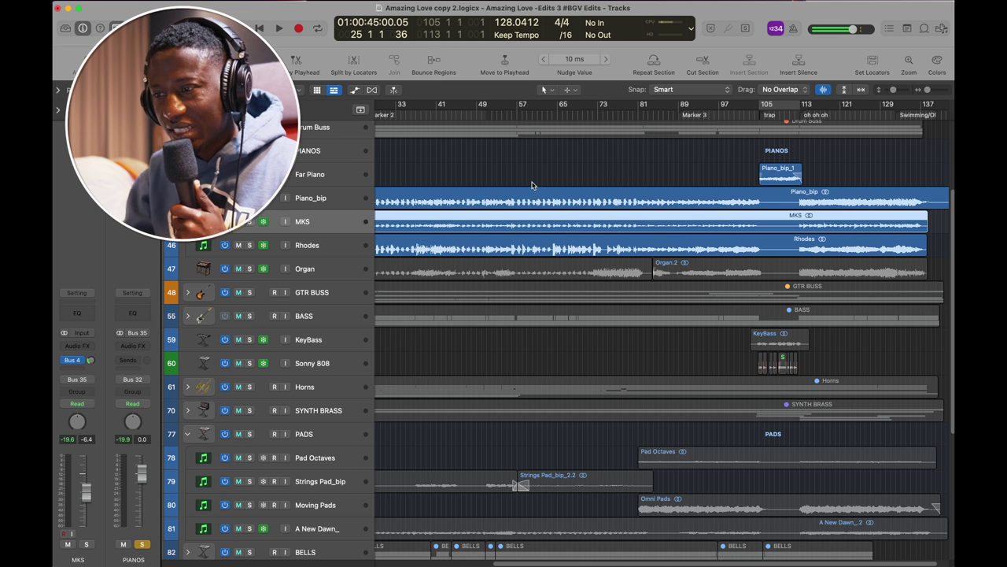
{"action": "scroll", "coordinate": [782, 119], "scroll_direction": "right", "scroll_amount": 2}
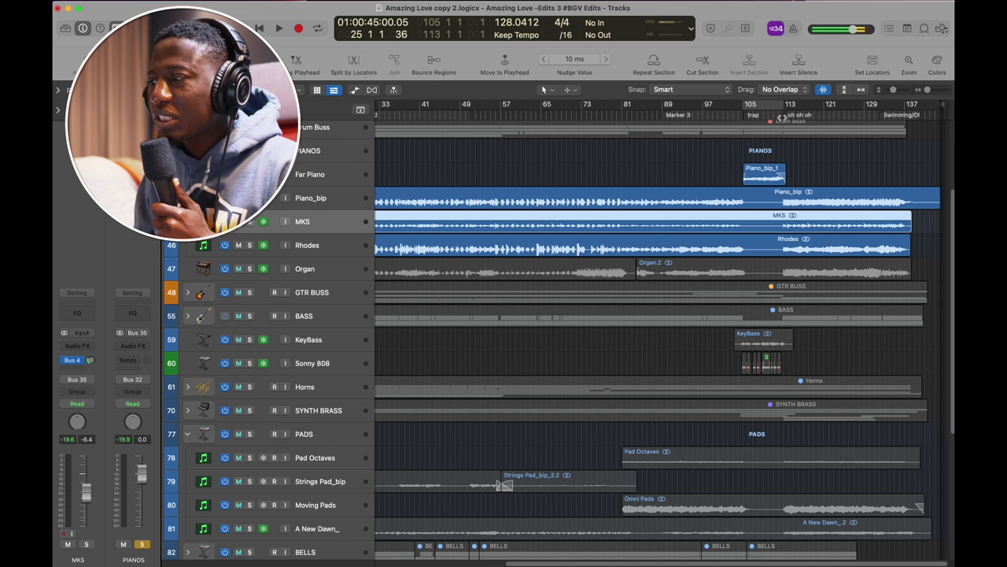
{"action": "scroll", "coordinate": [800, 140], "scroll_direction": "right", "scroll_amount": 15}
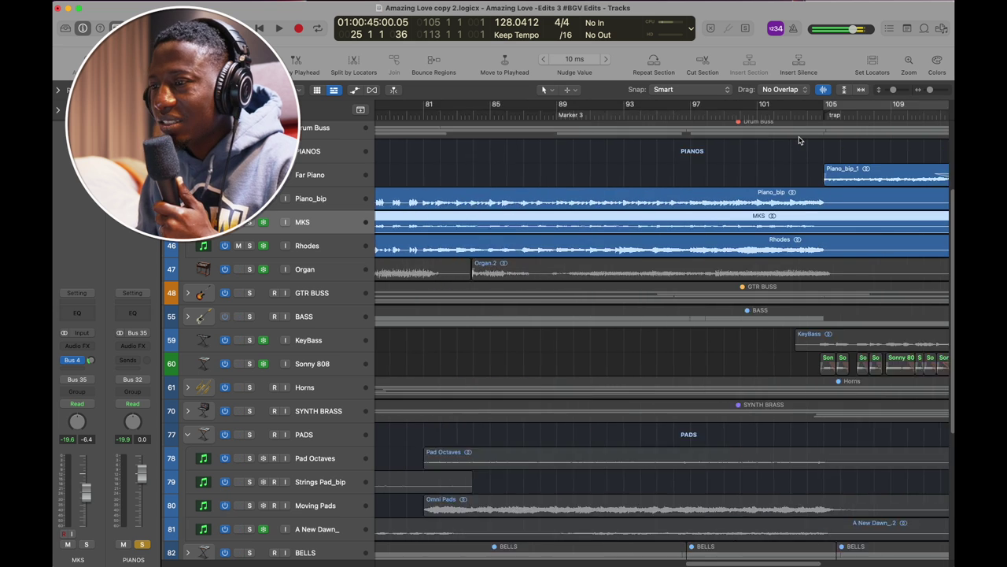
{"action": "scroll", "coordinate": [476, 192], "scroll_direction": "left", "scroll_amount": 5}
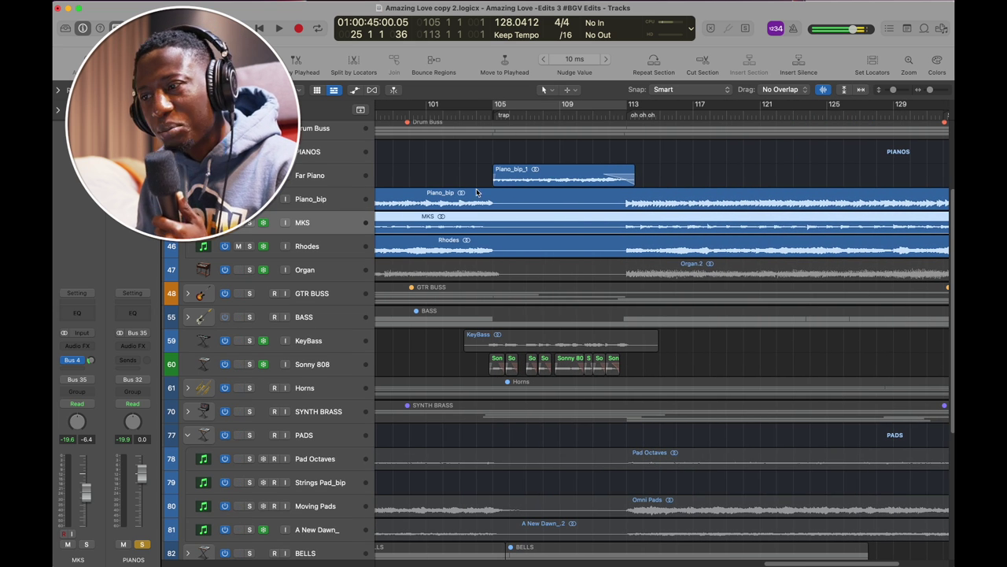
{"action": "left_click", "coordinate": [328, 180]}
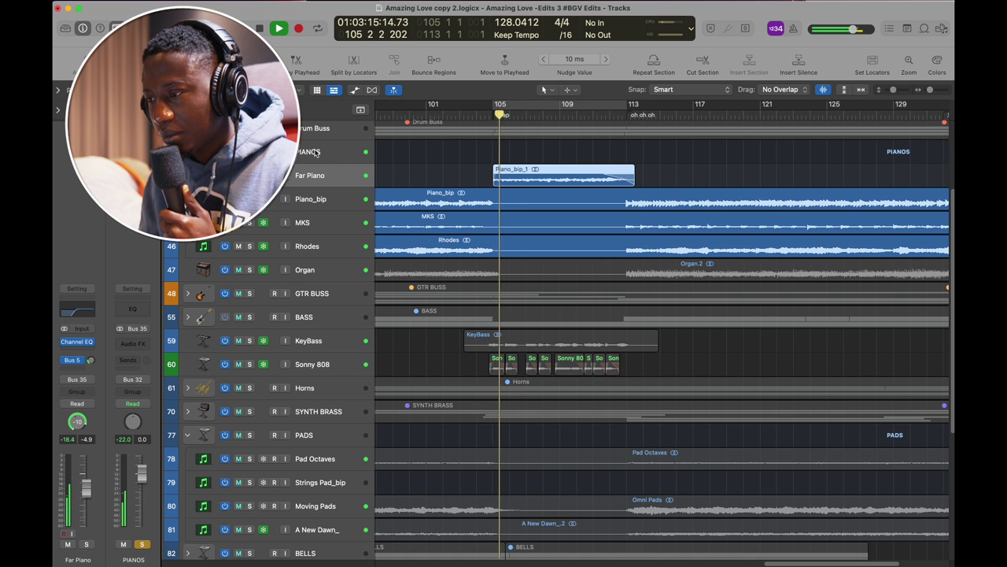
{"action": "scroll", "coordinate": [299, 252], "scroll_direction": "up", "scroll_amount": 1}
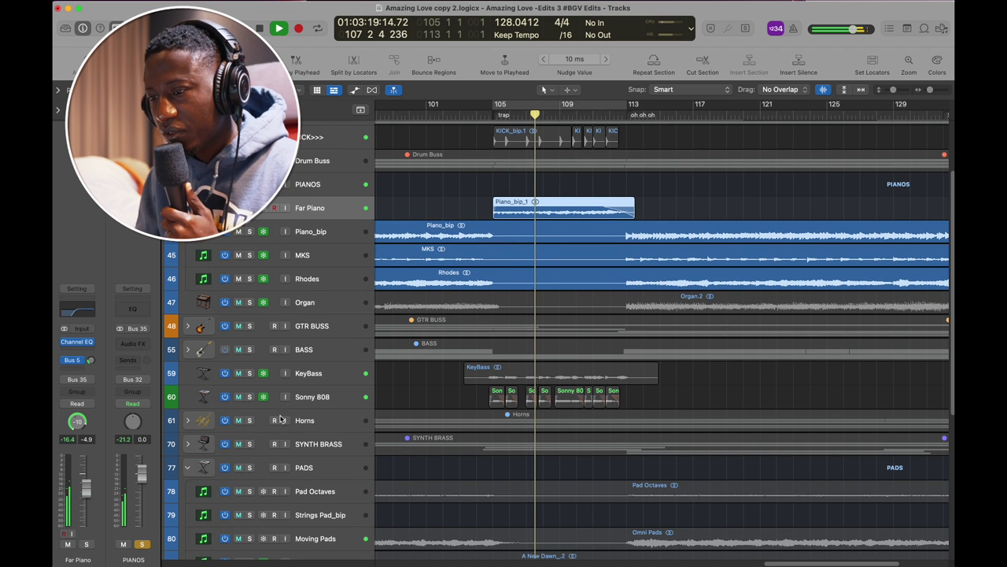
{"action": "scroll", "coordinate": [395, 211], "scroll_direction": "up", "scroll_amount": 1}
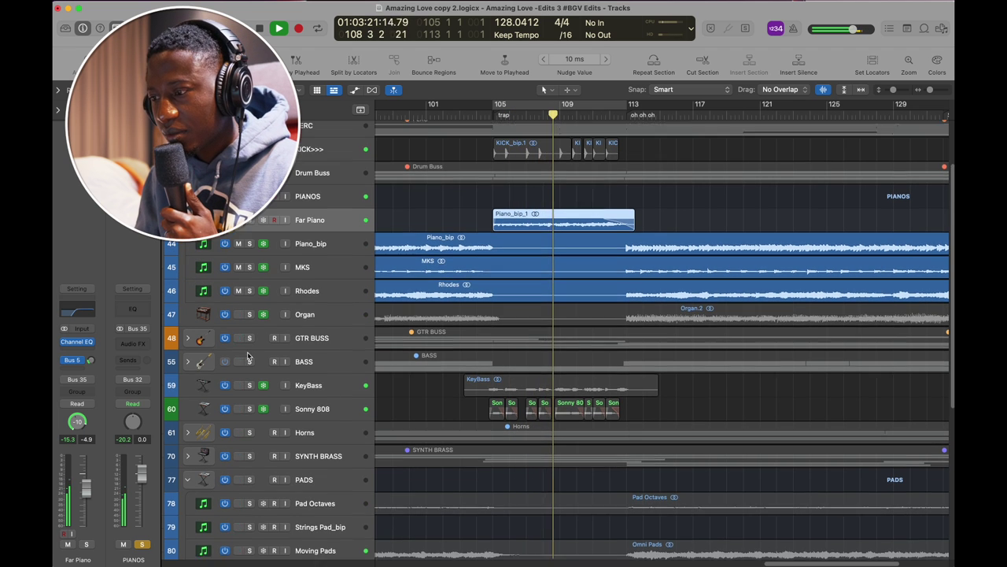
{"action": "key", "text": "space"}
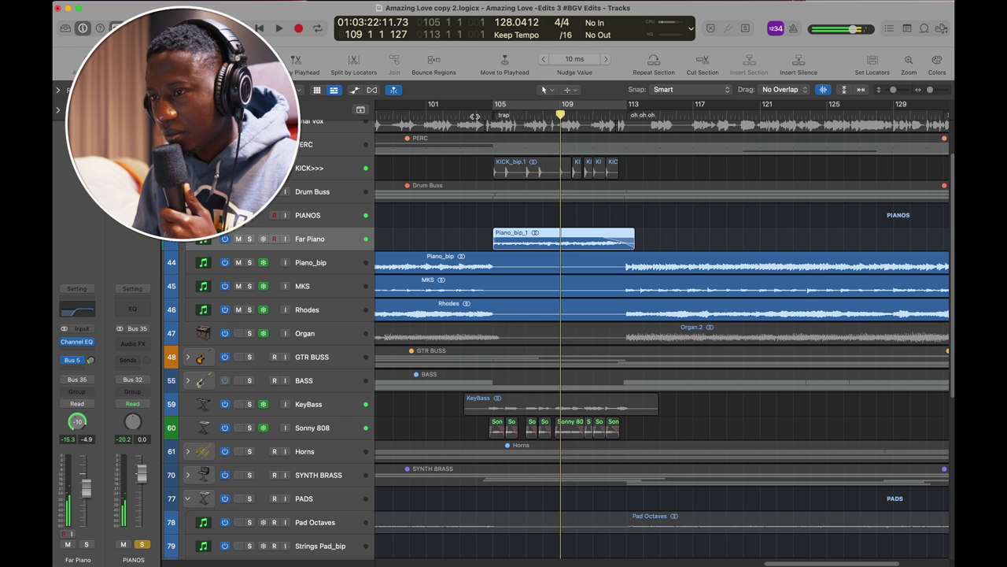
Step: Replay the trap section from about bar 104 and add PERC, KICK>>> and Drum Buss to the soloed tracks
{"action": "key", "text": "space"}
{"action": "scroll", "coordinate": [558, 335], "scroll_direction": "up", "scroll_amount": 2}
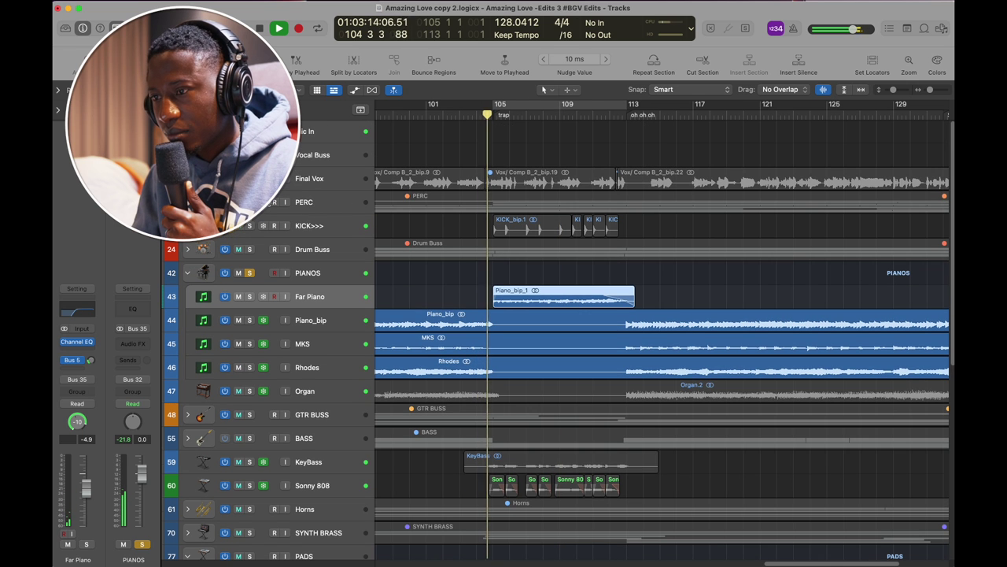
{"action": "left_click", "coordinate": [249, 202]}
{"action": "left_click", "coordinate": [248, 227]}
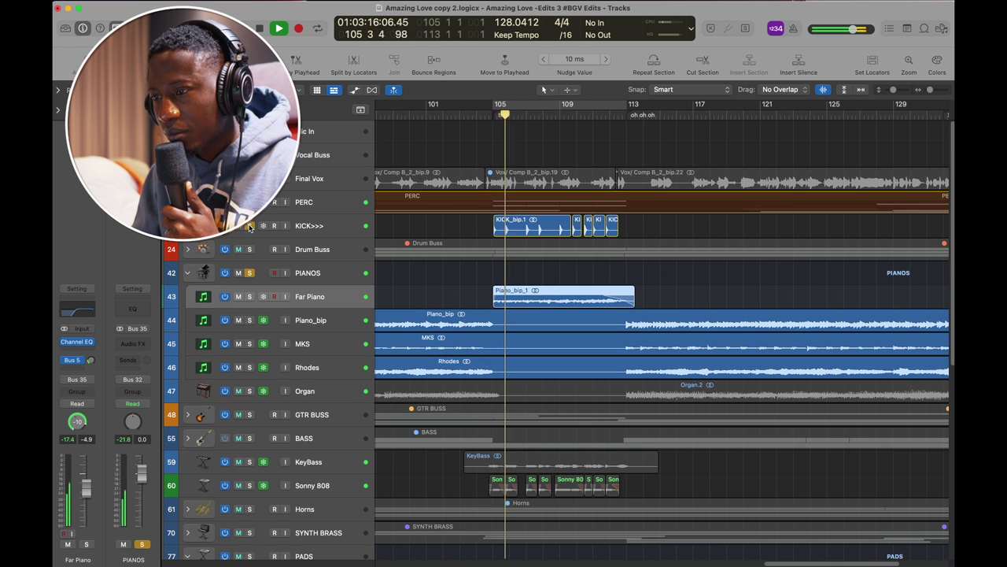
{"action": "left_click", "coordinate": [249, 250]}
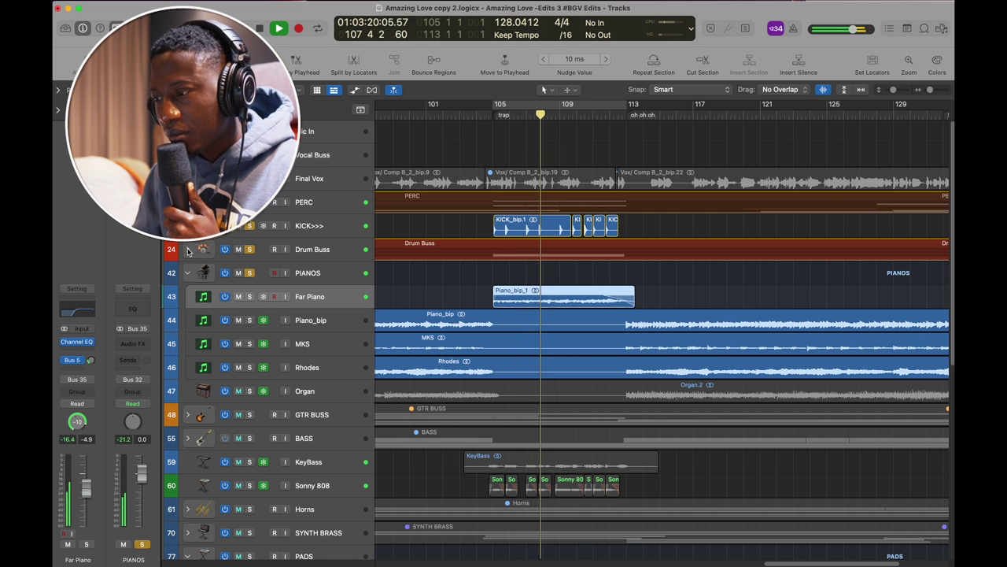
Step: Expand the Drum Buss stack and replay the trap section from about bar 104, following its drum, kick and Far Piano regions
{"action": "left_click", "coordinate": [188, 251]}
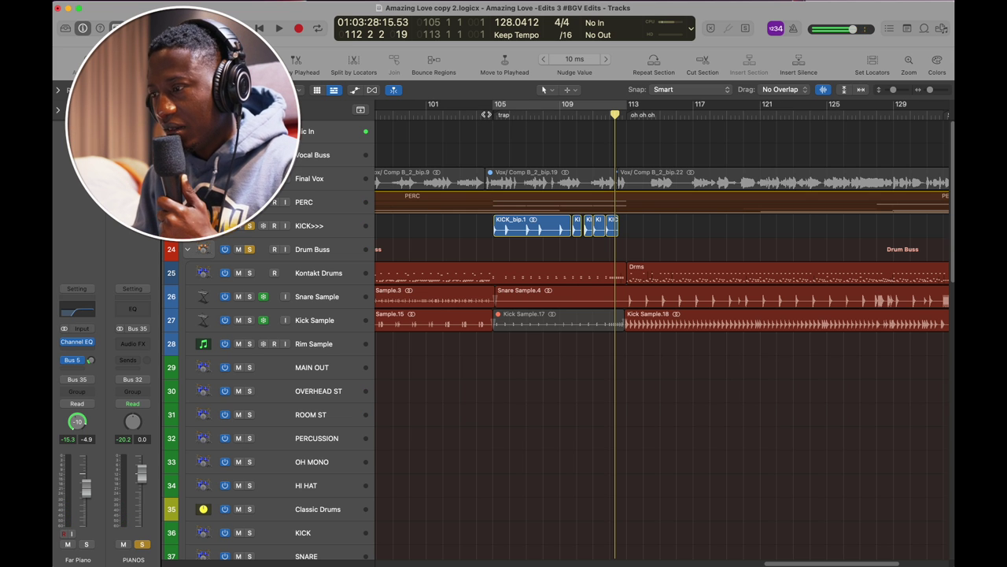
{"action": "double_click", "coordinate": [487, 114]}
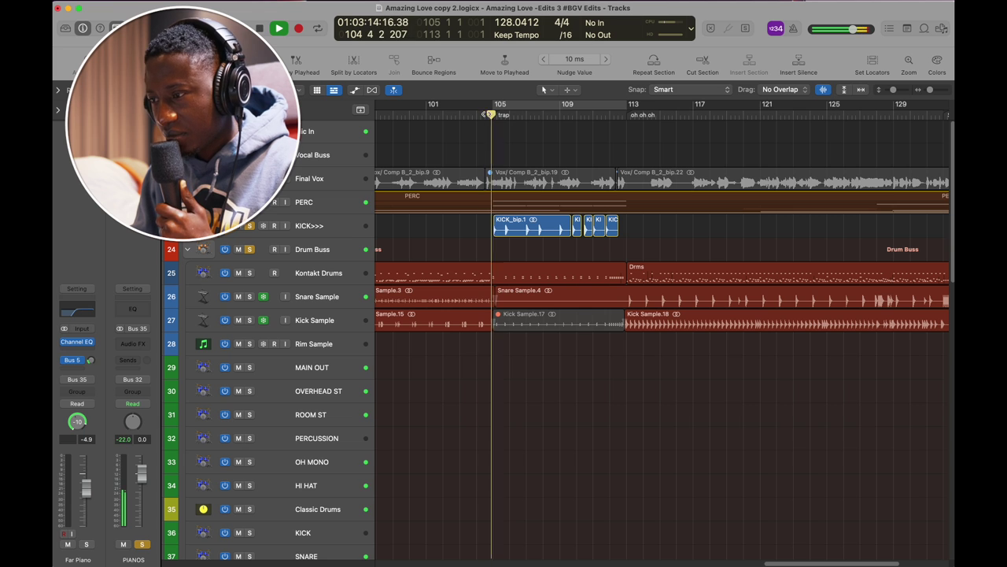
{"action": "scroll", "coordinate": [568, 271], "scroll_direction": "down", "scroll_amount": 1}
{"action": "scroll", "coordinate": [569, 271], "scroll_direction": "down", "scroll_amount": 3}
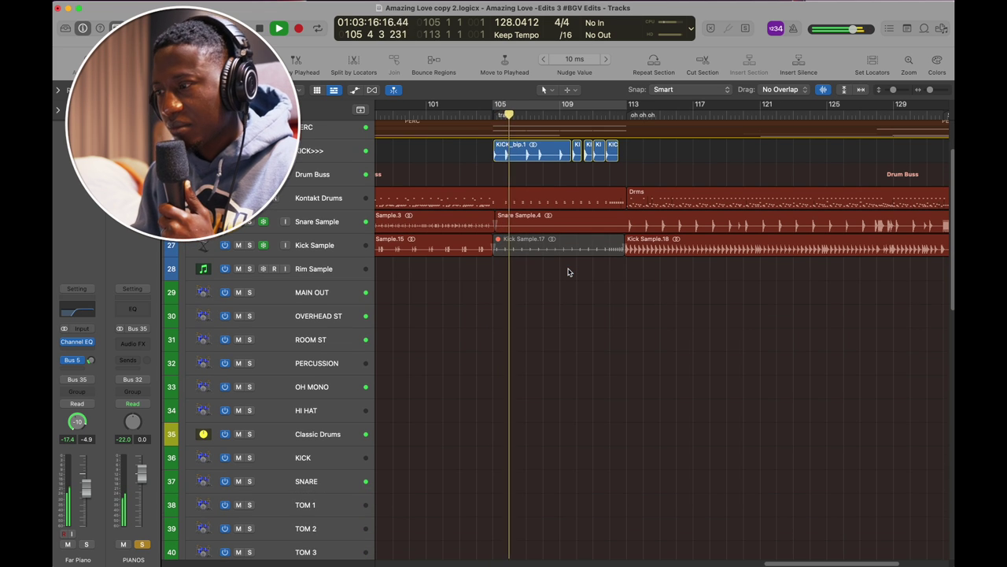
{"action": "scroll", "coordinate": [569, 272], "scroll_direction": "up", "scroll_amount": 1}
{"action": "scroll", "coordinate": [569, 271], "scroll_direction": "down", "scroll_amount": 20}
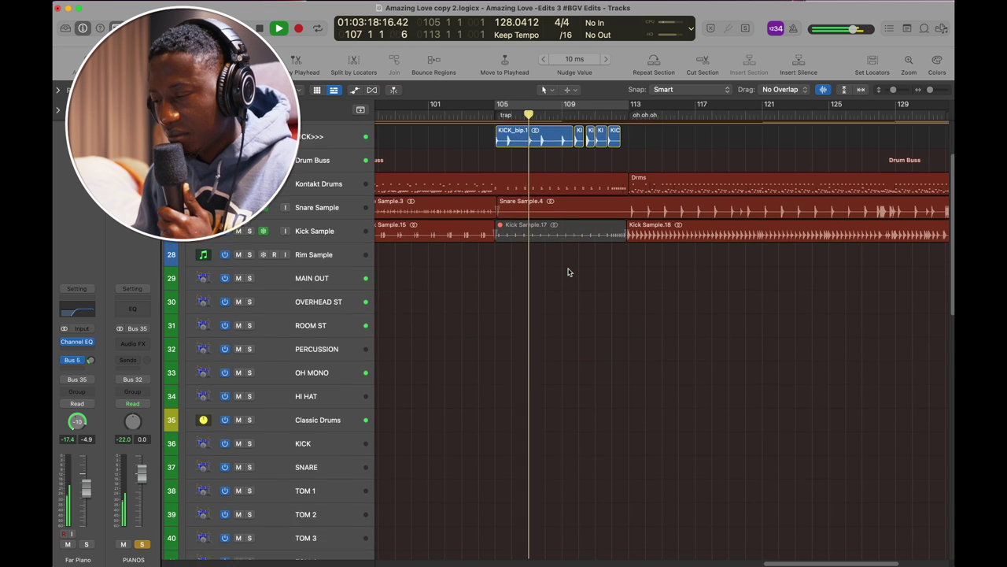
{"action": "scroll", "coordinate": [569, 272], "scroll_direction": "up", "scroll_amount": 20}
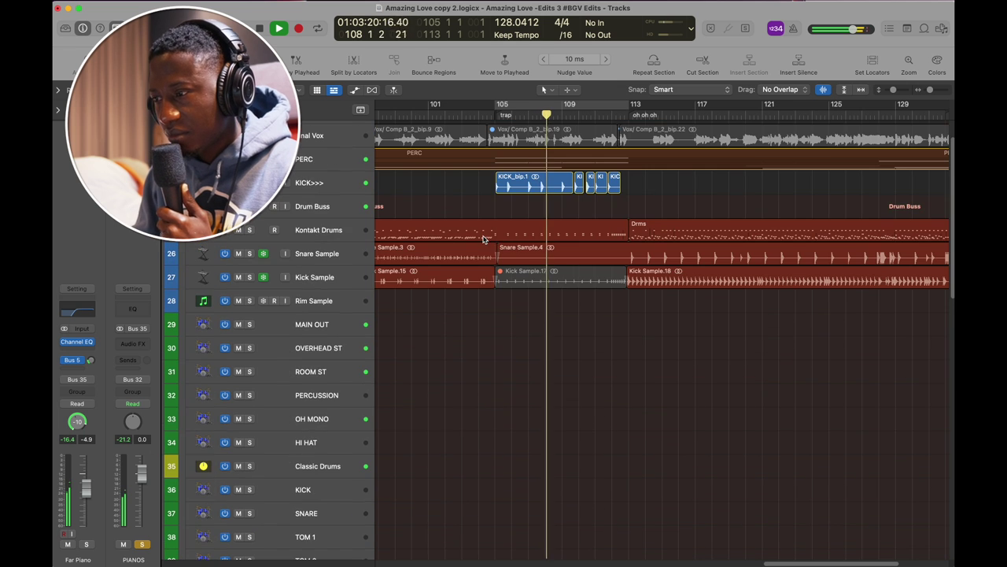
{"action": "scroll", "coordinate": [364, 211], "scroll_direction": "up", "scroll_amount": 1}
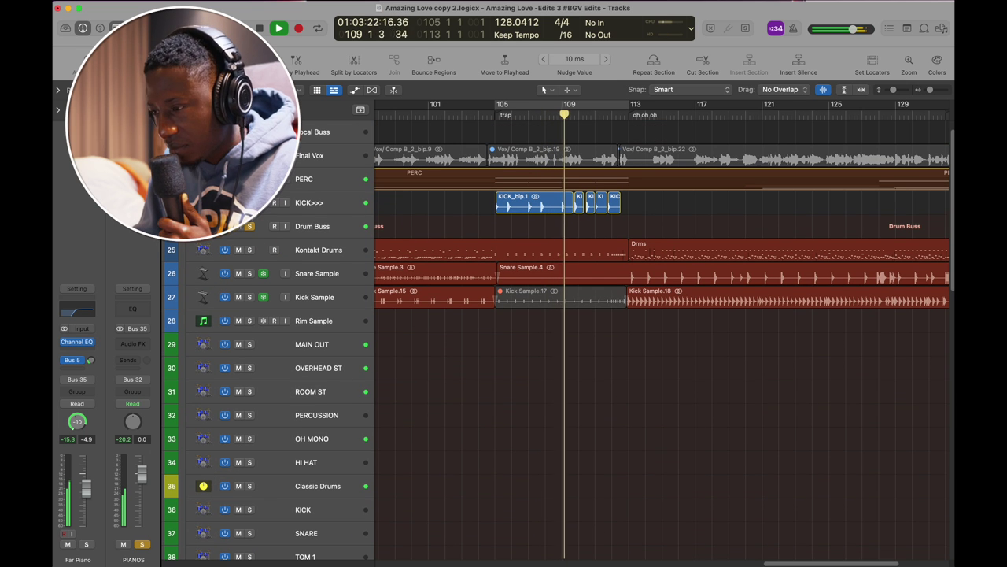
{"action": "scroll", "coordinate": [434, 330], "scroll_direction": "down", "scroll_amount": 10}
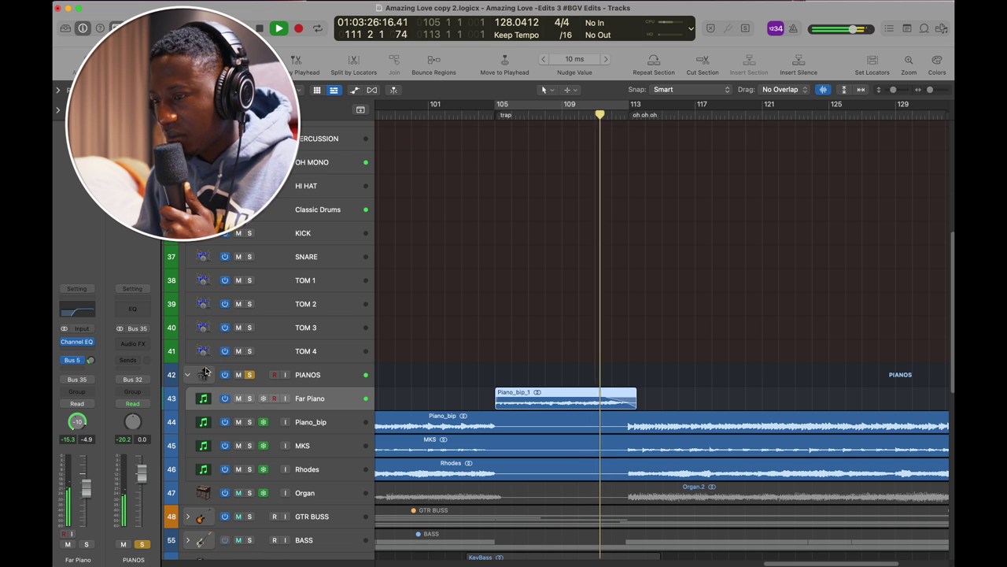
Step: Stop playback and inspect the Channel EQ settings on the Far Piano track, closing the plug-in window when done
{"action": "key", "text": "space"}
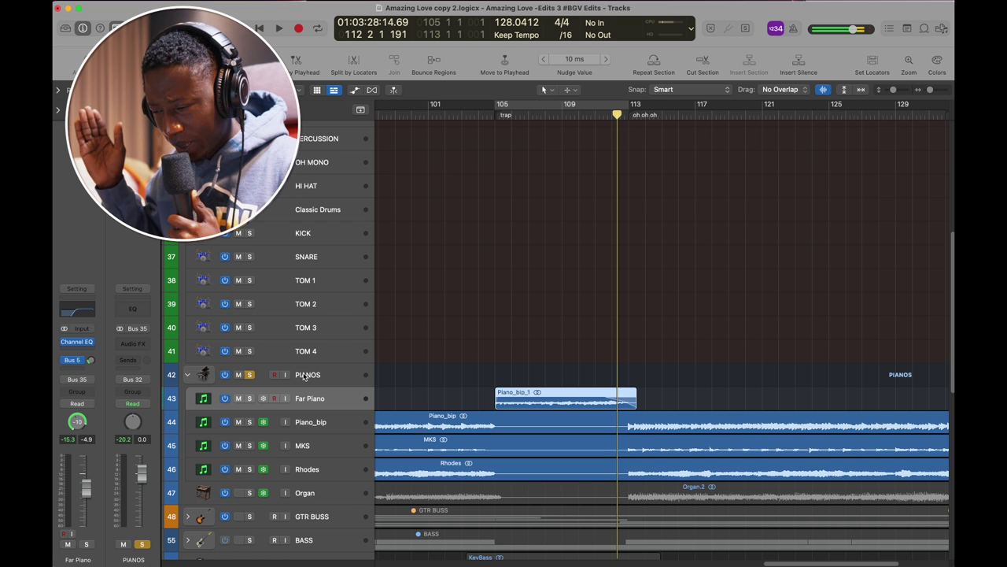
{"action": "left_click", "coordinate": [79, 344]}
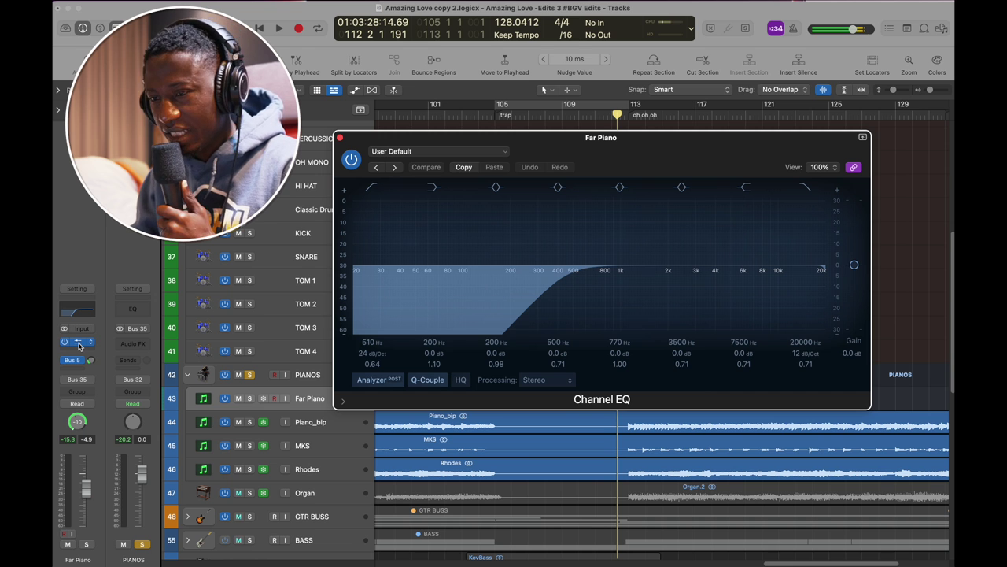
{"action": "left_click", "coordinate": [78, 344]}
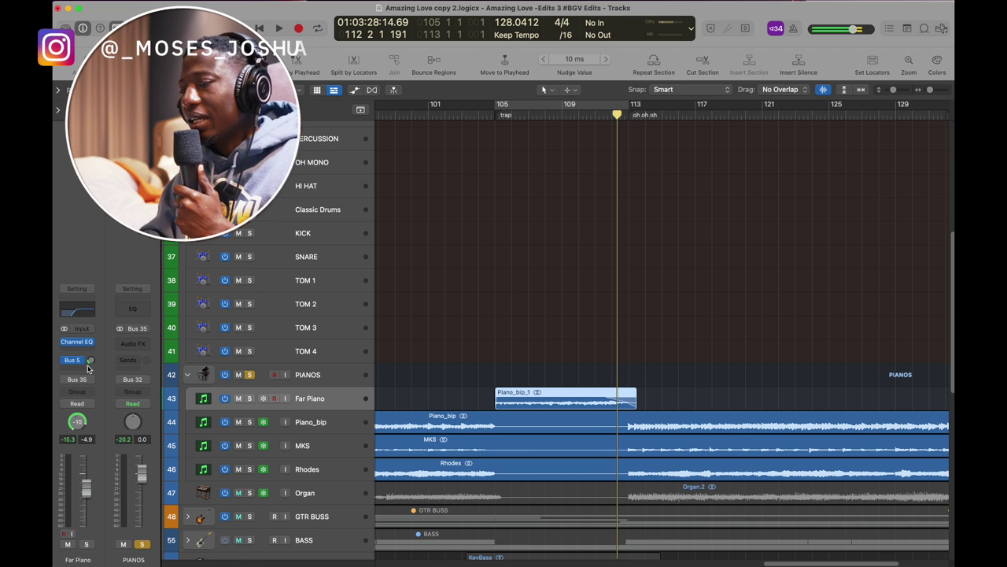
Step: Increase the track height in the arrangement and collapse the PIANOS stack above the Organ track
{"action": "left_click_drag", "start_coordinate": [890, 91], "coordinate": [901, 91]}
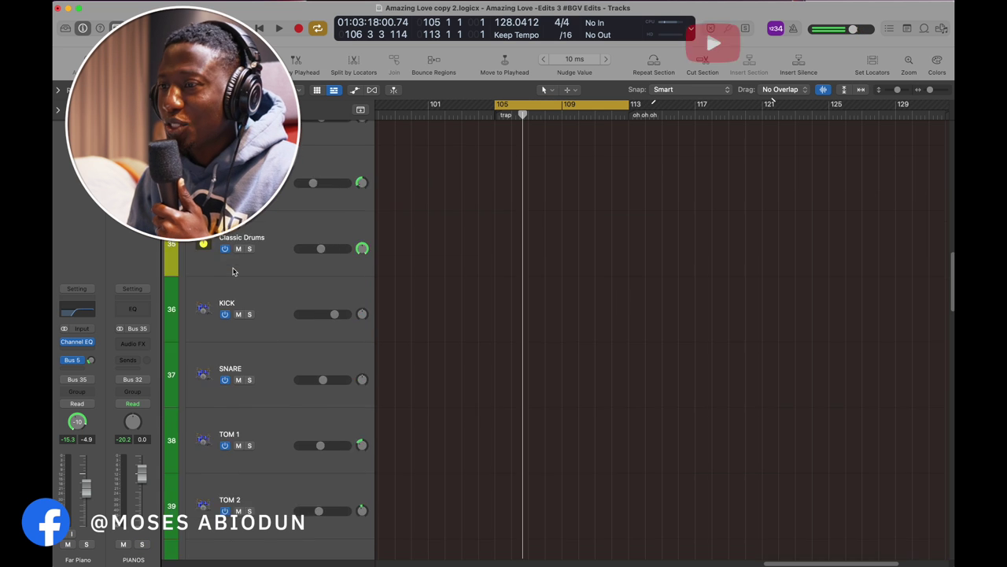
{"action": "scroll", "coordinate": [236, 272], "scroll_direction": "down", "scroll_amount": 10}
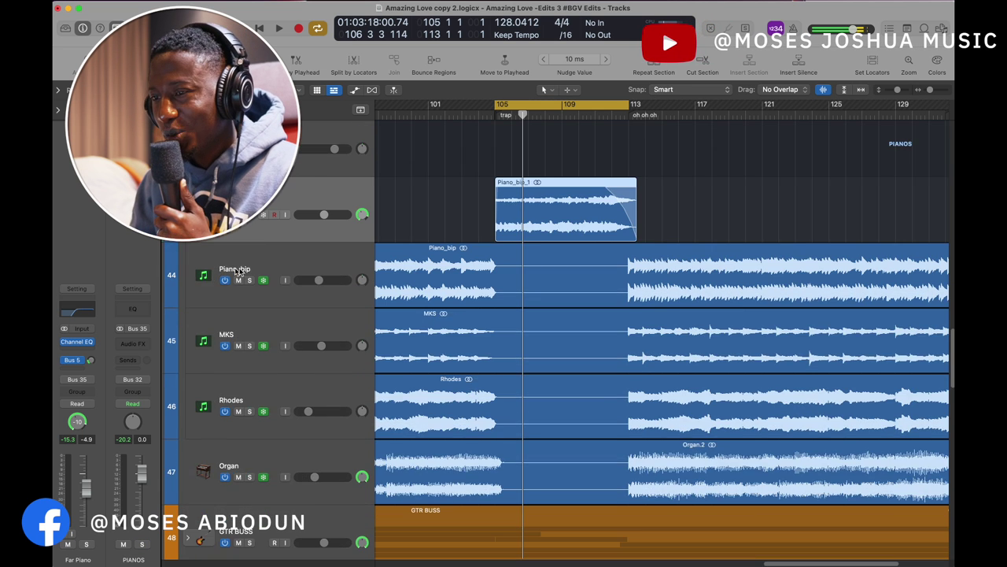
{"action": "scroll", "coordinate": [236, 271], "scroll_direction": "up", "scroll_amount": 2}
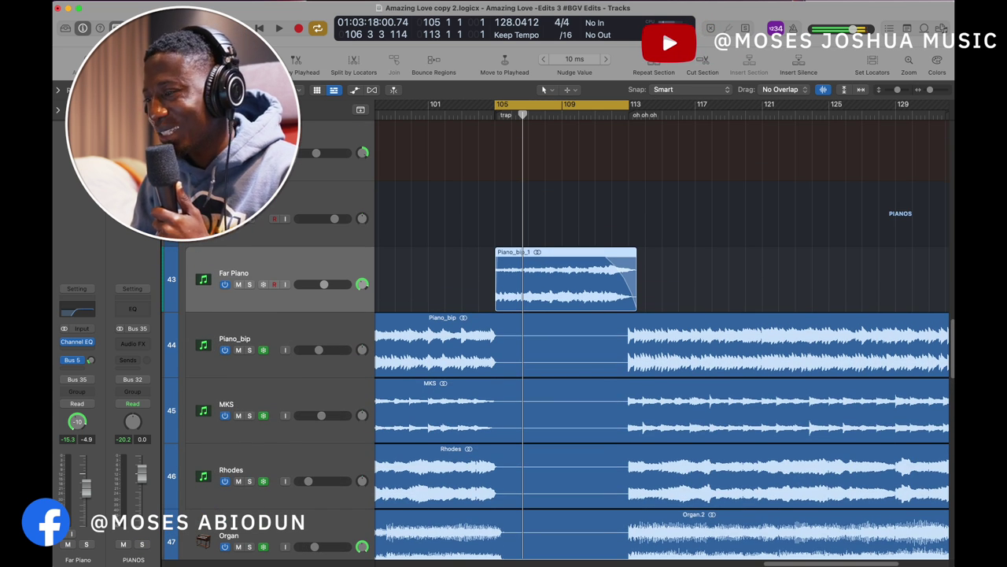
{"action": "scroll", "coordinate": [271, 282], "scroll_direction": "down", "scroll_amount": 6}
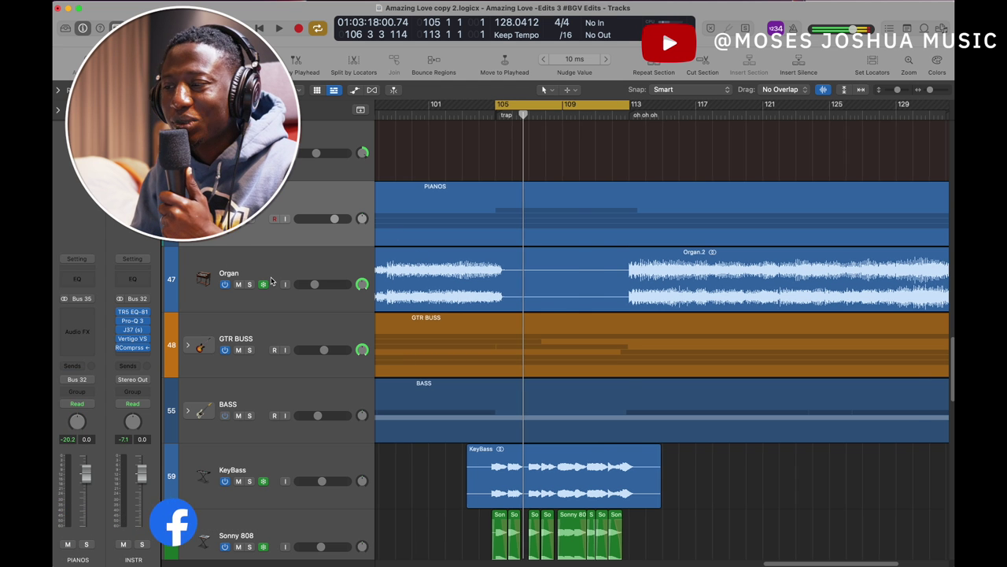
Step: Select the Organ track and trace its regions from the trap section back to the beginning of the song
{"action": "scroll", "coordinate": [271, 282], "scroll_direction": "left", "scroll_amount": 10}
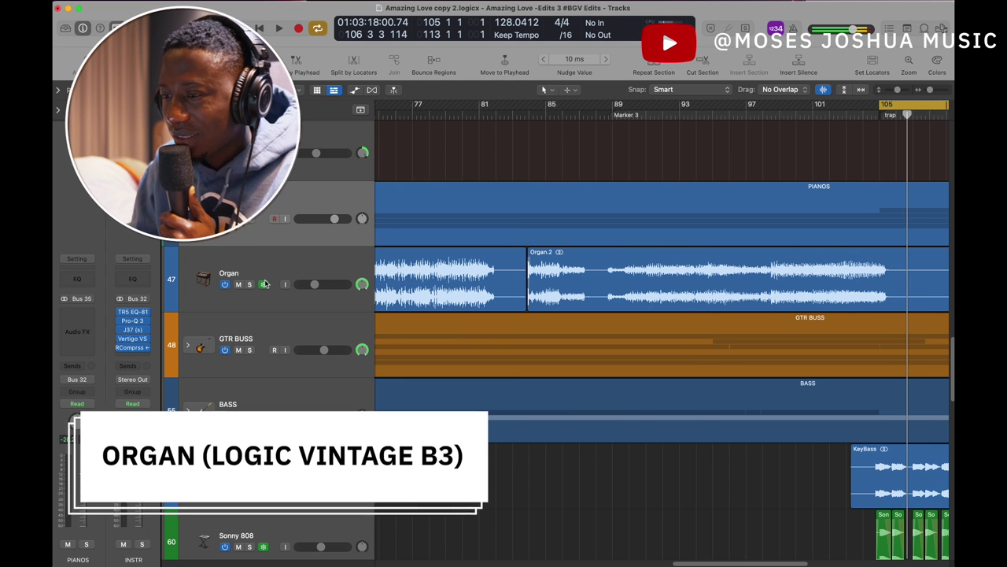
{"action": "left_click", "coordinate": [265, 271]}
{"action": "scroll", "coordinate": [499, 269], "scroll_direction": "left", "scroll_amount": 8}
{"action": "scroll", "coordinate": [519, 271], "scroll_direction": "down", "scroll_amount": 4}
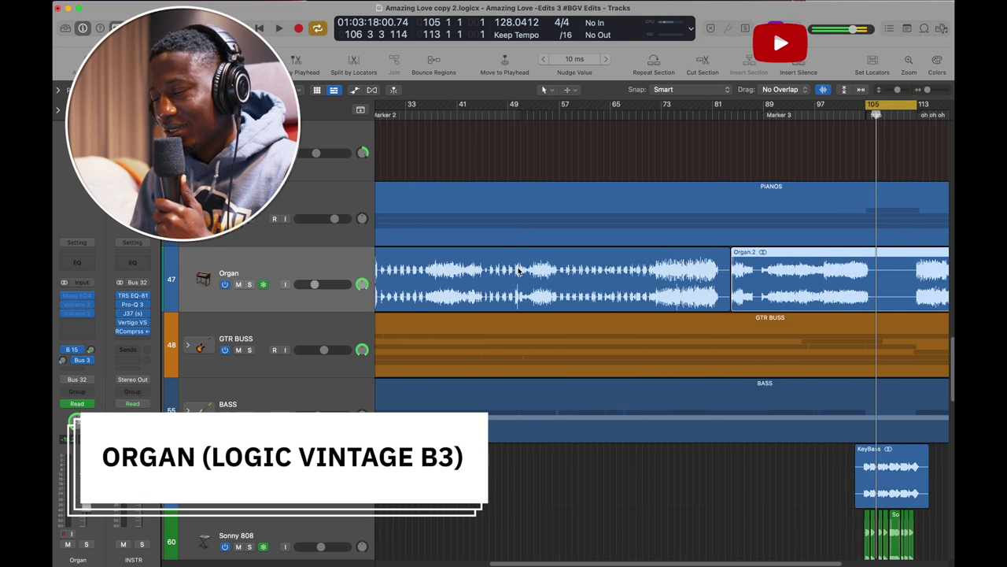
{"action": "scroll", "coordinate": [519, 271], "scroll_direction": "left", "scroll_amount": 5}
{"action": "scroll", "coordinate": [519, 270], "scroll_direction": "up", "scroll_amount": 8}
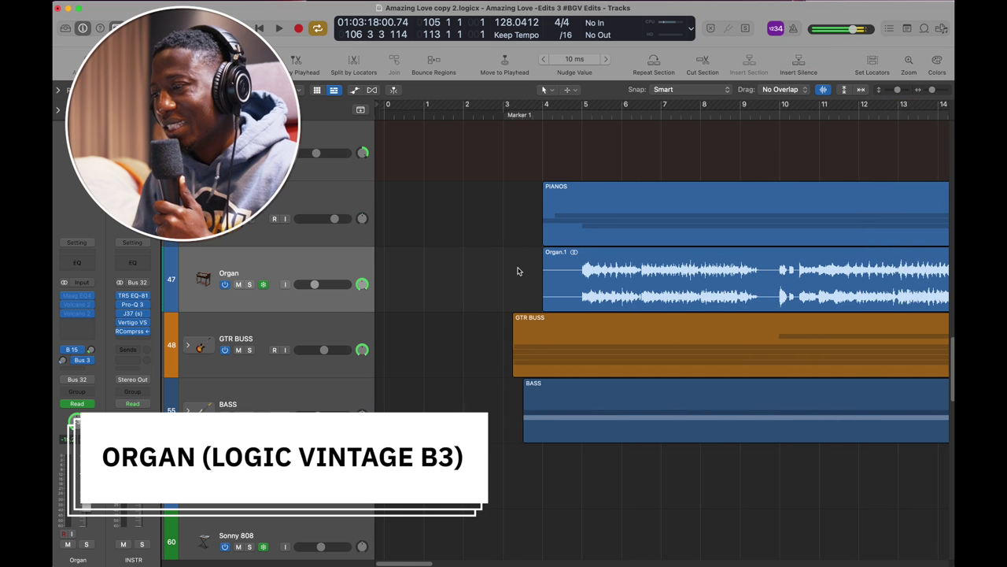
{"action": "scroll", "coordinate": [517, 270], "scroll_direction": "right", "scroll_amount": 2}
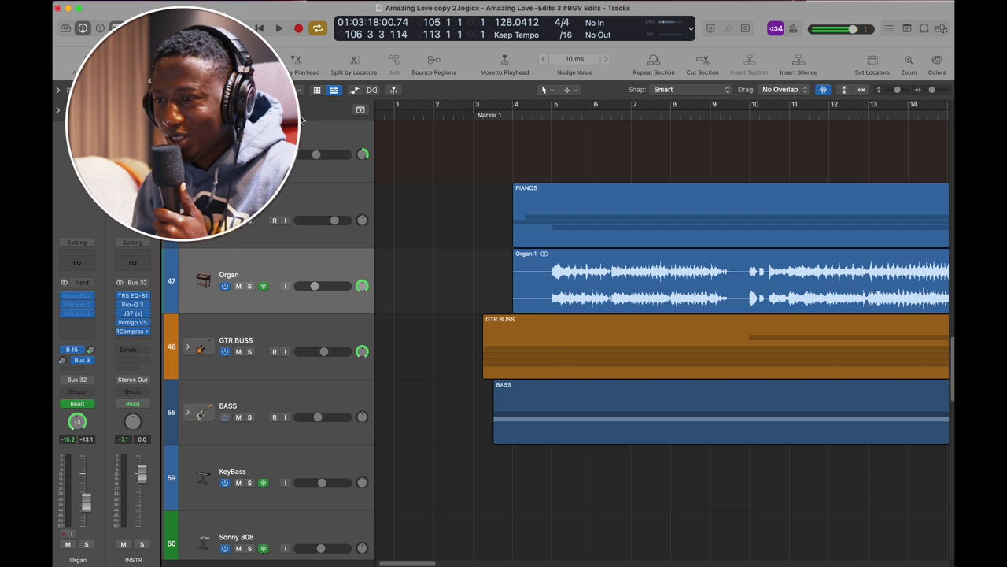
Step: Expand the PIANOS stack to view its individual piano tracks beside the Organ and collapse it again
{"action": "left_click", "coordinate": [188, 215]}
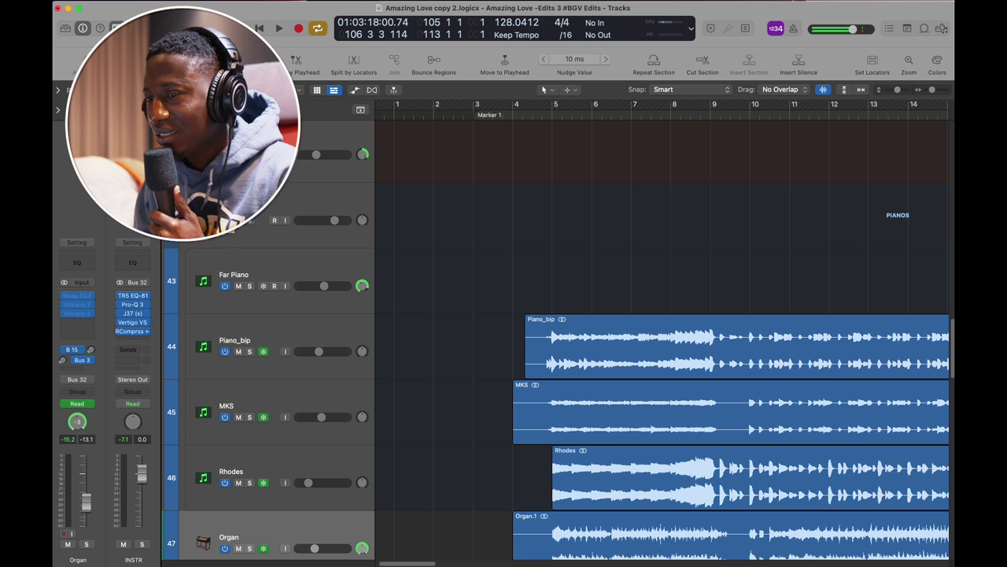
{"action": "key", "text": "ctrl+Left"}
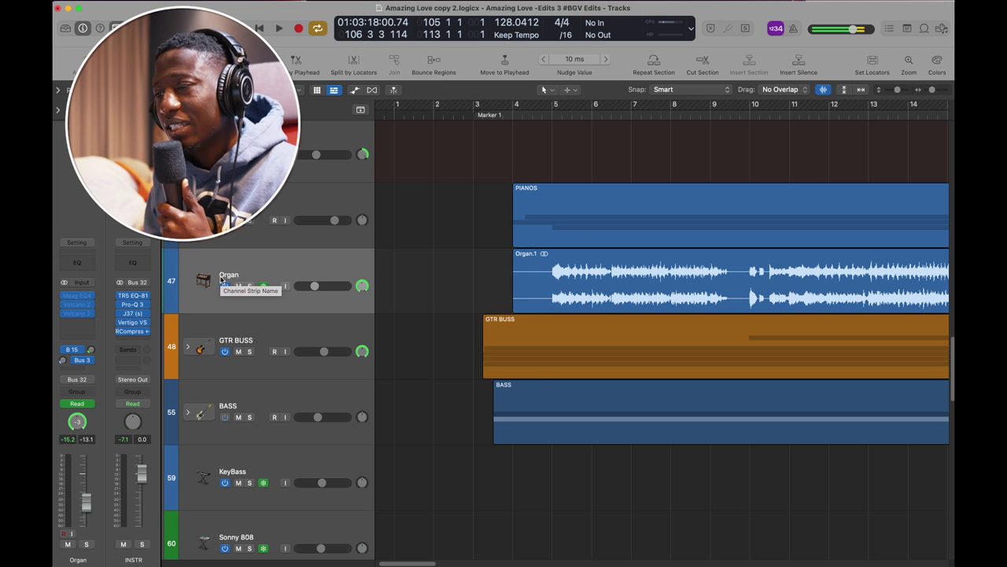
{"action": "scroll", "coordinate": [417, 205], "scroll_direction": "right", "scroll_amount": 3}
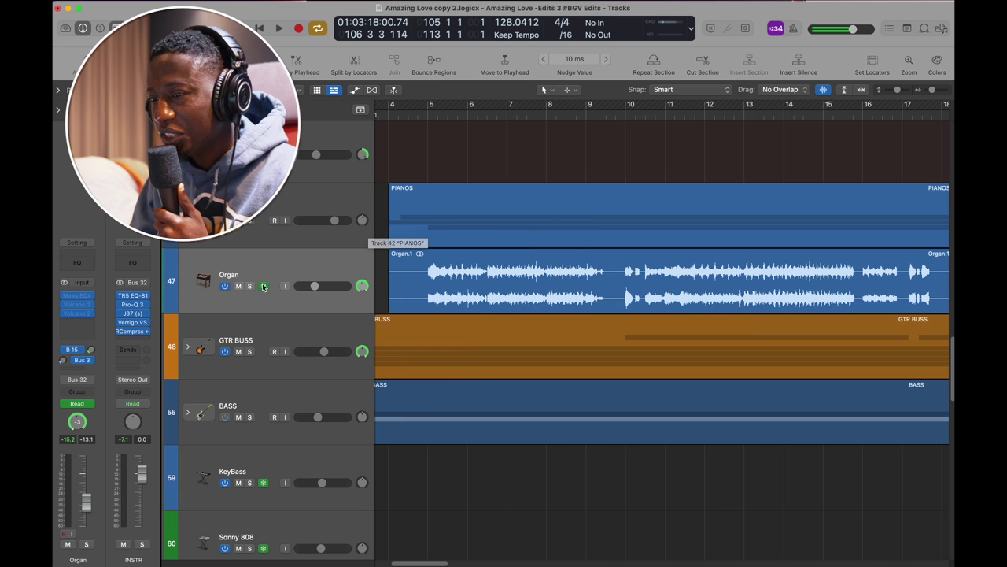
Step: Solo the Organ track and start playback near bar 5, at the opening of its first region
{"action": "left_click", "coordinate": [251, 286]}
{"action": "scroll", "coordinate": [519, 200], "scroll_direction": "right", "scroll_amount": 3}
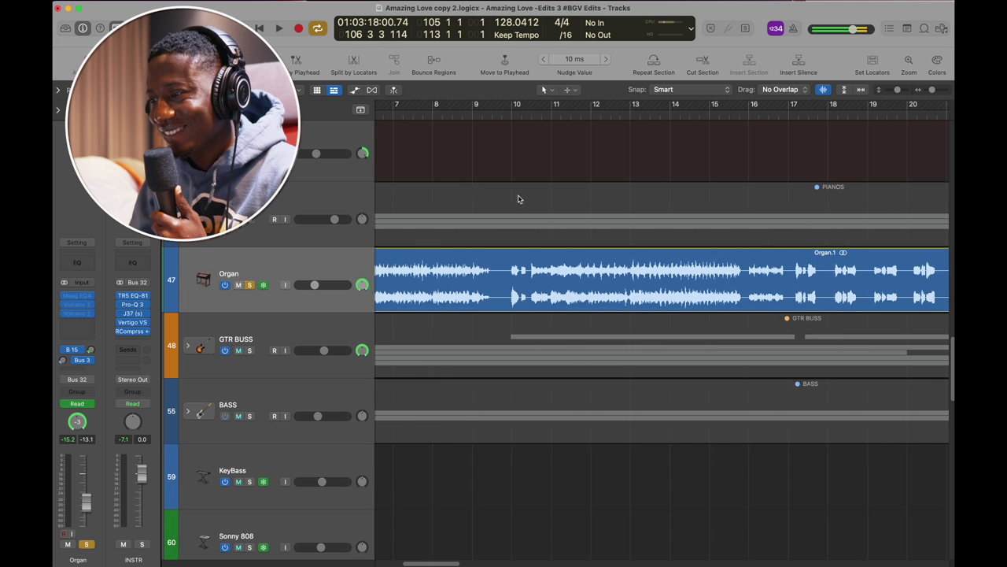
{"action": "scroll", "coordinate": [518, 200], "scroll_direction": "down", "scroll_amount": 5}
{"action": "scroll", "coordinate": [453, 144], "scroll_direction": "left", "scroll_amount": 2}
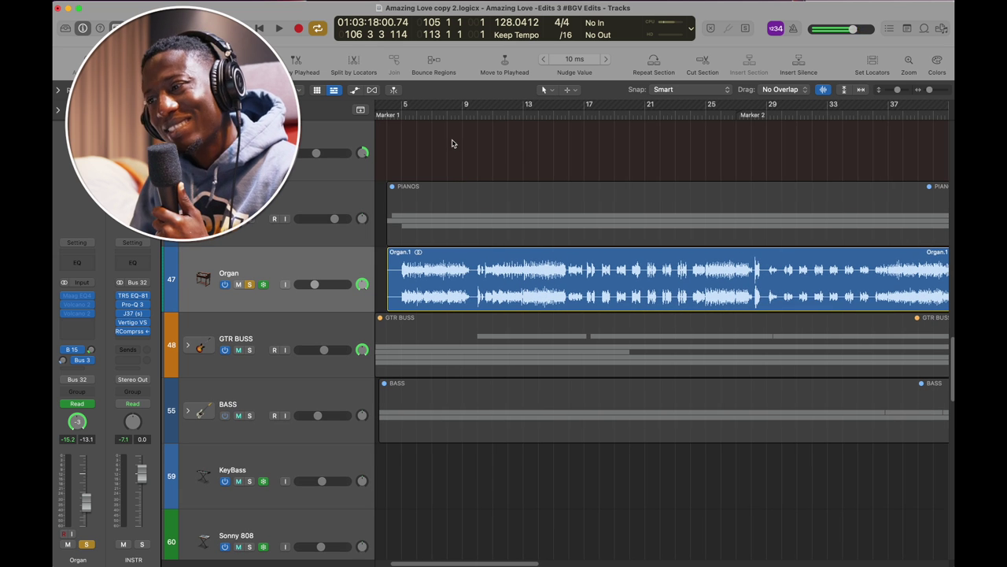
{"action": "left_click", "coordinate": [397, 115]}
{"action": "key", "text": "space"}
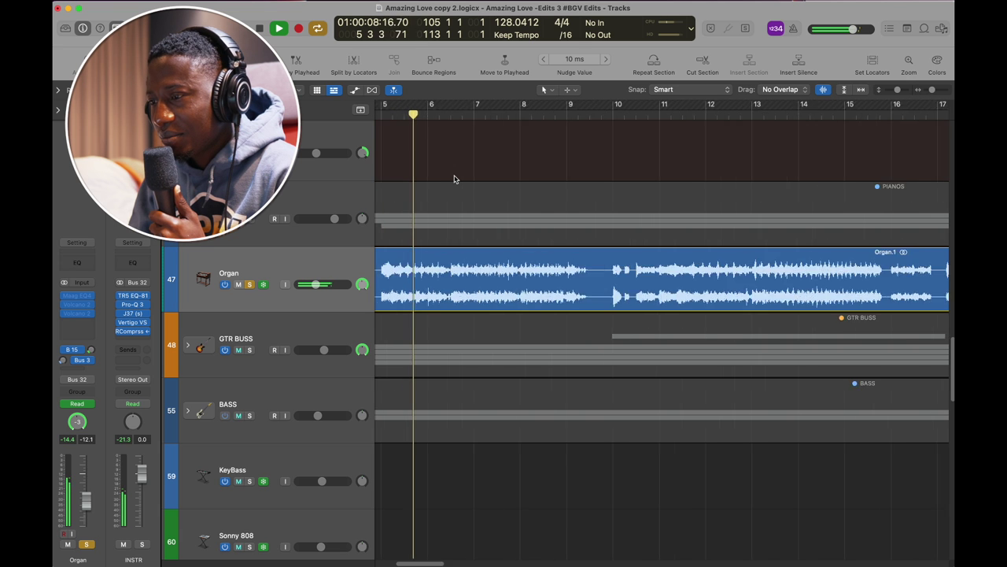
Step: Listen to the soloed Organ up to about bar 17 while examining its waveform across the arrangement, and stop playback
{"action": "scroll", "coordinate": [453, 179], "scroll_direction": "down", "scroll_amount": 2}
{"action": "scroll", "coordinate": [454, 179], "scroll_direction": "right", "scroll_amount": 3}
{"action": "scroll", "coordinate": [453, 178], "scroll_direction": "right", "scroll_amount": 5}
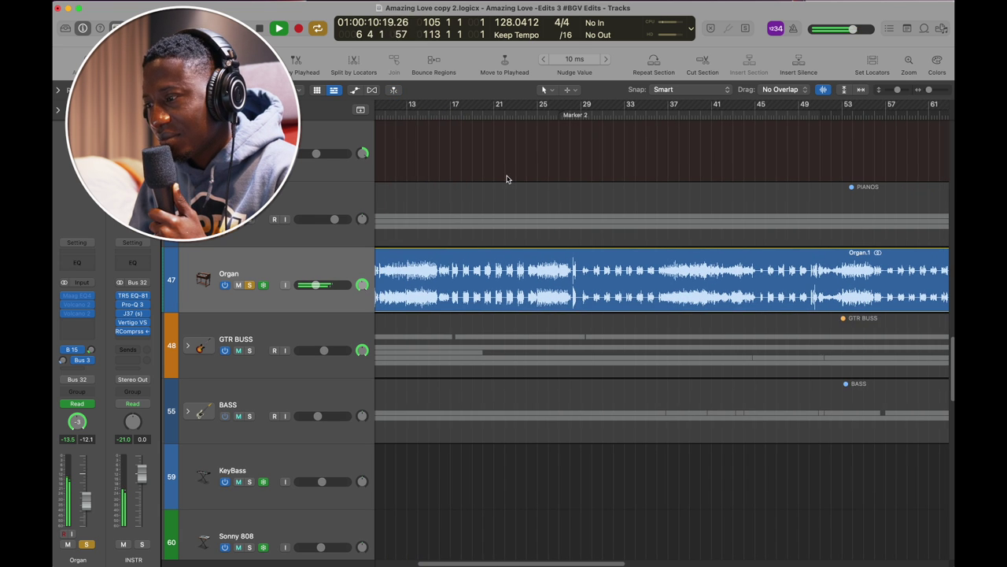
{"action": "scroll", "coordinate": [507, 181], "scroll_direction": "up", "scroll_amount": 5}
{"action": "scroll", "coordinate": [507, 181], "scroll_direction": "right", "scroll_amount": 3}
{"action": "scroll", "coordinate": [507, 180], "scroll_direction": "down", "scroll_amount": 2}
{"action": "scroll", "coordinate": [507, 180], "scroll_direction": "right", "scroll_amount": 6}
{"action": "scroll", "coordinate": [505, 181], "scroll_direction": "down", "scroll_amount": 3}
{"action": "scroll", "coordinate": [504, 182], "scroll_direction": "left", "scroll_amount": 10}
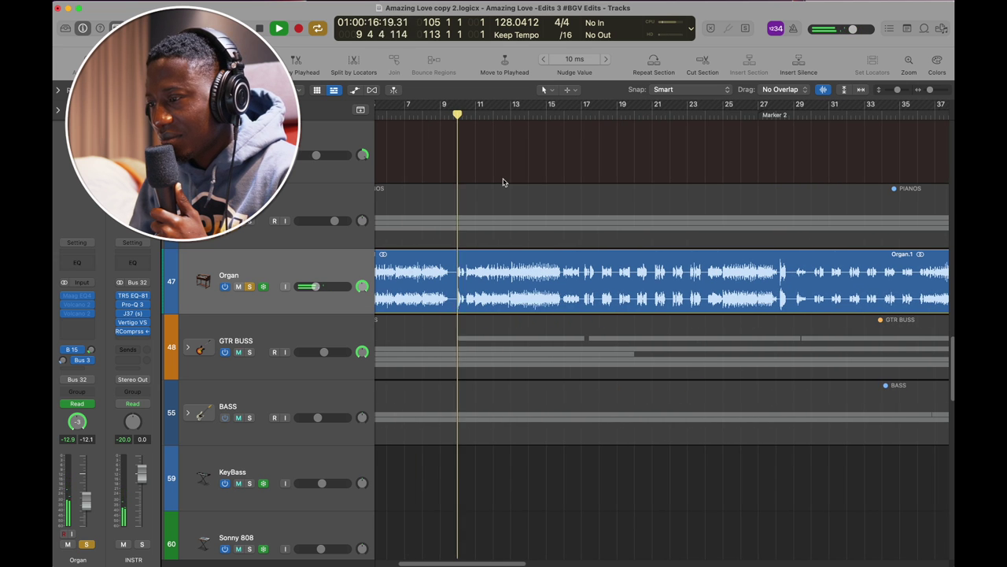
{"action": "scroll", "coordinate": [504, 181], "scroll_direction": "right", "scroll_amount": 2}
{"action": "scroll", "coordinate": [504, 181], "scroll_direction": "up", "scroll_amount": 4}
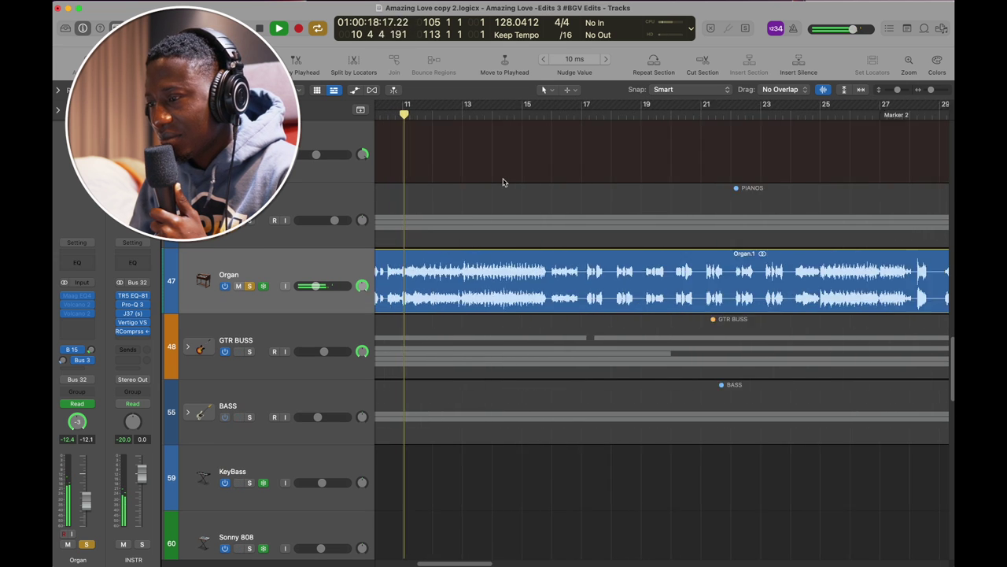
{"action": "scroll", "coordinate": [504, 182], "scroll_direction": "right", "scroll_amount": 4}
{"action": "scroll", "coordinate": [504, 181], "scroll_direction": "down", "scroll_amount": 3}
{"action": "scroll", "coordinate": [504, 181], "scroll_direction": "left", "scroll_amount": 5}
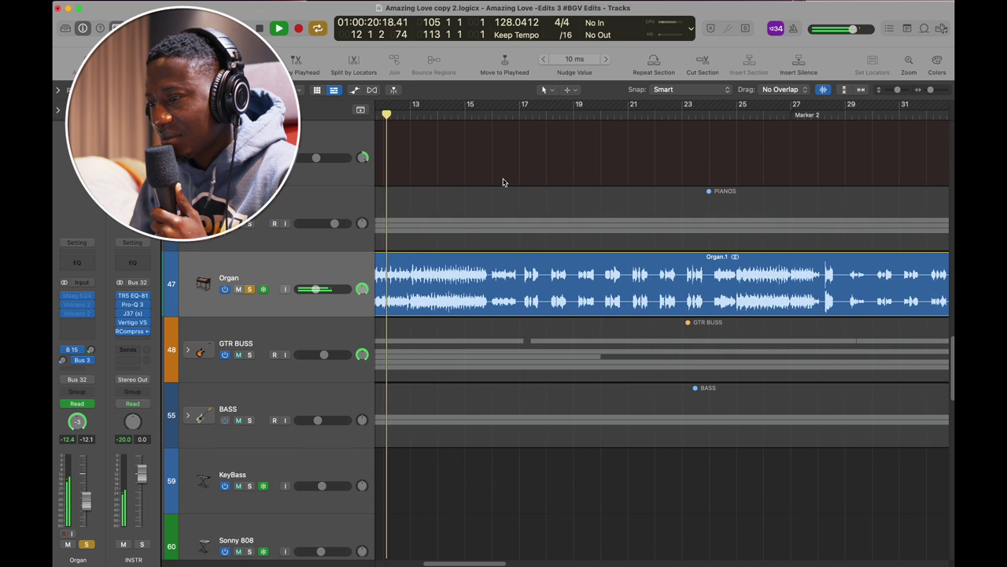
{"action": "scroll", "coordinate": [504, 182], "scroll_direction": "right", "scroll_amount": 1}
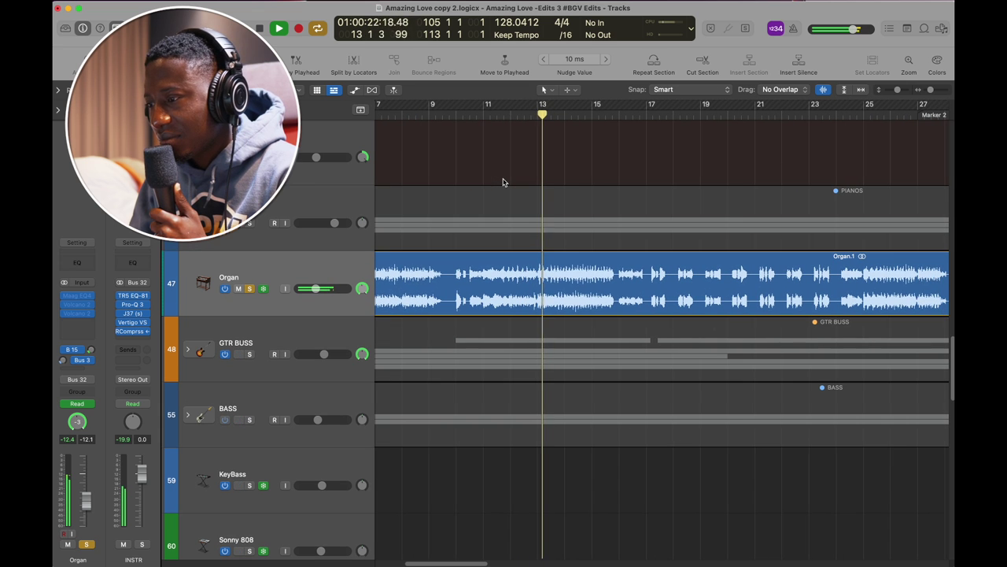
{"action": "scroll", "coordinate": [504, 182], "scroll_direction": "right", "scroll_amount": 2}
{"action": "scroll", "coordinate": [503, 182], "scroll_direction": "right", "scroll_amount": 1}
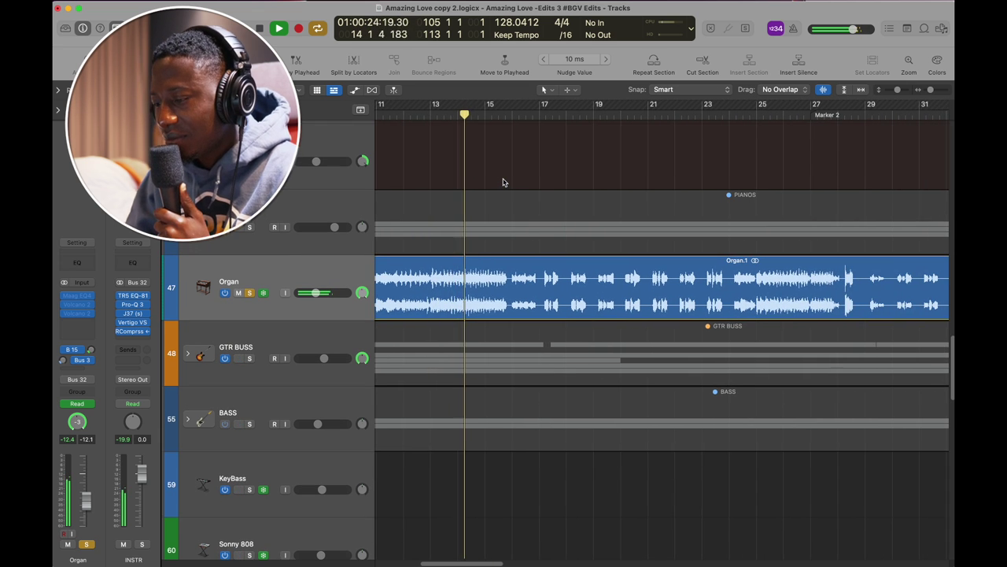
{"action": "scroll", "coordinate": [504, 182], "scroll_direction": "up", "scroll_amount": 4}
{"action": "key", "text": "super+Right"}
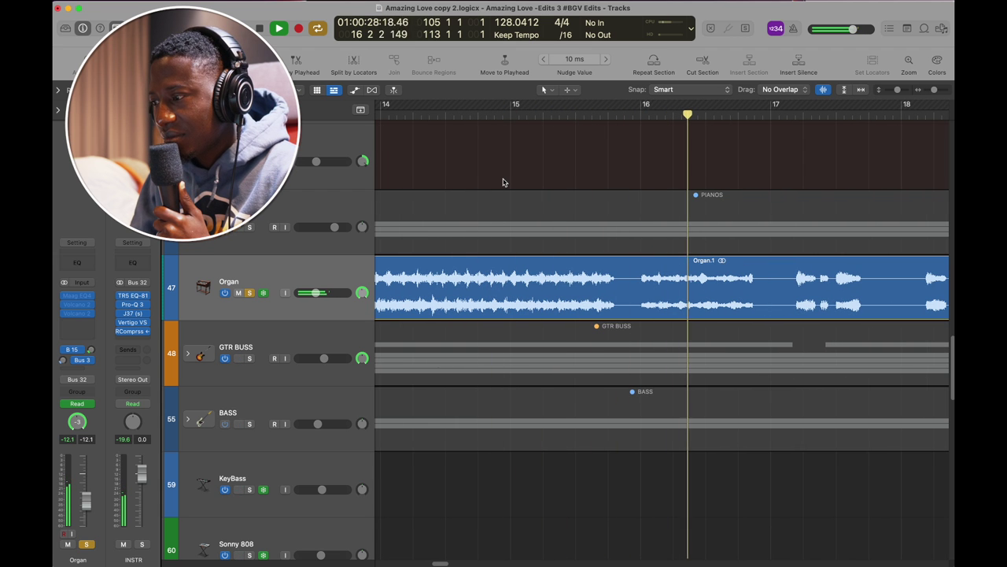
{"action": "key", "text": "space"}
Step: Examine the Organ regions across the rest of the song, from about bar 20 past the trap section
{"action": "key", "text": "super+Left"}
{"action": "key", "text": "super+Left"}
{"action": "key", "text": "super+Left"}
{"action": "scroll", "coordinate": [501, 182], "scroll_direction": "right", "scroll_amount": 5}
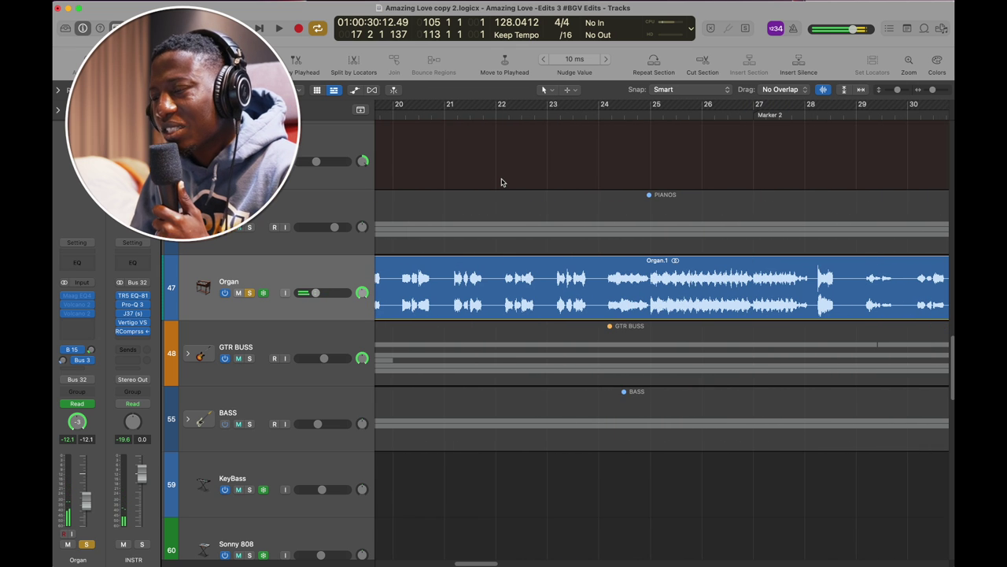
{"action": "scroll", "coordinate": [501, 182], "scroll_direction": "right", "scroll_amount": 10}
{"action": "key", "text": "super+Left"}
{"action": "key", "text": "super+Left"}
{"action": "key", "text": "super+Left"}
{"action": "key", "text": "super+Left"}
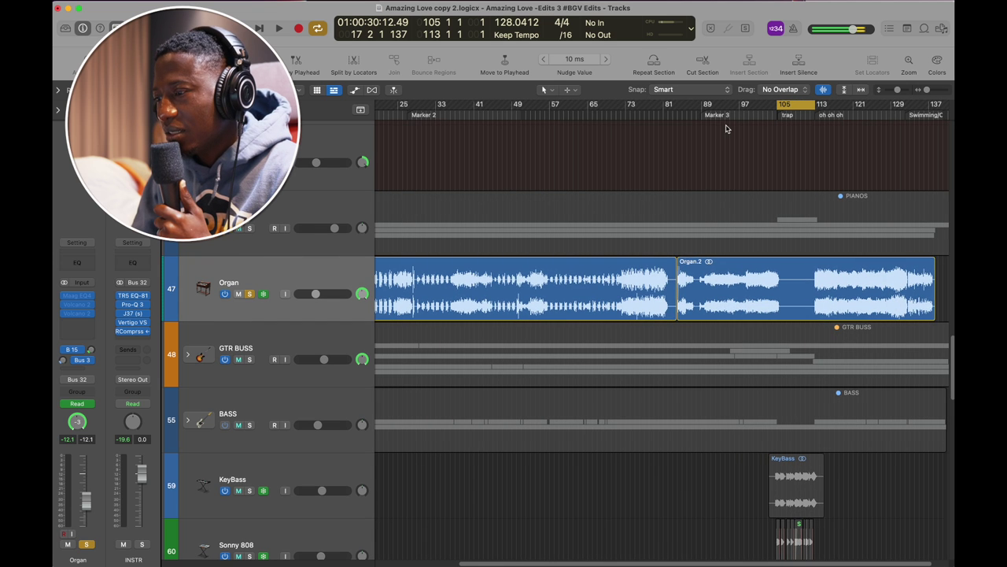
{"action": "key", "text": "super+Right"}
{"action": "key", "text": "super+Right"}
{"action": "key", "text": "super+Right"}
{"action": "key", "text": "super+Right"}
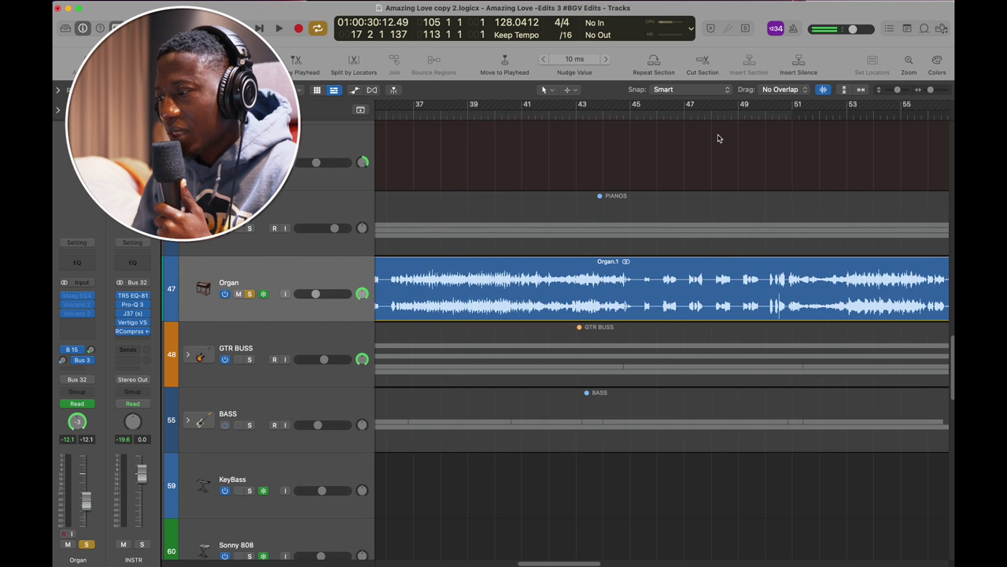
{"action": "scroll", "coordinate": [720, 136], "scroll_direction": "right", "scroll_amount": 10}
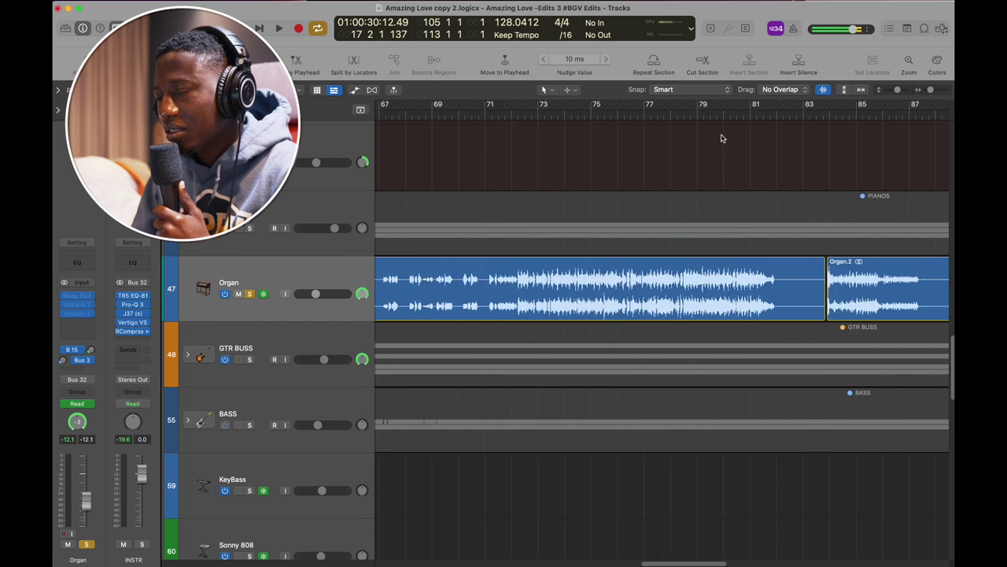
{"action": "scroll", "coordinate": [721, 137], "scroll_direction": "left", "scroll_amount": 3}
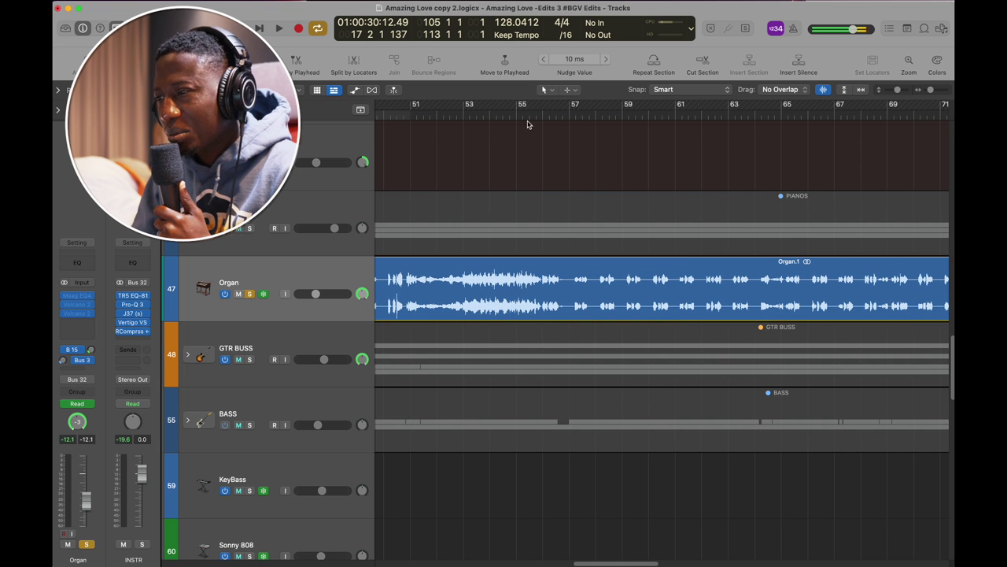
Step: Play the soloed Organ from about bar 54 to bar 59 and look ahead to its part around Marker 3
{"action": "scroll", "coordinate": [574, 226], "scroll_direction": "down", "scroll_amount": 3}
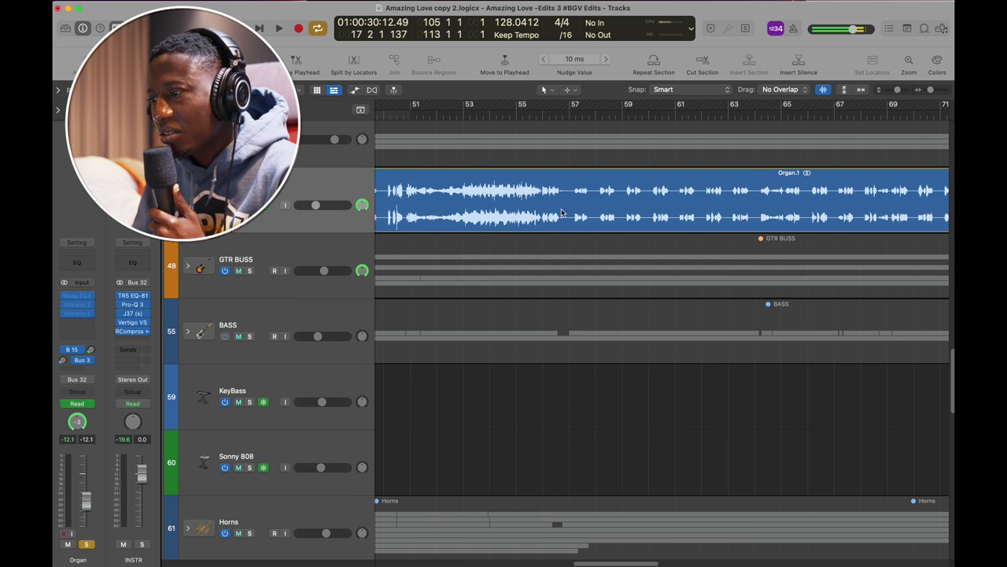
{"action": "scroll", "coordinate": [561, 211], "scroll_direction": "right", "scroll_amount": 2}
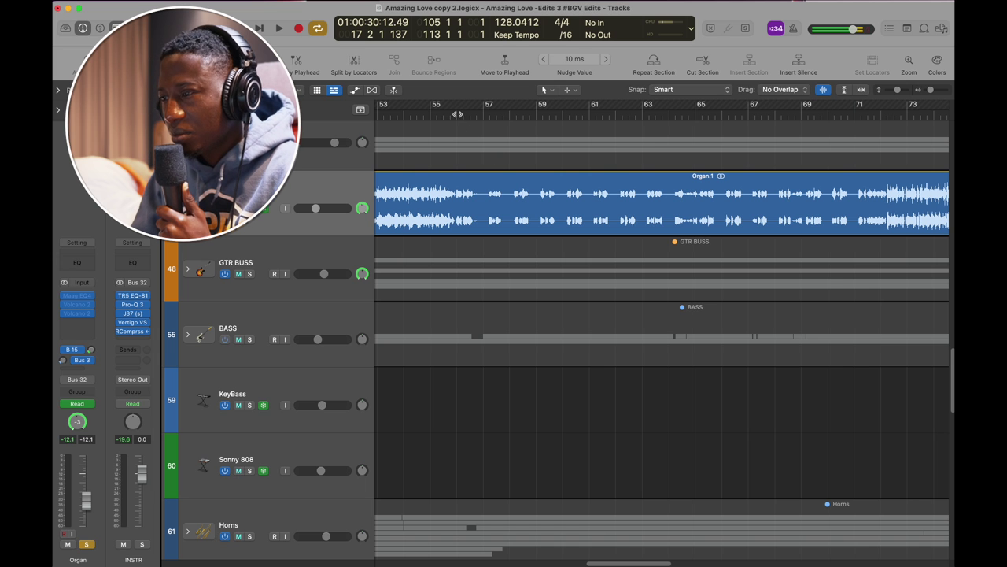
{"action": "left_click", "coordinate": [411, 116]}
{"action": "key", "text": "space"}
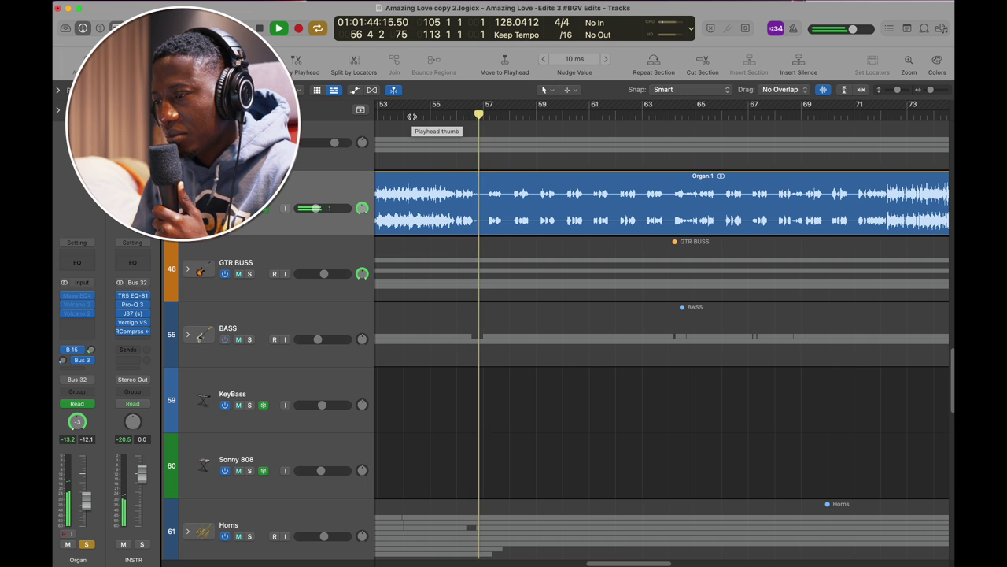
{"action": "scroll", "coordinate": [411, 116], "scroll_direction": "right", "scroll_amount": 3}
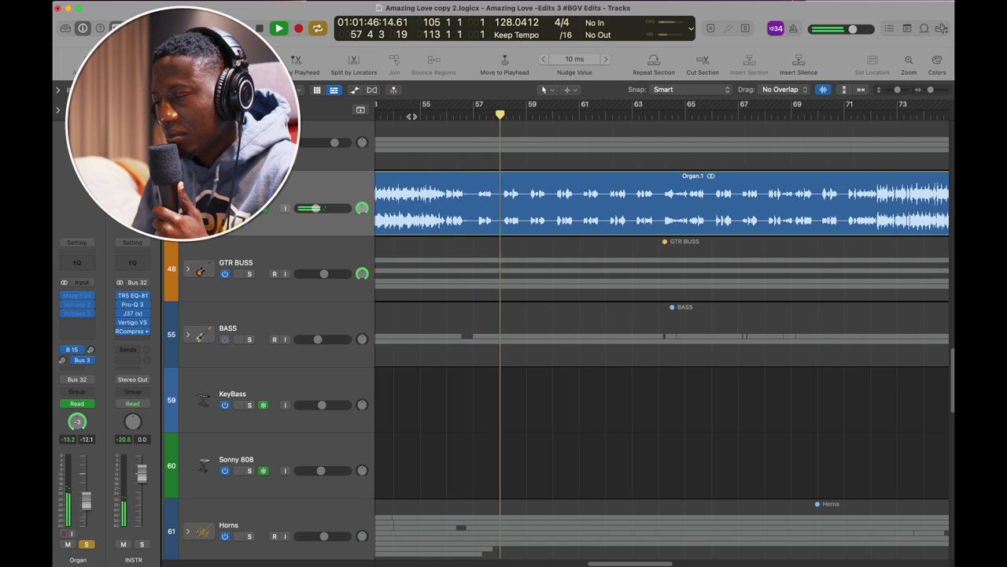
{"action": "scroll", "coordinate": [412, 117], "scroll_direction": "right", "scroll_amount": 6}
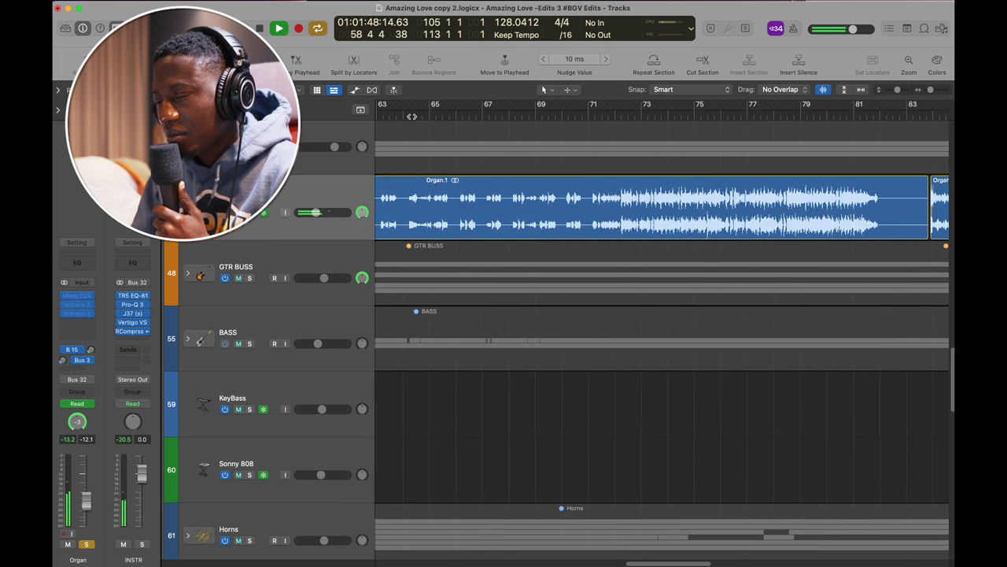
{"action": "key", "text": "space"}
{"action": "scroll", "coordinate": [412, 116], "scroll_direction": "right", "scroll_amount": 10}
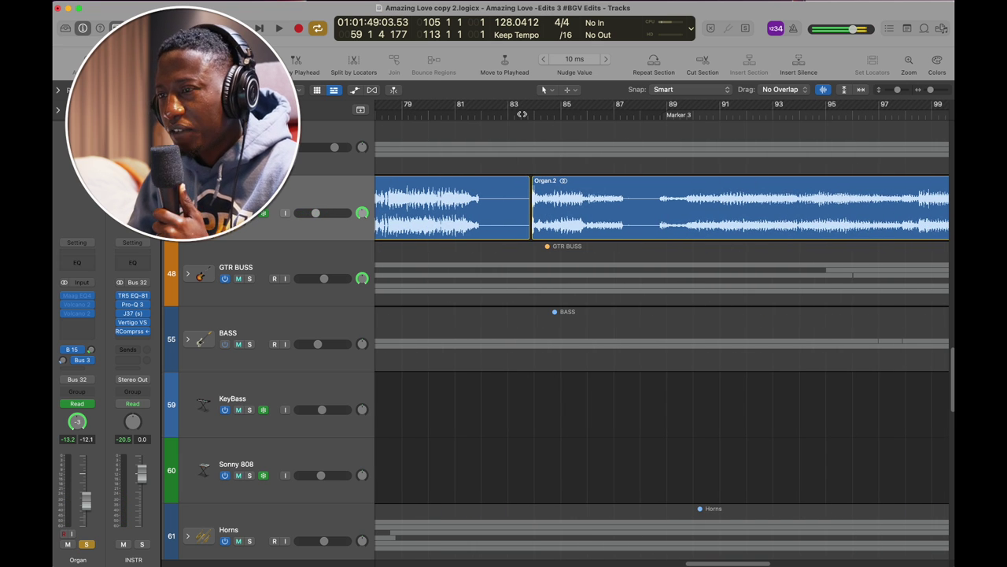
Step: Switch off cycle mode and play the soloed Organ from about bar 83 to bar 86, at the start of its second region
{"action": "left_click", "coordinate": [519, 114]}
{"action": "key", "text": "c"}
{"action": "key", "text": "space"}
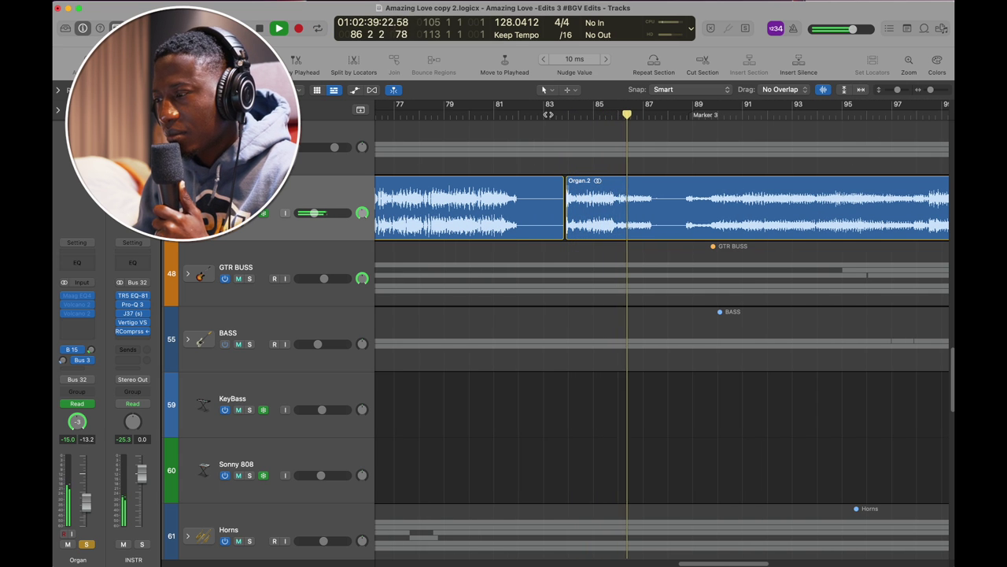
{"action": "key", "text": "space"}
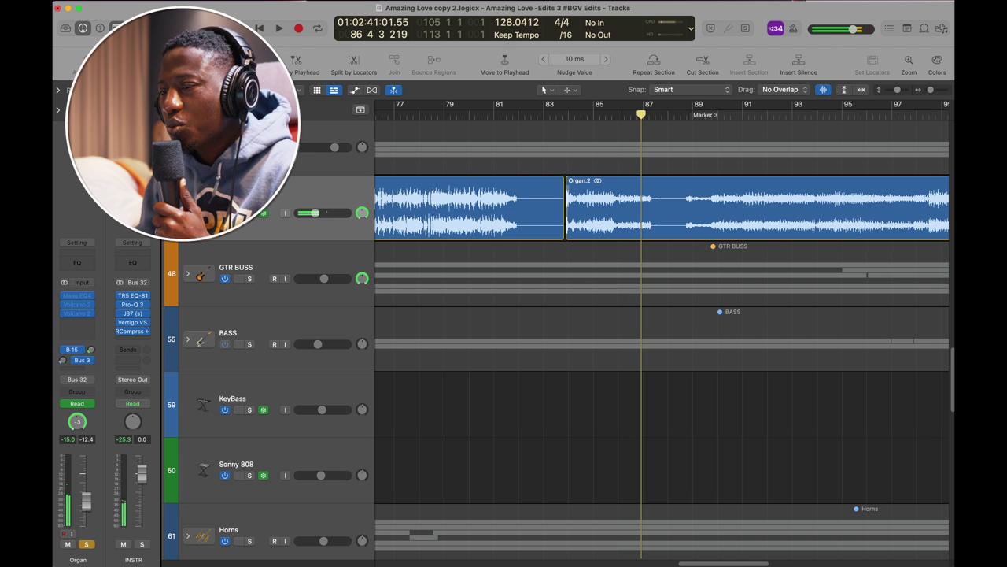
Step: Unsolo the Organ and play the same passage in the full mix from about bar 82 to bar 87
{"action": "key", "text": "s"}
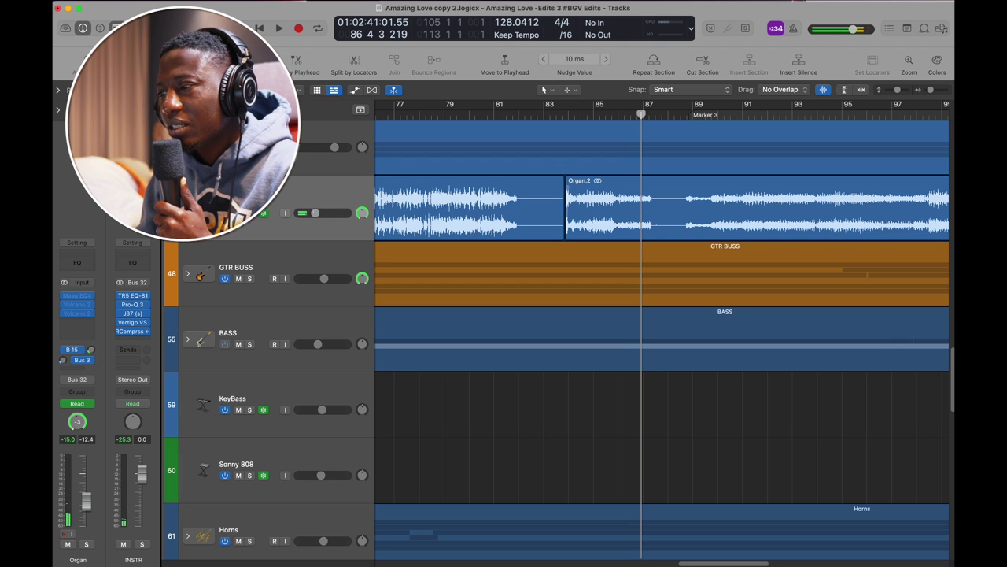
{"action": "double_click", "coordinate": [513, 116]}
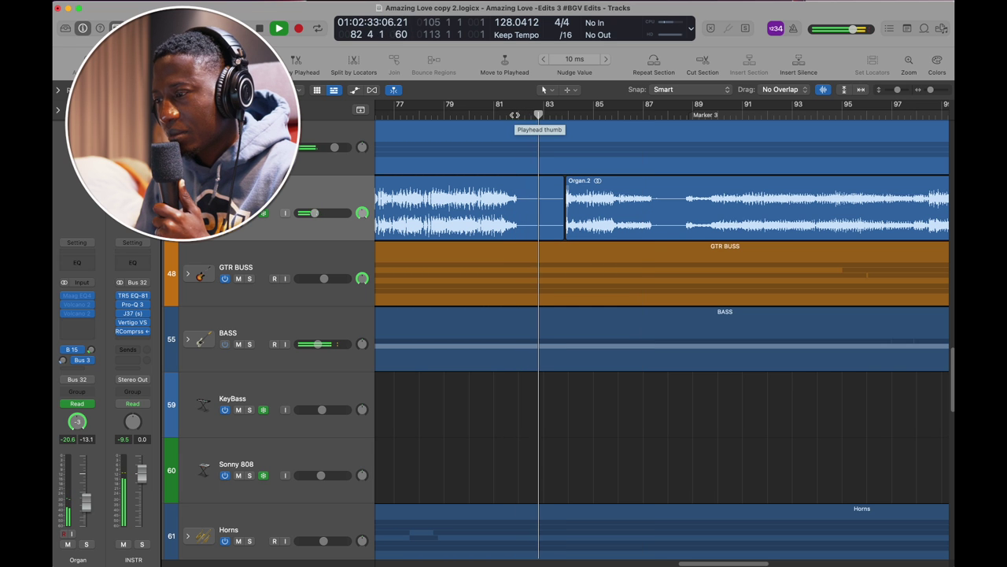
{"action": "scroll", "coordinate": [514, 114], "scroll_direction": "up", "scroll_amount": 3}
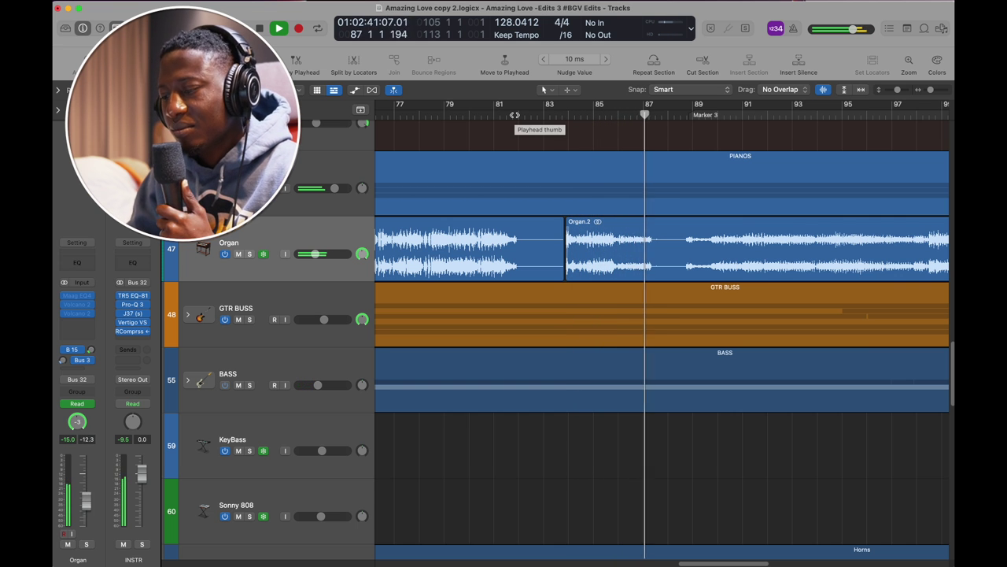
{"action": "key", "text": "space"}
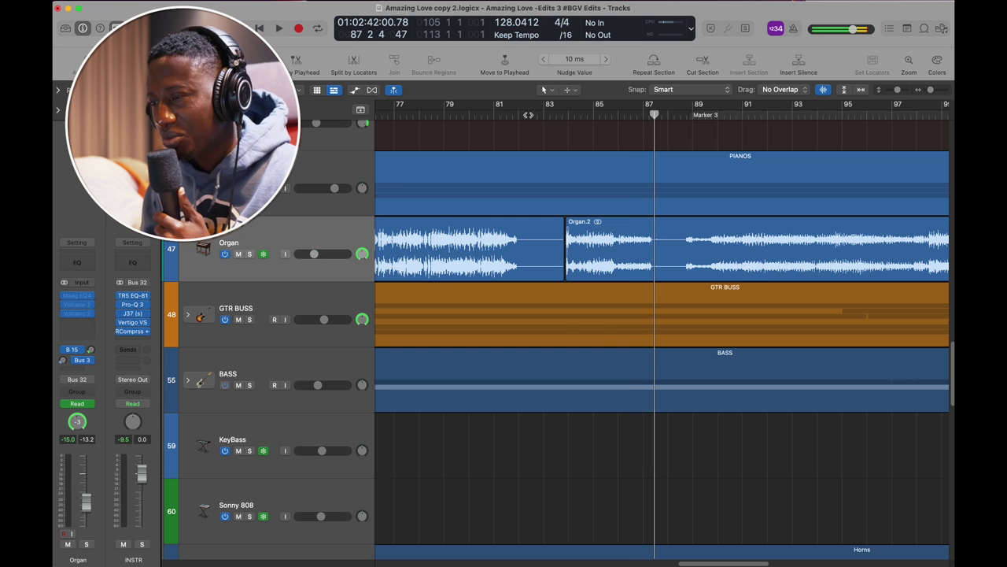
Step: Show track automation, examine the Organ's volume curve around bars 83 to 90, and hide the automation again
{"action": "scroll", "coordinate": [529, 115], "scroll_direction": "right", "scroll_amount": 5}
{"action": "scroll", "coordinate": [525, 126], "scroll_direction": "down", "scroll_amount": 6}
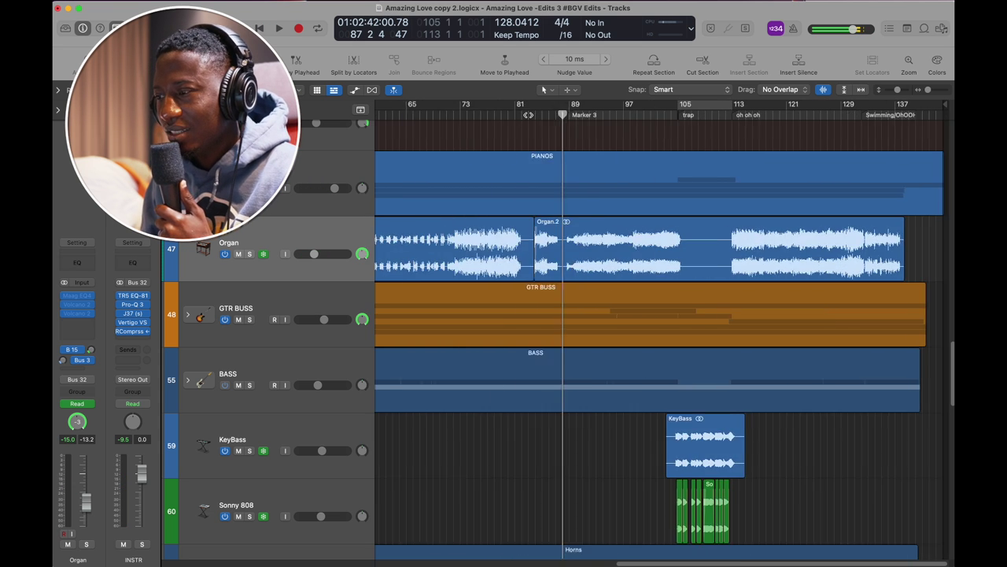
{"action": "left_click", "coordinate": [355, 90]}
{"action": "scroll", "coordinate": [586, 238], "scroll_direction": "up", "scroll_amount": 5}
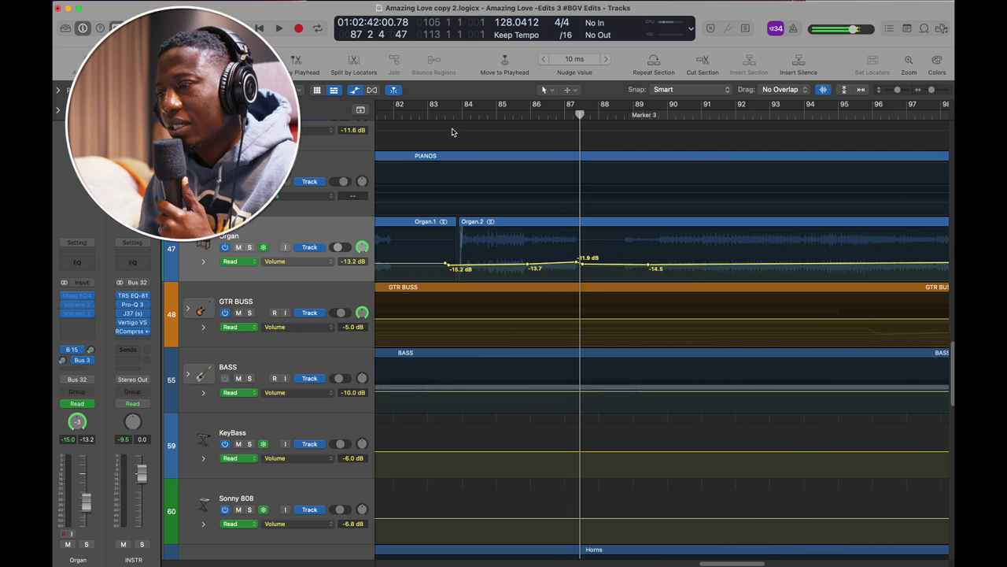
{"action": "left_click", "coordinate": [355, 91]}
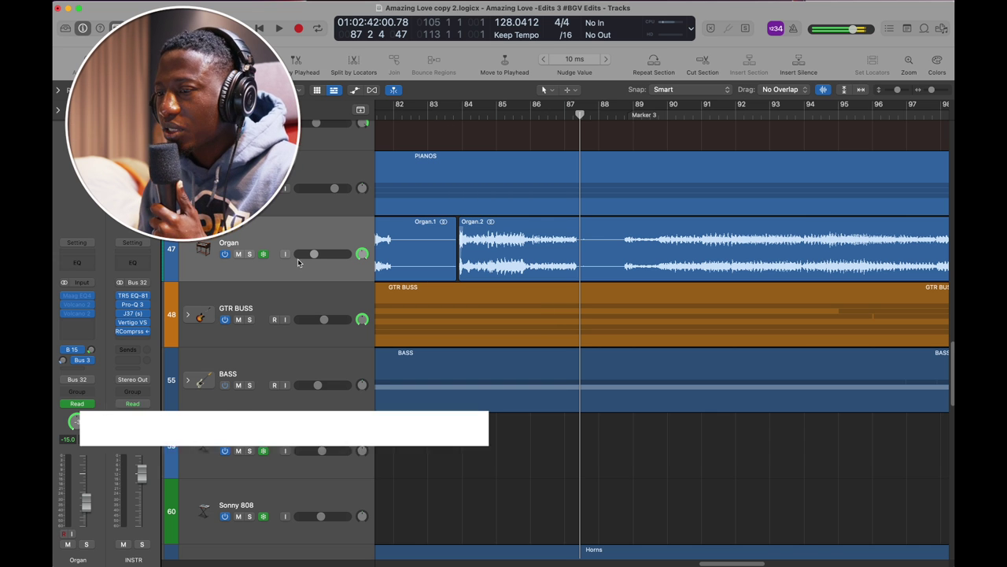
Step: Expand the GTR BUSS stack and look over its guitar tracks, from Bright R Gtr to Warm R Gtr
{"action": "left_click", "coordinate": [266, 312]}
{"action": "left_click", "coordinate": [188, 315]}
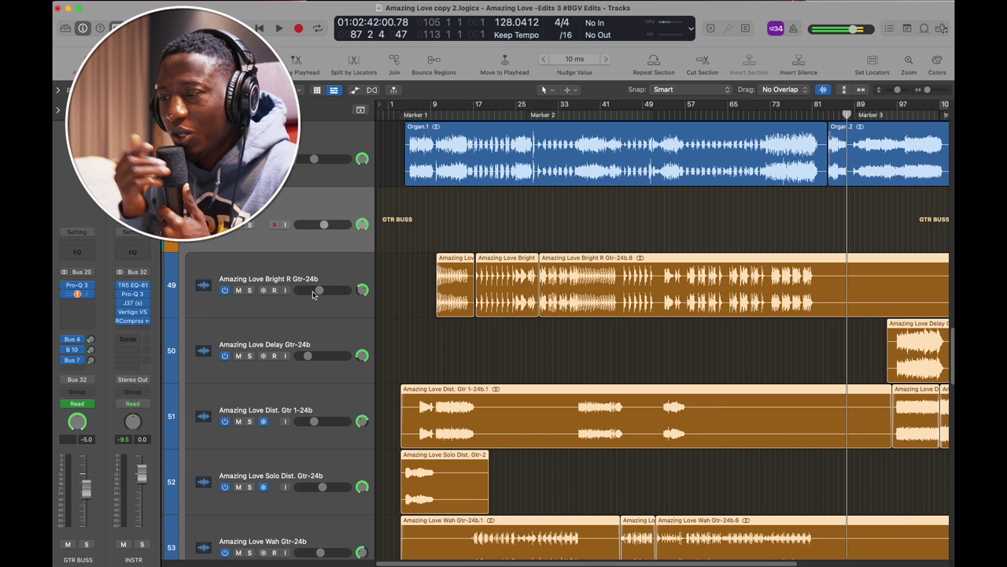
{"action": "scroll", "coordinate": [418, 252], "scroll_direction": "down", "scroll_amount": 5}
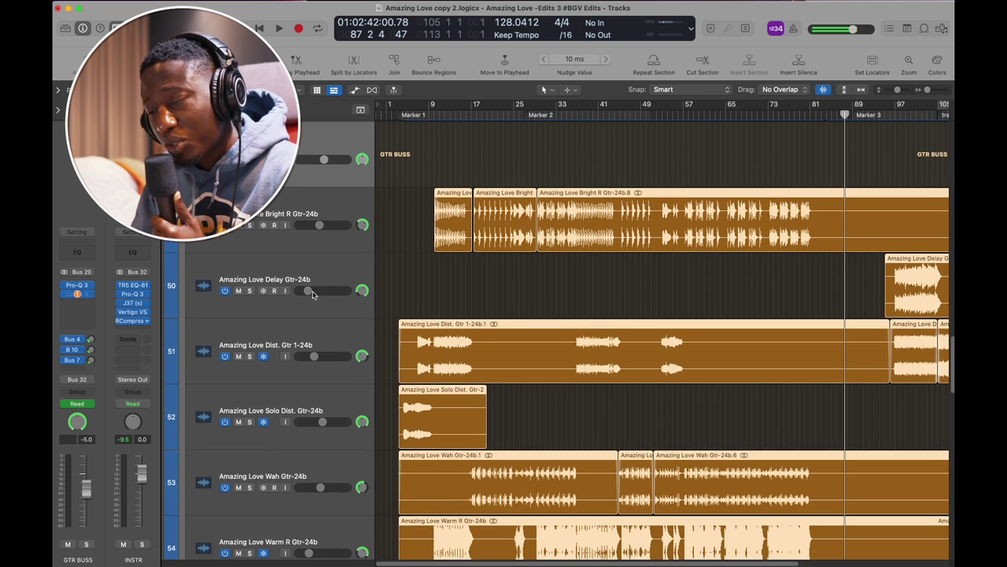
{"action": "scroll", "coordinate": [500, 252], "scroll_direction": "down", "scroll_amount": 1}
{"action": "scroll", "coordinate": [501, 253], "scroll_direction": "up", "scroll_amount": 2}
{"action": "scroll", "coordinate": [378, 145], "scroll_direction": "up", "scroll_amount": 3}
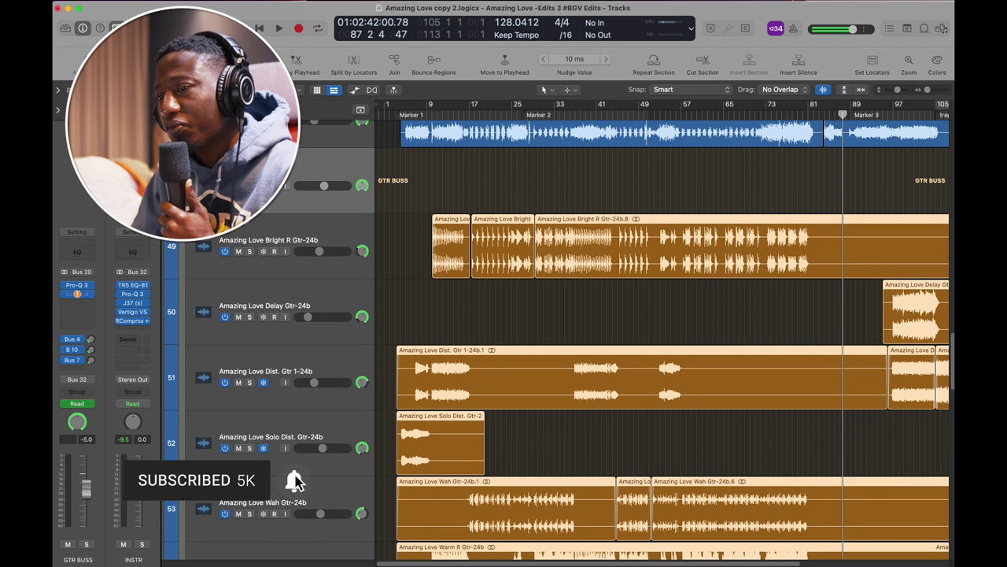
Step: Solo the GTR BUSS, look over its guitar tracks and start playback from about bar 4, near Marker 1
{"action": "key", "text": "s"}
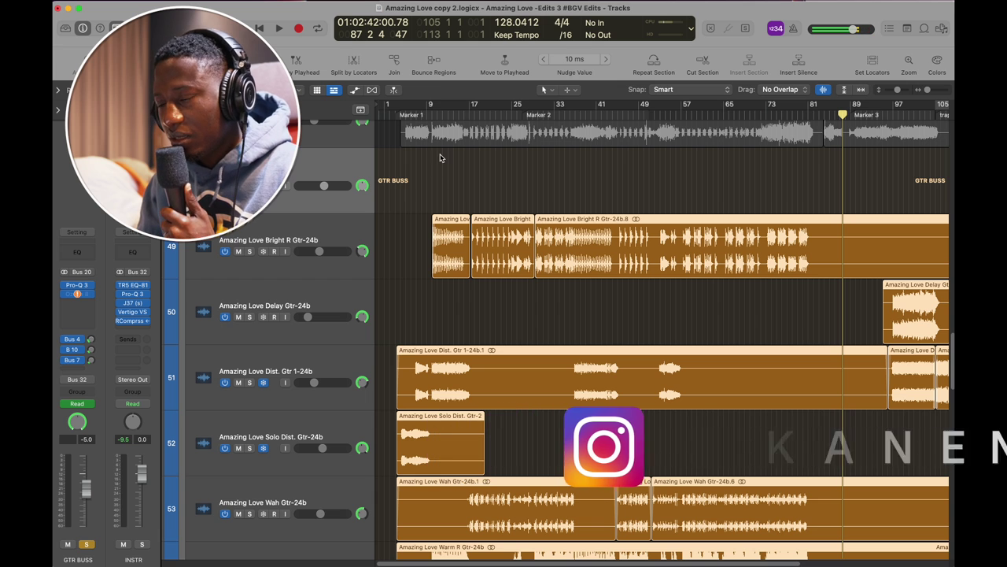
{"action": "scroll", "coordinate": [444, 197], "scroll_direction": "down", "scroll_amount": 3}
{"action": "scroll", "coordinate": [442, 165], "scroll_direction": "right", "scroll_amount": 5}
{"action": "scroll", "coordinate": [441, 157], "scroll_direction": "left", "scroll_amount": 1}
{"action": "scroll", "coordinate": [475, 150], "scroll_direction": "right", "scroll_amount": 1}
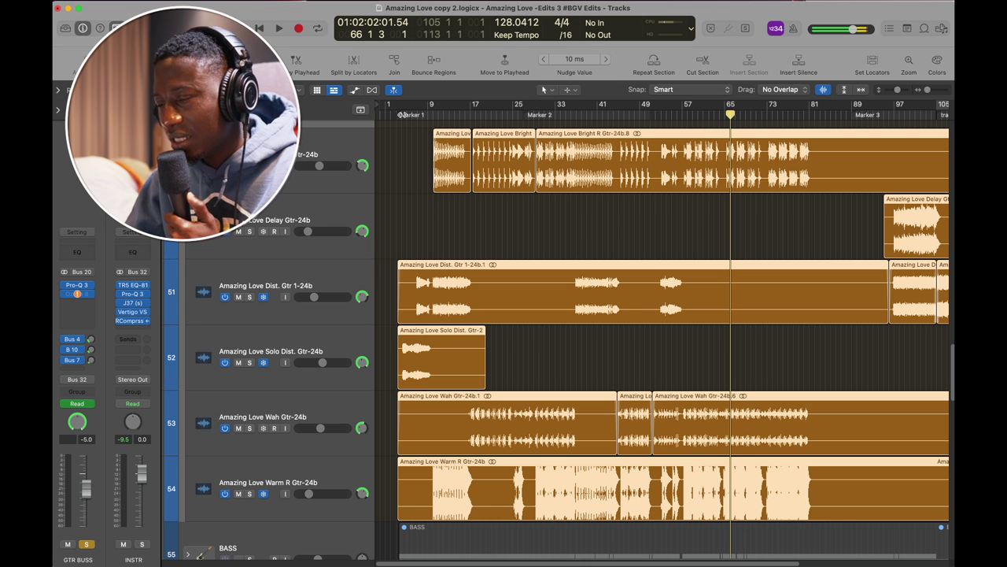
{"action": "left_click", "coordinate": [402, 115]}
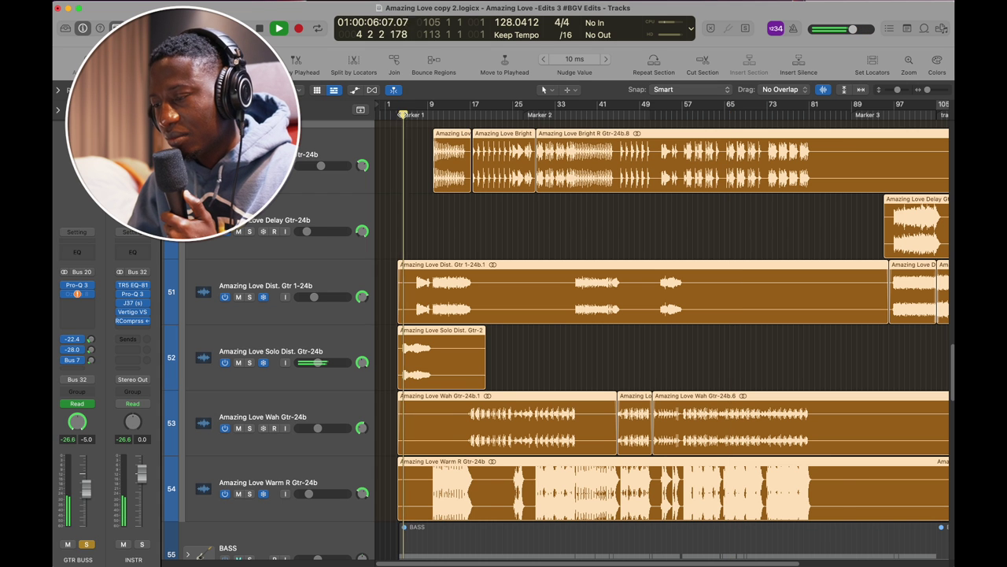
Step: Listen to the soloed guitars up to about bar 12 while following their waveforms closely, and stop playback
{"action": "scroll", "coordinate": [402, 115], "scroll_direction": "up", "scroll_amount": 5}
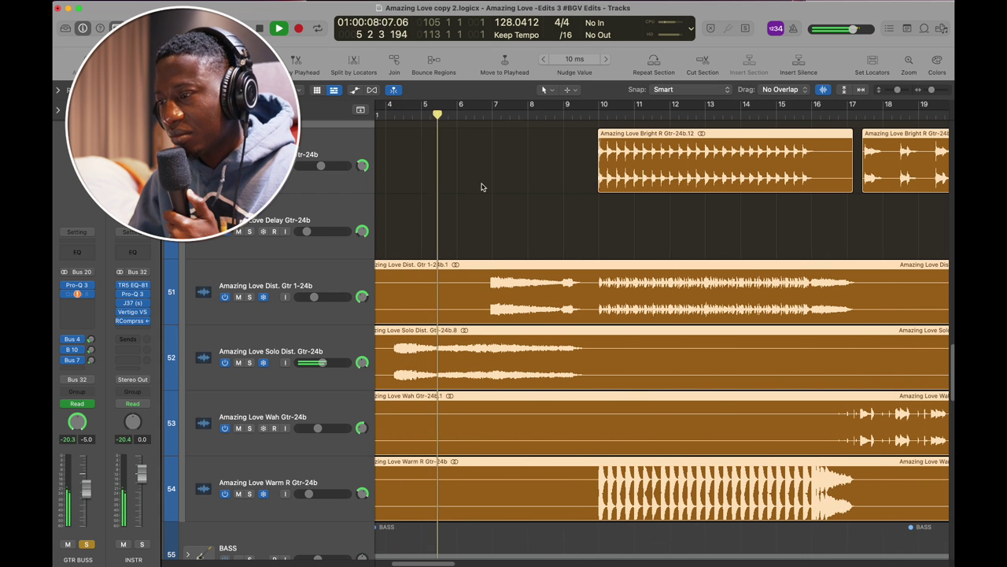
{"action": "scroll", "coordinate": [522, 256], "scroll_direction": "up", "scroll_amount": 3}
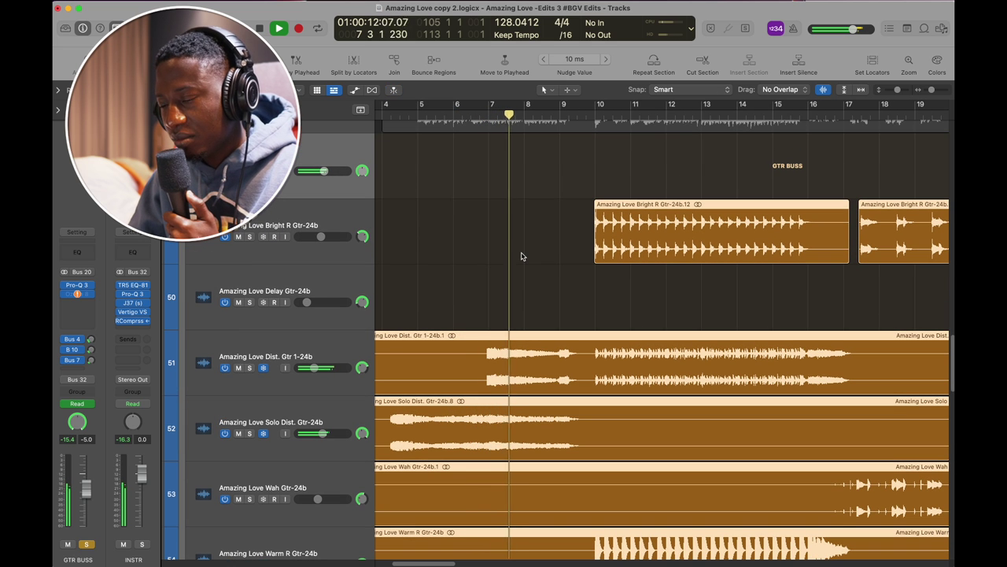
{"action": "scroll", "coordinate": [521, 255], "scroll_direction": "right", "scroll_amount": 3}
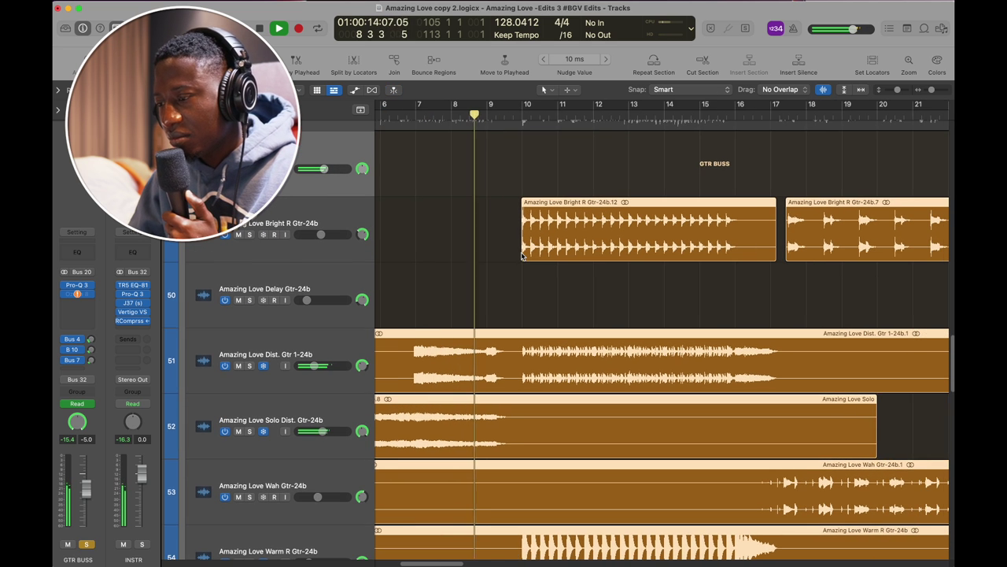
{"action": "scroll", "coordinate": [521, 257], "scroll_direction": "down", "scroll_amount": 2}
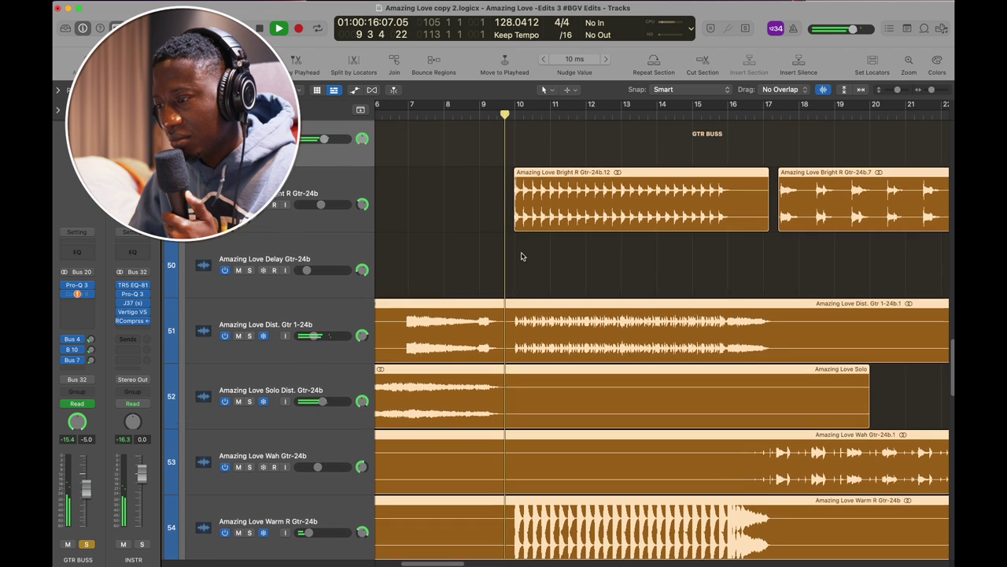
{"action": "scroll", "coordinate": [521, 256], "scroll_direction": "right", "scroll_amount": 5}
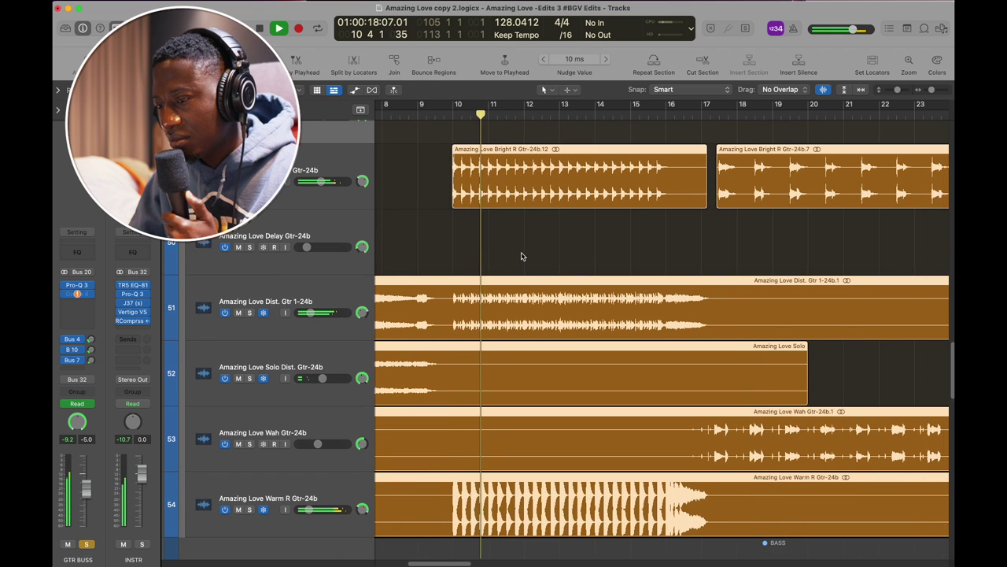
{"action": "scroll", "coordinate": [521, 255], "scroll_direction": "left", "scroll_amount": 1}
{"action": "scroll", "coordinate": [521, 255], "scroll_direction": "down", "scroll_amount": 1}
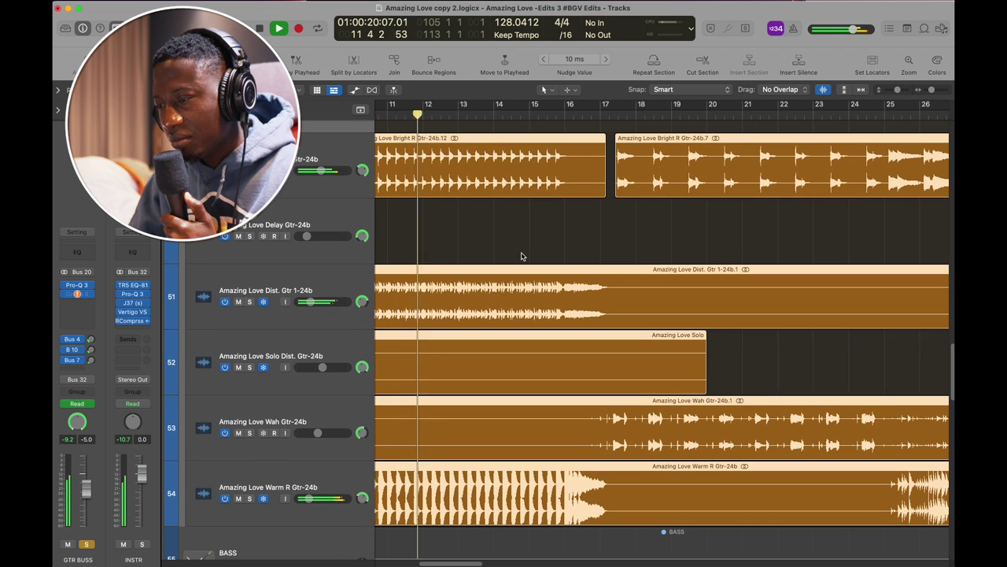
{"action": "key", "text": "space"}
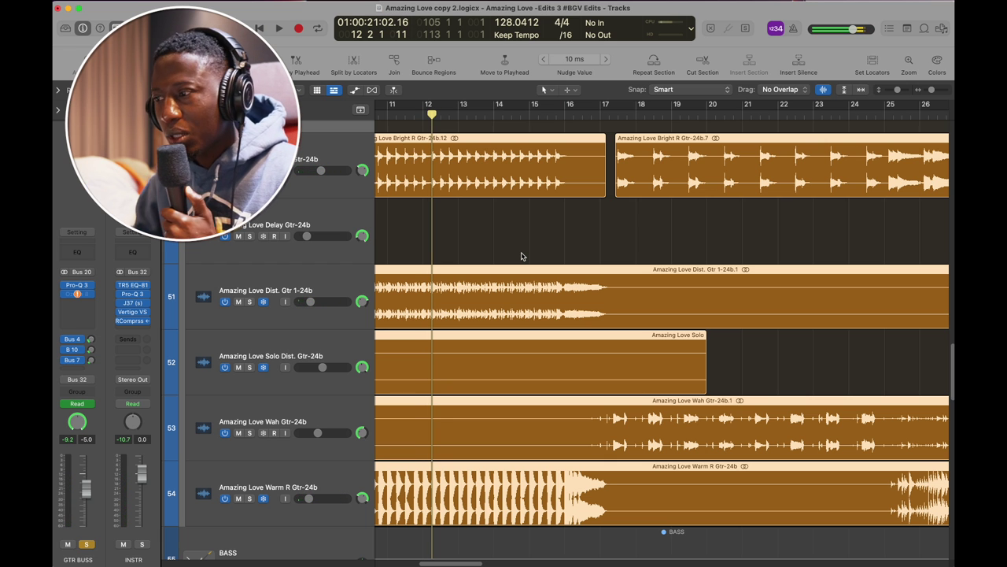
Step: Play the soloed guitars from about bar 16 to bar 28, following the Bright, Wah and Warm parts past Marker 2
{"action": "left_click", "coordinate": [559, 116]}
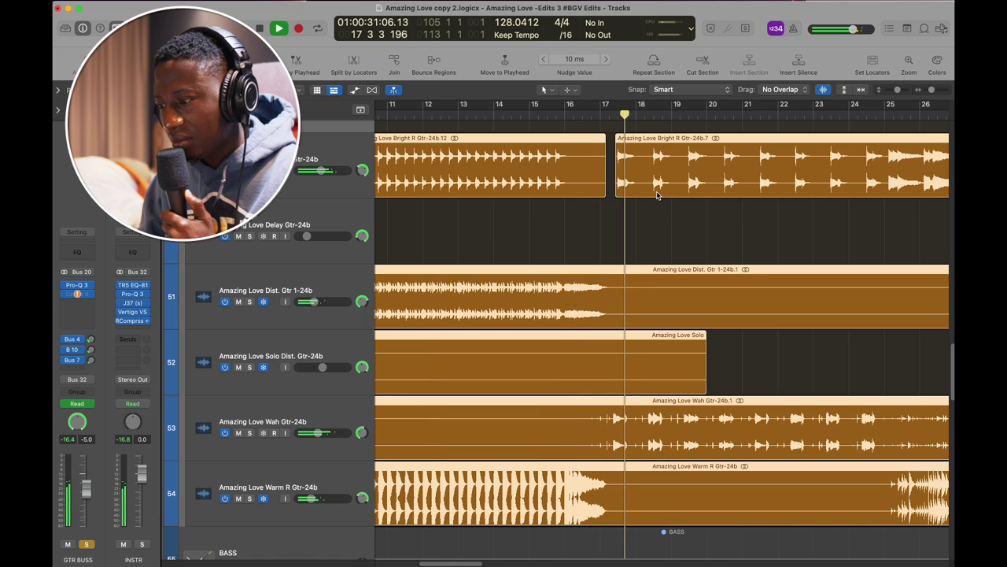
{"action": "scroll", "coordinate": [658, 195], "scroll_direction": "right", "scroll_amount": 3}
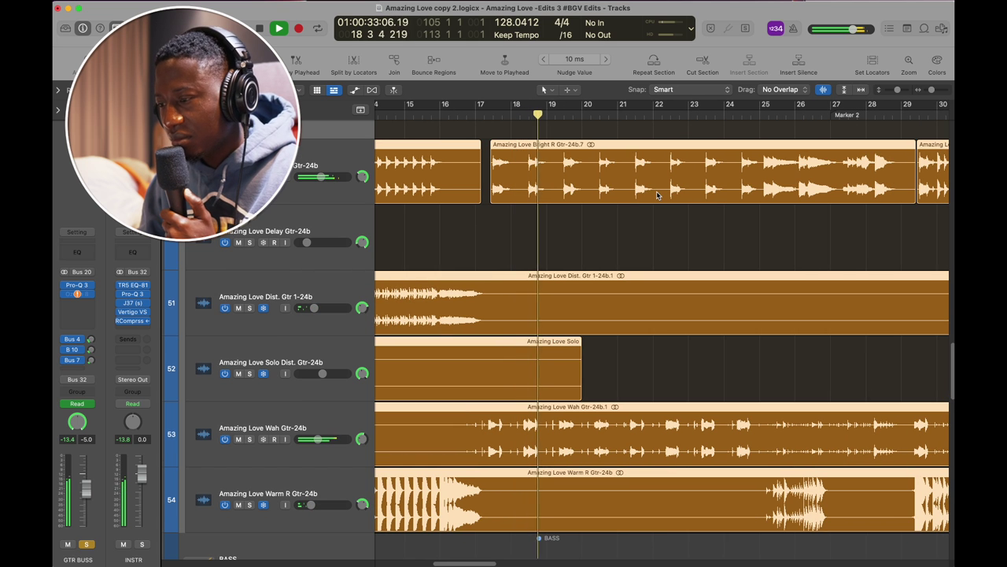
{"action": "scroll", "coordinate": [657, 195], "scroll_direction": "right", "scroll_amount": 1}
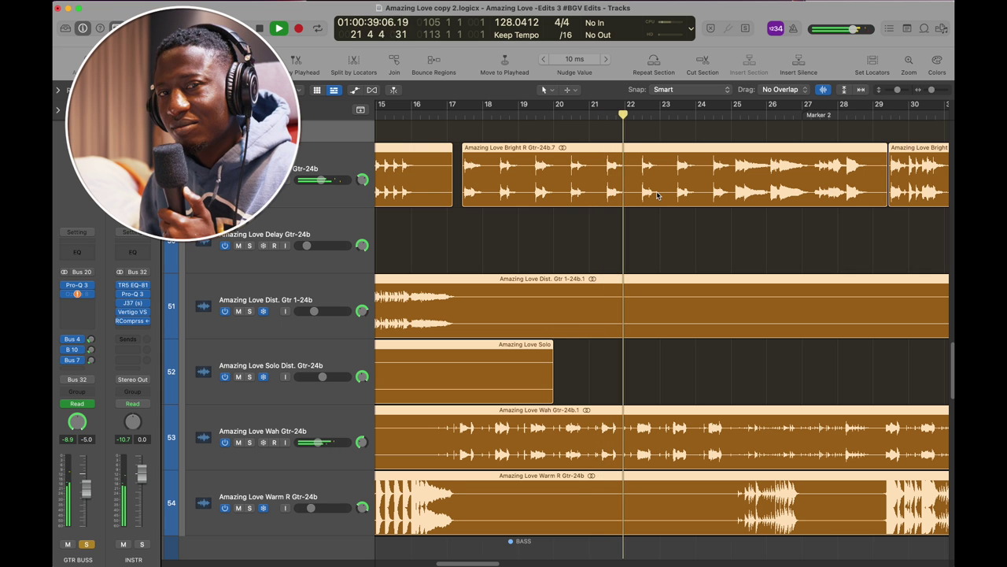
{"action": "scroll", "coordinate": [657, 195], "scroll_direction": "right", "scroll_amount": 2}
{"action": "scroll", "coordinate": [657, 195], "scroll_direction": "right", "scroll_amount": 5}
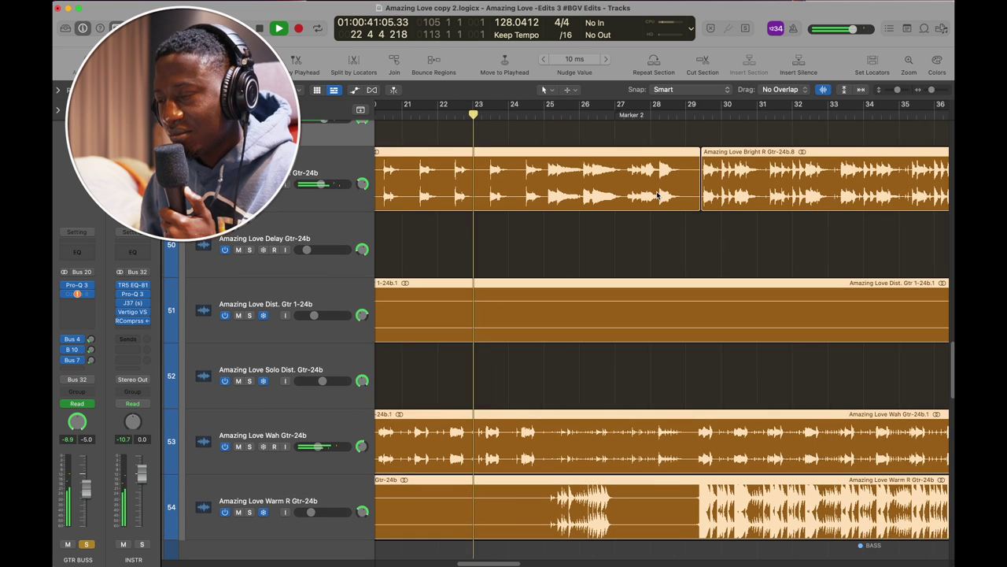
{"action": "scroll", "coordinate": [657, 195], "scroll_direction": "left", "scroll_amount": 2}
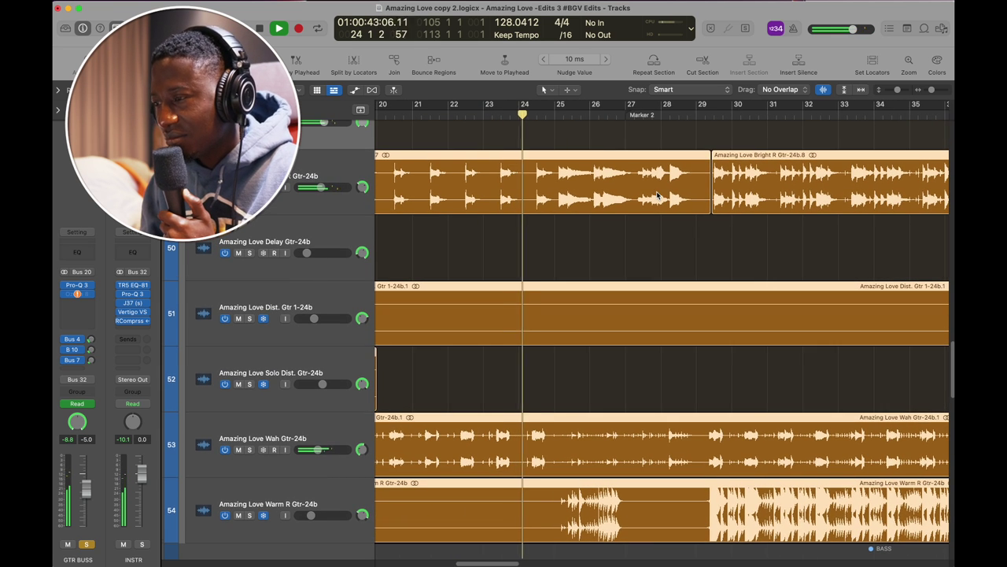
{"action": "scroll", "coordinate": [658, 195], "scroll_direction": "left", "scroll_amount": 2}
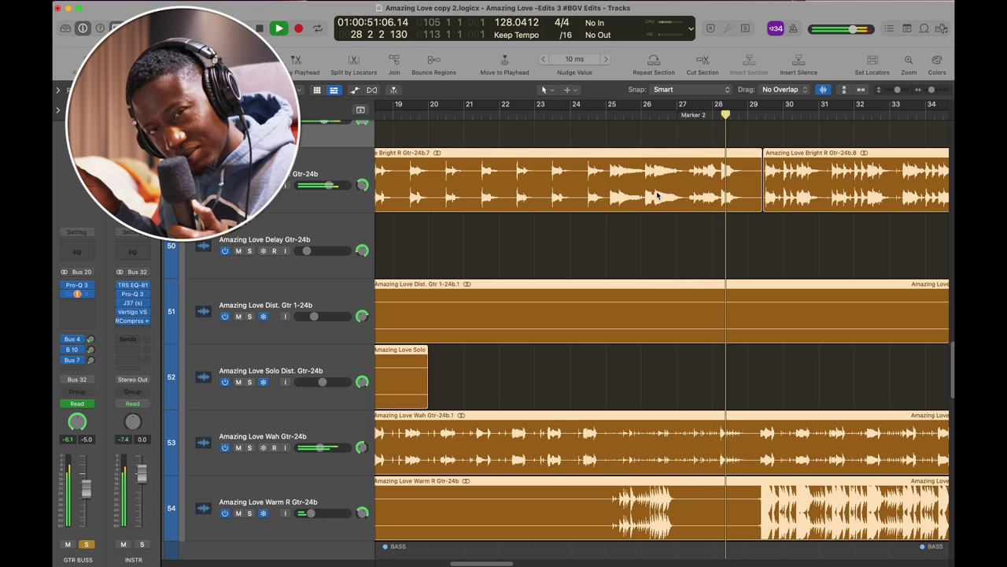
{"action": "scroll", "coordinate": [658, 195], "scroll_direction": "left", "scroll_amount": 5}
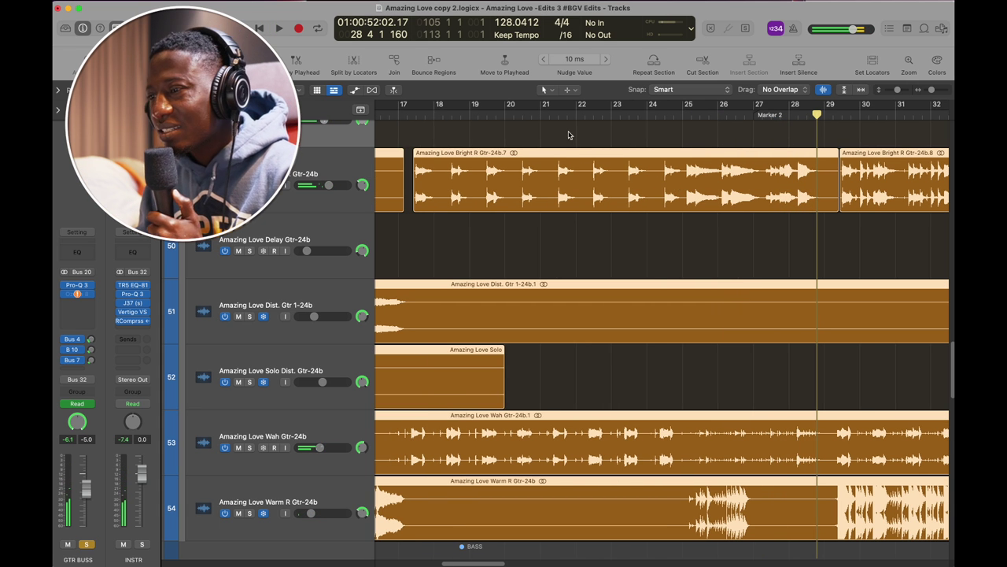
Step: Return the playhead to bar 17, unsolo the GTR BUSS and start playback of the full mix
{"action": "left_click", "coordinate": [402, 114]}
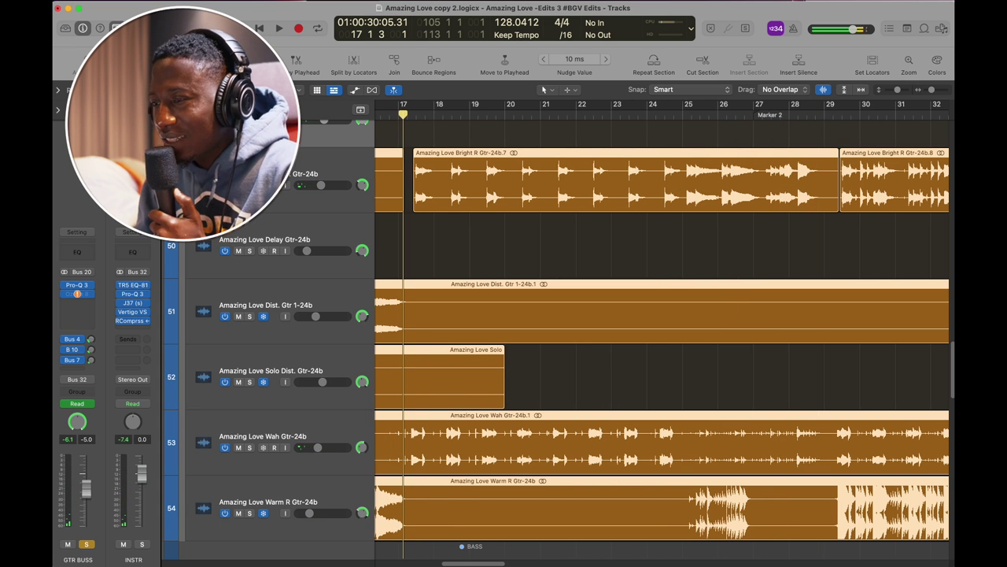
{"action": "key", "text": "s"}
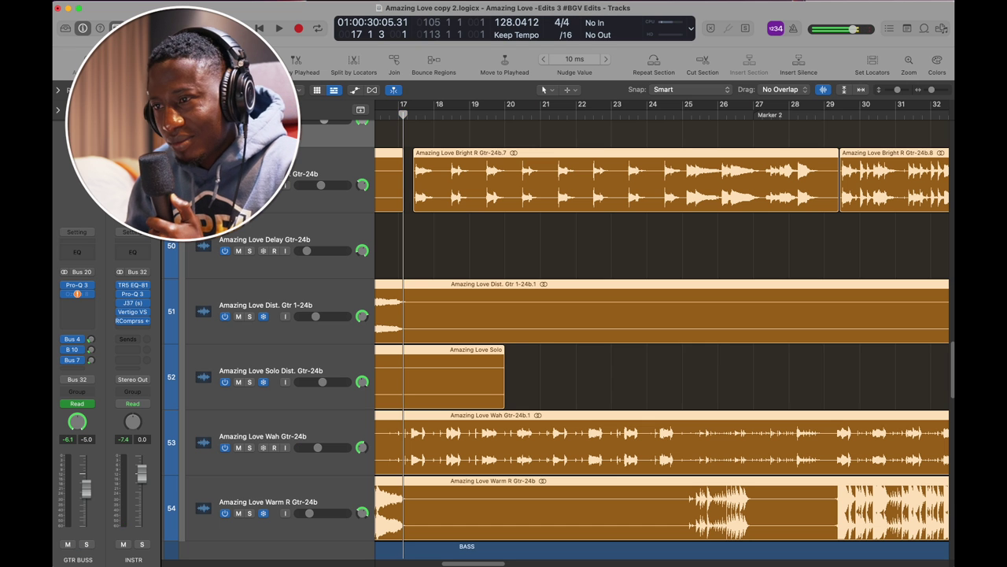
{"action": "key", "text": "space"}
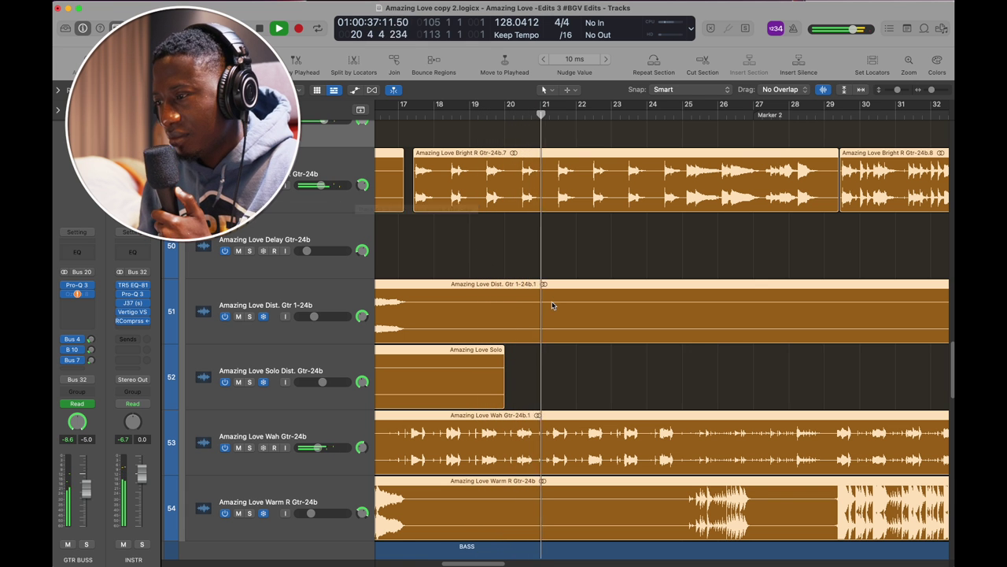
Step: Follow the guitar tracks in the full mix up to about bar 32, stop playback and look ahead to bars 34 to 49
{"action": "scroll", "coordinate": [552, 302], "scroll_direction": "right", "scroll_amount": 1}
{"action": "scroll", "coordinate": [553, 303], "scroll_direction": "down", "scroll_amount": 1}
{"action": "scroll", "coordinate": [552, 303], "scroll_direction": "down", "scroll_amount": 2}
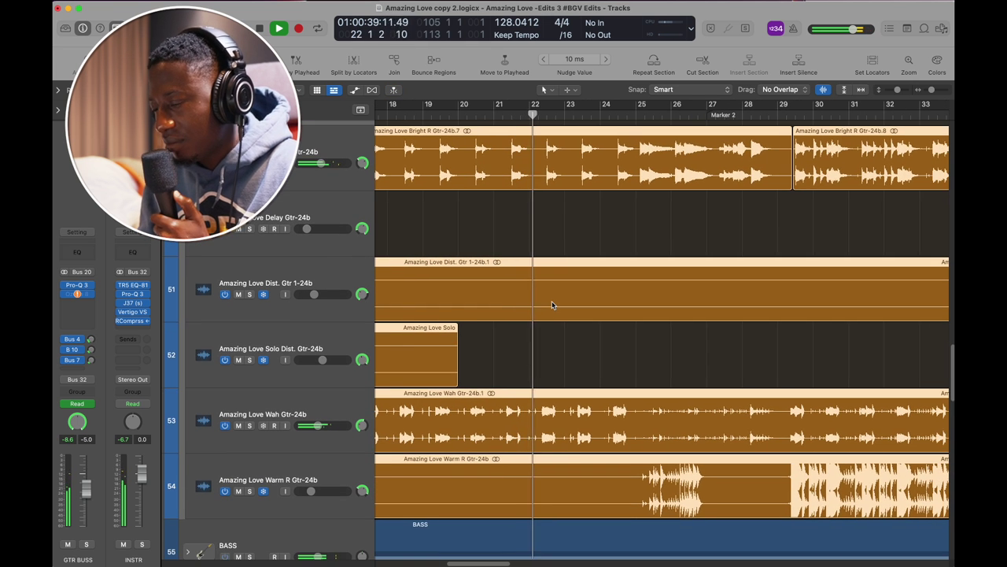
{"action": "scroll", "coordinate": [552, 305], "scroll_direction": "up", "scroll_amount": 1}
{"action": "scroll", "coordinate": [552, 304], "scroll_direction": "right", "scroll_amount": 1}
{"action": "scroll", "coordinate": [552, 304], "scroll_direction": "up", "scroll_amount": 2}
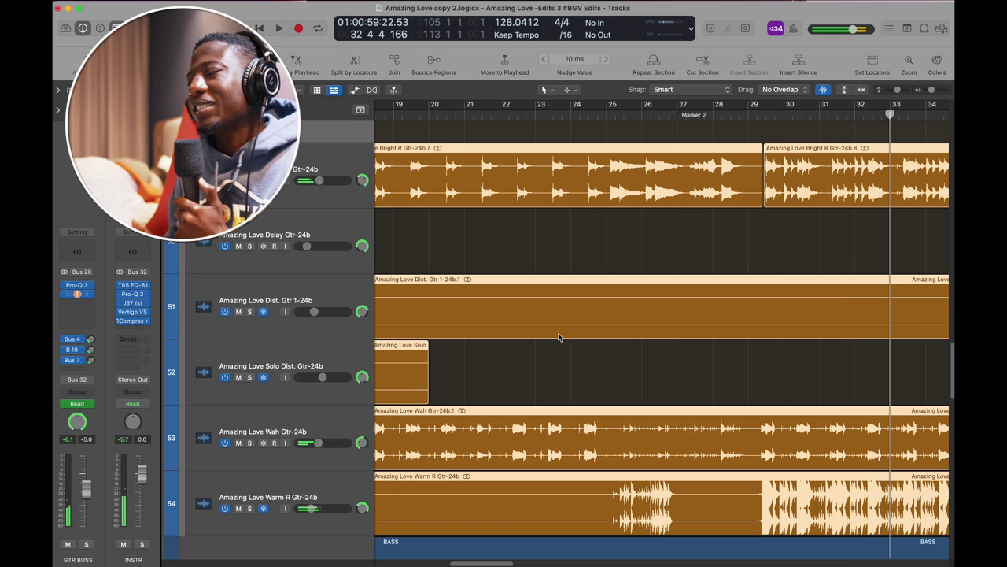
{"action": "scroll", "coordinate": [559, 337], "scroll_direction": "right", "scroll_amount": 10}
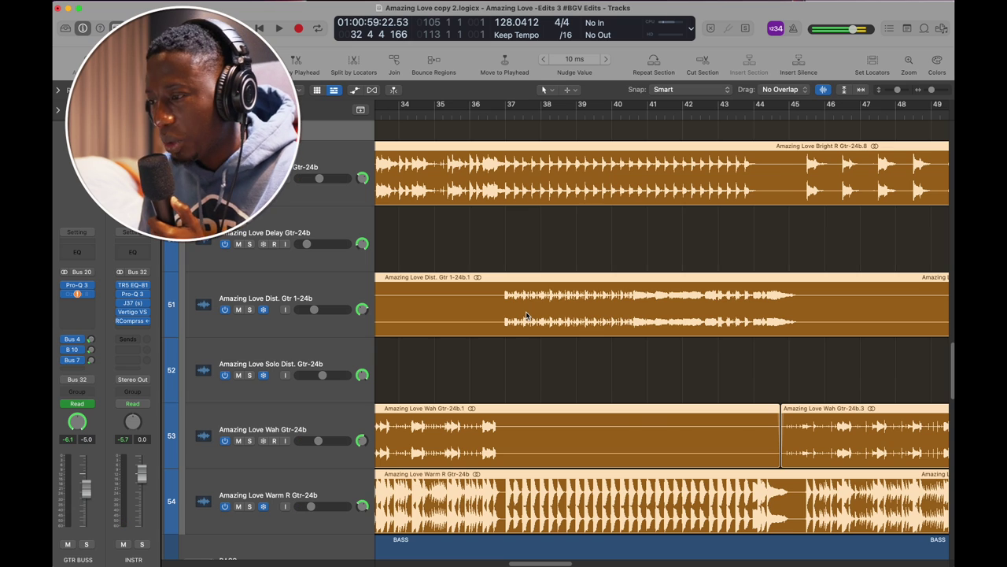
Step: Compare the guitar waveforms across the whole arrangement and more closely between bars 33 and 49
{"action": "key", "text": "super+Left"}
{"action": "key", "text": "super+Left"}
{"action": "key", "text": "super+Left"}
{"action": "key", "text": "super+Left"}
{"action": "scroll", "coordinate": [526, 315], "scroll_direction": "left", "scroll_amount": 6}
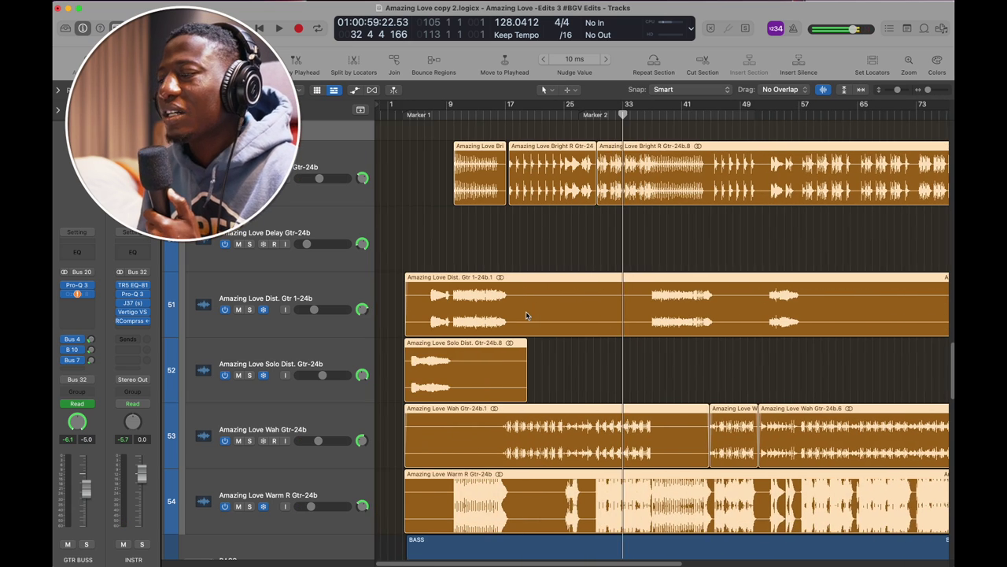
{"action": "scroll", "coordinate": [526, 315], "scroll_direction": "right", "scroll_amount": 1}
{"action": "scroll", "coordinate": [526, 315], "scroll_direction": "right", "scroll_amount": 1}
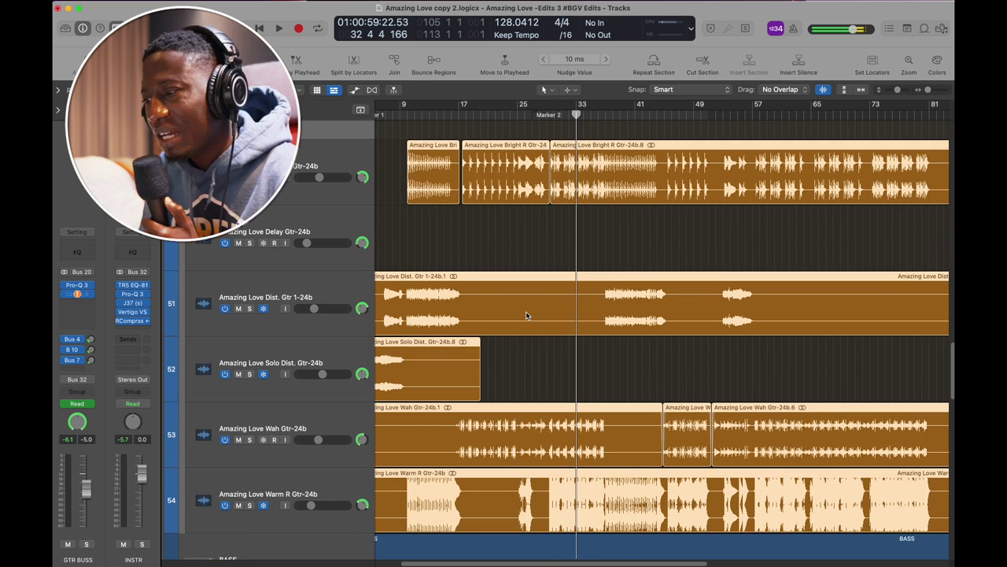
{"action": "key", "text": "super+Right"}
{"action": "key", "text": "super+Right"}
{"action": "key", "text": "super+Right"}
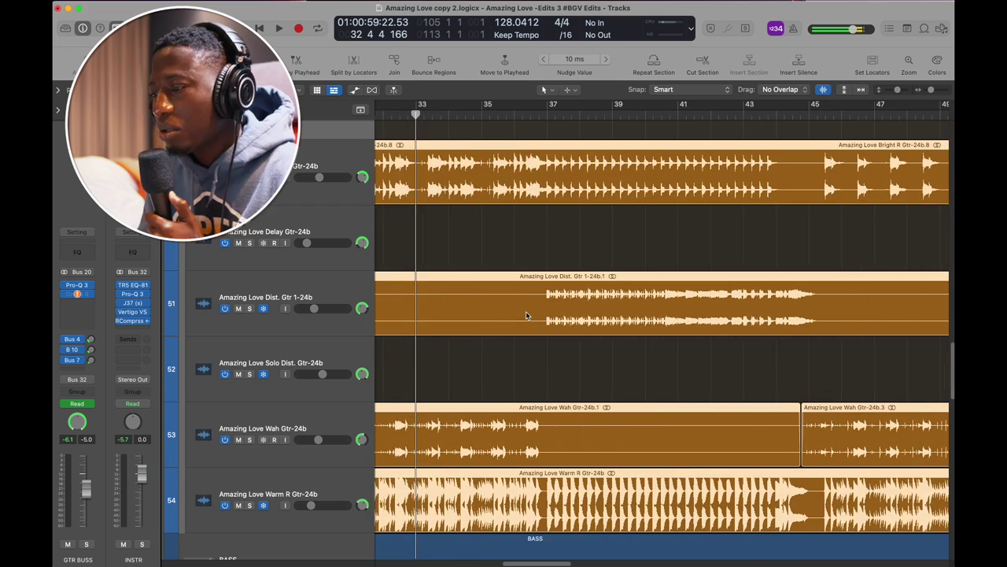
Step: Examine the Bright, Dist., Wah and Warm guitar regions from about bar 31 to bar 59
{"action": "scroll", "coordinate": [525, 315], "scroll_direction": "left", "scroll_amount": 10}
{"action": "scroll", "coordinate": [526, 315], "scroll_direction": "left", "scroll_amount": 1}
{"action": "scroll", "coordinate": [585, 259], "scroll_direction": "right", "scroll_amount": 11}
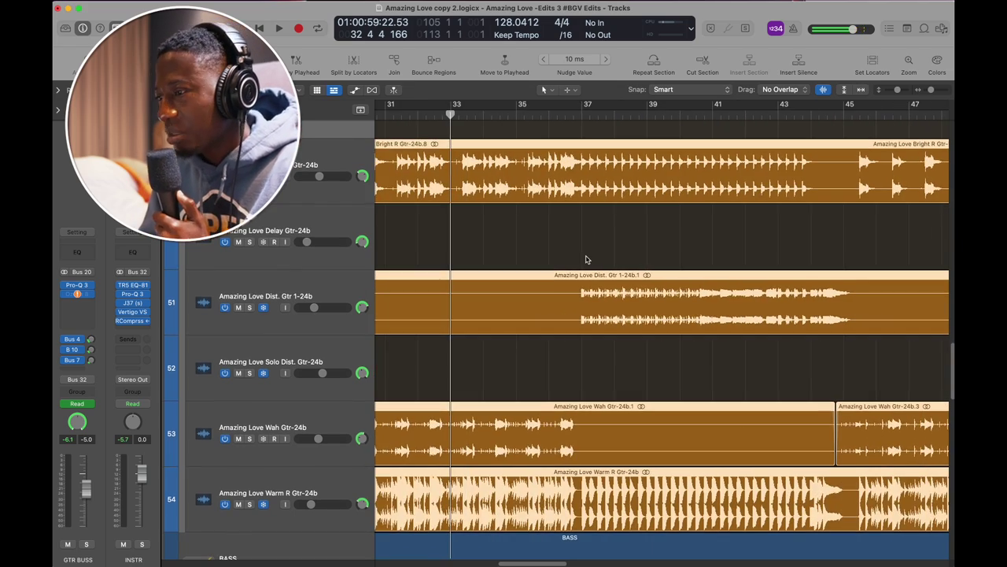
{"action": "scroll", "coordinate": [586, 259], "scroll_direction": "down", "scroll_amount": 1}
{"action": "scroll", "coordinate": [586, 260], "scroll_direction": "right", "scroll_amount": 4}
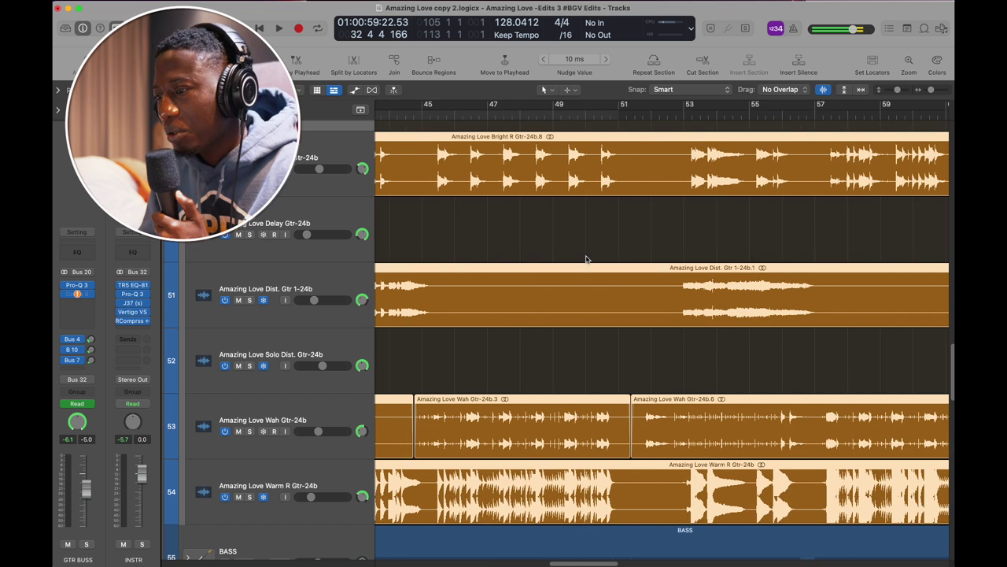
{"action": "scroll", "coordinate": [585, 260], "scroll_direction": "left", "scroll_amount": 1}
{"action": "scroll", "coordinate": [509, 205], "scroll_direction": "left", "scroll_amount": 1}
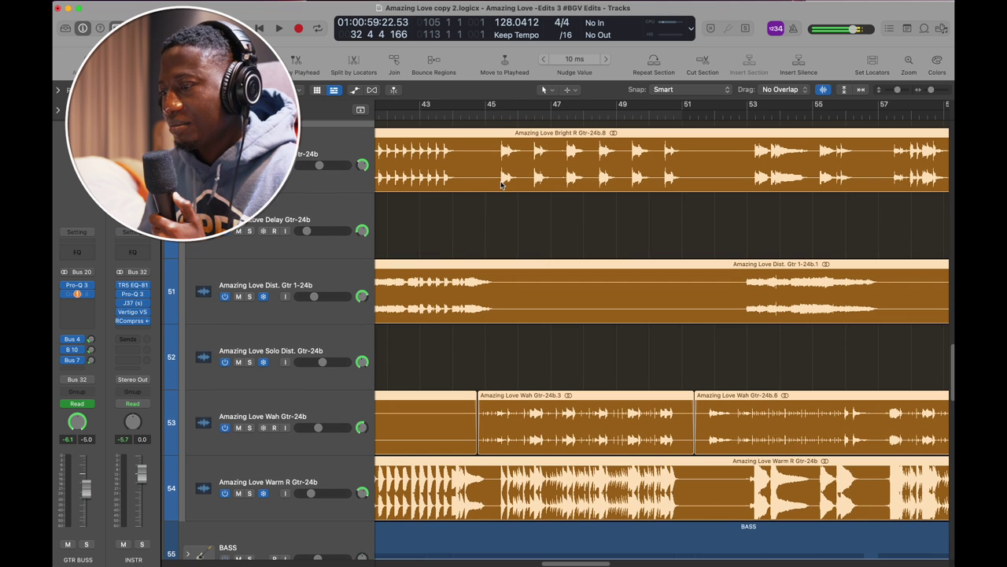
Step: Solo the GTR BUSS during playback at about bar 113, where the Solo Dist. guitar part enters
{"action": "scroll", "coordinate": [503, 169], "scroll_direction": "down", "scroll_amount": 6}
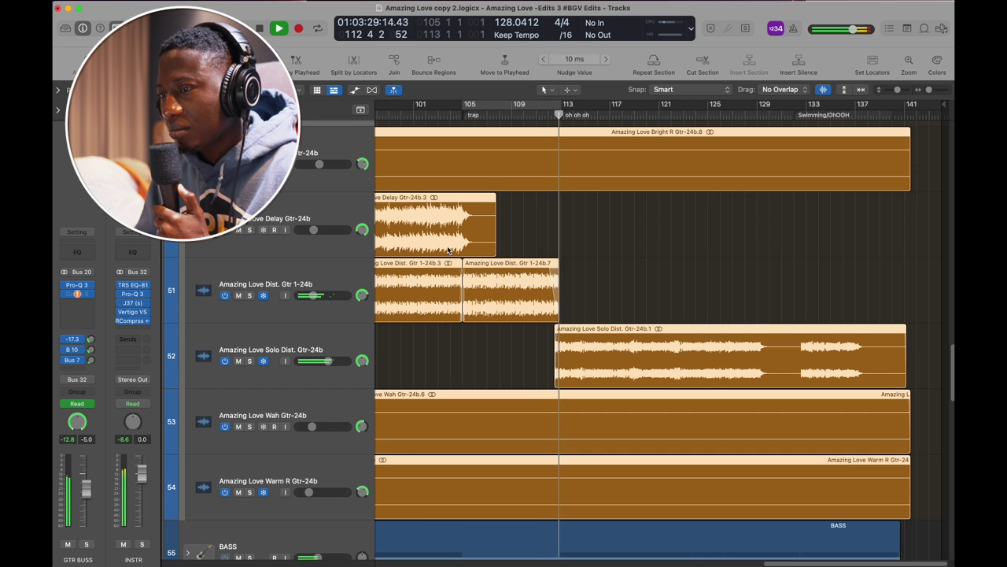
{"action": "scroll", "coordinate": [322, 216], "scroll_direction": "up", "scroll_amount": 3}
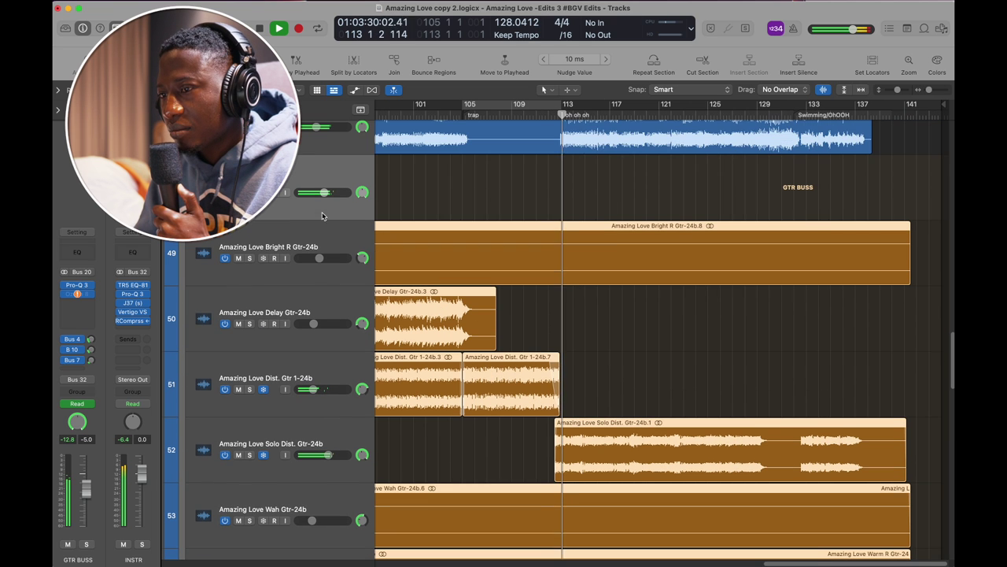
{"action": "key", "text": "s"}
{"action": "scroll", "coordinate": [585, 289], "scroll_direction": "down", "scroll_amount": 5}
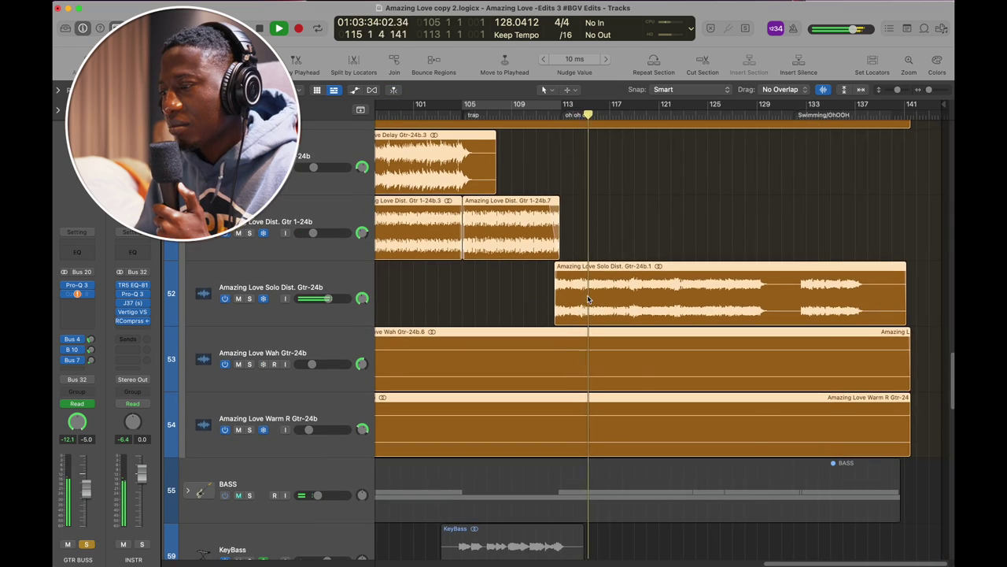
Step: Follow the soloed Solo Dist. guitar during playback from about bar 116 to bar 120 and look ahead along its waveform to bar 135
{"action": "scroll", "coordinate": [588, 299], "scroll_direction": "down", "scroll_amount": 5}
{"action": "scroll", "coordinate": [588, 300], "scroll_direction": "up", "scroll_amount": 4}
{"action": "scroll", "coordinate": [587, 298], "scroll_direction": "up", "scroll_amount": 8}
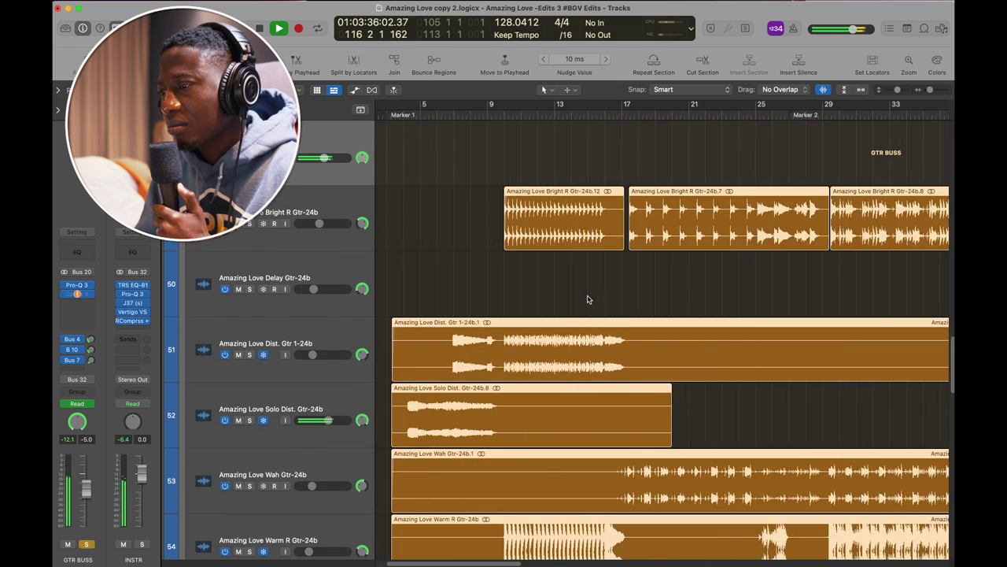
{"action": "scroll", "coordinate": [587, 299], "scroll_direction": "down", "scroll_amount": 2}
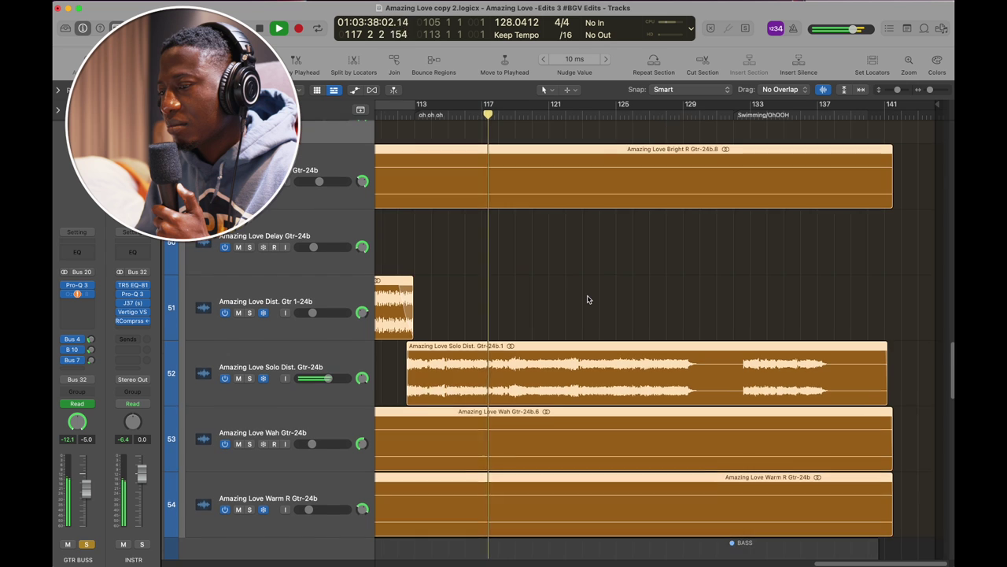
{"action": "scroll", "coordinate": [588, 317], "scroll_direction": "down", "scroll_amount": 2}
{"action": "scroll", "coordinate": [589, 317], "scroll_direction": "up", "scroll_amount": 4}
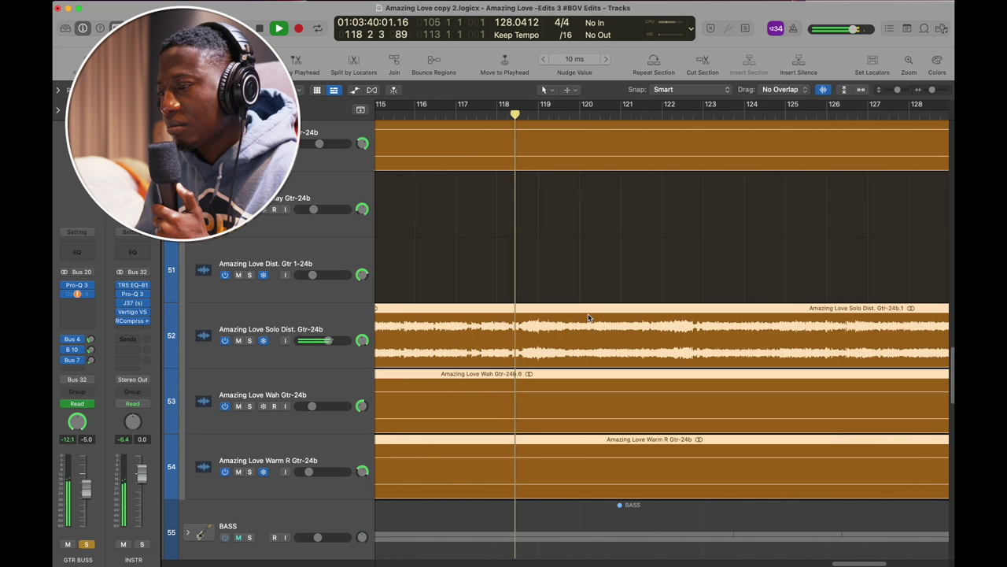
{"action": "scroll", "coordinate": [588, 317], "scroll_direction": "right", "scroll_amount": 7}
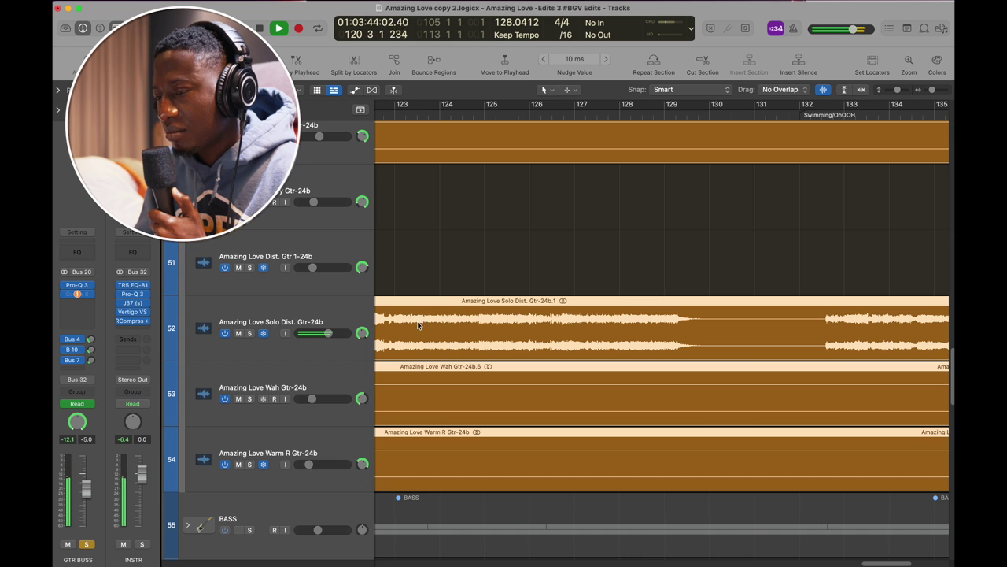
Step: Select the Solo Dist. guitar track and check its Renaissance and Channel EQ inserts while it plays
{"action": "left_click", "coordinate": [347, 312]}
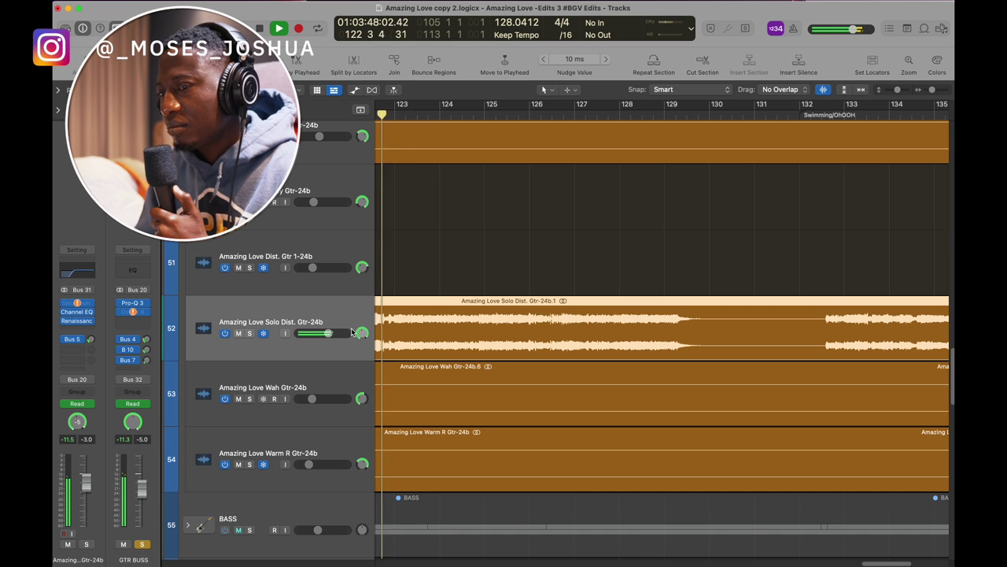
{"action": "left_click", "coordinate": [83, 321]}
{"action": "left_click", "coordinate": [85, 322]}
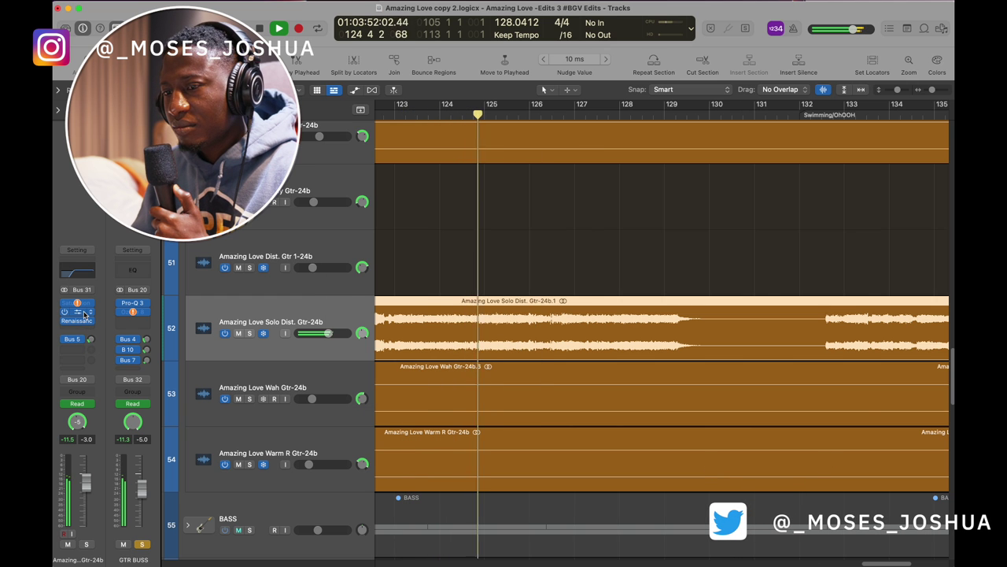
{"action": "left_click", "coordinate": [84, 313]}
{"action": "left_click", "coordinate": [83, 313]}
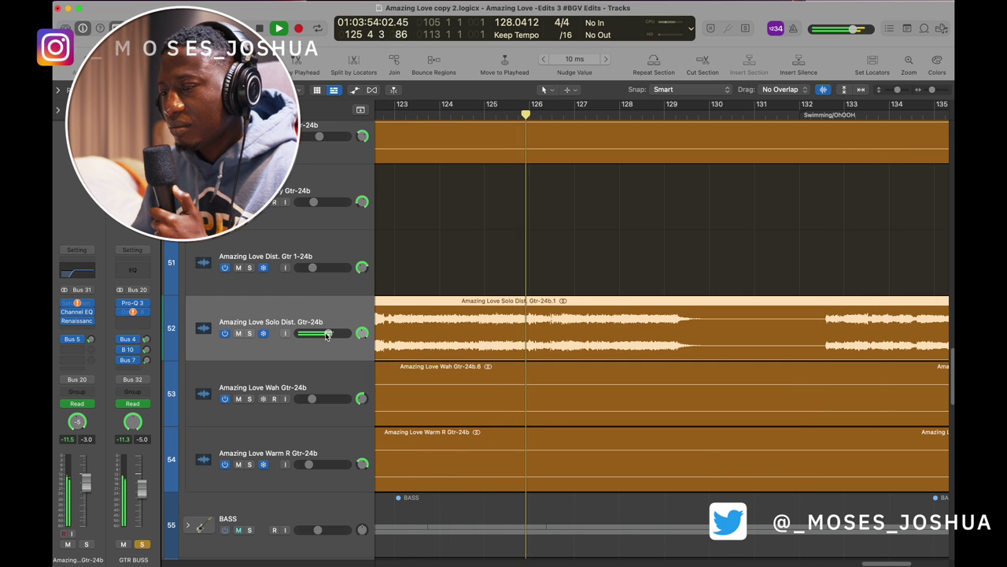
Step: Follow the soloed Solo Dist. guitar from about bar 126 to bar 130 and stop playback
{"action": "key", "text": "super+Left"}
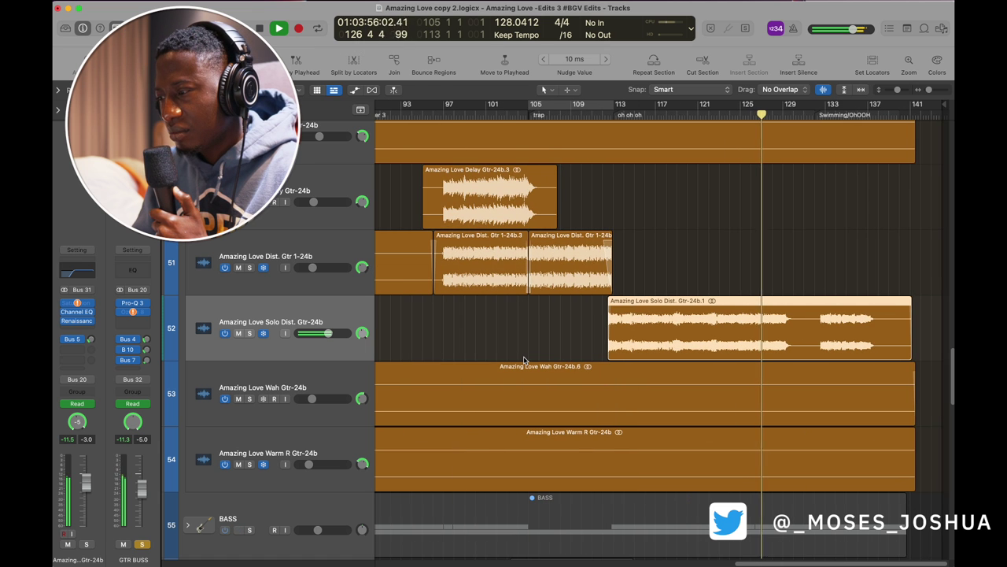
{"action": "key", "text": "super+Right"}
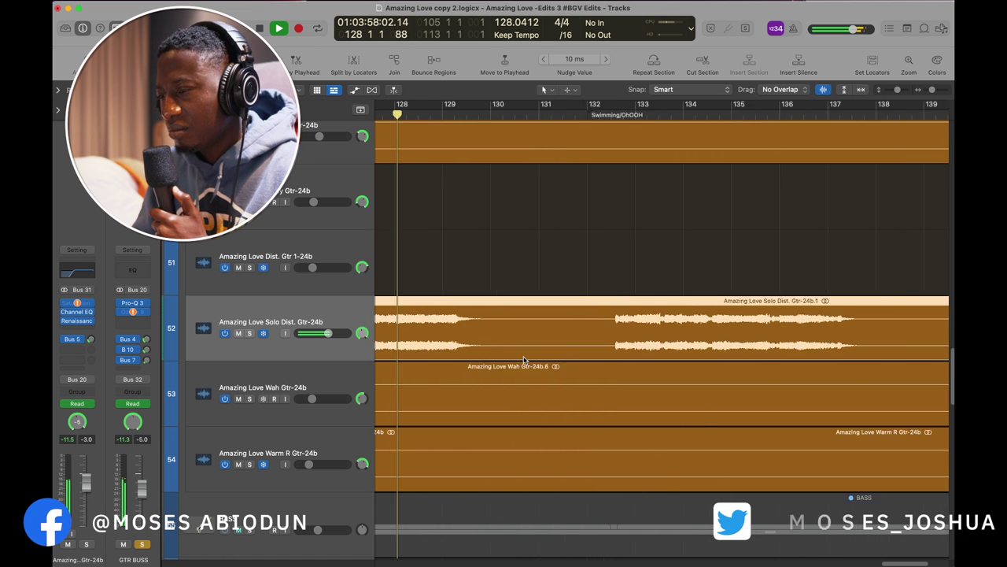
{"action": "key", "text": "super+Left"}
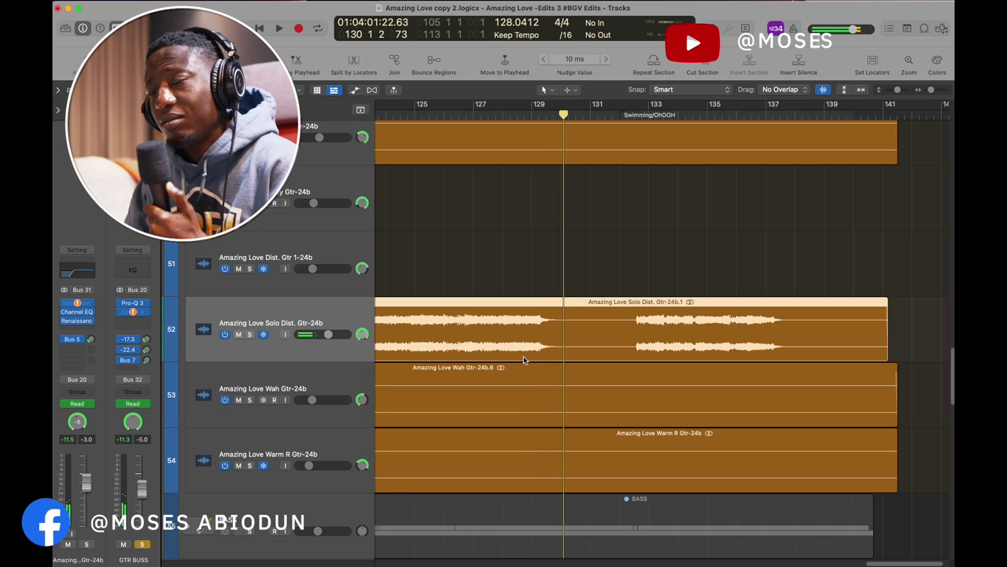
Step: Look over the guitar regions across the full song and inspect the closing Solo Dist. phrase in the Swimming/OhOOH section
{"action": "scroll", "coordinate": [651, 381], "scroll_direction": "down", "scroll_amount": 8}
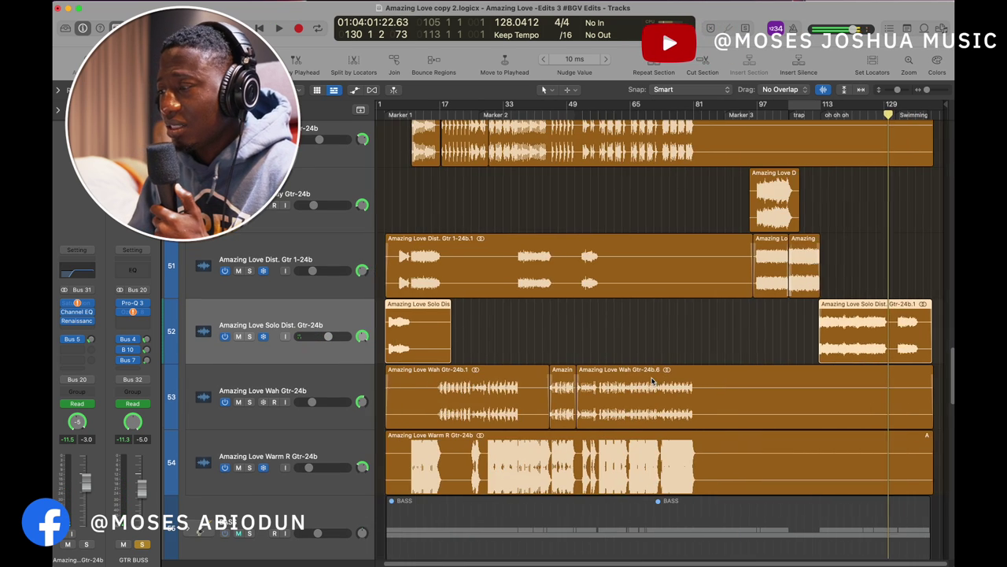
{"action": "scroll", "coordinate": [652, 380], "scroll_direction": "up", "scroll_amount": 3}
{"action": "scroll", "coordinate": [651, 381], "scroll_direction": "up", "scroll_amount": 5}
{"action": "scroll", "coordinate": [652, 380], "scroll_direction": "right", "scroll_amount": 10}
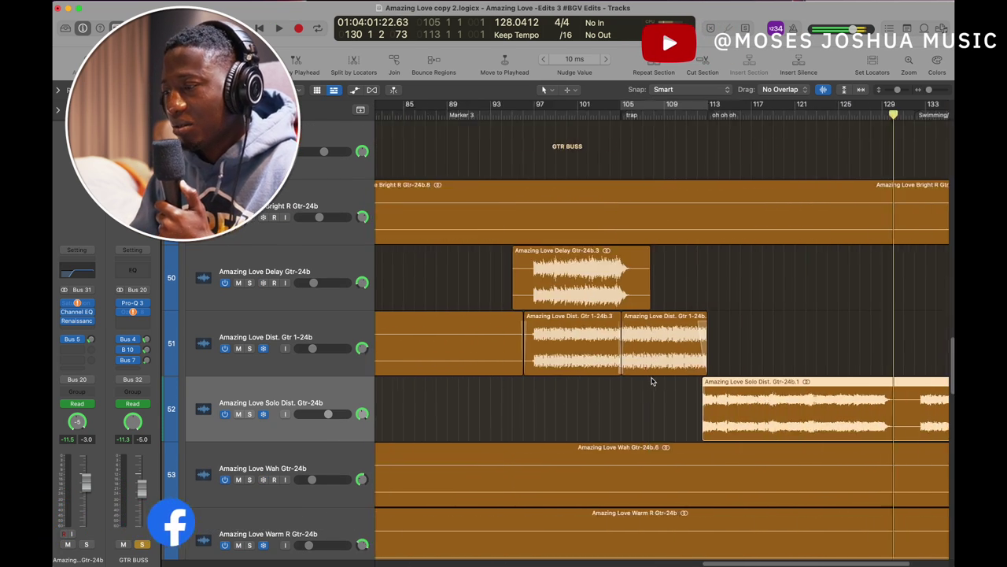
{"action": "key", "text": "super+Right"}
{"action": "key", "text": "super+Right"}
{"action": "key", "text": "super+Right"}
{"action": "key", "text": "super+Right"}
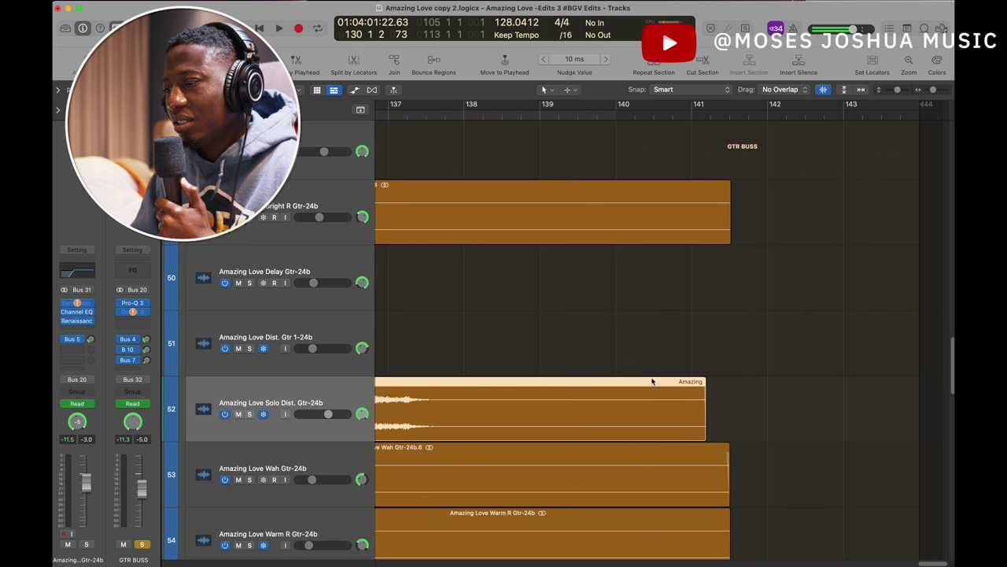
{"action": "scroll", "coordinate": [651, 381], "scroll_direction": "left", "scroll_amount": 5}
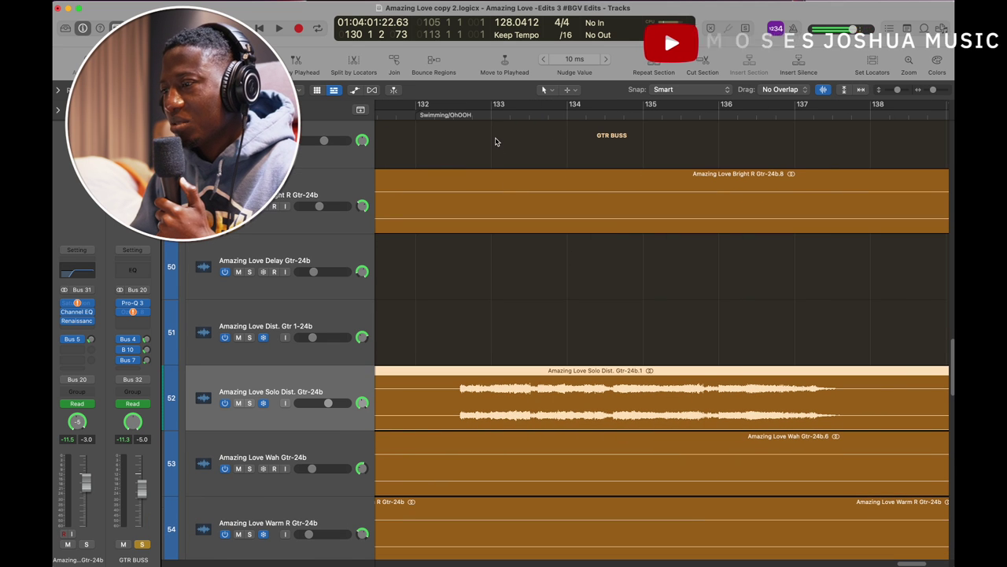
Step: Place the playhead at bar 132, beat 3, play the closing Solo Dist. guitar phrase to about bar 137 and stop
{"action": "left_click", "coordinate": [459, 114]}
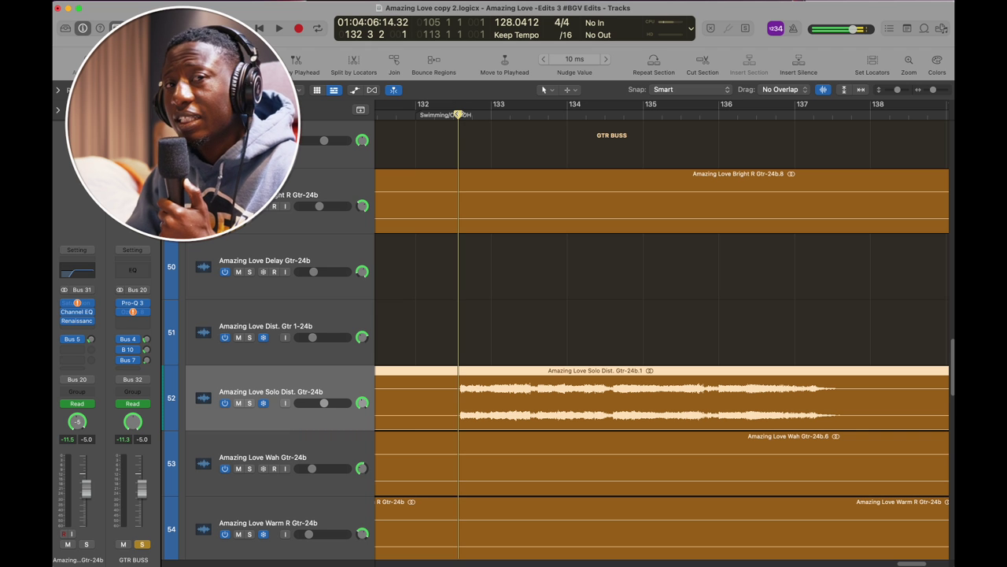
{"action": "key", "text": "super+Left"}
{"action": "key", "text": "super+Left"}
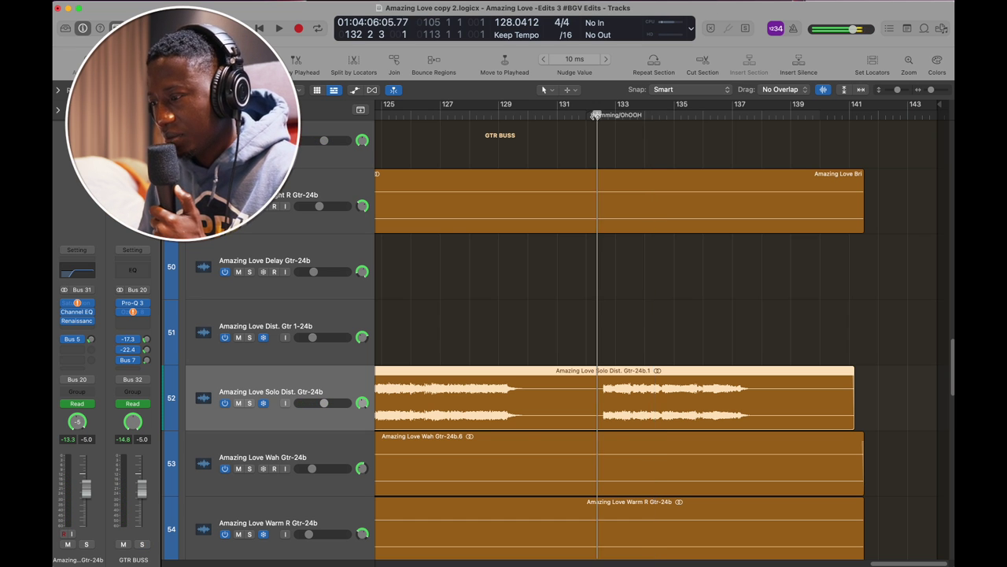
{"action": "key", "text": "space"}
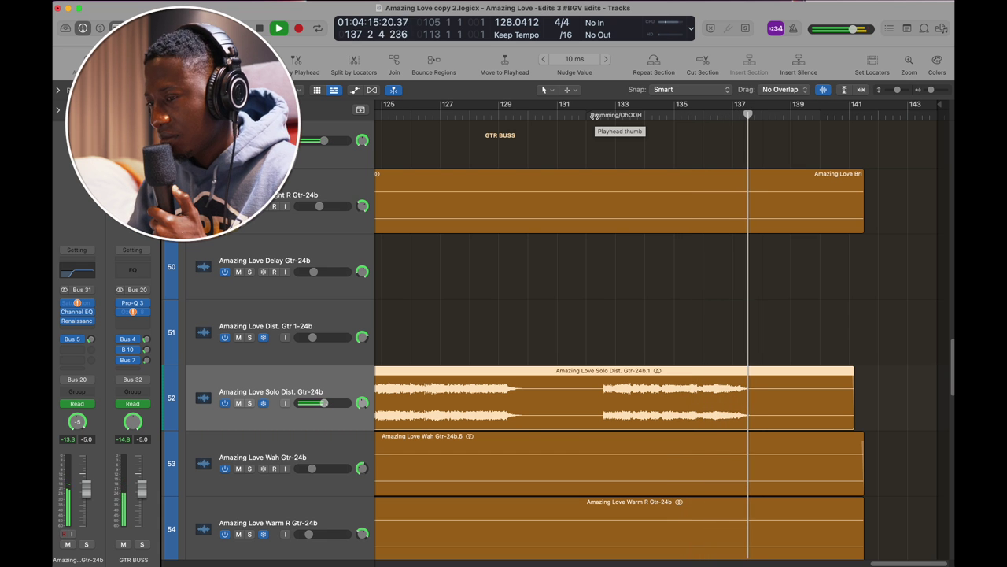
{"action": "key", "text": "space"}
Step: Review the guitar regions over the whole arrangement and place the playhead at about bar 98, between Marker 3 and the trap section
{"action": "scroll", "coordinate": [805, 245], "scroll_direction": "left", "scroll_amount": 3}
{"action": "scroll", "coordinate": [805, 245], "scroll_direction": "down", "scroll_amount": 5}
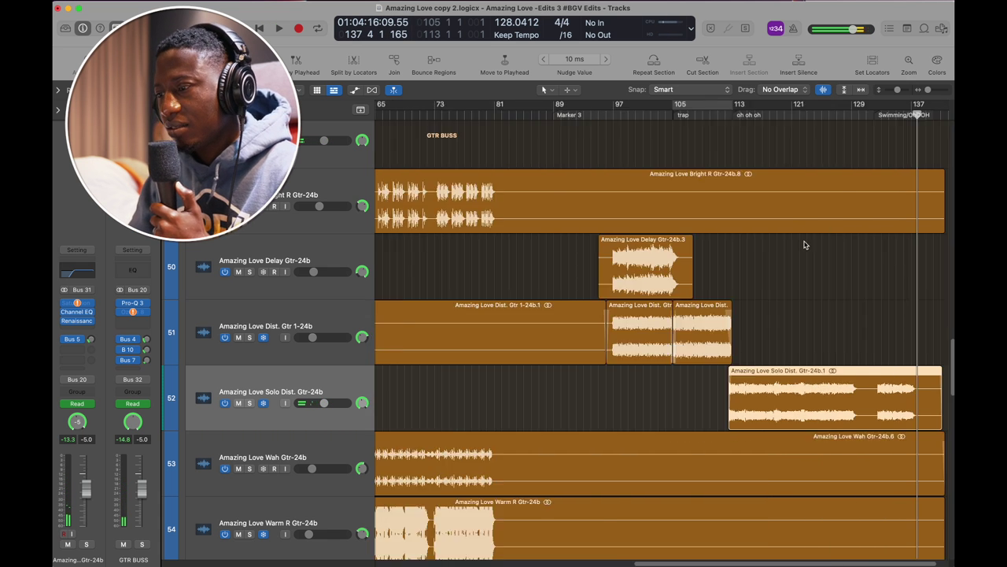
{"action": "scroll", "coordinate": [805, 246], "scroll_direction": "down", "scroll_amount": 5}
{"action": "scroll", "coordinate": [804, 245], "scroll_direction": "left", "scroll_amount": 4}
{"action": "scroll", "coordinate": [805, 245], "scroll_direction": "up", "scroll_amount": 5}
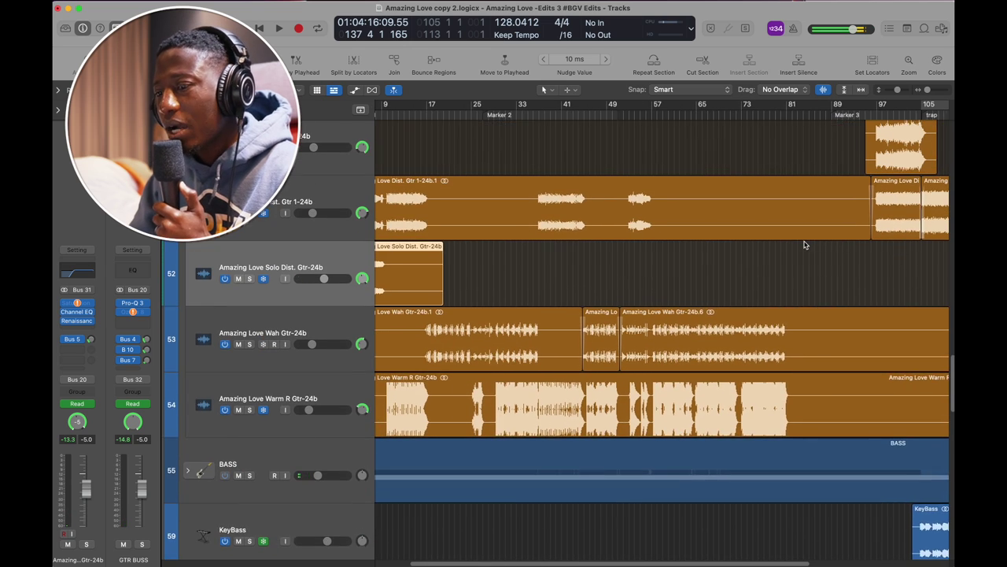
{"action": "scroll", "coordinate": [805, 245], "scroll_direction": "left", "scroll_amount": 1}
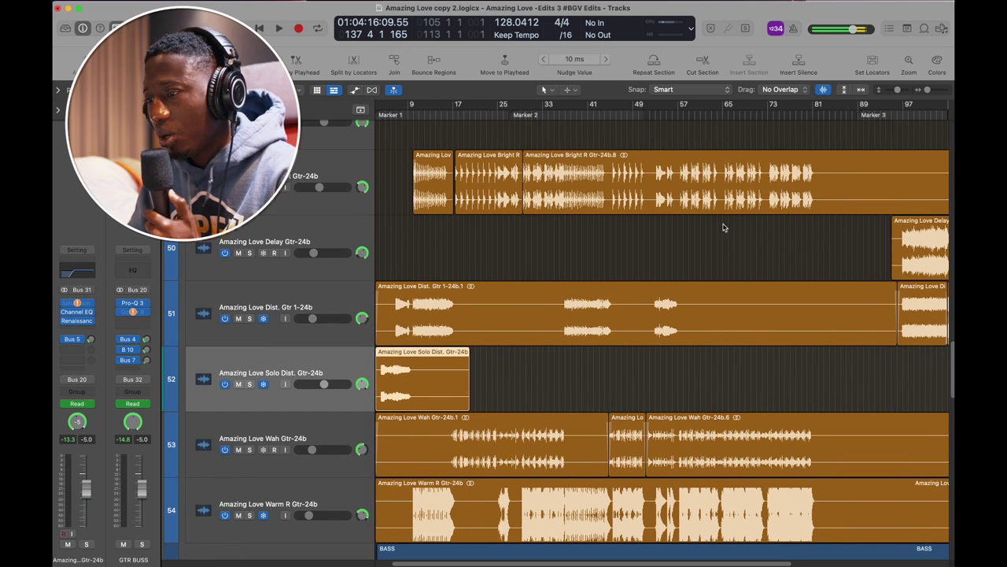
{"action": "scroll", "coordinate": [624, 212], "scroll_direction": "right", "scroll_amount": 5}
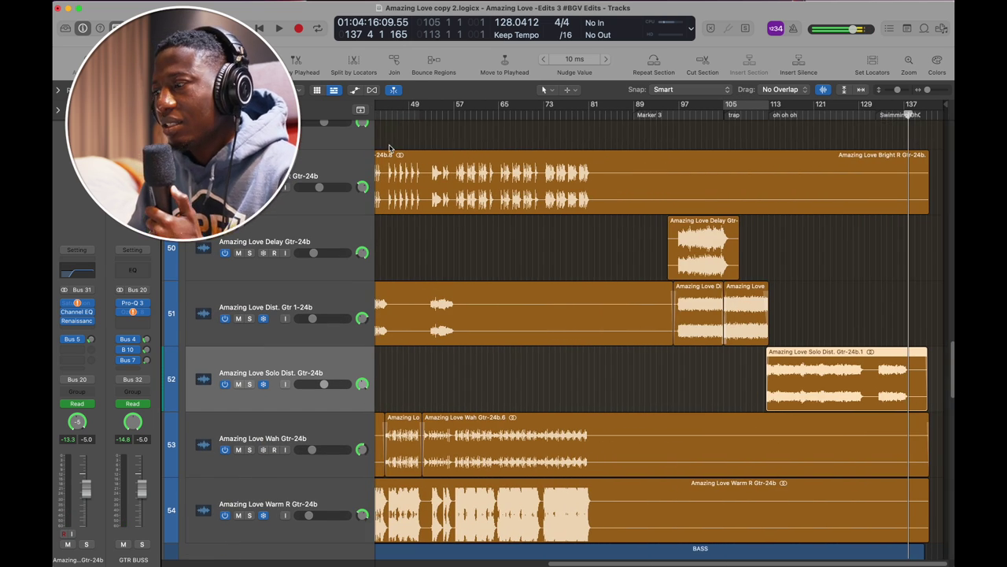
{"action": "scroll", "coordinate": [391, 148], "scroll_direction": "up", "scroll_amount": 1}
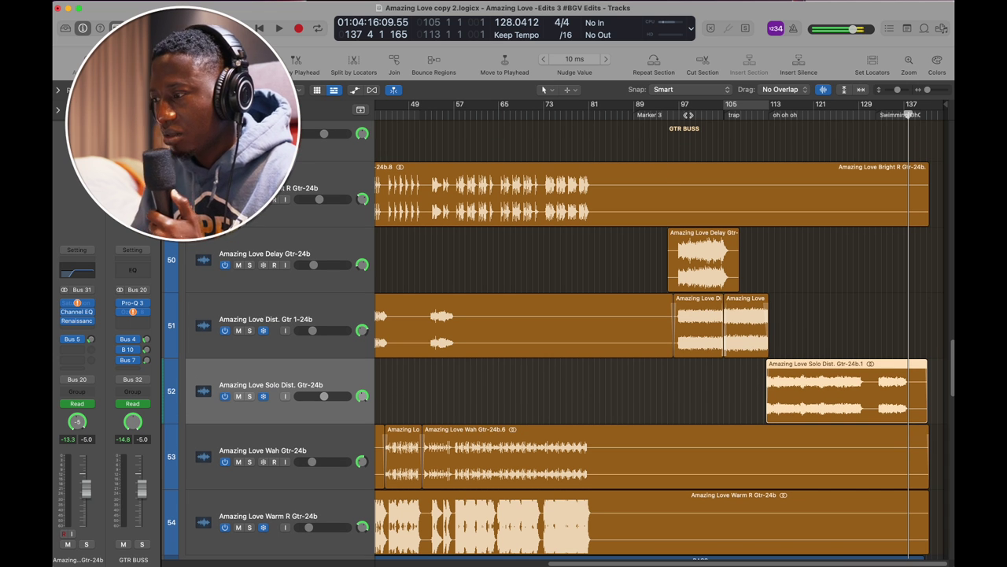
{"action": "left_click", "coordinate": [687, 115]}
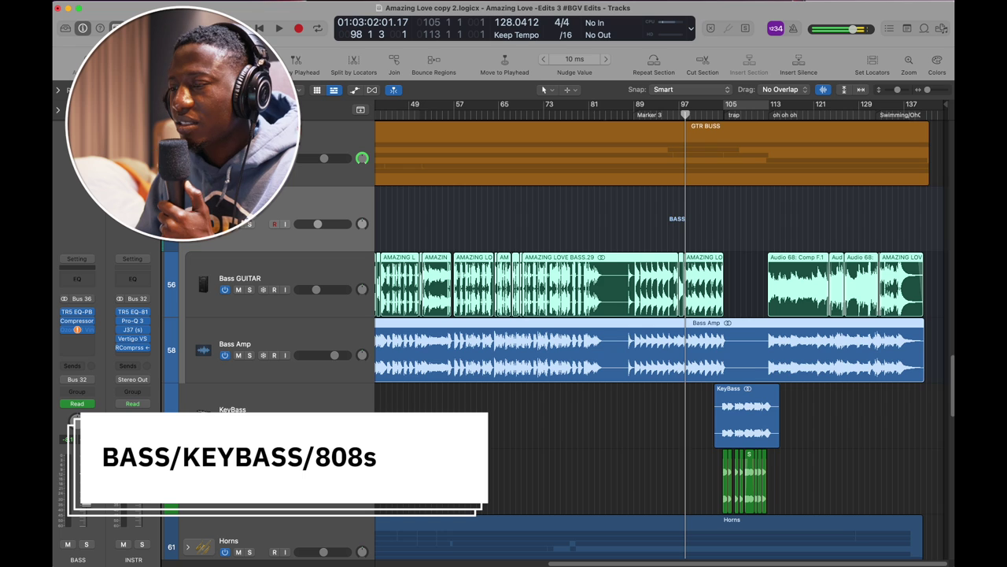
Step: Move the playhead to bar 4, beat 3, just before the first Bass GUITAR notes
{"action": "scroll", "coordinate": [546, 295], "scroll_direction": "left", "scroll_amount": 5}
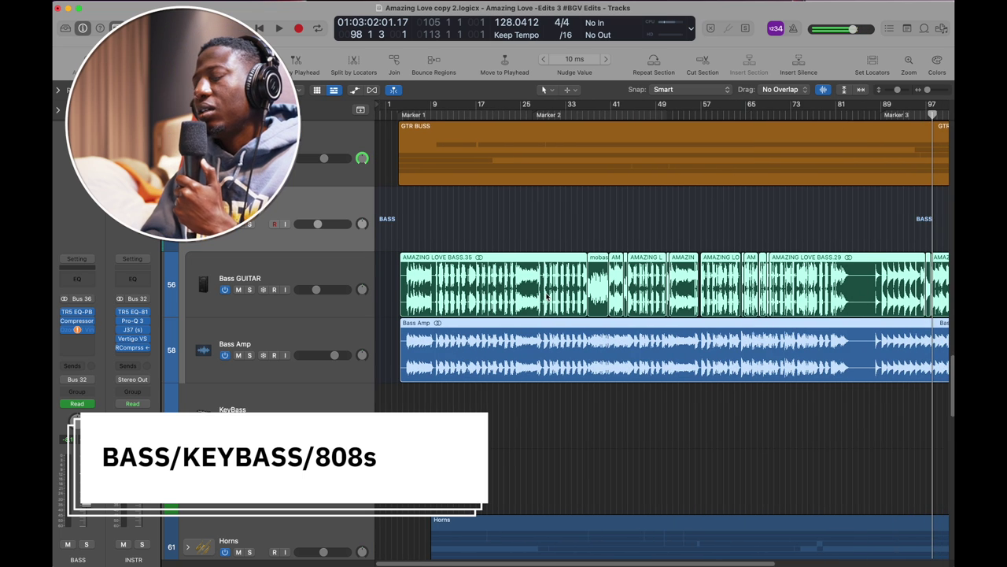
{"action": "scroll", "coordinate": [546, 295], "scroll_direction": "up", "scroll_amount": 10}
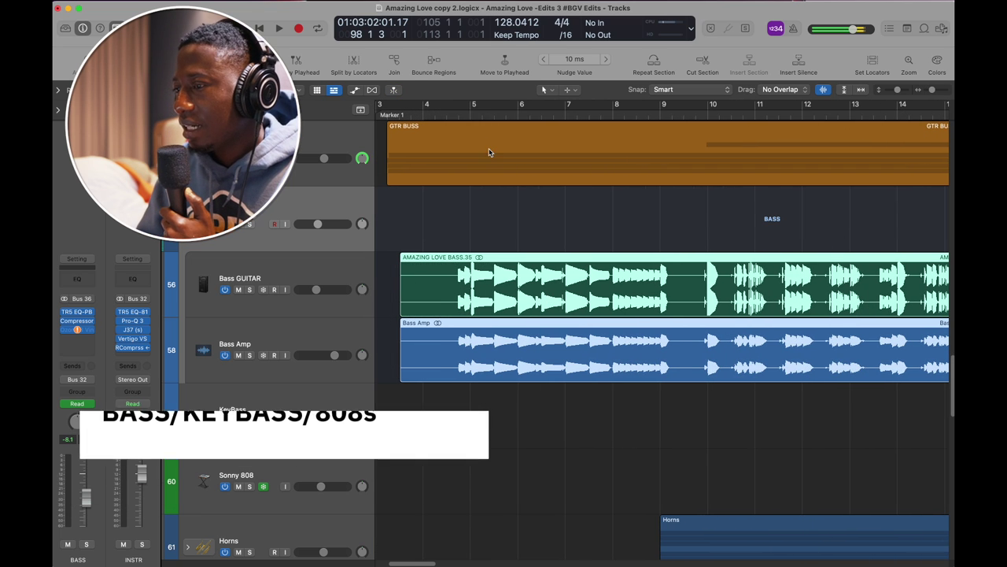
{"action": "left_click_drag", "start_coordinate": [465, 116], "coordinate": [452, 116]}
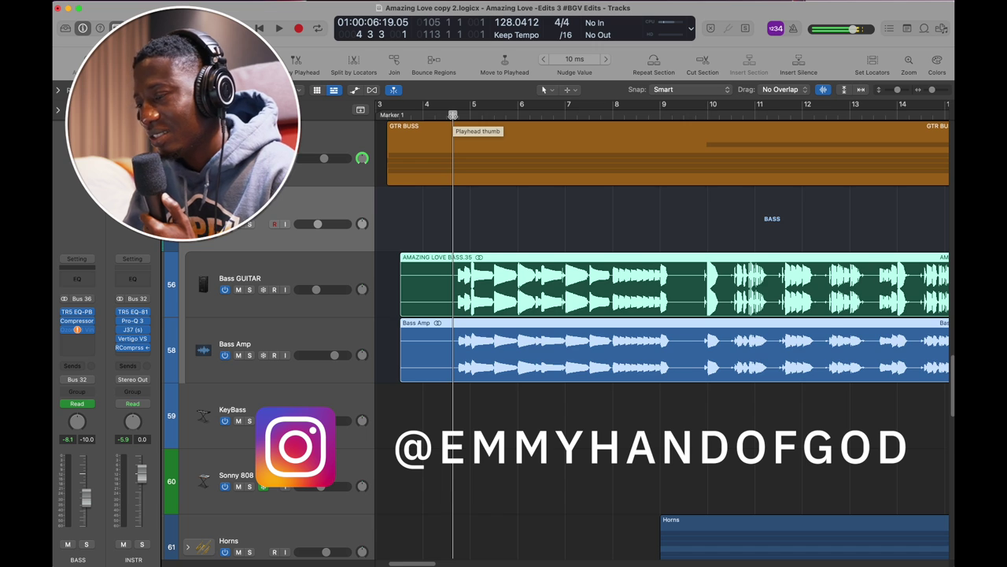
Step: Show track automation and review the volume curves of the bass tracks across the whole arrangement
{"action": "scroll", "coordinate": [452, 115], "scroll_direction": "right", "scroll_amount": 8}
{"action": "left_click", "coordinate": [355, 90]}
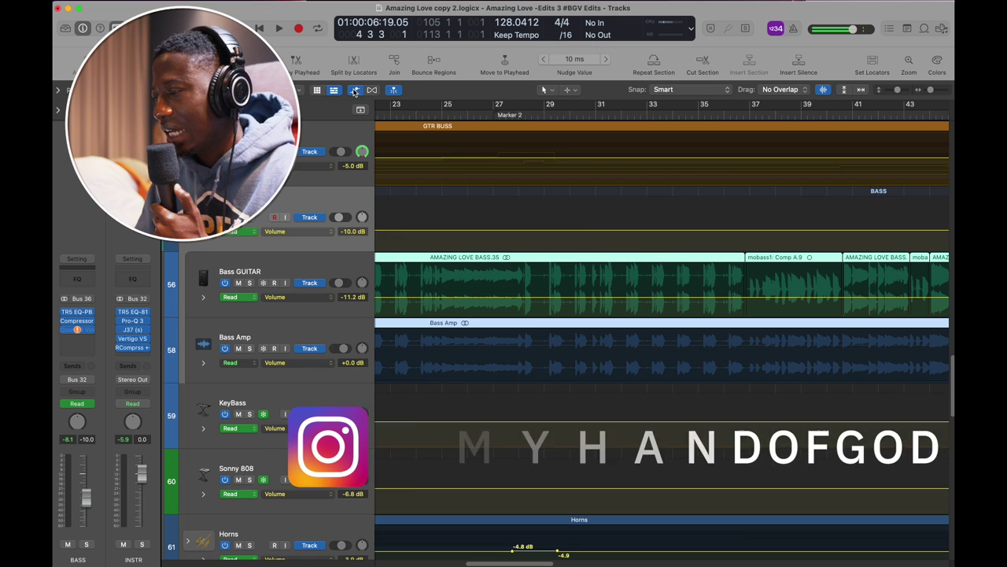
{"action": "scroll", "coordinate": [582, 223], "scroll_direction": "right", "scroll_amount": 6}
{"action": "scroll", "coordinate": [588, 224], "scroll_direction": "down", "scroll_amount": 6}
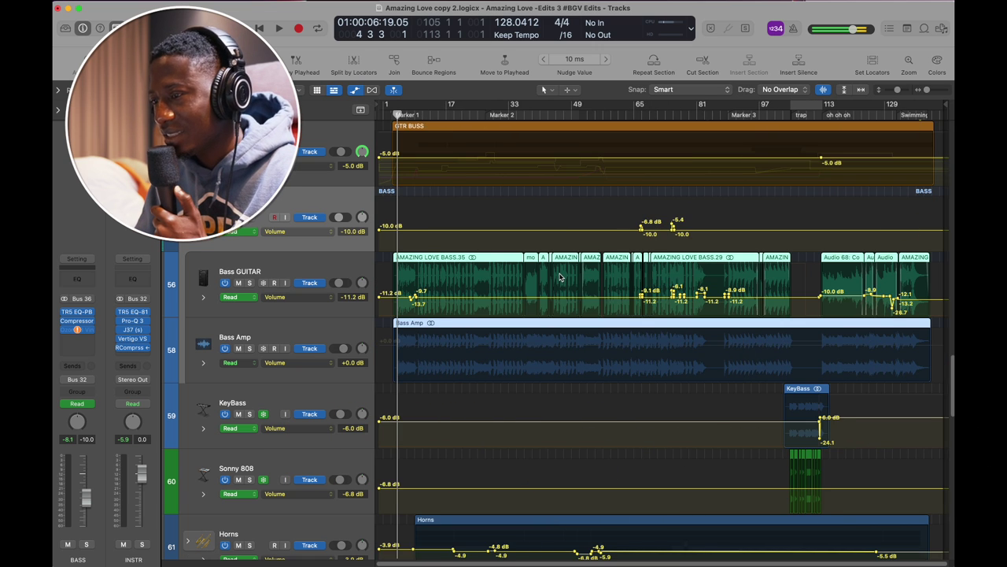
{"action": "scroll", "coordinate": [561, 276], "scroll_direction": "up", "scroll_amount": 6}
{"action": "scroll", "coordinate": [560, 276], "scroll_direction": "left", "scroll_amount": 1}
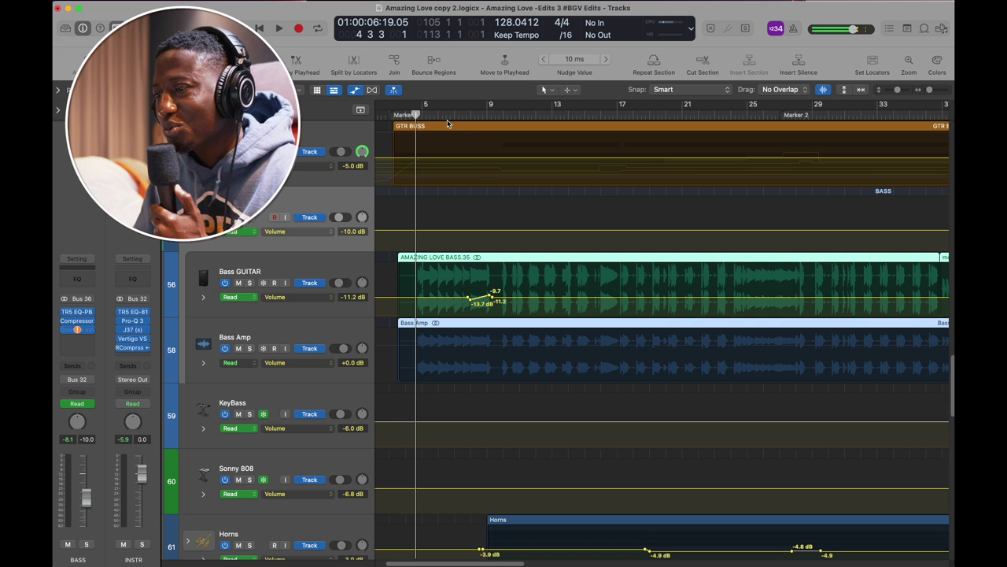
Step: Move the playhead to bar 18 and examine the bass volume automation between about bars 57 and 89
{"action": "left_click_drag", "start_coordinate": [417, 115], "coordinate": [638, 163]}
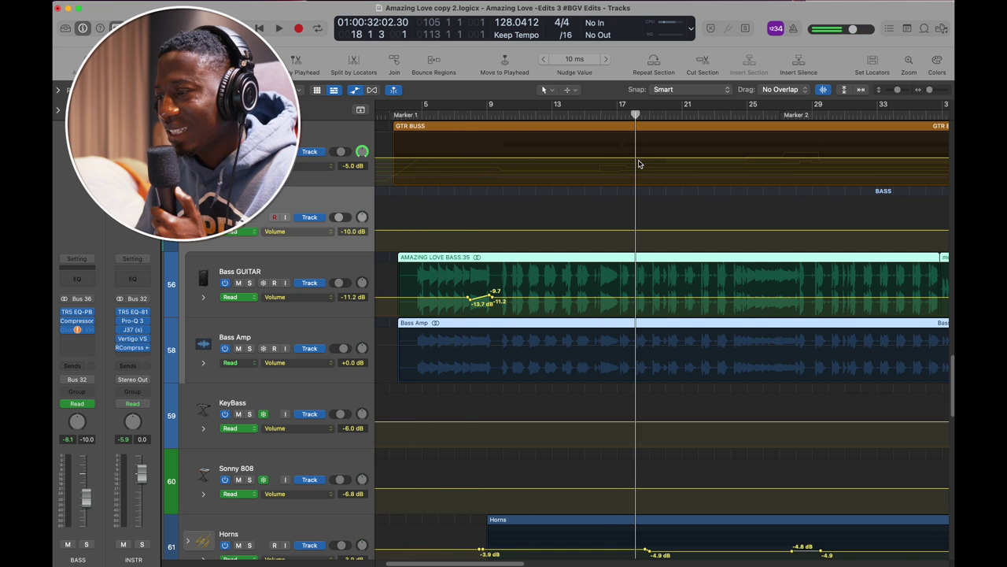
{"action": "scroll", "coordinate": [639, 164], "scroll_direction": "right", "scroll_amount": 6}
{"action": "key", "text": "z"}
{"action": "key", "text": "z"}
{"action": "scroll", "coordinate": [716, 165], "scroll_direction": "right", "scroll_amount": 8}
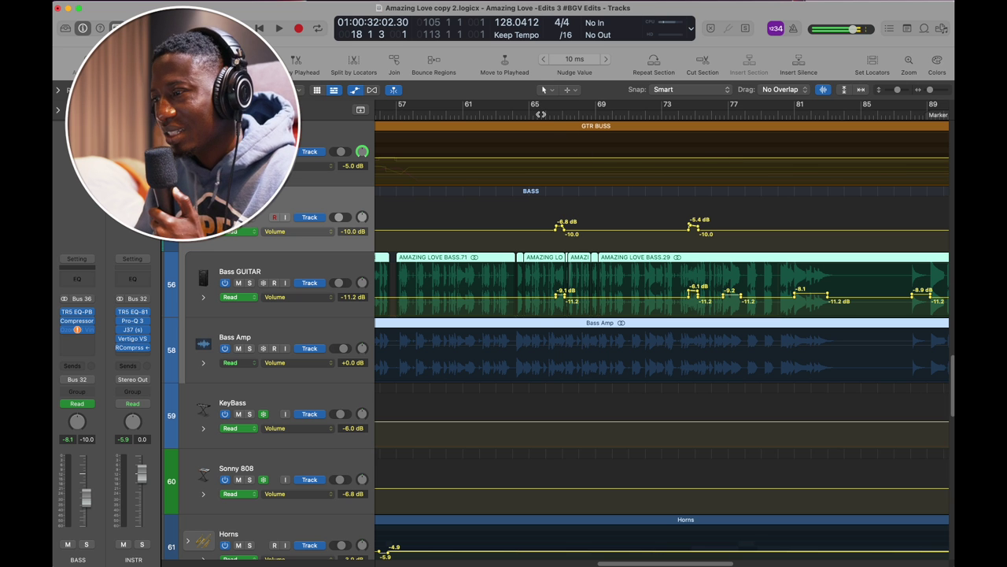
Step: Solo the BASS stack and play its volume boost from about bar 66
{"action": "key", "text": "super+Right"}
{"action": "key", "text": "super+Right"}
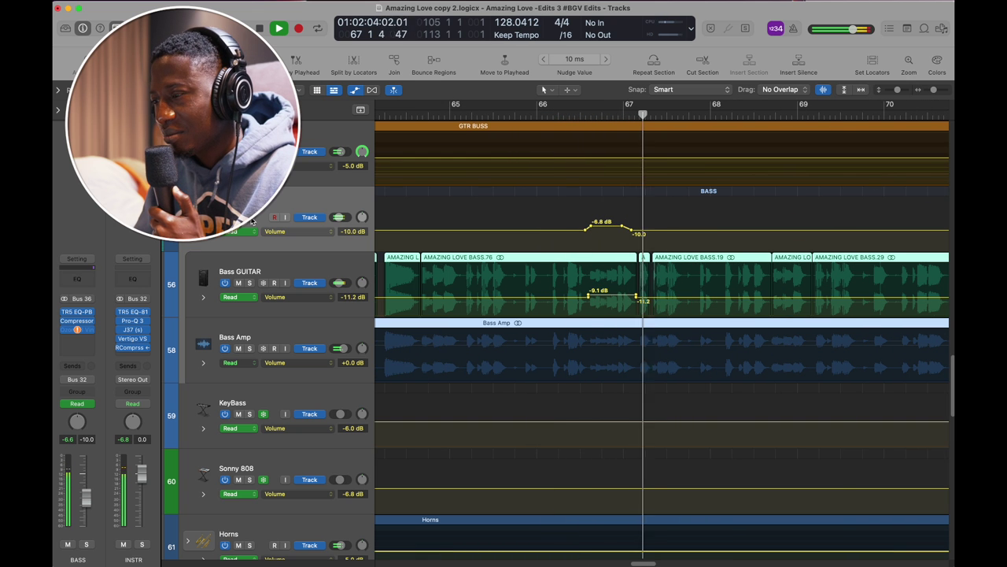
{"action": "key", "text": "s"}
{"action": "left_click", "coordinate": [550, 114]}
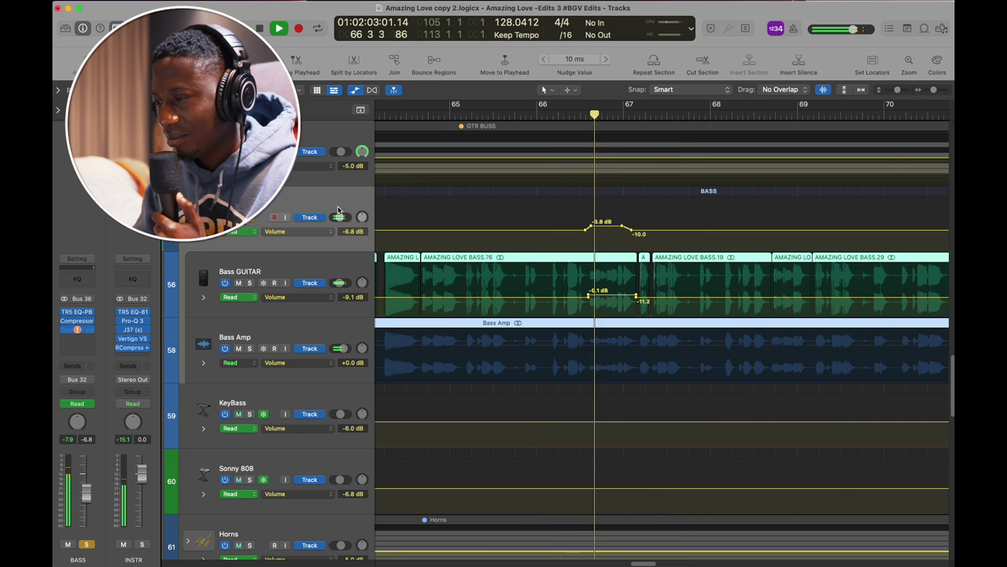
{"action": "key", "text": "space"}
Step: Play the soloed bass through the volume boosts from about bar 74 to bar 81, pausing once at about bar 75
{"action": "scroll", "coordinate": [507, 141], "scroll_direction": "right", "scroll_amount": 10}
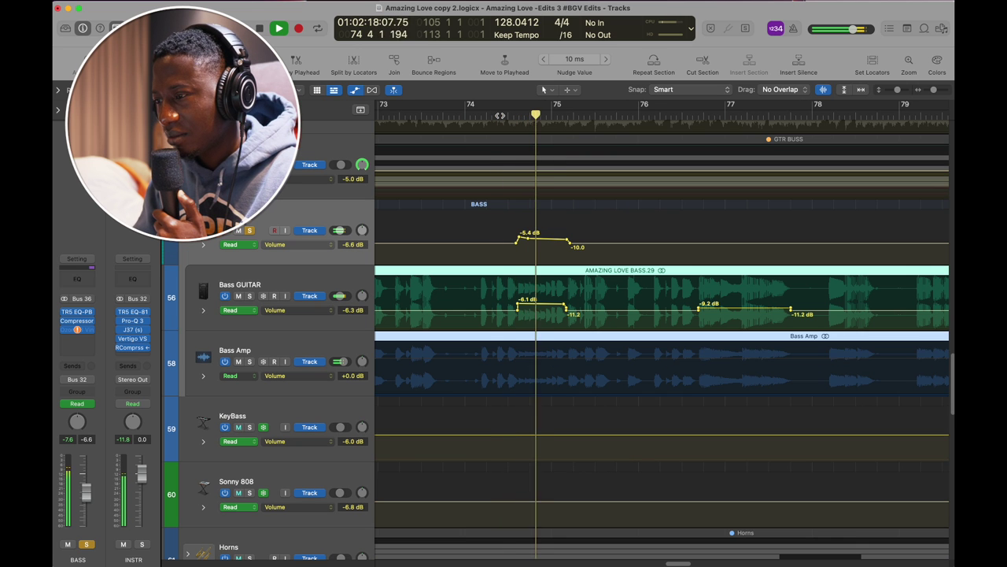
{"action": "key", "text": "space"}
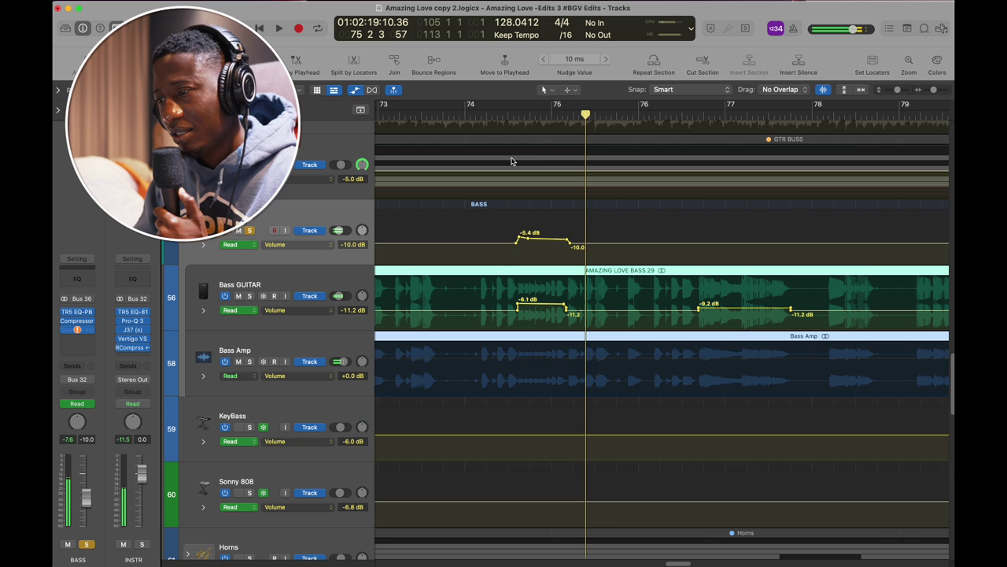
{"action": "scroll", "coordinate": [538, 165], "scroll_direction": "right", "scroll_amount": 1}
{"action": "key", "text": "comma"}
{"action": "key", "text": "space"}
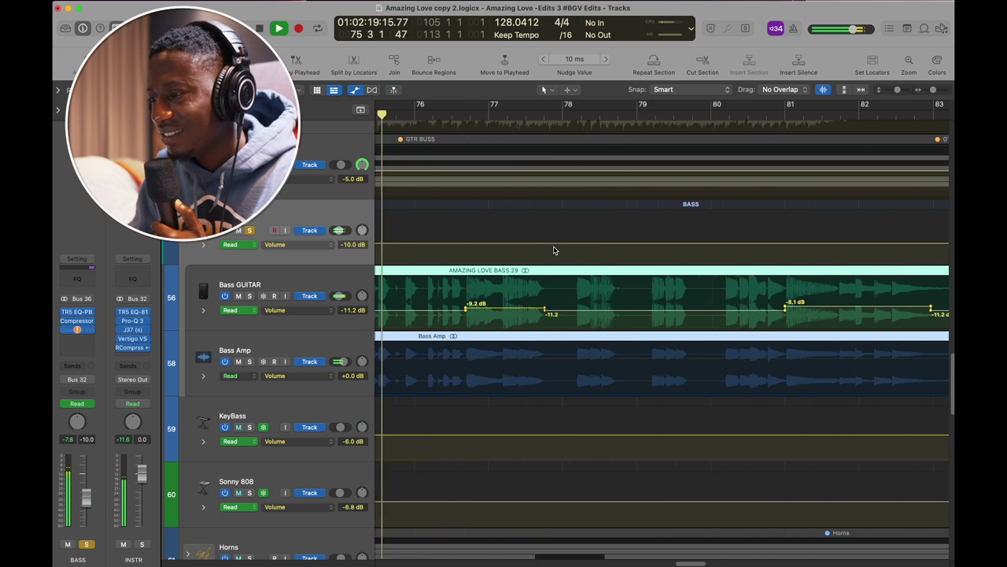
{"action": "scroll", "coordinate": [554, 250], "scroll_direction": "right", "scroll_amount": 3}
{"action": "scroll", "coordinate": [554, 249], "scroll_direction": "left", "scroll_amount": 4}
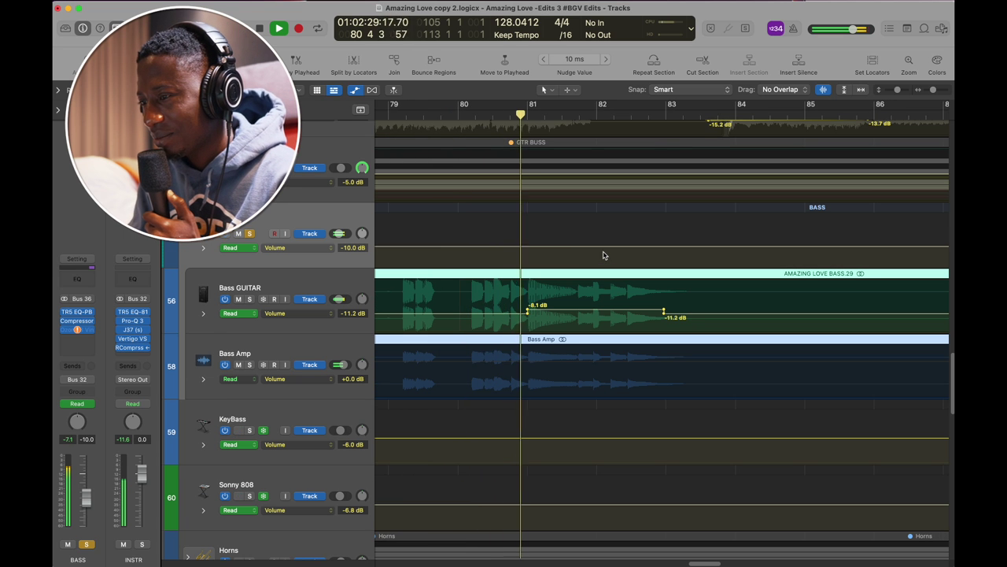
Step: Select the Bass GUITAR track during playback and stop at about bar 91
{"action": "left_click", "coordinate": [418, 304]}
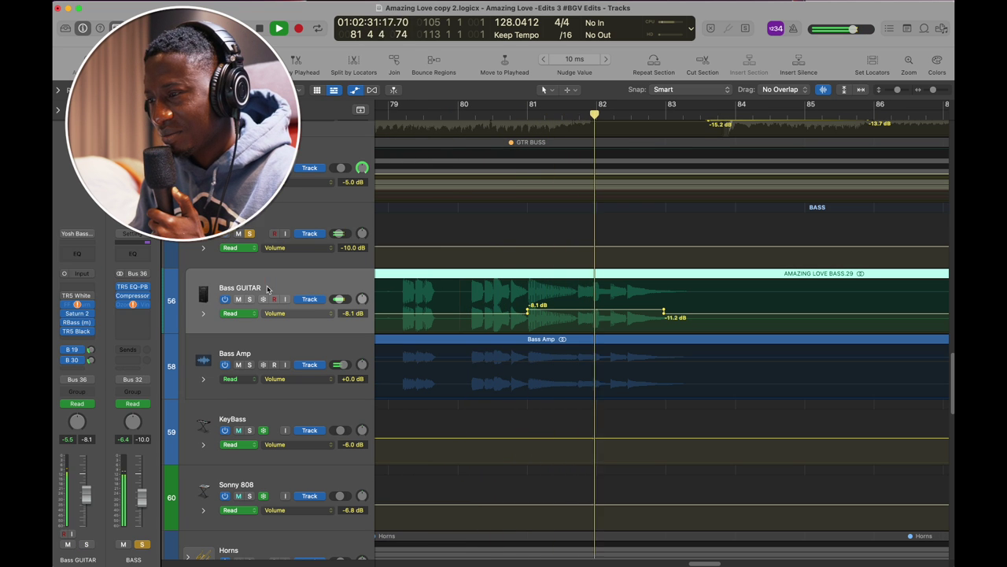
{"action": "left_click", "coordinate": [312, 313]}
{"action": "left_click", "coordinate": [315, 322]}
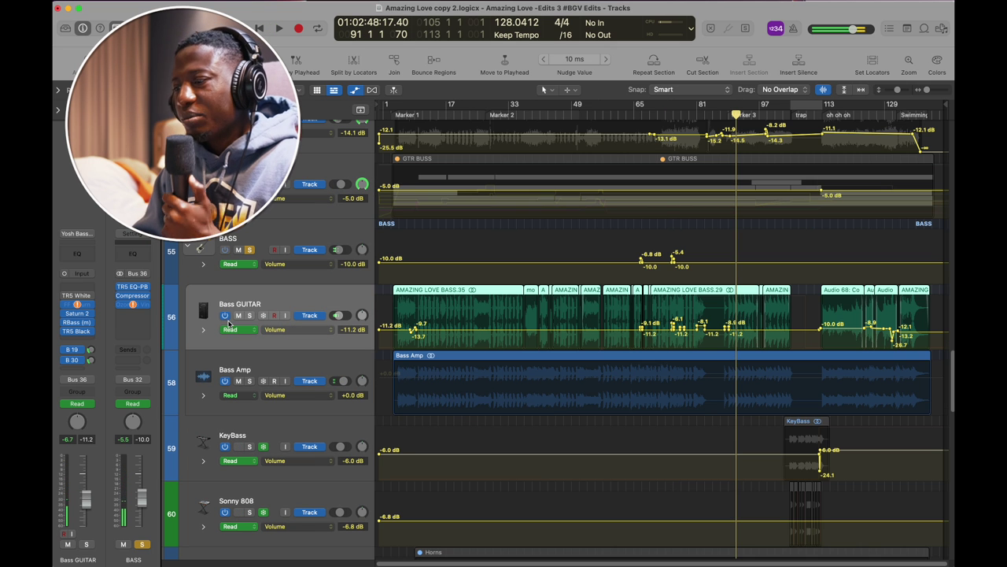
Step: Mute the Bass Amp track and play the Bass GUITAR on its own from about bar 91
{"action": "left_click", "coordinate": [256, 360]}
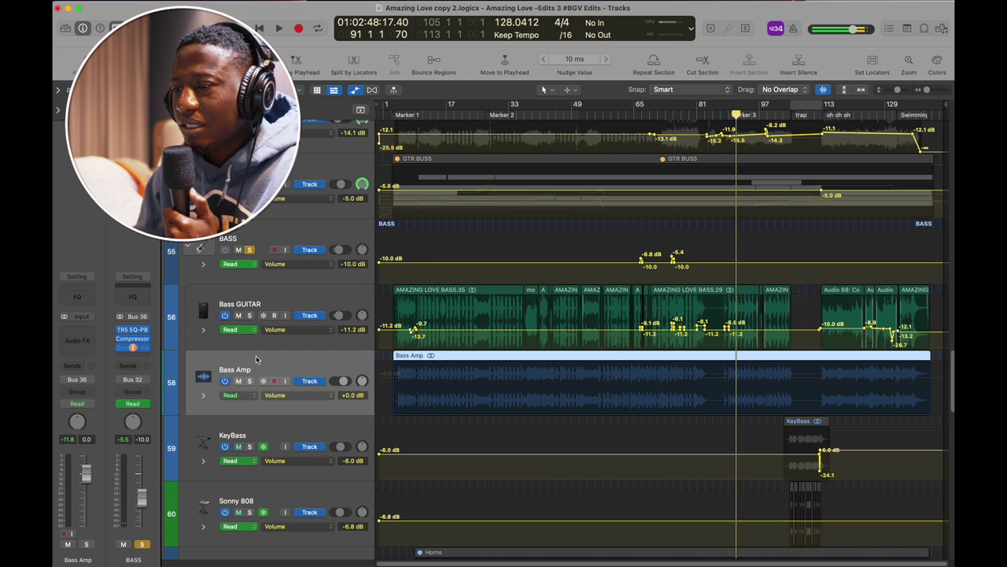
{"action": "key", "text": "ctrl+m"}
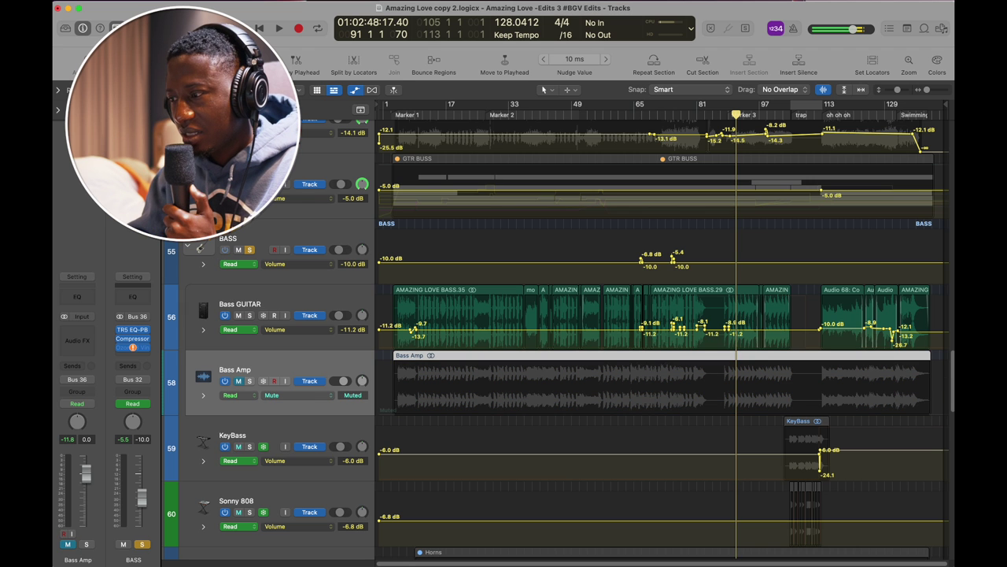
{"action": "key", "text": "super+Right"}
{"action": "key", "text": "super+Right"}
{"action": "key", "text": "super+Right"}
{"action": "key", "text": "super+Right"}
{"action": "key", "text": "super+Right"}
{"action": "key", "text": "super+Right"}
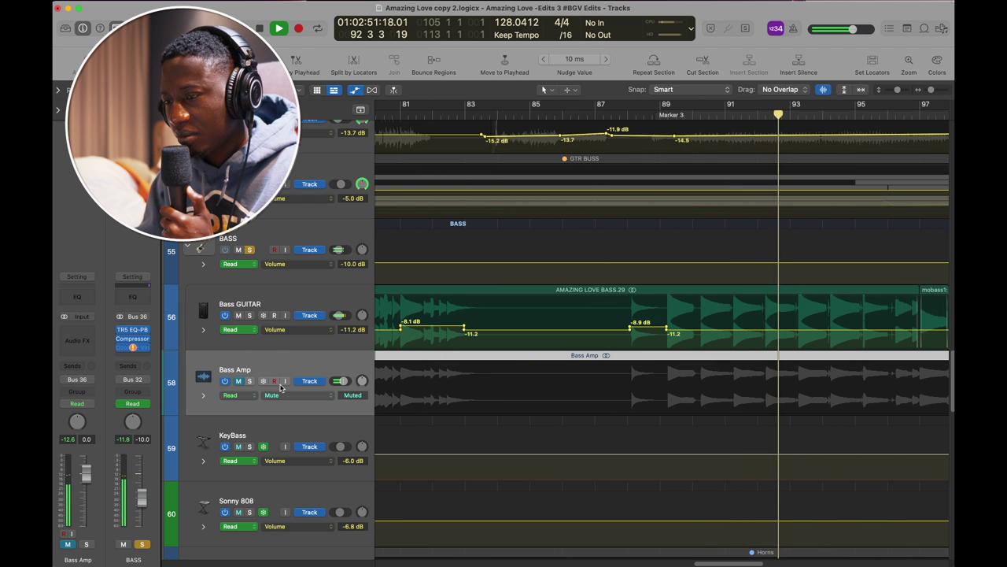
{"action": "key", "text": "super+Right"}
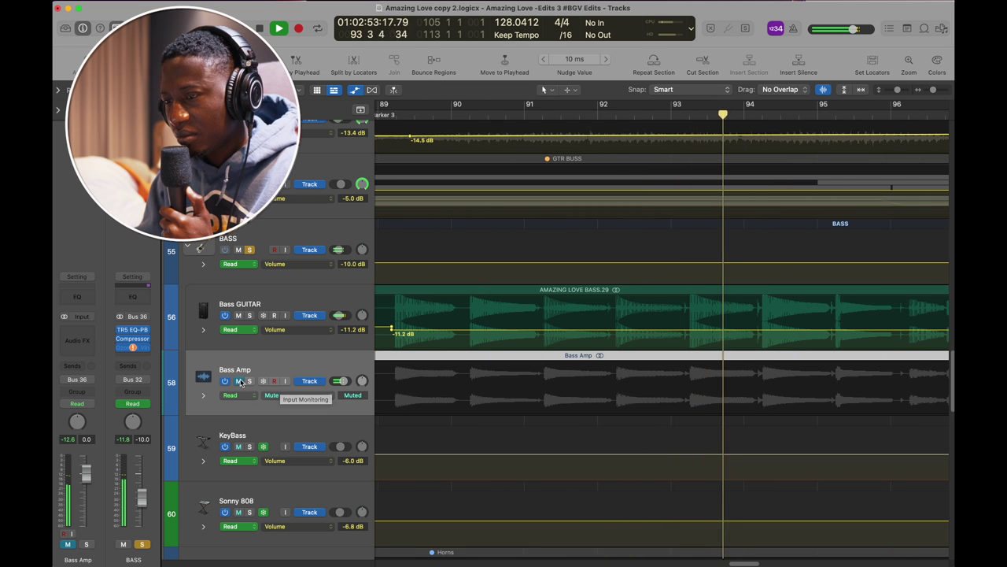
Step: Replay the bass run from about bar 74, unmute the Bass Amp midway for comparison and stop at about bar 76
{"action": "key", "text": "super+Left"}
{"action": "key", "text": "super+Left"}
{"action": "key", "text": "super+Left"}
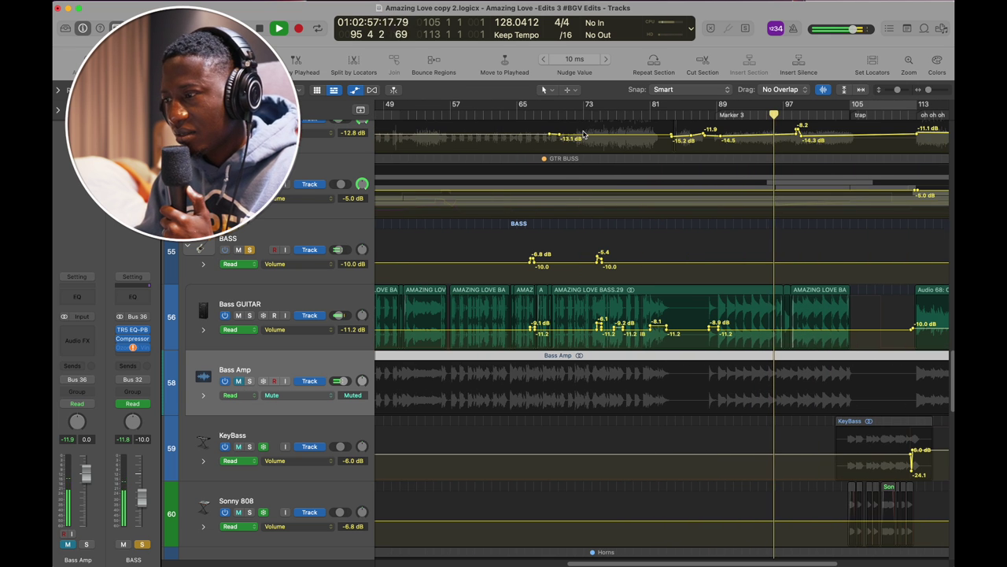
{"action": "left_click", "coordinate": [591, 109]}
{"action": "key", "text": "super+Right"}
{"action": "key", "text": "super+Right"}
{"action": "key", "text": "super+Right"}
{"action": "key", "text": "super+Right"}
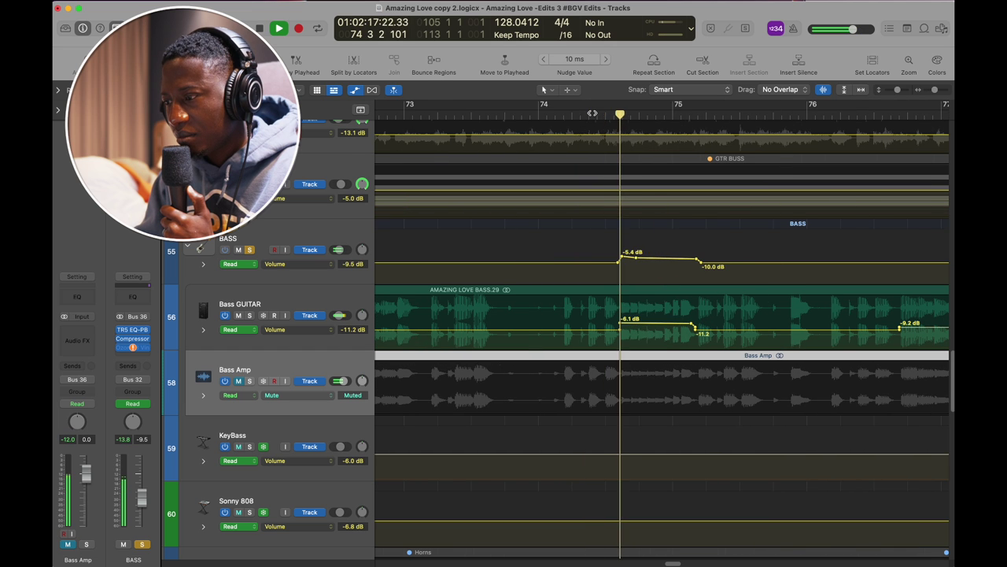
{"action": "left_click", "coordinate": [239, 382]}
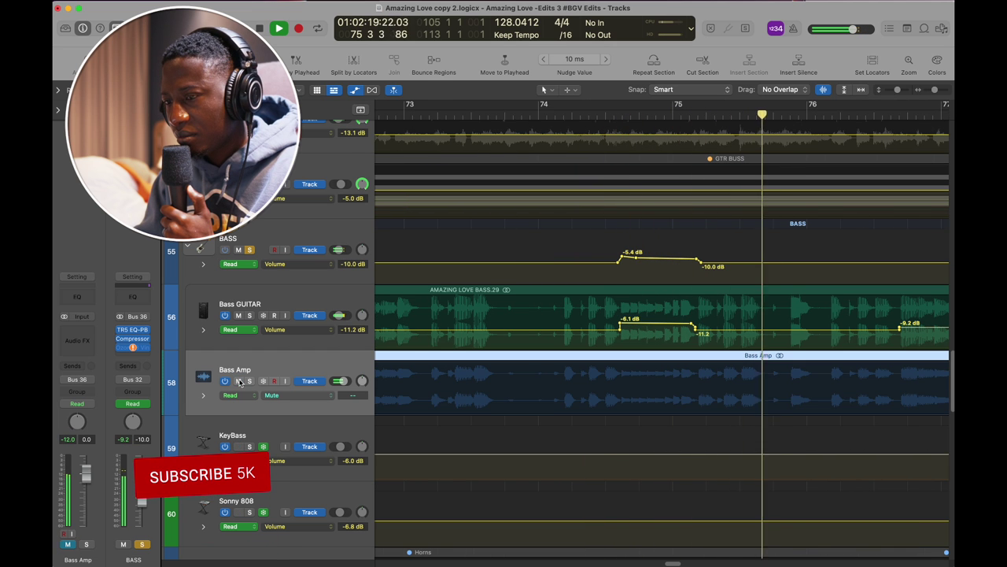
{"action": "key", "text": "space"}
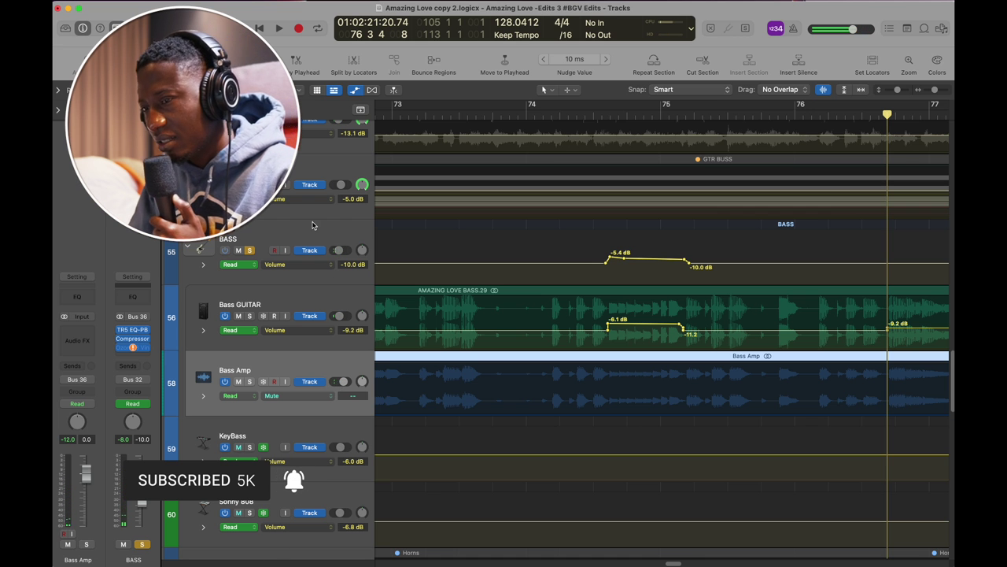
Step: Collapse the BASS stack, select the KeyBass track and bring its region in the trap section into view
{"action": "key", "text": "h"}
{"action": "left_click", "coordinate": [288, 294]}
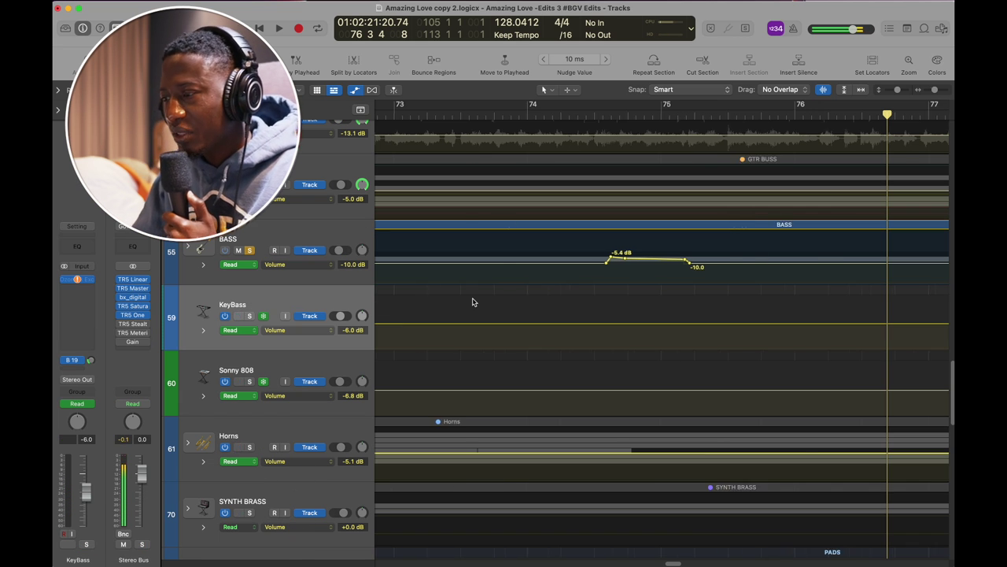
{"action": "key", "text": "super+Left"}
{"action": "key", "text": "super+Left"}
{"action": "key", "text": "super+Left"}
{"action": "scroll", "coordinate": [473, 301], "scroll_direction": "right", "scroll_amount": 15}
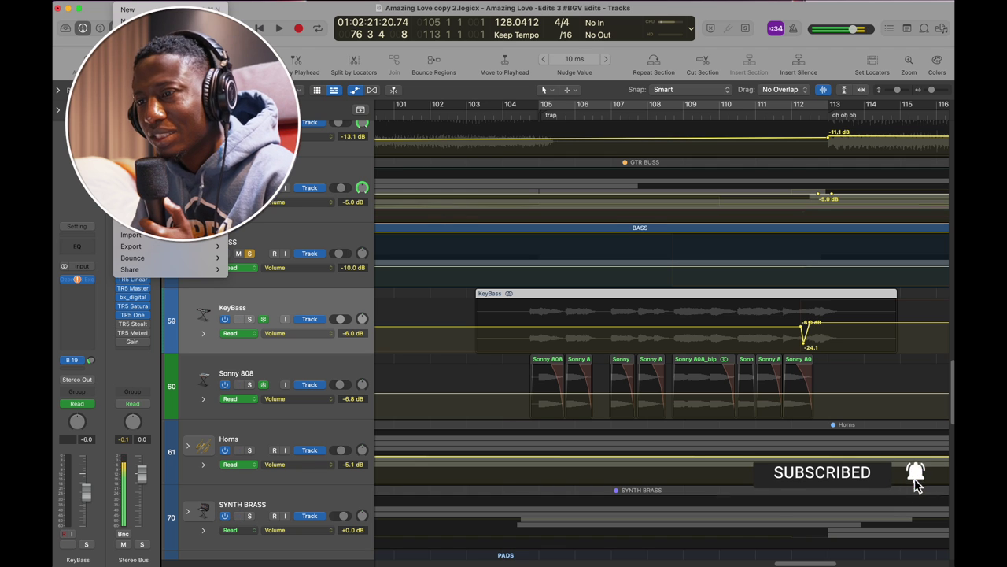
Step: Look over the project's list of saved backups and close it without reverting
{"action": "mouse_move", "coordinate": [170, 147]}
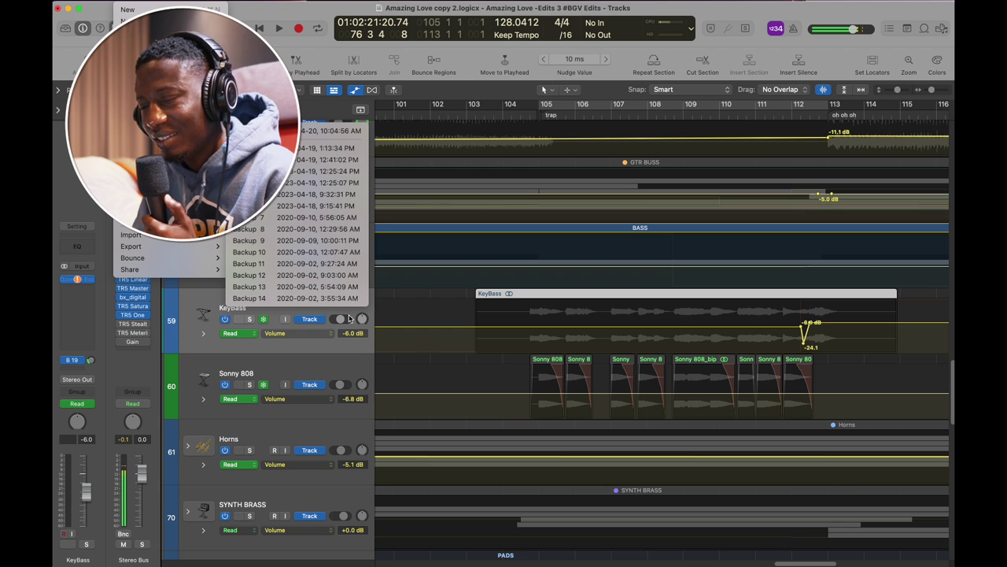
{"action": "left_click", "coordinate": [451, 370]}
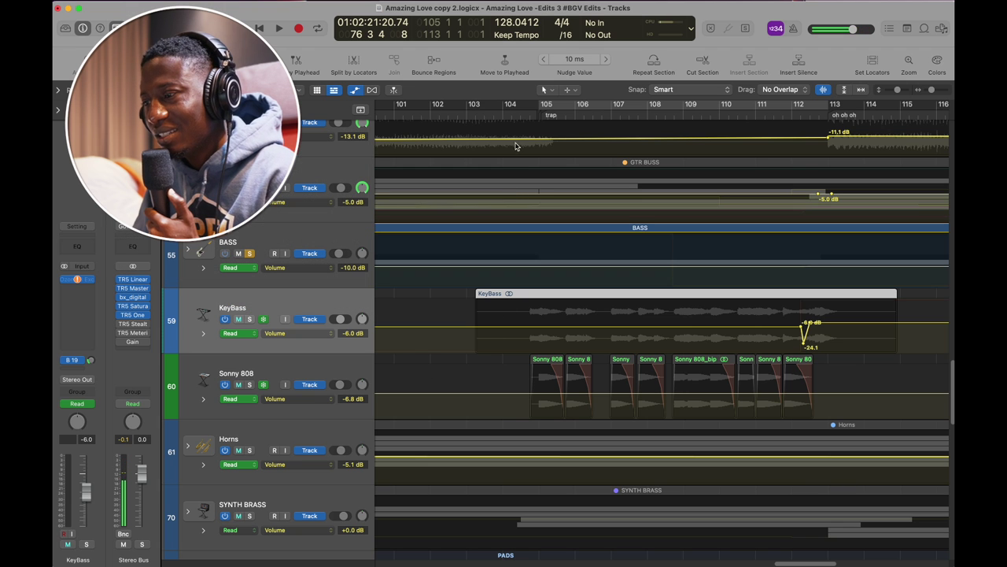
Step: Solo KeyBass in place of the BASS stack, play it from the start of the trap section and stop at about bar 108
{"action": "left_click", "coordinate": [250, 319]}
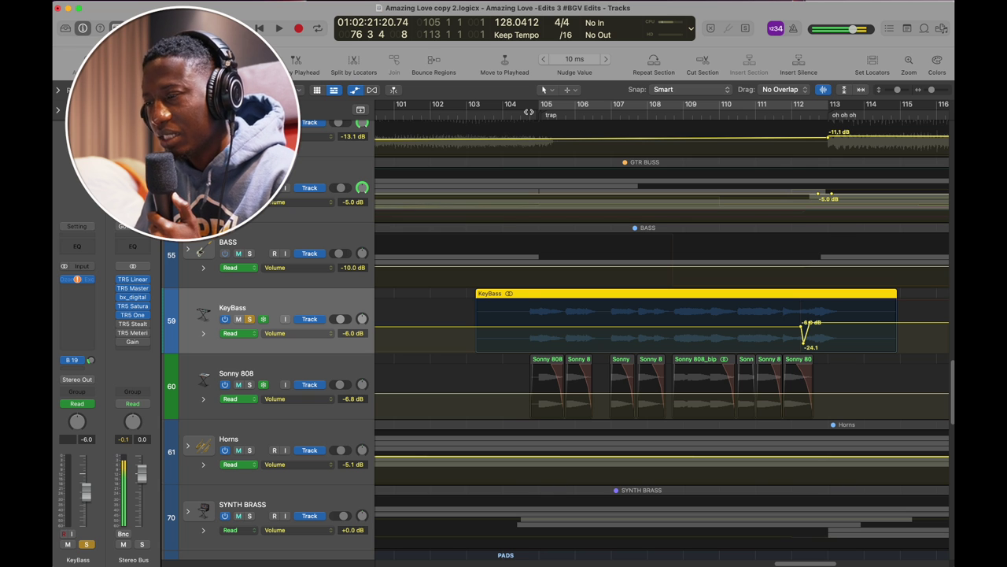
{"action": "key", "text": "space"}
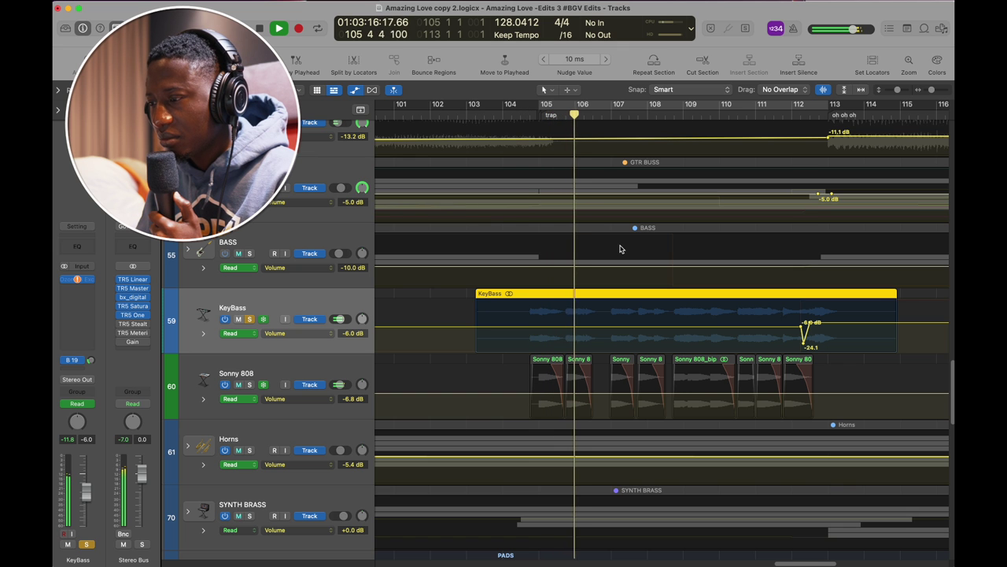
{"action": "scroll", "coordinate": [636, 270], "scroll_direction": "right", "scroll_amount": 4}
{"action": "scroll", "coordinate": [634, 270], "scroll_direction": "left", "scroll_amount": 5}
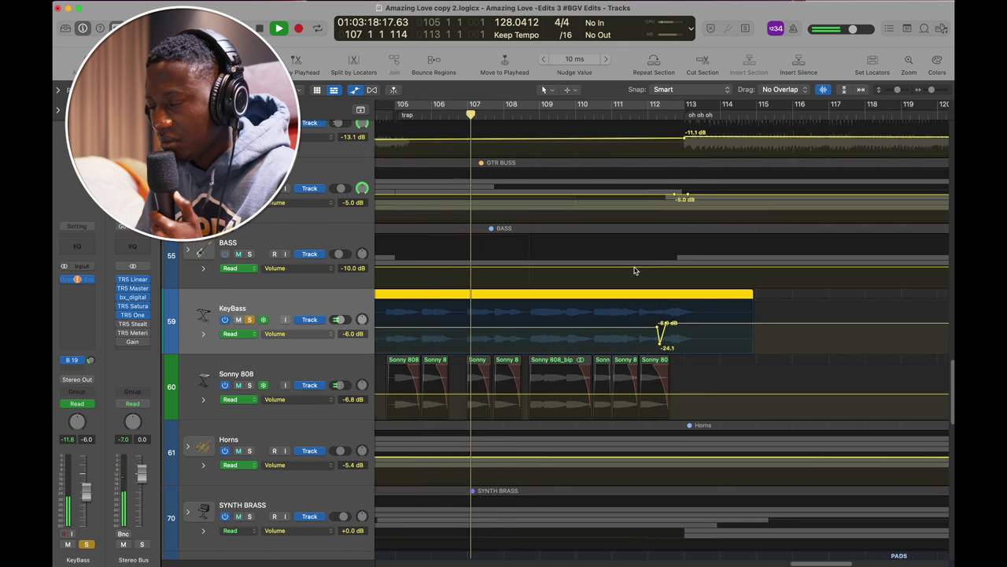
{"action": "key", "text": "space"}
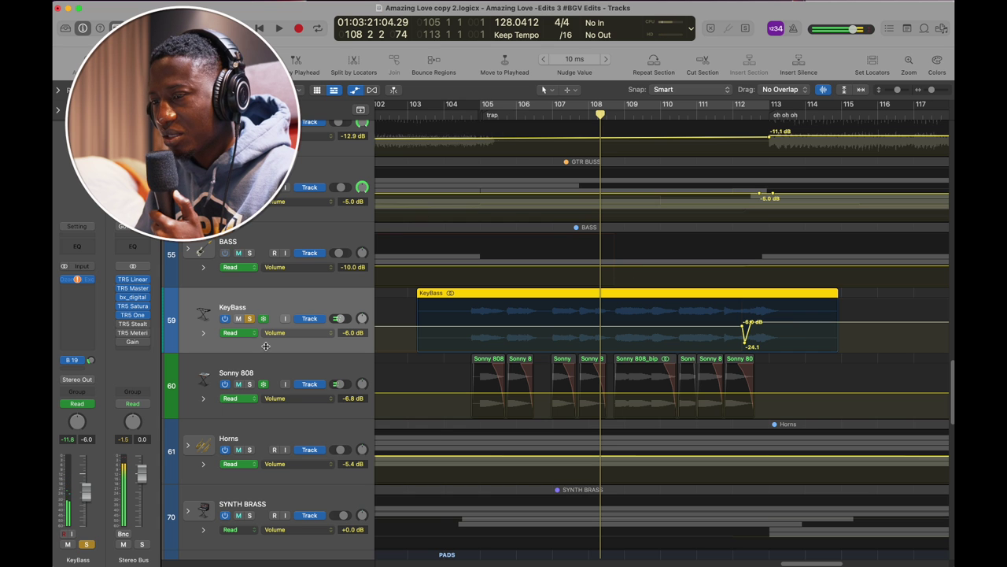
Step: Switch the solo from KeyBass to Sonny 808 and select the Sonny 808 track
{"action": "left_click", "coordinate": [250, 318]}
{"action": "left_click", "coordinate": [250, 384]}
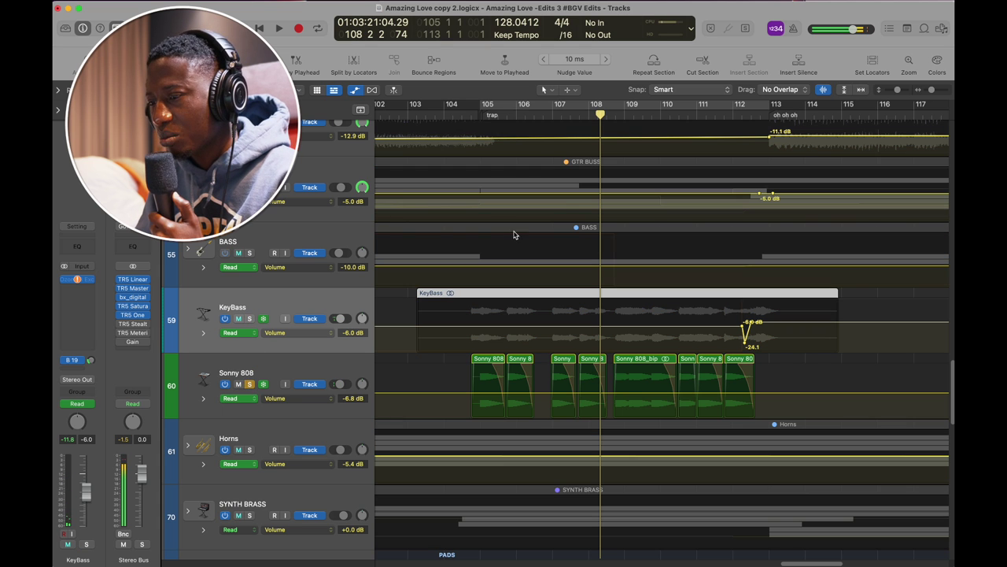
{"action": "left_click", "coordinate": [292, 375]}
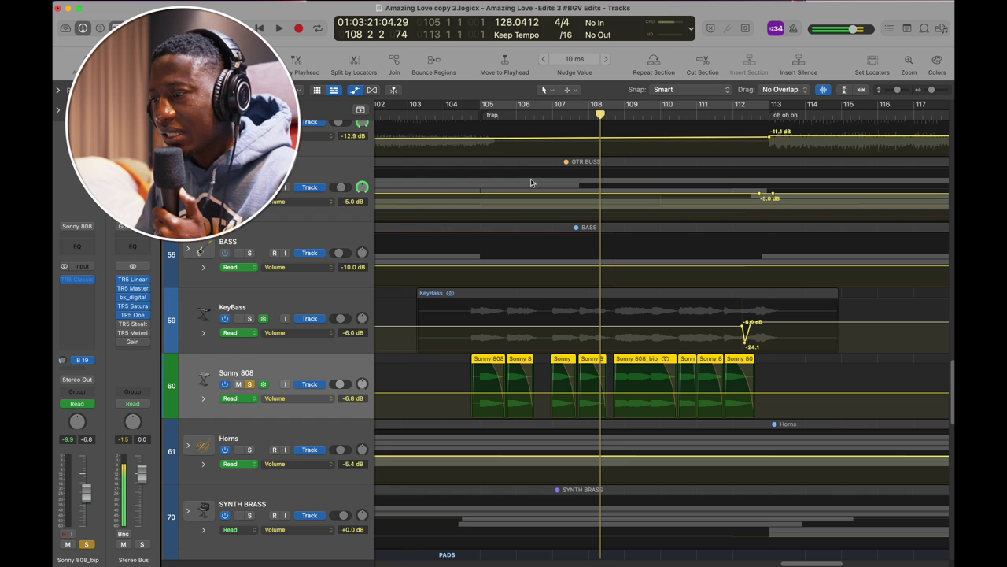
Step: Place the playhead at bar 104, beat 4, play the soloed Sonny 808 regions and stop at about bar 108
{"action": "left_click", "coordinate": [473, 114]}
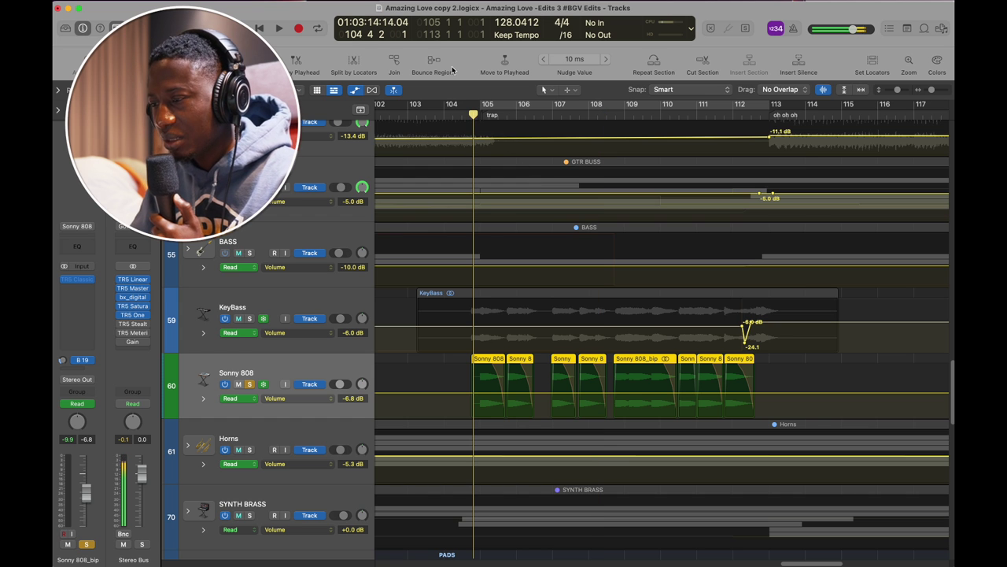
{"action": "key", "text": "space"}
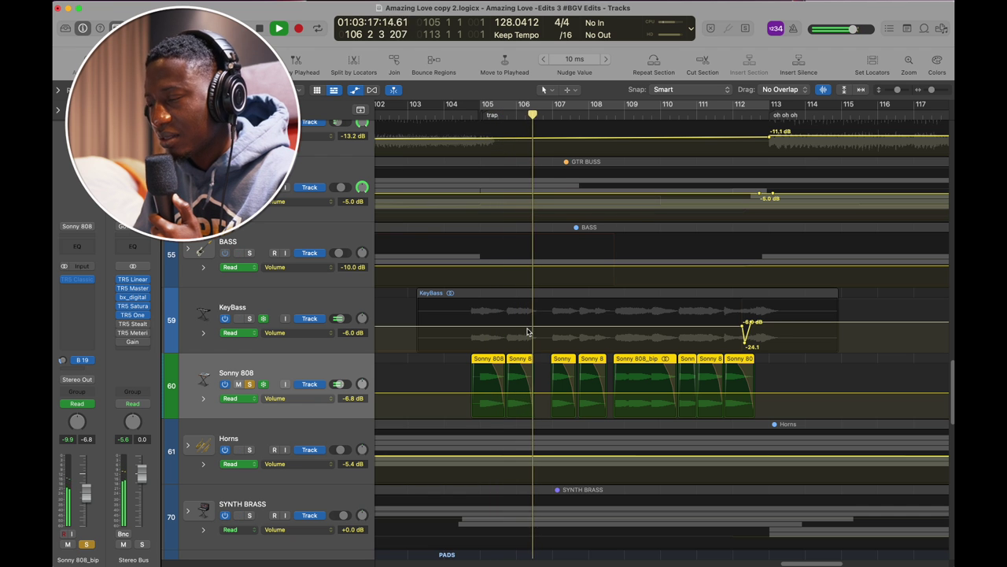
{"action": "scroll", "coordinate": [567, 397], "scroll_direction": "up", "scroll_amount": 5}
{"action": "scroll", "coordinate": [566, 397], "scroll_direction": "right", "scroll_amount": 4}
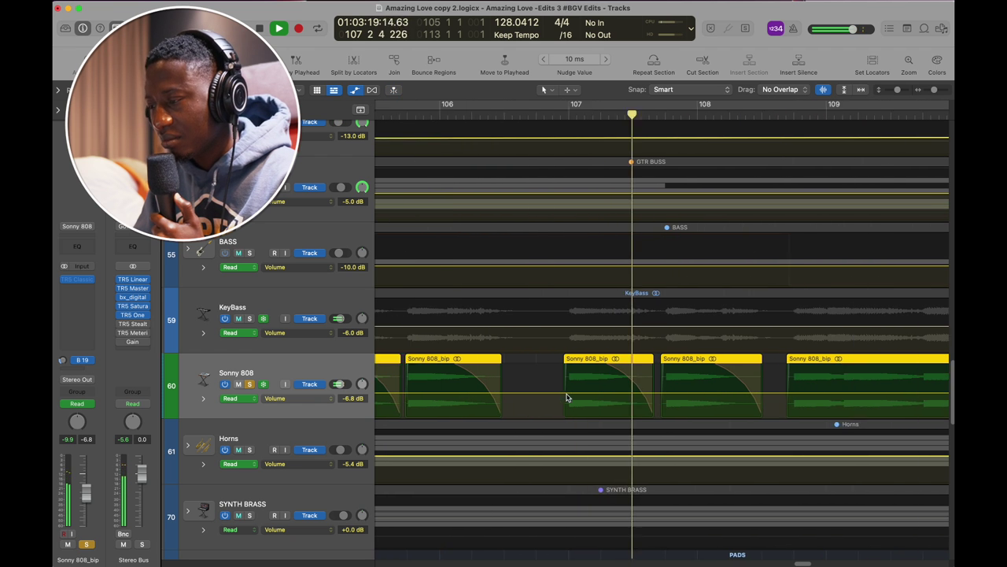
{"action": "key", "text": "space"}
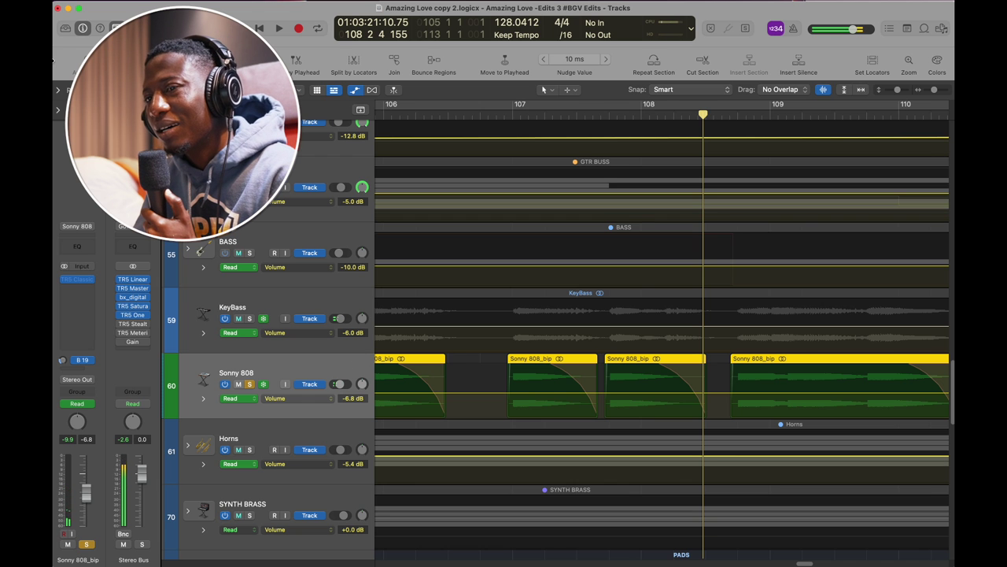
Step: Show the region parameters and select only the Sonny 808 region that begins just before bar 105, beat 4
{"action": "left_click", "coordinate": [56, 89]}
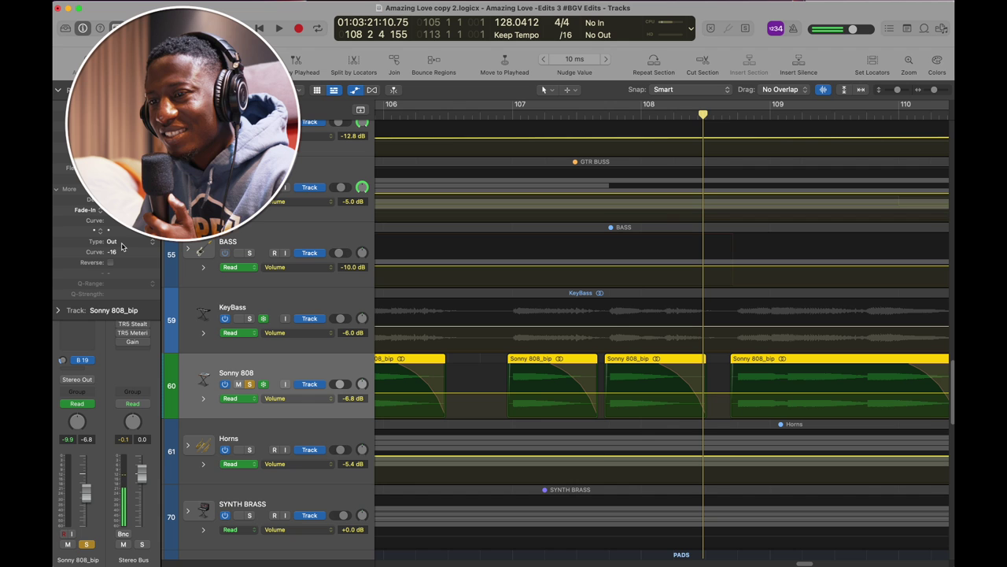
{"action": "left_click", "coordinate": [463, 374]}
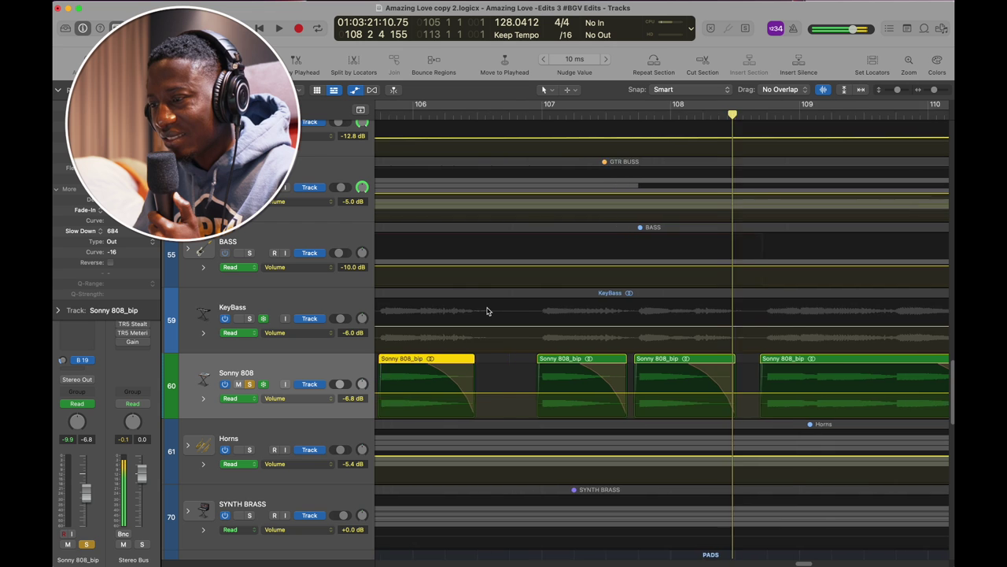
Step: Play the soloed Sonny 808 regions from just before the trap section and stop at about bar 113
{"action": "scroll", "coordinate": [488, 310], "scroll_direction": "left", "scroll_amount": 5}
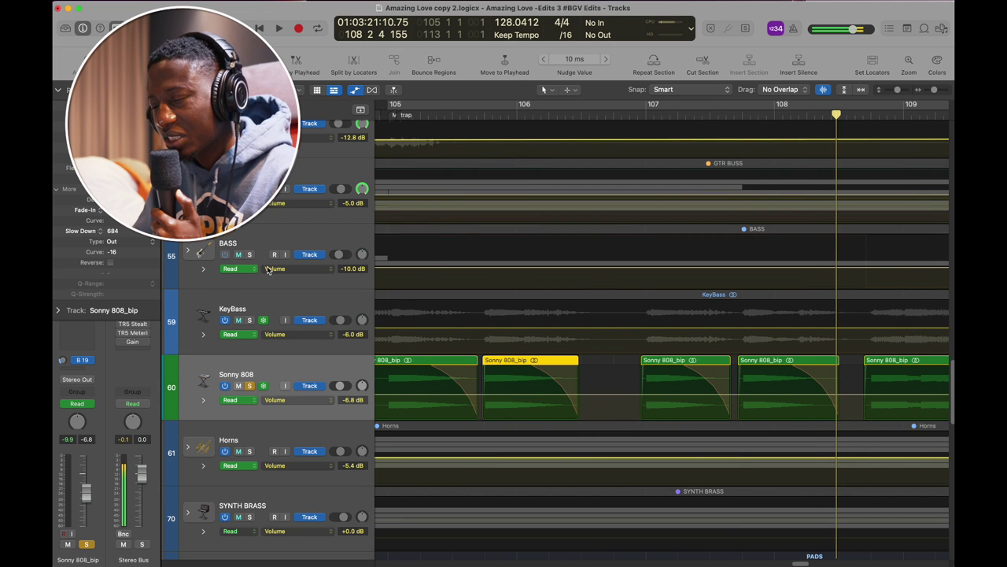
{"action": "scroll", "coordinate": [598, 288], "scroll_direction": "left", "scroll_amount": 3}
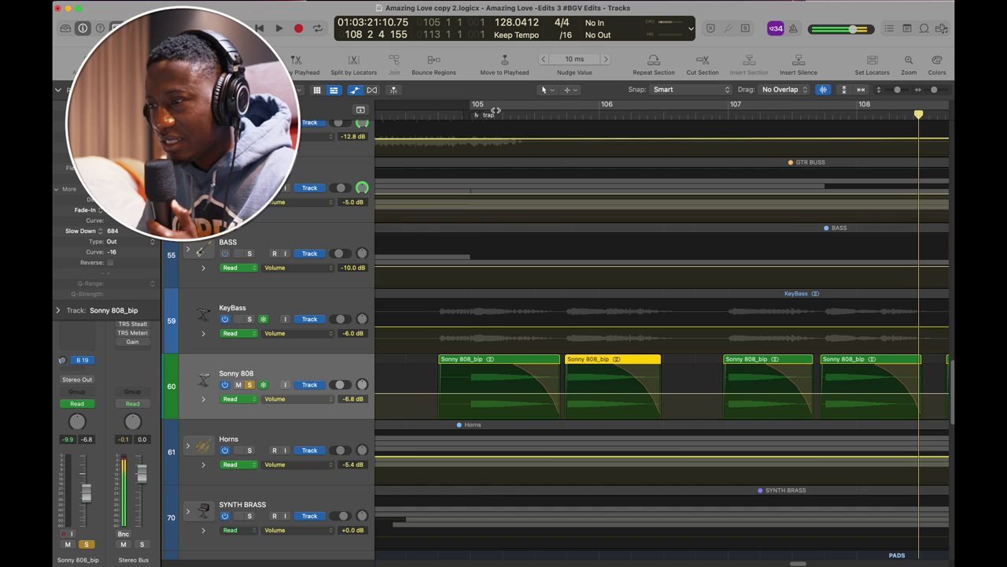
{"action": "left_click", "coordinate": [449, 114]}
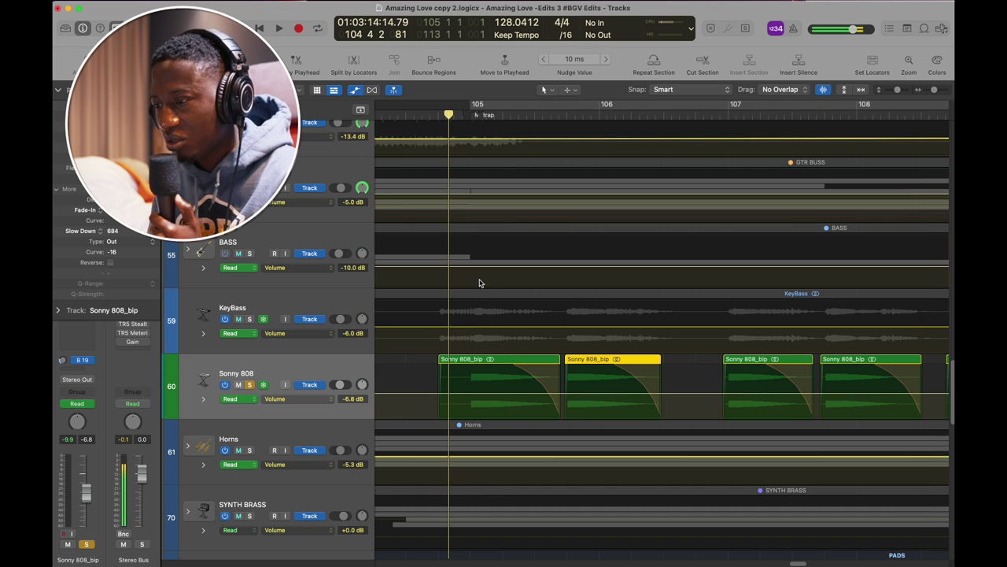
{"action": "key", "text": "space"}
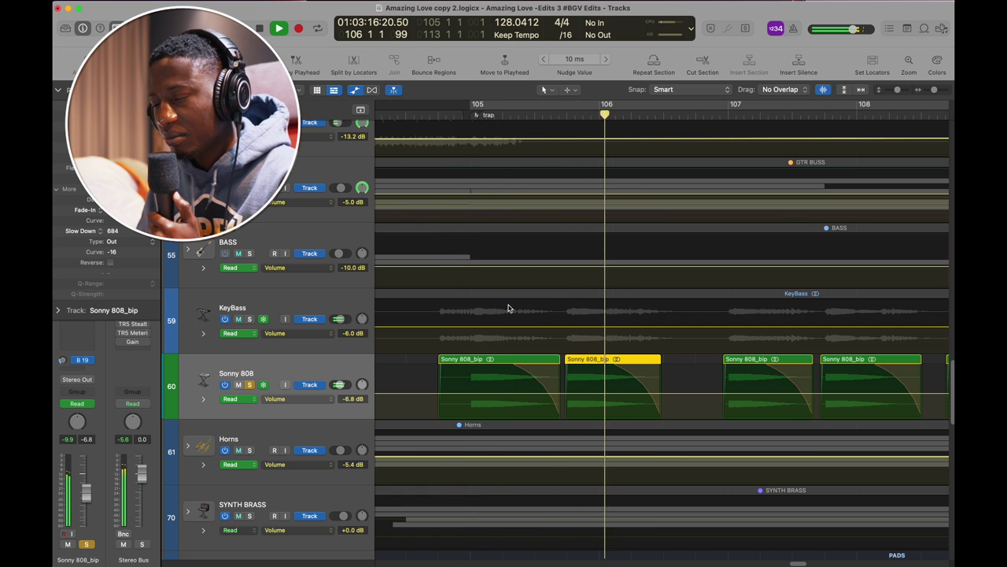
{"action": "scroll", "coordinate": [491, 366], "scroll_direction": "left", "scroll_amount": 5}
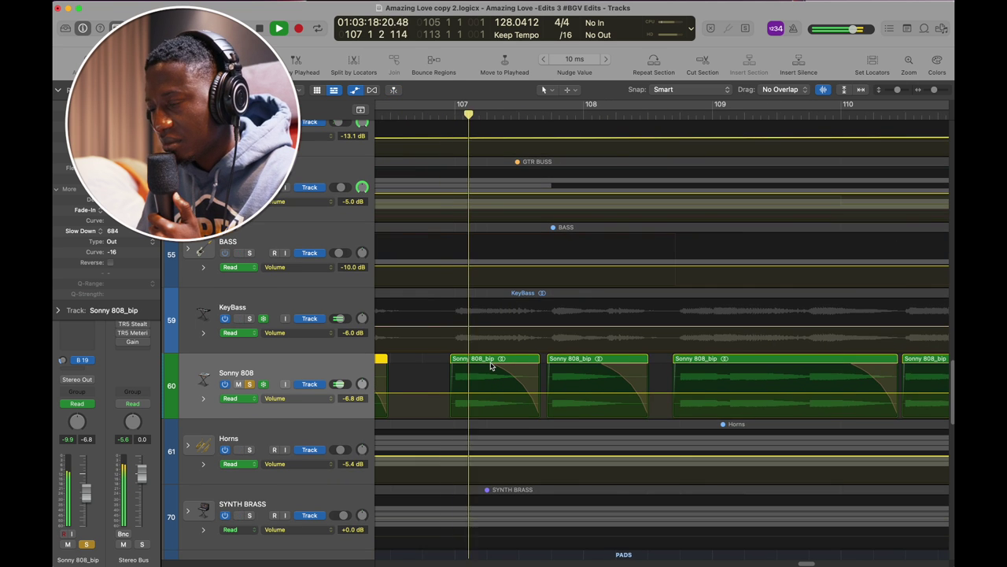
{"action": "scroll", "coordinate": [490, 366], "scroll_direction": "down", "scroll_amount": 2}
{"action": "scroll", "coordinate": [490, 365], "scroll_direction": "left", "scroll_amount": 2}
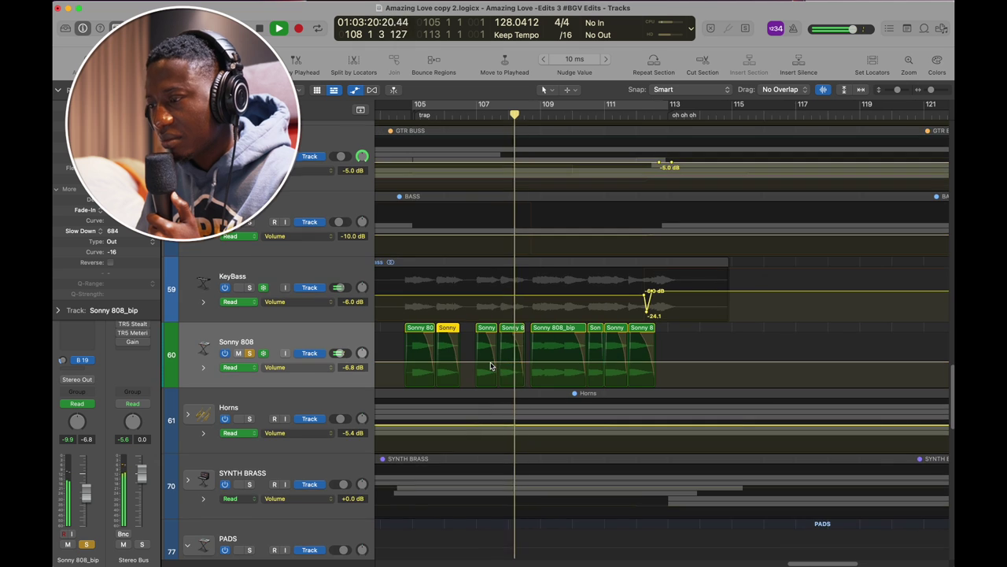
{"action": "scroll", "coordinate": [490, 365], "scroll_direction": "up", "scroll_amount": 10}
{"action": "scroll", "coordinate": [490, 365], "scroll_direction": "up", "scroll_amount": 8}
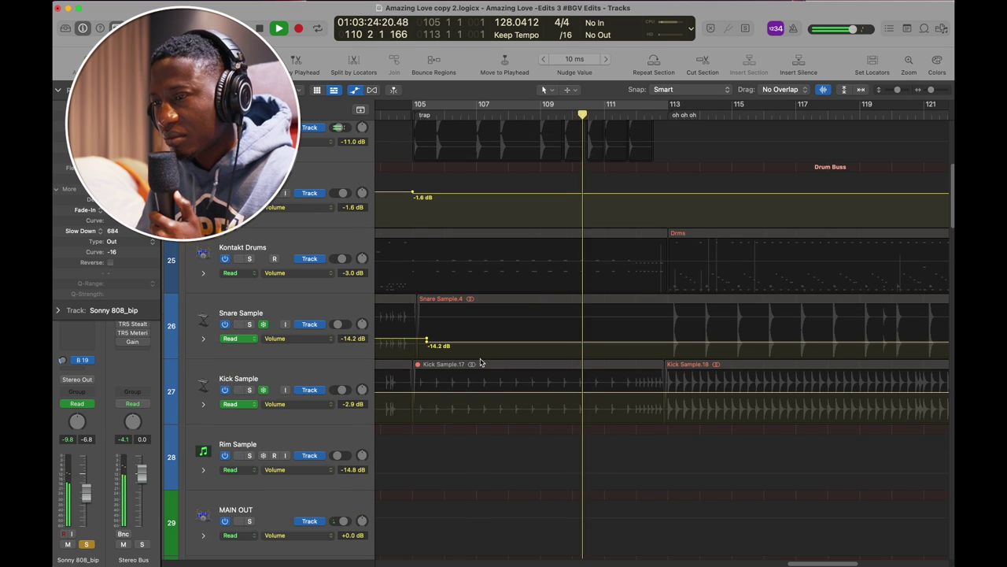
{"action": "scroll", "coordinate": [491, 364], "scroll_direction": "down", "scroll_amount": 10}
{"action": "scroll", "coordinate": [490, 364], "scroll_direction": "up", "scroll_amount": 3}
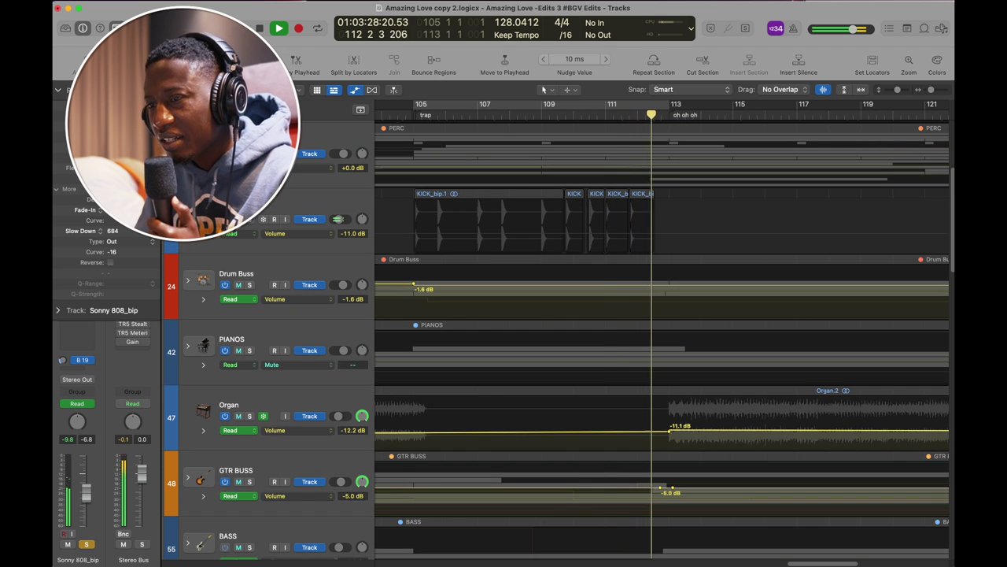
{"action": "key", "text": "space"}
Step: Turn on cycling for bars 105 to 113 and play with PERC and KICK>>> soloed alongside Sonny 808
{"action": "key", "text": "c"}
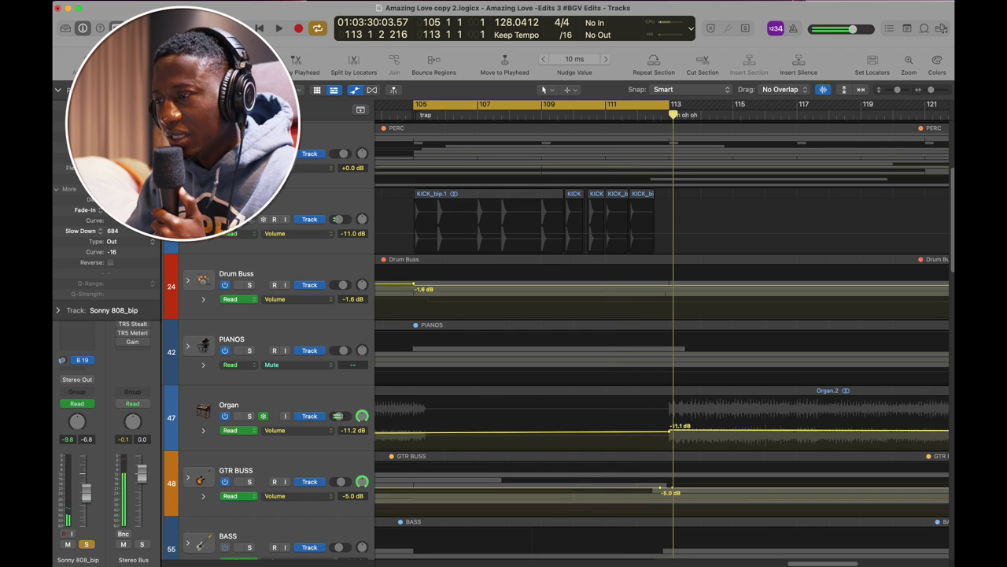
{"action": "left_click", "coordinate": [249, 153]}
{"action": "left_click", "coordinate": [249, 220]}
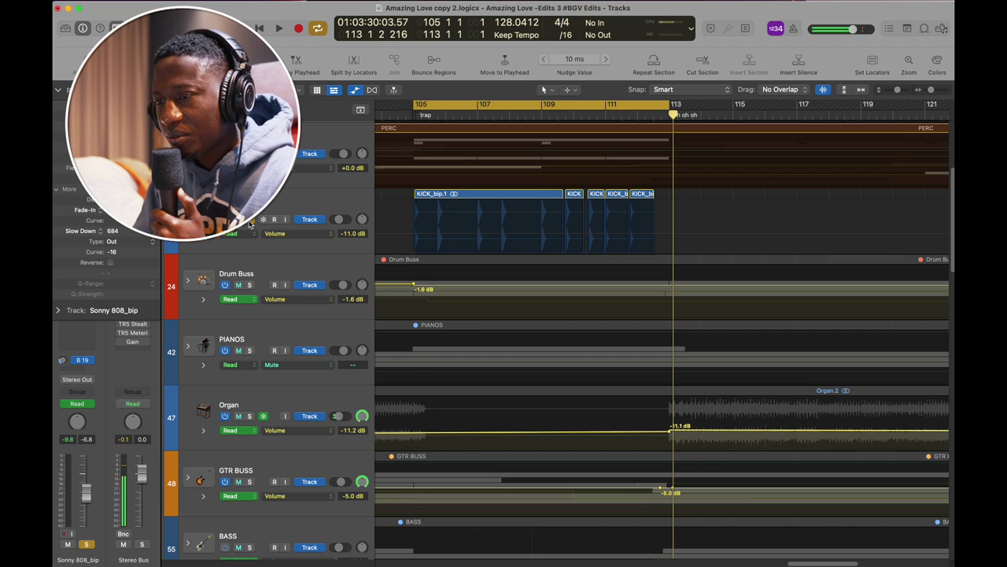
{"action": "key", "text": "space"}
{"action": "scroll", "coordinate": [504, 376], "scroll_direction": "down", "scroll_amount": 8}
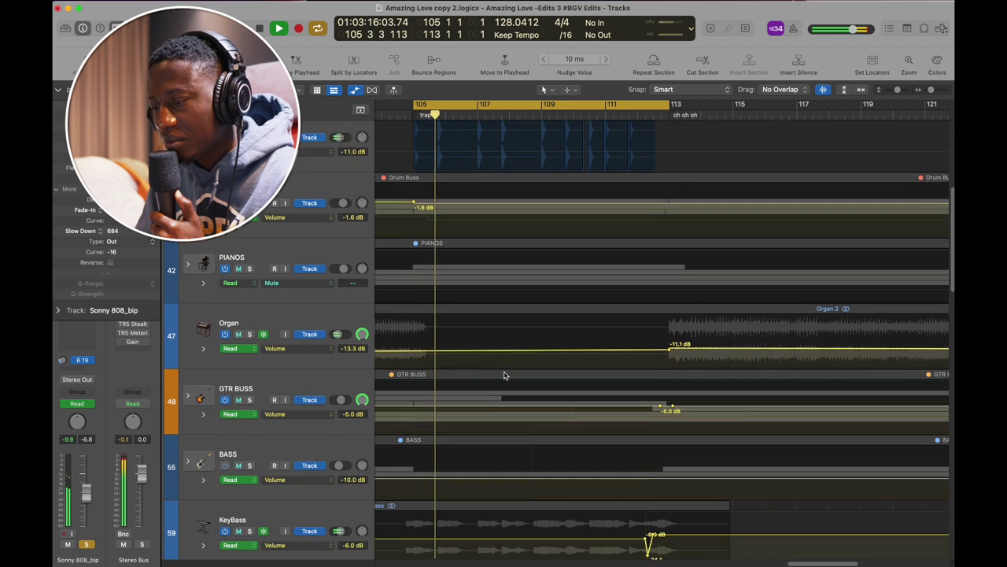
{"action": "scroll", "coordinate": [504, 376], "scroll_direction": "down", "scroll_amount": 1}
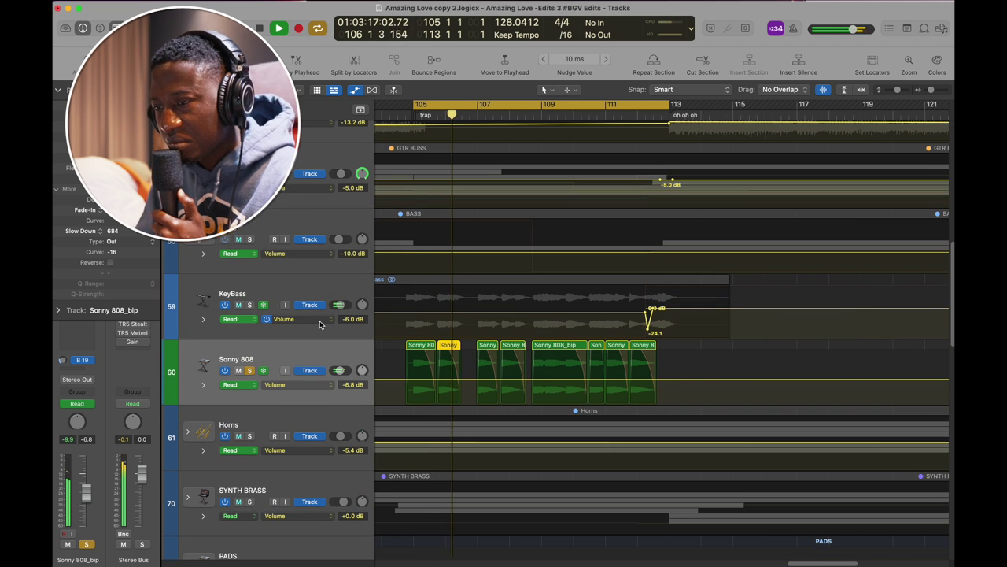
Step: Add KeyBass to the solo, audition the cycled section, stop at about bar 106 and unsolo KeyBass and Sonny 808
{"action": "left_click", "coordinate": [250, 305]}
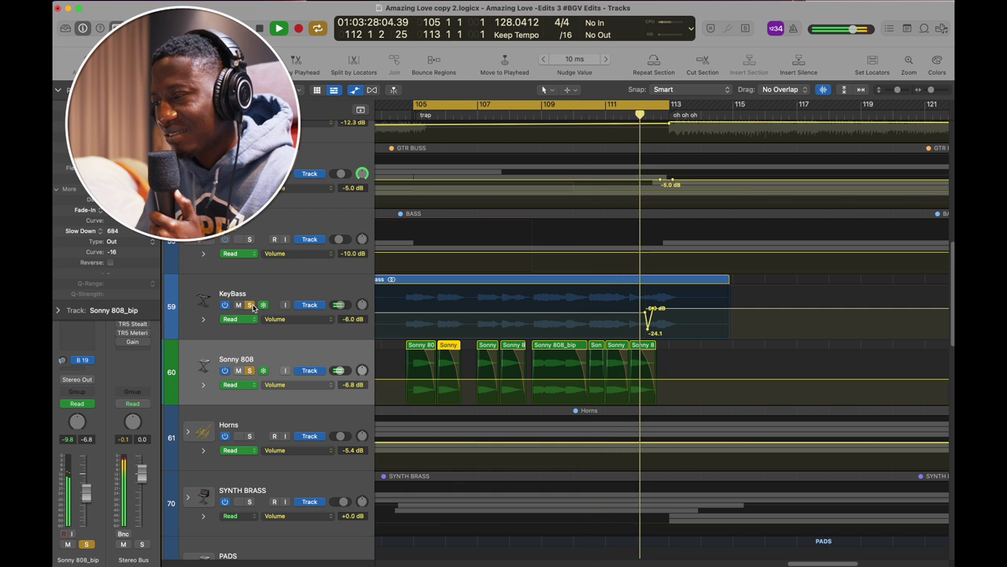
{"action": "scroll", "coordinate": [254, 307], "scroll_direction": "up", "scroll_amount": 1}
{"action": "scroll", "coordinate": [254, 307], "scroll_direction": "up", "scroll_amount": 6}
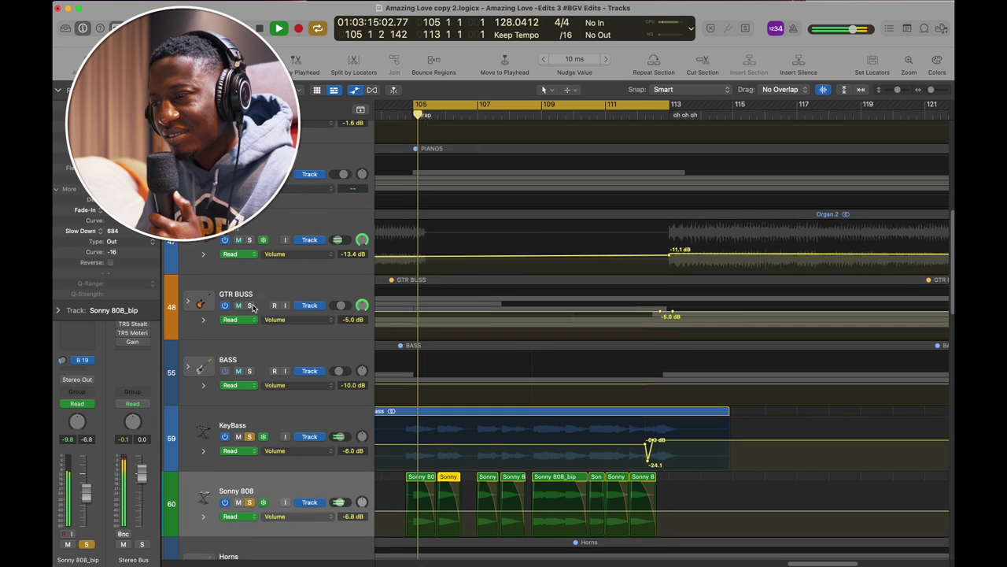
{"action": "key", "text": "space"}
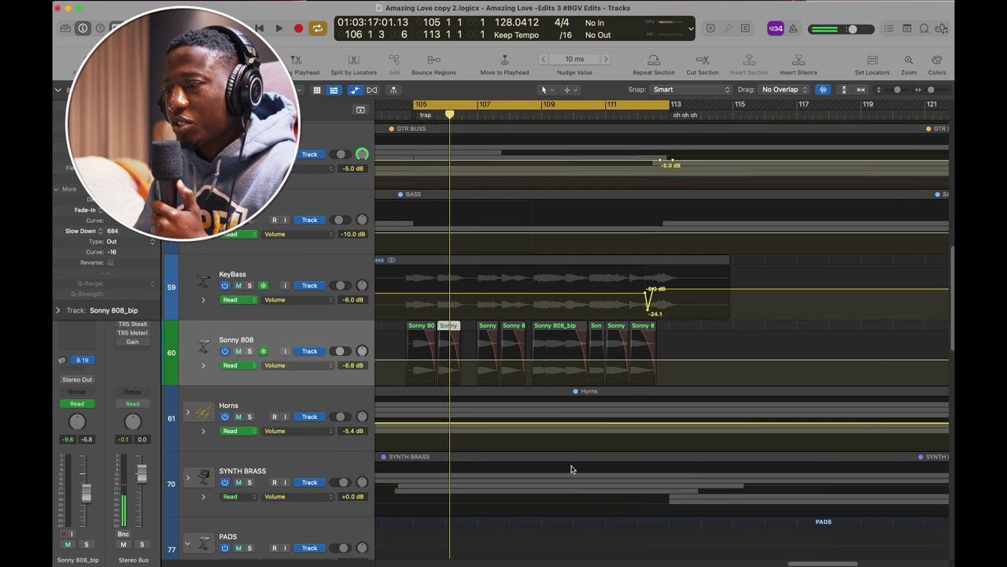
Step: Examine the KICK>>> hit near bar 105, beat 4 up close alongside the KeyBass and Sonny 808 waveforms
{"action": "key", "text": "super+Right"}
{"action": "key", "text": "super+Right"}
{"action": "key", "text": "super+Right"}
{"action": "key", "text": "super+Right"}
{"action": "key", "text": "super+Right"}
{"action": "scroll", "coordinate": [572, 469], "scroll_direction": "left", "scroll_amount": 4}
{"action": "scroll", "coordinate": [572, 469], "scroll_direction": "right", "scroll_amount": 1}
{"action": "scroll", "coordinate": [572, 469], "scroll_direction": "up", "scroll_amount": 12}
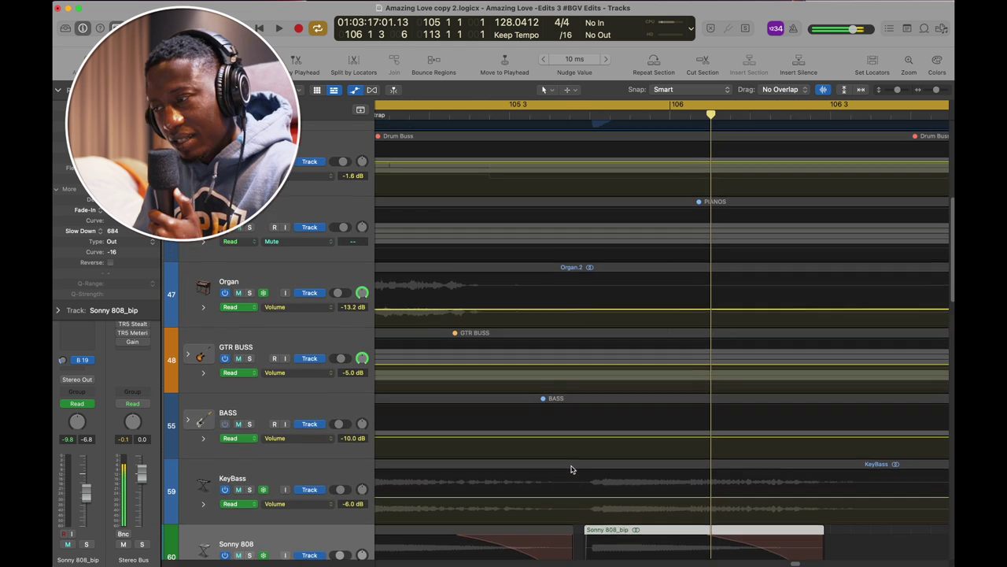
{"action": "scroll", "coordinate": [572, 469], "scroll_direction": "down", "scroll_amount": 6}
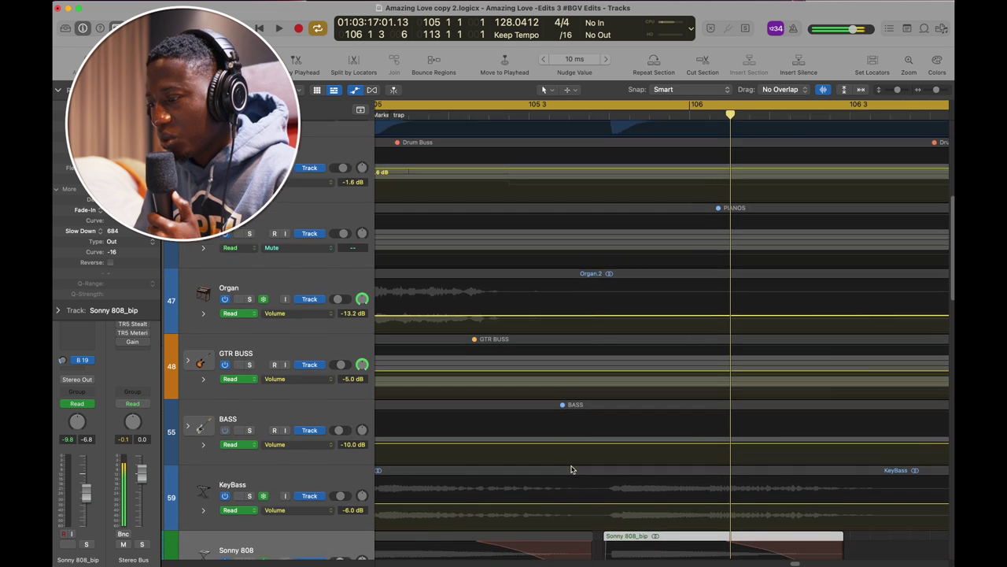
{"action": "scroll", "coordinate": [601, 221], "scroll_direction": "up", "scroll_amount": 9}
{"action": "key", "text": "super+Right"}
{"action": "key", "text": "super+Right"}
{"action": "key", "text": "super+Right"}
{"action": "key", "text": "super+Right"}
{"action": "key", "text": "super+Right"}
{"action": "scroll", "coordinate": [600, 220], "scroll_direction": "left", "scroll_amount": 6}
{"action": "key", "text": "super+Left"}
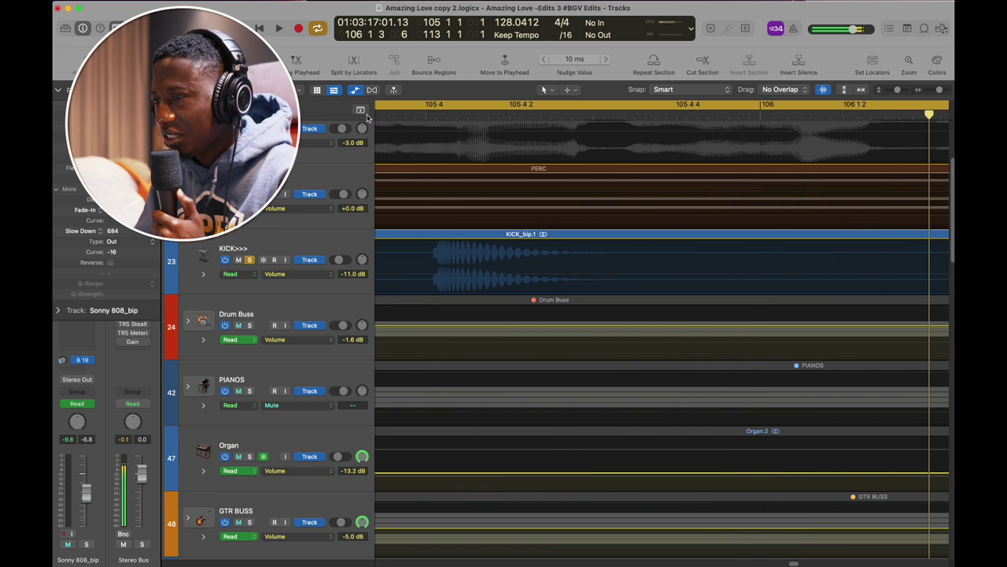
Step: Hide the track automation and examine the Sonny 808 and KeyBass waveforms up close around bars 105 and 106
{"action": "left_click", "coordinate": [356, 90]}
{"action": "key", "text": "super+Left"}
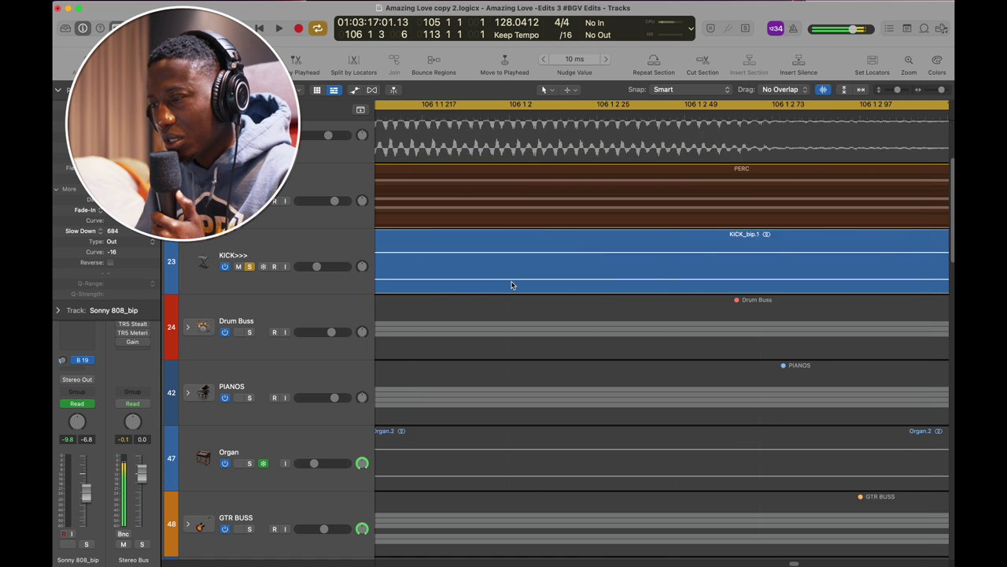
{"action": "scroll", "coordinate": [585, 291], "scroll_direction": "down", "scroll_amount": 15}
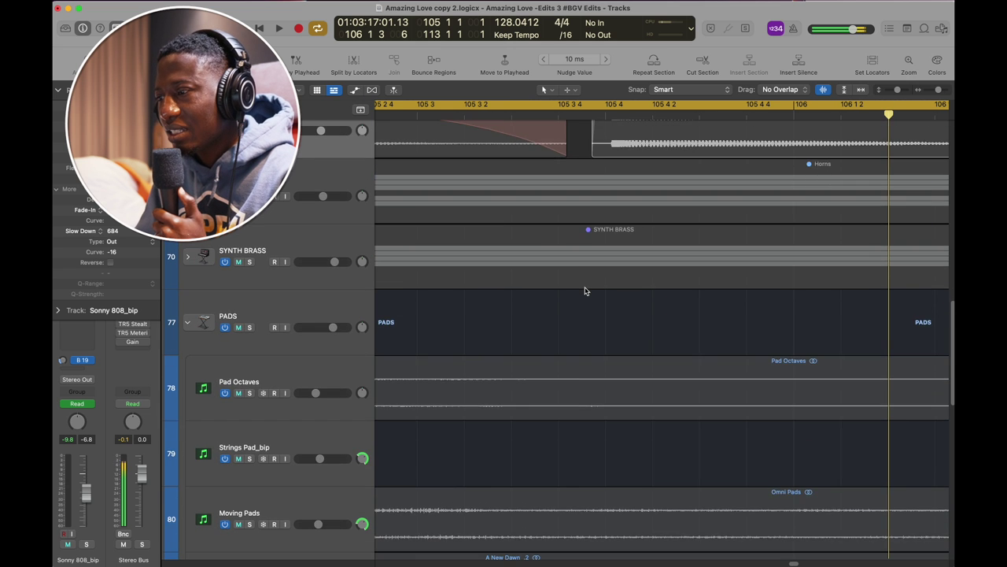
{"action": "key", "text": "super+Left"}
{"action": "scroll", "coordinate": [585, 291], "scroll_direction": "up", "scroll_amount": 3}
{"action": "key", "text": "super+Right"}
{"action": "key", "text": "super+Right"}
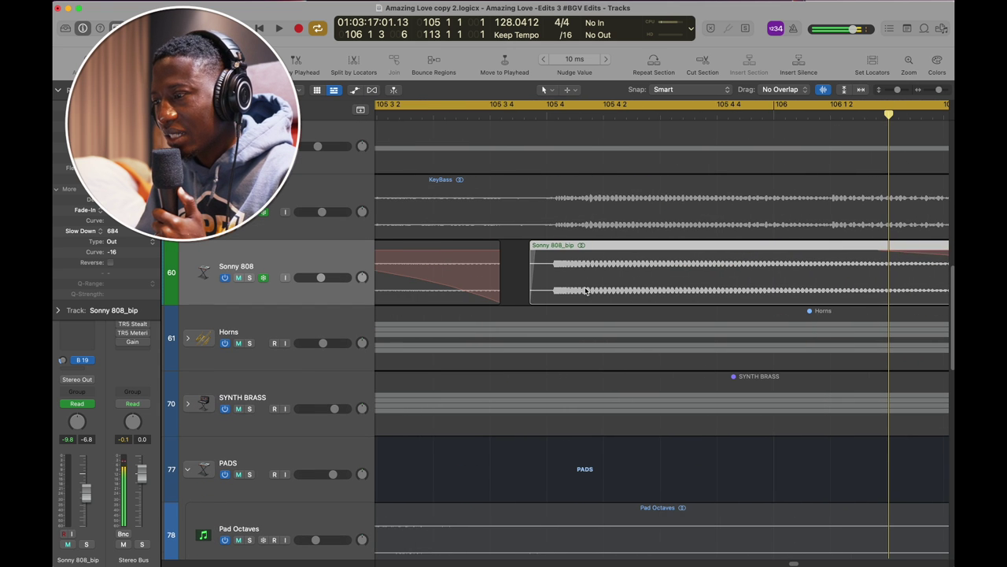
{"action": "key", "text": "super+Right"}
{"action": "key", "text": "super+Right"}
{"action": "key", "text": "super+Right"}
{"action": "key", "text": "super+Right"}
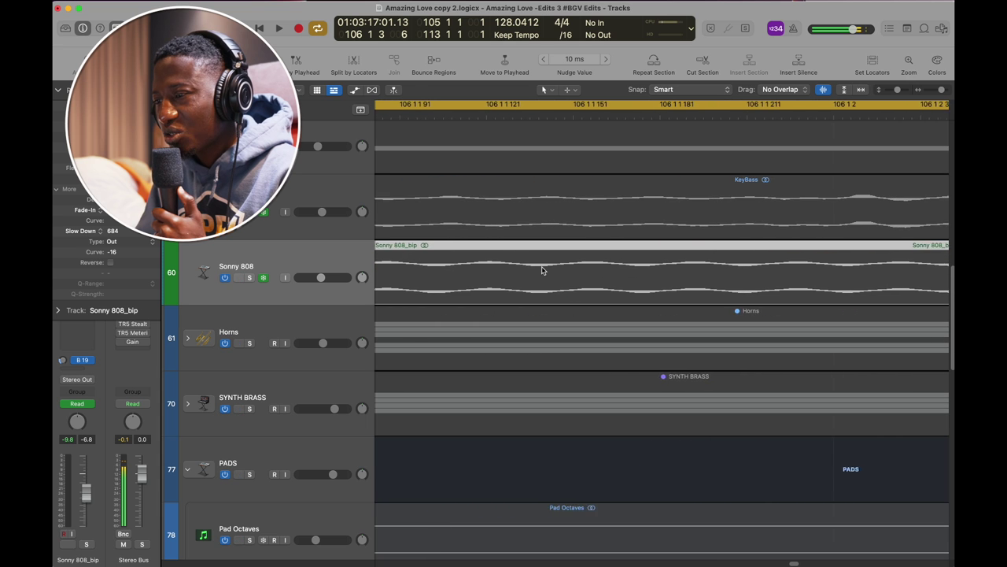
{"action": "key", "text": "super+Left"}
{"action": "key", "text": "super+Left"}
{"action": "key", "text": "super+Left"}
{"action": "key", "text": "super+Left"}
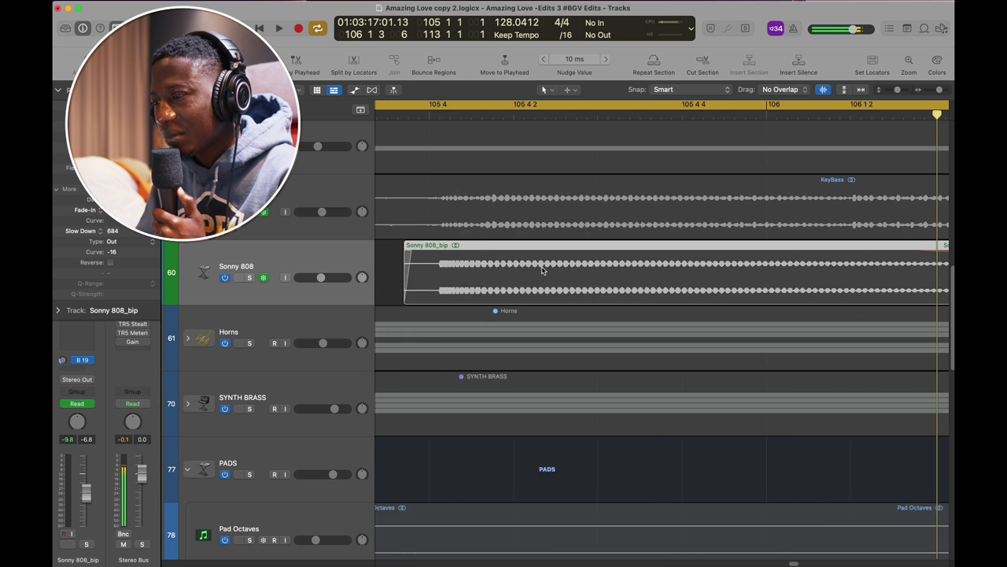
Step: Return to the KICK>>> track and examine its hits between bars 105 and 106
{"action": "scroll", "coordinate": [542, 270], "scroll_direction": "up", "scroll_amount": 15}
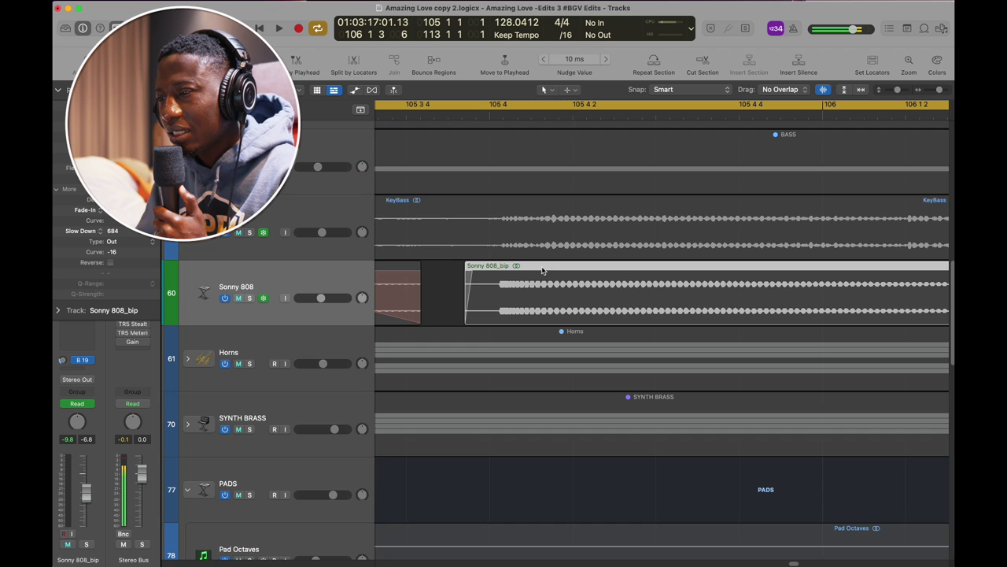
{"action": "scroll", "coordinate": [542, 270], "scroll_direction": "down", "scroll_amount": 3}
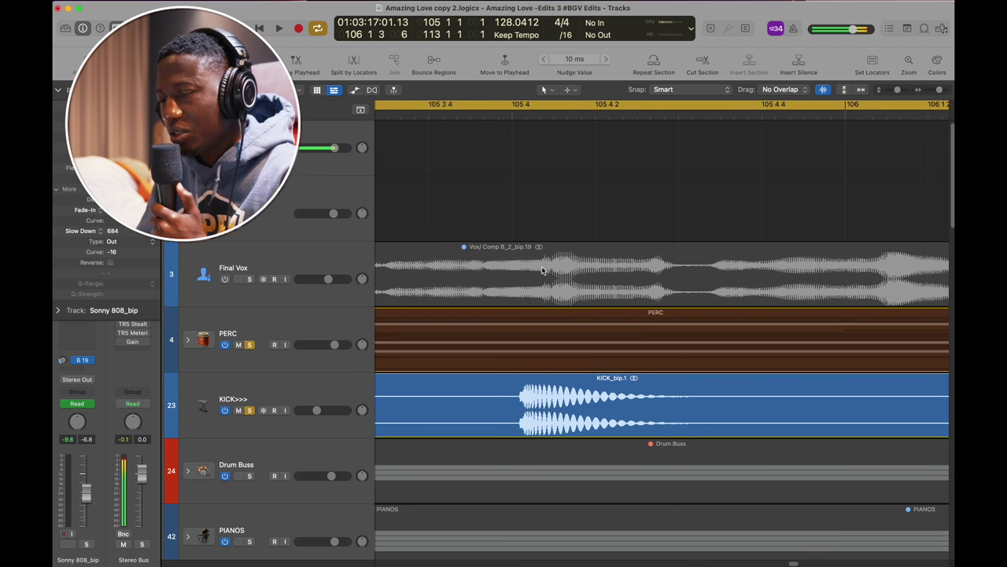
{"action": "key", "text": "super+Left"}
{"action": "key", "text": "super+Left"}
{"action": "key", "text": "super+Left"}
{"action": "key", "text": "super+Left"}
{"action": "key", "text": "super+Left"}
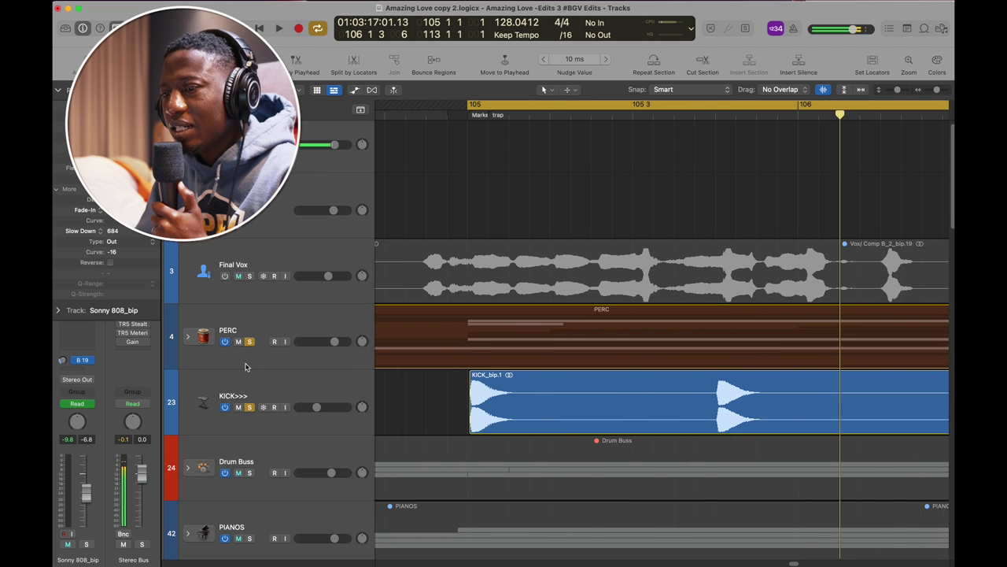
Step: Solo PIANOS together with PERC and KICK>>>, play the cycled trap section and stop at about bar 110
{"action": "scroll", "coordinate": [276, 471], "scroll_direction": "down", "scroll_amount": 3}
{"action": "left_click", "coordinate": [250, 459]}
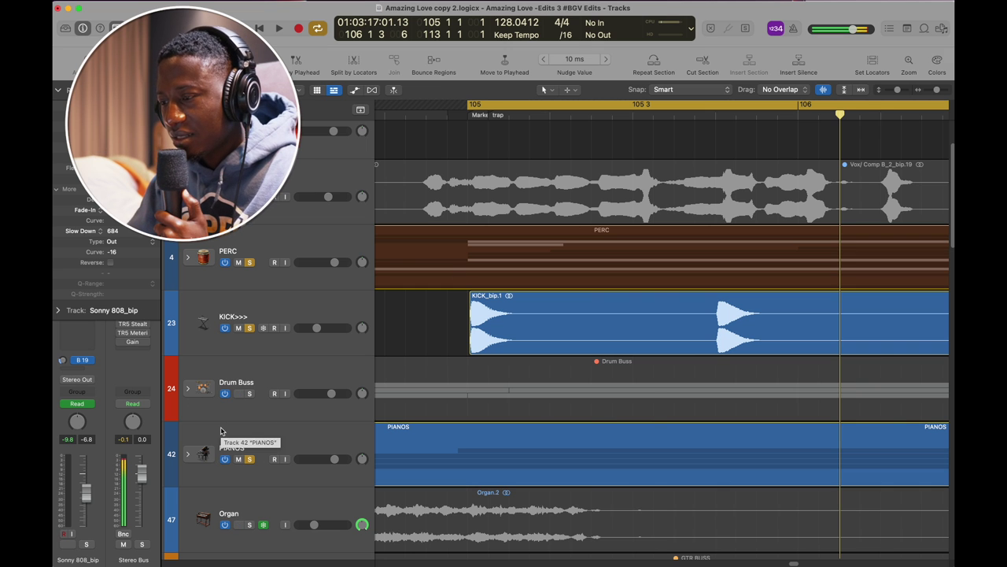
{"action": "key", "text": "space"}
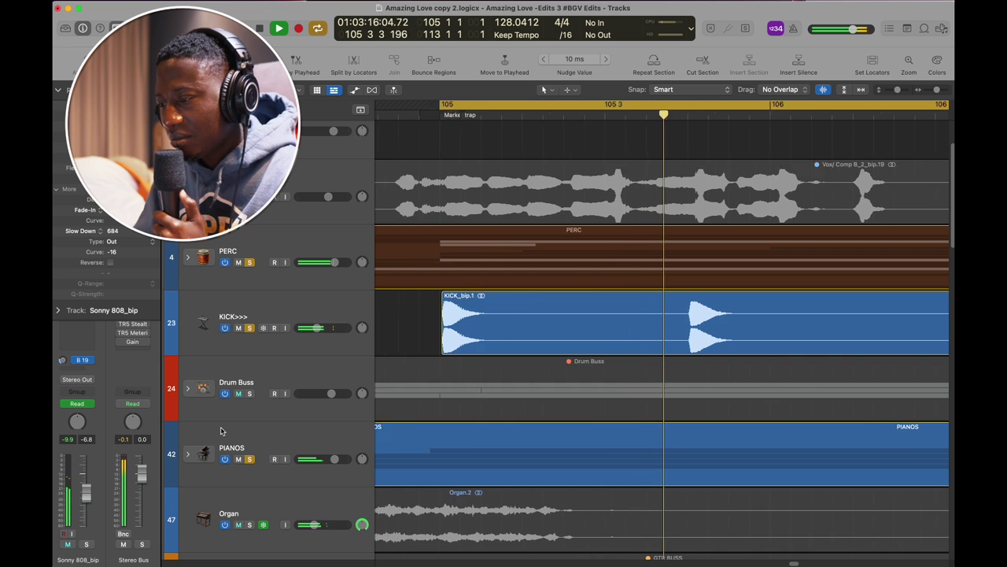
{"action": "scroll", "coordinate": [221, 430], "scroll_direction": "down", "scroll_amount": 10}
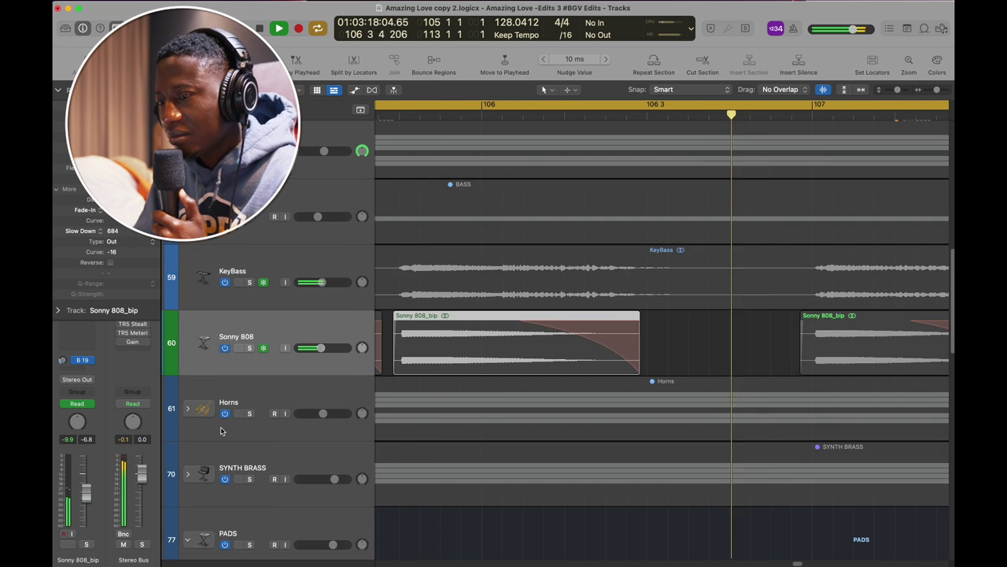
{"action": "scroll", "coordinate": [220, 431], "scroll_direction": "up", "scroll_amount": 10}
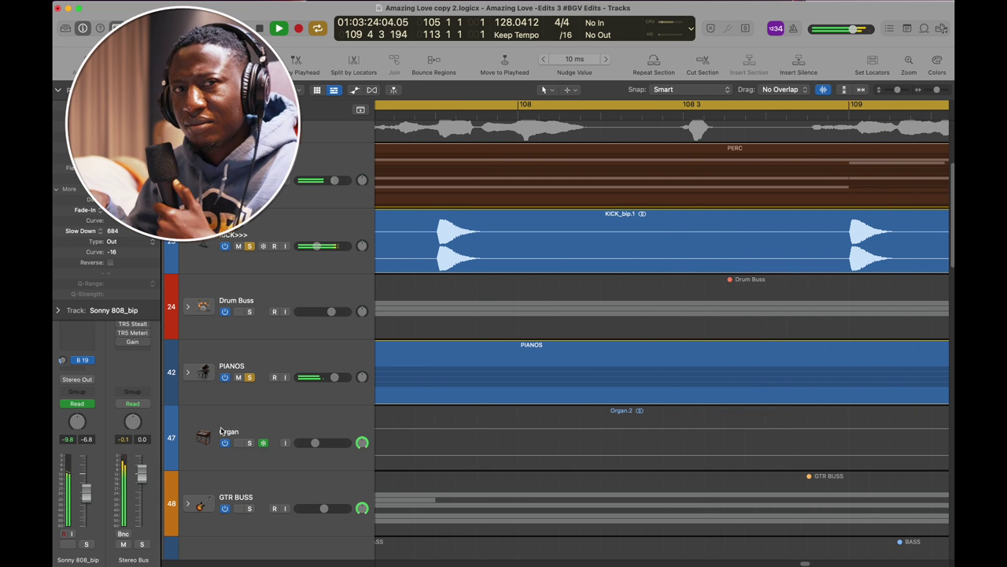
{"action": "key", "text": "space"}
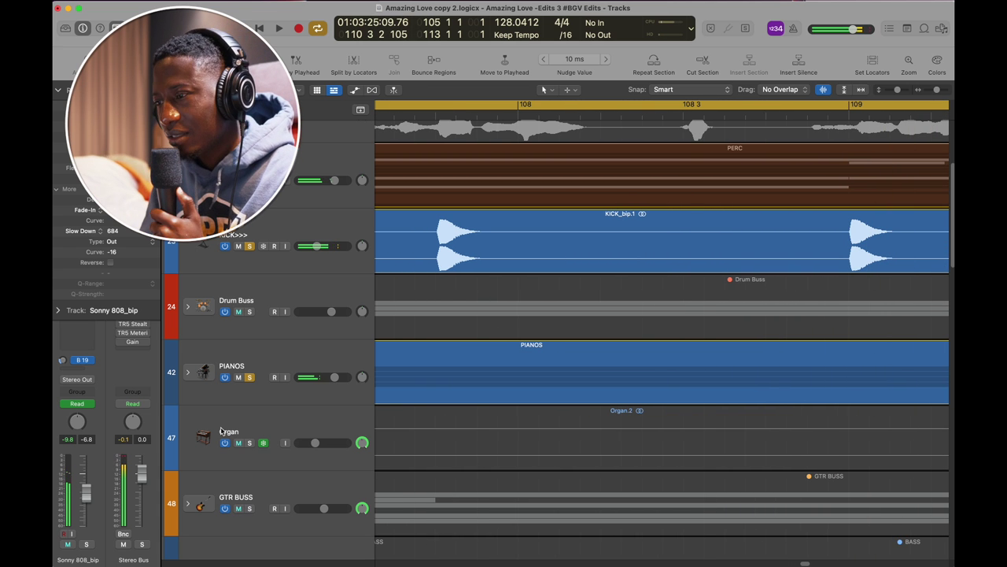
Step: Play the soloed PERC, KICK>>> and PIANOS again from about the middle of bar 108
{"action": "scroll", "coordinate": [561, 192], "scroll_direction": "down", "scroll_amount": 5}
{"action": "scroll", "coordinate": [562, 192], "scroll_direction": "right", "scroll_amount": 2}
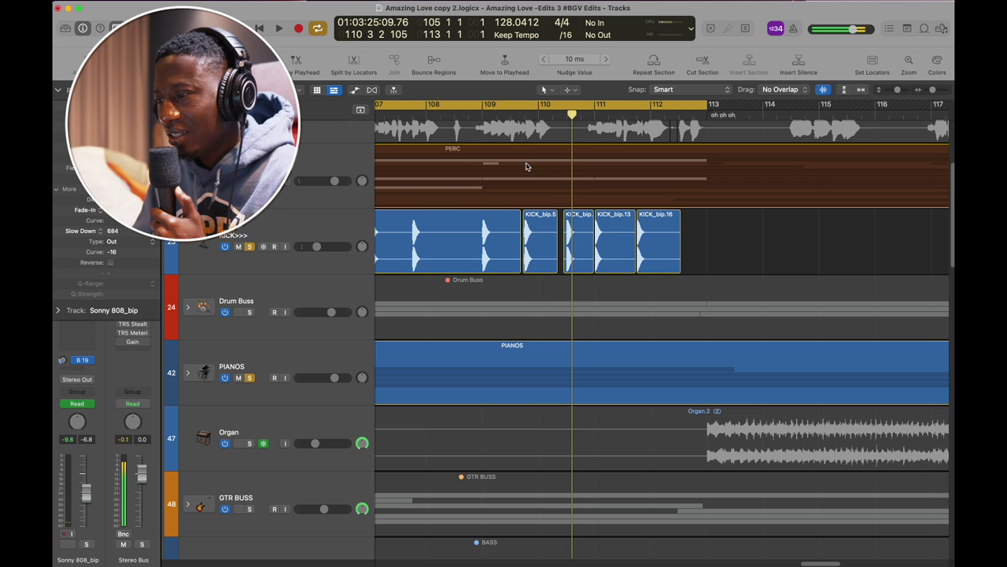
{"action": "double_click", "coordinate": [488, 114]}
{"action": "left_click", "coordinate": [633, 115]}
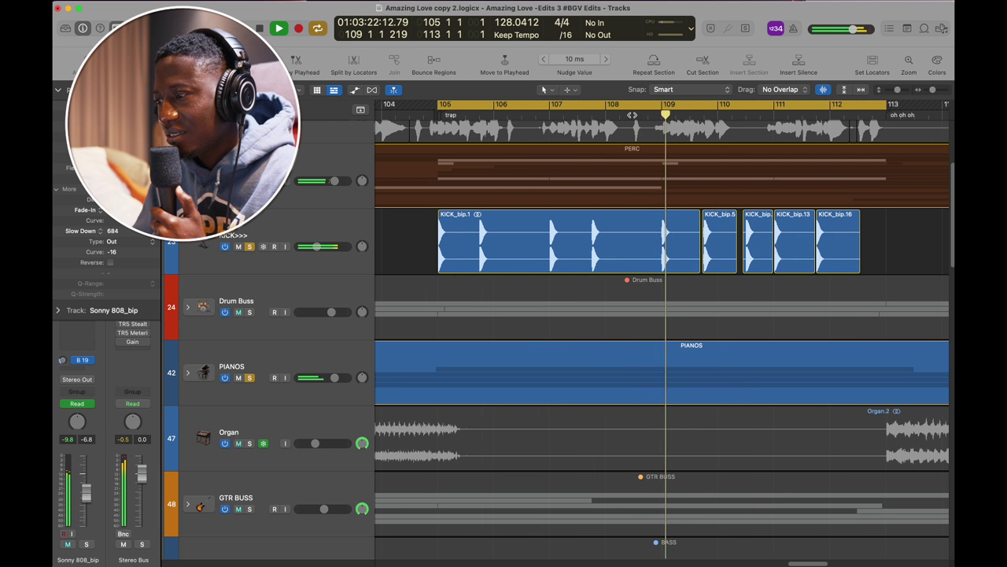
Step: Stop playback in bar 109 and look over the tracks from PIANOS down to KeyBass, Sonny 808 and Horns
{"action": "key", "text": "space"}
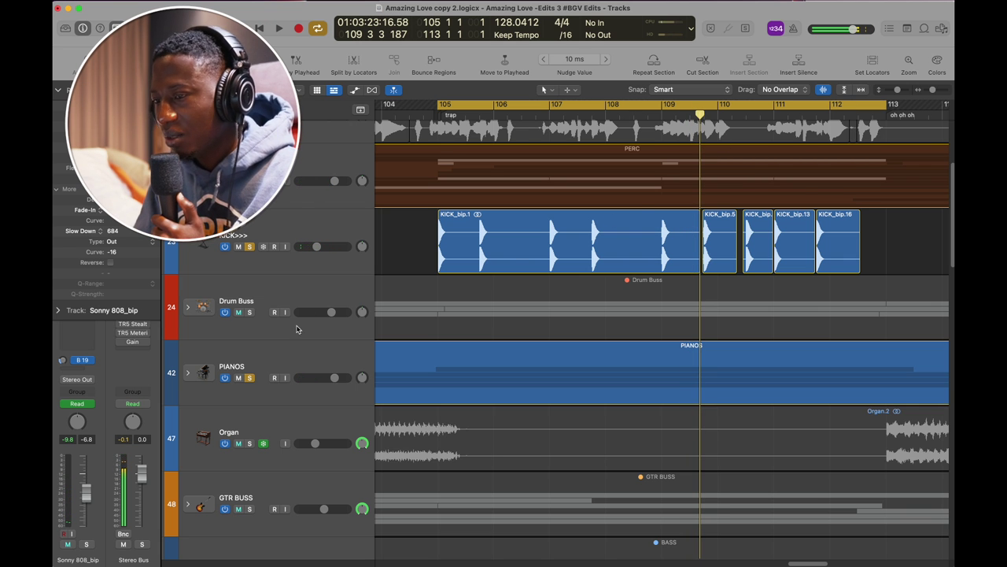
{"action": "scroll", "coordinate": [507, 362], "scroll_direction": "down", "scroll_amount": 5}
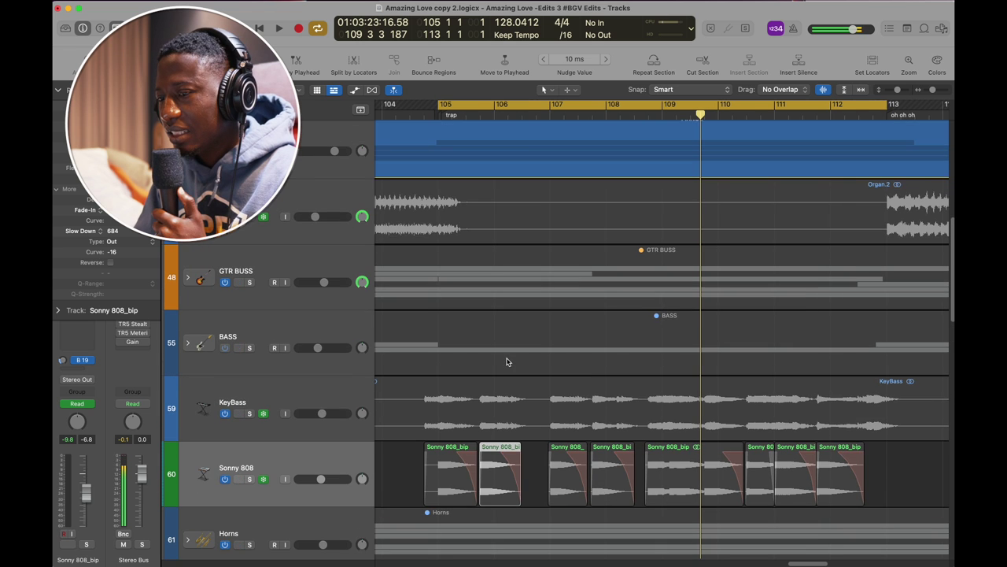
{"action": "scroll", "coordinate": [494, 392], "scroll_direction": "up", "scroll_amount": 2}
{"action": "scroll", "coordinate": [504, 425], "scroll_direction": "down", "scroll_amount": 1}
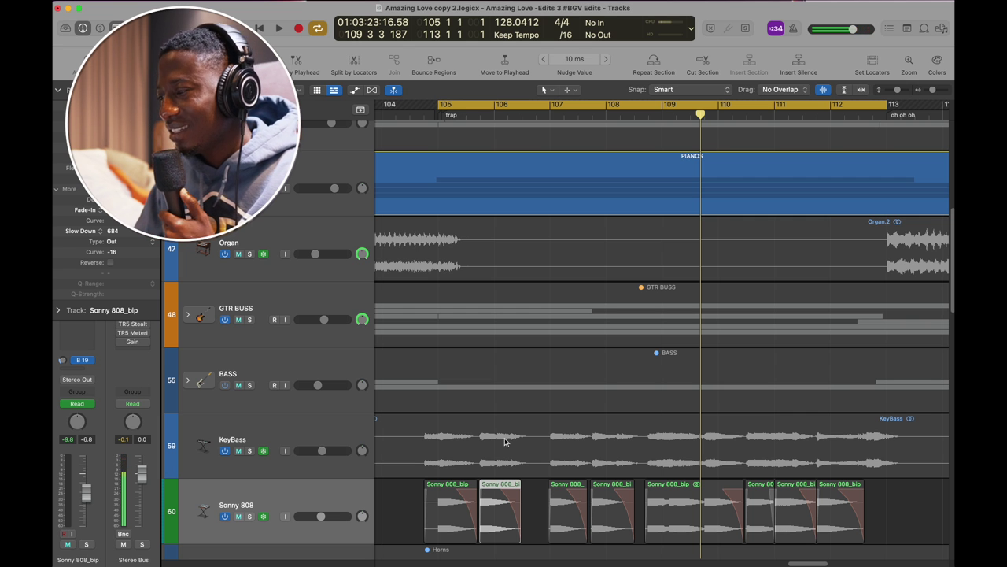
{"action": "scroll", "coordinate": [505, 442], "scroll_direction": "down", "scroll_amount": 3}
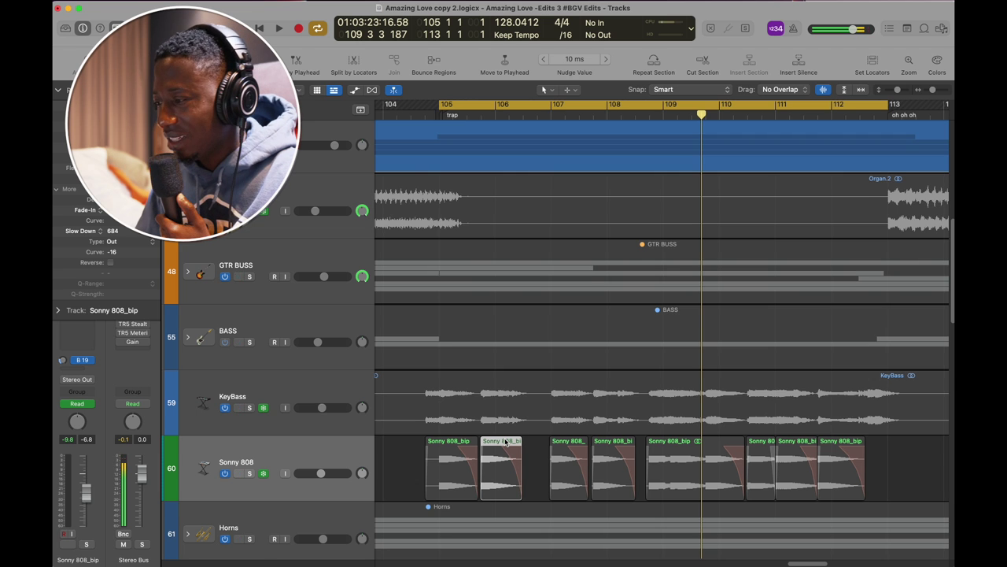
{"action": "scroll", "coordinate": [506, 441], "scroll_direction": "down", "scroll_amount": 6}
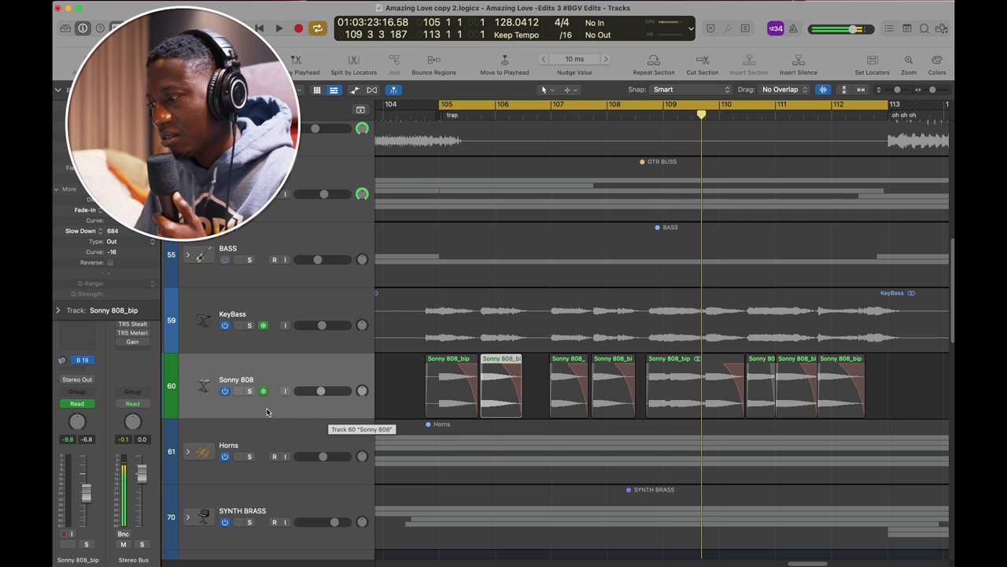
Step: Expand the Horns track stack to show its brass subtracks, soloing the stack briefly and clearing the solo again
{"action": "left_click", "coordinate": [268, 441]}
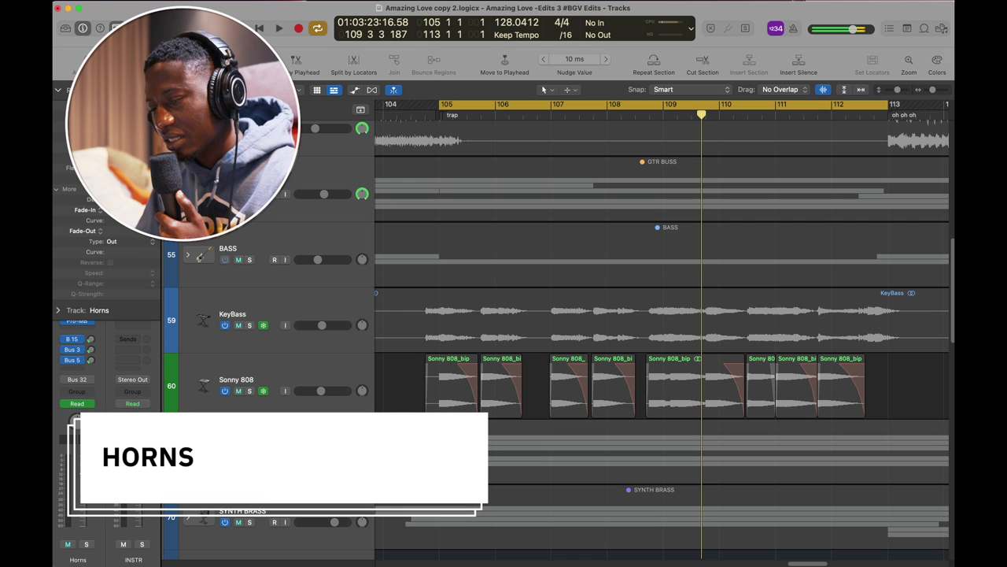
{"action": "key", "text": "s"}
{"action": "left_click", "coordinate": [189, 451]}
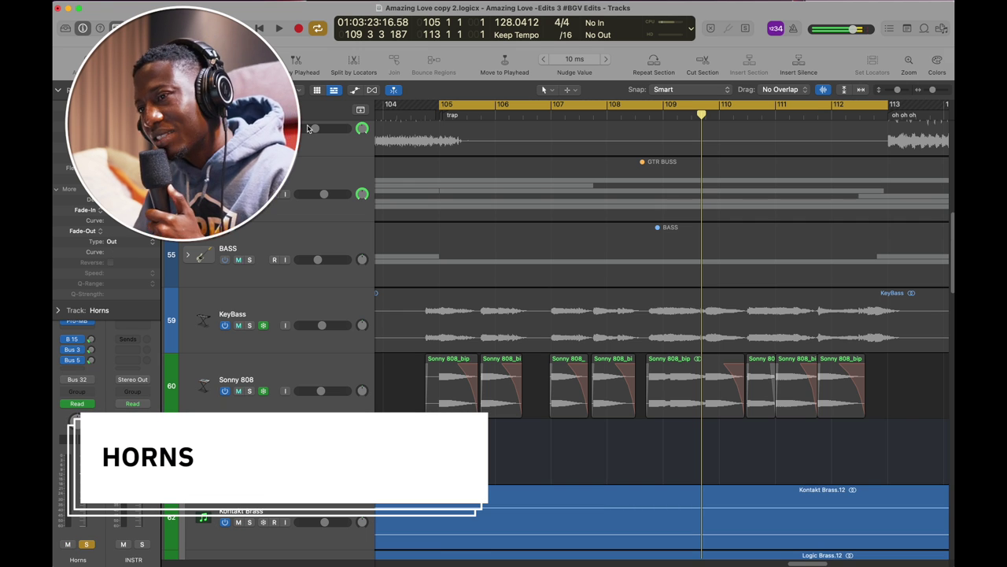
{"action": "key", "text": "s"}
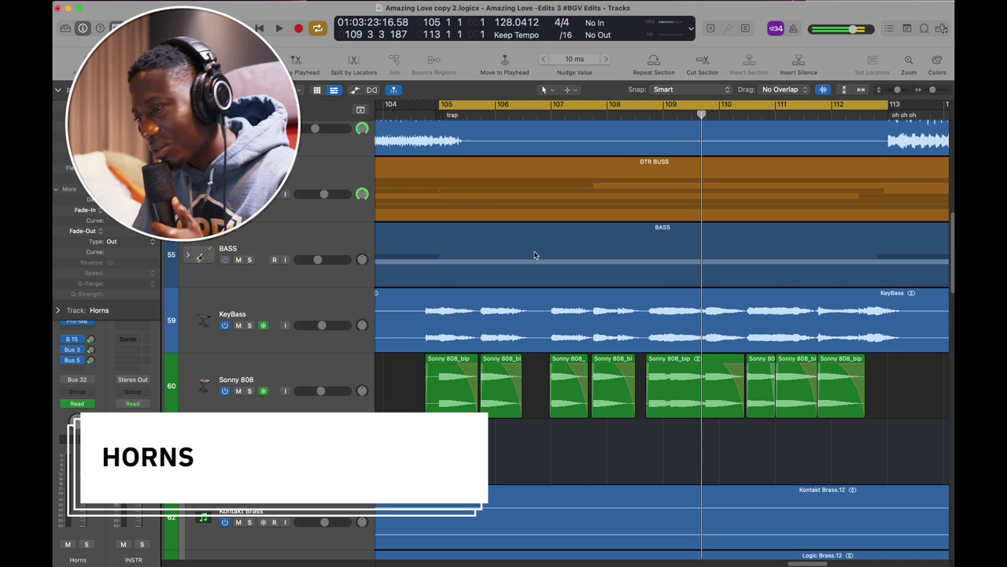
Step: Survey the Kontakt Brass, Logic Brass, Orch Brass and Brass Falls_1 regions across the arrangement from its start
{"action": "scroll", "coordinate": [534, 255], "scroll_direction": "down", "scroll_amount": 4}
{"action": "scroll", "coordinate": [534, 255], "scroll_direction": "left", "scroll_amount": 8}
{"action": "key", "text": "super+Left"}
{"action": "key", "text": "super+Left"}
{"action": "key", "text": "super+Left"}
{"action": "key", "text": "super+Left"}
{"action": "key", "text": "super+Left"}
{"action": "key", "text": "super+Left"}
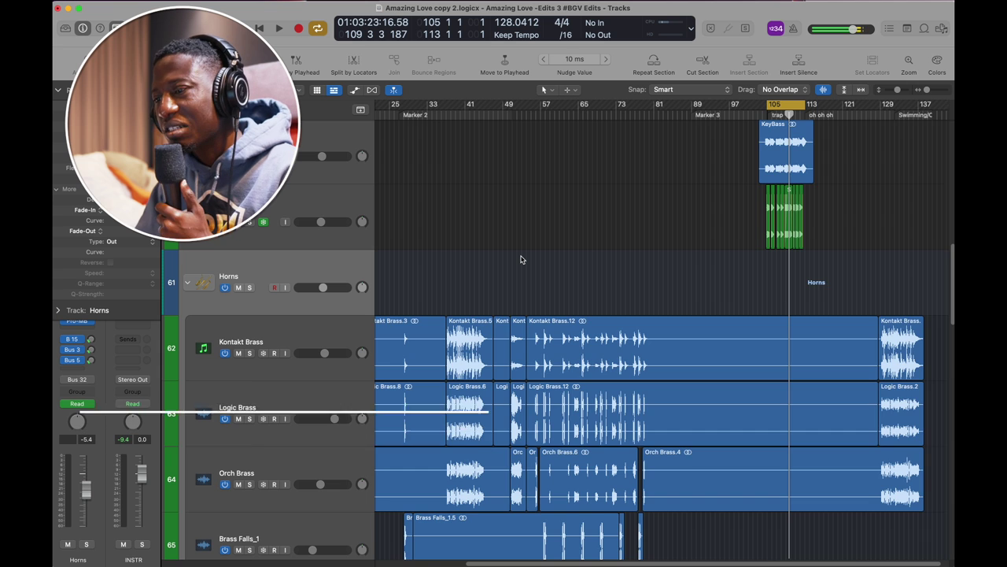
{"action": "scroll", "coordinate": [520, 260], "scroll_direction": "left", "scroll_amount": 5}
{"action": "scroll", "coordinate": [520, 259], "scroll_direction": "down", "scroll_amount": 1}
{"action": "scroll", "coordinate": [520, 260], "scroll_direction": "down", "scroll_amount": 1}
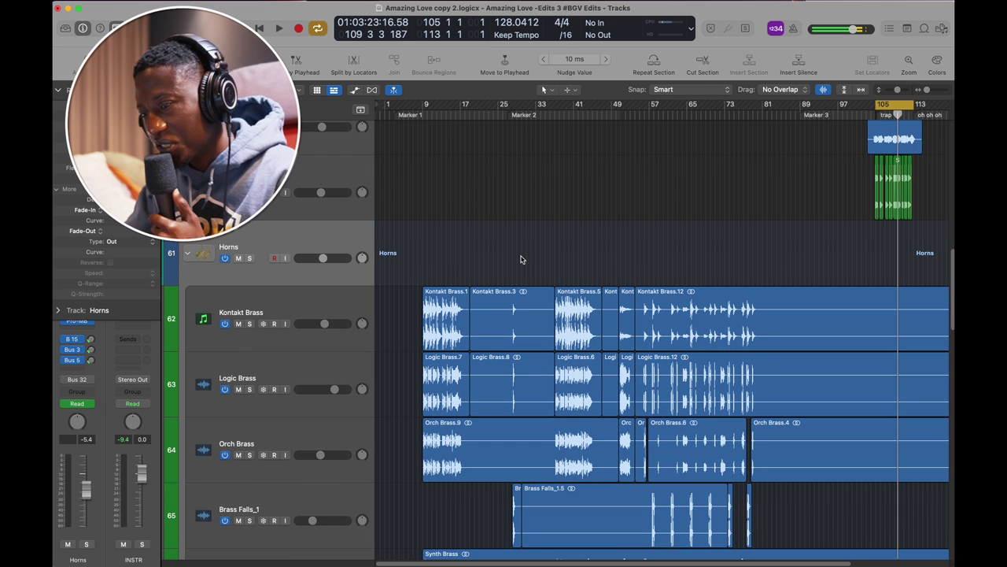
Step: Select Kontakt Brass, Logic Brass and Orch Brass in turn, and collapse the region settings in the inspector
{"action": "left_click", "coordinate": [262, 318]}
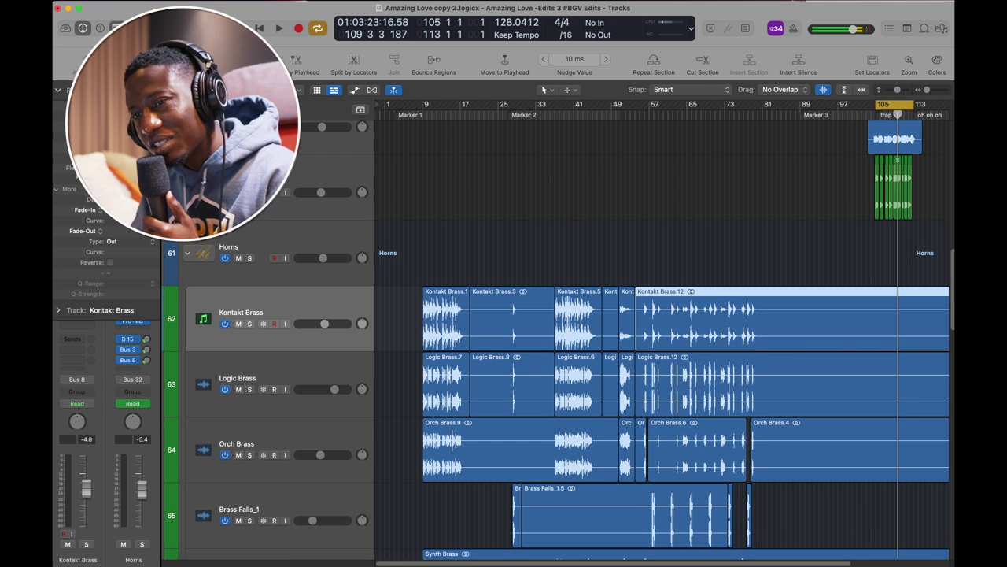
{"action": "left_click", "coordinate": [57, 89]}
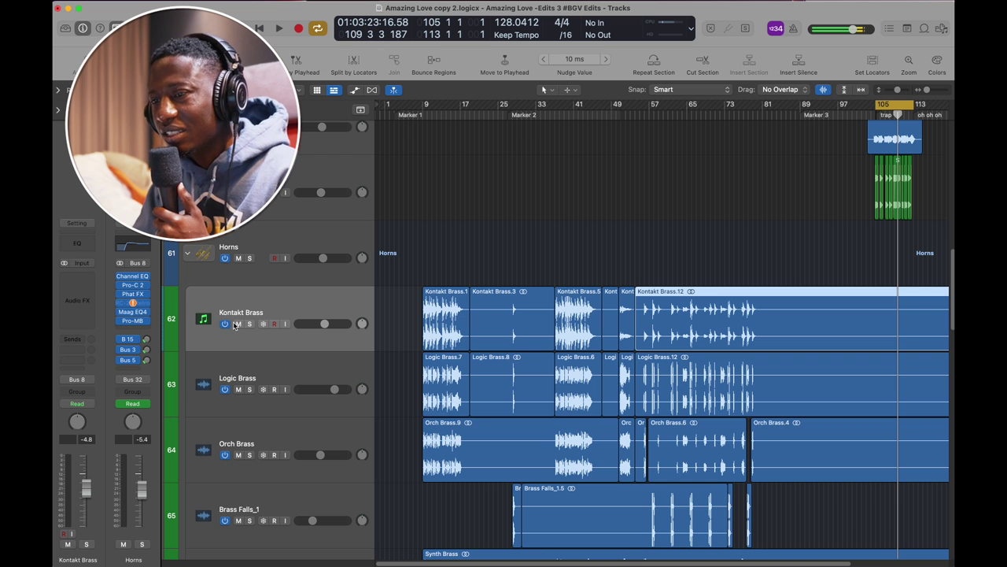
{"action": "left_click", "coordinate": [240, 375]}
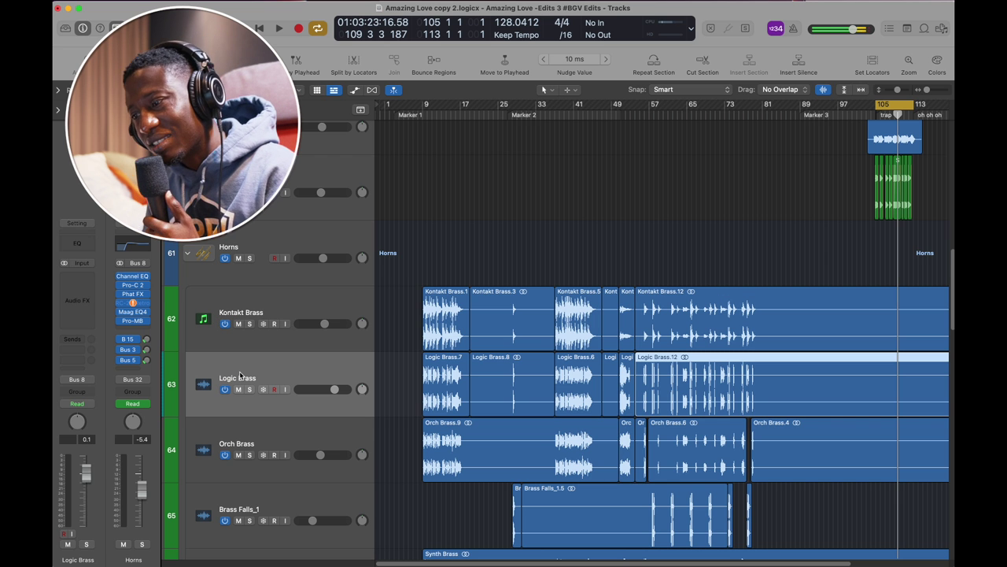
{"action": "left_click", "coordinate": [255, 445]}
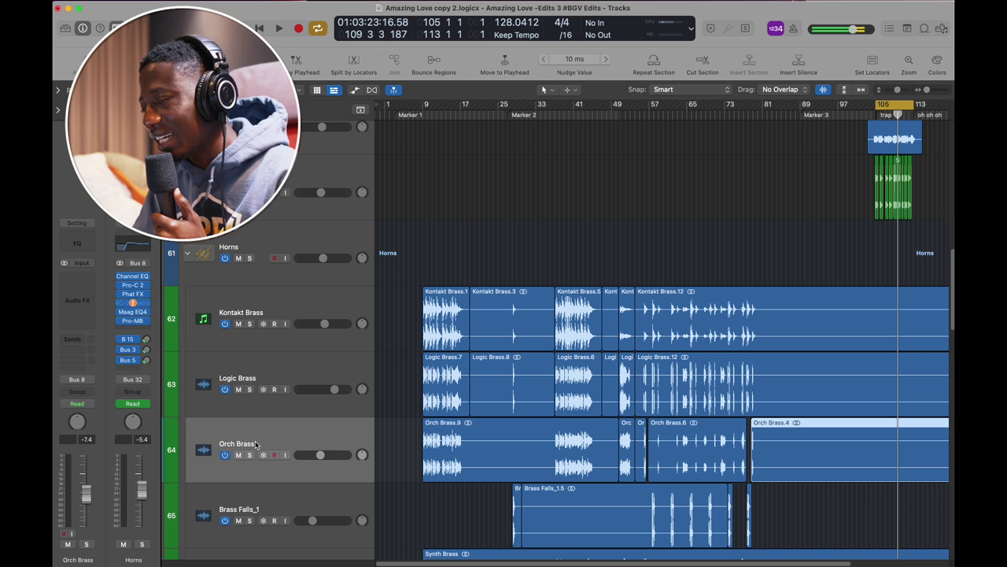
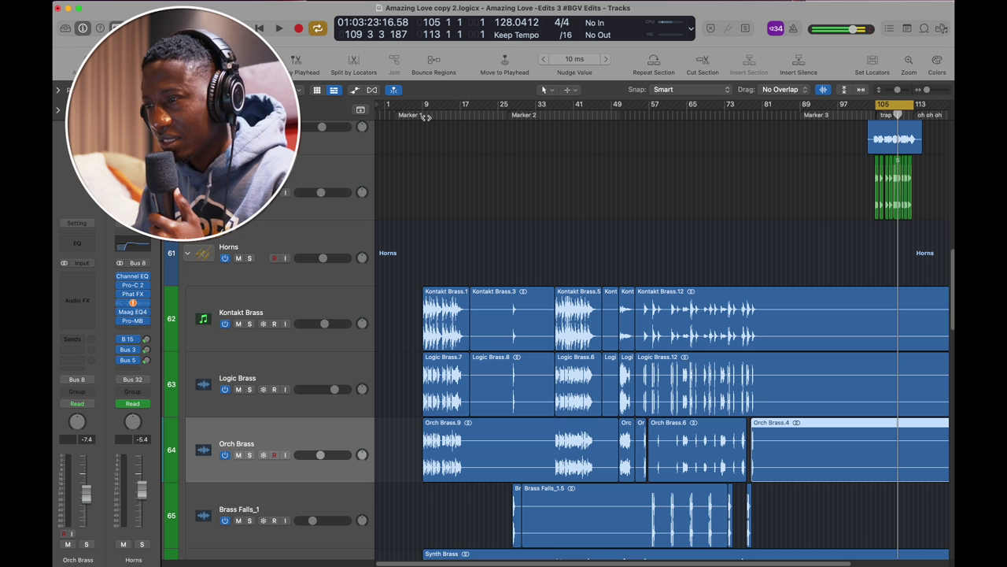
Step: Examine the layered brass hits of the Horns subtracks up close between about bars 71 and 79
{"action": "key", "text": "super+Right"}
{"action": "key", "text": "super+Right"}
{"action": "key", "text": "super+Right"}
{"action": "key", "text": "super+Right"}
{"action": "key", "text": "super+Right"}
{"action": "scroll", "coordinate": [474, 240], "scroll_direction": "left", "scroll_amount": 10}
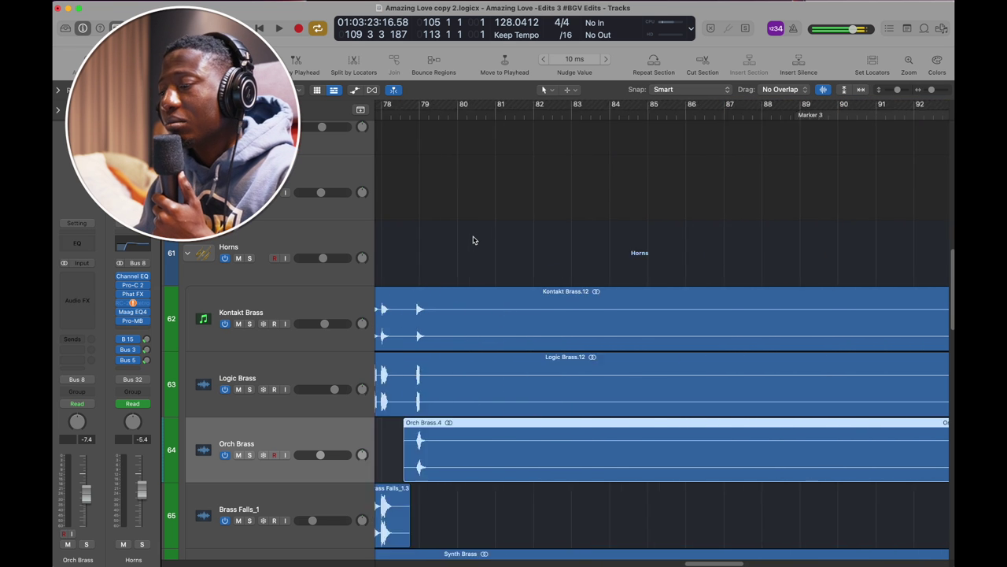
{"action": "scroll", "coordinate": [473, 240], "scroll_direction": "left", "scroll_amount": 2}
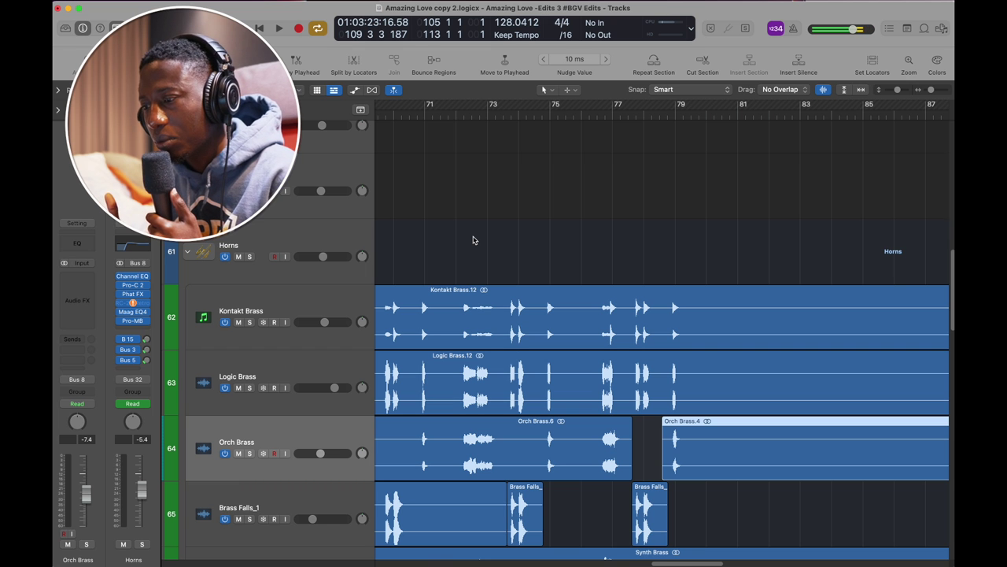
Step: Select the Synth Brass and Synth Brass JX-3P tracks in turn and compare their regions with the other brass layers
{"action": "scroll", "coordinate": [473, 240], "scroll_direction": "down", "scroll_amount": 5}
{"action": "scroll", "coordinate": [473, 240], "scroll_direction": "left", "scroll_amount": 3}
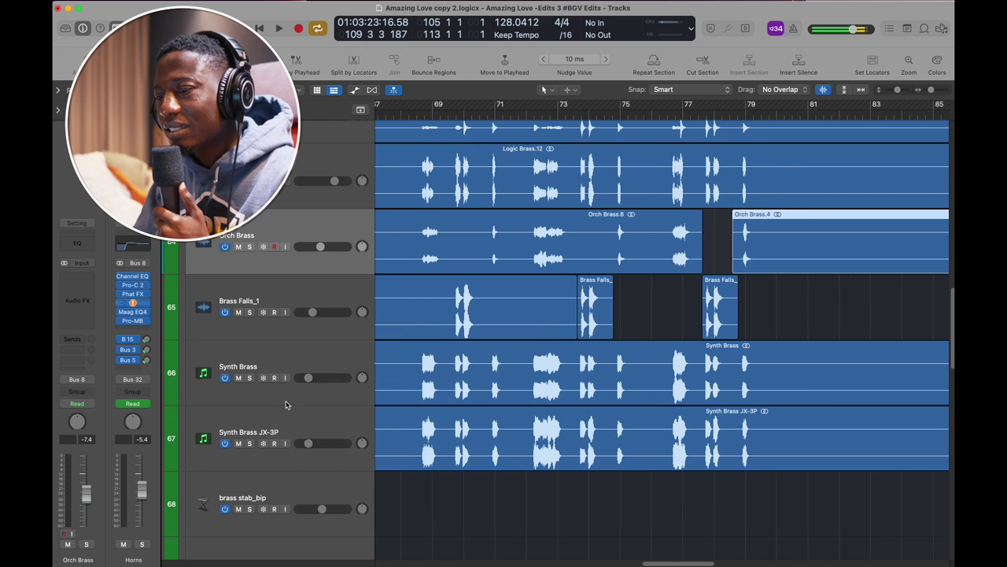
{"action": "left_click", "coordinate": [277, 362]}
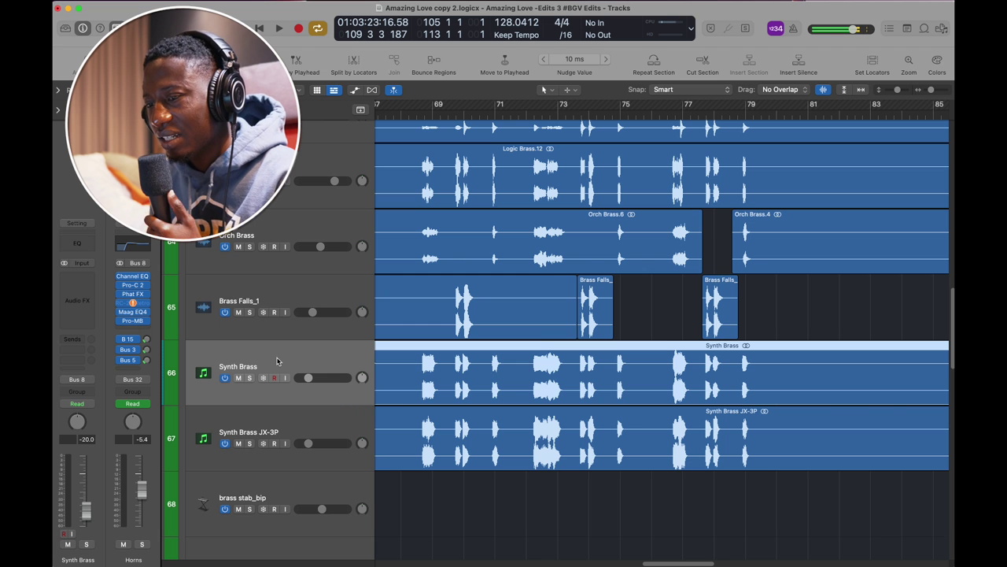
{"action": "left_click", "coordinate": [300, 423]}
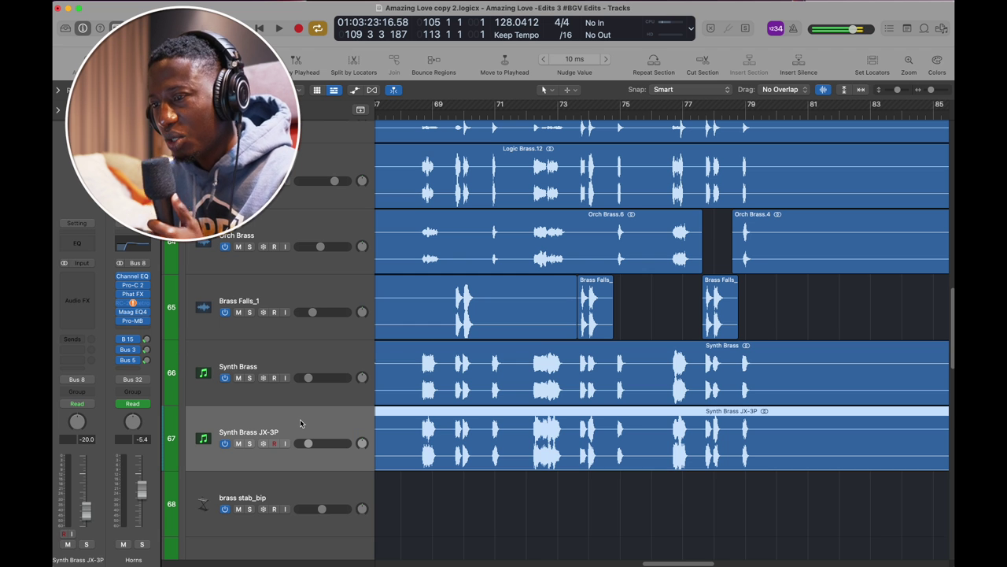
{"action": "scroll", "coordinate": [472, 389], "scroll_direction": "down", "scroll_amount": 5}
{"action": "scroll", "coordinate": [526, 387], "scroll_direction": "left", "scroll_amount": 5}
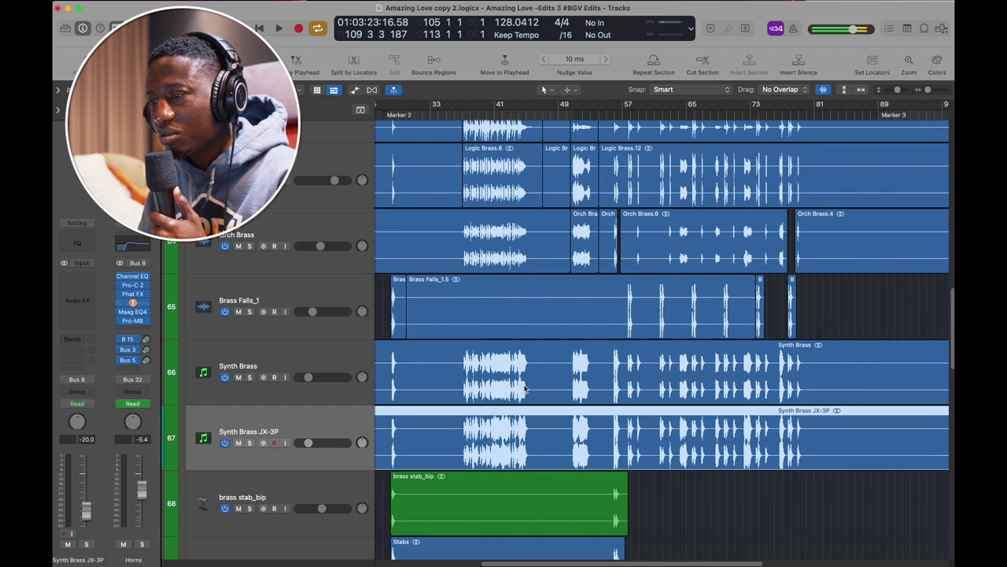
Step: Select the Brass Falls_1 track and place the playhead in bar 27, just before the brass hit near Marker 2
{"action": "left_click", "coordinate": [290, 286]}
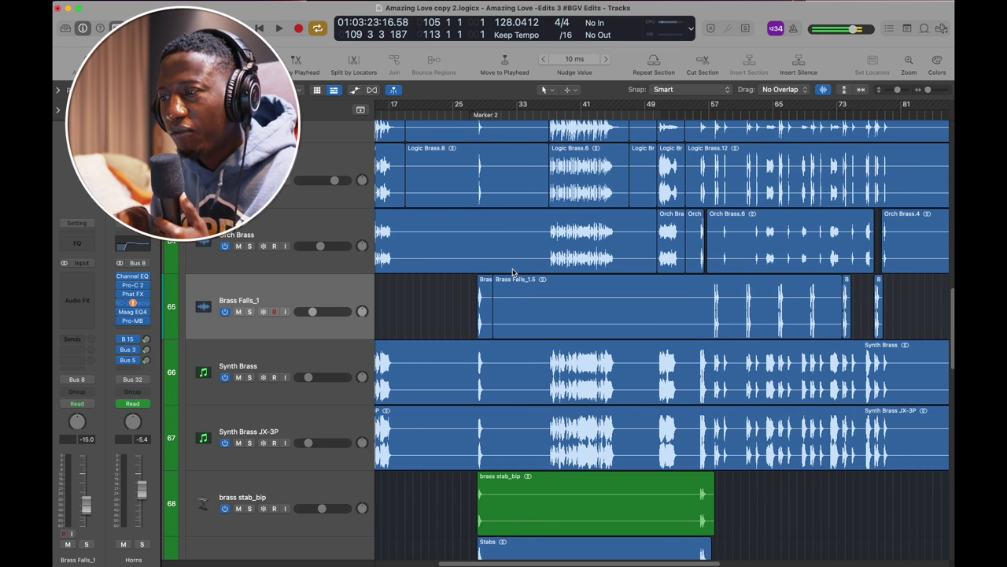
{"action": "scroll", "coordinate": [512, 272], "scroll_direction": "up", "scroll_amount": 2}
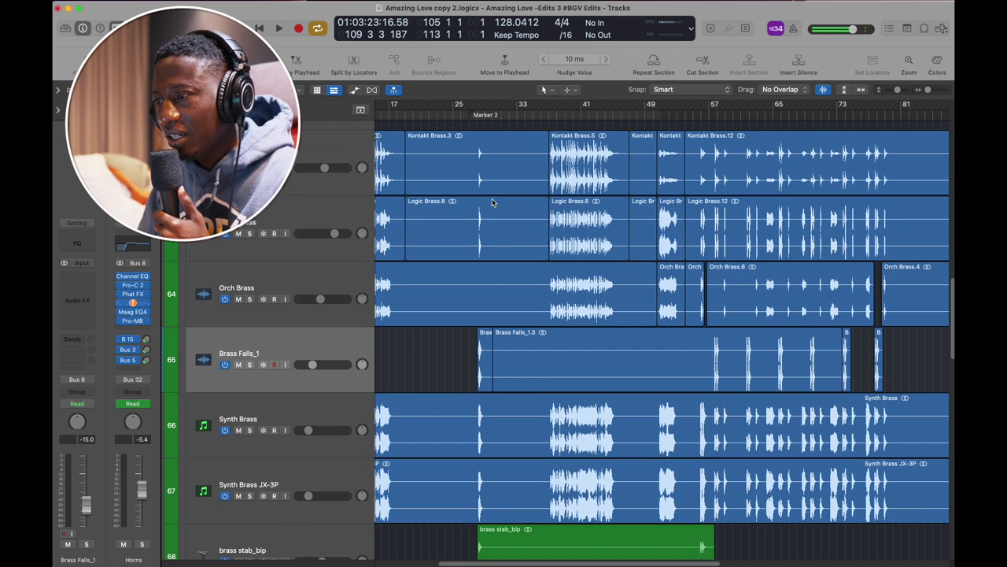
{"action": "left_click", "coordinate": [469, 116]}
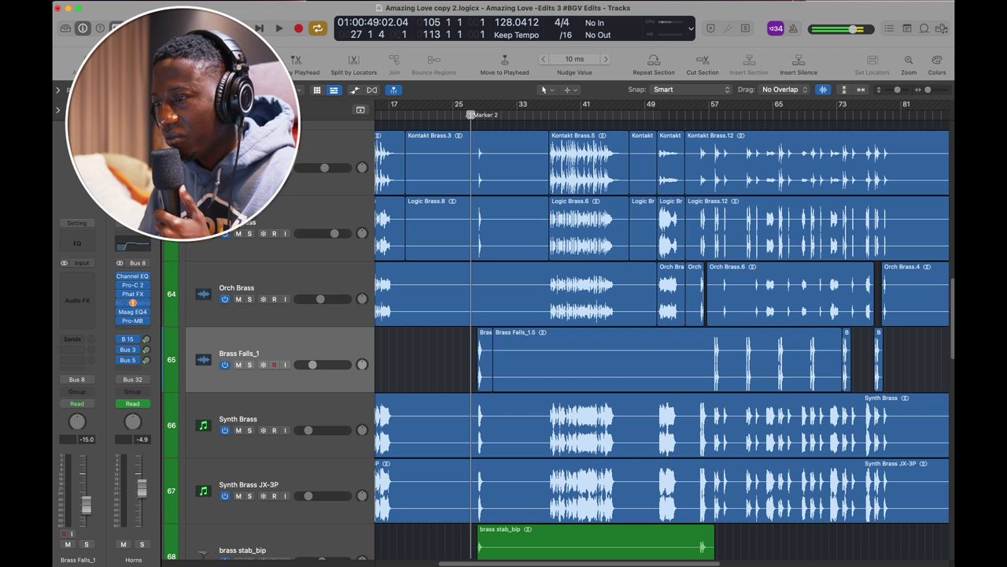
Step: Solo the Horns stack and play its first brass passage, before Marker 2
{"action": "left_click", "coordinate": [276, 274]}
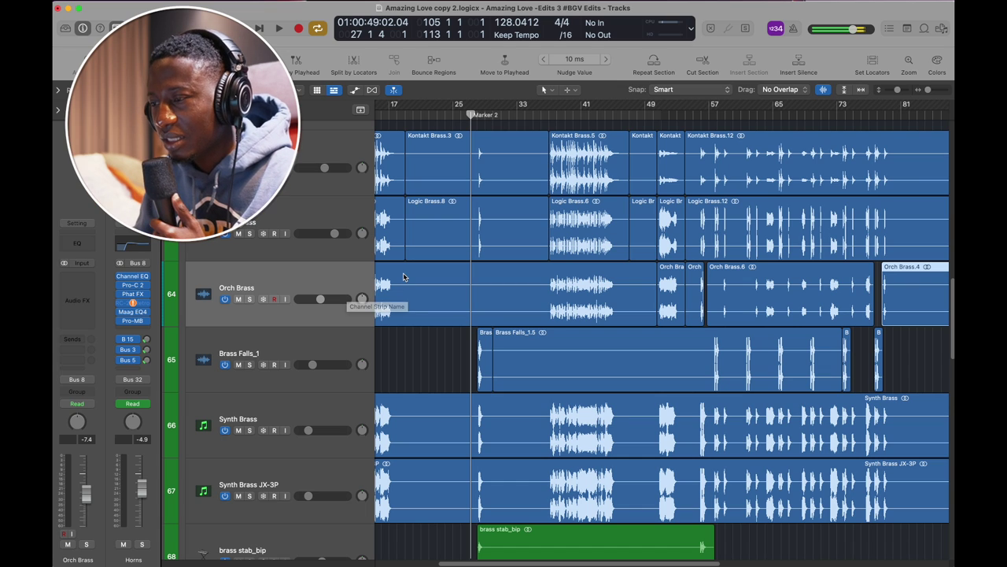
{"action": "scroll", "coordinate": [403, 278], "scroll_direction": "up", "scroll_amount": 5}
{"action": "scroll", "coordinate": [404, 278], "scroll_direction": "left", "scroll_amount": 5}
{"action": "scroll", "coordinate": [403, 274], "scroll_direction": "down", "scroll_amount": 6}
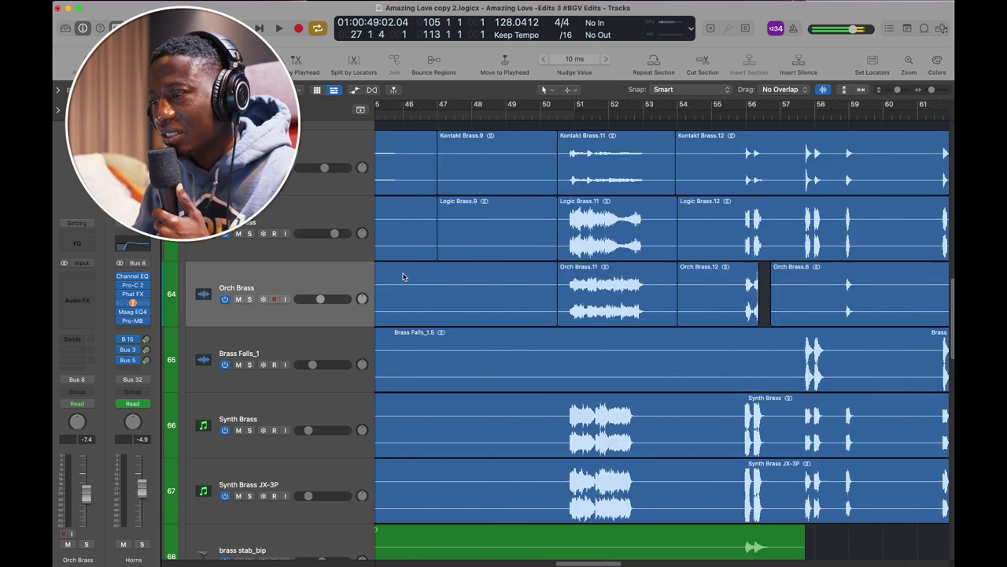
{"action": "scroll", "coordinate": [402, 274], "scroll_direction": "up", "scroll_amount": 5}
{"action": "left_click", "coordinate": [250, 328]}
{"action": "scroll", "coordinate": [533, 274], "scroll_direction": "down", "scroll_amount": 3}
{"action": "key", "text": "space"}
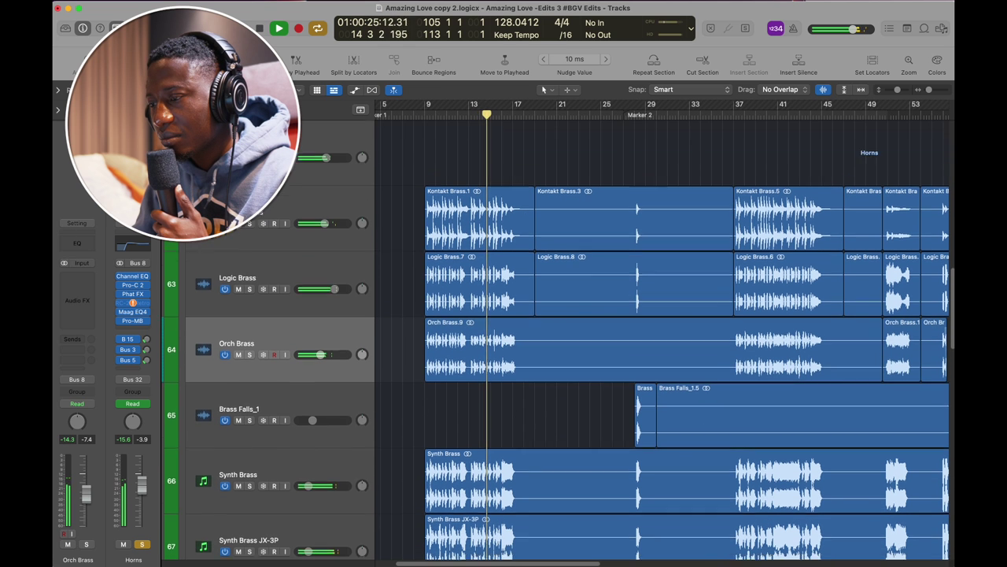
Step: Follow the layered brass waveforms up close while the soloed Horns play, and stop in bar 17
{"action": "scroll", "coordinate": [526, 208], "scroll_direction": "down", "scroll_amount": 1}
{"action": "scroll", "coordinate": [527, 208], "scroll_direction": "down", "scroll_amount": 2}
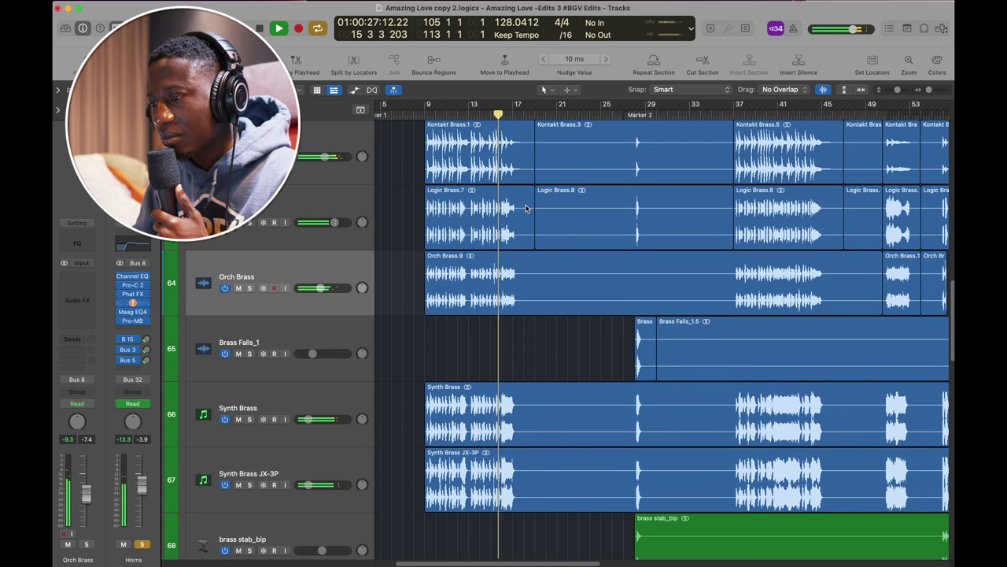
{"action": "key", "text": "super+Right"}
{"action": "key", "text": "super+Right"}
{"action": "key", "text": "super+Right"}
{"action": "key", "text": "super+Right"}
{"action": "key", "text": "super+Right"}
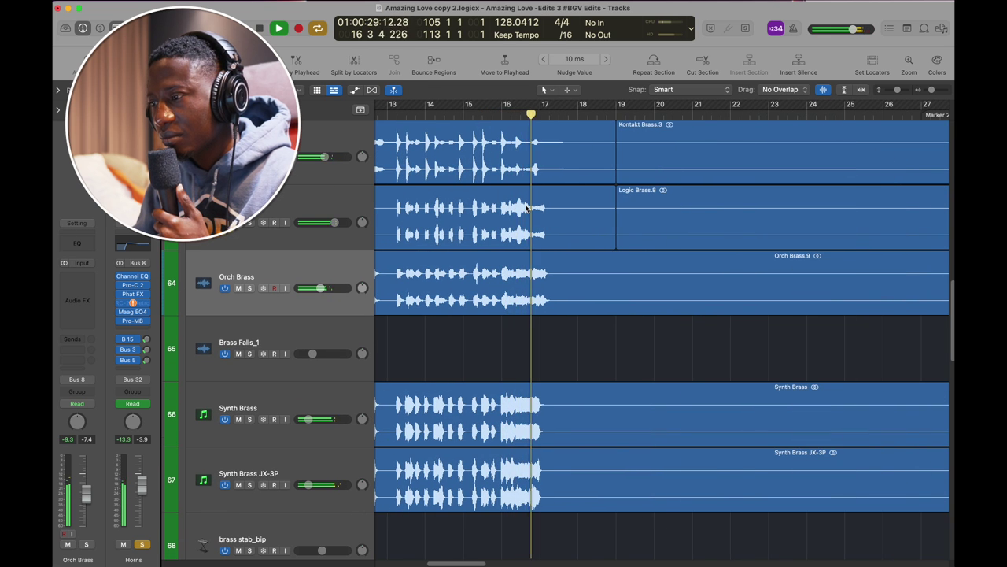
{"action": "scroll", "coordinate": [529, 207], "scroll_direction": "up", "scroll_amount": 1}
{"action": "key", "text": "space"}
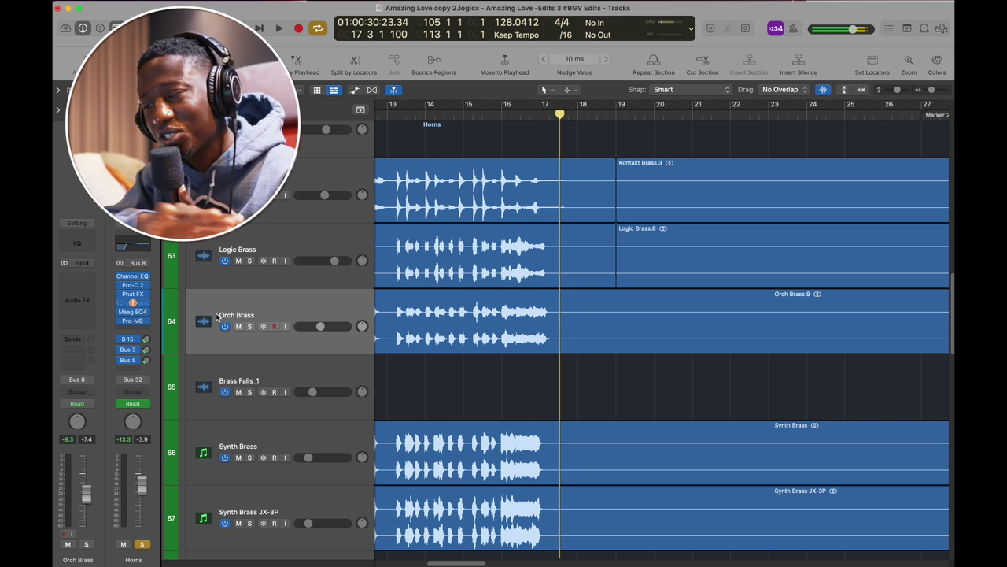
Step: Play the soloed Horns from the end of bar 27, stop in bar 29 and view the brass stab_bip and Stabs tracks
{"action": "scroll", "coordinate": [549, 174], "scroll_direction": "right", "scroll_amount": 10}
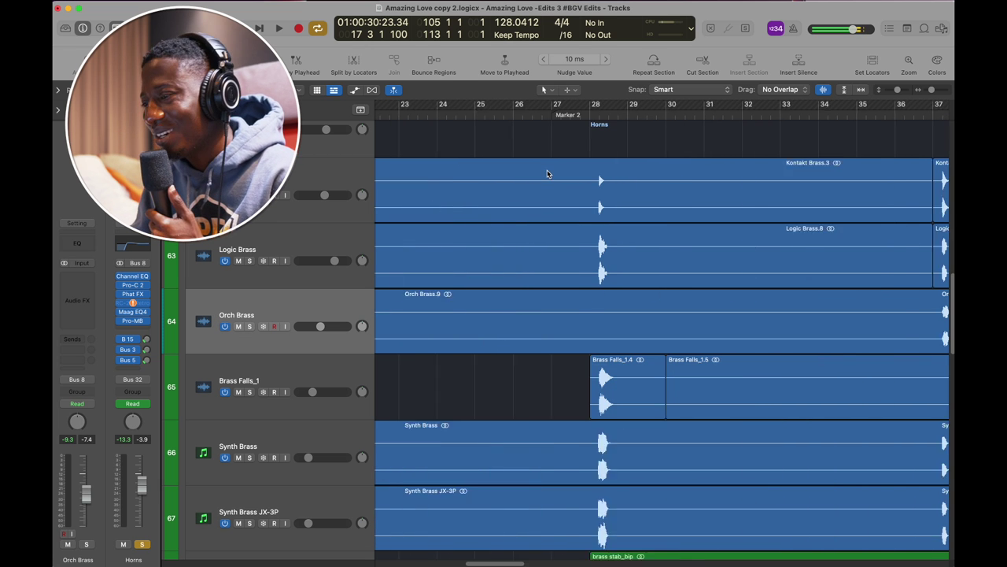
{"action": "left_click", "coordinate": [533, 115]}
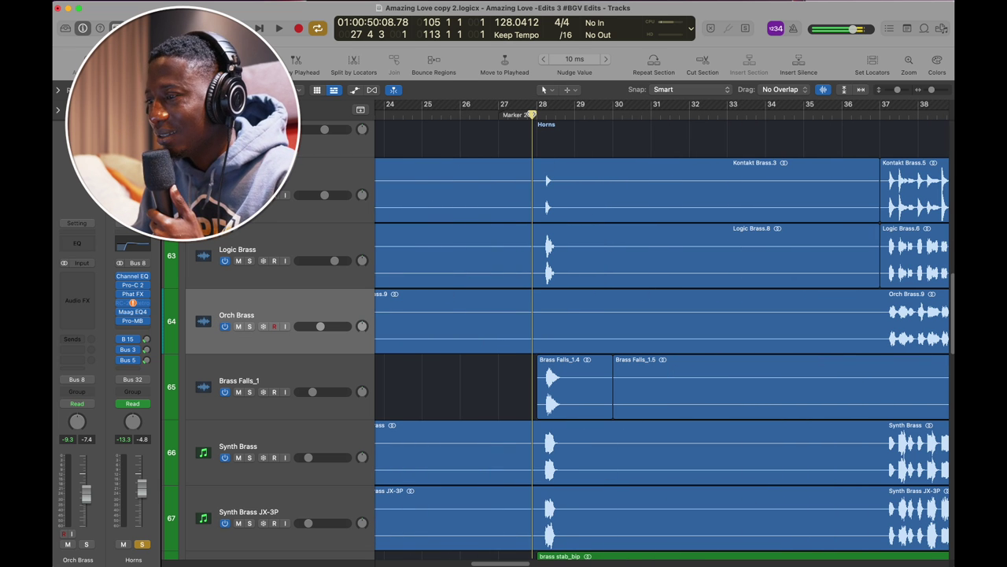
{"action": "key", "text": "space"}
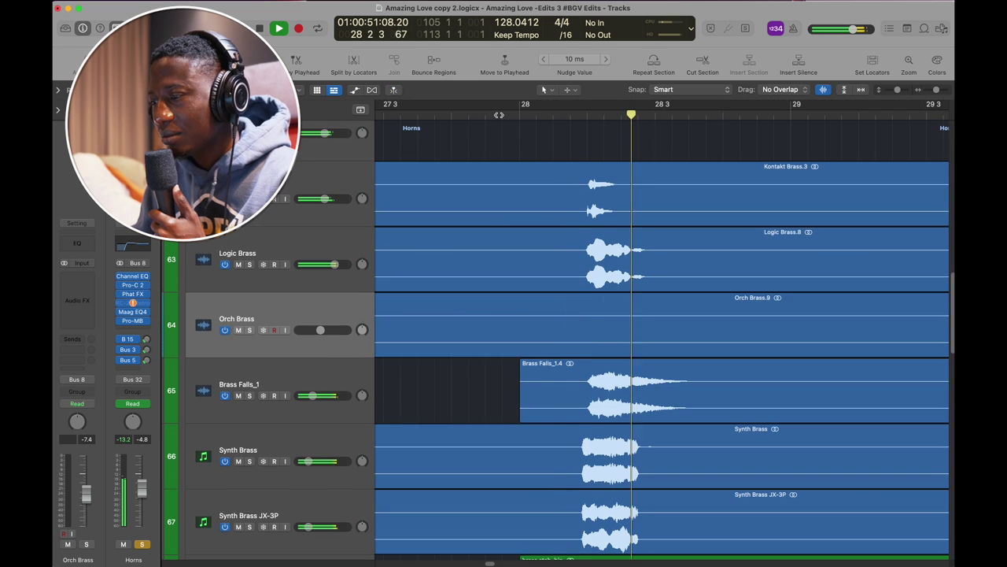
{"action": "scroll", "coordinate": [565, 246], "scroll_direction": "down", "scroll_amount": 4}
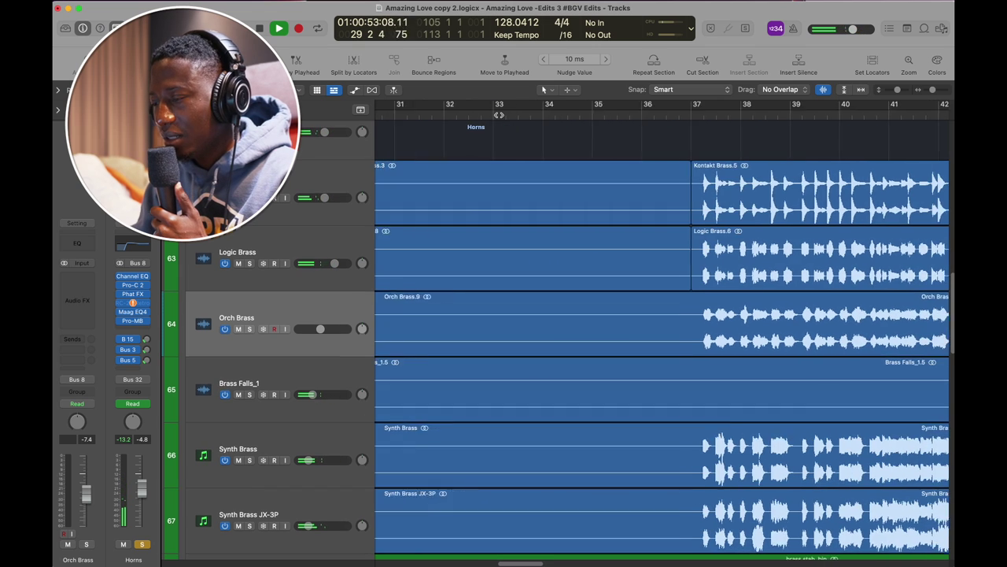
{"action": "key", "text": "space"}
{"action": "scroll", "coordinate": [558, 310], "scroll_direction": "left", "scroll_amount": 3}
{"action": "scroll", "coordinate": [558, 311], "scroll_direction": "down", "scroll_amount": 2}
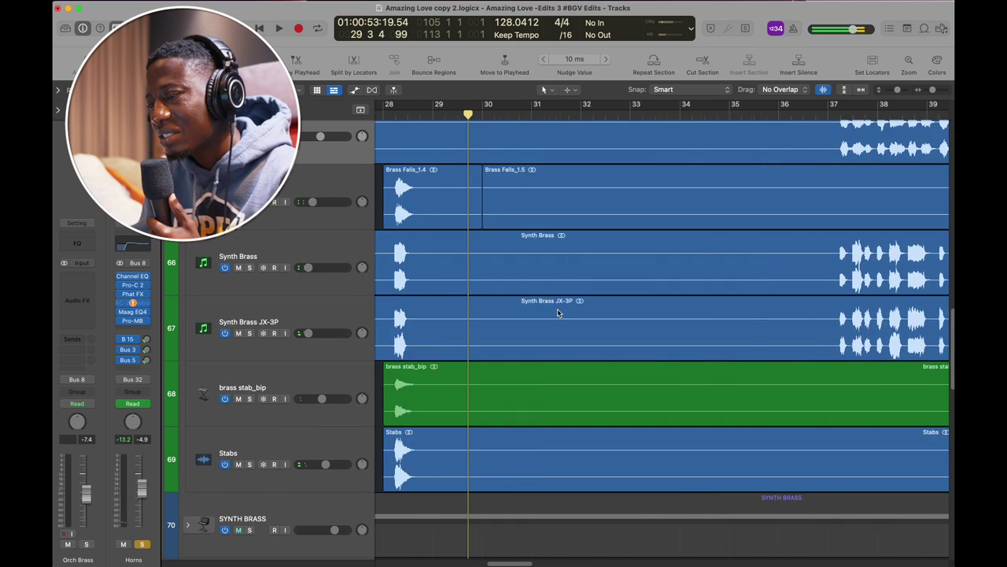
Step: Clear the solo on the Horns stack and play the full mix from bar 25, just before Marker 2
{"action": "scroll", "coordinate": [558, 308], "scroll_direction": "down", "scroll_amount": 4}
{"action": "scroll", "coordinate": [520, 300], "scroll_direction": "up", "scroll_amount": 1}
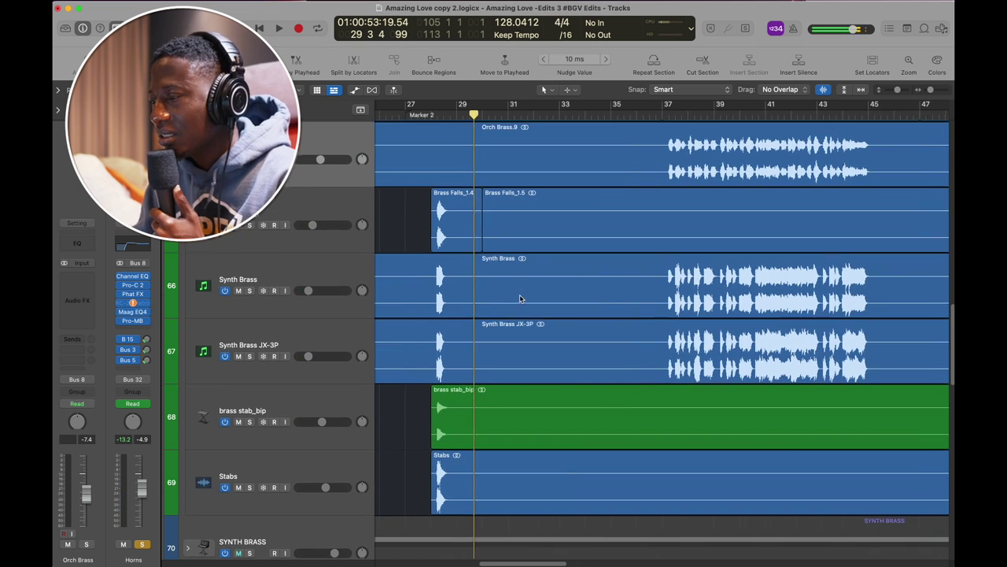
{"action": "scroll", "coordinate": [520, 300], "scroll_direction": "right", "scroll_amount": 5}
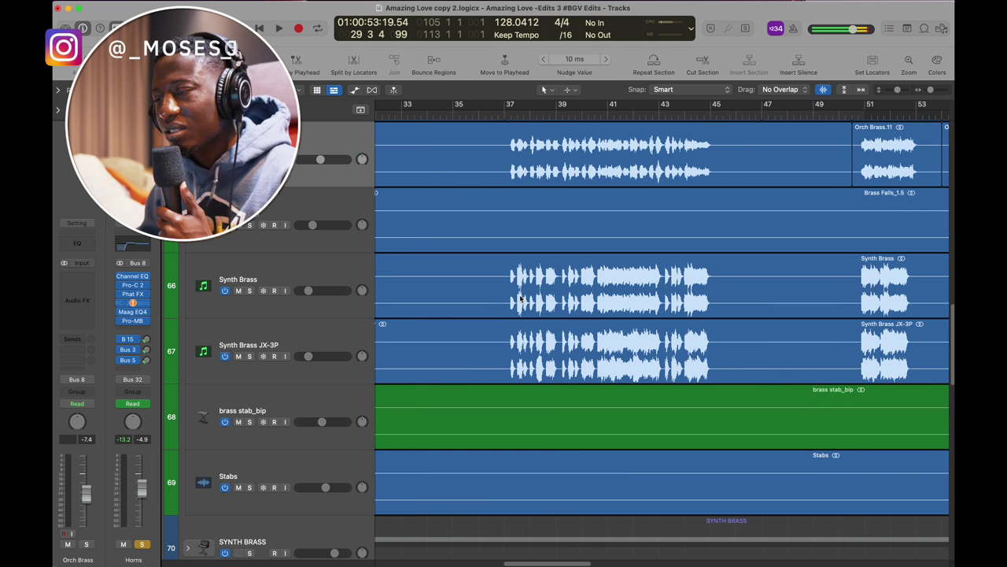
{"action": "scroll", "coordinate": [520, 300], "scroll_direction": "left", "scroll_amount": 10}
{"action": "key", "text": "ctrl+alt+super+s"}
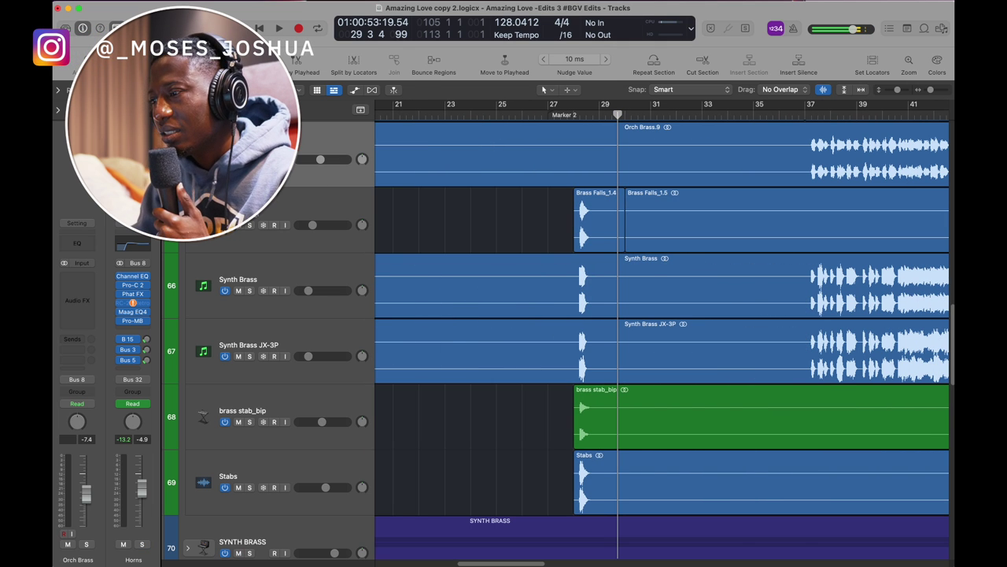
{"action": "left_click", "coordinate": [546, 115]}
{"action": "key", "text": "space"}
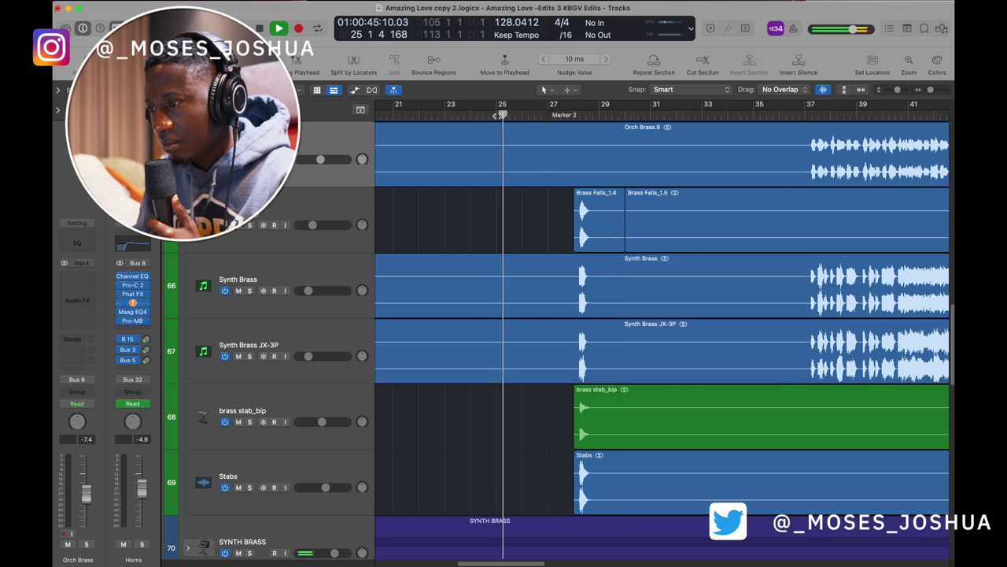
Step: Follow the Horns tracks up close as the full mix plays the brass hit in bar 28, and stop in bar 29
{"action": "scroll", "coordinate": [558, 218], "scroll_direction": "up", "scroll_amount": 5}
{"action": "scroll", "coordinate": [557, 218], "scroll_direction": "up", "scroll_amount": 3}
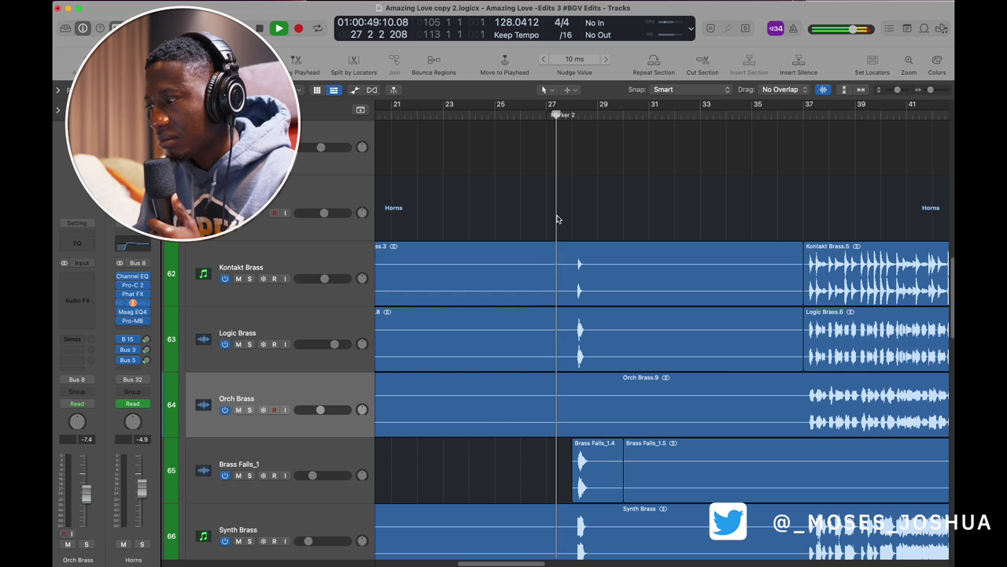
{"action": "scroll", "coordinate": [566, 229], "scroll_direction": "up", "scroll_amount": 5}
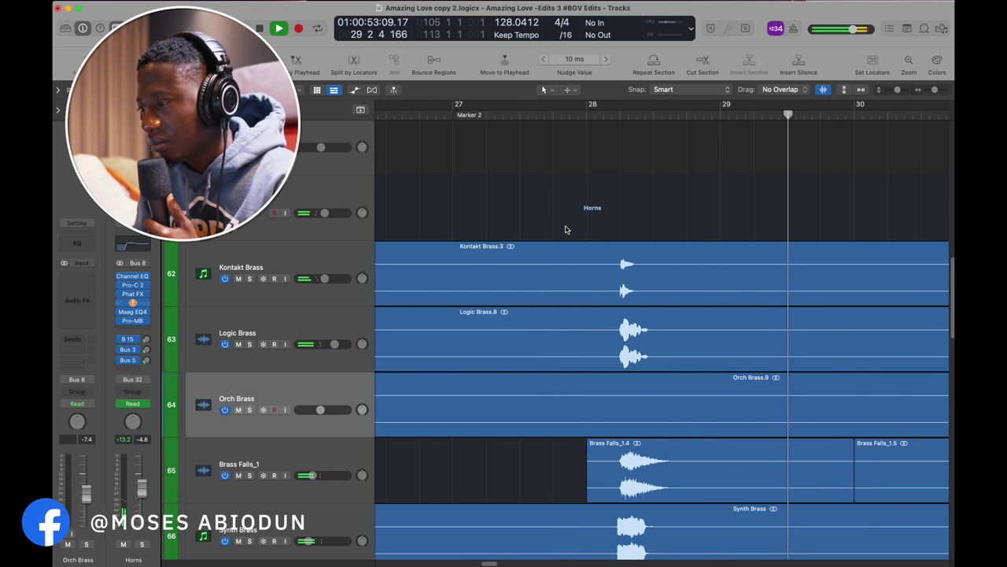
{"action": "key", "text": "space"}
Step: Examine the brass regions from bar 37 onward across the Kontakt, Logic, Orch, Brass Falls_1 and Synth Brass tracks
{"action": "scroll", "coordinate": [580, 246], "scroll_direction": "right", "scroll_amount": 5}
{"action": "scroll", "coordinate": [579, 246], "scroll_direction": "down", "scroll_amount": 5}
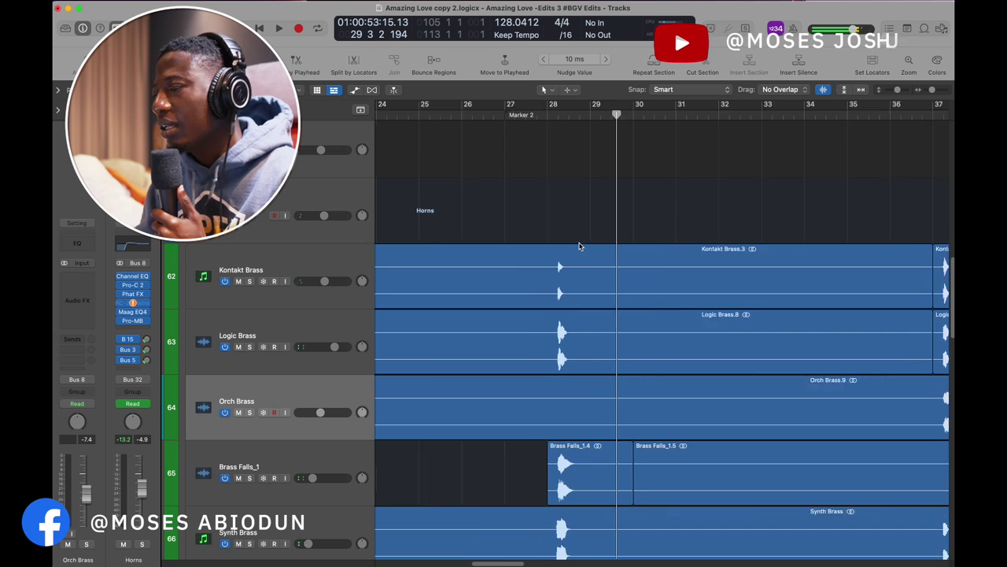
{"action": "scroll", "coordinate": [580, 246], "scroll_direction": "down", "scroll_amount": 5}
{"action": "scroll", "coordinate": [580, 246], "scroll_direction": "right", "scroll_amount": 5}
{"action": "scroll", "coordinate": [579, 246], "scroll_direction": "right", "scroll_amount": 5}
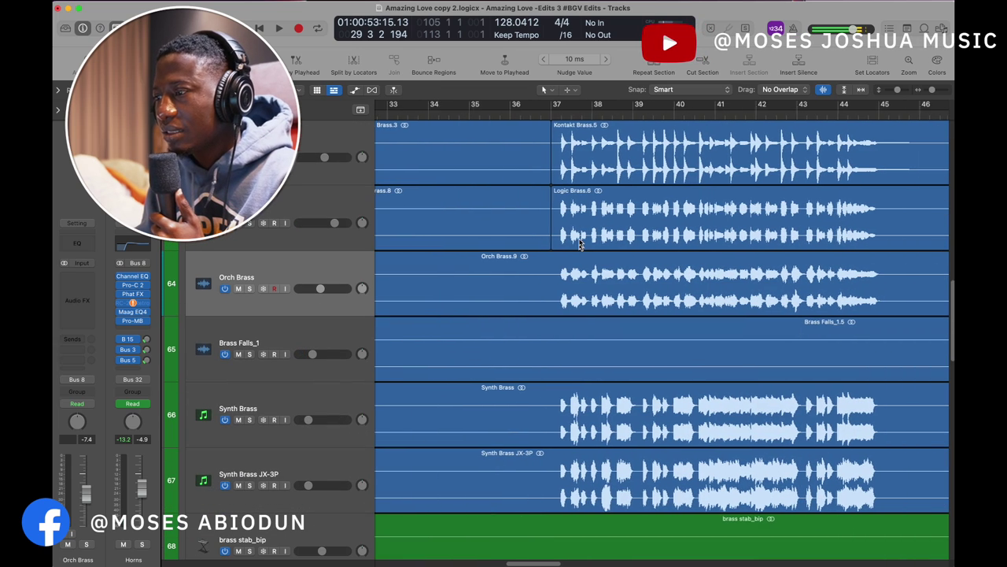
{"action": "scroll", "coordinate": [546, 165], "scroll_direction": "down", "scroll_amount": 5}
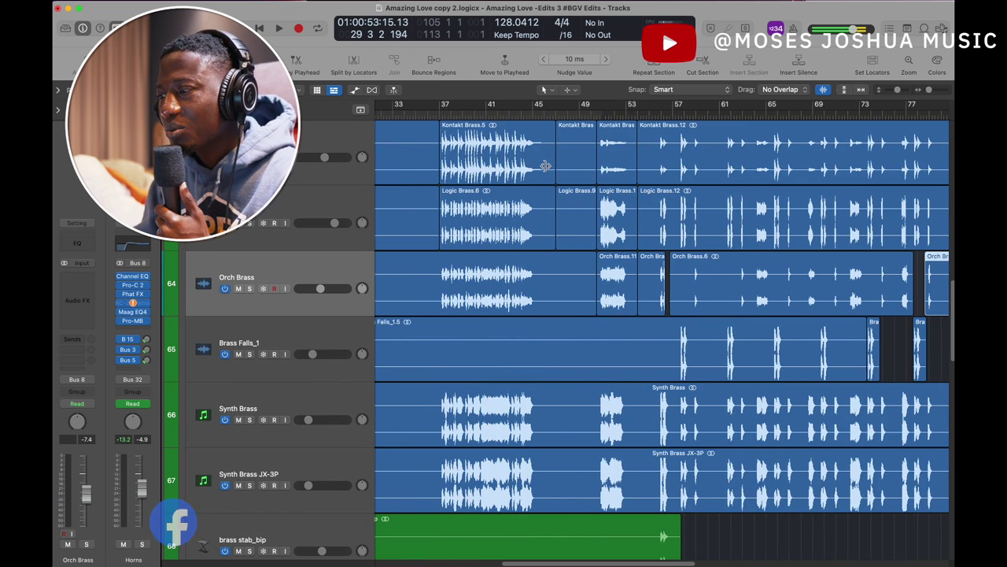
{"action": "scroll", "coordinate": [546, 165], "scroll_direction": "right", "scroll_amount": 4}
{"action": "scroll", "coordinate": [546, 166], "scroll_direction": "up", "scroll_amount": 2}
{"action": "scroll", "coordinate": [544, 165], "scroll_direction": "left", "scroll_amount": 4}
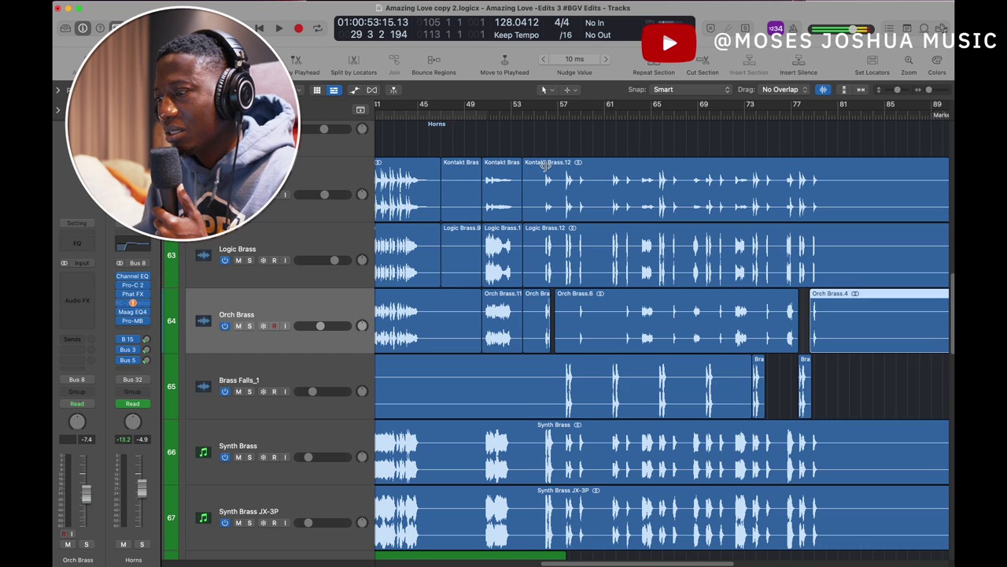
Step: Play the full mix through the brass stabs in bars 56 to 58 and follow the layered Horns waveforms up close
{"action": "scroll", "coordinate": [545, 165], "scroll_direction": "down", "scroll_amount": 1}
{"action": "scroll", "coordinate": [545, 165], "scroll_direction": "down", "scroll_amount": 1}
{"action": "scroll", "coordinate": [545, 166], "scroll_direction": "left", "scroll_amount": 5}
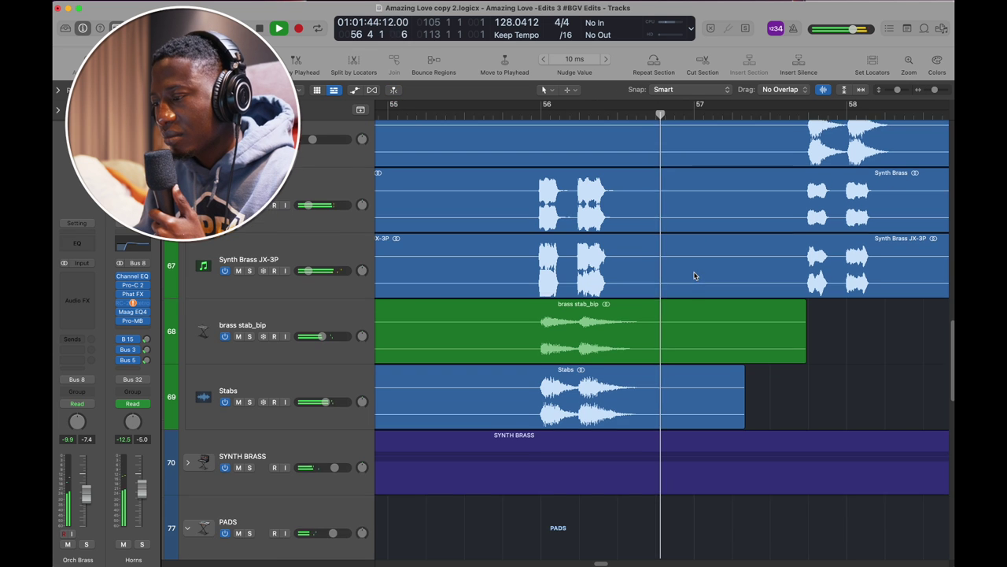
{"action": "scroll", "coordinate": [694, 276], "scroll_direction": "up", "scroll_amount": 4}
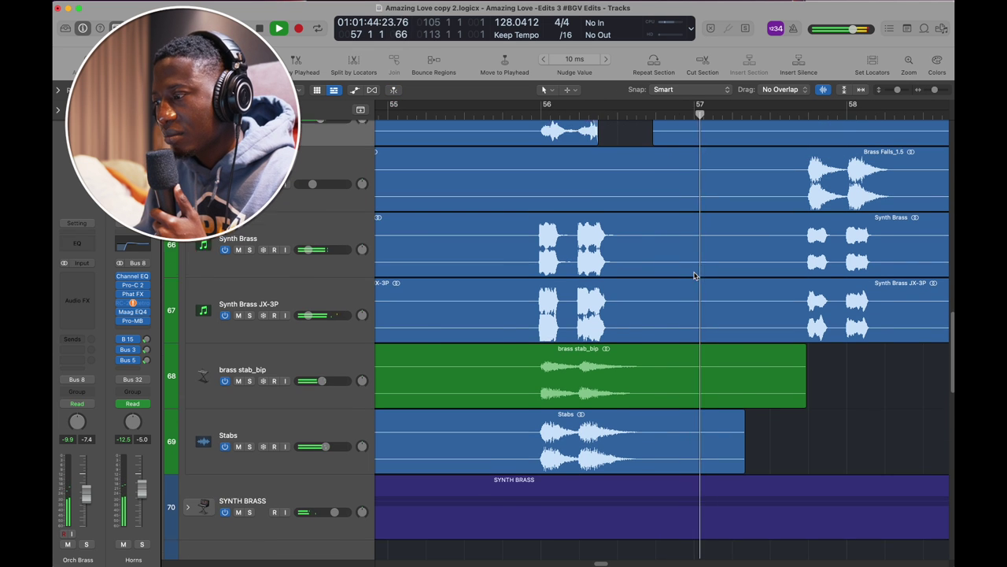
{"action": "scroll", "coordinate": [694, 276], "scroll_direction": "up", "scroll_amount": 2}
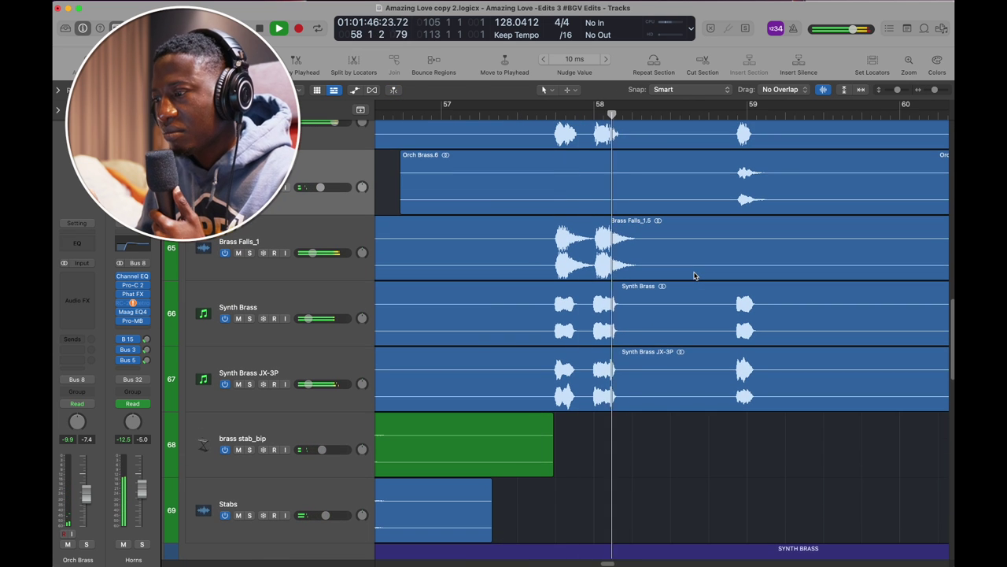
{"action": "scroll", "coordinate": [695, 275], "scroll_direction": "up", "scroll_amount": 3}
{"action": "scroll", "coordinate": [694, 275], "scroll_direction": "right", "scroll_amount": 1}
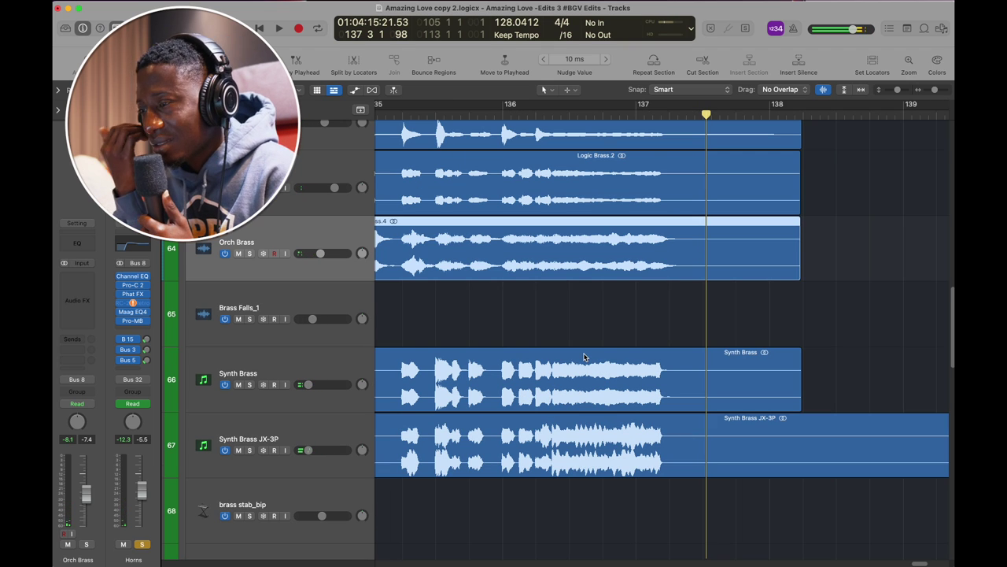
Step: Examine the closing brass passage in bars 129 to 137 and the spread of Horns regions across the song
{"action": "scroll", "coordinate": [584, 358], "scroll_direction": "left", "scroll_amount": 2}
{"action": "scroll", "coordinate": [584, 357], "scroll_direction": "down", "scroll_amount": 5}
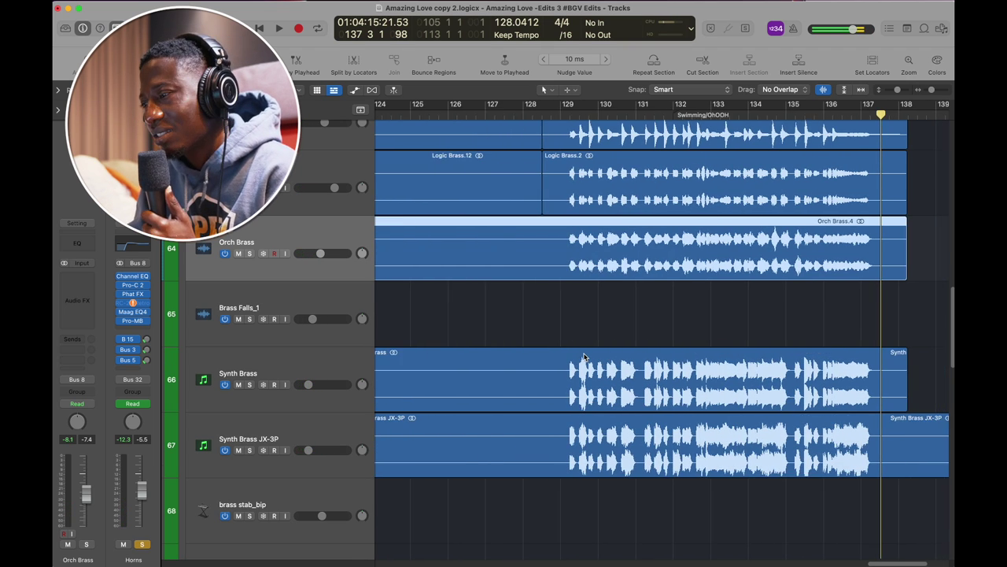
{"action": "scroll", "coordinate": [599, 348], "scroll_direction": "up", "scroll_amount": 3}
{"action": "scroll", "coordinate": [598, 347], "scroll_direction": "down", "scroll_amount": 8}
{"action": "scroll", "coordinate": [619, 333], "scroll_direction": "down", "scroll_amount": 4}
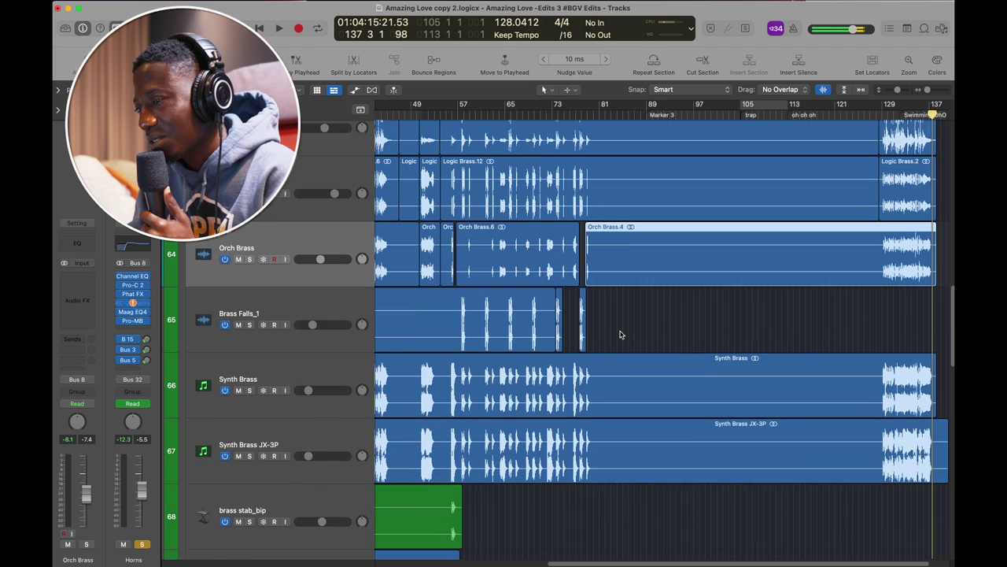
{"action": "scroll", "coordinate": [614, 293], "scroll_direction": "left", "scroll_amount": 3}
Step: Expand the SYNTH BRASS stack in place of the Horns stack and solo it
{"action": "scroll", "coordinate": [614, 293], "scroll_direction": "down", "scroll_amount": 10}
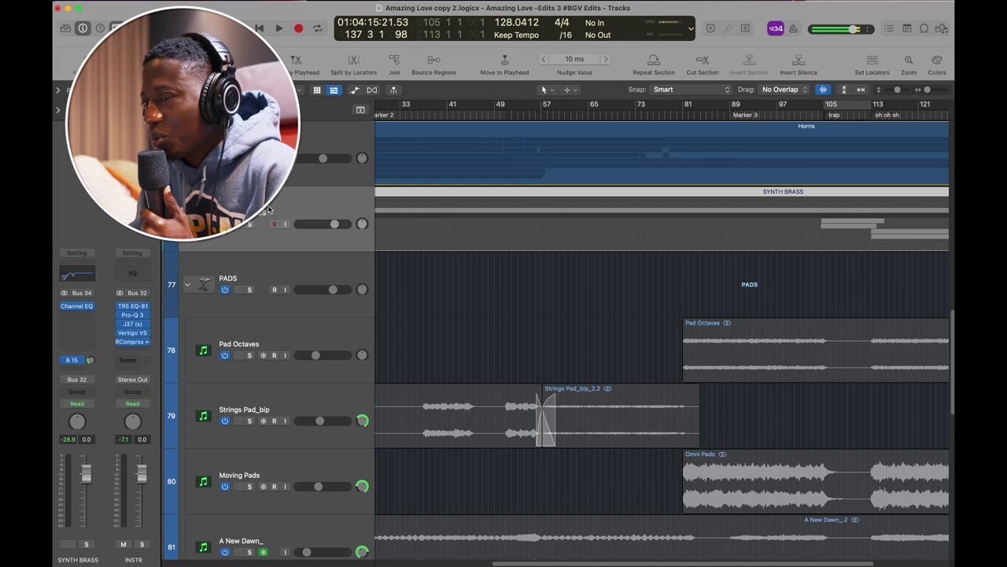
{"action": "scroll", "coordinate": [662, 388], "scroll_direction": "up", "scroll_amount": 5}
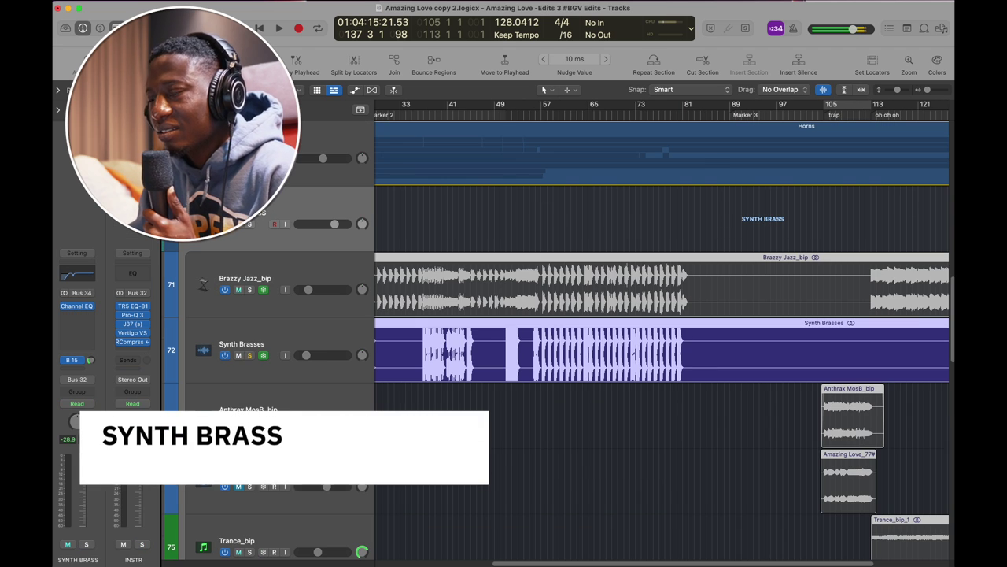
{"action": "left_click", "coordinate": [250, 225]}
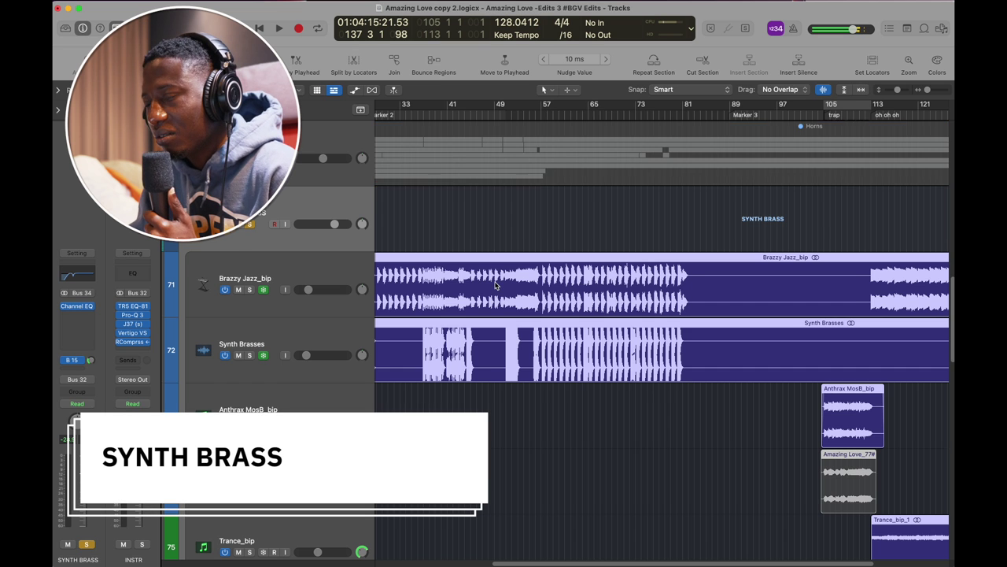
Step: Play the soloed SYNTH BRASS stack from around bar 12 and view the Brazzy Jazz_bip and Synth Brasses waveforms up close
{"action": "scroll", "coordinate": [495, 285], "scroll_direction": "left", "scroll_amount": 4}
{"action": "scroll", "coordinate": [496, 285], "scroll_direction": "down", "scroll_amount": 3}
{"action": "left_click", "coordinate": [431, 118]}
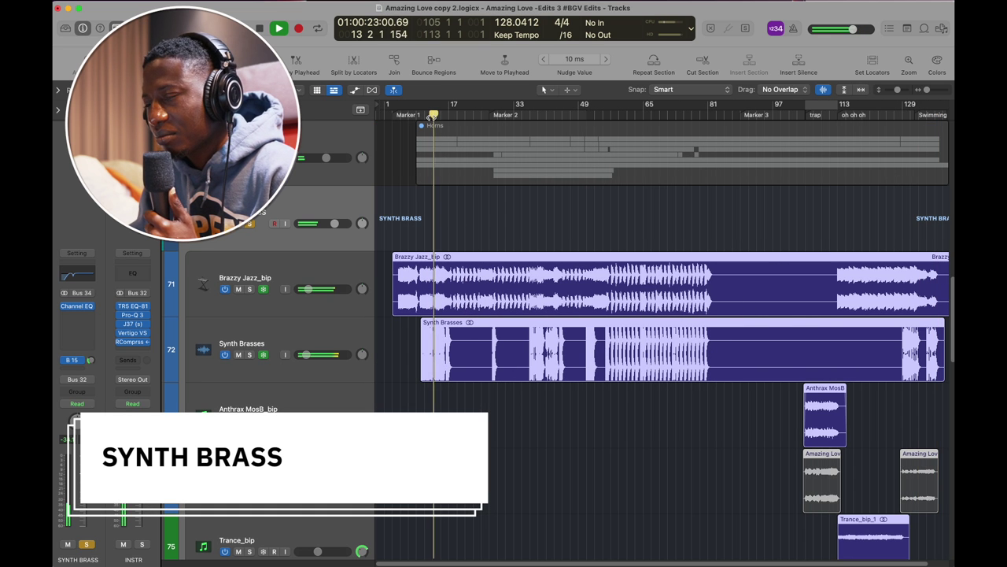
{"action": "key", "text": "super+Right"}
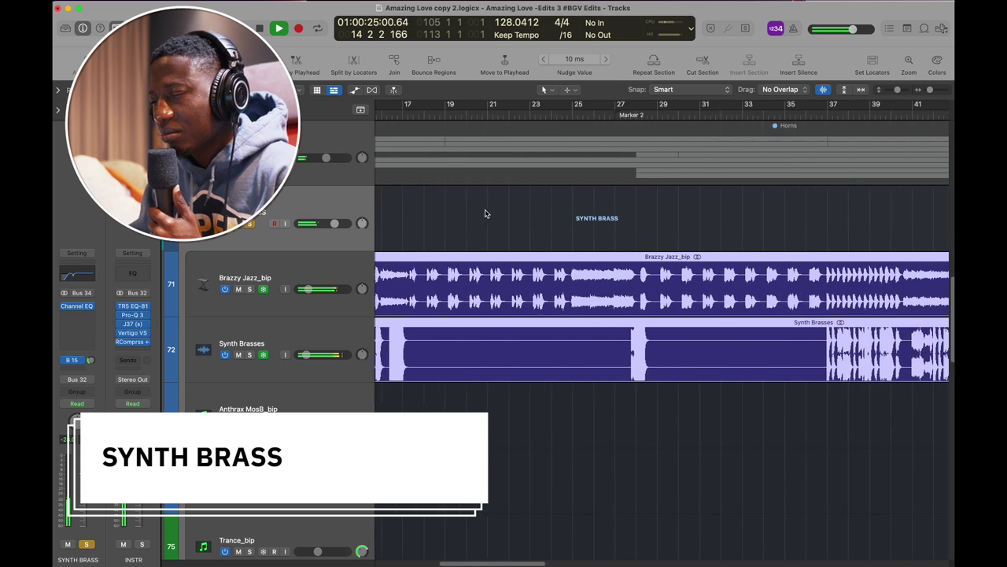
Step: Expand the Horns track stack and resume playback of the soloed SYNTH BRASS tracks from bar 17
{"action": "key", "text": "super+Left"}
{"action": "scroll", "coordinate": [485, 213], "scroll_direction": "right", "scroll_amount": 4}
{"action": "scroll", "coordinate": [513, 243], "scroll_direction": "up", "scroll_amount": 3}
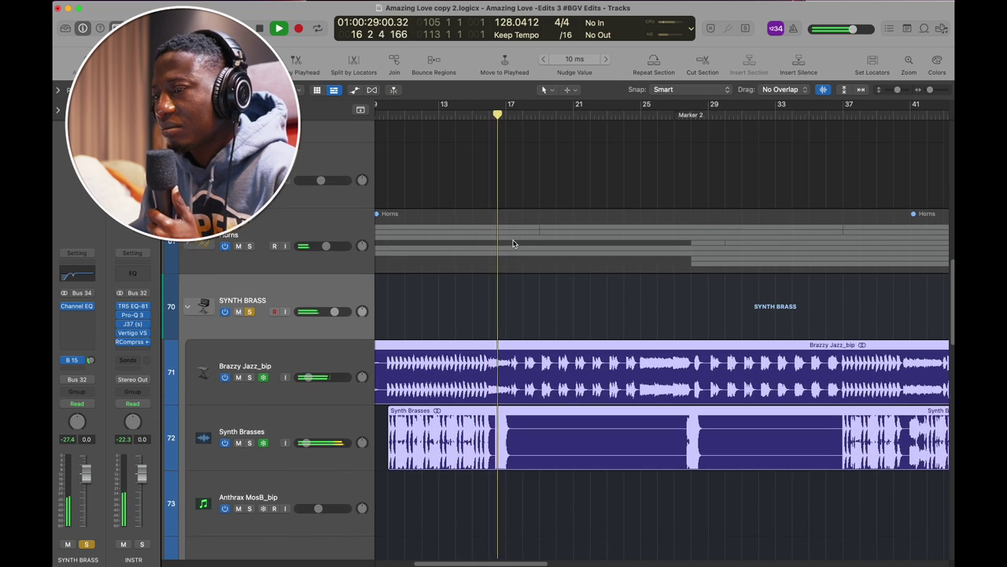
{"action": "left_click", "coordinate": [187, 244]}
{"action": "key", "text": "space"}
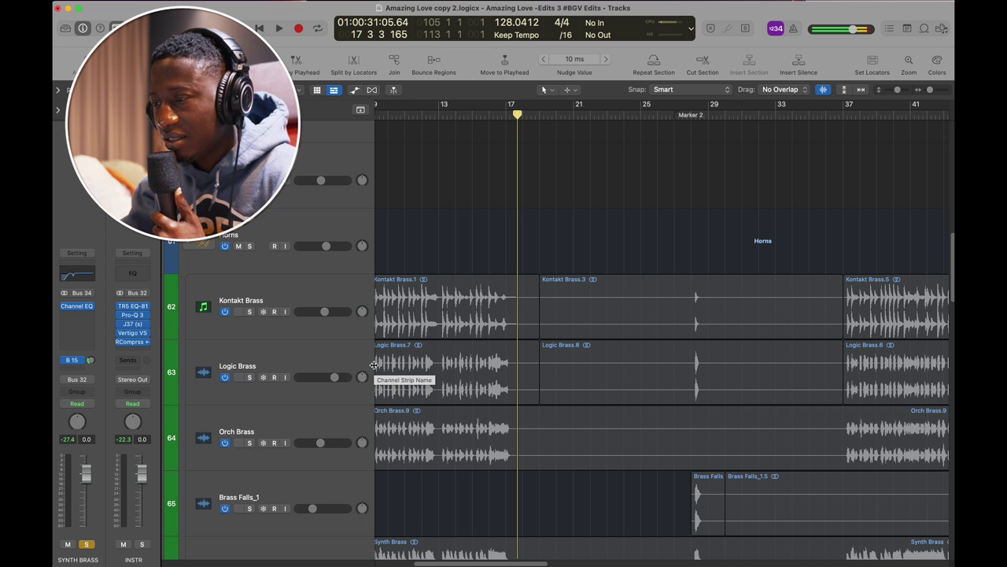
{"action": "scroll", "coordinate": [651, 342], "scroll_direction": "down", "scroll_amount": 10}
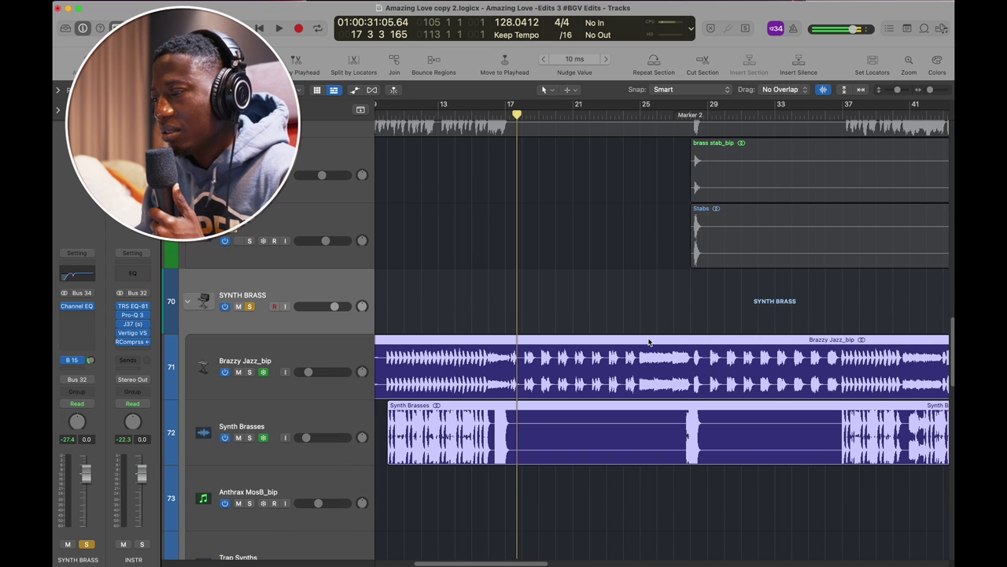
{"action": "key", "text": "space"}
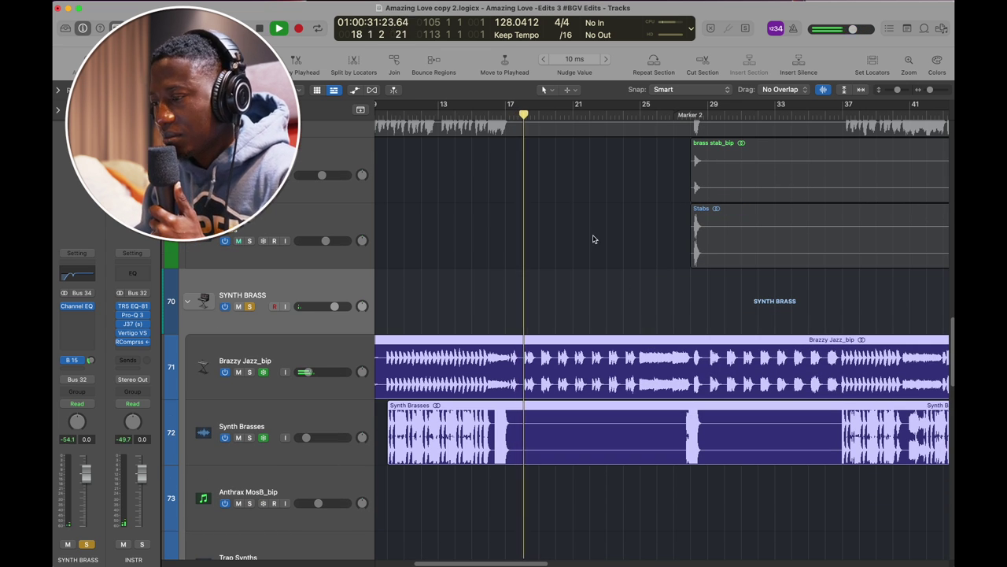
Step: Solo the PIANOS stack and the Organ track alongside SYNTH BRASS during playback
{"action": "scroll", "coordinate": [591, 238], "scroll_direction": "up", "scroll_amount": 2}
{"action": "scroll", "coordinate": [554, 236], "scroll_direction": "up", "scroll_amount": 15}
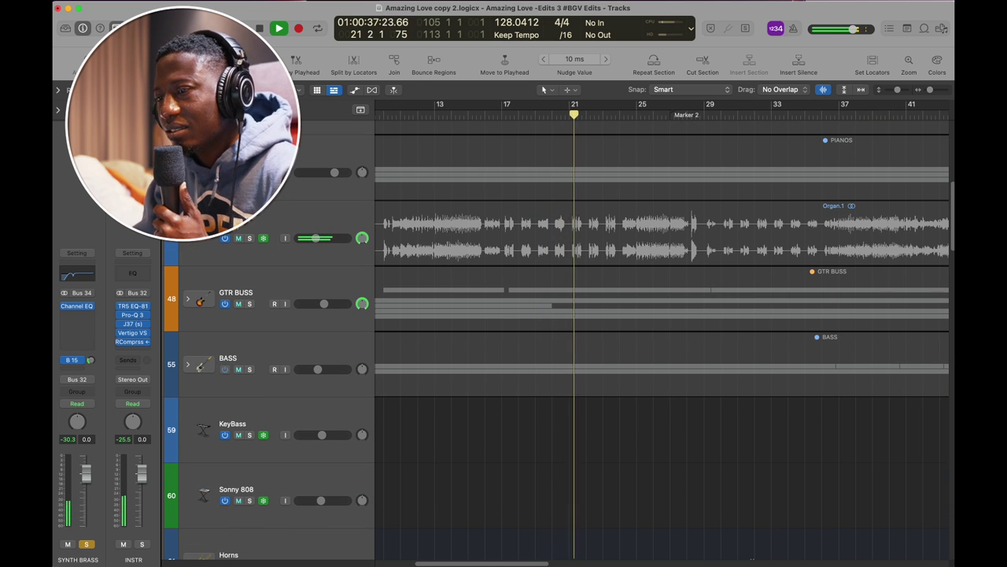
{"action": "left_click", "coordinate": [250, 173]}
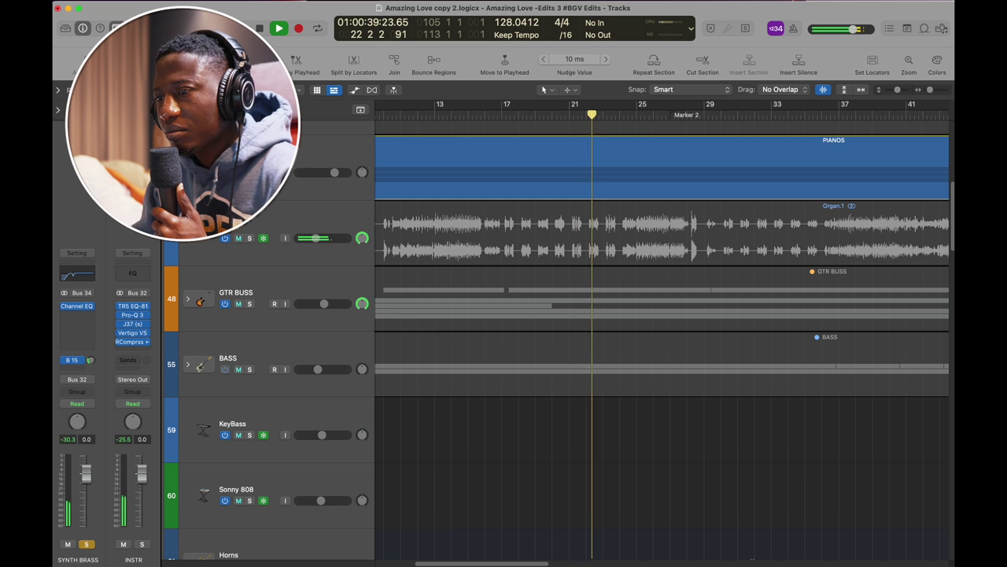
{"action": "left_click", "coordinate": [250, 237]}
Step: Mute and unmute the Brazzy Jazz_bip track during playback to compare the brass with and without it
{"action": "scroll", "coordinate": [432, 291], "scroll_direction": "down", "scroll_amount": 1}
{"action": "scroll", "coordinate": [431, 291], "scroll_direction": "down", "scroll_amount": 10}
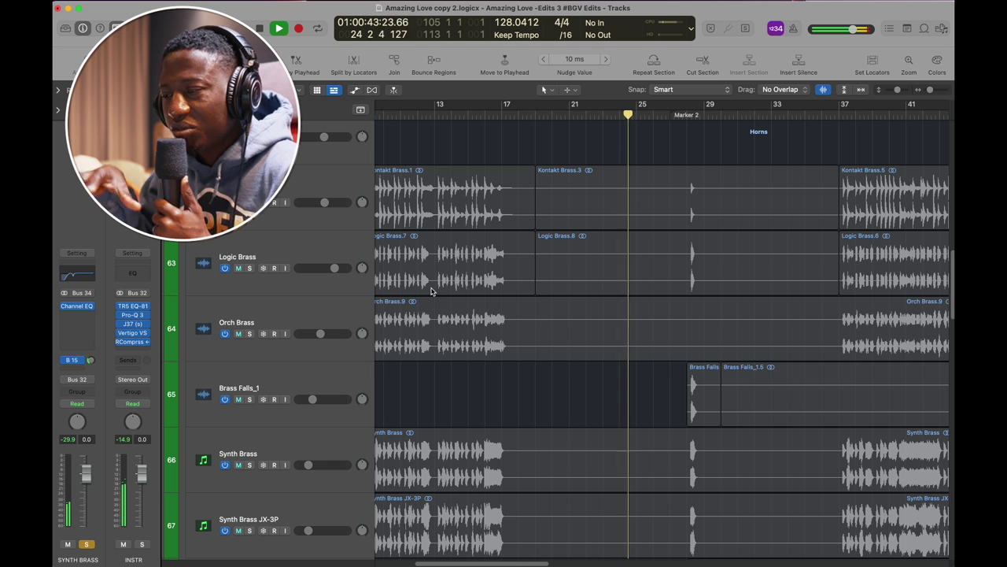
{"action": "scroll", "coordinate": [431, 291], "scroll_direction": "down", "scroll_amount": 10}
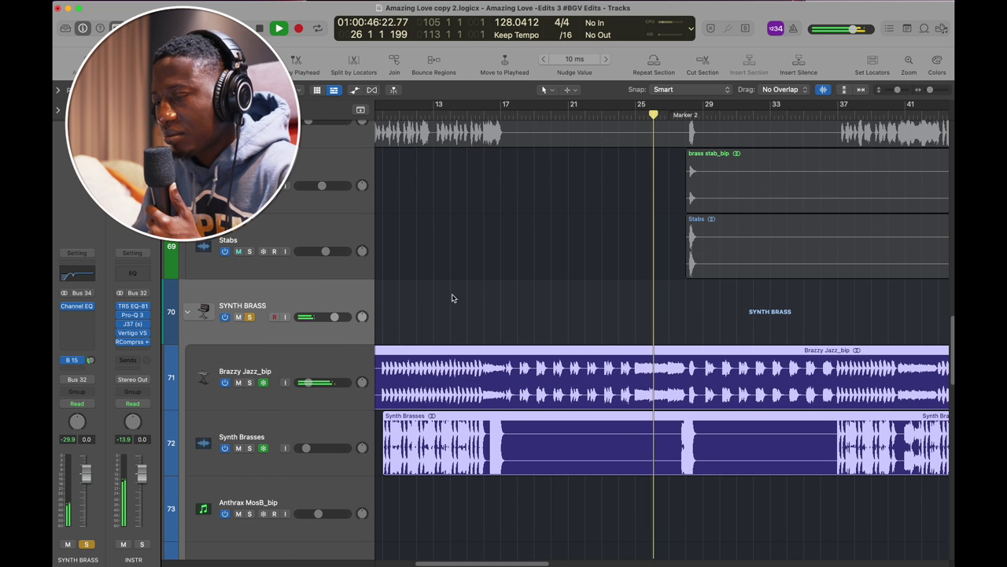
{"action": "left_click", "coordinate": [239, 382]}
{"action": "left_click", "coordinate": [239, 383]}
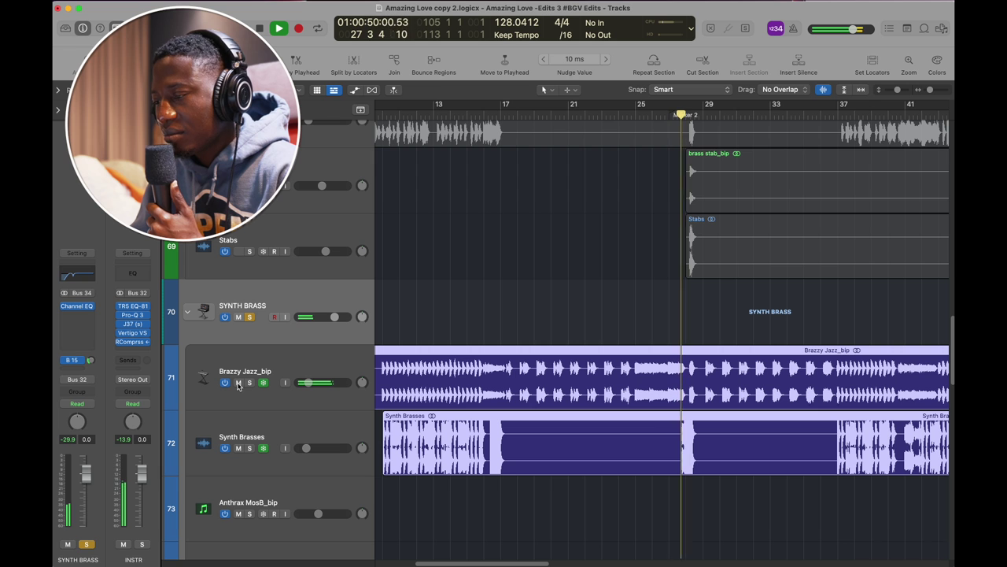
Step: Stop playback and unmute the Trap Synths track
{"action": "scroll", "coordinate": [474, 448], "scroll_direction": "right", "scroll_amount": 5}
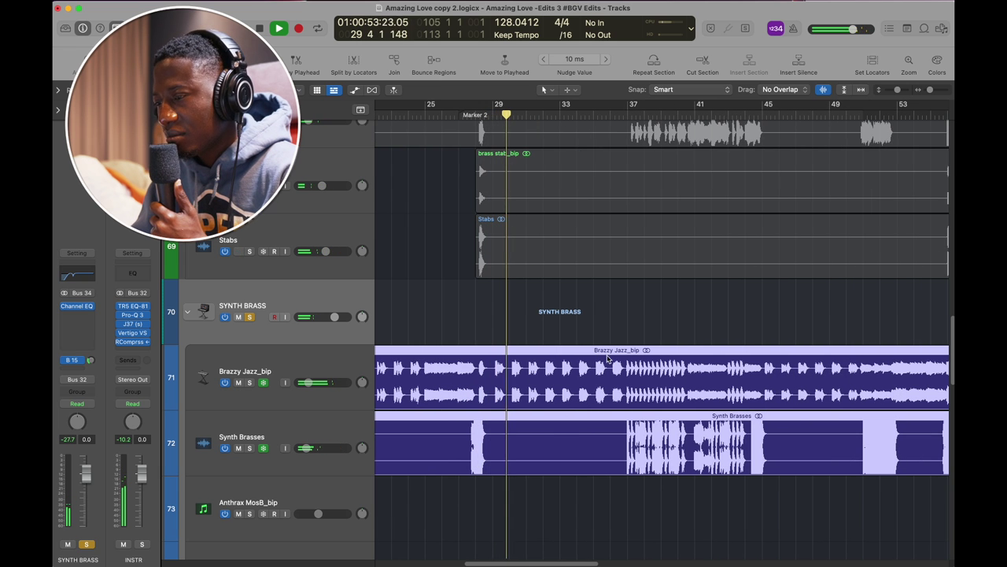
{"action": "scroll", "coordinate": [645, 358], "scroll_direction": "down", "scroll_amount": 2}
{"action": "scroll", "coordinate": [701, 360], "scroll_direction": "right", "scroll_amount": 3}
{"action": "scroll", "coordinate": [701, 361], "scroll_direction": "down", "scroll_amount": 3}
{"action": "scroll", "coordinate": [702, 361], "scroll_direction": "right", "scroll_amount": 6}
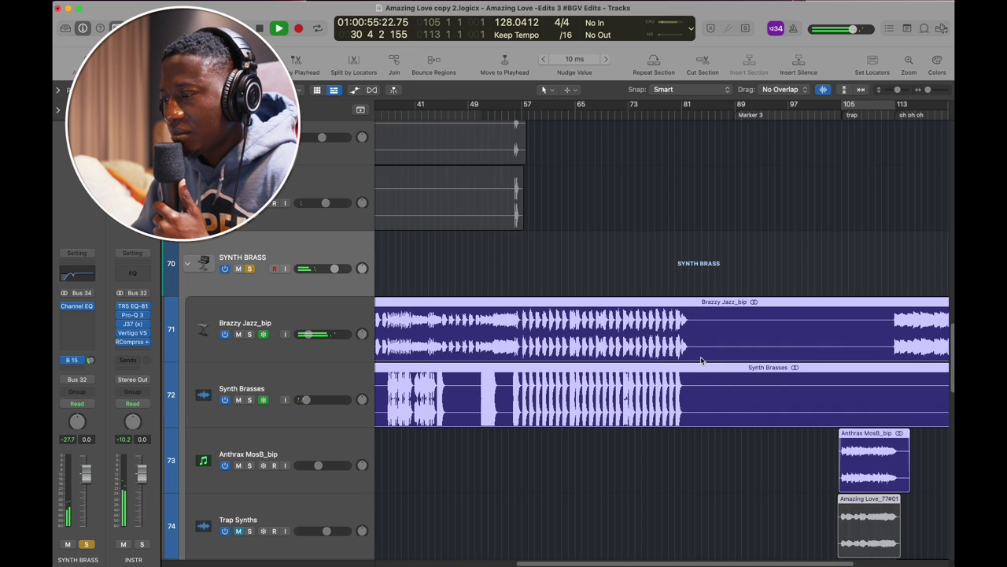
{"action": "key", "text": "space"}
{"action": "left_click", "coordinate": [238, 533]}
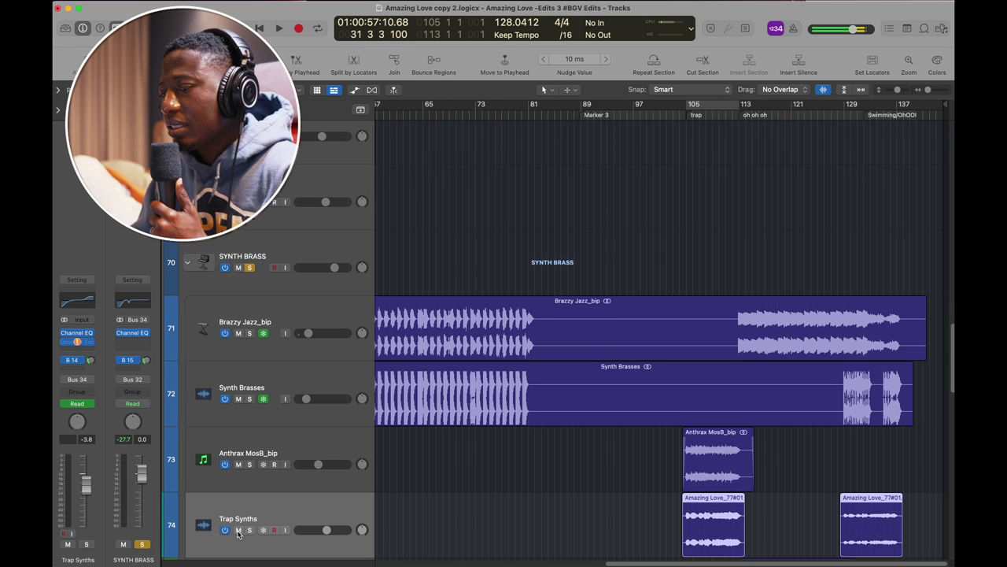
Step: Turn on cycle for the trap section, bars 105 to 113, and play it
{"action": "scroll", "coordinate": [652, 362], "scroll_direction": "down", "scroll_amount": 5}
{"action": "scroll", "coordinate": [652, 362], "scroll_direction": "up", "scroll_amount": 5}
{"action": "scroll", "coordinate": [652, 362], "scroll_direction": "right", "scroll_amount": 4}
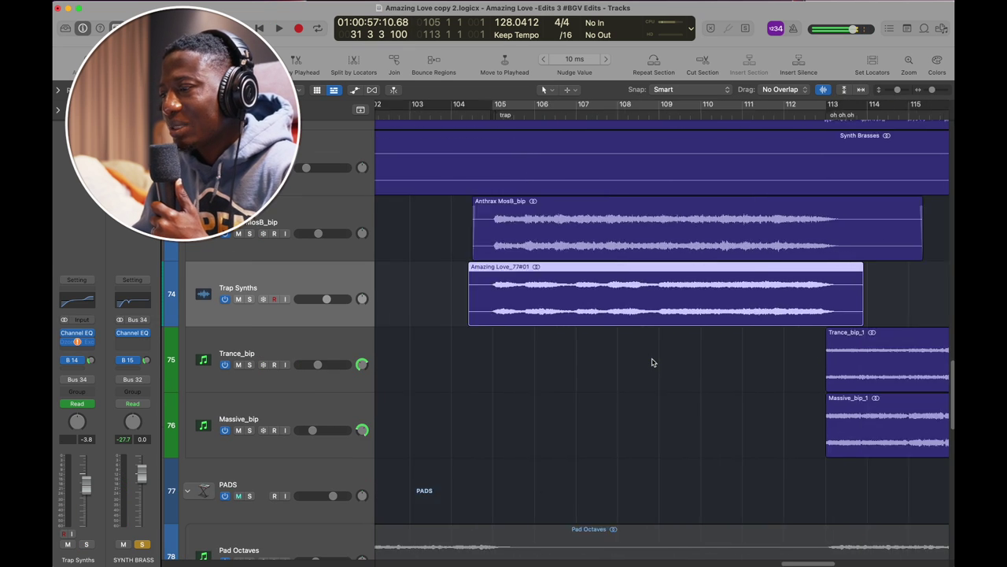
{"action": "scroll", "coordinate": [652, 363], "scroll_direction": "left", "scroll_amount": 3}
{"action": "scroll", "coordinate": [549, 210], "scroll_direction": "up", "scroll_amount": 1}
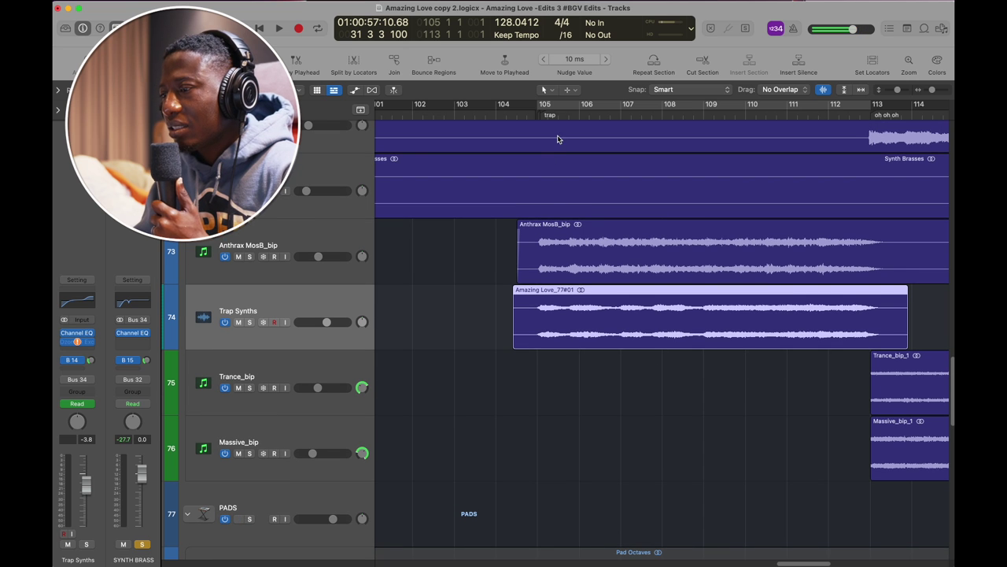
{"action": "left_click", "coordinate": [581, 107]}
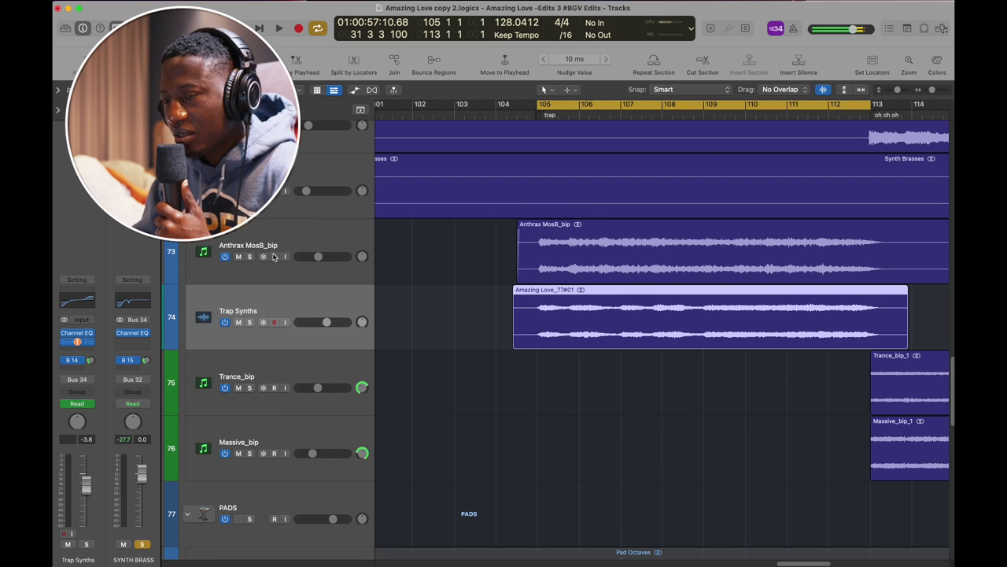
{"action": "scroll", "coordinate": [463, 324], "scroll_direction": "right", "scroll_amount": 4}
{"action": "scroll", "coordinate": [463, 325], "scroll_direction": "left", "scroll_amount": 1}
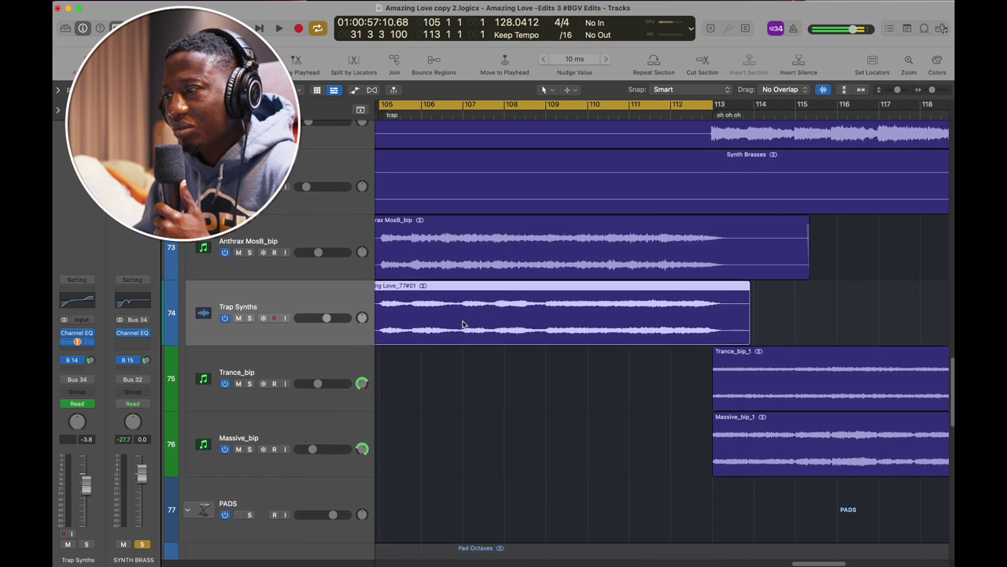
{"action": "key", "text": "space"}
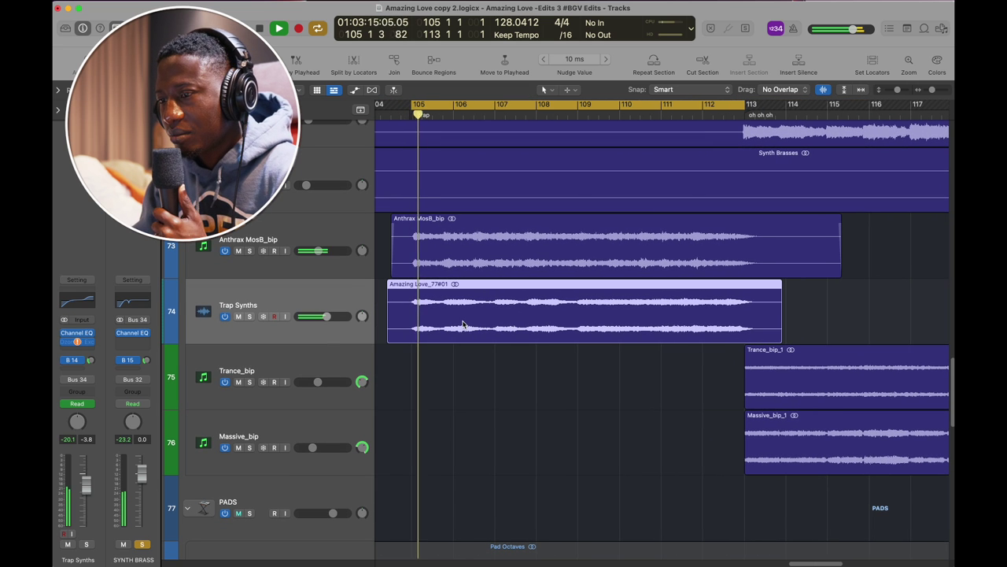
Step: Listen to the cycled trap section and mute the Trap Synths track
{"action": "scroll", "coordinate": [462, 325], "scroll_direction": "up", "scroll_amount": 3}
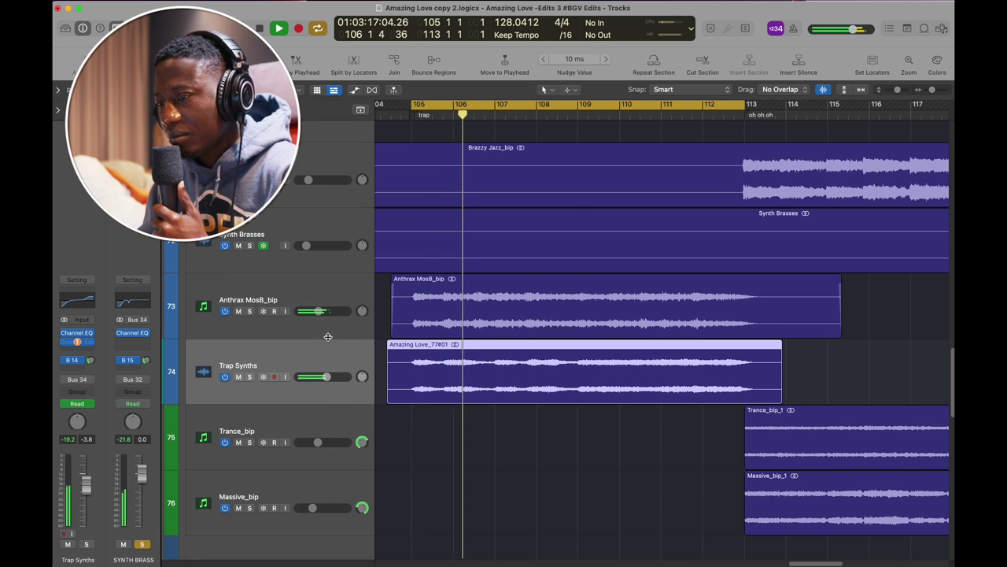
{"action": "scroll", "coordinate": [495, 378], "scroll_direction": "down", "scroll_amount": 1}
{"action": "scroll", "coordinate": [497, 379], "scroll_direction": "right", "scroll_amount": 2}
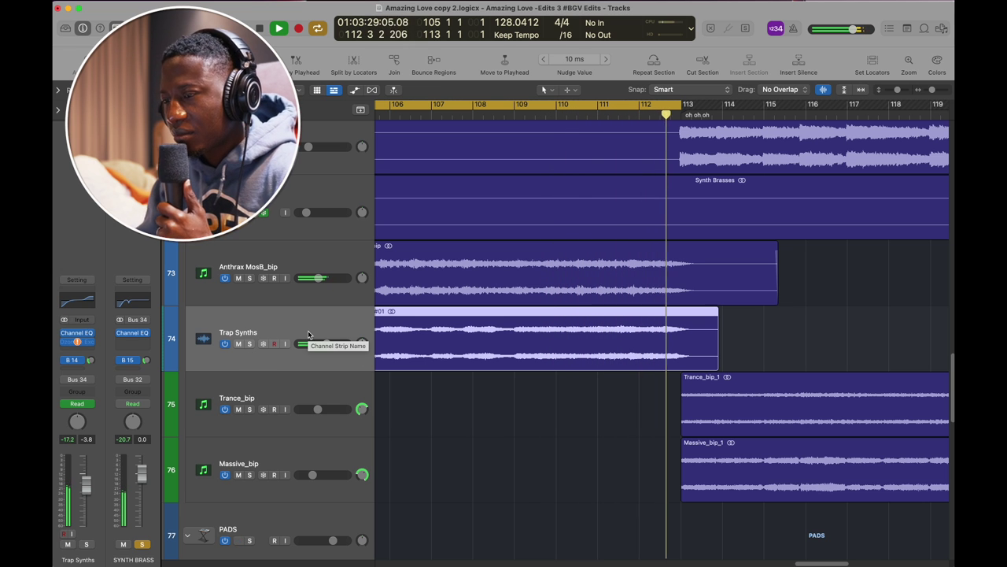
{"action": "left_click", "coordinate": [239, 342]}
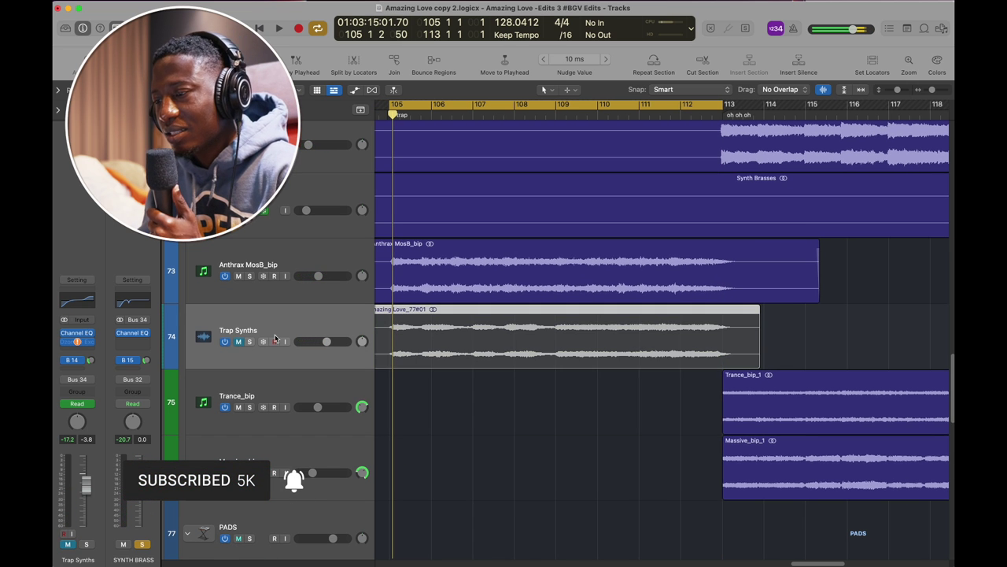
Step: Place the playhead in bar 122 and clear all track solos and the active cycle range
{"action": "scroll", "coordinate": [512, 320], "scroll_direction": "left", "scroll_amount": 2}
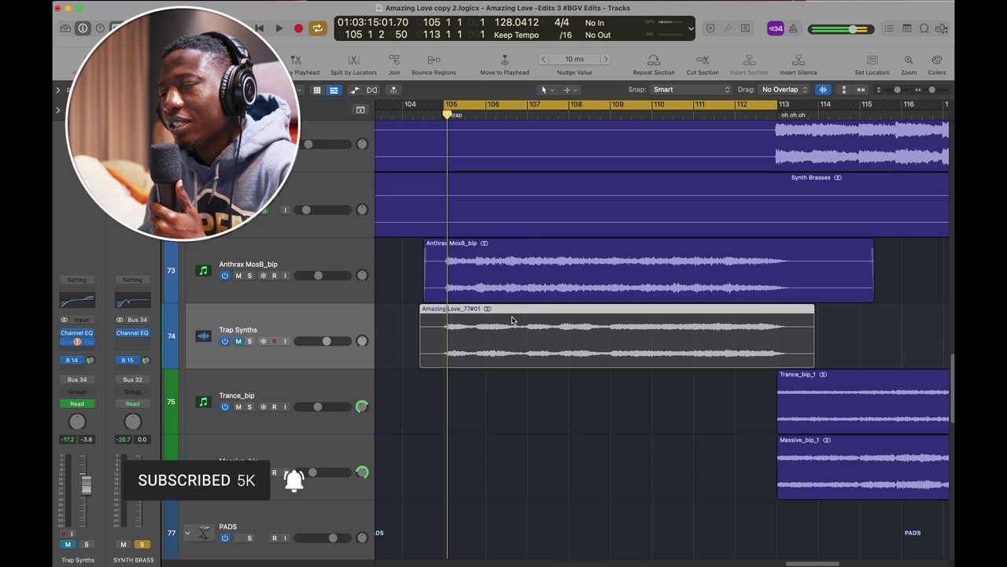
{"action": "scroll", "coordinate": [513, 319], "scroll_direction": "down", "scroll_amount": 1}
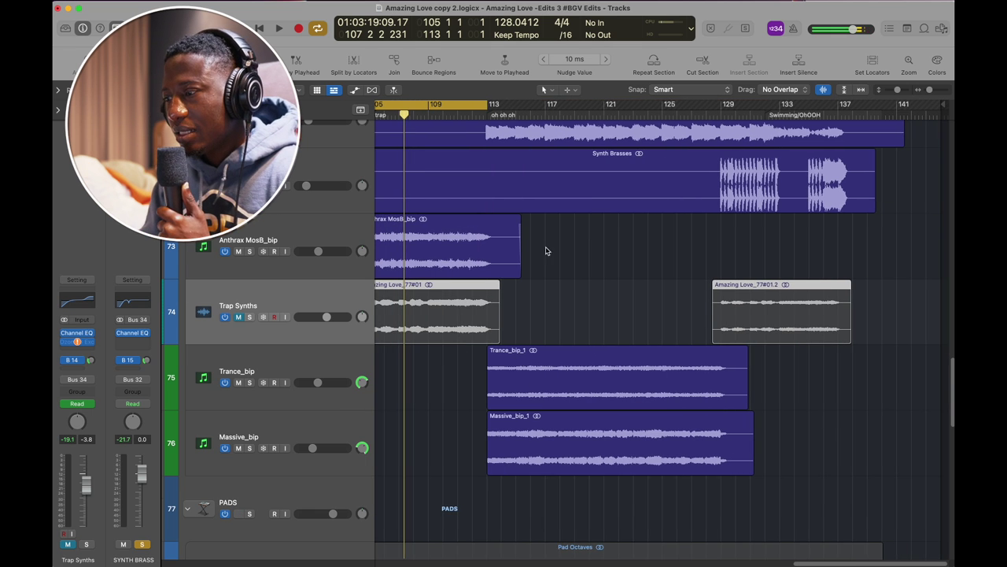
{"action": "left_click_drag", "start_coordinate": [494, 115], "coordinate": [631, 118]}
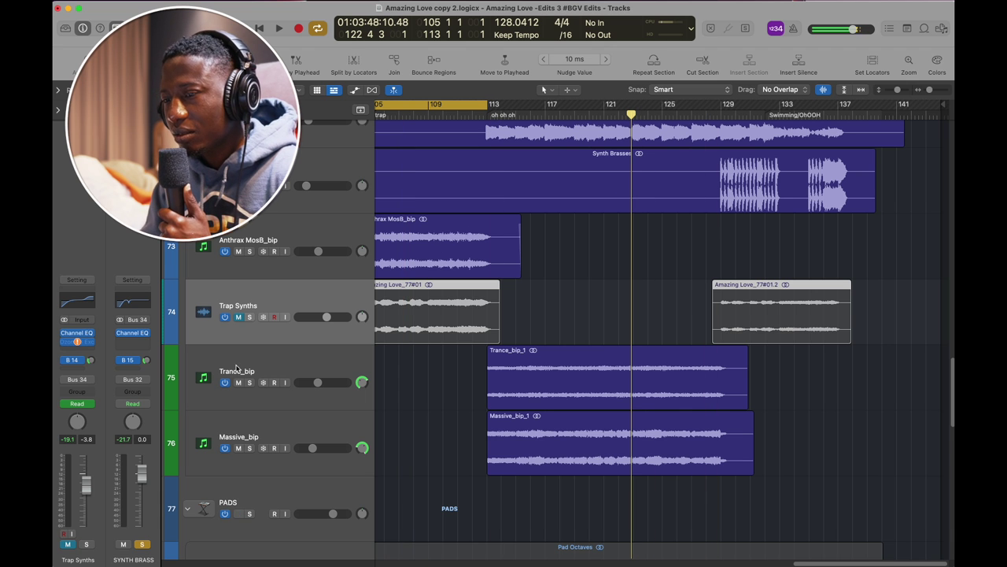
{"action": "key", "text": "ctrl+alt+super+s"}
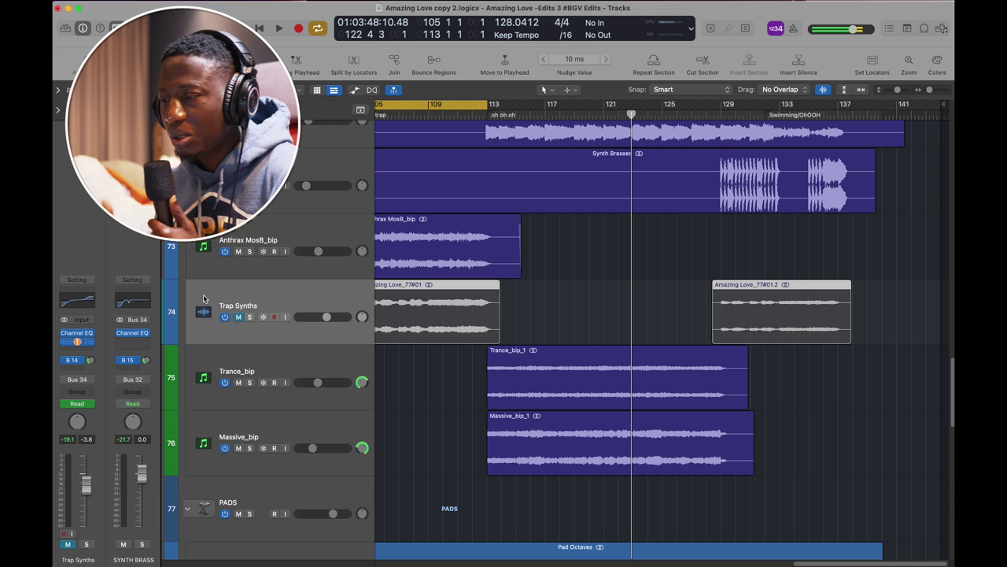
{"action": "left_click", "coordinate": [468, 106]}
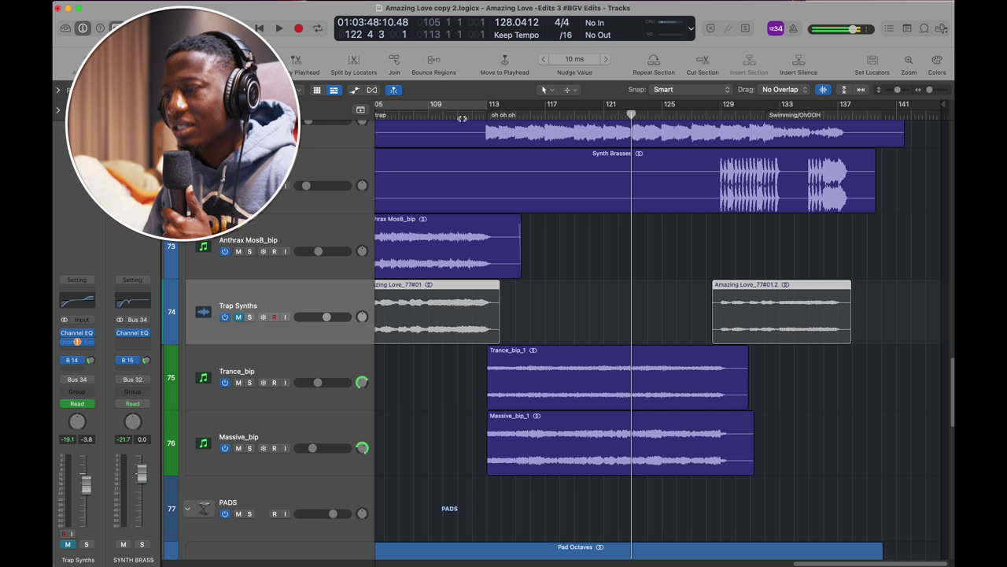
Step: Examine the Anthrax MosB_bip, Trap Synths, Trance_bip, Massive_bip and Pad Octaves regions around the trap and oh oh oh markers
{"action": "scroll", "coordinate": [653, 274], "scroll_direction": "down", "scroll_amount": 5}
{"action": "scroll", "coordinate": [650, 275], "scroll_direction": "down", "scroll_amount": 2}
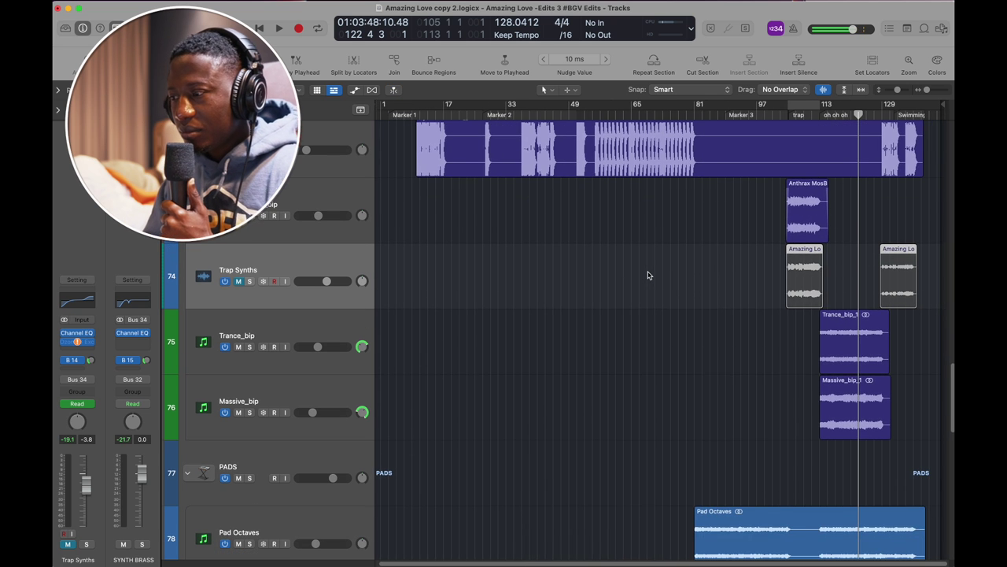
{"action": "scroll", "coordinate": [754, 364], "scroll_direction": "up", "scroll_amount": 5}
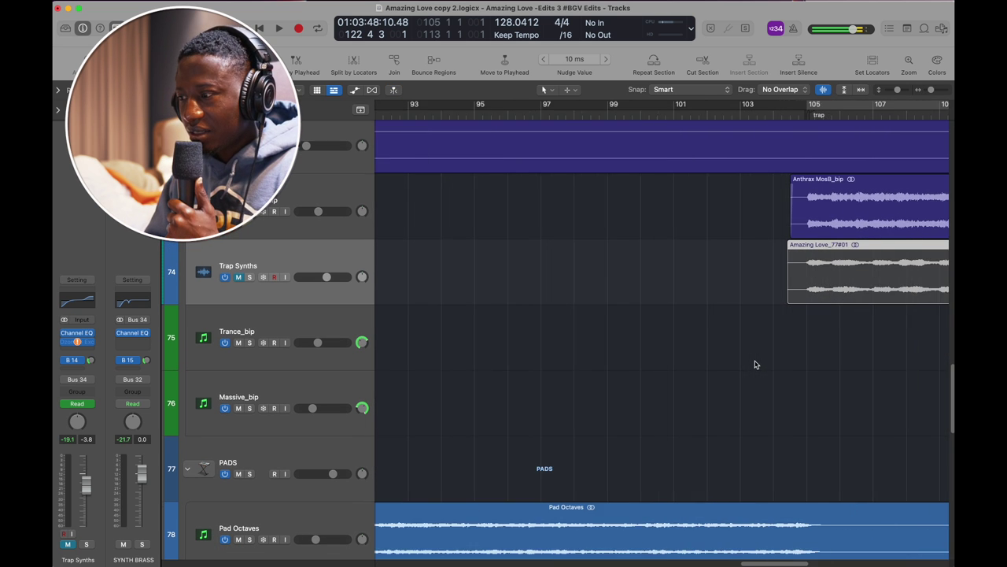
{"action": "scroll", "coordinate": [672, 398], "scroll_direction": "down", "scroll_amount": 8}
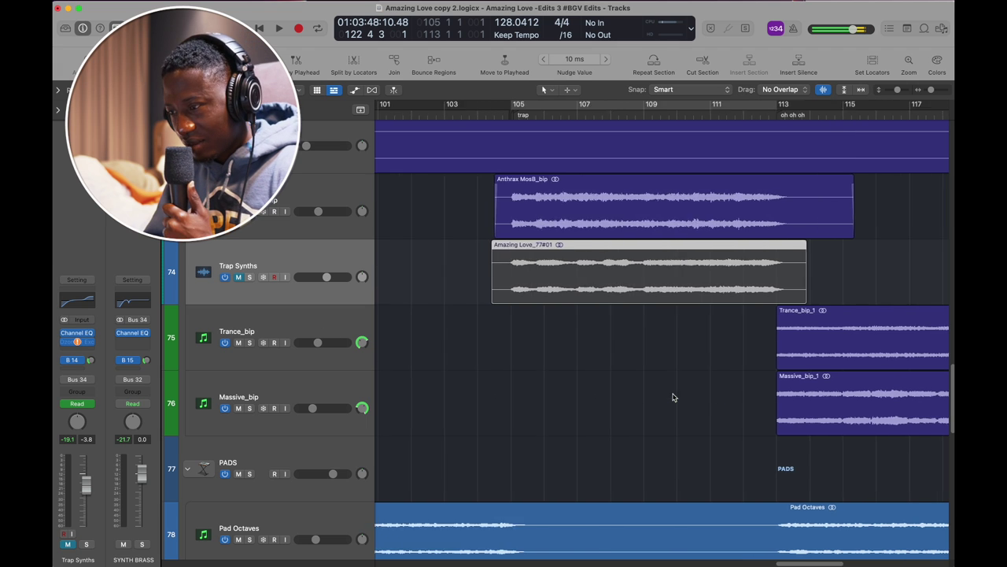
{"action": "scroll", "coordinate": [364, 350], "scroll_direction": "down", "scroll_amount": 2}
{"action": "scroll", "coordinate": [625, 322], "scroll_direction": "up", "scroll_amount": 5}
{"action": "scroll", "coordinate": [625, 321], "scroll_direction": "up", "scroll_amount": 4}
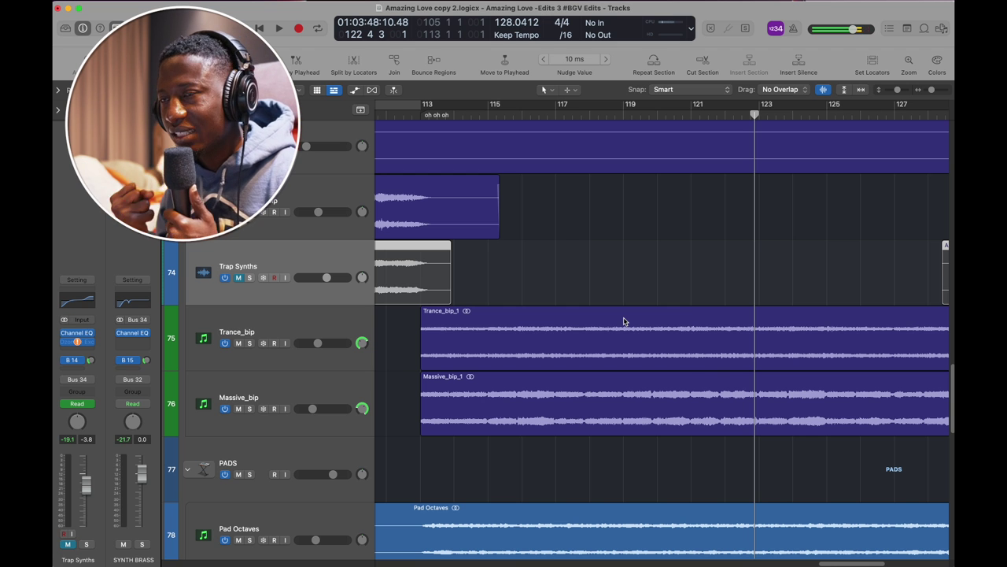
{"action": "scroll", "coordinate": [624, 321], "scroll_direction": "left", "scroll_amount": 5}
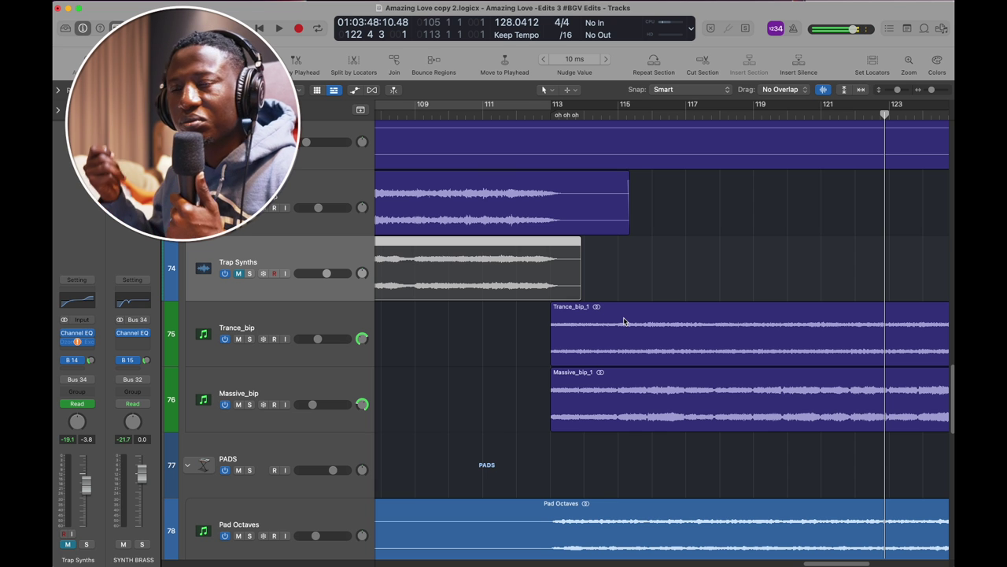
Step: Solo the Drum Buss, PERC and KICK>>> tracks and play them from bar 111
{"action": "scroll", "coordinate": [624, 320], "scroll_direction": "up", "scroll_amount": 20}
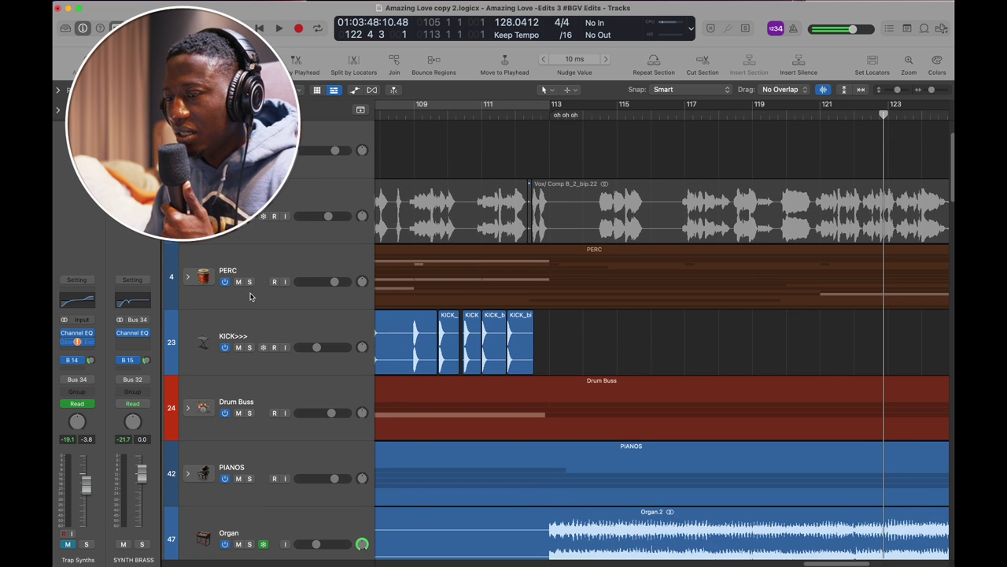
{"action": "left_click", "coordinate": [249, 412]}
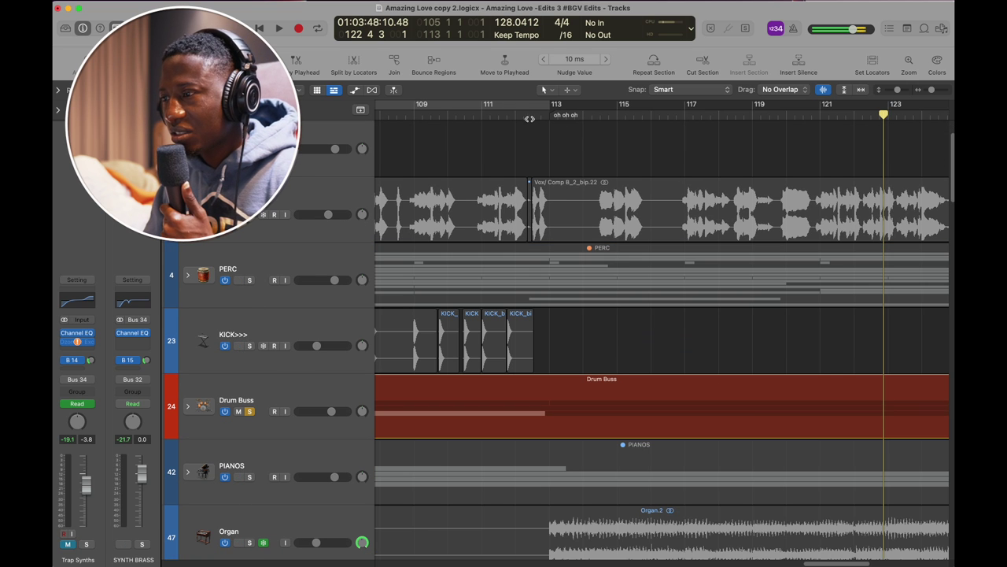
{"action": "left_click", "coordinate": [250, 281]}
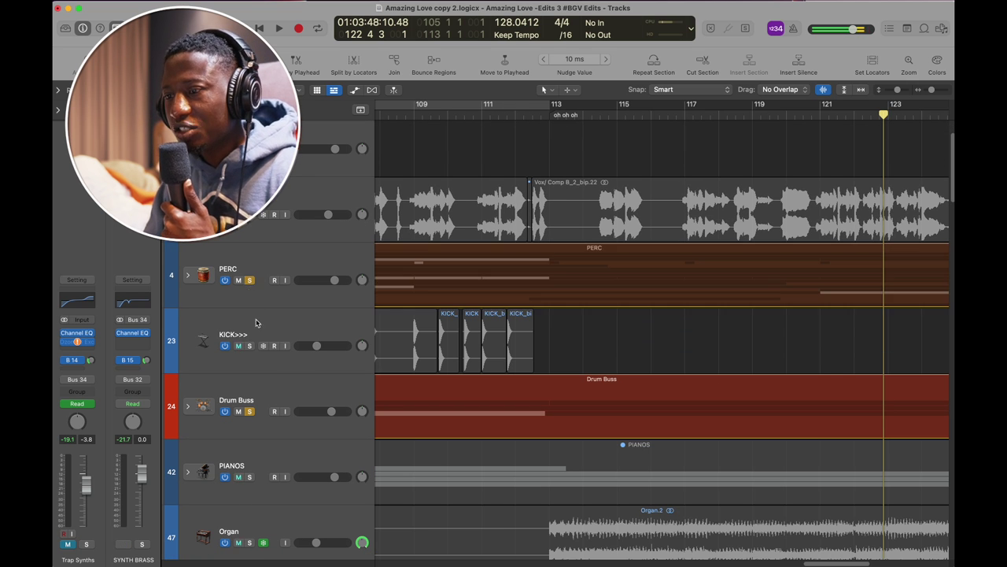
{"action": "left_click", "coordinate": [249, 346]}
{"action": "left_click", "coordinate": [485, 115]}
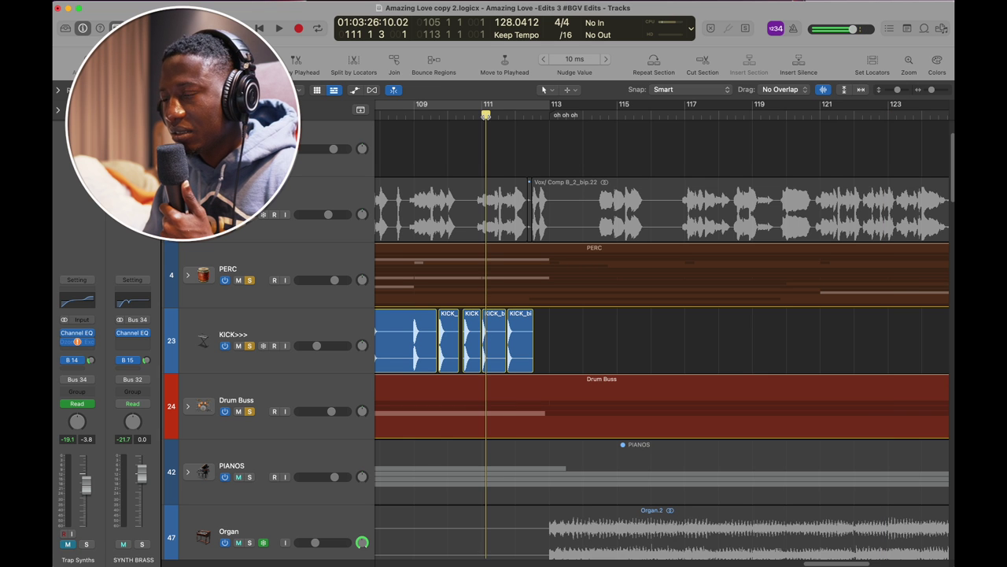
{"action": "key", "text": "space"}
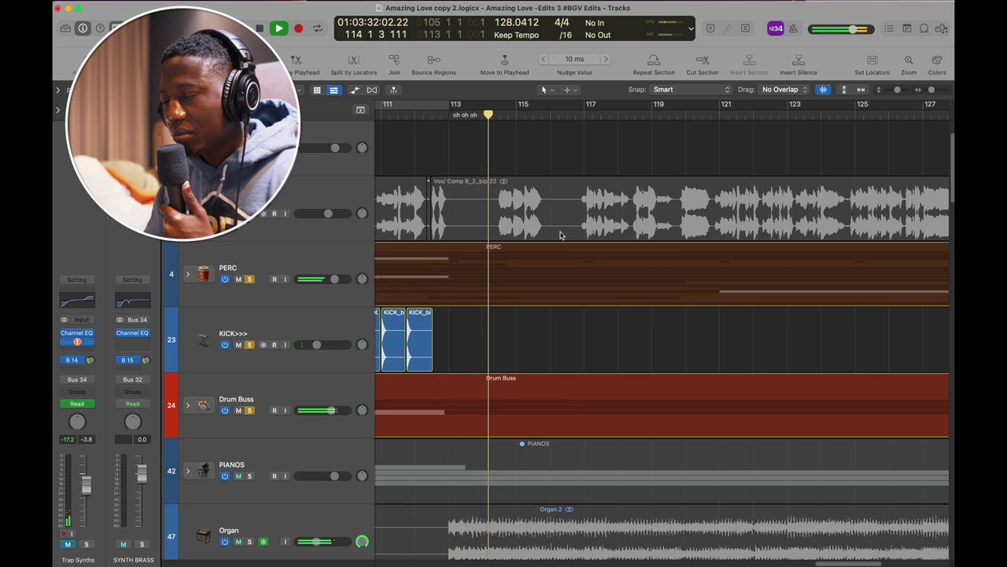
Step: Play the soloed PERC, KICK>>> and Drum Buss tracks up to bar 121 while reviewing the organ, guitar, bass and brass regions
{"action": "scroll", "coordinate": [560, 234], "scroll_direction": "left", "scroll_amount": 2}
{"action": "key", "text": "space"}
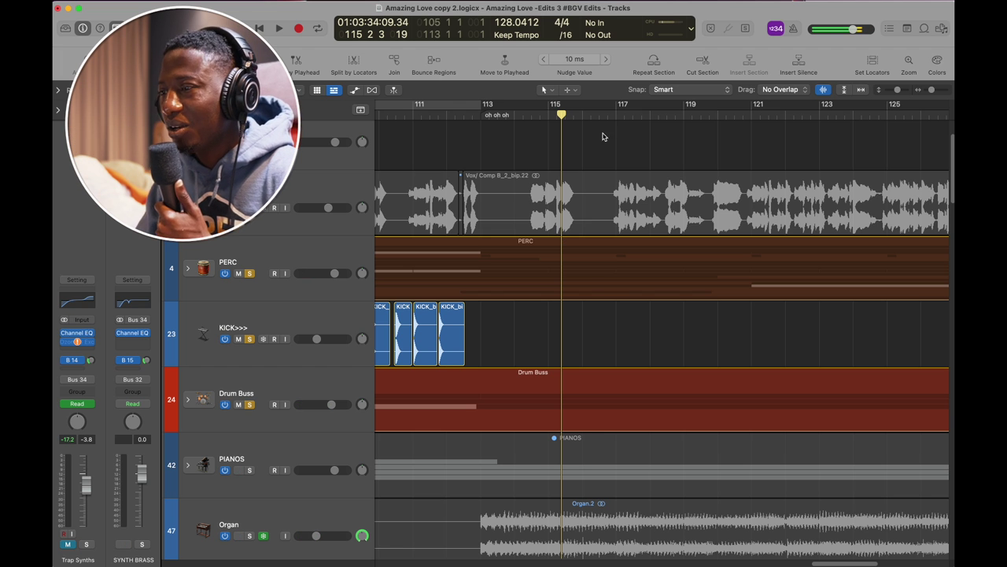
{"action": "key", "text": "space"}
{"action": "scroll", "coordinate": [718, 259], "scroll_direction": "down", "scroll_amount": 2}
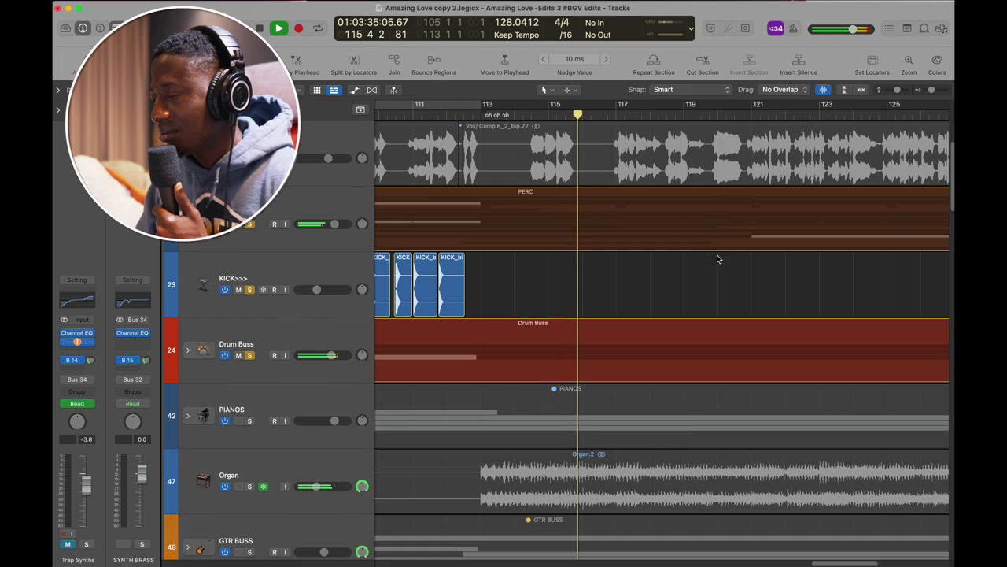
{"action": "scroll", "coordinate": [718, 259], "scroll_direction": "down", "scroll_amount": 6}
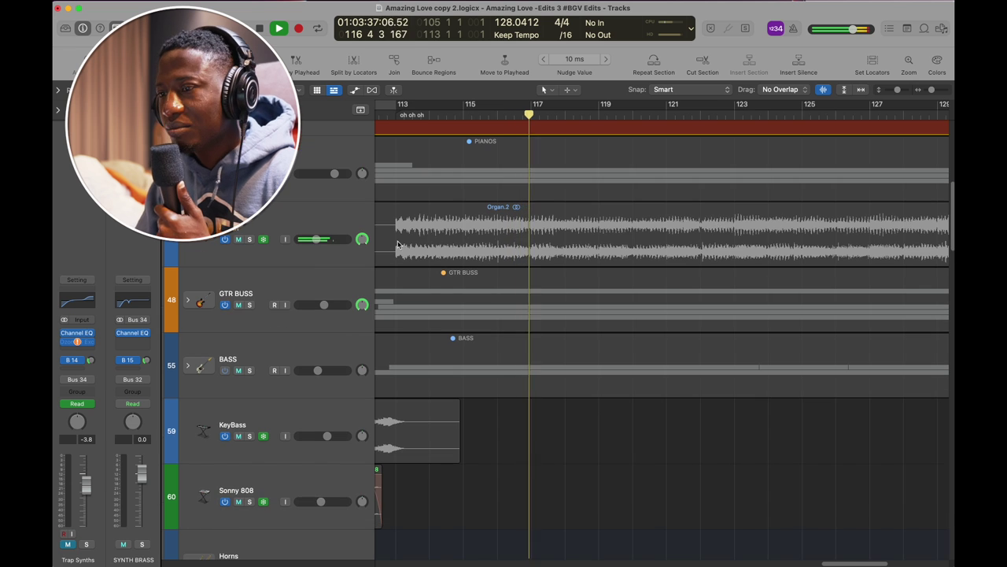
{"action": "scroll", "coordinate": [440, 250], "scroll_direction": "left", "scroll_amount": 2}
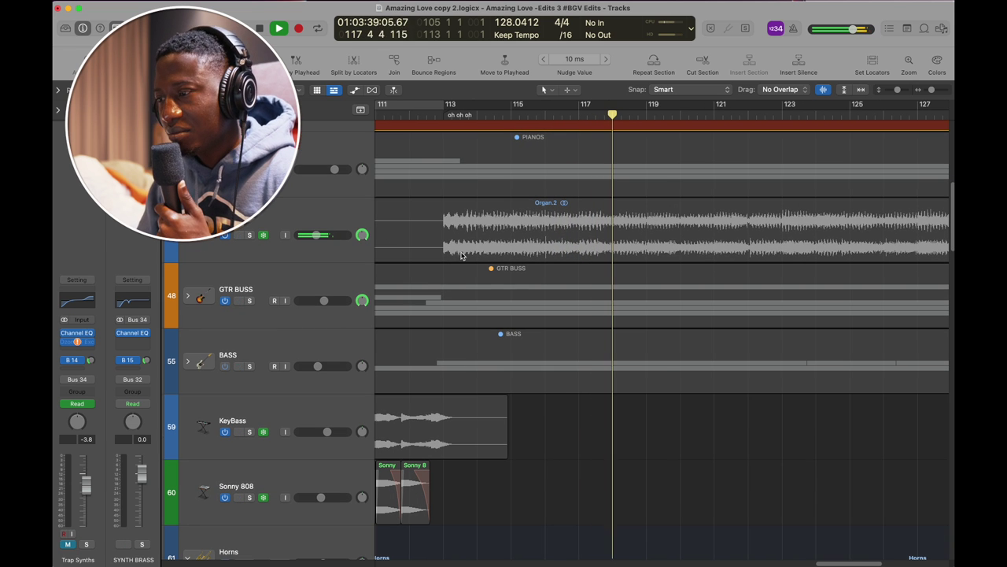
{"action": "scroll", "coordinate": [488, 248], "scroll_direction": "down", "scroll_amount": 3}
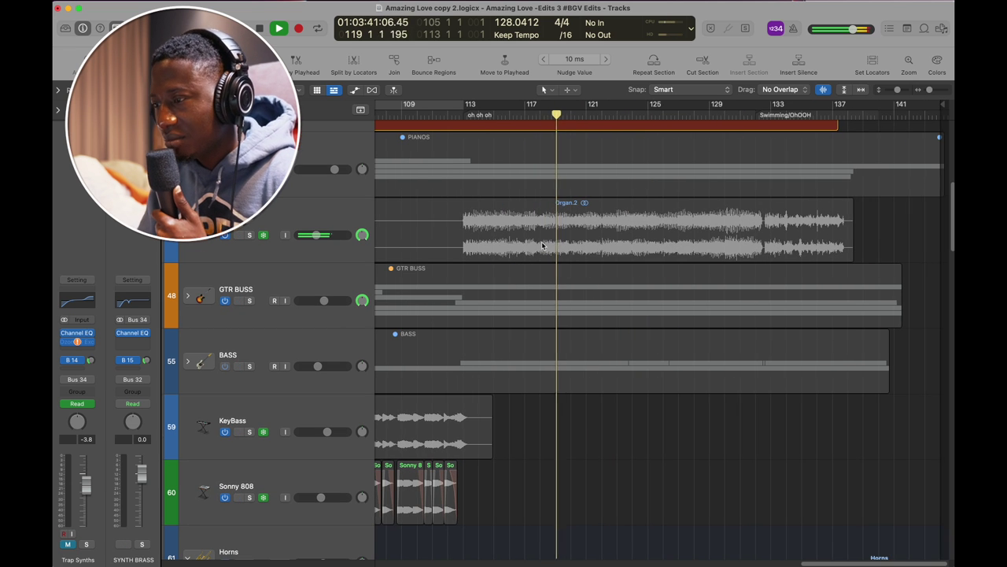
{"action": "scroll", "coordinate": [545, 320], "scroll_direction": "down", "scroll_amount": 2}
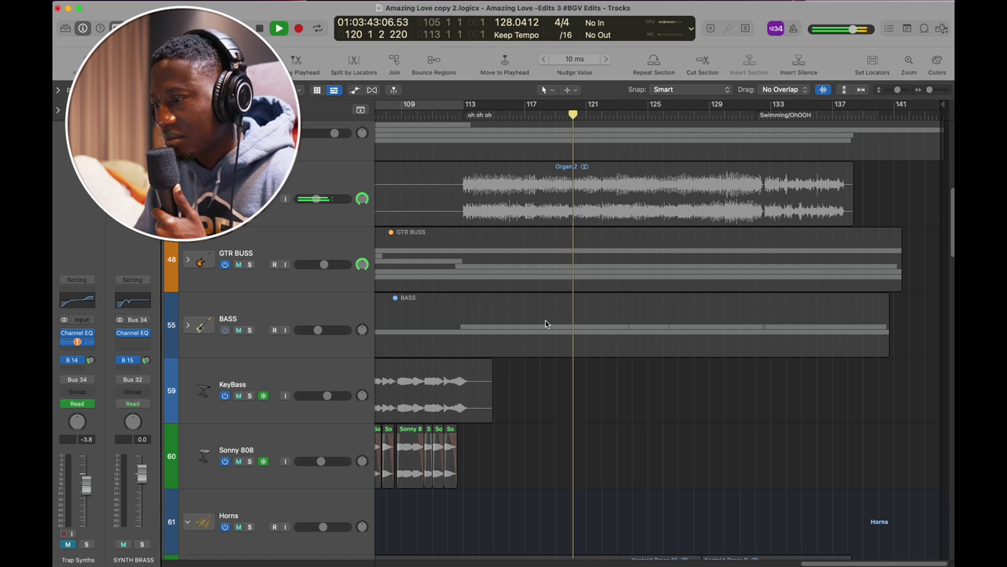
{"action": "scroll", "coordinate": [545, 323], "scroll_direction": "down", "scroll_amount": 8}
{"action": "scroll", "coordinate": [545, 322], "scroll_direction": "up", "scroll_amount": 3}
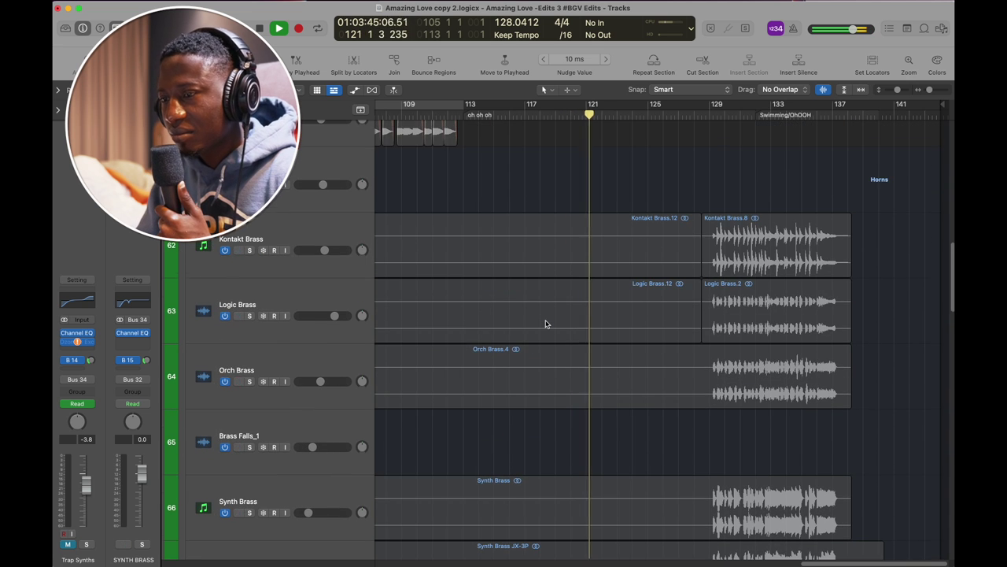
{"action": "key", "text": "space"}
Step: Solo the SYNTH BRASS track stack and review its Trance_bip and Massive_bip regions
{"action": "scroll", "coordinate": [545, 323], "scroll_direction": "down", "scroll_amount": 12}
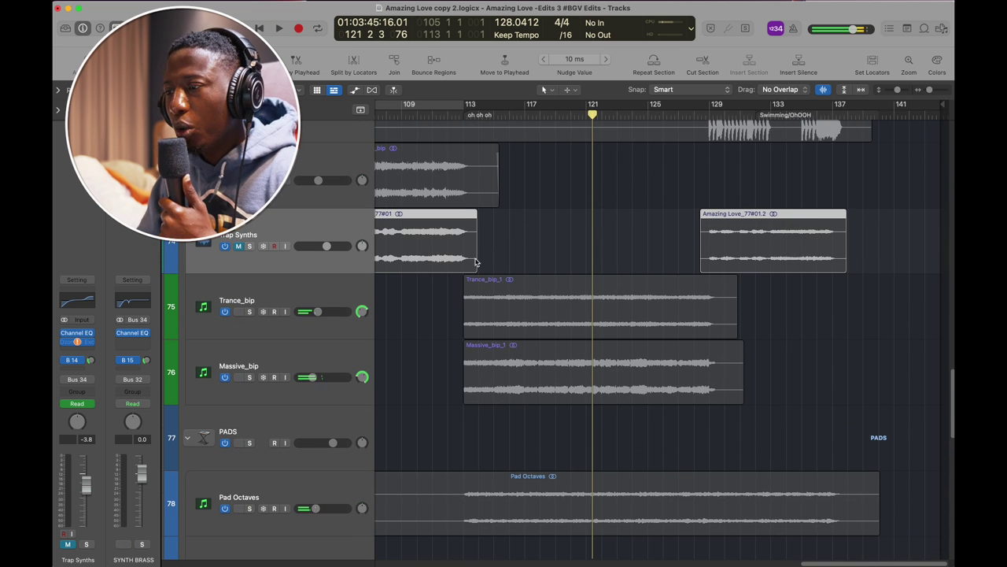
{"action": "scroll", "coordinate": [269, 246], "scroll_direction": "up", "scroll_amount": 10}
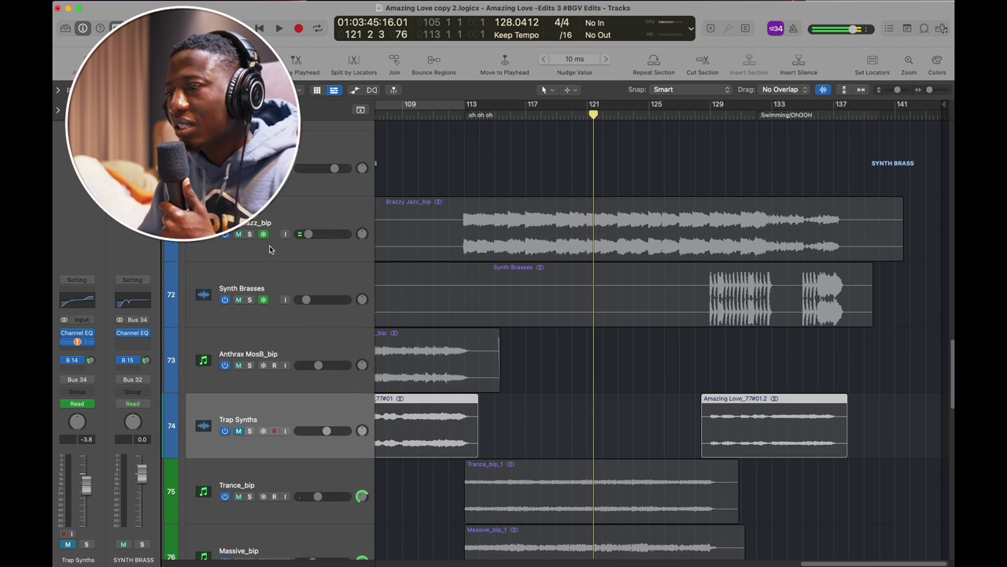
{"action": "left_click", "coordinate": [250, 167]}
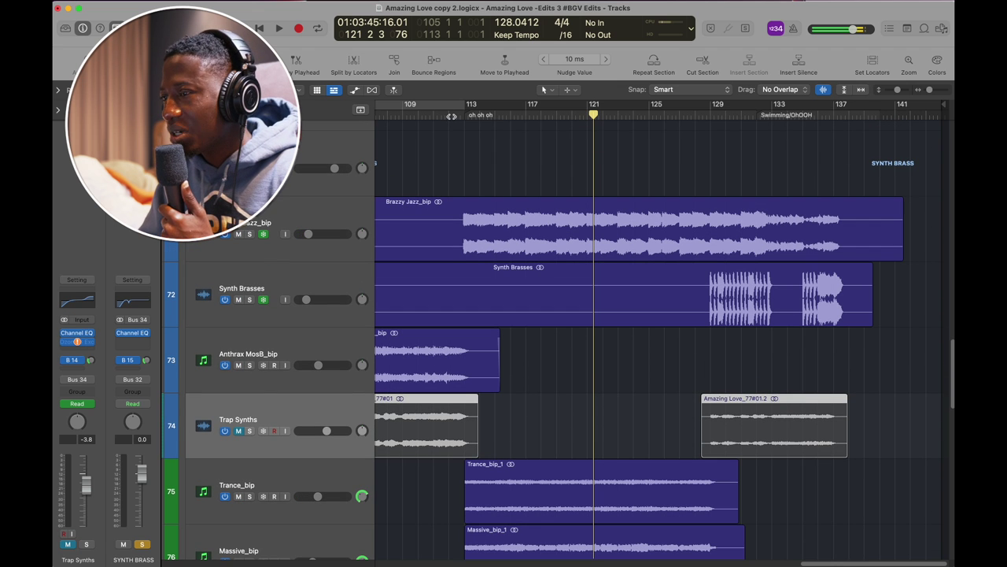
{"action": "scroll", "coordinate": [454, 167], "scroll_direction": "down", "scroll_amount": 8}
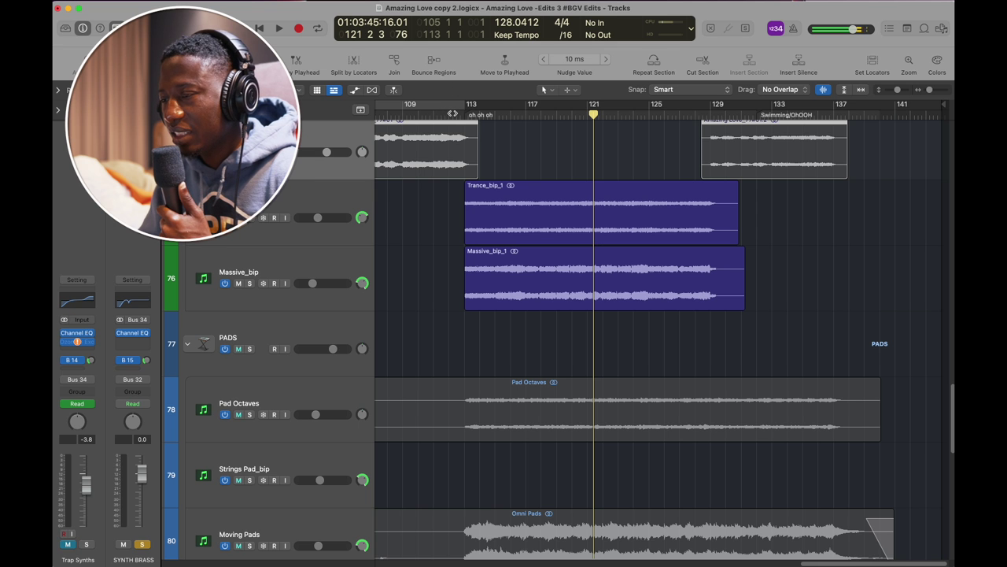
Step: Play the soloed synth brass from about bar 111 into the oh oh oh section and clear the solo
{"action": "left_click", "coordinate": [443, 114]}
{"action": "key", "text": "space"}
{"action": "scroll", "coordinate": [442, 114], "scroll_direction": "up", "scroll_amount": 2}
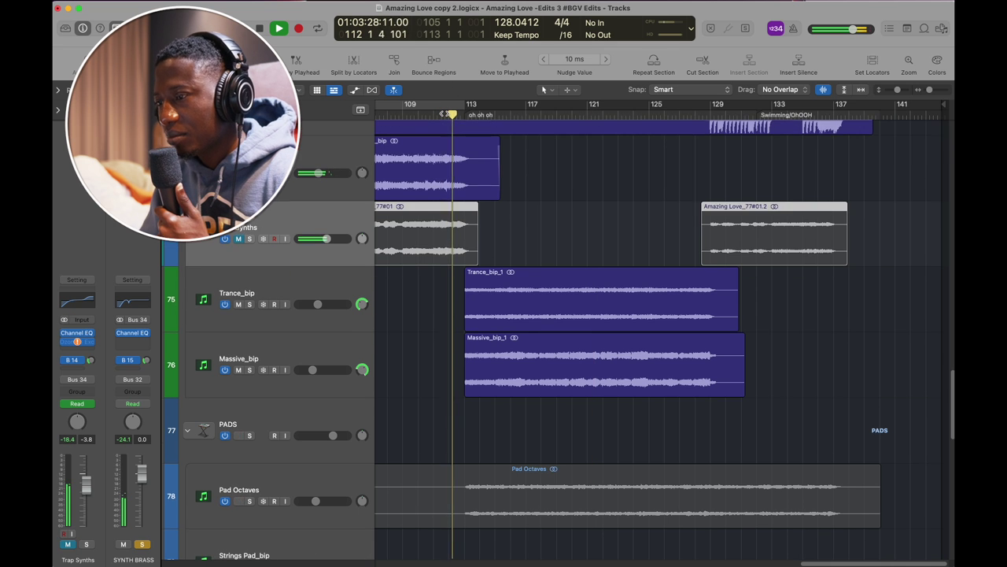
{"action": "scroll", "coordinate": [443, 114], "scroll_direction": "up", "scroll_amount": 4}
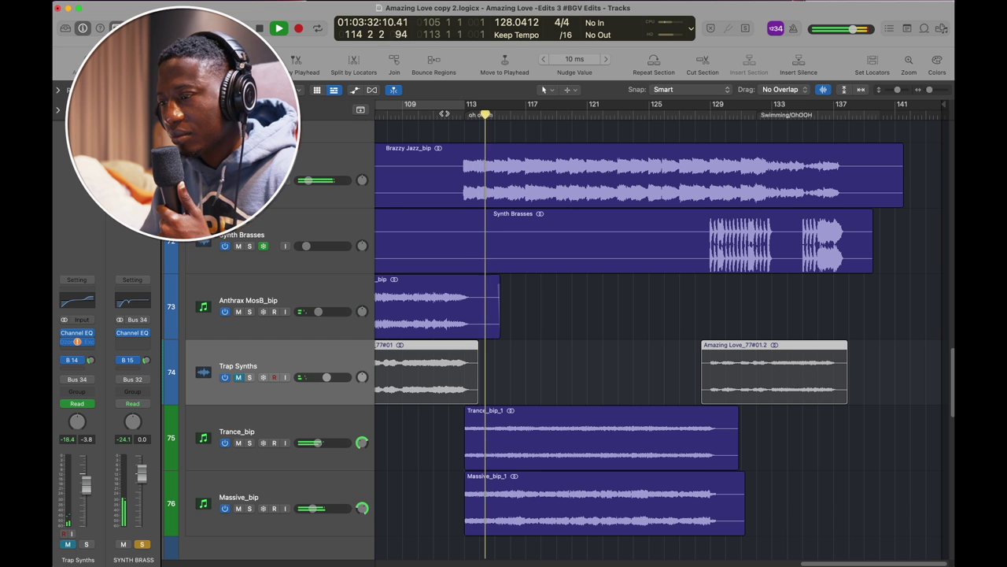
{"action": "scroll", "coordinate": [445, 114], "scroll_direction": "up", "scroll_amount": 1}
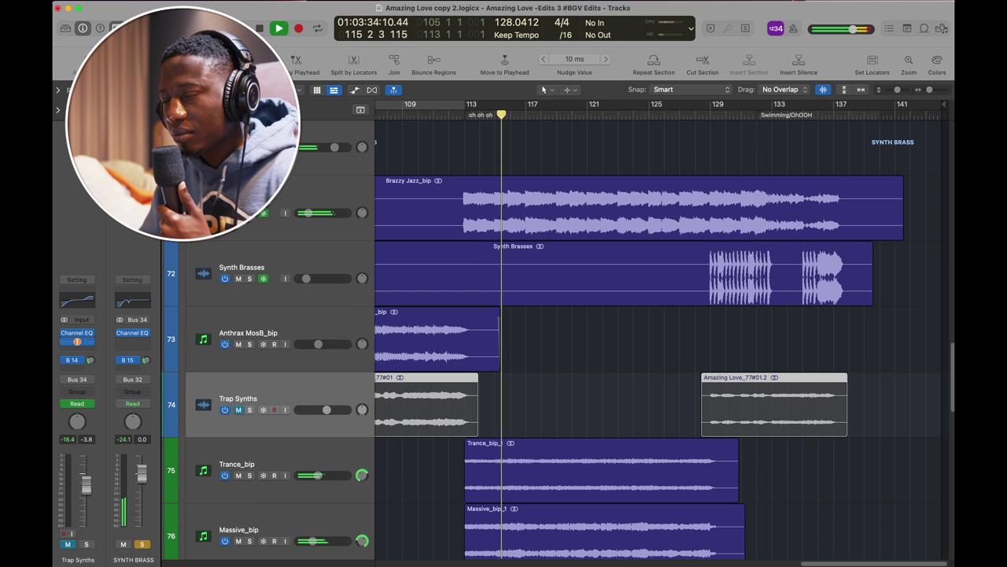
{"action": "key", "text": "s"}
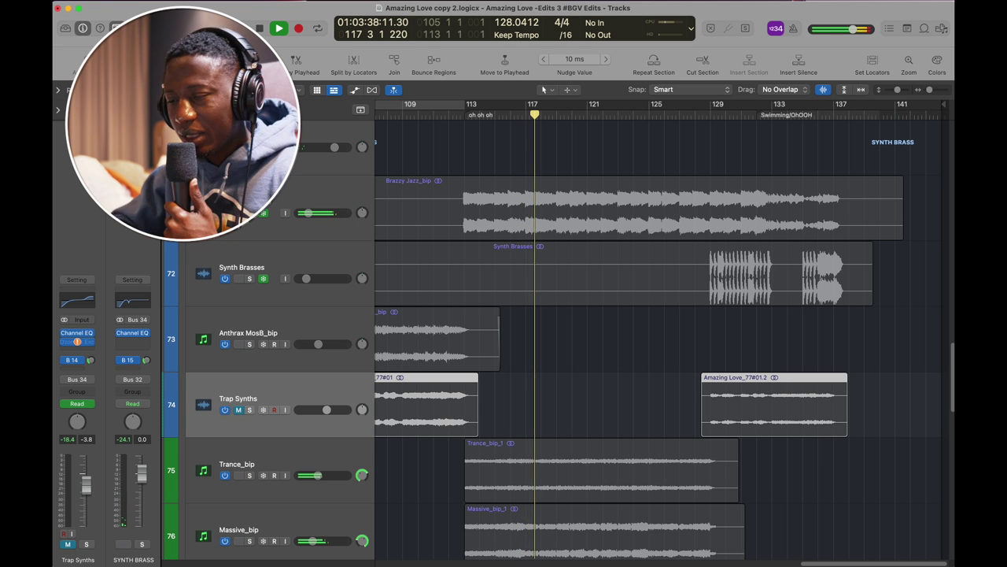
Step: Place the playhead in bar 3 at Marker 1 and select the A New Dawn_ track, followed by the Strings Pad_bip track
{"action": "key", "text": "super+a"}
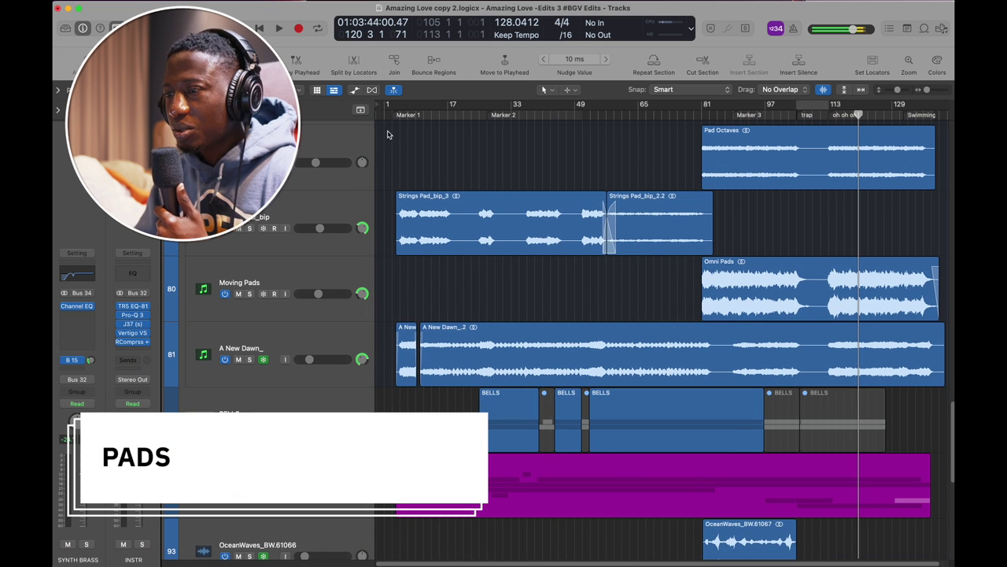
{"action": "key", "text": "Return"}
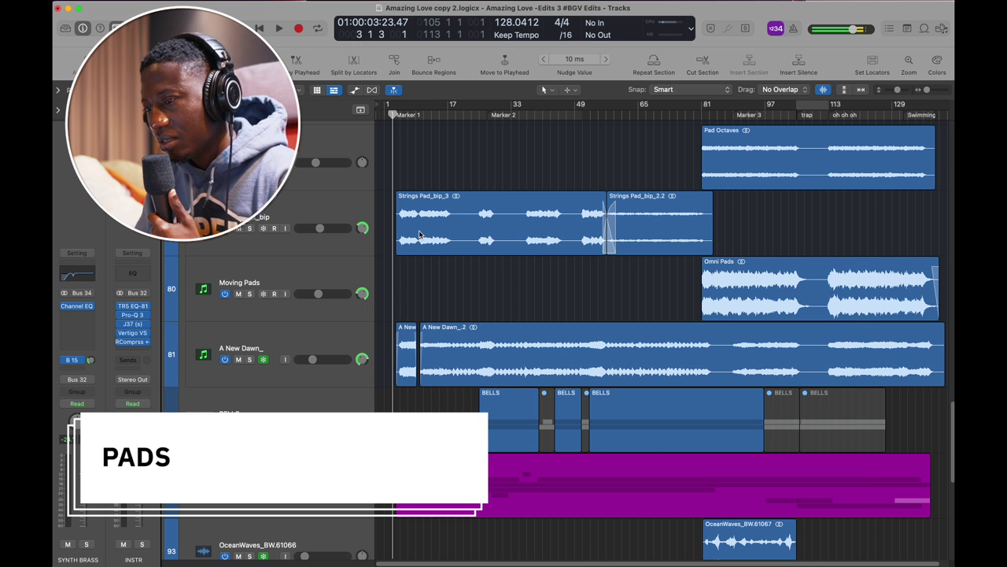
{"action": "scroll", "coordinate": [420, 234], "scroll_direction": "up", "scroll_amount": 6}
{"action": "left_click", "coordinate": [304, 345]}
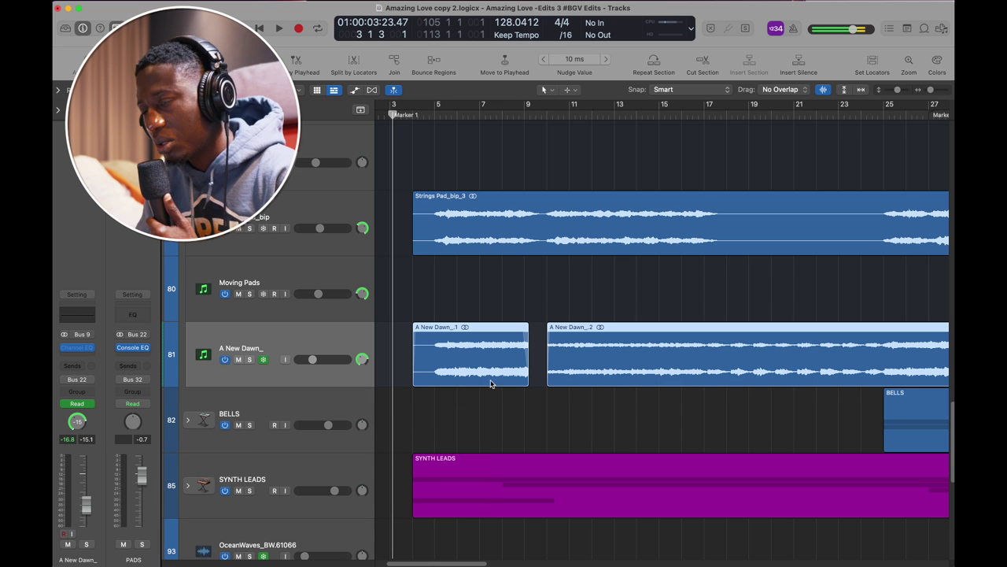
{"action": "left_click", "coordinate": [331, 215]}
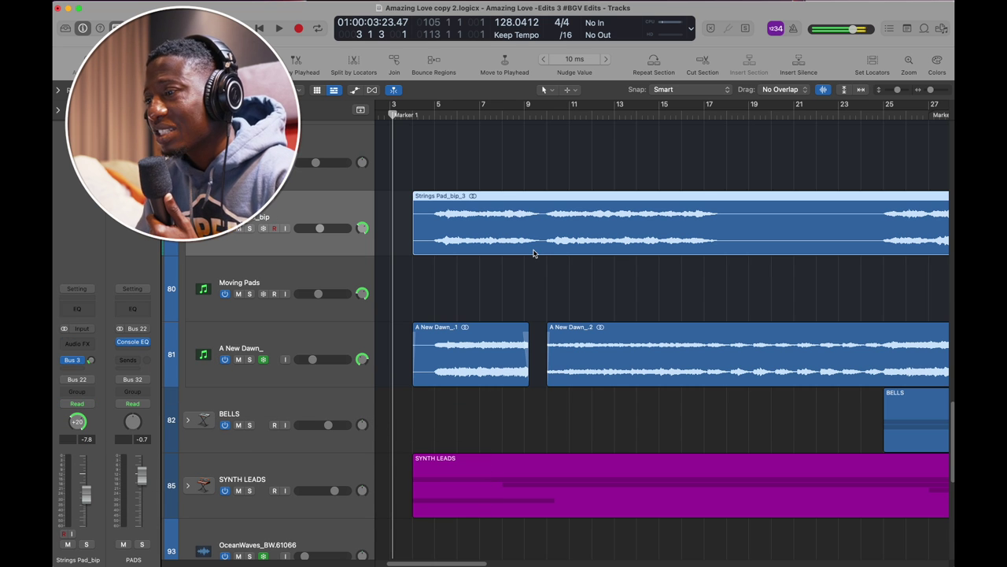
Step: Examine the Strings Pad_bip regions along the timeline from Marker 1 to about bar 57
{"action": "scroll", "coordinate": [527, 258], "scroll_direction": "right", "scroll_amount": 5}
{"action": "key", "text": "super+Left"}
{"action": "key", "text": "super+Left"}
{"action": "key", "text": "super+Left"}
{"action": "key", "text": "super+Left"}
{"action": "key", "text": "super+Left"}
{"action": "key", "text": "super+Left"}
{"action": "key", "text": "super+Left"}
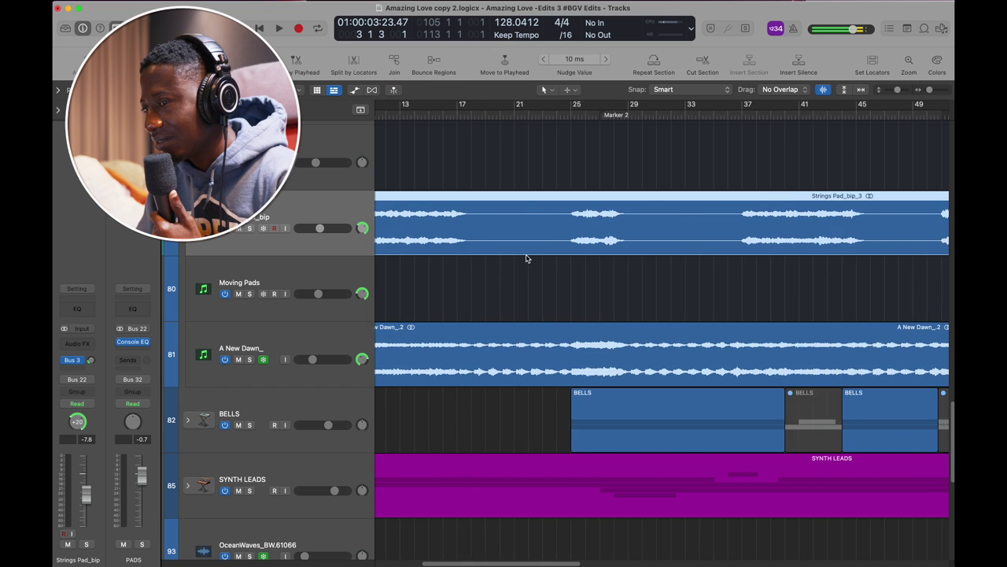
{"action": "key", "text": "super+Right"}
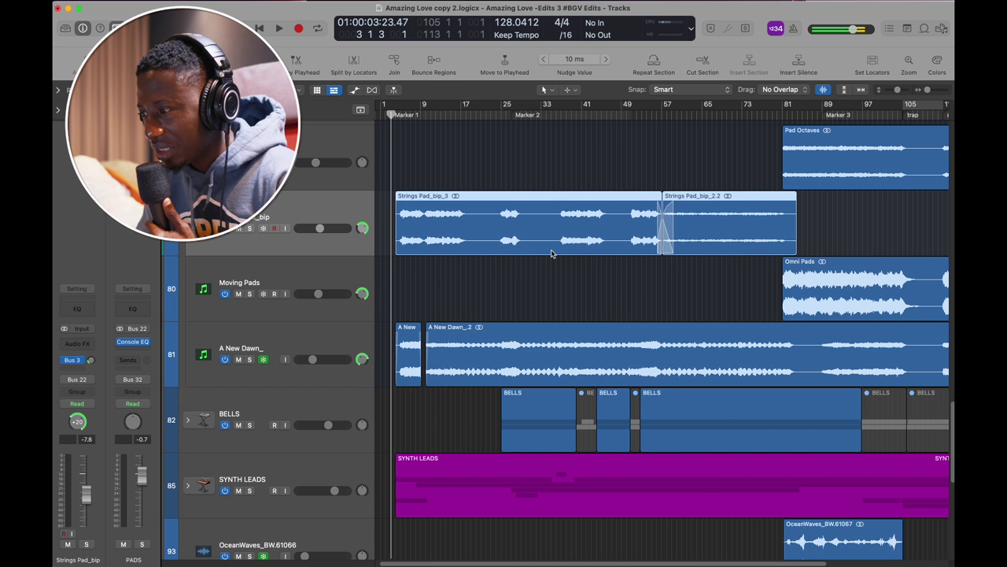
{"action": "scroll", "coordinate": [551, 253], "scroll_direction": "right", "scroll_amount": 3}
{"action": "scroll", "coordinate": [583, 261], "scroll_direction": "up", "scroll_amount": 5}
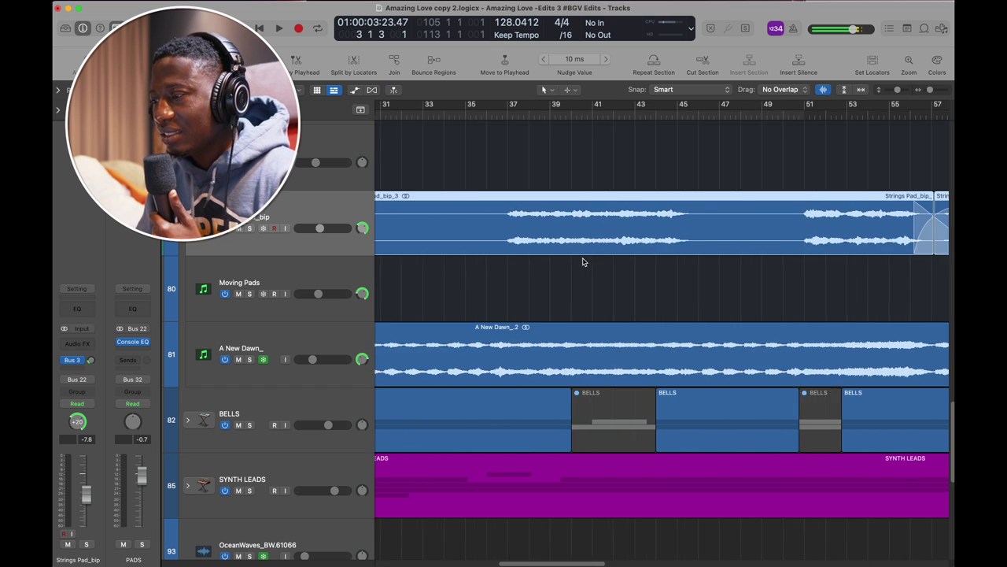
Step: Select the Omni Pads region and the Pad Octaves region starting at bar 81 in turn
{"action": "scroll", "coordinate": [583, 261], "scroll_direction": "right", "scroll_amount": 20}
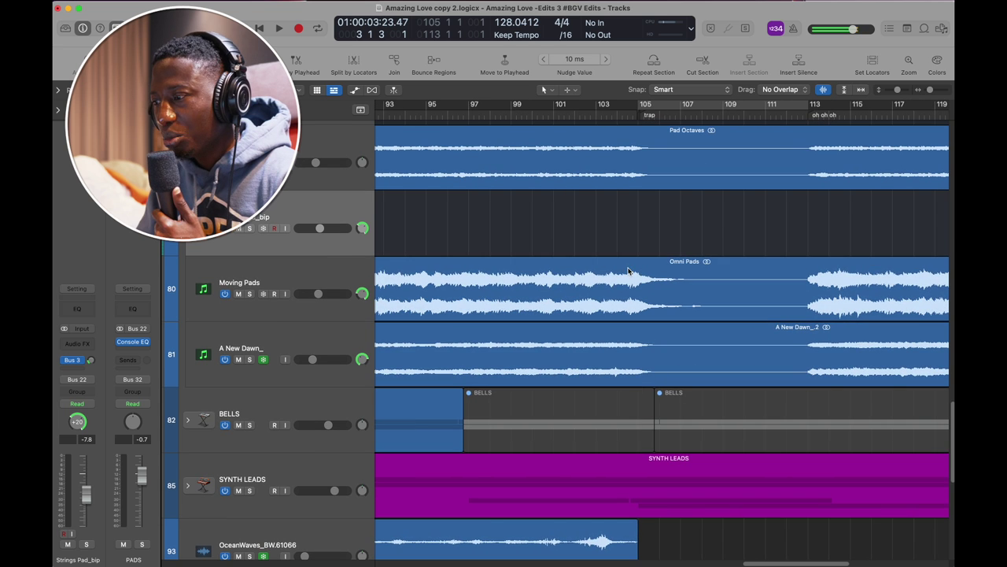
{"action": "left_click", "coordinate": [582, 279]}
{"action": "scroll", "coordinate": [580, 280], "scroll_direction": "left", "scroll_amount": 5}
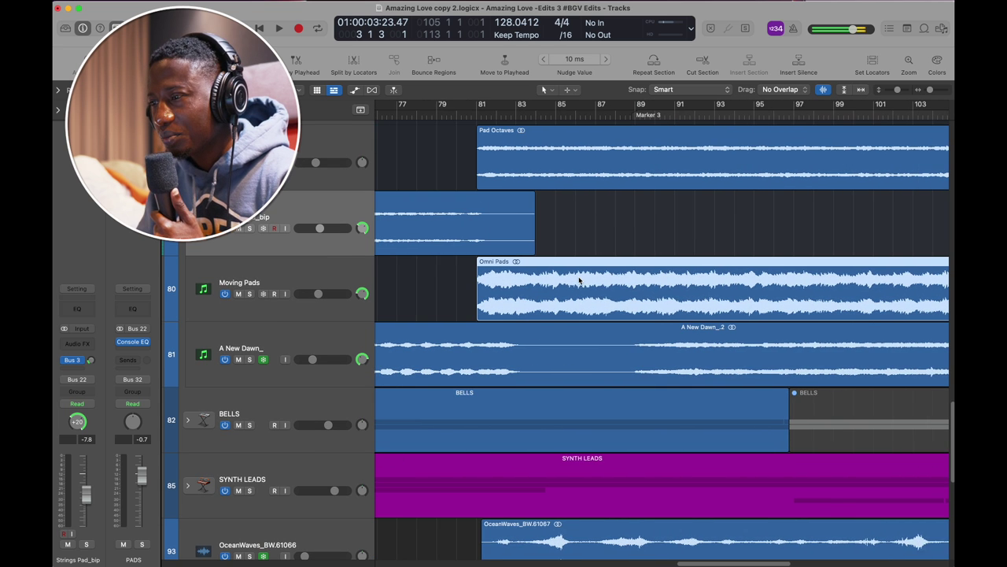
{"action": "scroll", "coordinate": [551, 236], "scroll_direction": "up", "scroll_amount": 2}
{"action": "left_click", "coordinate": [533, 207]}
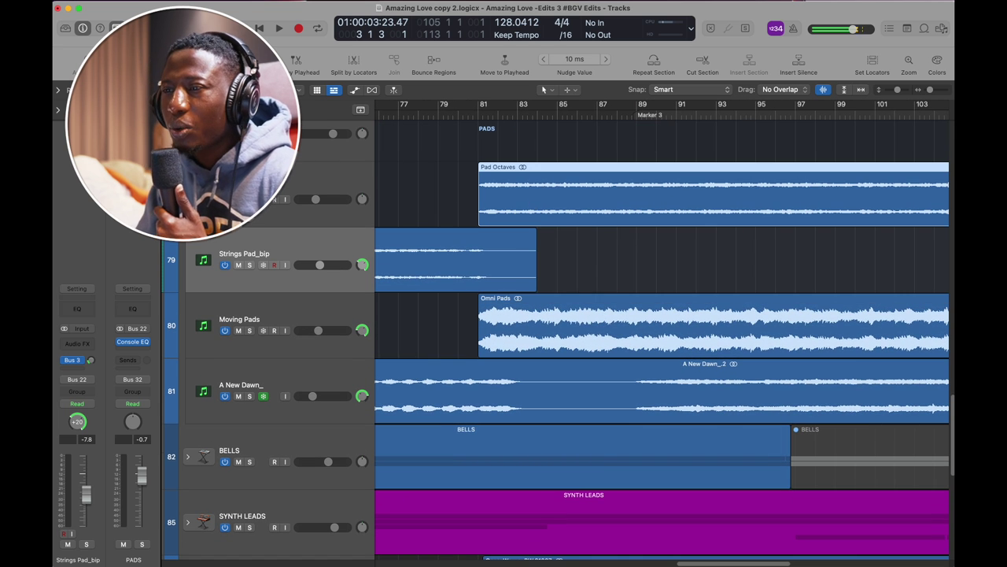
Step: Solo the PADS track stack and play it from about bar 81 to bar 85
{"action": "left_click", "coordinate": [249, 133]}
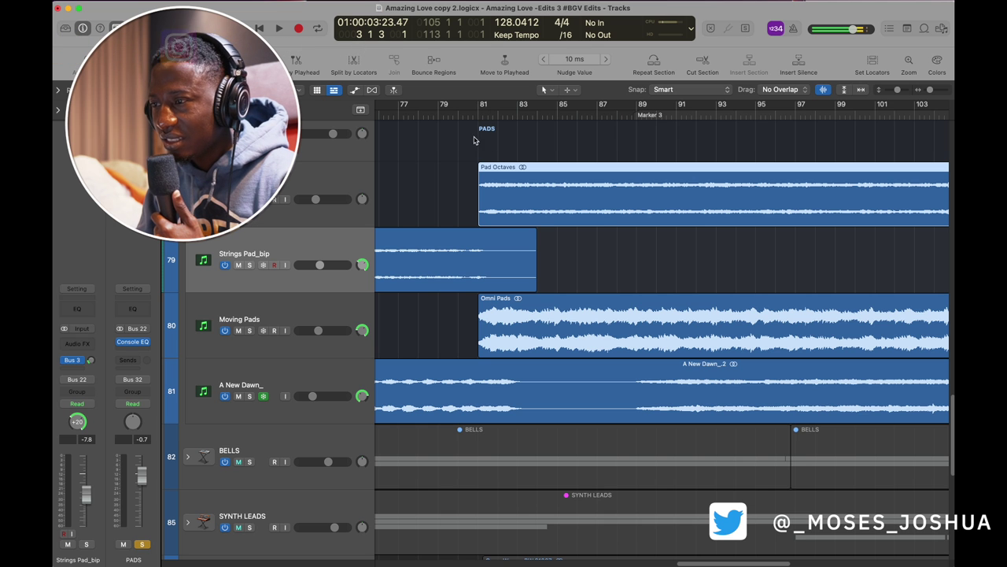
{"action": "key", "text": "space"}
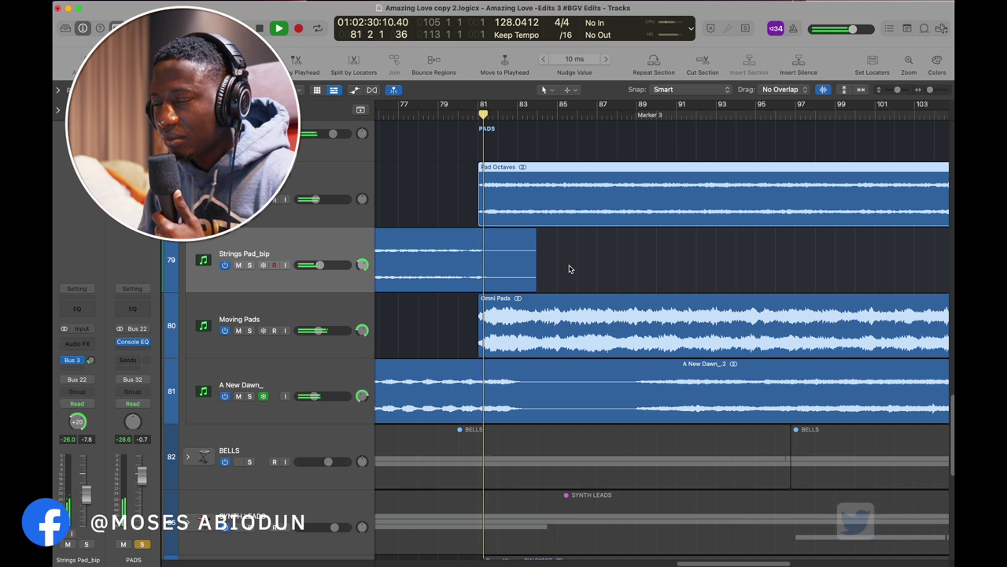
{"action": "key", "text": "super+Left"}
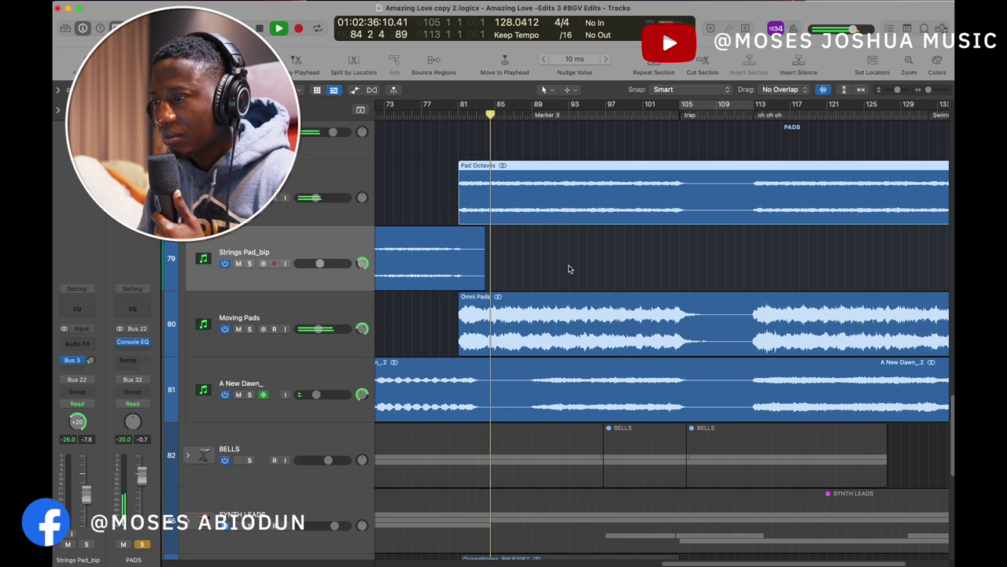
{"action": "key", "text": "space"}
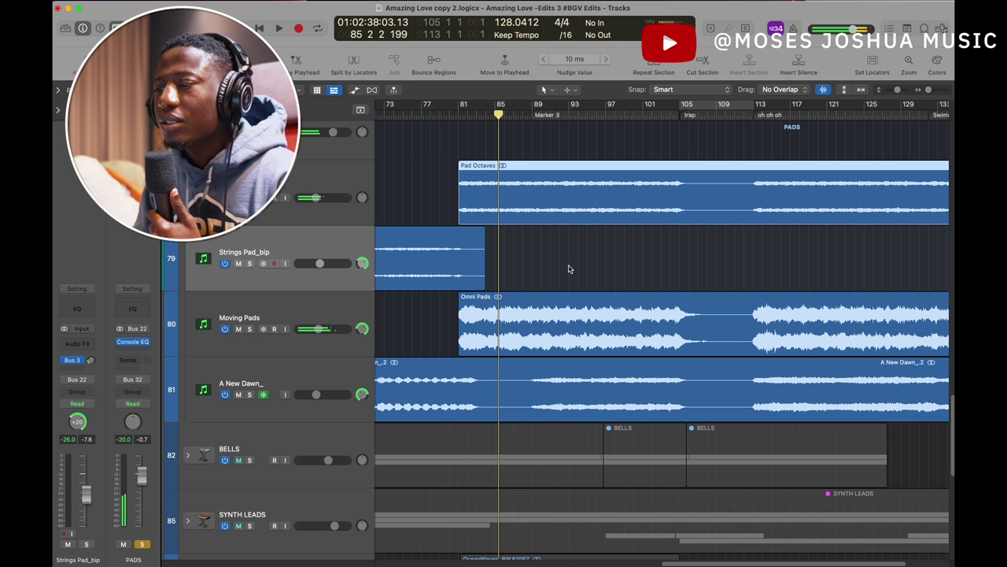
Step: Place the playhead in bar 79 and play the soloed pads up to Marker 3 at bar 89
{"action": "left_click", "coordinate": [447, 115]}
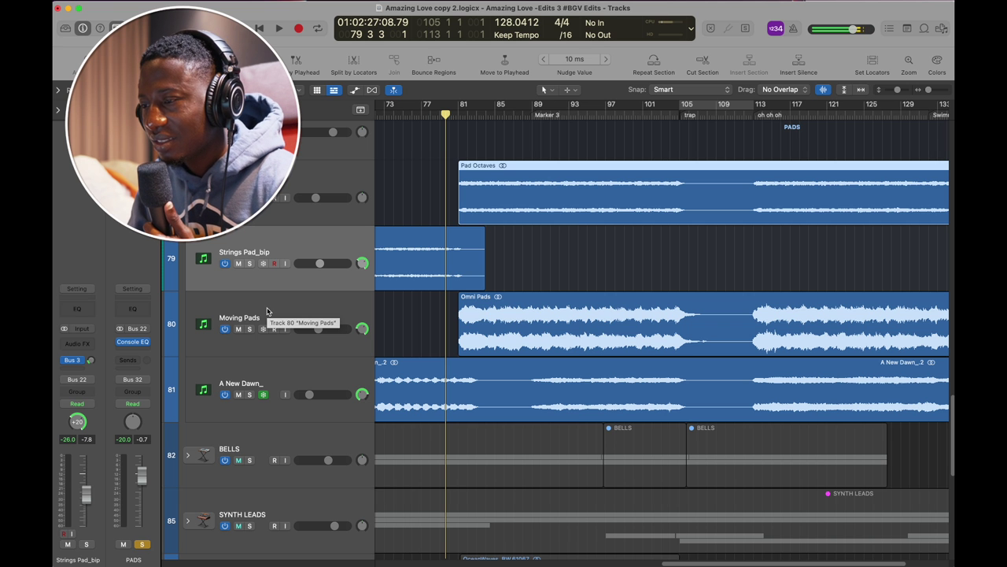
{"action": "scroll", "coordinate": [470, 262], "scroll_direction": "up", "scroll_amount": 10}
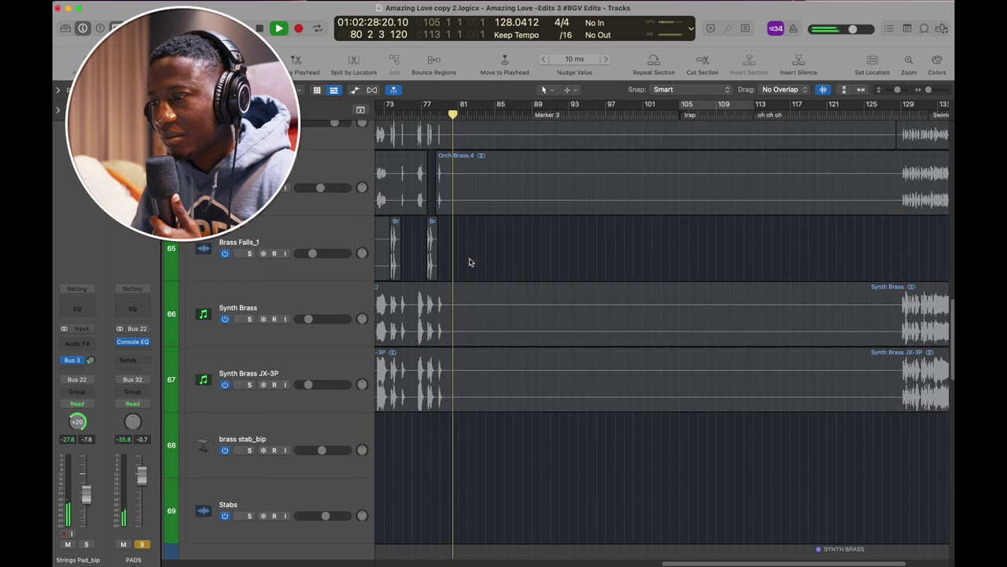
{"action": "scroll", "coordinate": [470, 262], "scroll_direction": "down", "scroll_amount": 8}
{"action": "scroll", "coordinate": [469, 262], "scroll_direction": "down", "scroll_amount": 5}
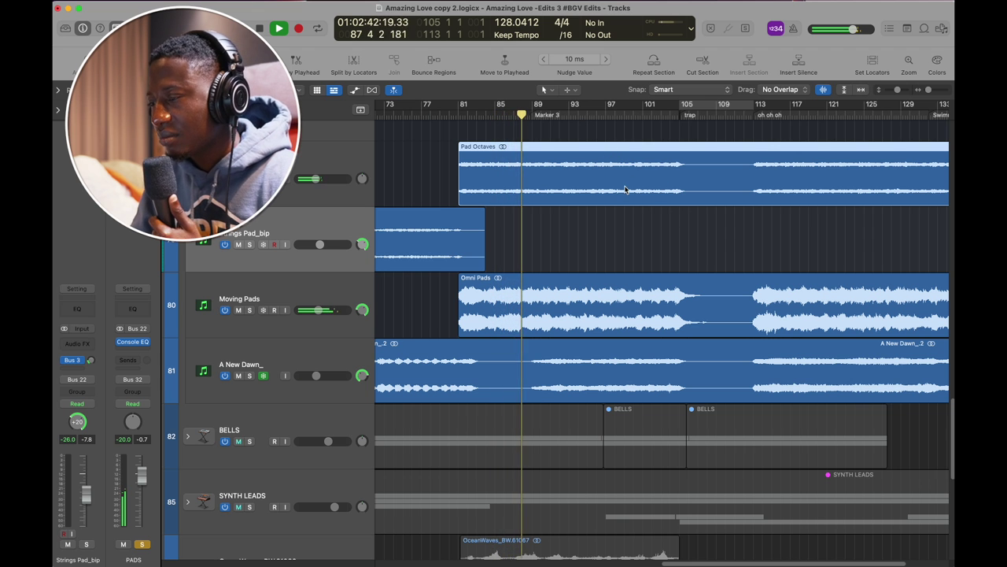
{"action": "scroll", "coordinate": [625, 189], "scroll_direction": "down", "scroll_amount": 5}
{"action": "scroll", "coordinate": [624, 189], "scroll_direction": "up", "scroll_amount": 4}
{"action": "key", "text": "space"}
Step: View the pad, BELLS and SYNTH LEADS regions across the whole arrangement
{"action": "scroll", "coordinate": [272, 230], "scroll_direction": "up", "scroll_amount": 2}
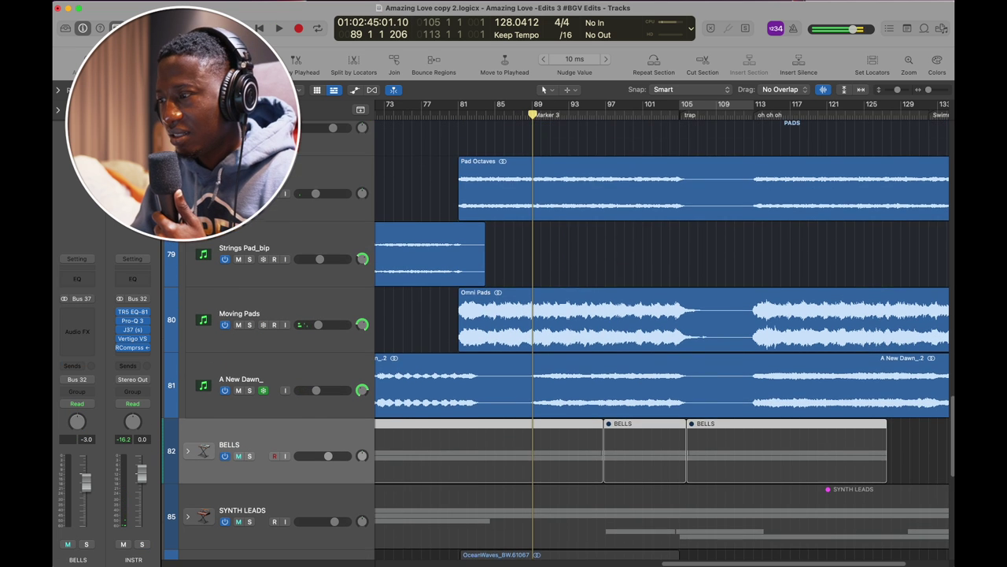
{"action": "scroll", "coordinate": [662, 340], "scroll_direction": "down", "scroll_amount": 5}
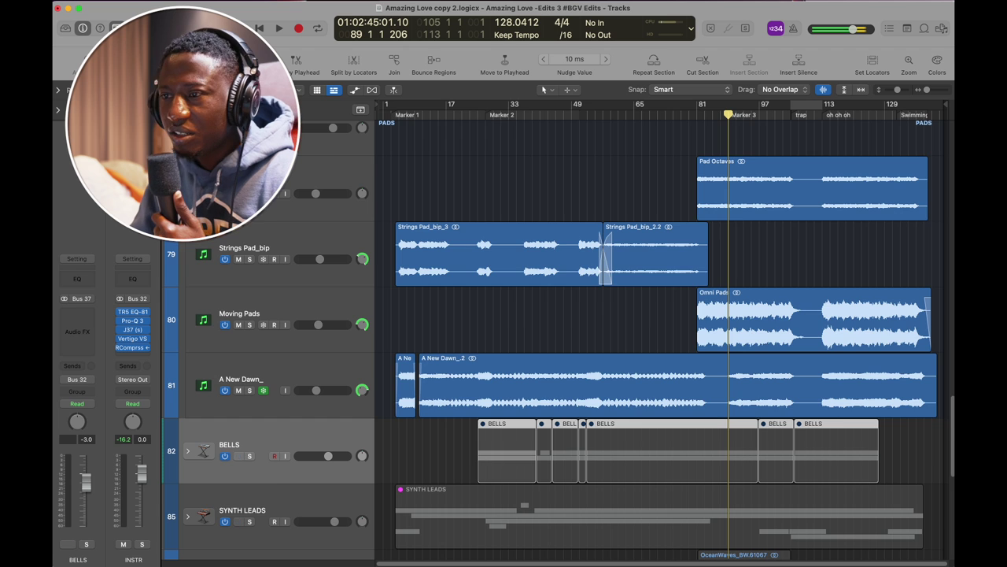
{"action": "scroll", "coordinate": [658, 334], "scroll_direction": "down", "scroll_amount": 4}
{"action": "scroll", "coordinate": [658, 334], "scroll_direction": "up", "scroll_amount": 4}
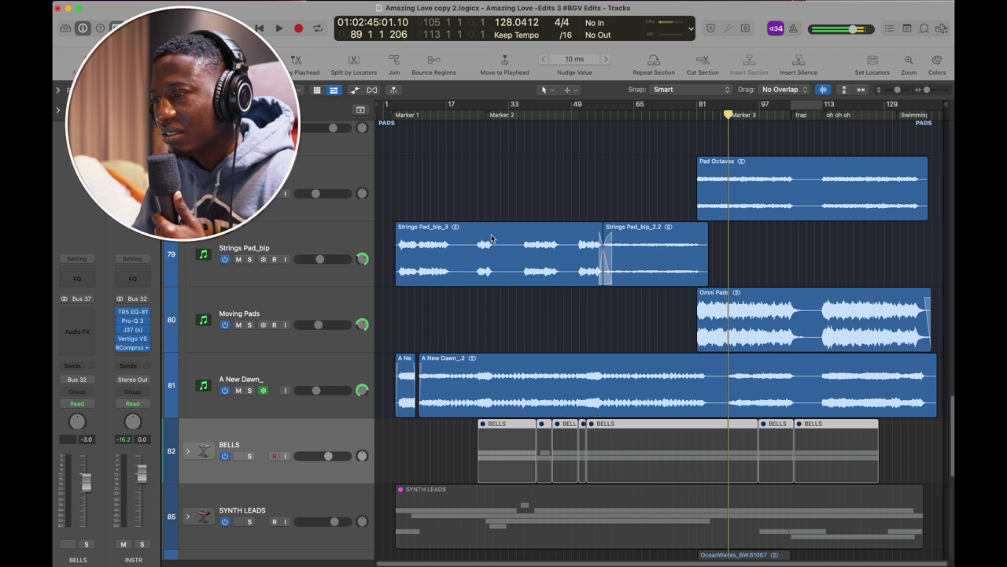
Step: Place the playhead at bar 28 by Marker 2 and view the strings and pad regions across the arrangement
{"action": "scroll", "coordinate": [578, 255], "scroll_direction": "up", "scroll_amount": 5}
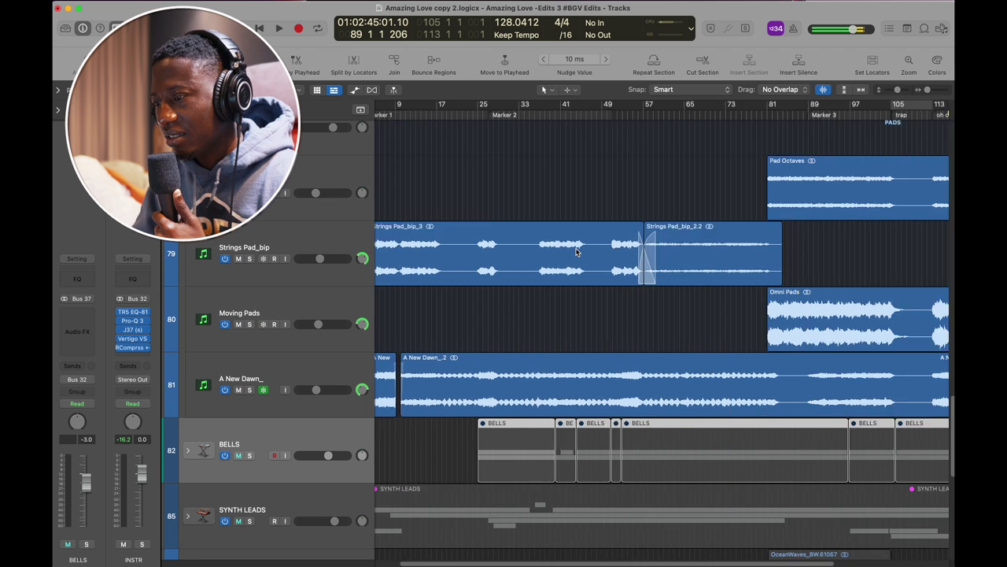
{"action": "scroll", "coordinate": [578, 252], "scroll_direction": "left", "scroll_amount": 2}
{"action": "left_click_drag", "start_coordinate": [505, 116], "coordinate": [603, 126]}
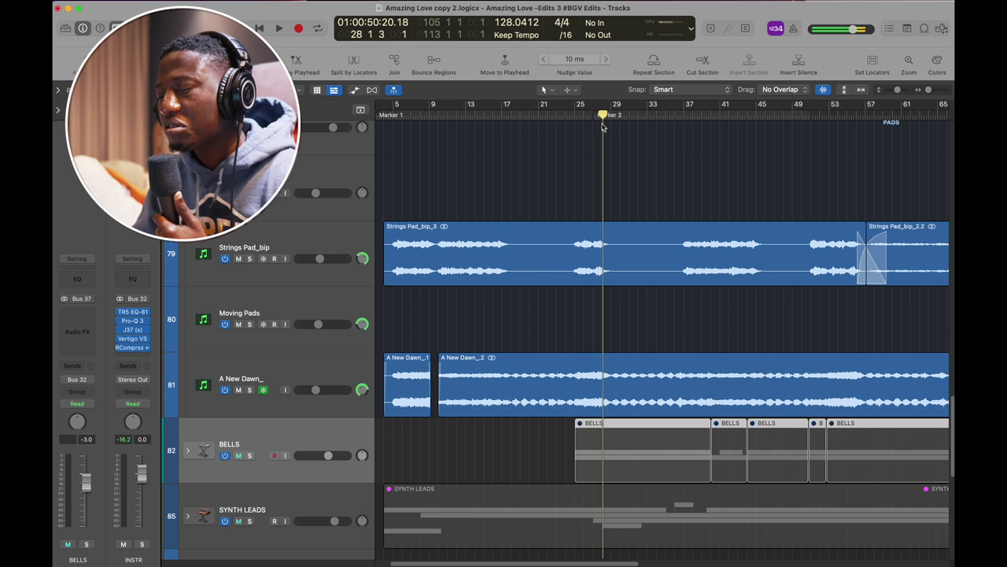
{"action": "key", "text": "super+Left"}
{"action": "key", "text": "super+Left"}
{"action": "key", "text": "super+Left"}
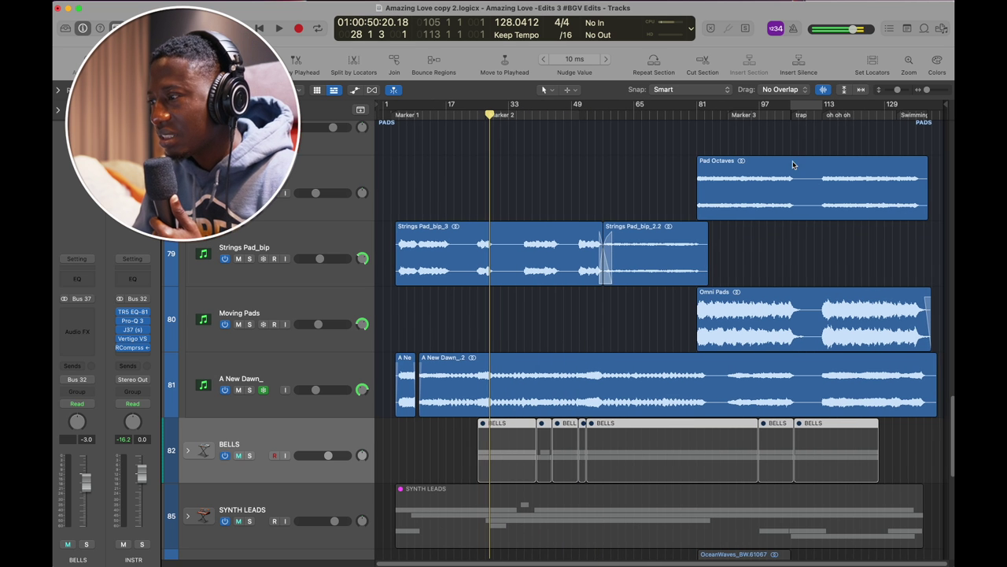
Step: Place the playhead at bar 113, at the "oh oh oh" marker, and play the soloed pads
{"action": "scroll", "coordinate": [778, 132], "scroll_direction": "down", "scroll_amount": 6}
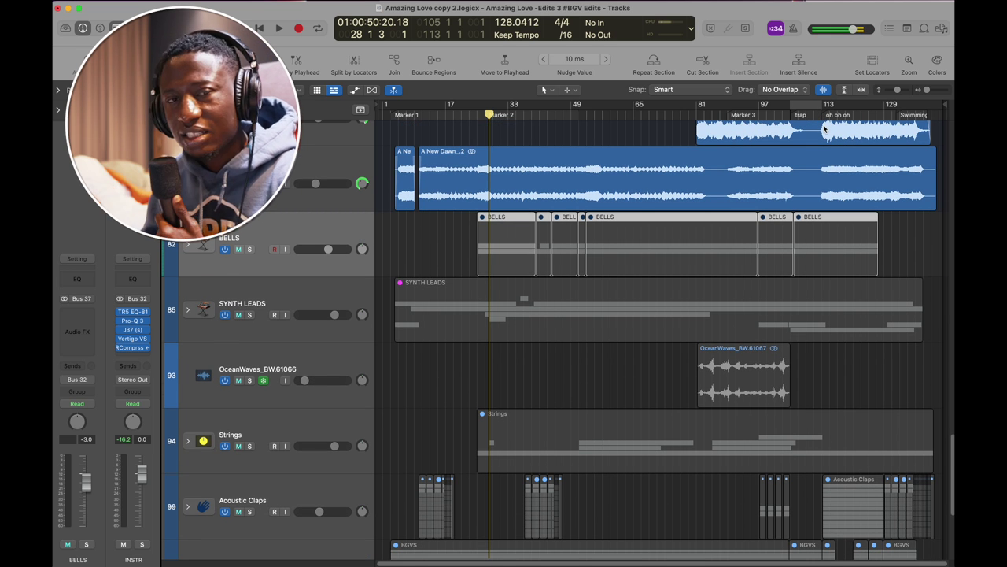
{"action": "mouse_move", "coordinate": [818, 117]}
{"action": "left_mouse_down"}
{"action": "mouse_move", "coordinate": [861, 111]}
{"action": "mouse_move", "coordinate": [823, 115]}
{"action": "left_mouse_up"}
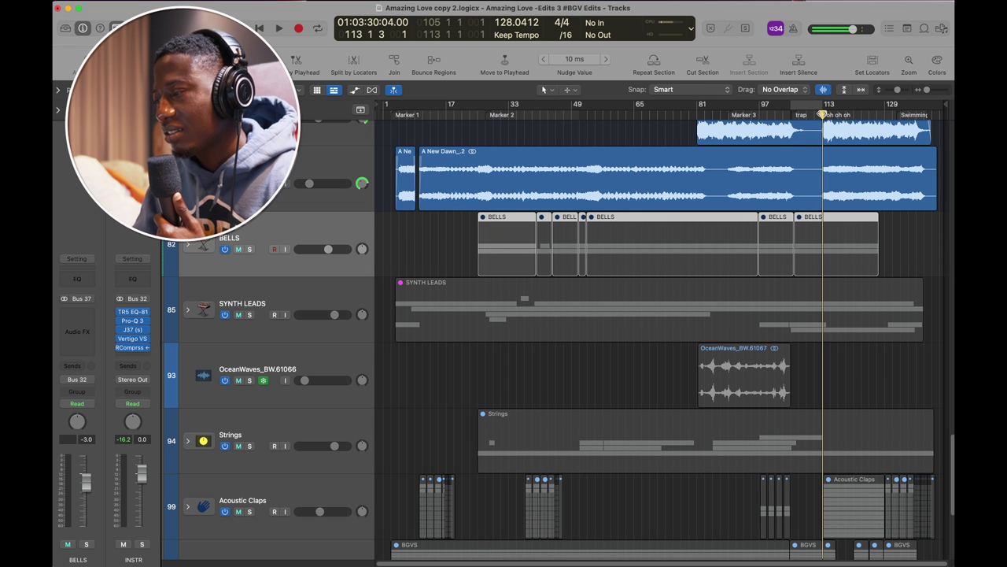
{"action": "scroll", "coordinate": [823, 115], "scroll_direction": "up", "scroll_amount": 5}
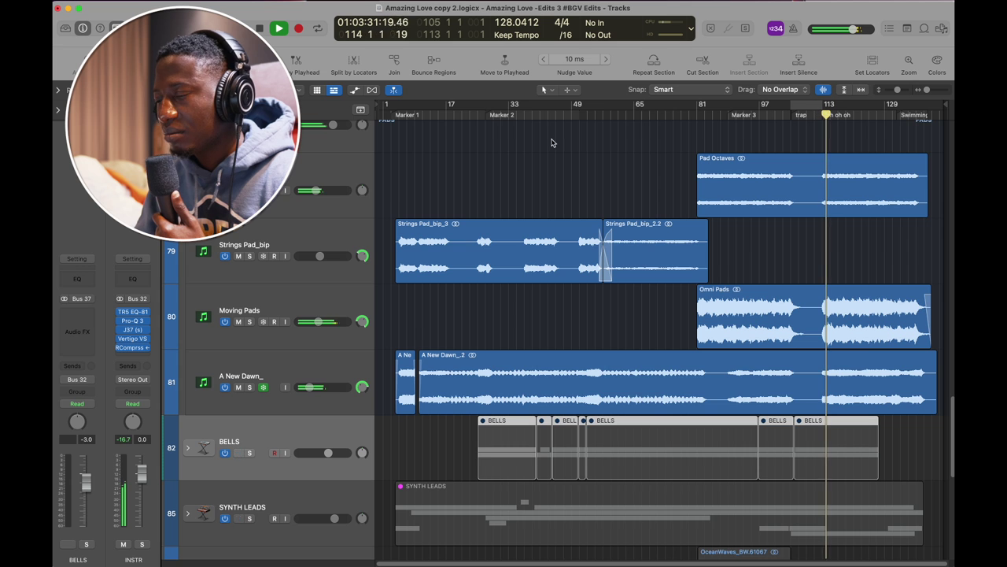
{"action": "scroll", "coordinate": [552, 142], "scroll_direction": "up", "scroll_amount": 4}
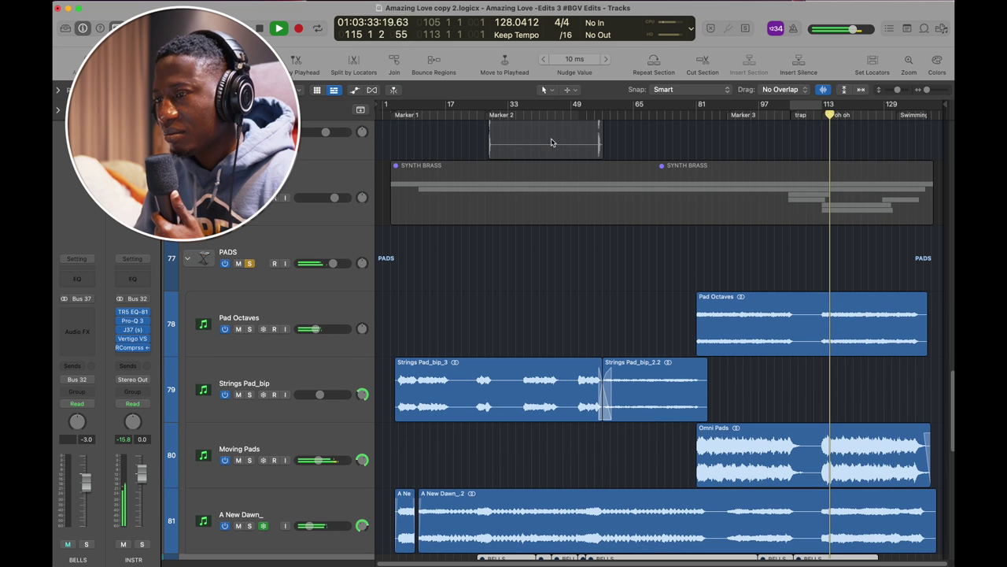
Step: Solo the SYNTH BRASS track stack together with the pads during playback
{"action": "left_click", "coordinate": [250, 192]}
{"action": "scroll", "coordinate": [250, 197], "scroll_direction": "up", "scroll_amount": 1}
{"action": "scroll", "coordinate": [559, 340], "scroll_direction": "up", "scroll_amount": 4}
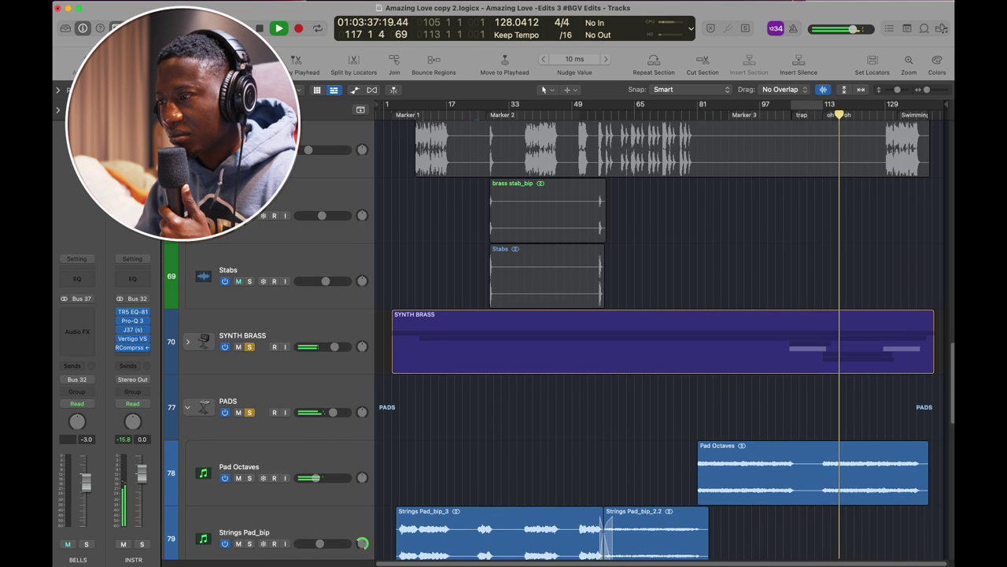
Step: Solo the GTR BUSS track stack briefly during playback, and turn its solo off again
{"action": "scroll", "coordinate": [661, 338], "scroll_direction": "up", "scroll_amount": 16}
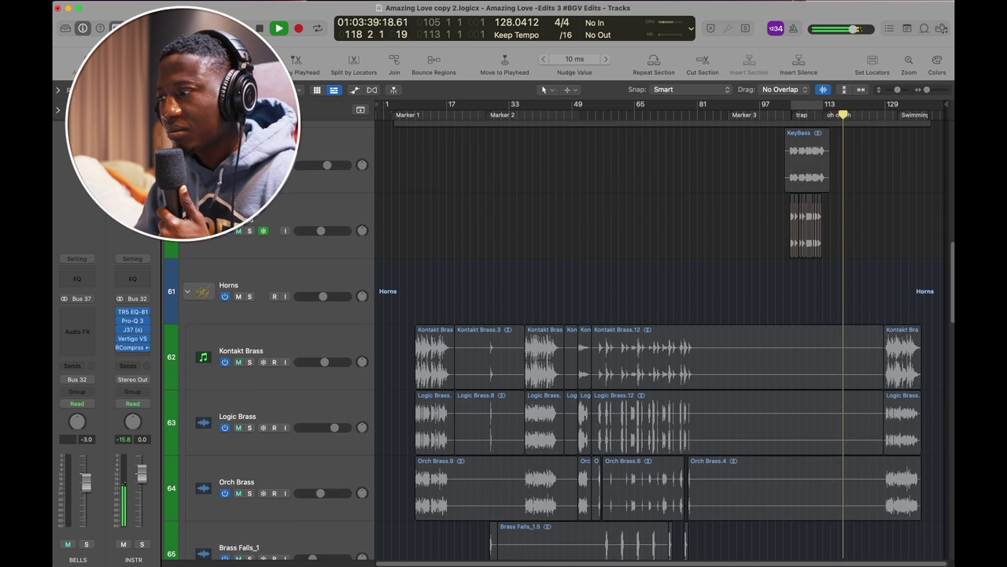
{"action": "scroll", "coordinate": [661, 339], "scroll_direction": "up", "scroll_amount": 6}
{"action": "left_click", "coordinate": [250, 228]}
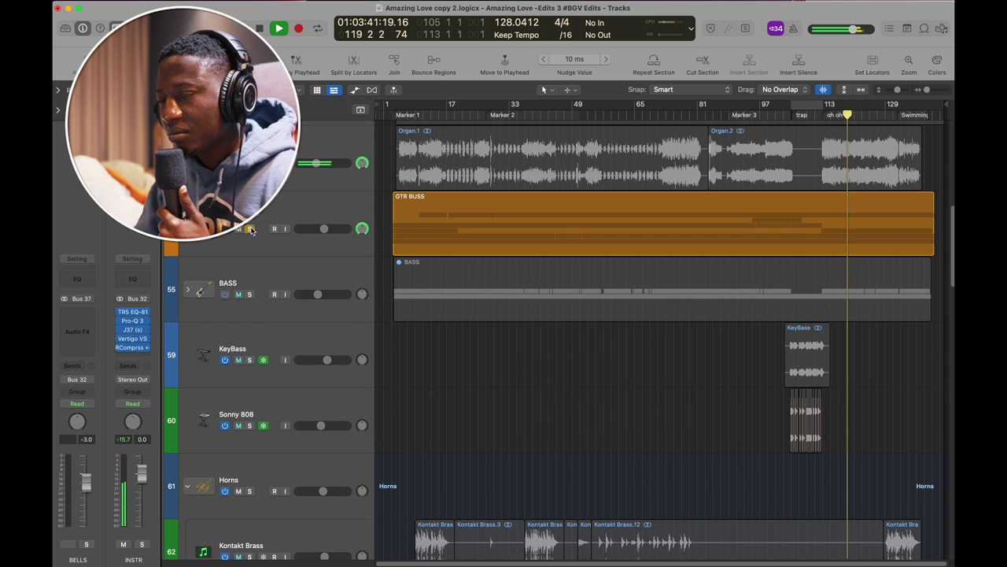
{"action": "left_click", "coordinate": [249, 229]}
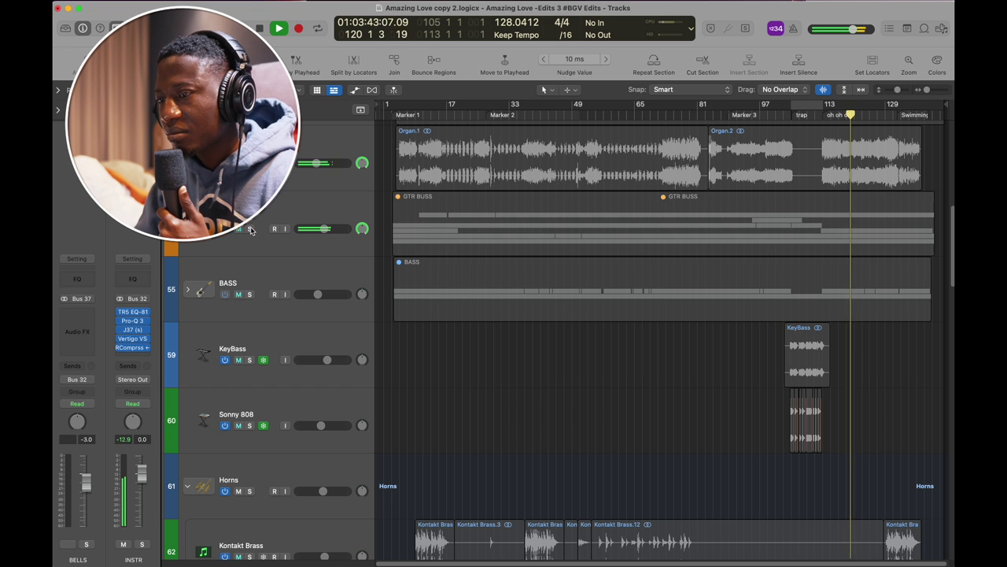
Step: Solo the BASS track stack, listen until about bar 124, and stop playback with all solos cleared
{"action": "left_click", "coordinate": [250, 294]}
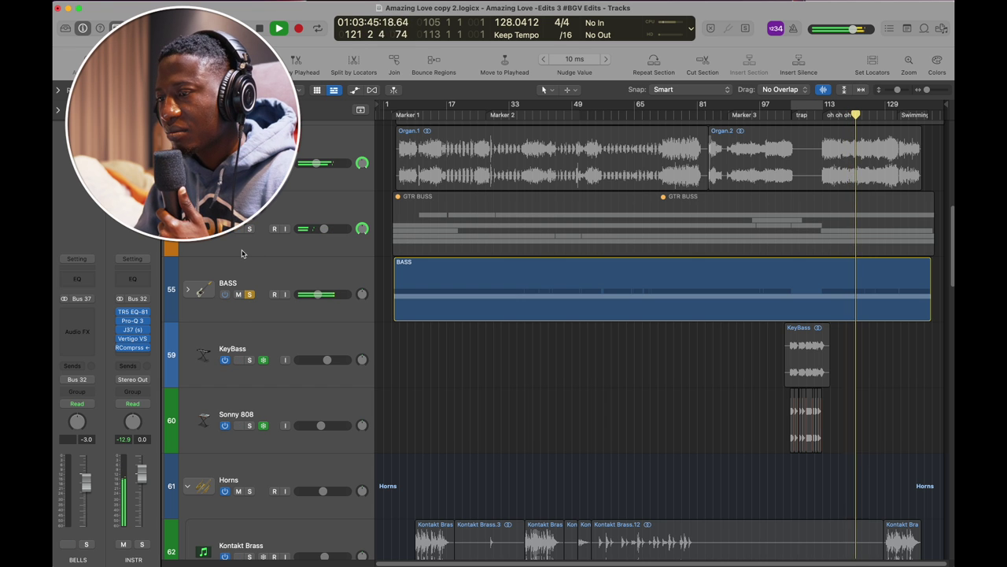
{"action": "scroll", "coordinate": [661, 339], "scroll_direction": "up", "scroll_amount": 3}
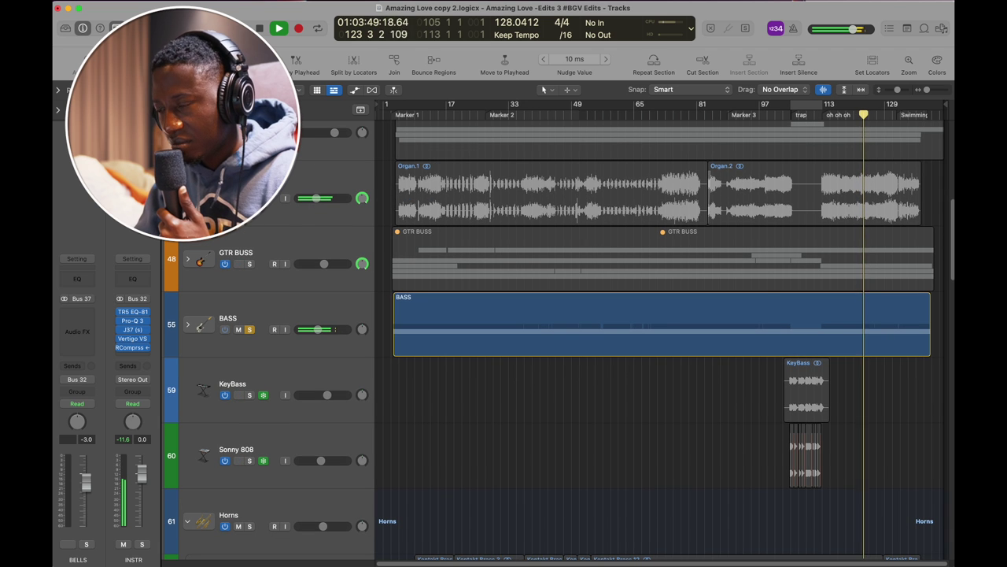
{"action": "scroll", "coordinate": [329, 282], "scroll_direction": "down", "scroll_amount": 10}
{"action": "key", "text": "space"}
{"action": "scroll", "coordinate": [330, 282], "scroll_direction": "down", "scroll_amount": 3}
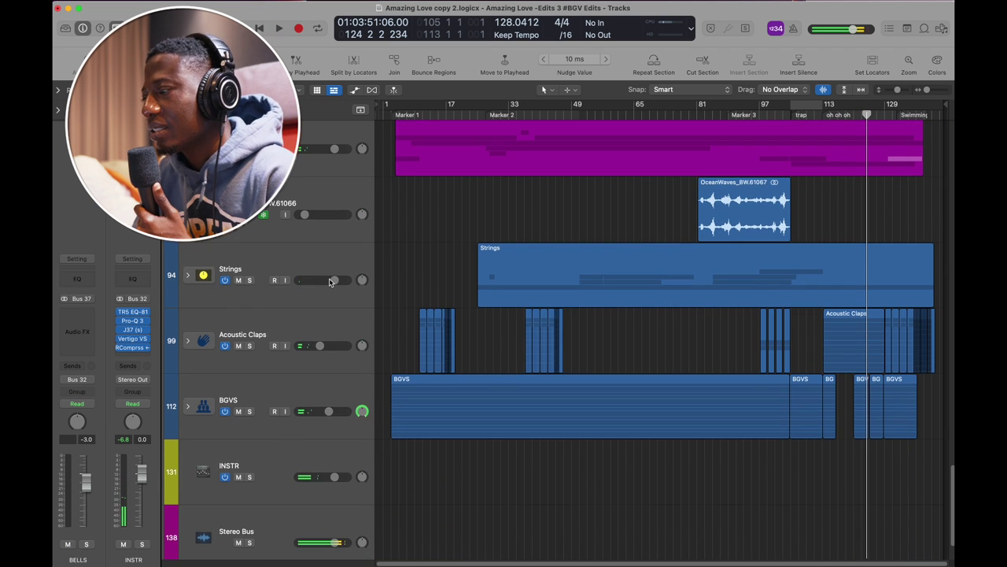
Step: Expand the BELLS track stack and examine its Omni Bell and Fantasia Bell regions
{"action": "scroll", "coordinate": [329, 282], "scroll_direction": "up", "scroll_amount": 1}
{"action": "scroll", "coordinate": [330, 283], "scroll_direction": "up", "scroll_amount": 5}
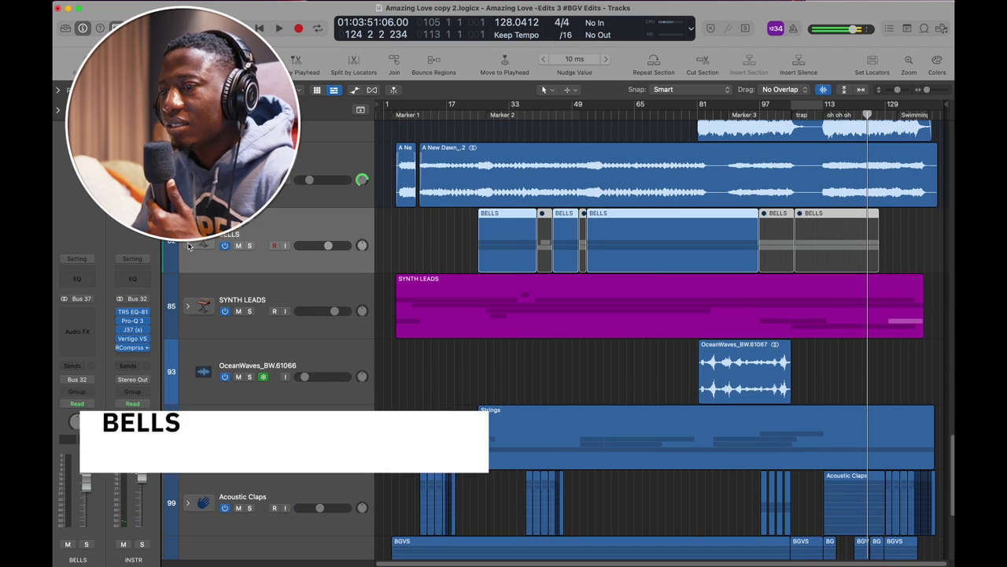
{"action": "left_click", "coordinate": [188, 241]}
{"action": "scroll", "coordinate": [491, 284], "scroll_direction": "down", "scroll_amount": 1}
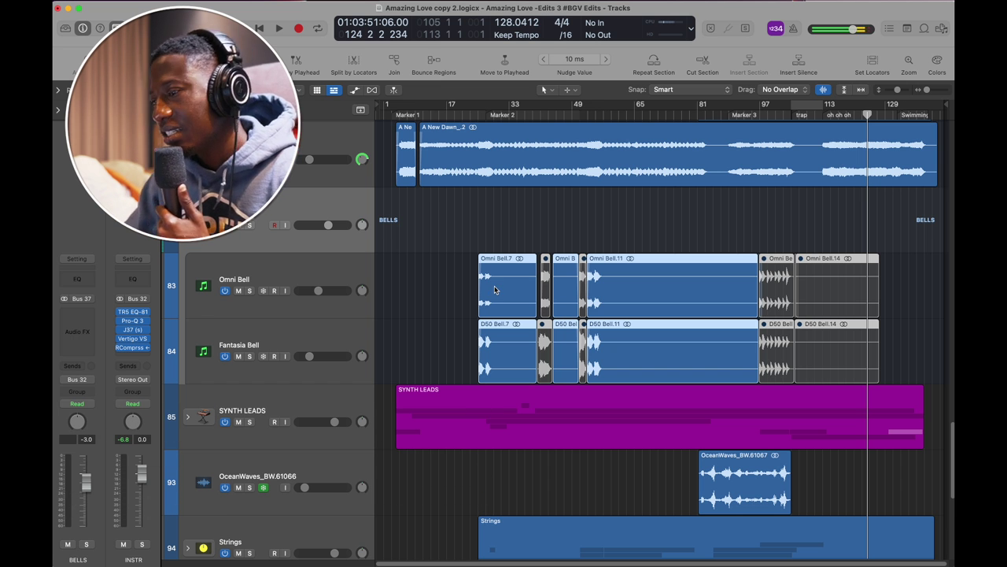
{"action": "scroll", "coordinate": [495, 290], "scroll_direction": "up", "scroll_amount": 5}
{"action": "scroll", "coordinate": [494, 289], "scroll_direction": "down", "scroll_amount": 3}
{"action": "scroll", "coordinate": [494, 290], "scroll_direction": "down", "scroll_amount": 4}
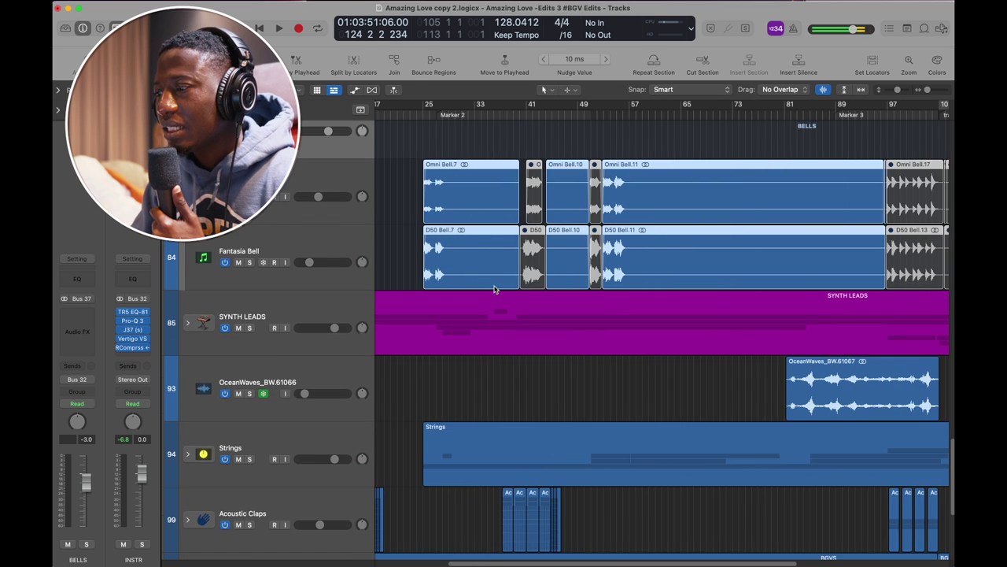
{"action": "scroll", "coordinate": [495, 290], "scroll_direction": "down", "scroll_amount": 2}
{"action": "scroll", "coordinate": [494, 289], "scroll_direction": "right", "scroll_amount": 5}
{"action": "scroll", "coordinate": [495, 290], "scroll_direction": "left", "scroll_amount": 8}
{"action": "scroll", "coordinate": [494, 290], "scroll_direction": "up", "scroll_amount": 1}
Step: Play the full mix from about bar 24 to bar 28 through the first bells phrase
{"action": "left_click_drag", "start_coordinate": [491, 116], "coordinate": [654, 116]}
{"action": "scroll", "coordinate": [707, 141], "scroll_direction": "right", "scroll_amount": 10}
{"action": "scroll", "coordinate": [681, 135], "scroll_direction": "left", "scroll_amount": 1}
{"action": "scroll", "coordinate": [724, 175], "scroll_direction": "left", "scroll_amount": 10}
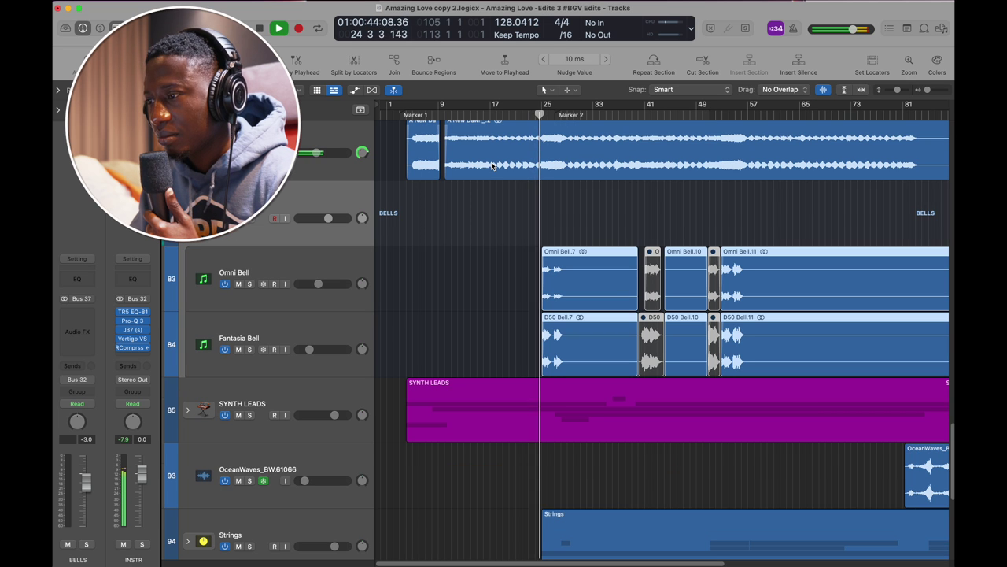
{"action": "key", "text": "super+Right"}
{"action": "key", "text": "super+Right"}
{"action": "key", "text": "super+Right"}
{"action": "key", "text": "super+Right"}
{"action": "key", "text": "super+Right"}
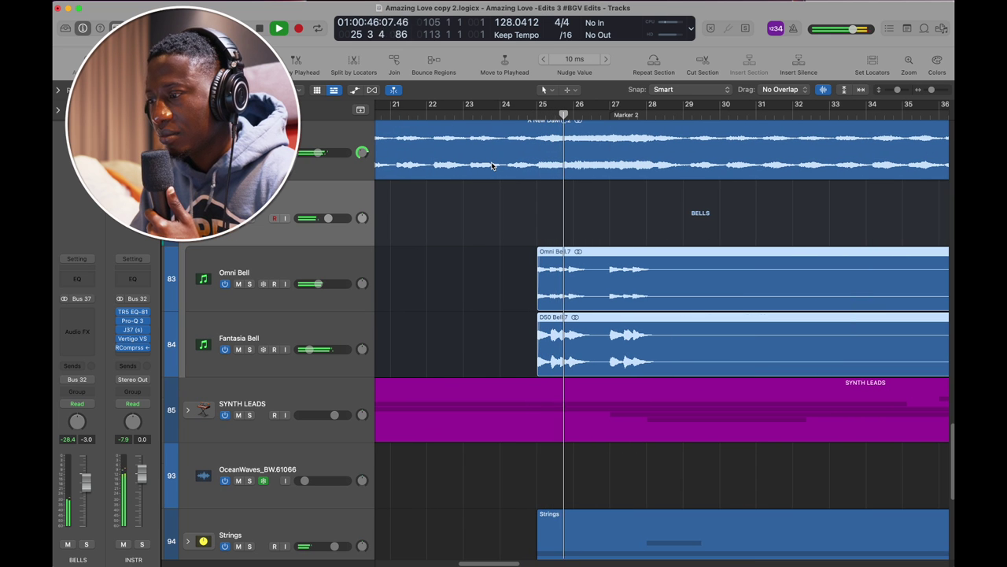
{"action": "scroll", "coordinate": [492, 166], "scroll_direction": "right", "scroll_amount": 1}
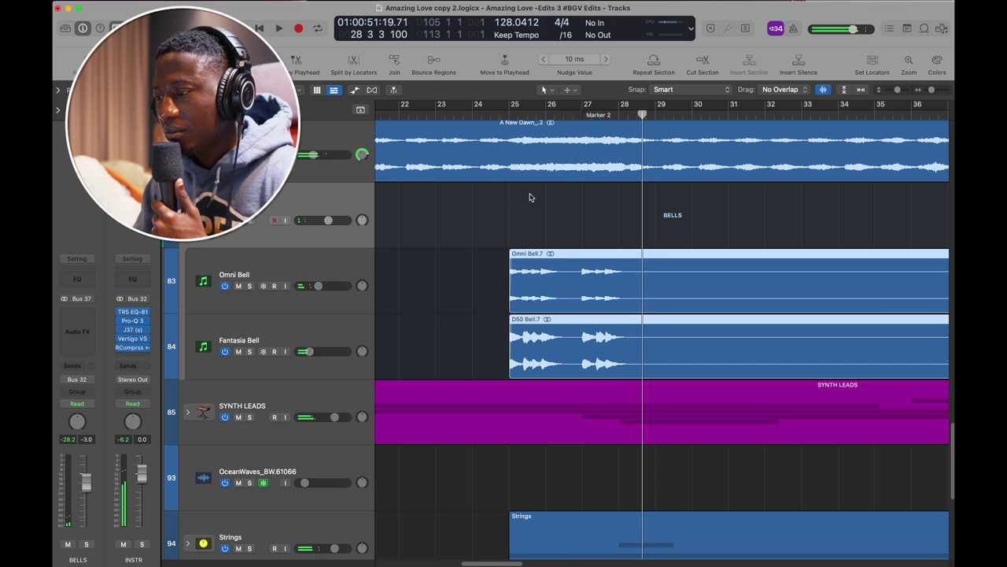
Step: Place the playhead at the bells phrase around bar 53 and play the full mix to about bar 56
{"action": "scroll", "coordinate": [578, 210], "scroll_direction": "right", "scroll_amount": 3}
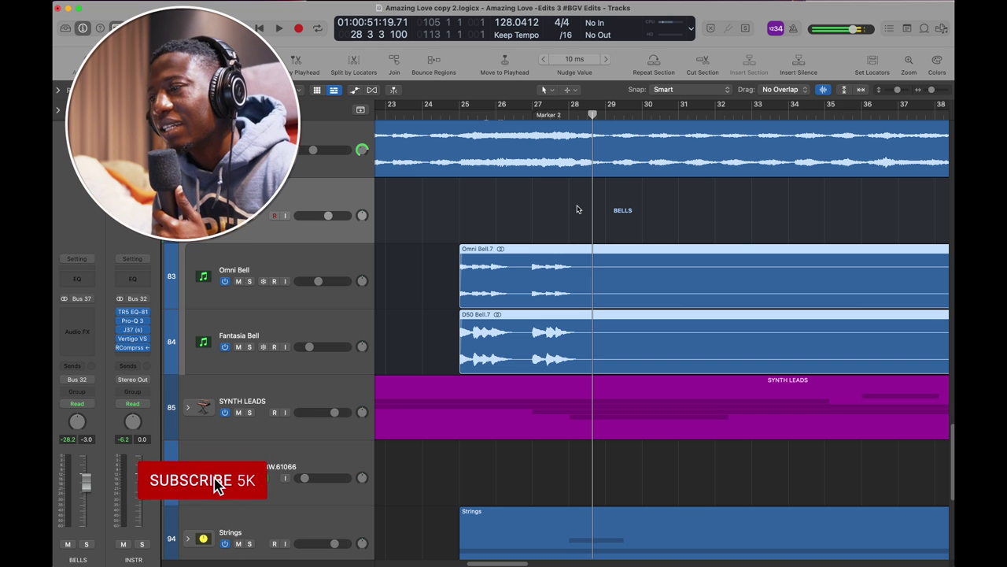
{"action": "scroll", "coordinate": [619, 204], "scroll_direction": "right", "scroll_amount": 10}
{"action": "key", "text": "super+Left"}
{"action": "scroll", "coordinate": [620, 204], "scroll_direction": "right", "scroll_amount": 6}
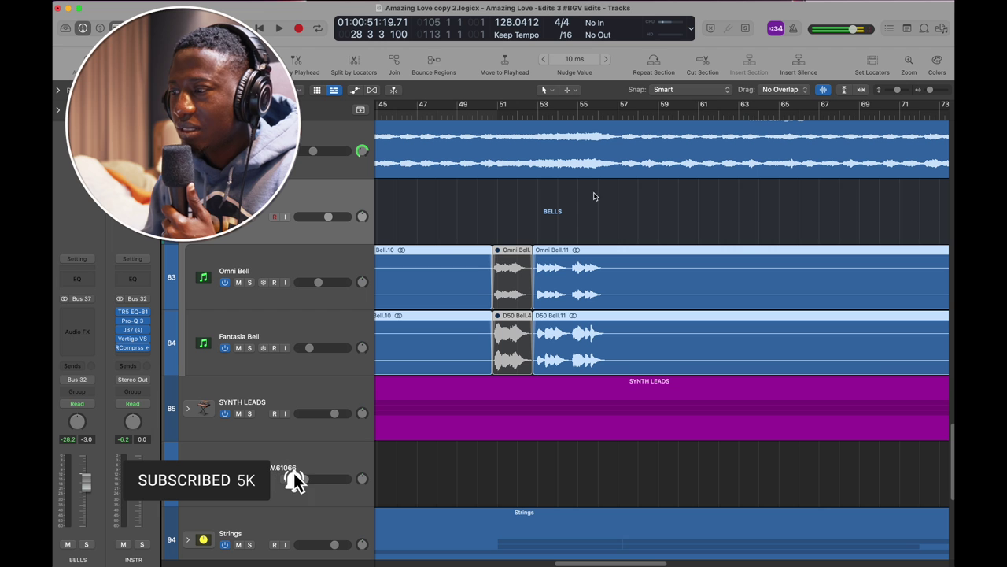
{"action": "left_click", "coordinate": [532, 115]}
{"action": "key", "text": "space"}
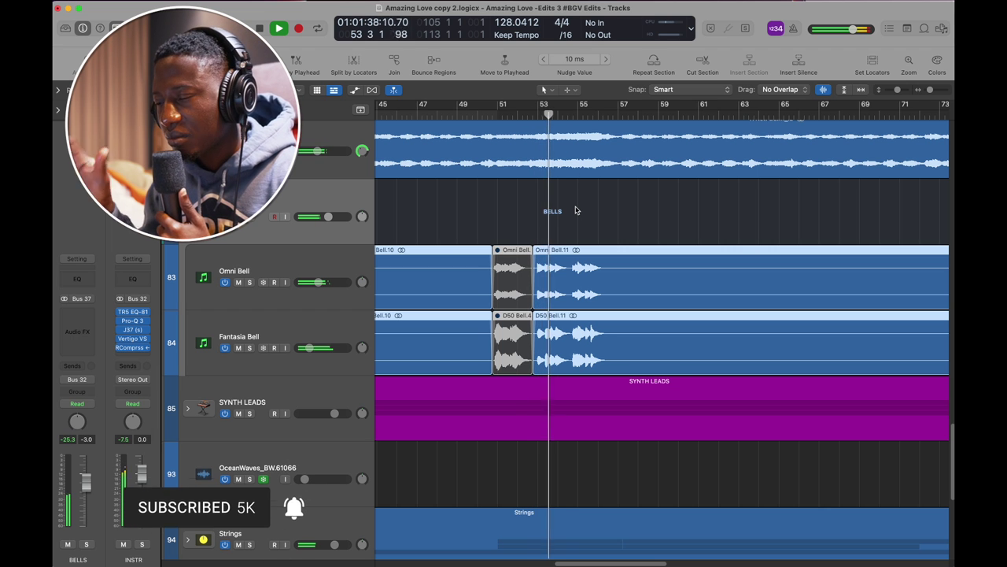
{"action": "scroll", "coordinate": [600, 307], "scroll_direction": "right", "scroll_amount": 2}
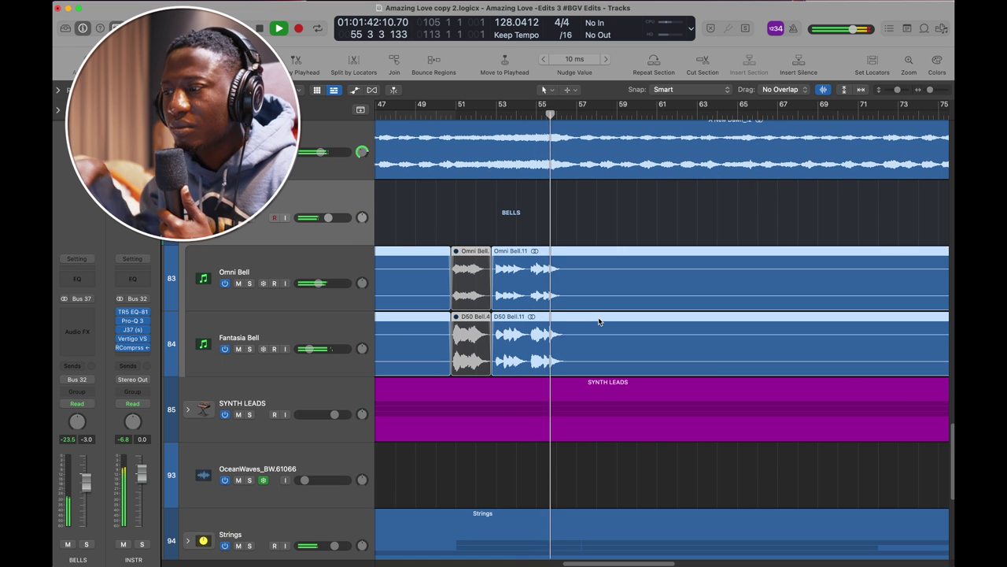
{"action": "scroll", "coordinate": [598, 321], "scroll_direction": "right", "scroll_amount": 5}
{"action": "key", "text": "space"}
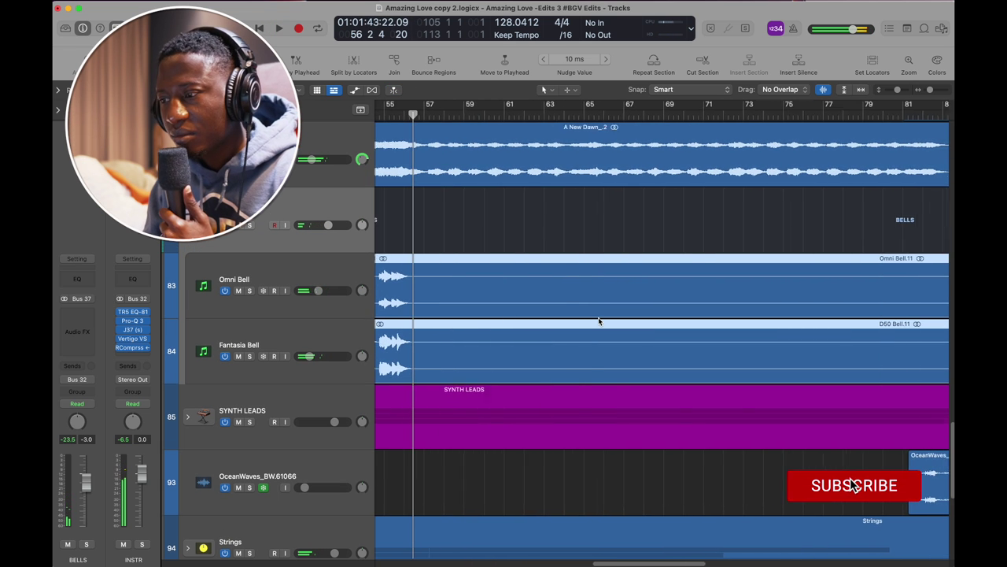
Step: Select the Omni Bell track and the Fantasia Bell track in turn to show their channel strips
{"action": "scroll", "coordinate": [599, 322], "scroll_direction": "down", "scroll_amount": 5}
{"action": "scroll", "coordinate": [599, 321], "scroll_direction": "down", "scroll_amount": 3}
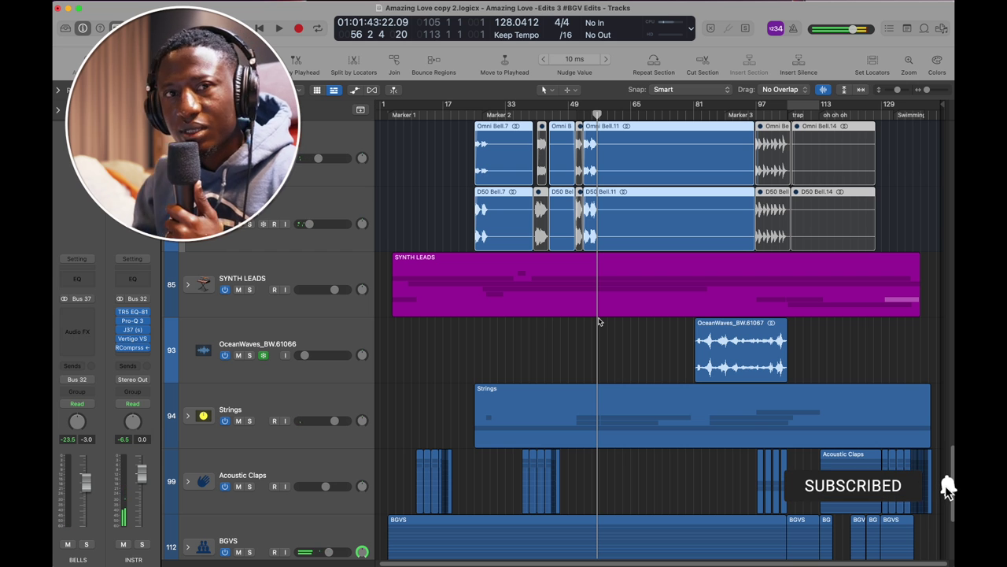
{"action": "scroll", "coordinate": [598, 321], "scroll_direction": "up", "scroll_amount": 3}
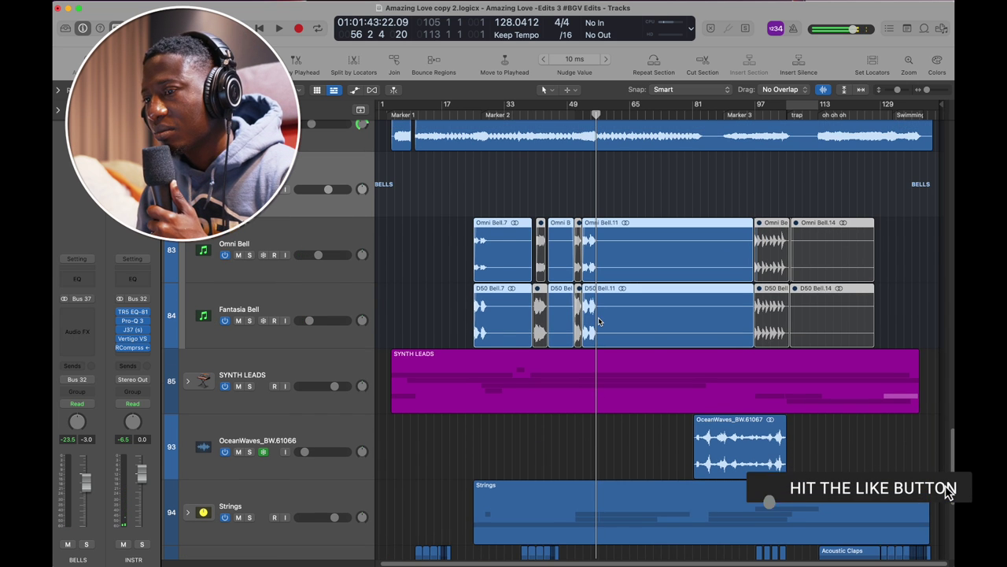
{"action": "left_click", "coordinate": [331, 238]}
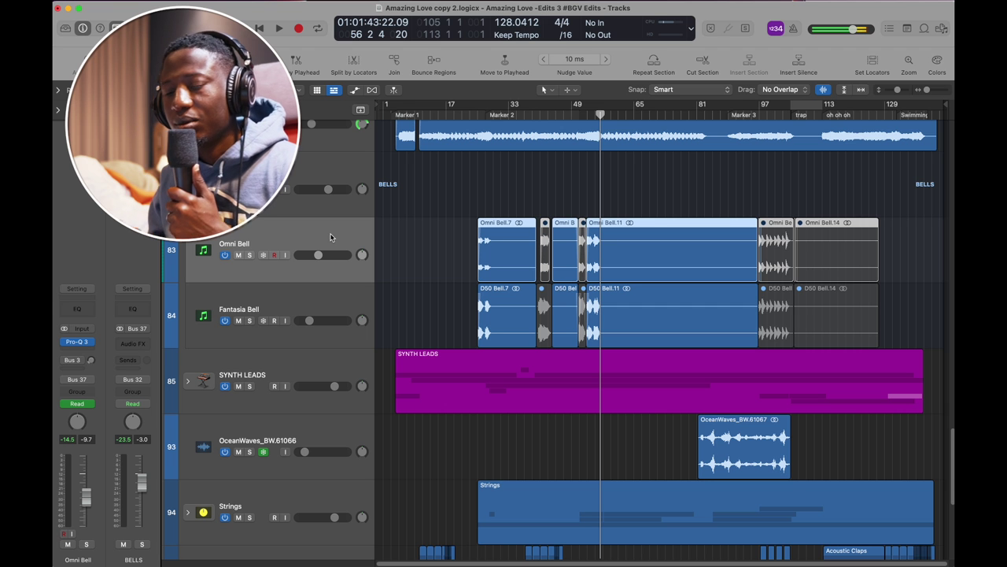
{"action": "left_click", "coordinate": [280, 303]}
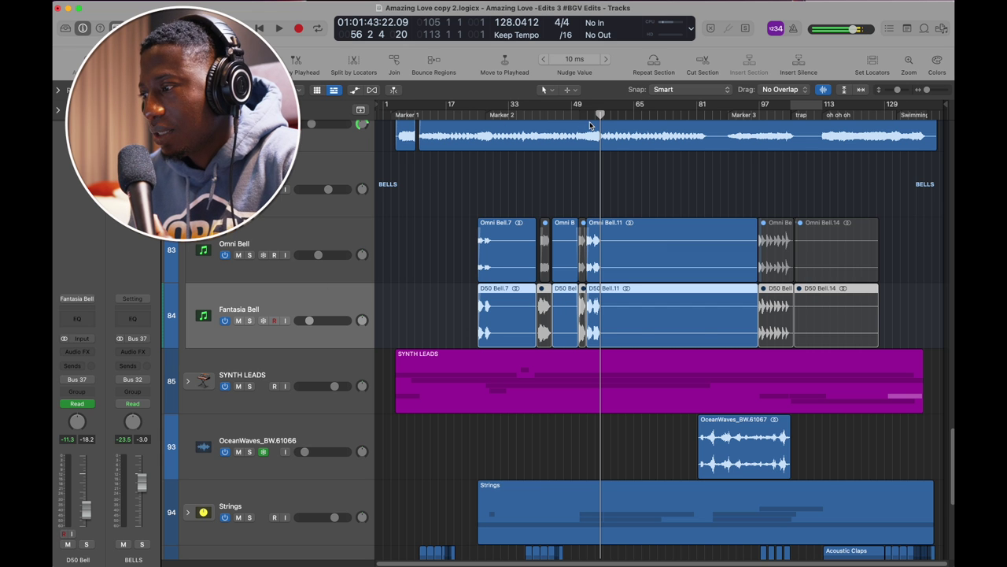
Step: Solo the BELLS track stack and place the playhead at bar 25, where the first bell regions start
{"action": "left_click_drag", "start_coordinate": [601, 115], "coordinate": [587, 115]}
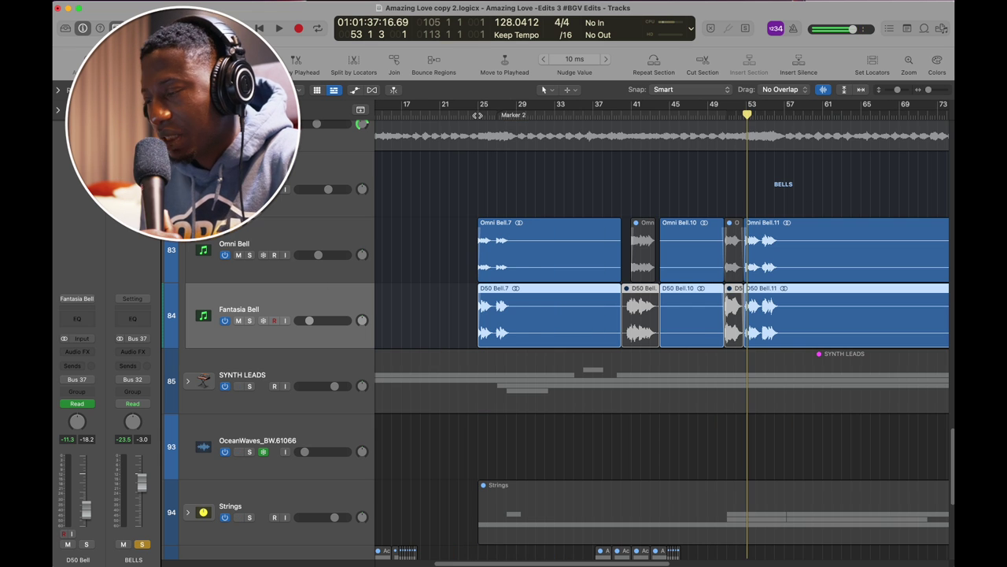
{"action": "left_click", "coordinate": [477, 115]}
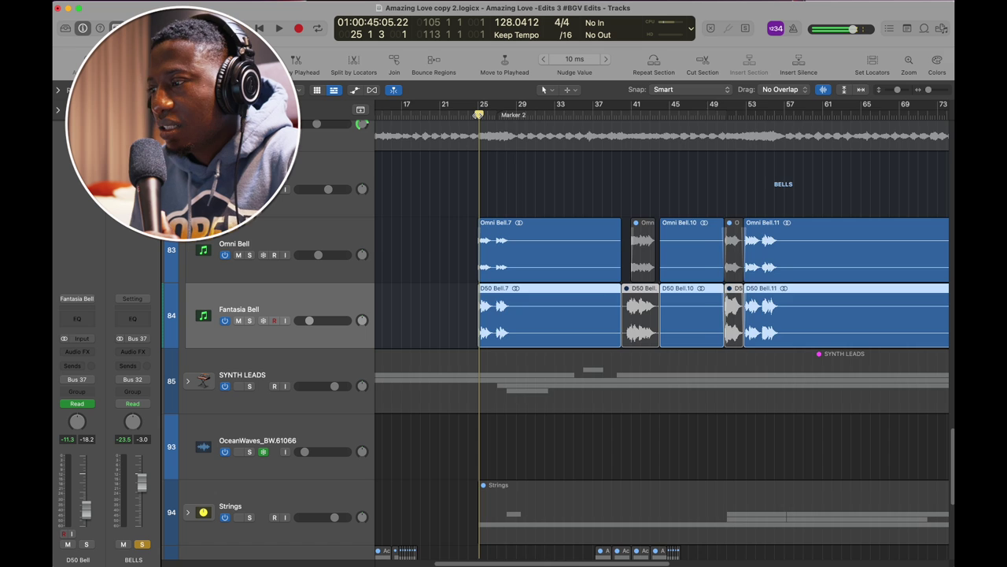
{"action": "key", "text": "super+Right"}
{"action": "key", "text": "super+Right"}
{"action": "key", "text": "super+Right"}
Step: Mute Fantasia Bell and play the Omni Bell phrase from late in bar 24 to bar 26
{"action": "left_click_drag", "start_coordinate": [477, 116], "coordinate": [462, 116]}
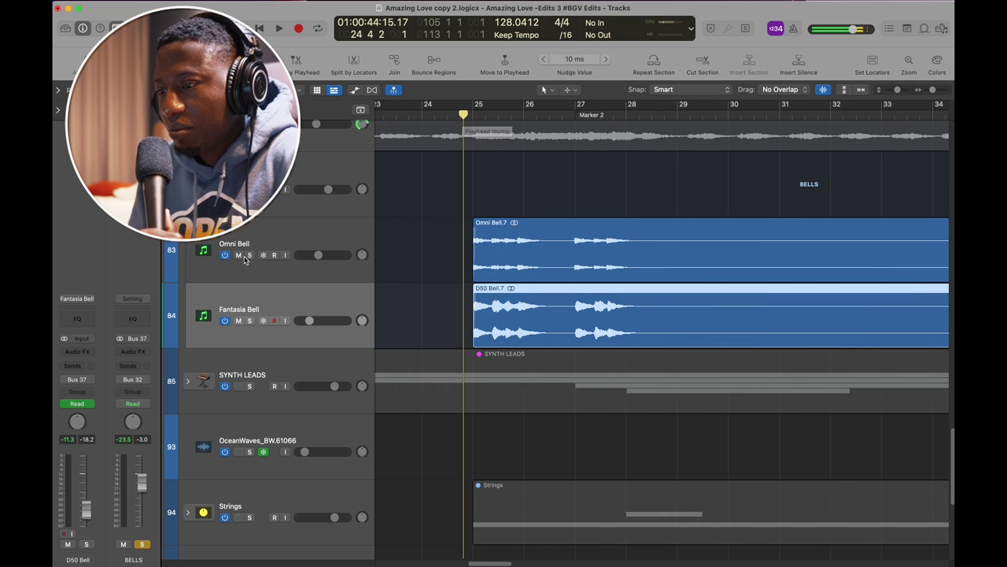
{"action": "left_click", "coordinate": [239, 321]}
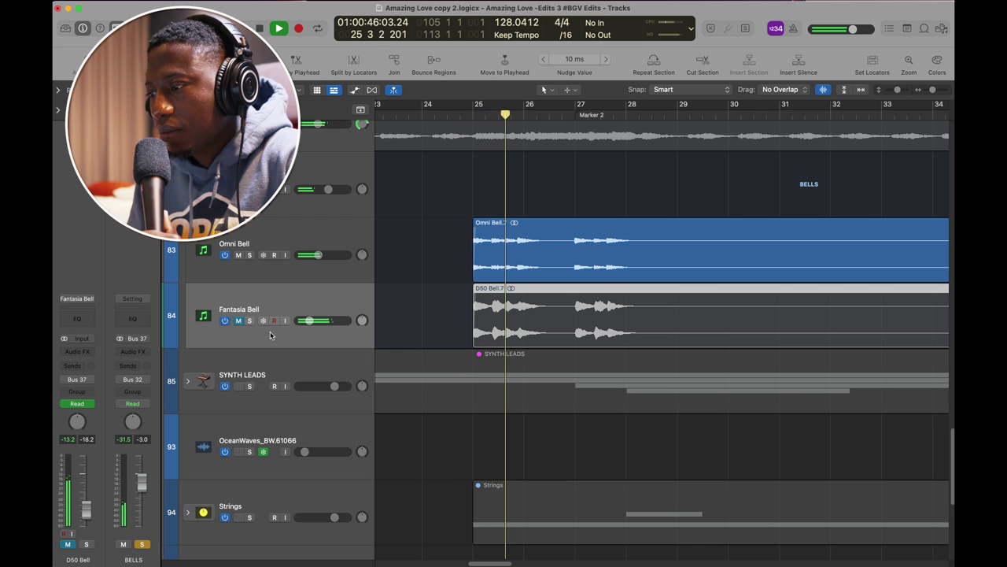
{"action": "key", "text": "space"}
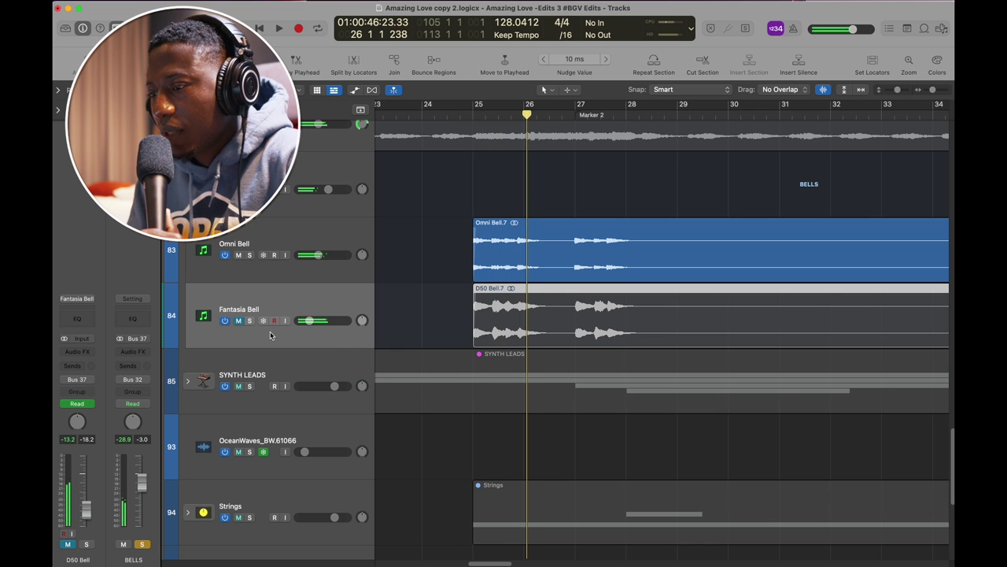
Step: Mute Omni Bell, unmute Fantasia Bell, and play the phrase again from just before bar 25
{"action": "left_click", "coordinate": [239, 255]}
{"action": "left_click", "coordinate": [238, 321]}
{"action": "left_click", "coordinate": [458, 117]}
{"action": "key", "text": "space"}
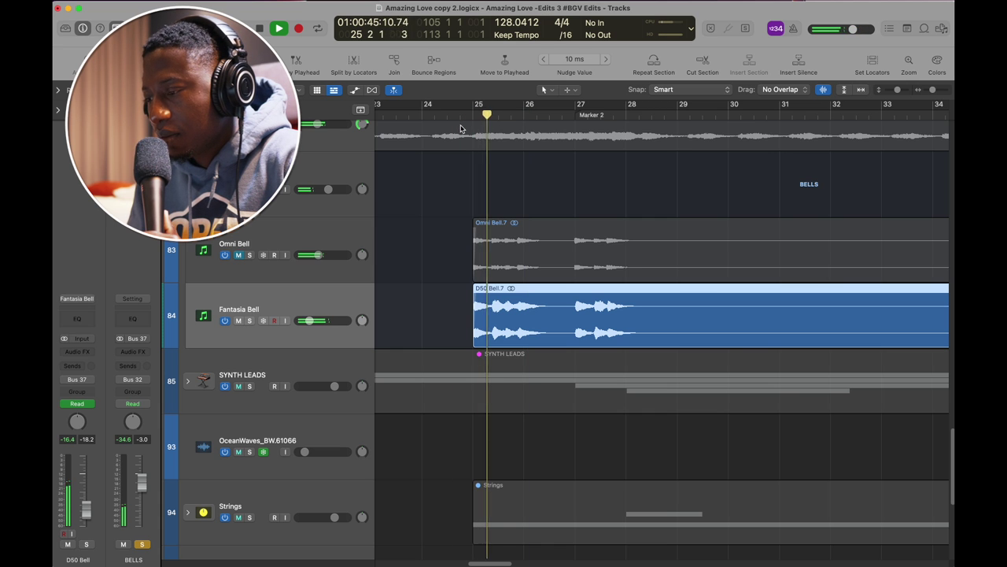
Step: Replay the Fantasia Bell phrase with Omni Bell muted, from just before bar 25 to bar 26
{"action": "key", "text": "space"}
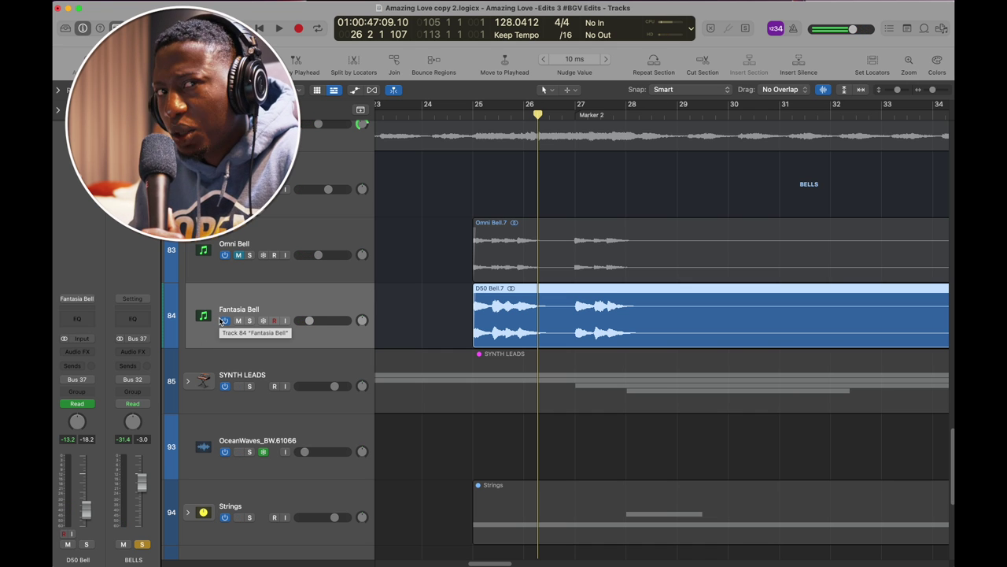
{"action": "left_click", "coordinate": [463, 117]}
{"action": "key", "text": "space"}
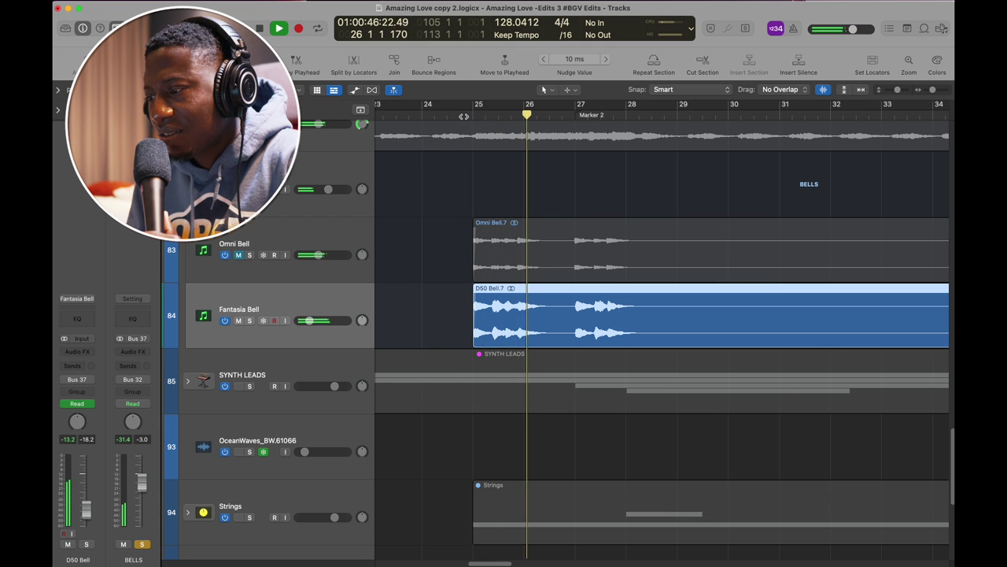
{"action": "key", "text": "space"}
Step: Unmute Omni Bell and play both bell tracks together from just before bar 25 to bar 26
{"action": "left_click", "coordinate": [238, 256]}
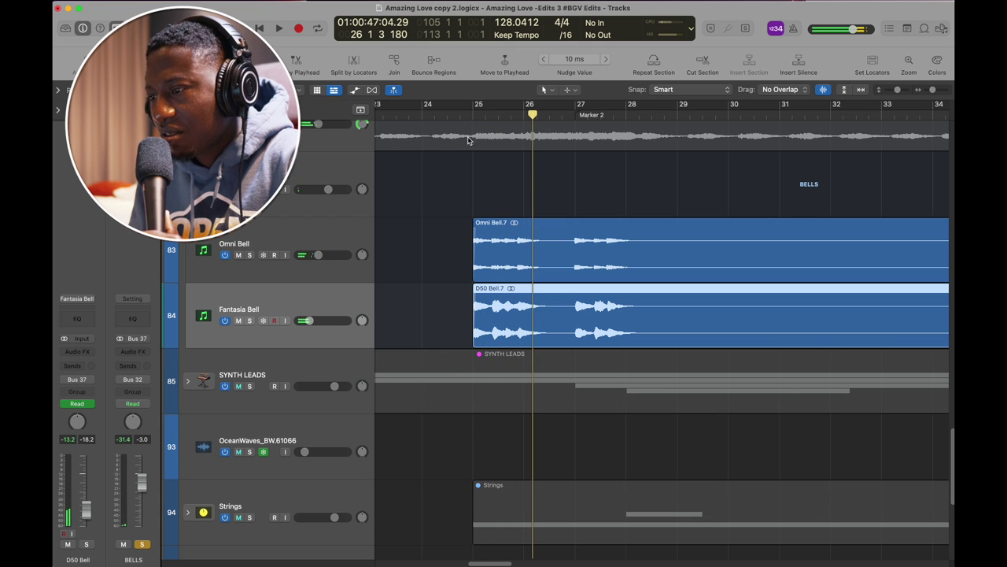
{"action": "left_click", "coordinate": [467, 110]}
{"action": "key", "text": "space"}
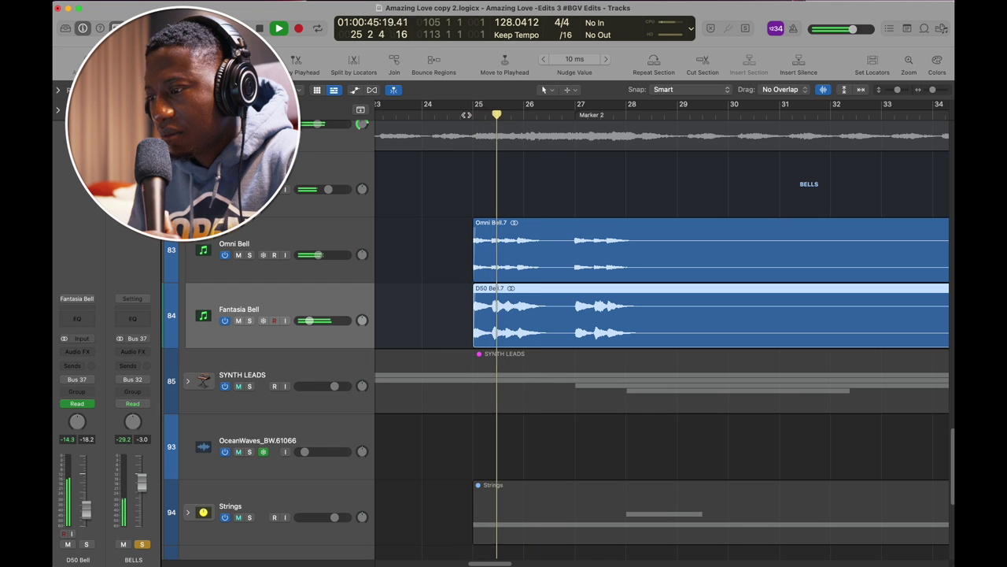
{"action": "key", "text": "space"}
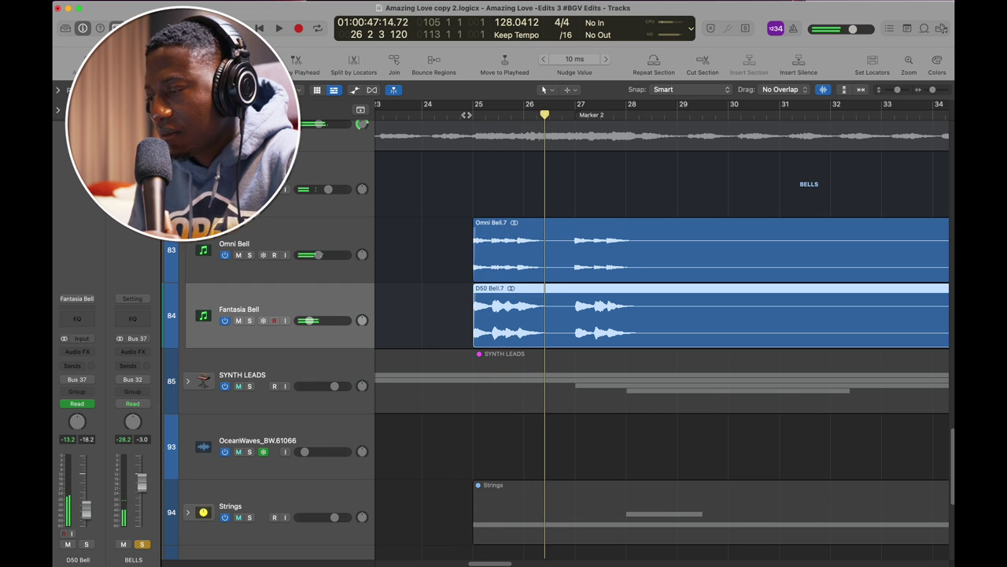
Step: Fit the whole arrangement in view and collapse the BELLS track stack
{"action": "key", "text": "z"}
{"action": "scroll", "coordinate": [542, 211], "scroll_direction": "down", "scroll_amount": 6}
{"action": "scroll", "coordinate": [541, 214], "scroll_direction": "up", "scroll_amount": 3}
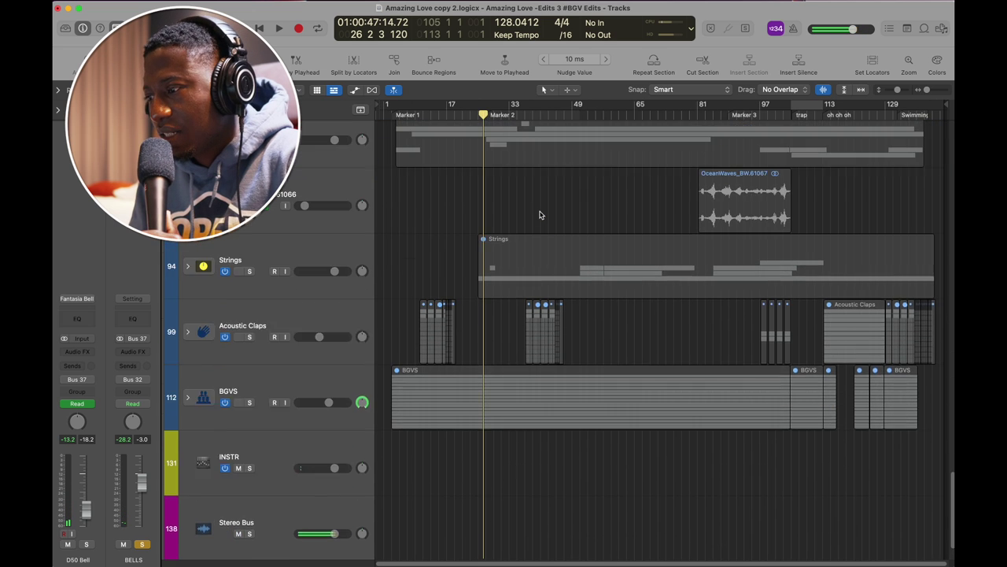
{"action": "scroll", "coordinate": [541, 214], "scroll_direction": "up", "scroll_amount": 4}
{"action": "left_click", "coordinate": [188, 193]}
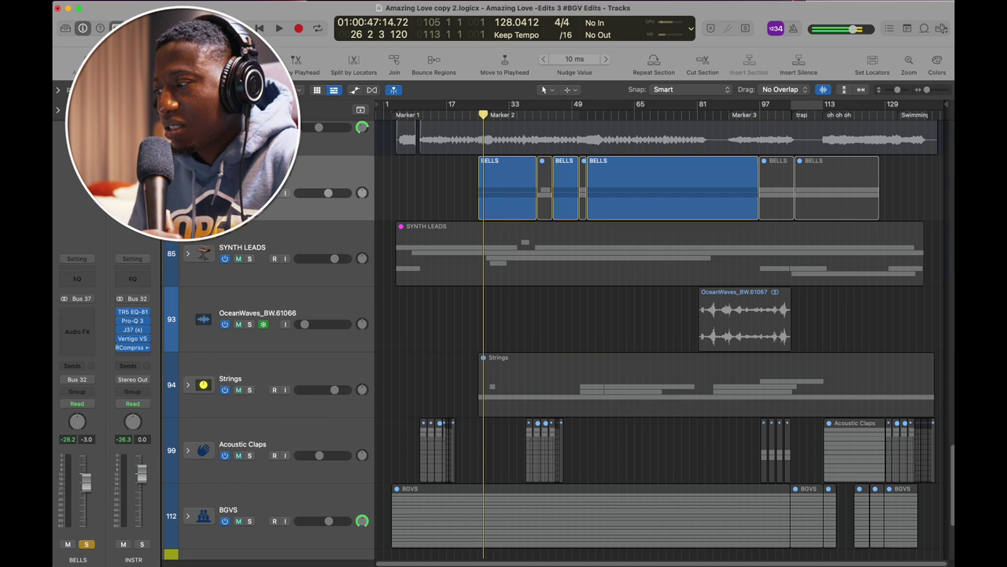
Step: Turn off the BELLS solo and expand the SYNTH LEADS track stack to show its lead tracks
{"action": "left_click", "coordinate": [198, 257]}
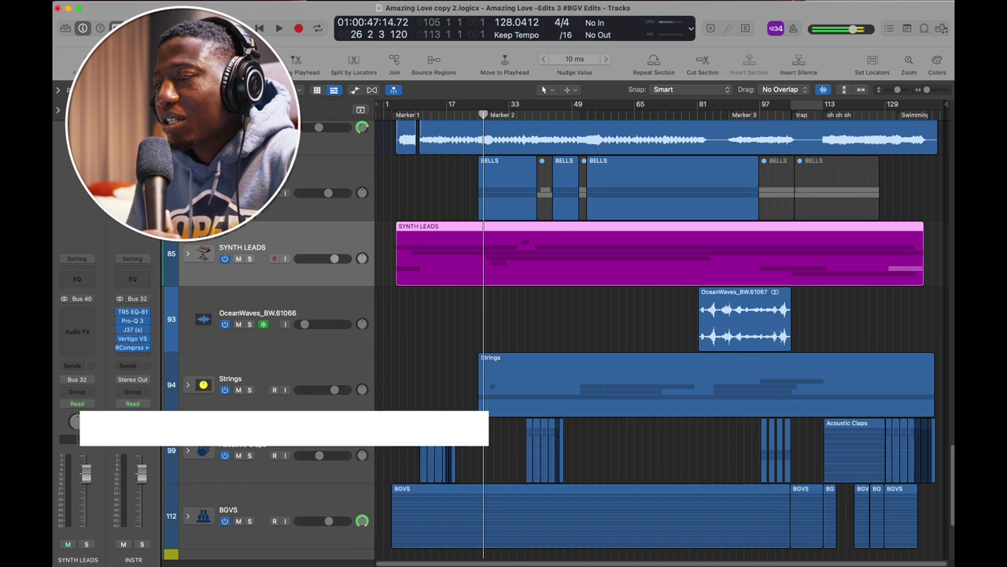
{"action": "left_click", "coordinate": [189, 254]}
{"action": "scroll", "coordinate": [410, 350], "scroll_direction": "down", "scroll_amount": 5}
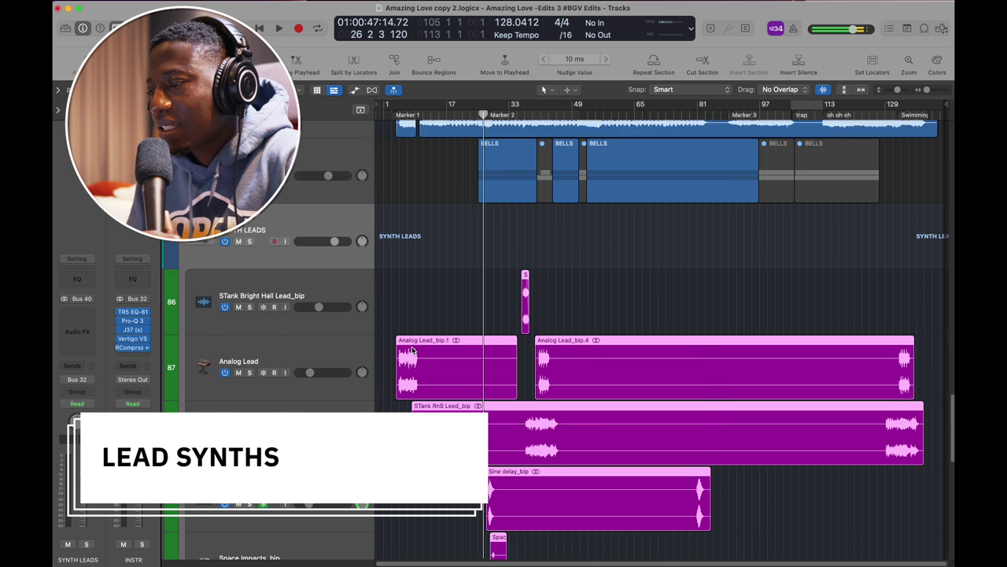
{"action": "scroll", "coordinate": [411, 351], "scroll_direction": "up", "scroll_amount": 3}
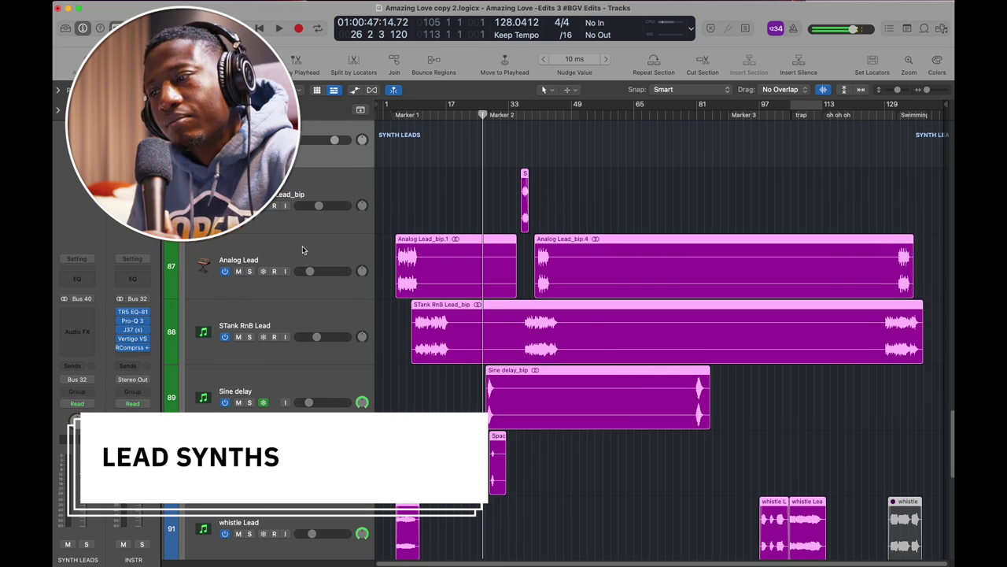
Step: Solo the STank Bright Hall Lead track and play its short region from bar 36 into bar 37
{"action": "key", "text": "Down"}
{"action": "key", "text": "super+Right"}
{"action": "key", "text": "super+Right"}
{"action": "key", "text": "super+Right"}
{"action": "key", "text": "super+Right"}
{"action": "key", "text": "super+Right"}
{"action": "key", "text": "super+Right"}
{"action": "key", "text": "super+Right"}
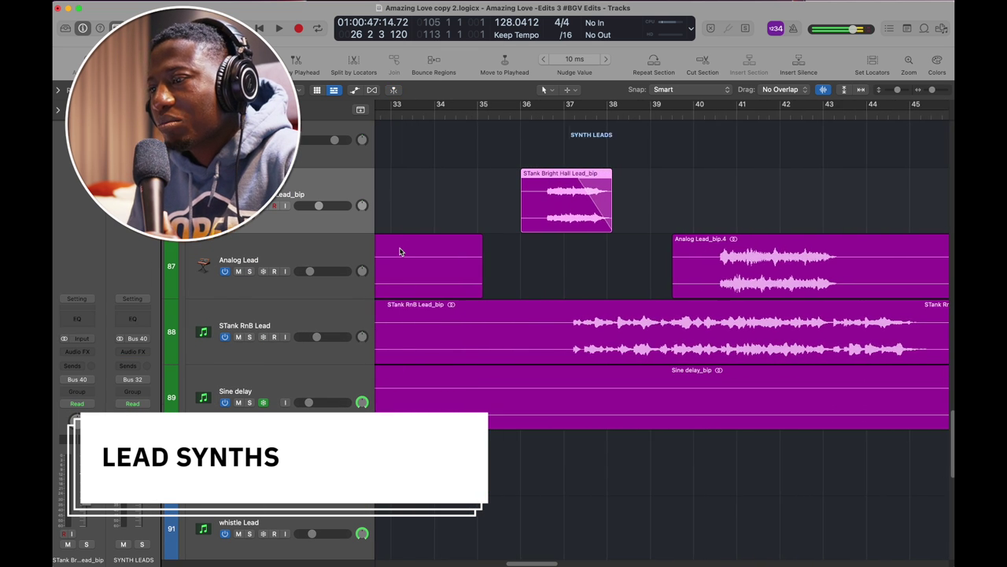
{"action": "key", "text": "s"}
{"action": "double_click", "coordinate": [544, 114]}
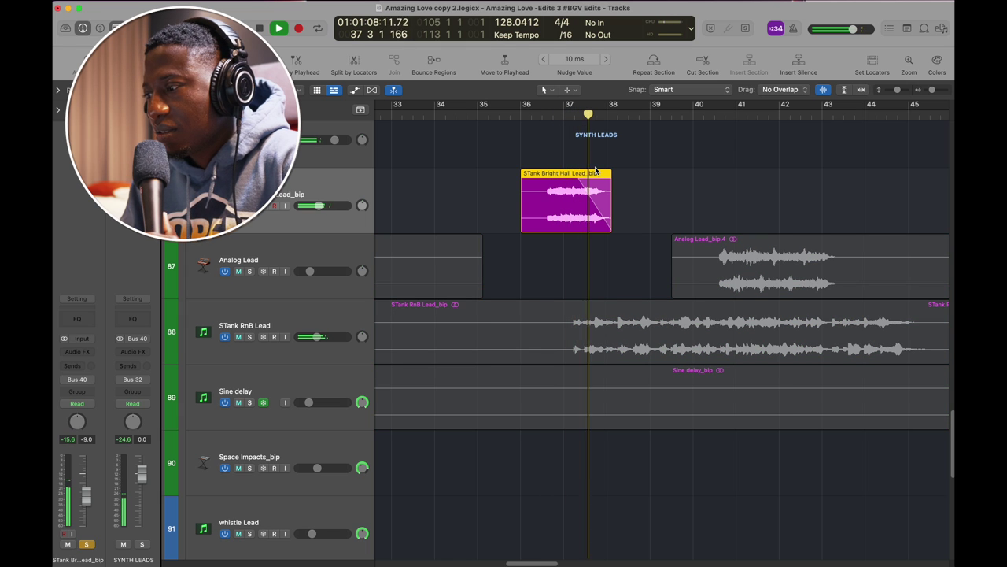
{"action": "key", "text": "space"}
Step: Switch the solo to the Analog Lead track, with the playhead at bar 5
{"action": "key", "text": "super+Left"}
{"action": "key", "text": "super+Left"}
{"action": "key", "text": "super+Left"}
{"action": "key", "text": "super+Left"}
{"action": "left_click", "coordinate": [249, 271]}
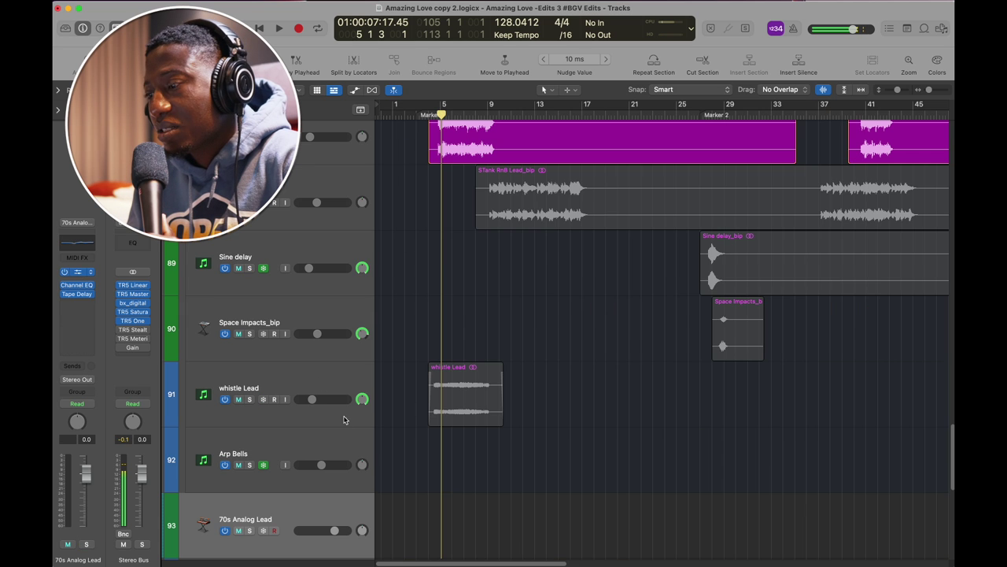
Step: Try the 70s Analog Lead track below Analog Lead in the SYNTH LEADS stack and delete it
{"action": "key", "text": "v"}
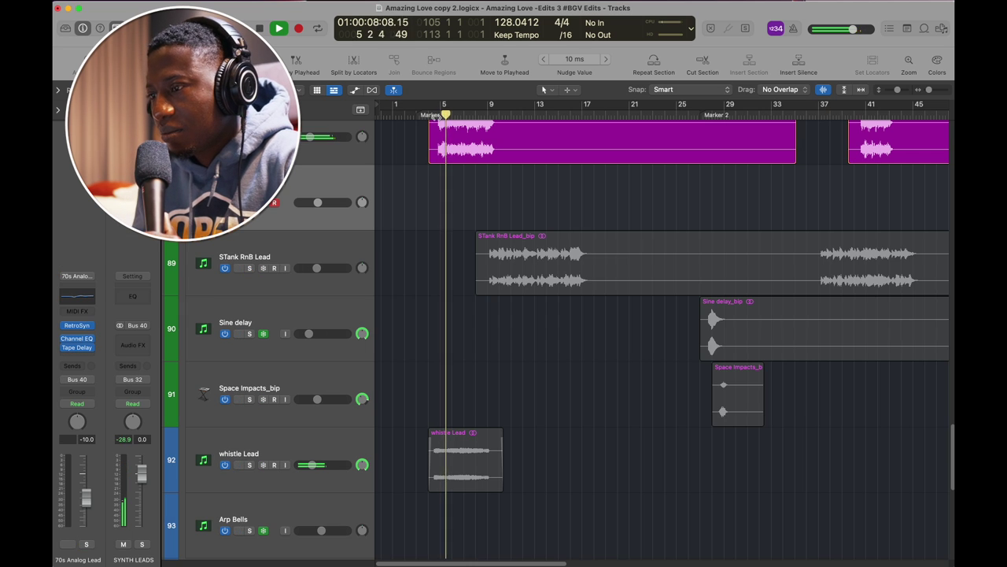
{"action": "scroll", "coordinate": [287, 256], "scroll_direction": "up", "scroll_amount": 2}
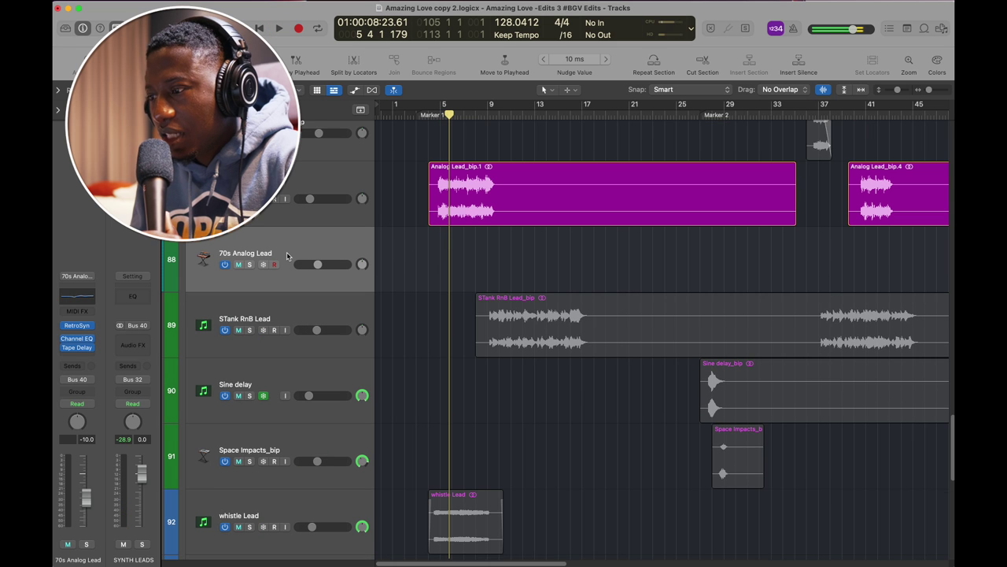
{"action": "key", "text": "super+BackSpace"}
Step: Switch the solo to STank RnB Lead and play its first phrase from bar 9 to bar 11
{"action": "scroll", "coordinate": [443, 212], "scroll_direction": "right", "scroll_amount": 2}
{"action": "left_click", "coordinate": [249, 267]}
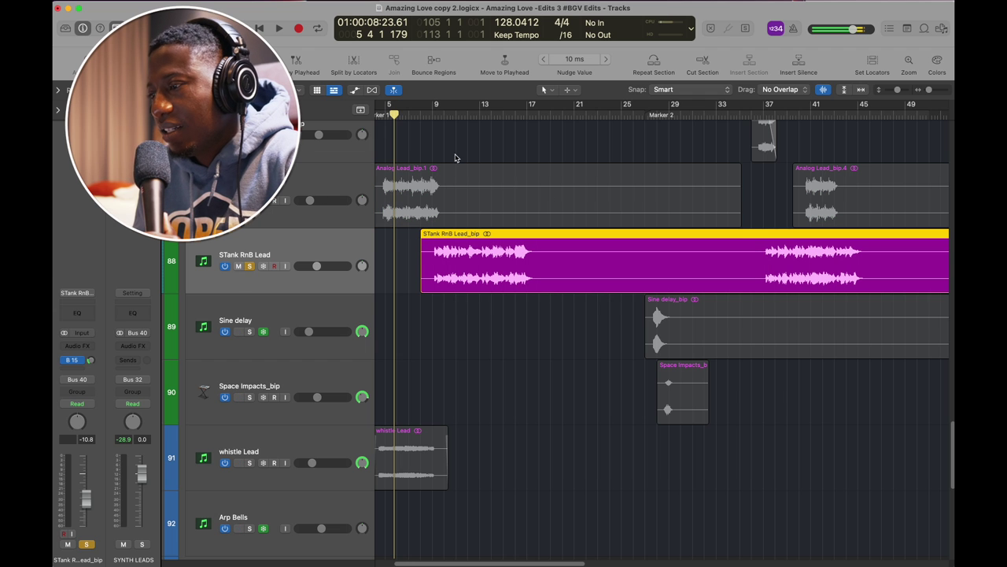
{"action": "double_click", "coordinate": [440, 116]}
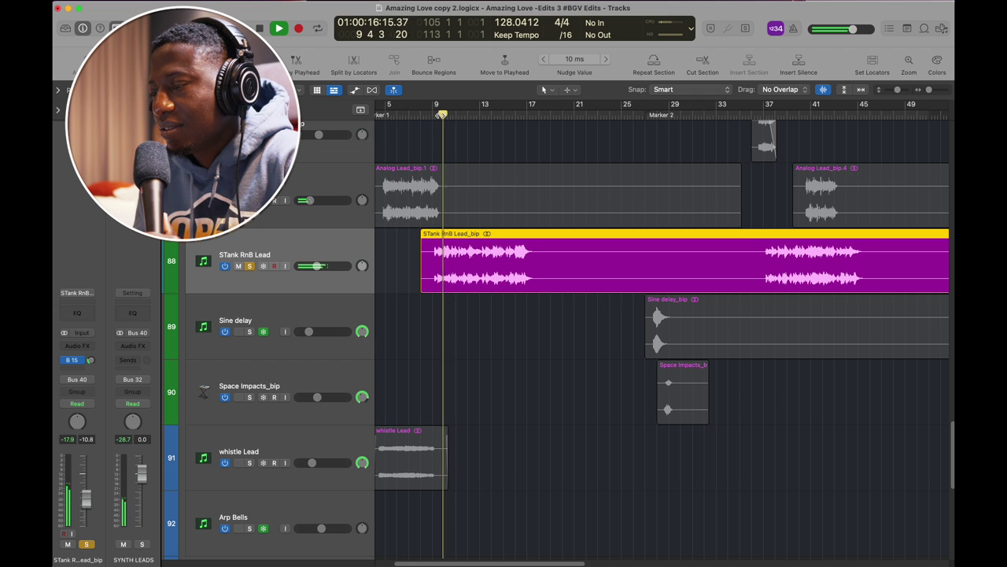
{"action": "scroll", "coordinate": [513, 276], "scroll_direction": "right", "scroll_amount": 3}
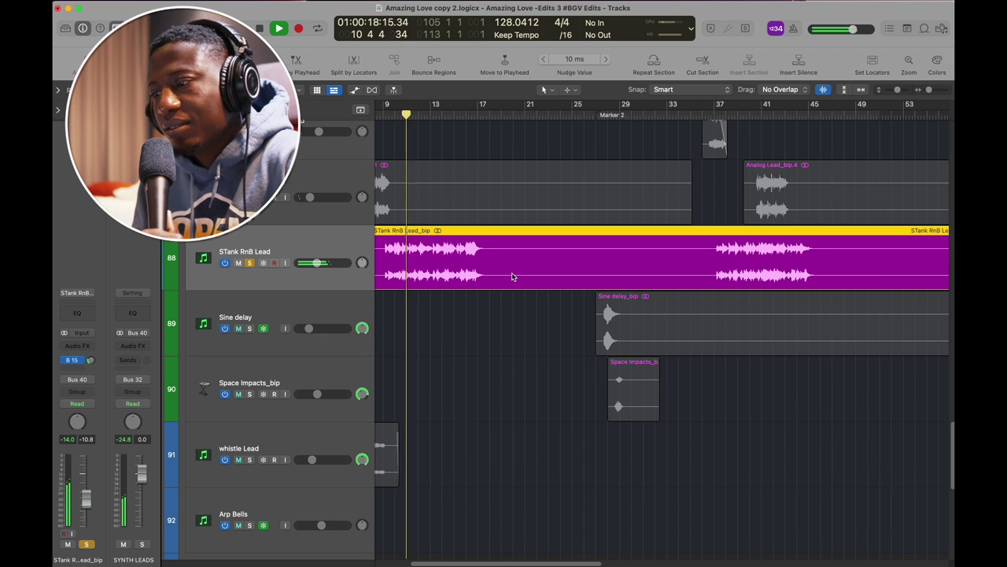
{"action": "key", "text": "space"}
Step: Examine where the STank RnB Lead phrases recur along the timeline
{"action": "scroll", "coordinate": [513, 276], "scroll_direction": "right", "scroll_amount": 2}
{"action": "scroll", "coordinate": [512, 277], "scroll_direction": "left", "scroll_amount": 3}
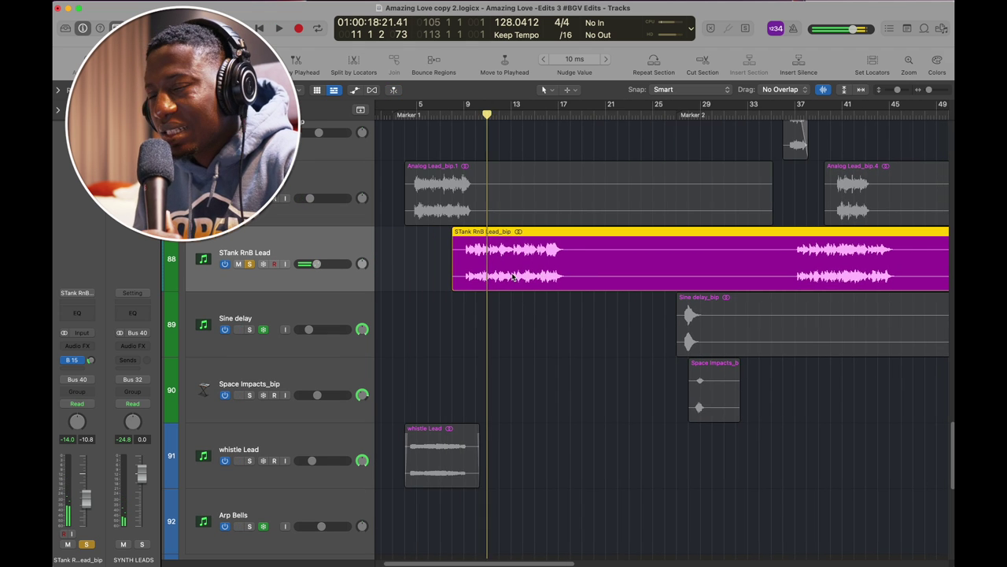
{"action": "scroll", "coordinate": [512, 277], "scroll_direction": "right", "scroll_amount": 10}
{"action": "scroll", "coordinate": [511, 277], "scroll_direction": "left", "scroll_amount": 8}
{"action": "scroll", "coordinate": [511, 278], "scroll_direction": "down", "scroll_amount": 1}
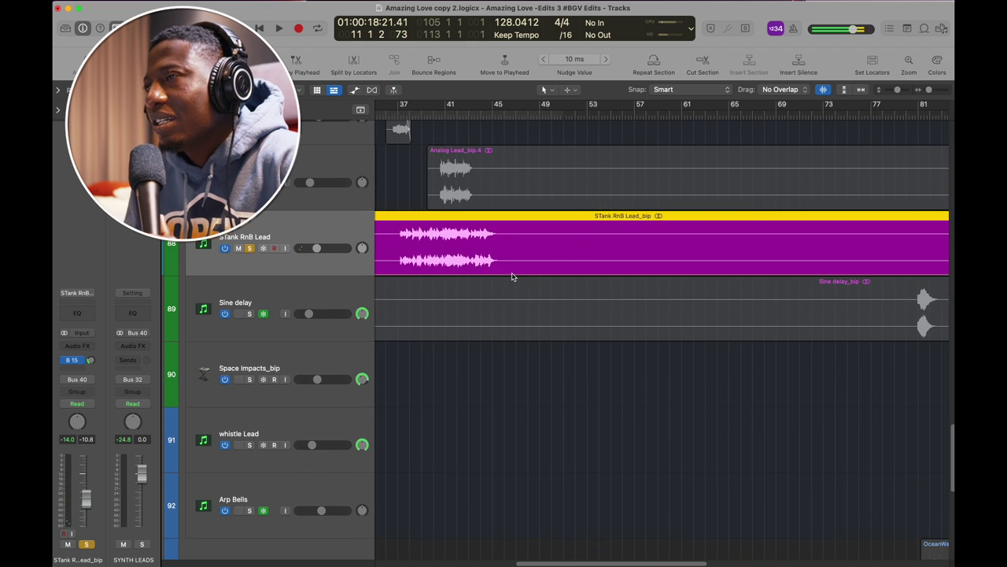
{"action": "scroll", "coordinate": [512, 277], "scroll_direction": "up", "scroll_amount": 1}
{"action": "scroll", "coordinate": [512, 277], "scroll_direction": "left", "scroll_amount": 8}
{"action": "scroll", "coordinate": [511, 277], "scroll_direction": "right", "scroll_amount": 8}
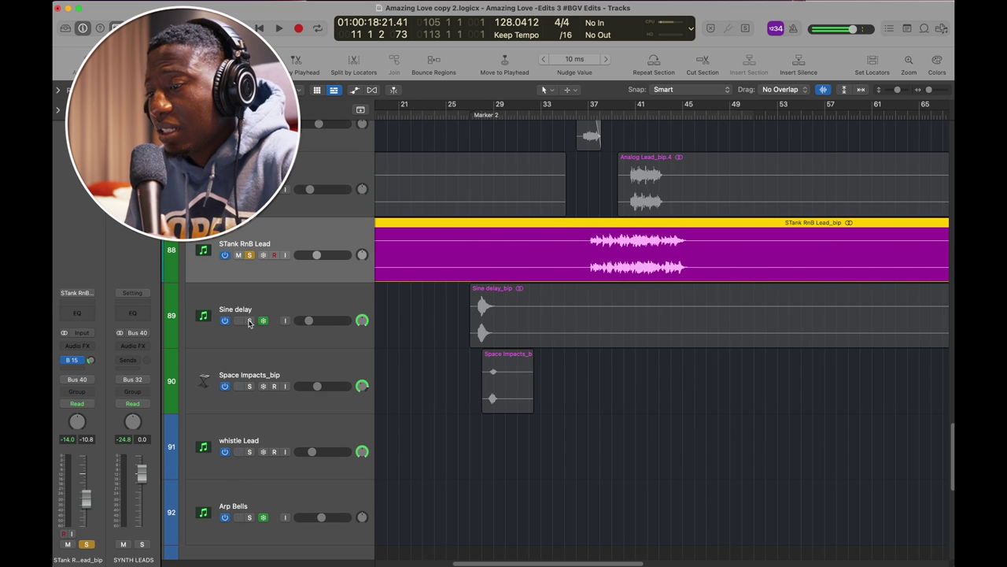
Step: Switch the solo from STank RnB Lead to Sine delay and look over its hits along the timeline
{"action": "left_click", "coordinate": [249, 321]}
{"action": "left_click", "coordinate": [251, 255]}
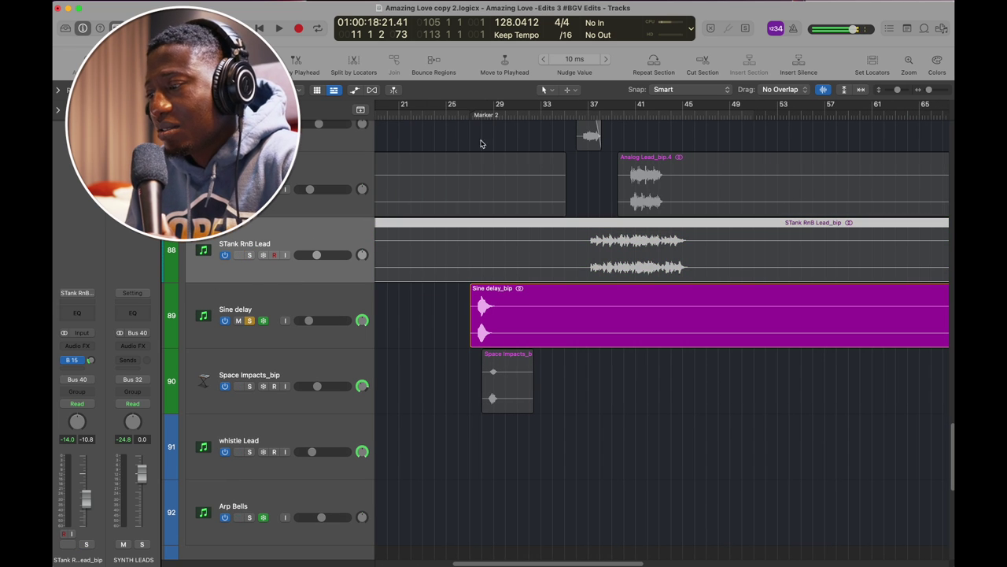
{"action": "scroll", "coordinate": [516, 179], "scroll_direction": "right", "scroll_amount": 15}
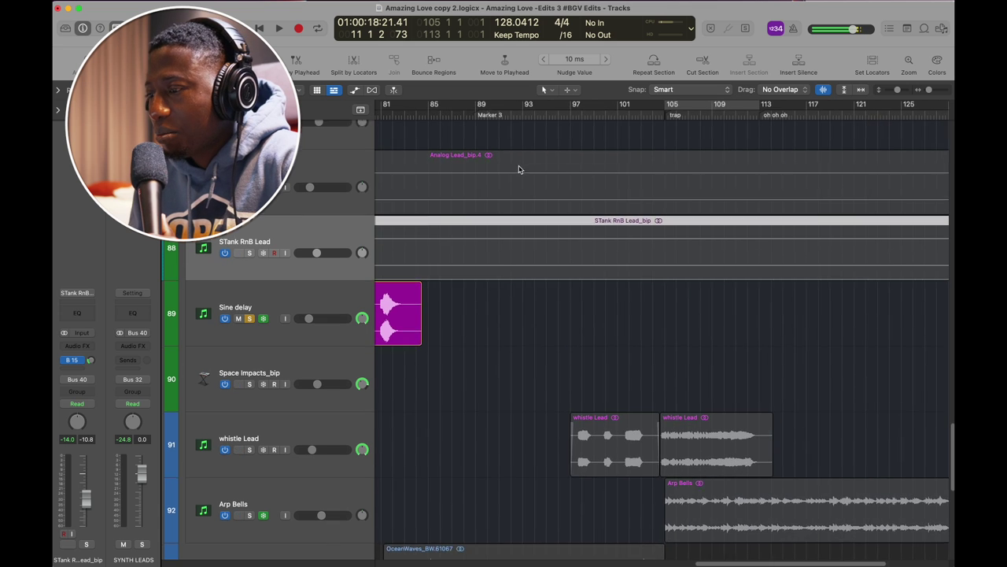
{"action": "scroll", "coordinate": [517, 173], "scroll_direction": "up", "scroll_amount": 1}
{"action": "scroll", "coordinate": [519, 170], "scroll_direction": "left", "scroll_amount": 3}
{"action": "scroll", "coordinate": [519, 169], "scroll_direction": "up", "scroll_amount": 1}
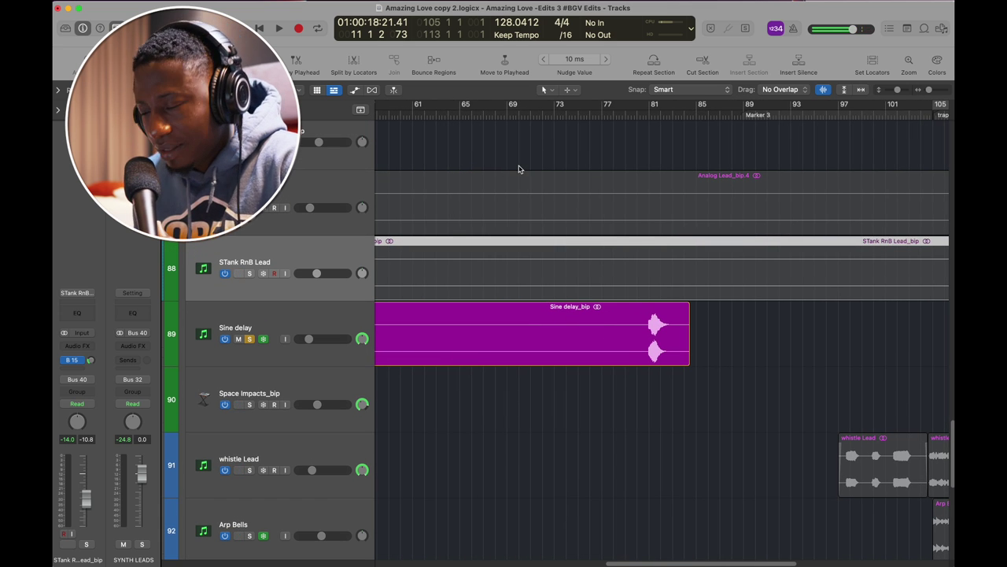
{"action": "scroll", "coordinate": [517, 166], "scroll_direction": "left", "scroll_amount": 10}
{"action": "scroll", "coordinate": [517, 166], "scroll_direction": "down", "scroll_amount": 4}
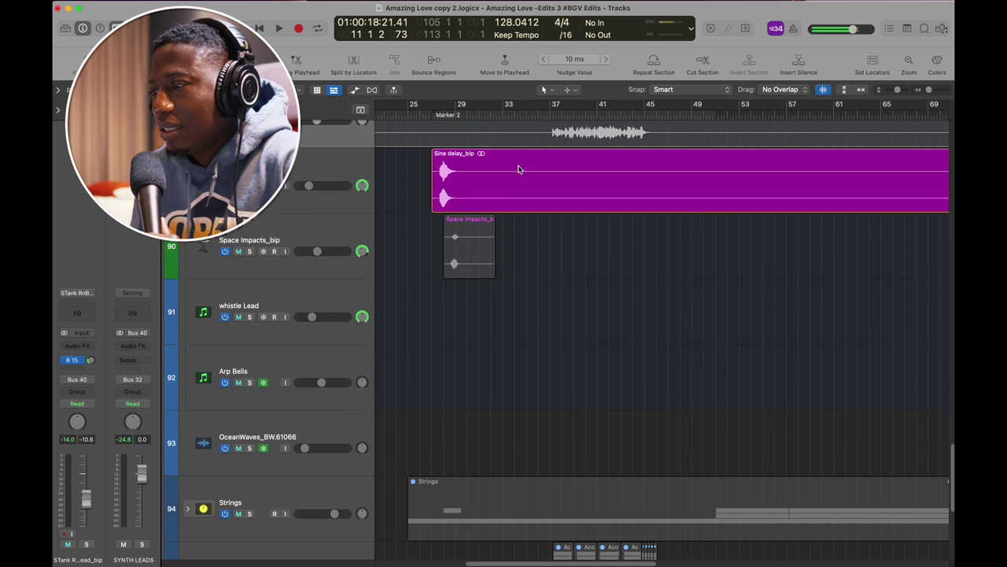
Step: Play the first Sine delay hit from about bar 27 into bar 28
{"action": "left_click", "coordinate": [433, 115]}
{"action": "key", "text": "space"}
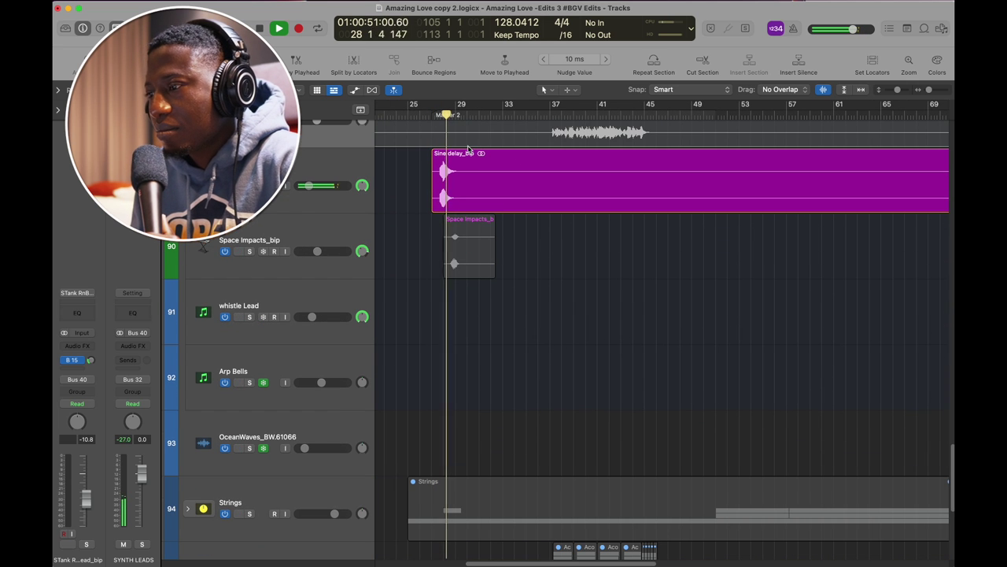
{"action": "key", "text": "space"}
Step: Play the second Sine delay hit from about bar 81 to bar 82
{"action": "scroll", "coordinate": [644, 229], "scroll_direction": "right", "scroll_amount": 15}
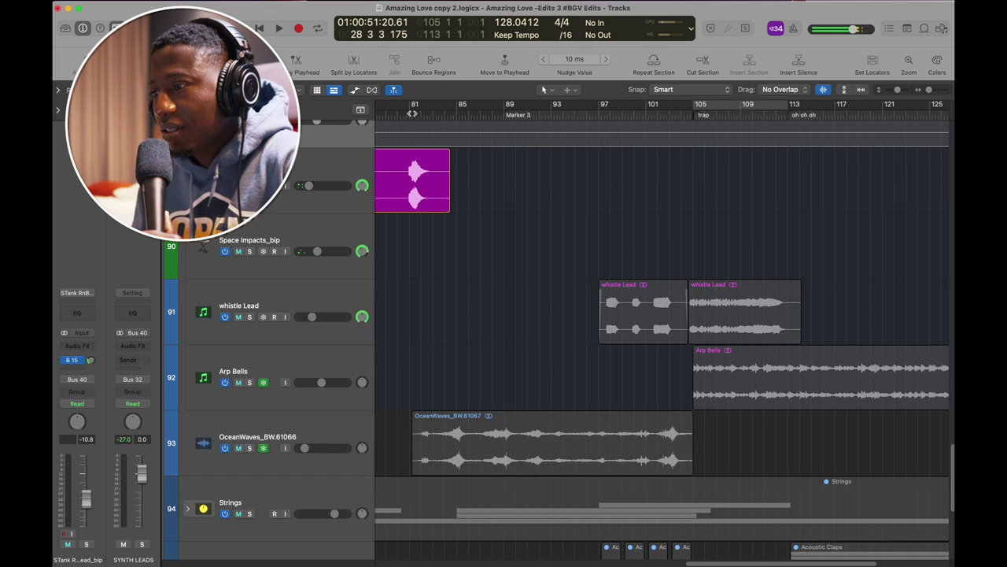
{"action": "left_click", "coordinate": [410, 113]}
{"action": "key", "text": "space"}
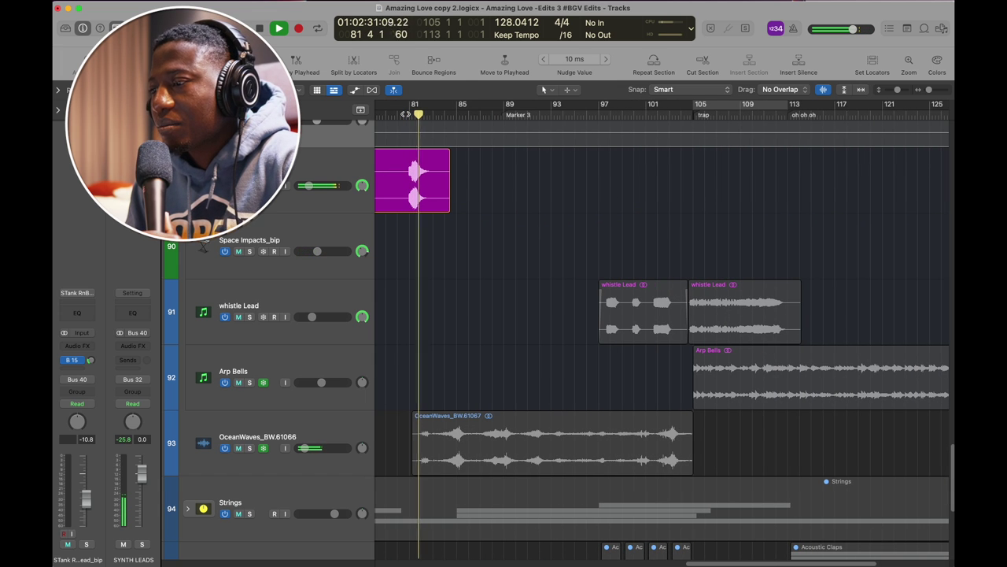
{"action": "key", "text": "space"}
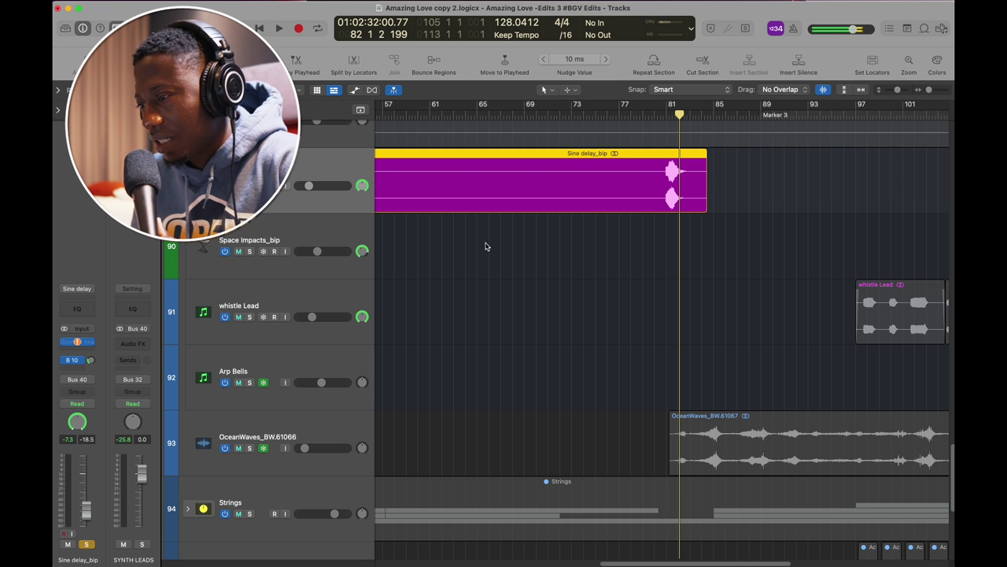
Step: Browse the IK Multimedia TR5 plug-ins for the SYNTH LEADS channel, pausing at TR5 Quad Image, without inserting one
{"action": "key", "text": "super+Left"}
{"action": "key", "text": "super+Left"}
{"action": "key", "text": "super+Left"}
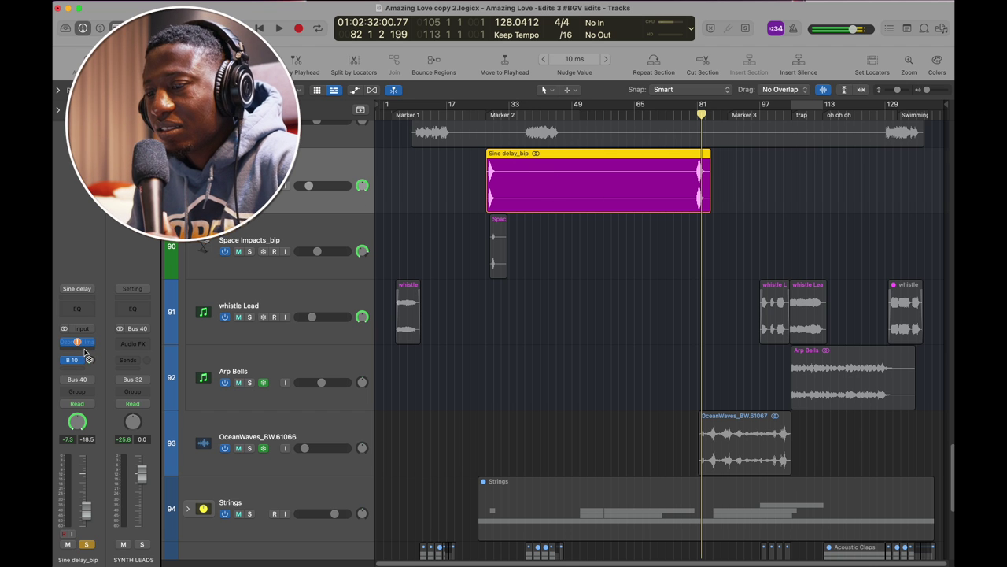
{"action": "left_click", "coordinate": [129, 345]}
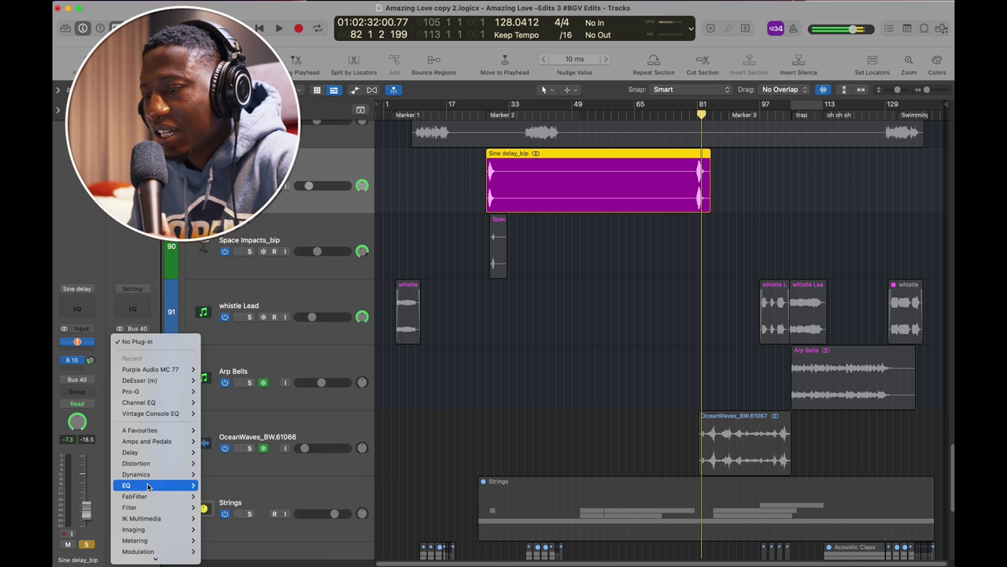
{"action": "mouse_move", "coordinate": [168, 421]}
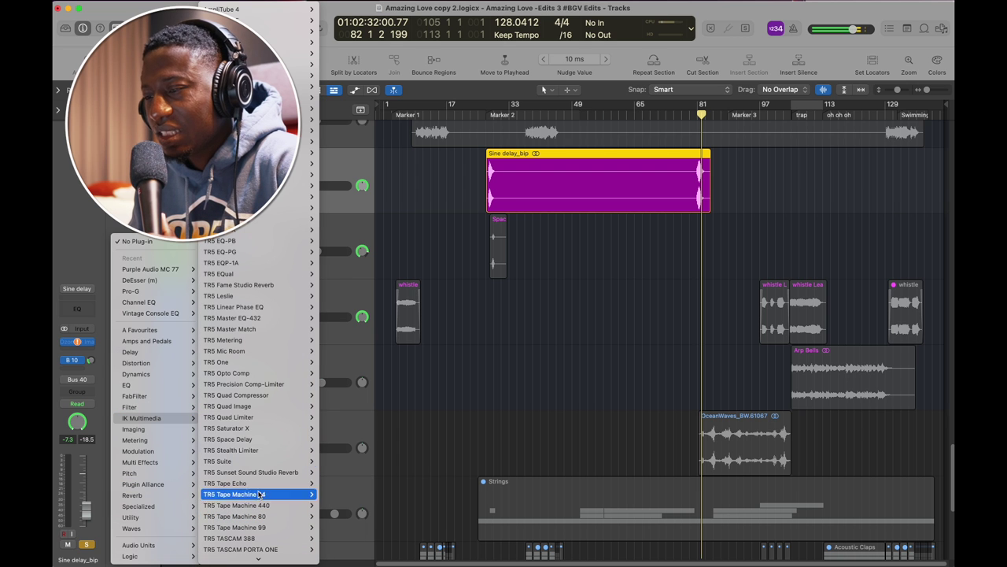
{"action": "mouse_move", "coordinate": [253, 410]}
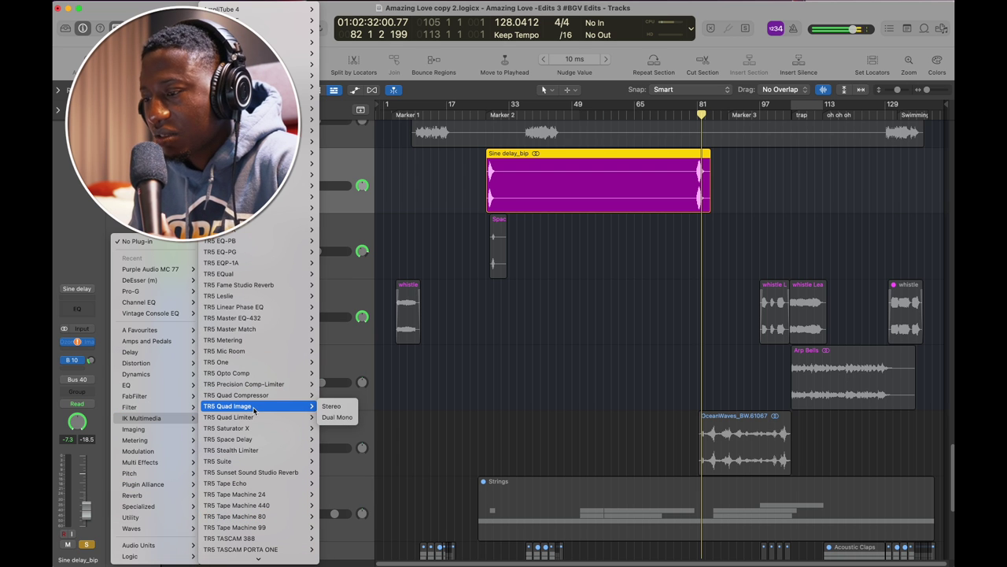
{"action": "left_click", "coordinate": [455, 383]}
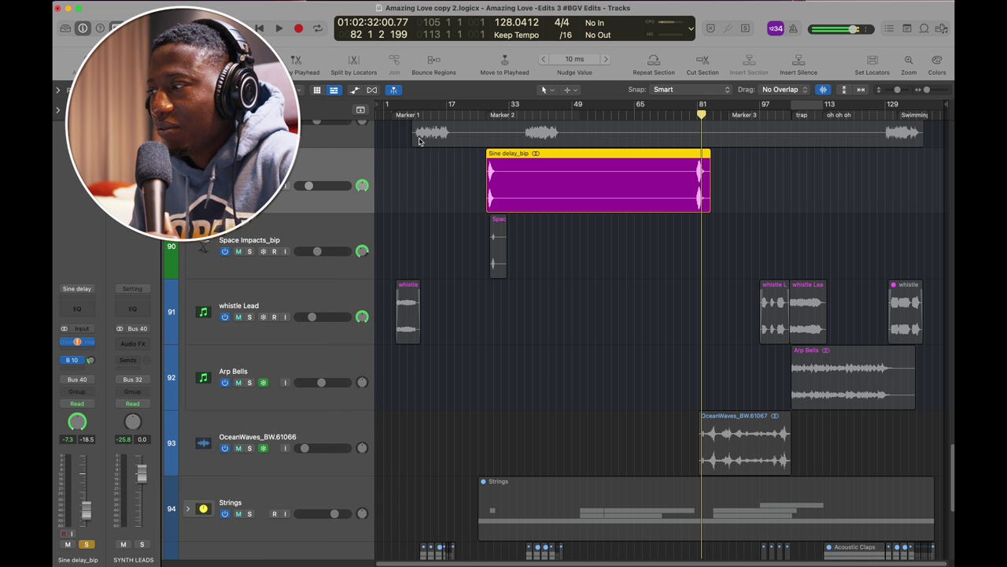
{"action": "scroll", "coordinate": [501, 248], "scroll_direction": "down", "scroll_amount": 3}
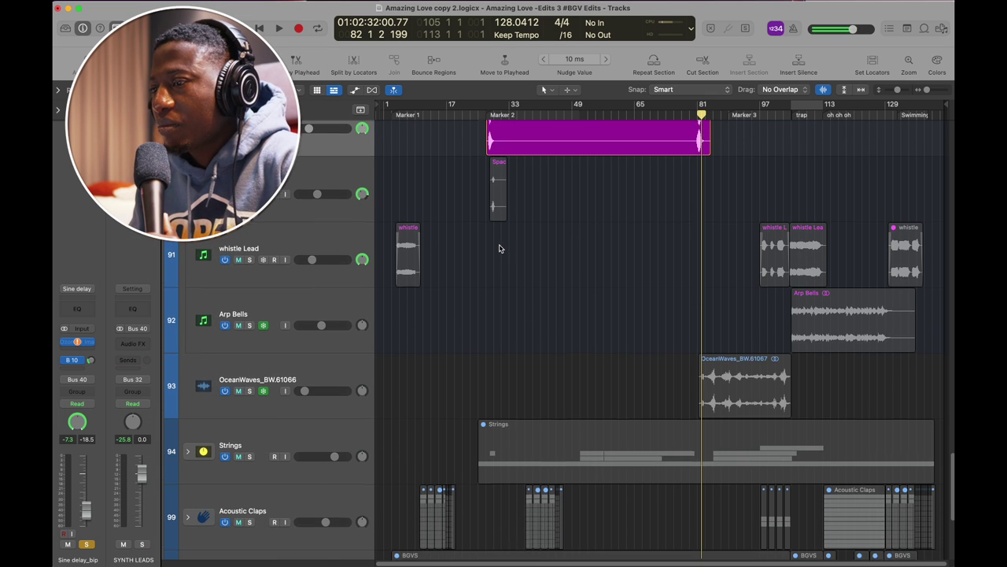
Step: Turn off the Sine delay solo and play its first hit in the full mix, stopping at about bar 29
{"action": "scroll", "coordinate": [477, 242], "scroll_direction": "up", "scroll_amount": 1}
{"action": "scroll", "coordinate": [358, 190], "scroll_direction": "up", "scroll_amount": 3}
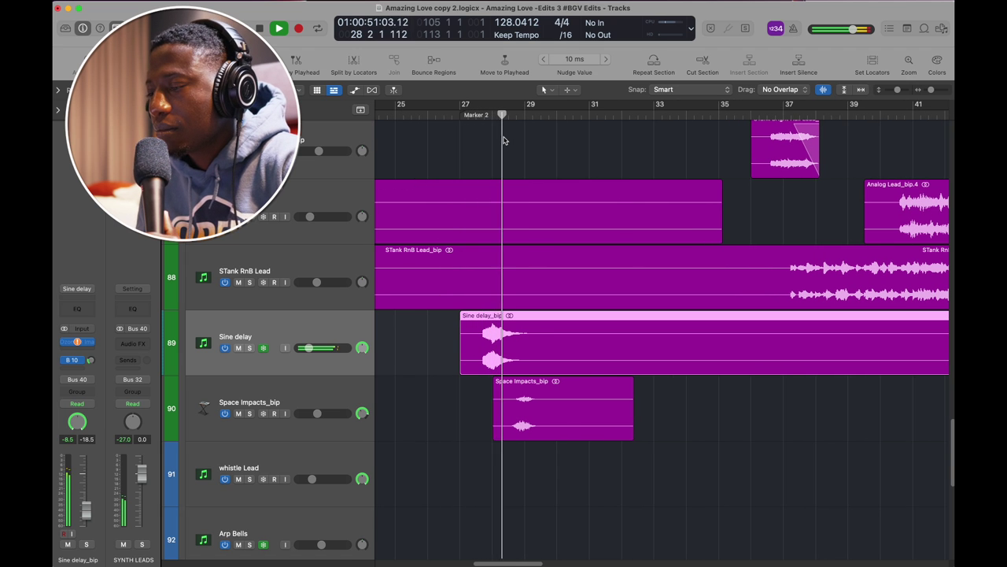
{"action": "key", "text": "space"}
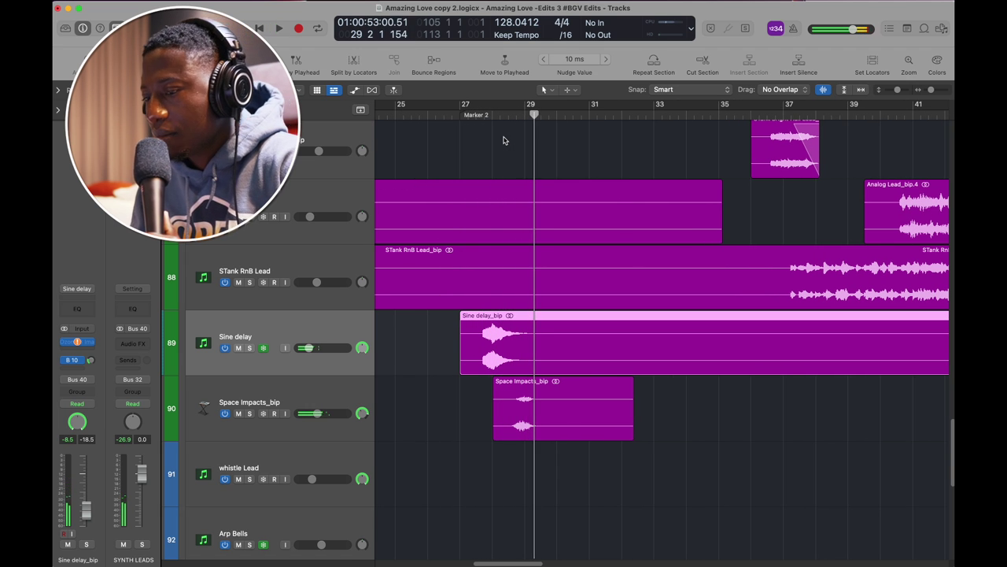
Step: Play the second Sine delay hit in the full mix from about bar 79 to bar 82
{"action": "scroll", "coordinate": [511, 239], "scroll_direction": "right", "scroll_amount": 15}
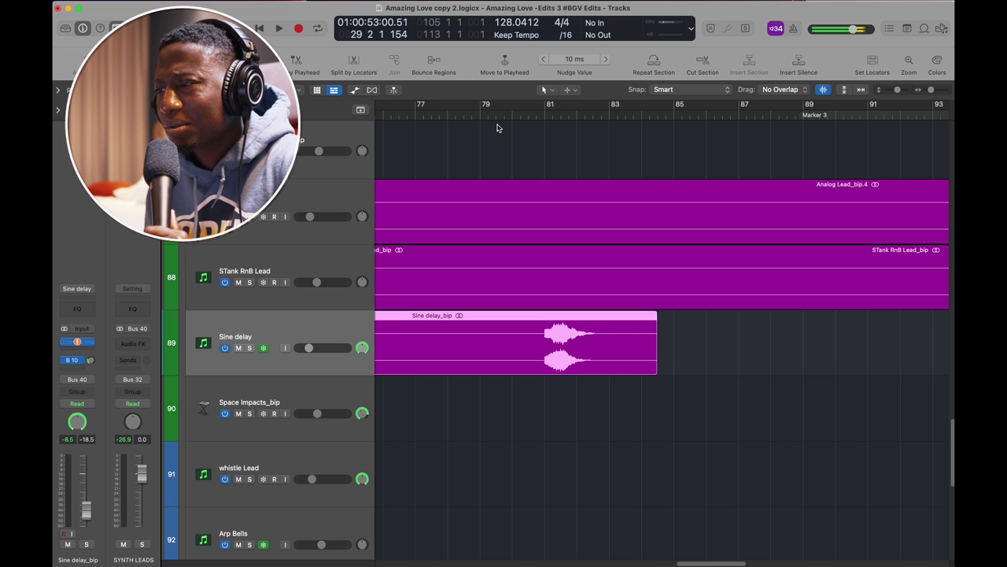
{"action": "left_click", "coordinate": [494, 118]}
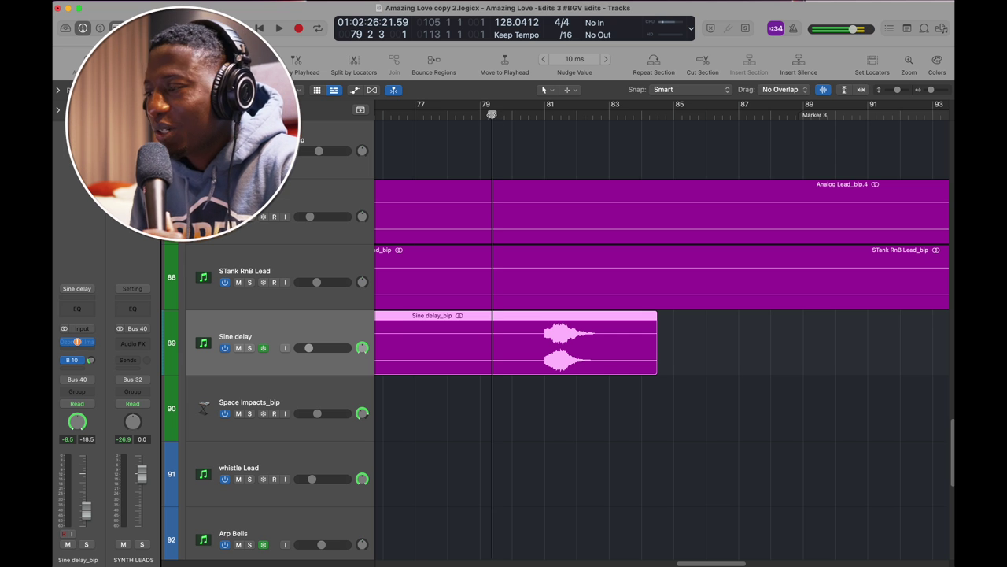
{"action": "key", "text": "space"}
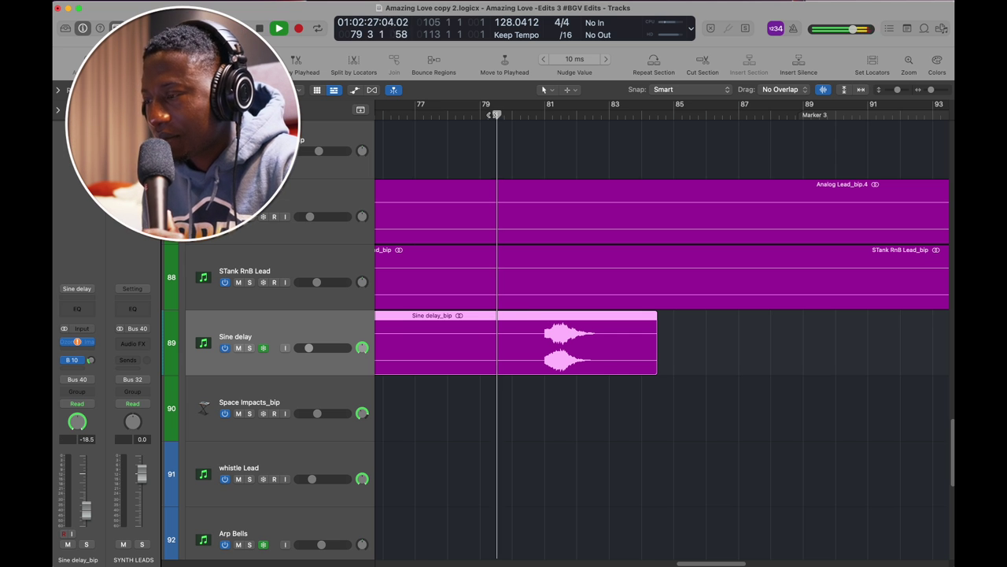
{"action": "scroll", "coordinate": [526, 161], "scroll_direction": "up", "scroll_amount": 2}
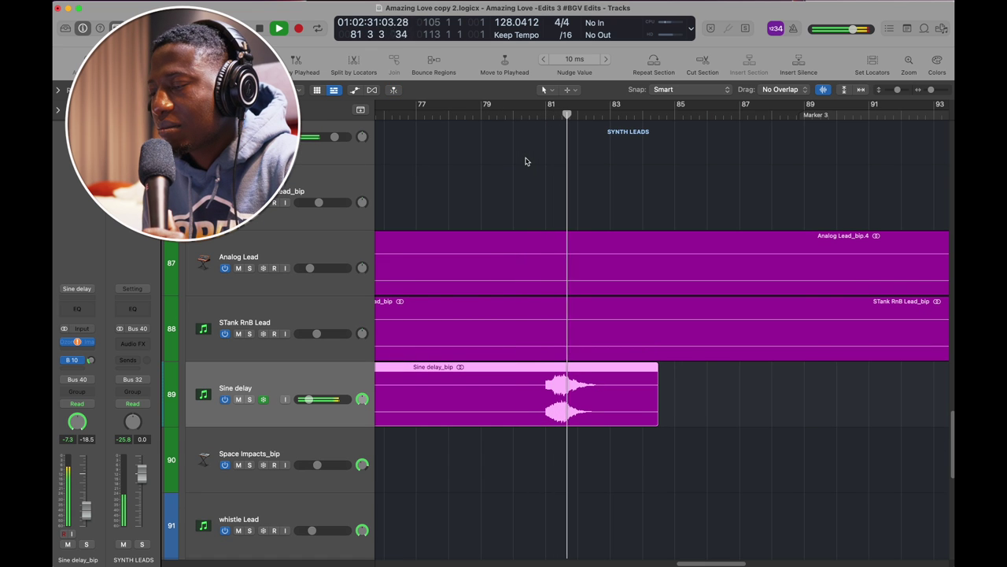
{"action": "key", "text": "space"}
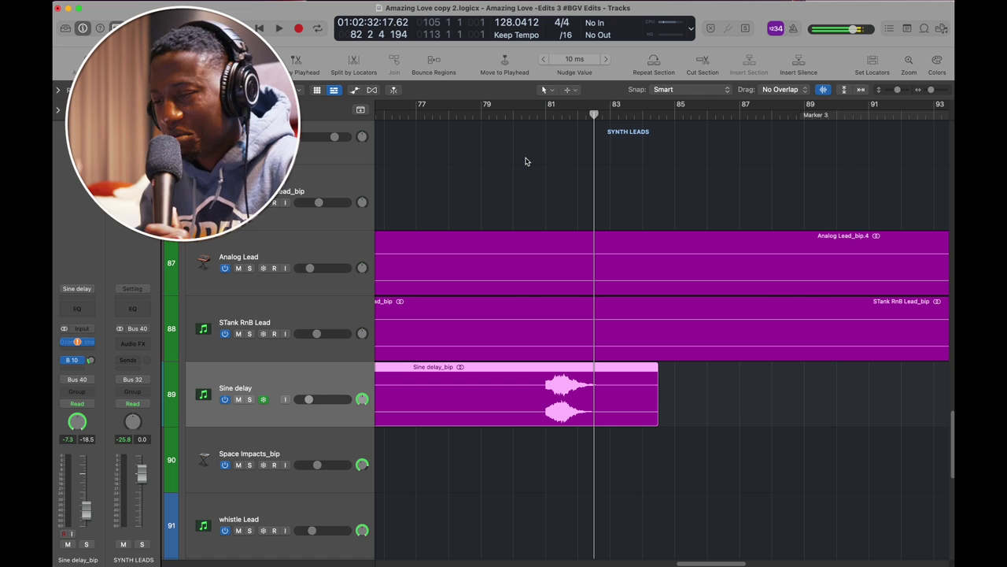
Step: Select the Space Impacts_bip track and play its hit in the full mix from about bar 26 to bar 29
{"action": "scroll", "coordinate": [780, 241], "scroll_direction": "left", "scroll_amount": 5}
{"action": "scroll", "coordinate": [774, 242], "scroll_direction": "down", "scroll_amount": 8}
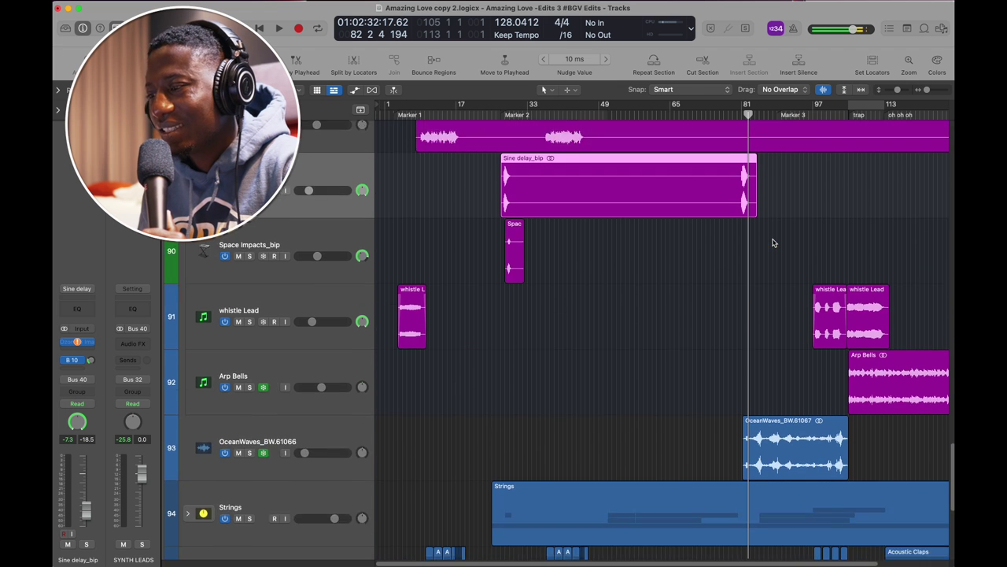
{"action": "scroll", "coordinate": [772, 241], "scroll_direction": "up", "scroll_amount": 5}
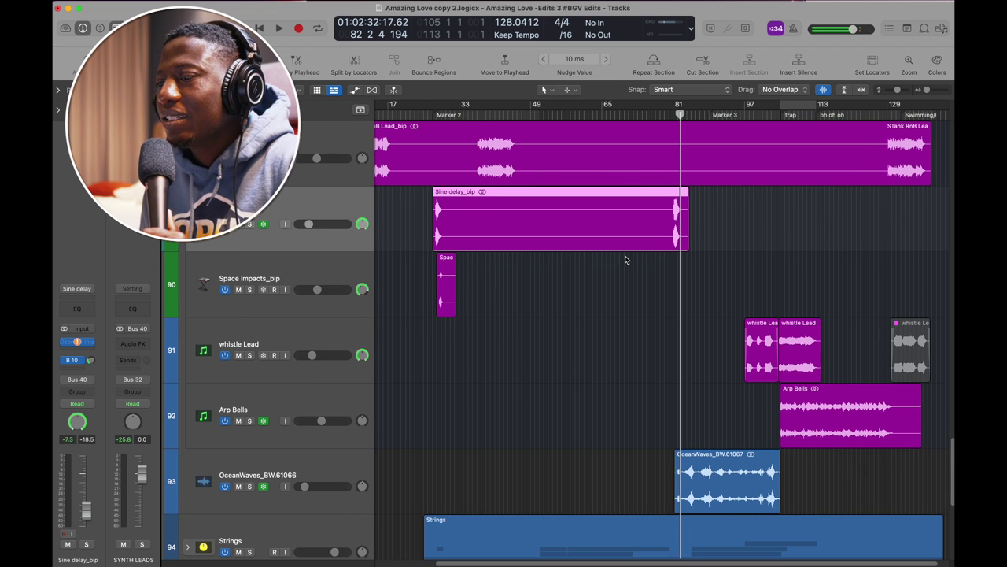
{"action": "left_click", "coordinate": [317, 276]}
{"action": "key", "text": "z"}
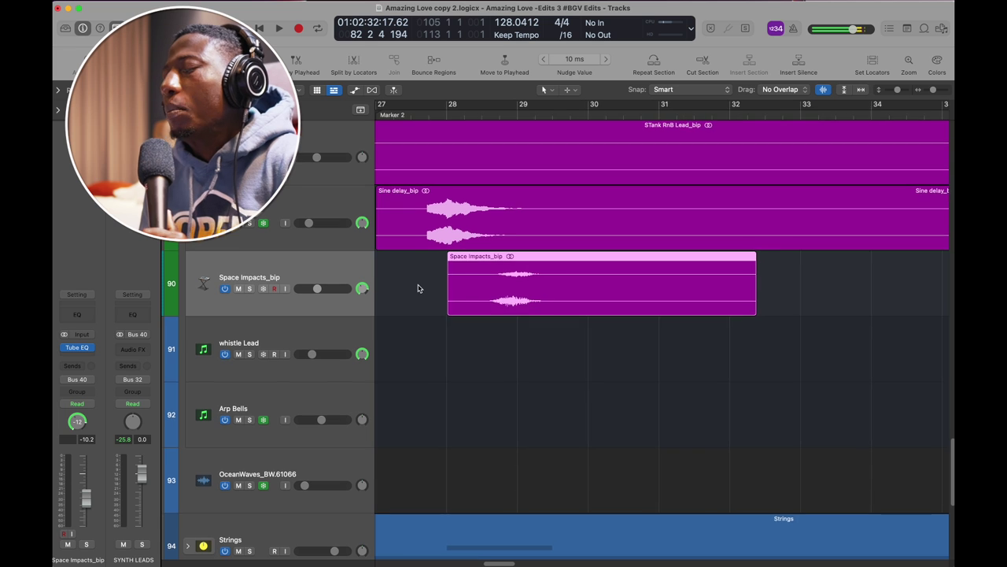
{"action": "left_click", "coordinate": [402, 116]}
{"action": "key", "text": "space"}
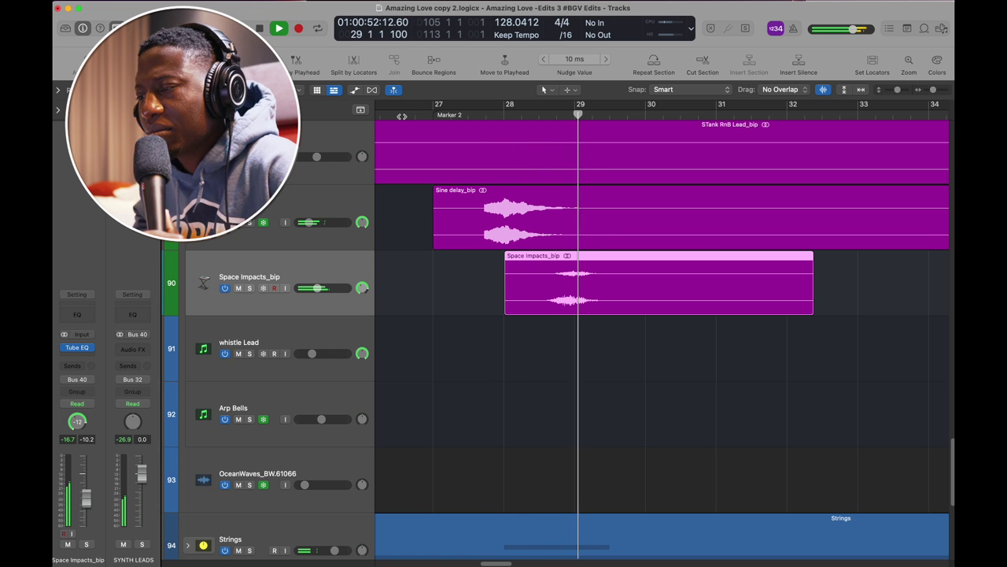
{"action": "key", "text": "space"}
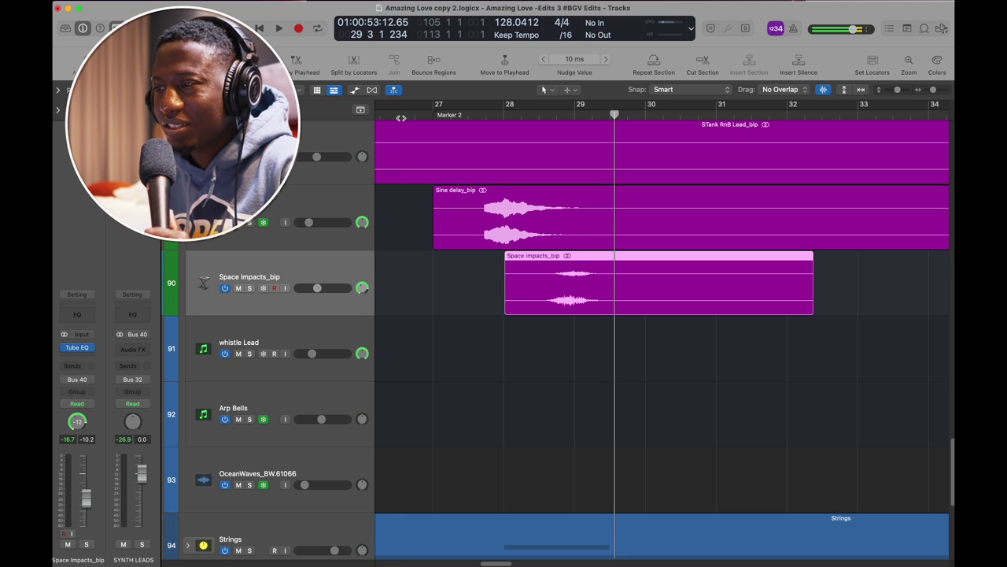
{"action": "left_click", "coordinate": [401, 117]}
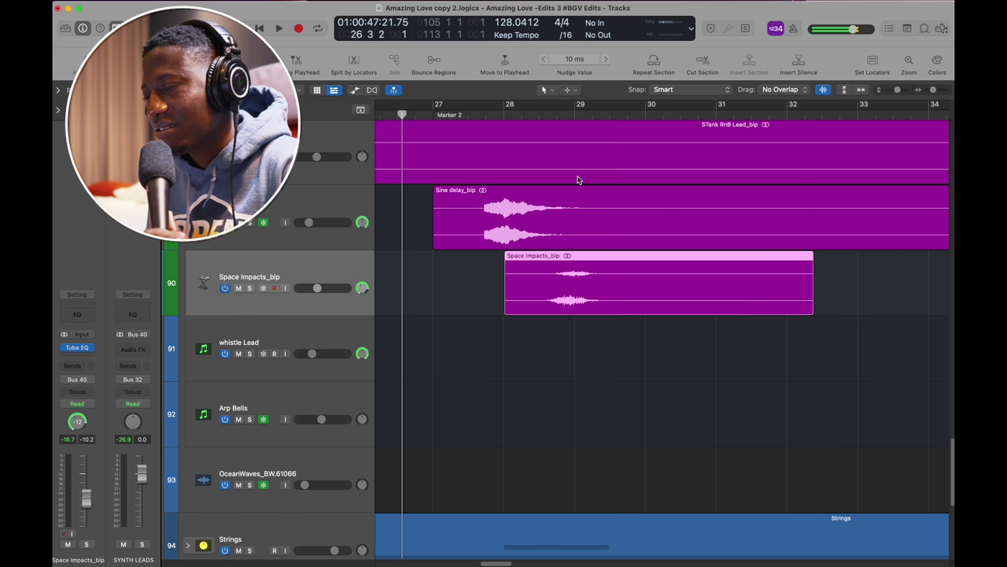
Step: Select the first whistle Lead region and start playing it in the full mix from bar 4
{"action": "key", "text": "z"}
{"action": "left_click", "coordinate": [303, 301]}
{"action": "left_click", "coordinate": [402, 285]}
{"action": "key", "text": "z"}
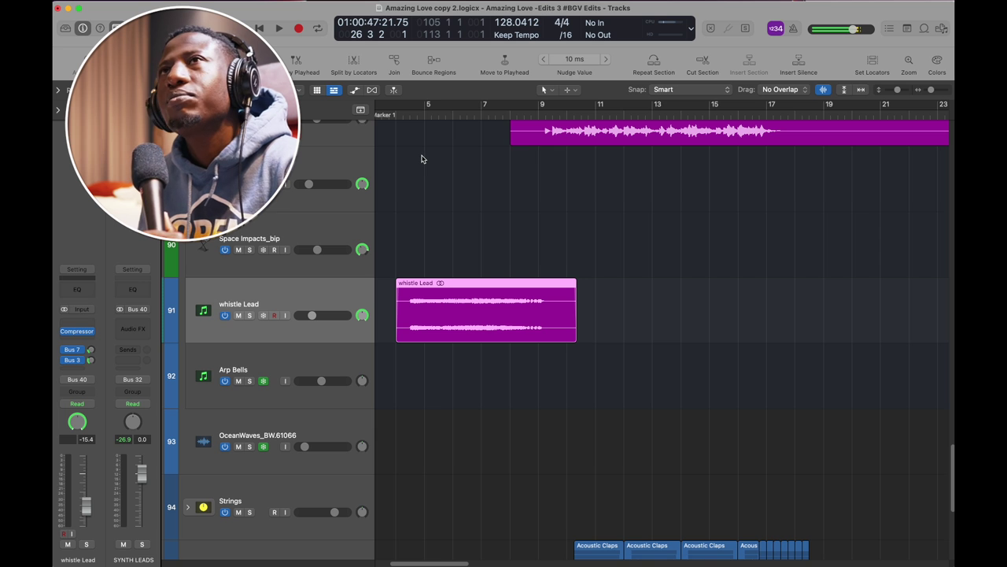
{"action": "scroll", "coordinate": [420, 159], "scroll_direction": "left", "scroll_amount": 3}
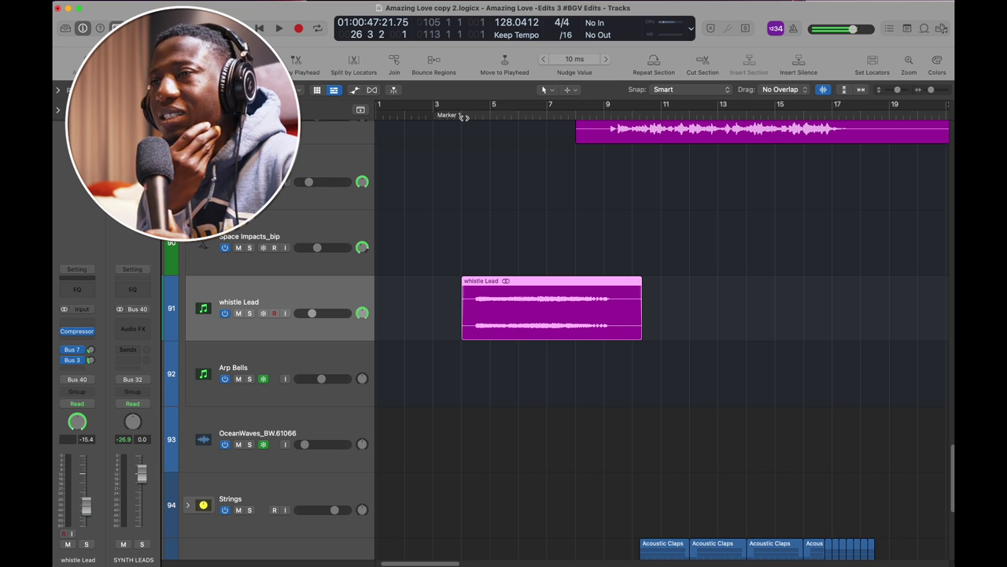
{"action": "left_click", "coordinate": [464, 116]}
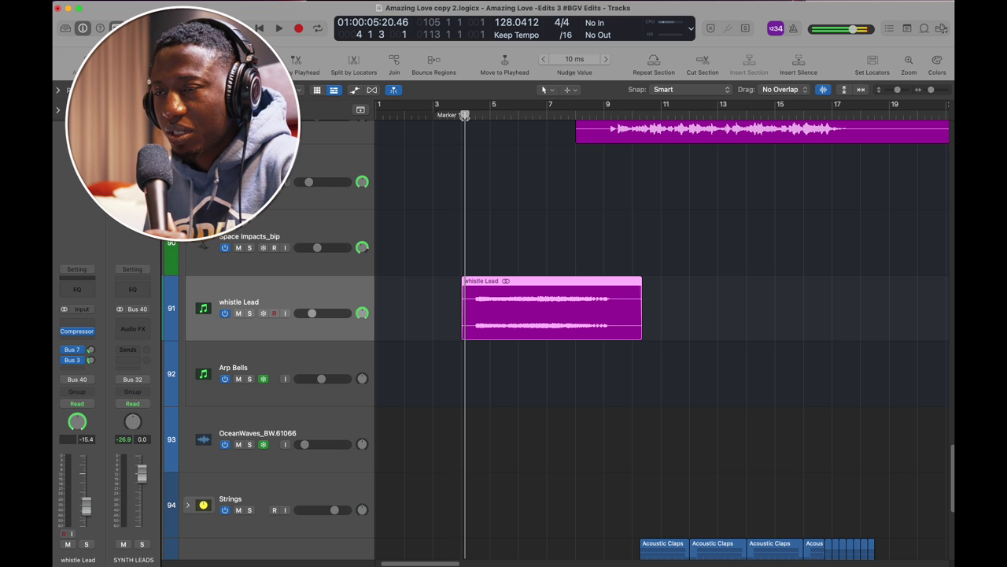
{"action": "key", "text": "space"}
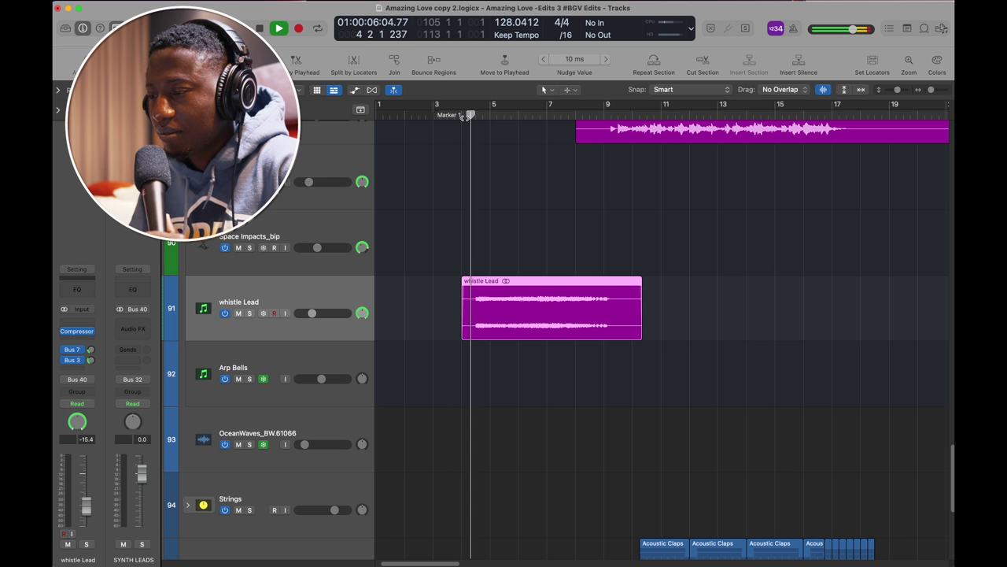
Step: Solo the whistle Lead track and listen to its first region until about bar 6
{"action": "left_click", "coordinate": [248, 314]}
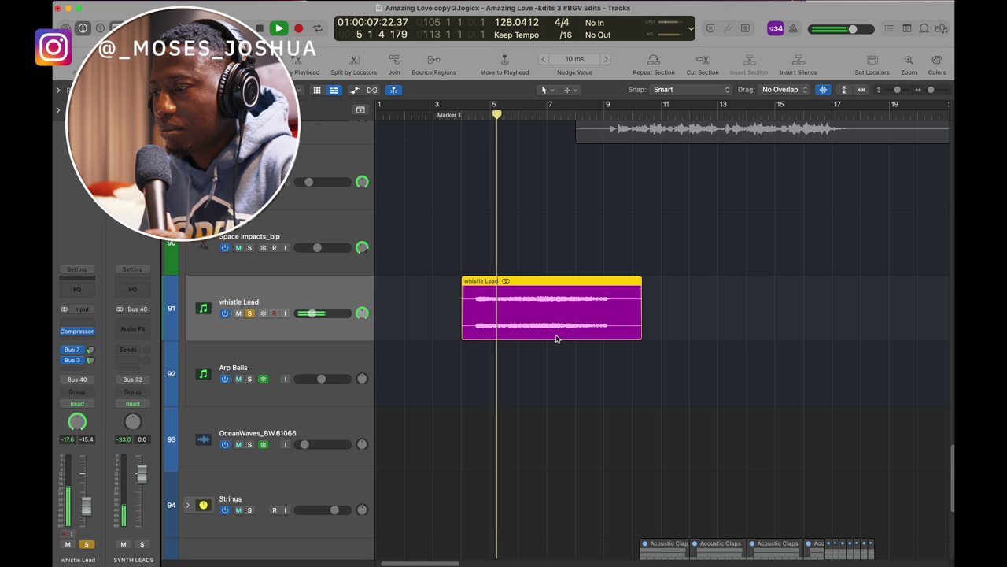
{"action": "scroll", "coordinate": [557, 338], "scroll_direction": "down", "scroll_amount": 5}
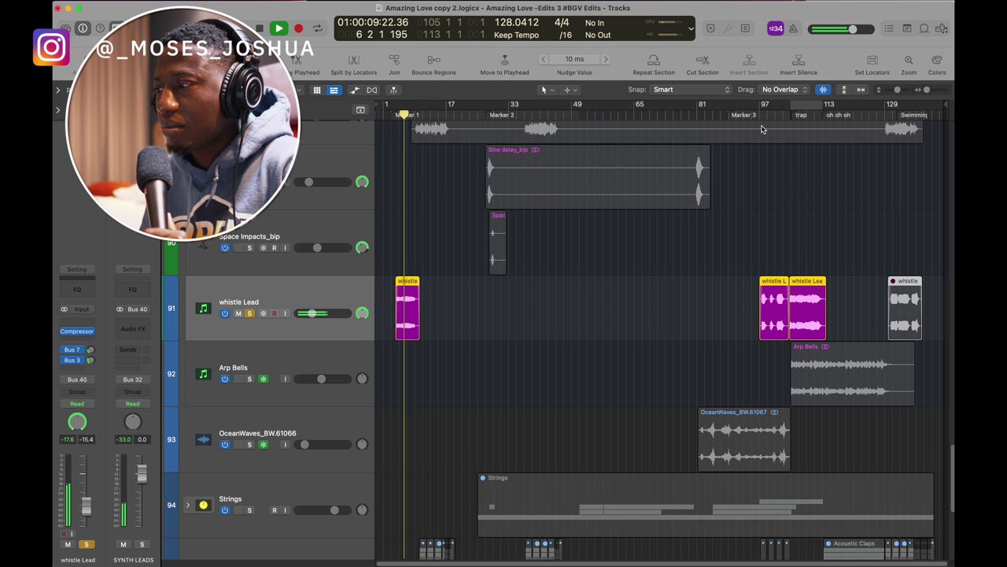
{"action": "key", "text": "space"}
Step: Play the soloed whistle Lead region that starts at bar 97, stopping at about bar 100
{"action": "key", "text": "z"}
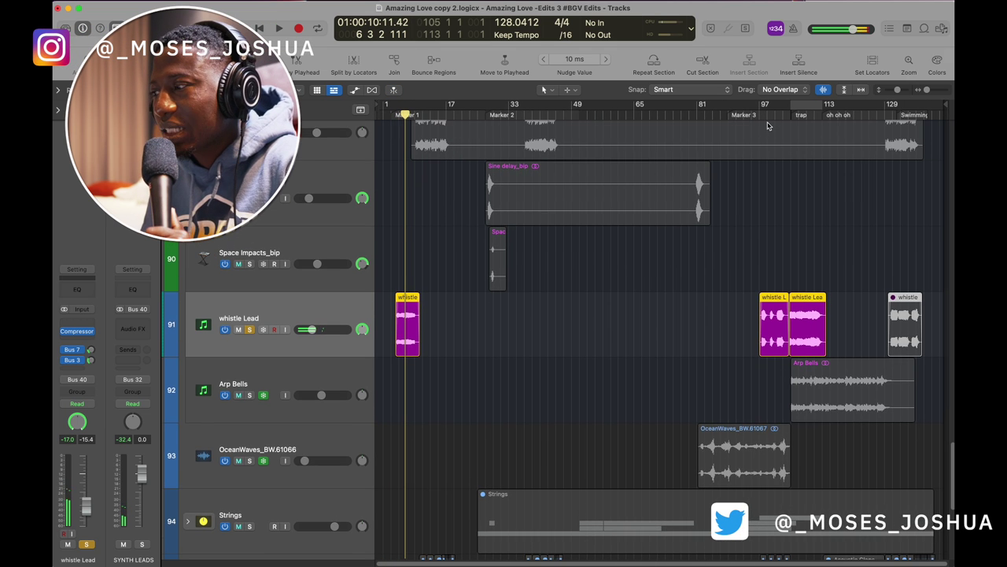
{"action": "key", "text": "super+Right"}
{"action": "scroll", "coordinate": [768, 126], "scroll_direction": "right", "scroll_amount": 10}
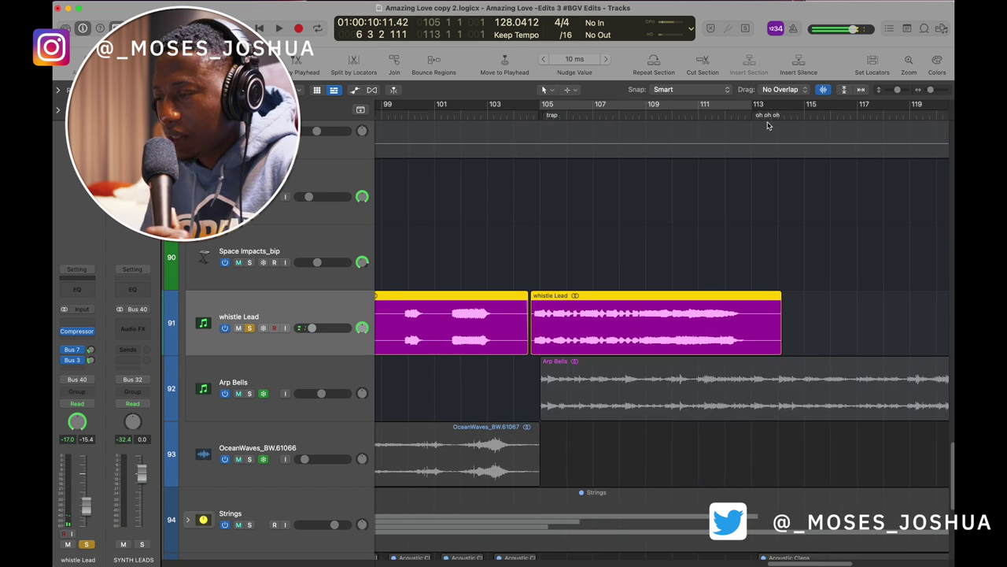
{"action": "scroll", "coordinate": [768, 126], "scroll_direction": "left", "scroll_amount": 3}
{"action": "scroll", "coordinate": [768, 126], "scroll_direction": "left", "scroll_amount": 2}
{"action": "scroll", "coordinate": [768, 125], "scroll_direction": "right", "scroll_amount": 5}
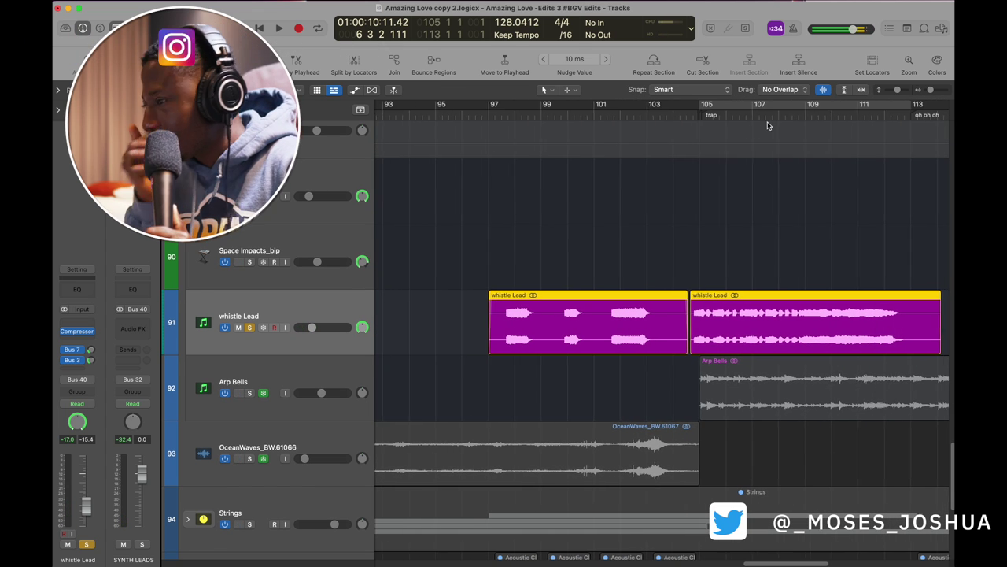
{"action": "left_click", "coordinate": [496, 116]}
{"action": "key", "text": "space"}
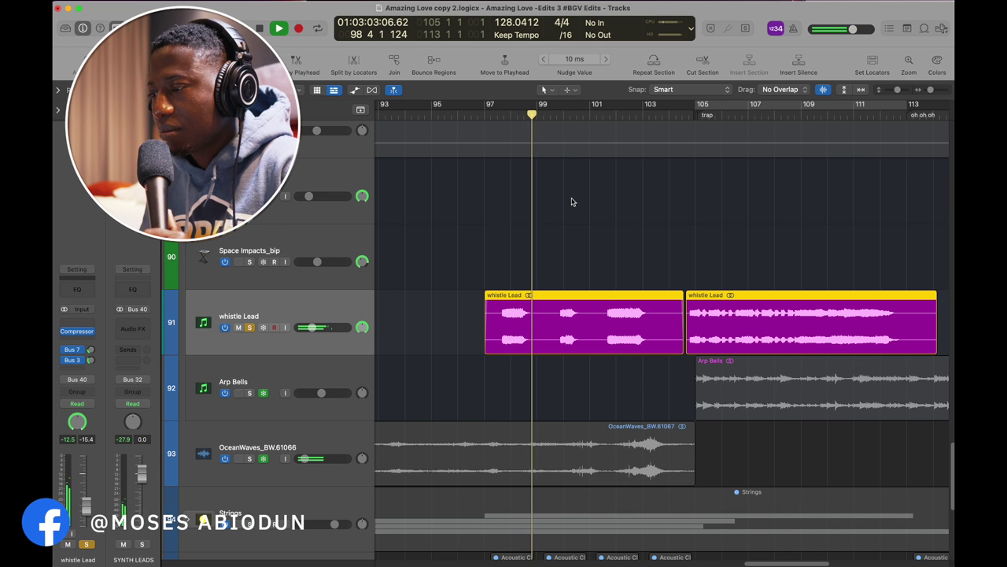
{"action": "scroll", "coordinate": [572, 201], "scroll_direction": "up", "scroll_amount": 5}
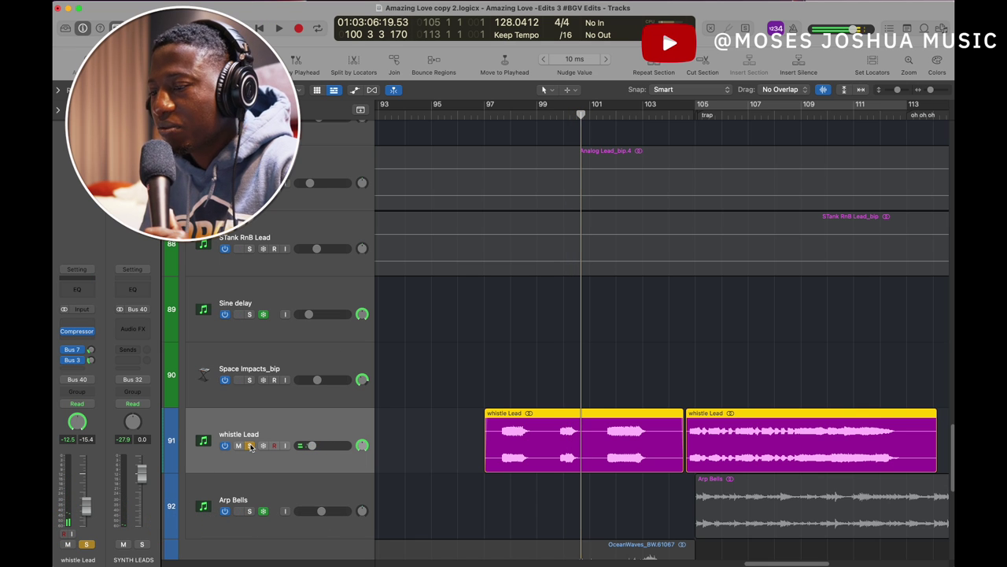
Step: Turn off the whistle Lead solo and play the bar 97 region in the full mix until about bar 103
{"action": "left_click", "coordinate": [250, 446]}
{"action": "key", "text": "space"}
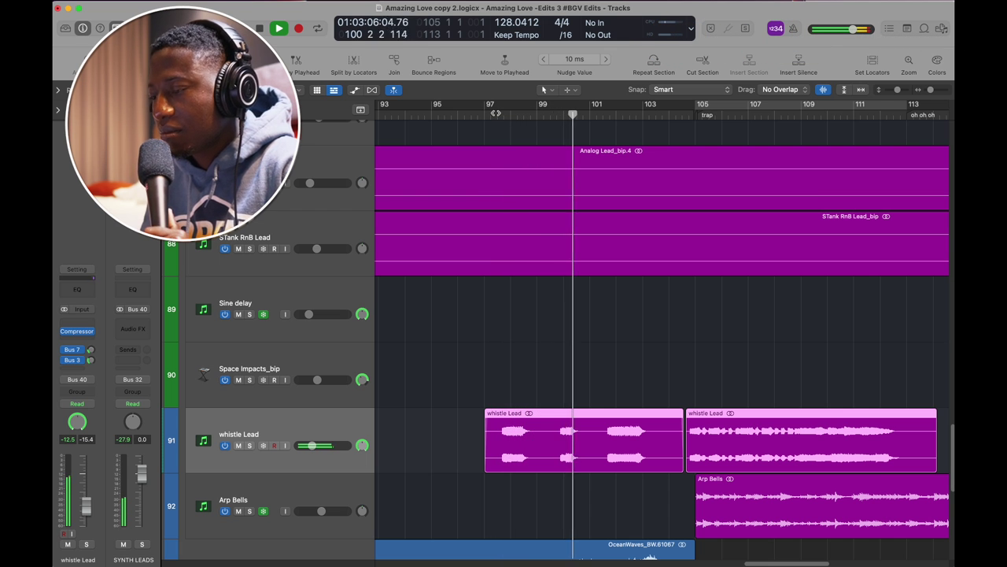
{"action": "scroll", "coordinate": [567, 239], "scroll_direction": "right", "scroll_amount": 3}
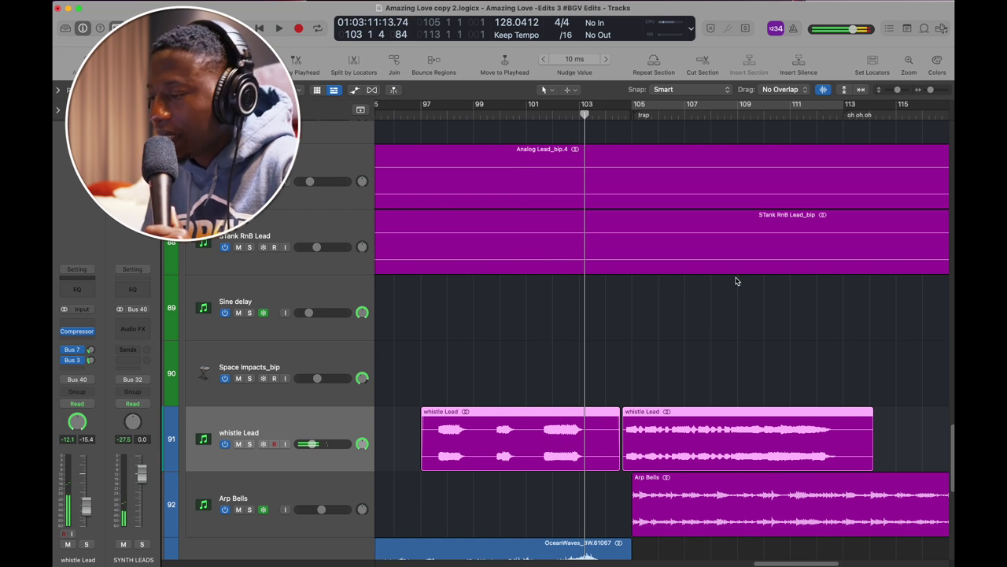
Step: Turn on cycle playback over the trap section from bar 105 to bar 113
{"action": "scroll", "coordinate": [753, 297], "scroll_direction": "right", "scroll_amount": 4}
{"action": "scroll", "coordinate": [753, 297], "scroll_direction": "down", "scroll_amount": 2}
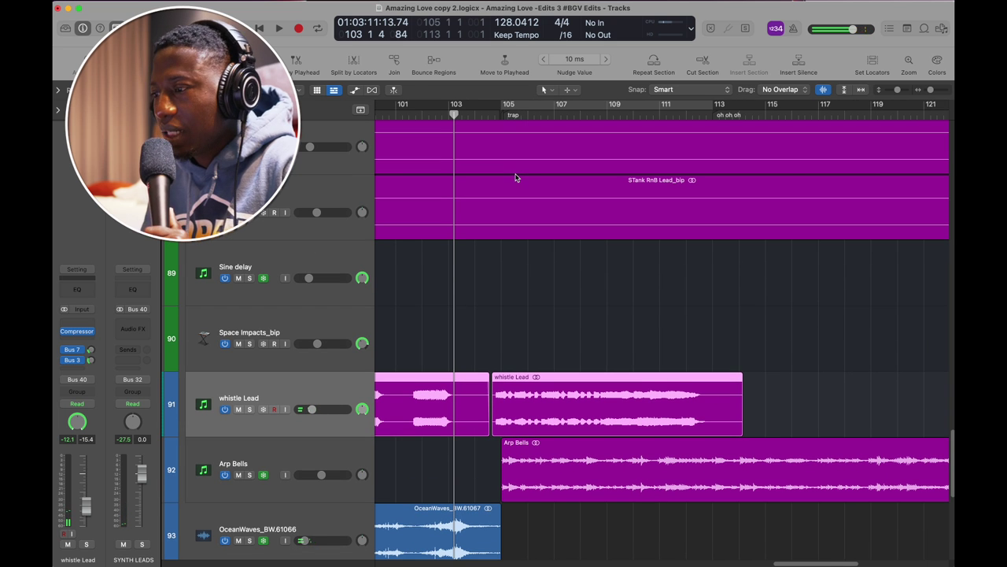
{"action": "key", "text": "c"}
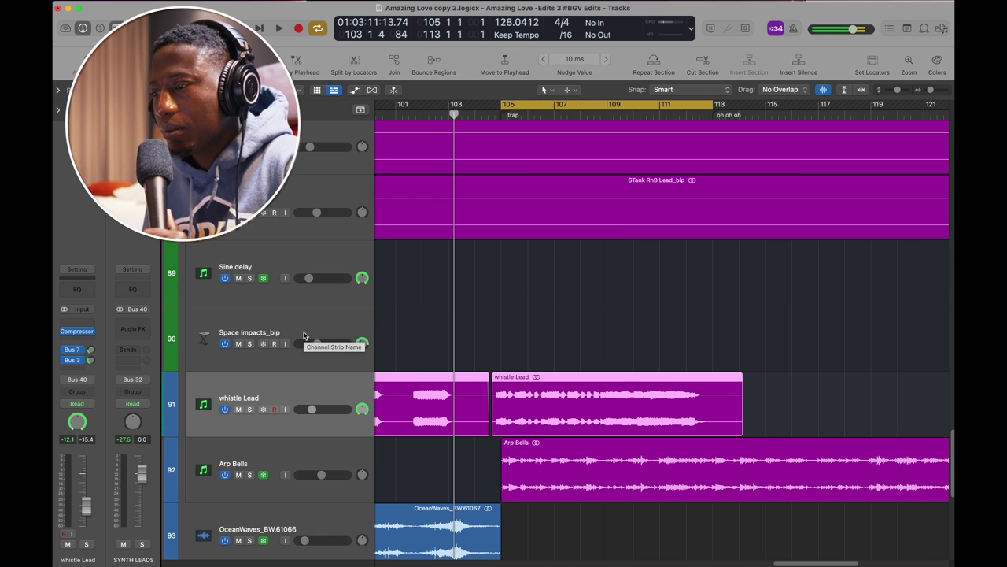
Step: Solo the PERC, KICK>>> and PIANOS tracks for the trap section
{"action": "scroll", "coordinate": [303, 336], "scroll_direction": "up", "scroll_amount": 20}
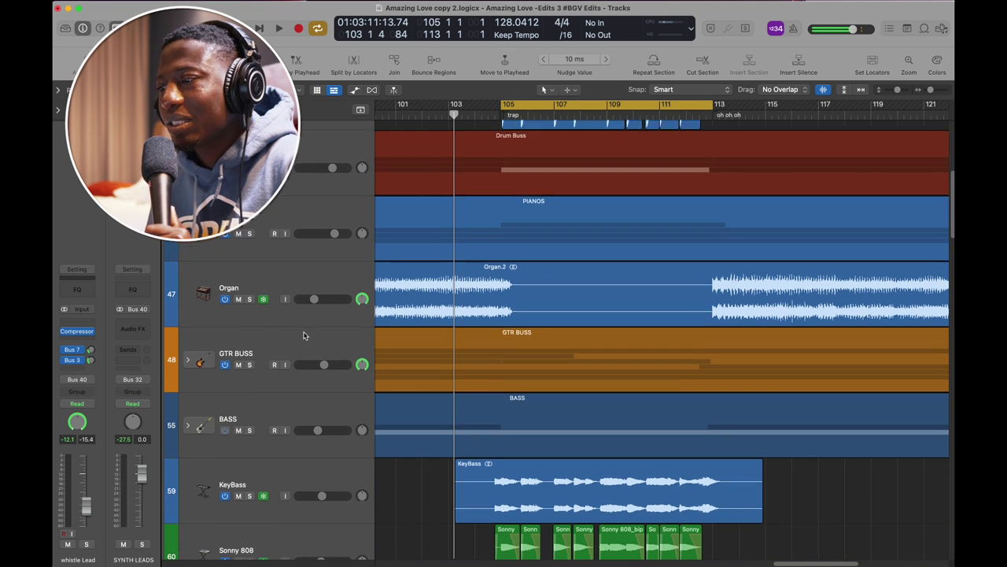
{"action": "scroll", "coordinate": [303, 336], "scroll_direction": "up", "scroll_amount": 5}
{"action": "left_click", "coordinate": [248, 355]}
{"action": "left_click", "coordinate": [251, 421]}
{"action": "scroll", "coordinate": [254, 506], "scroll_direction": "down", "scroll_amount": 2}
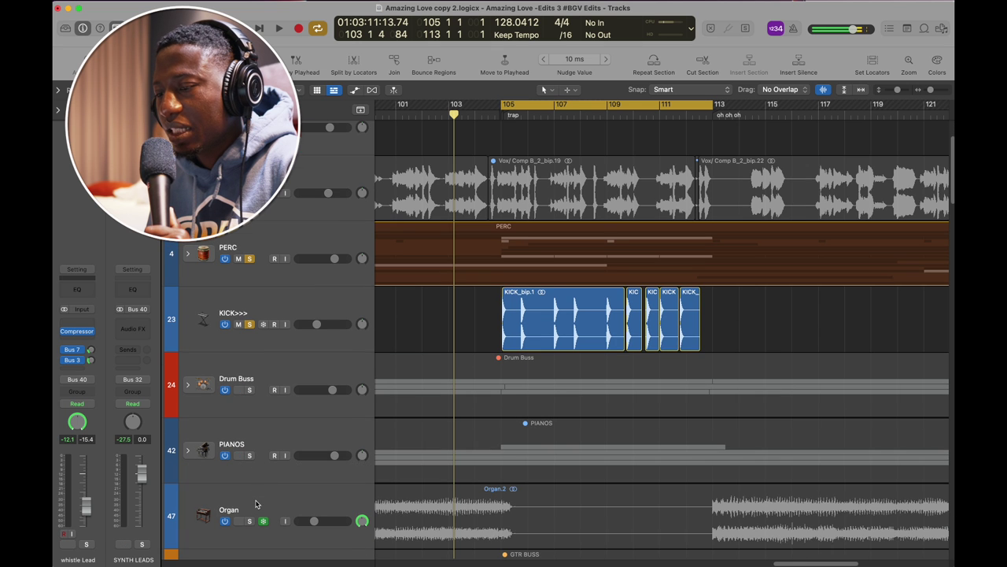
{"action": "left_click", "coordinate": [249, 456]}
Step: Add whistle Lead to the soloed tracks and play the trap section up to about bar 112
{"action": "scroll", "coordinate": [249, 460], "scroll_direction": "down", "scroll_amount": 15}
{"action": "scroll", "coordinate": [249, 460], "scroll_direction": "up", "scroll_amount": 4}
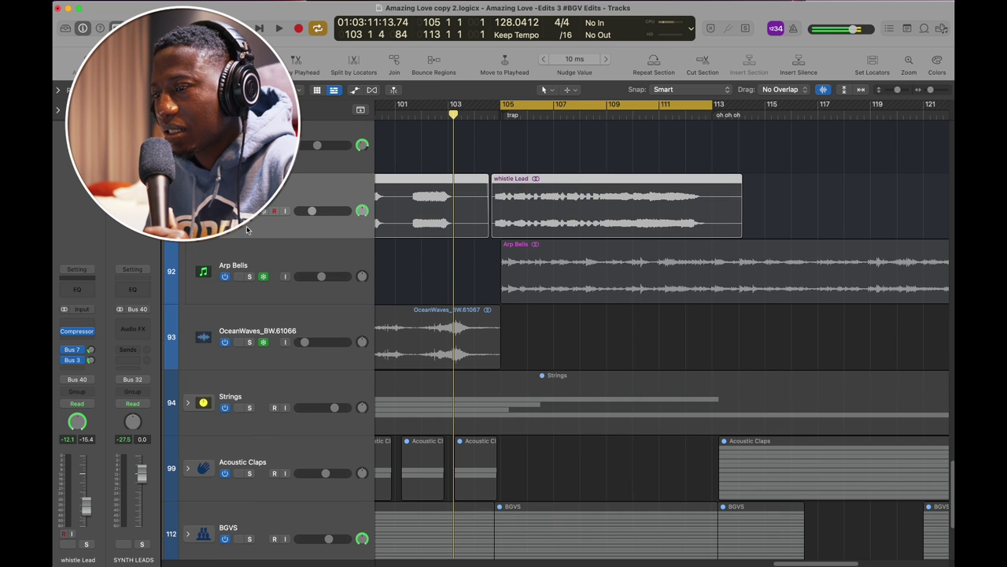
{"action": "left_click", "coordinate": [249, 211]}
{"action": "key", "text": "space"}
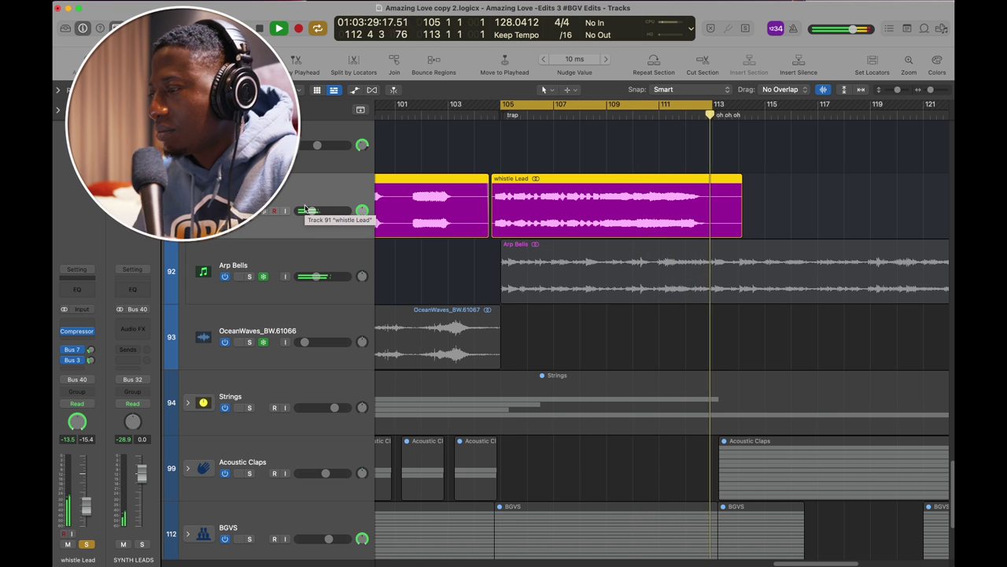
Step: Add Arp Bells to the soloed tracks and play the trap section again from bar 105
{"action": "key", "text": "space"}
{"action": "left_click", "coordinate": [250, 277]}
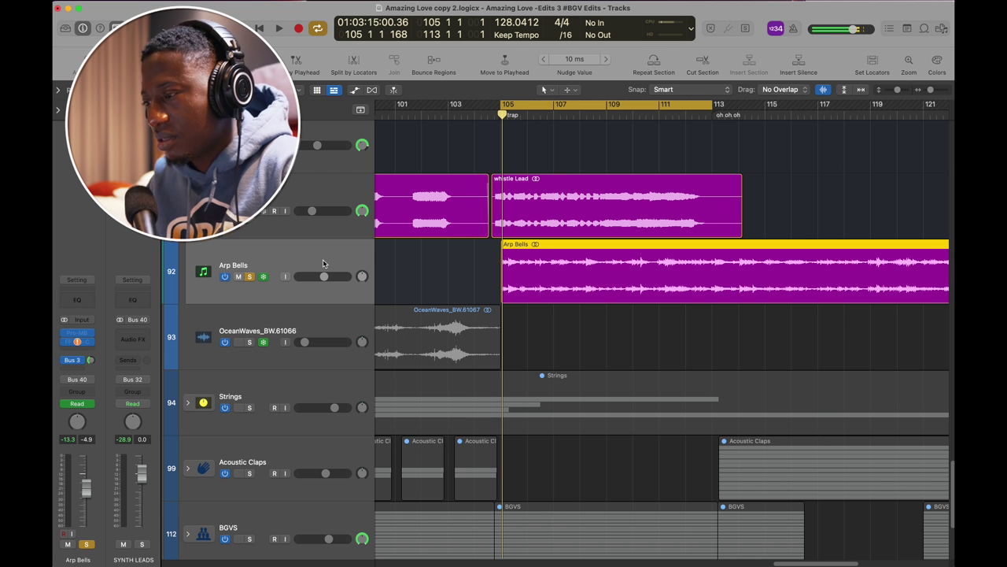
{"action": "key", "text": "space"}
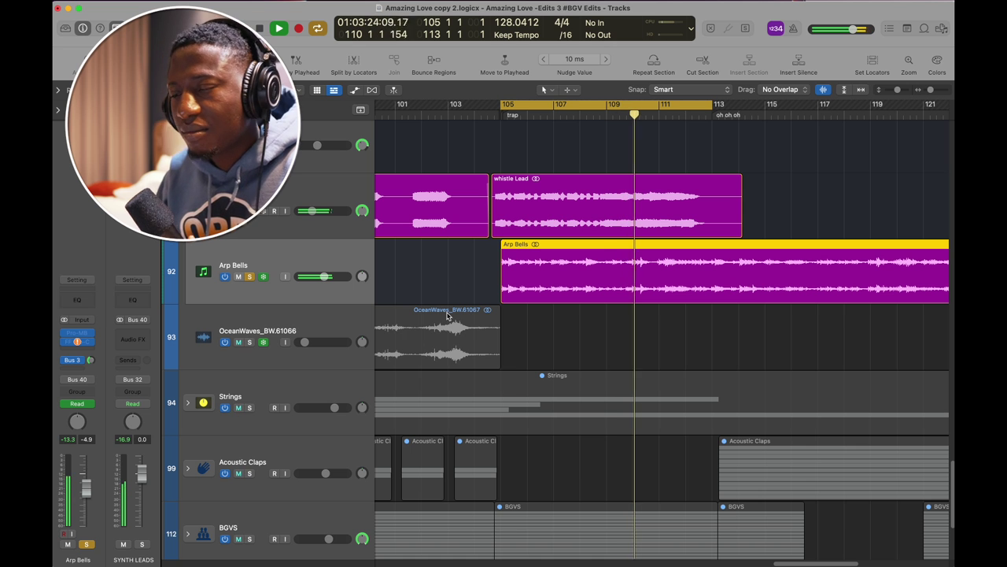
{"action": "key", "text": "z"}
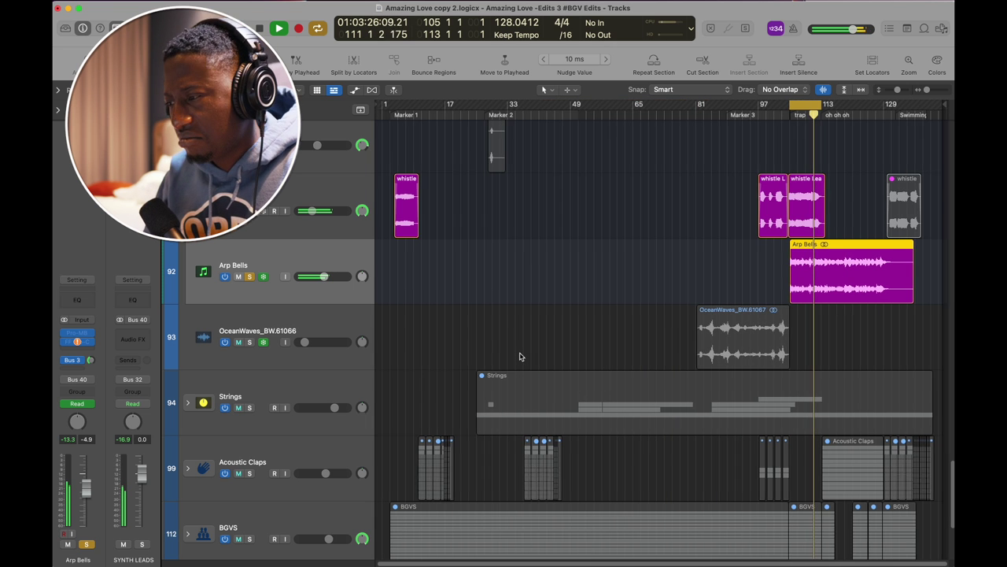
Step: Keep playing the trap section with Arp Bells soloed, and stop playback at about bar 107
{"action": "scroll", "coordinate": [521, 356], "scroll_direction": "up", "scroll_amount": 5}
{"action": "scroll", "coordinate": [521, 357], "scroll_direction": "right", "scroll_amount": 7}
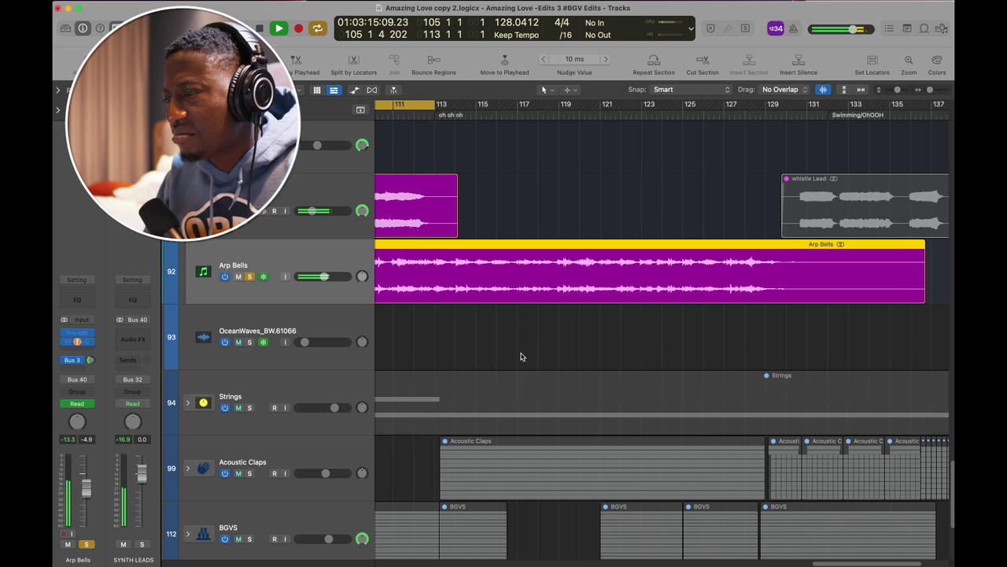
{"action": "scroll", "coordinate": [520, 357], "scroll_direction": "down", "scroll_amount": 1}
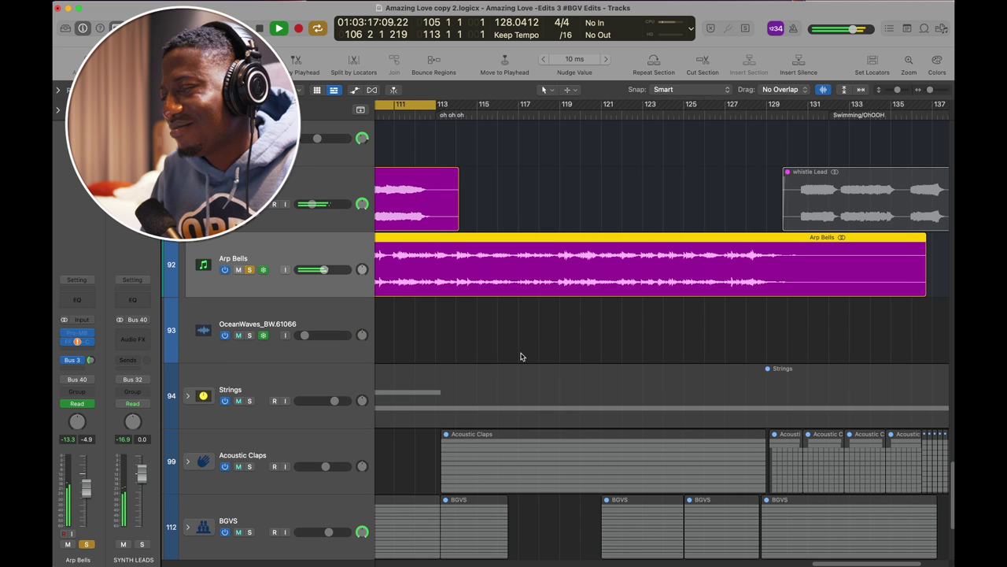
{"action": "key", "text": "space"}
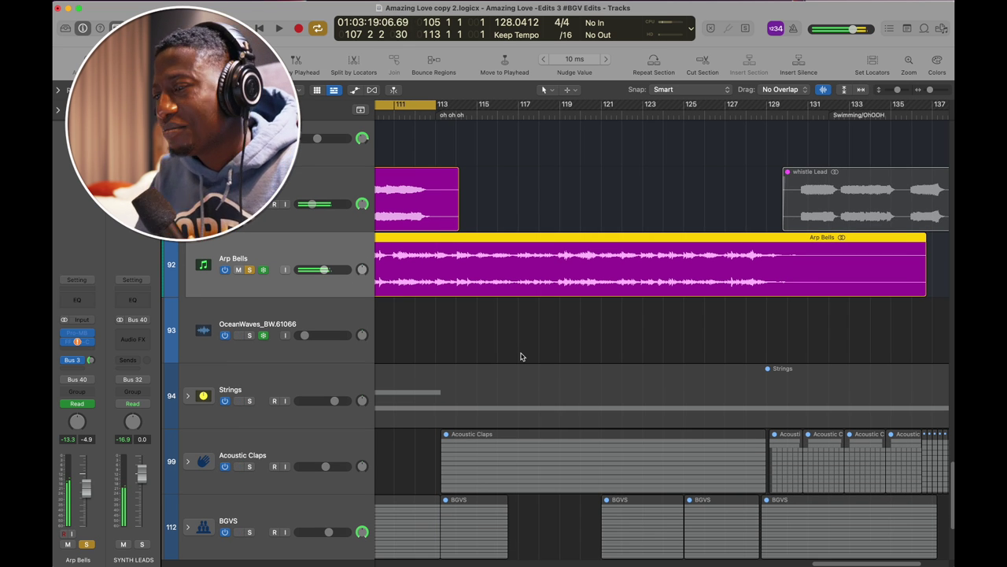
Step: Select the OceanWaves_BW.61066 track and clear all track solos
{"action": "scroll", "coordinate": [522, 353], "scroll_direction": "down", "scroll_amount": 3}
{"action": "scroll", "coordinate": [522, 353], "scroll_direction": "left", "scroll_amount": 5}
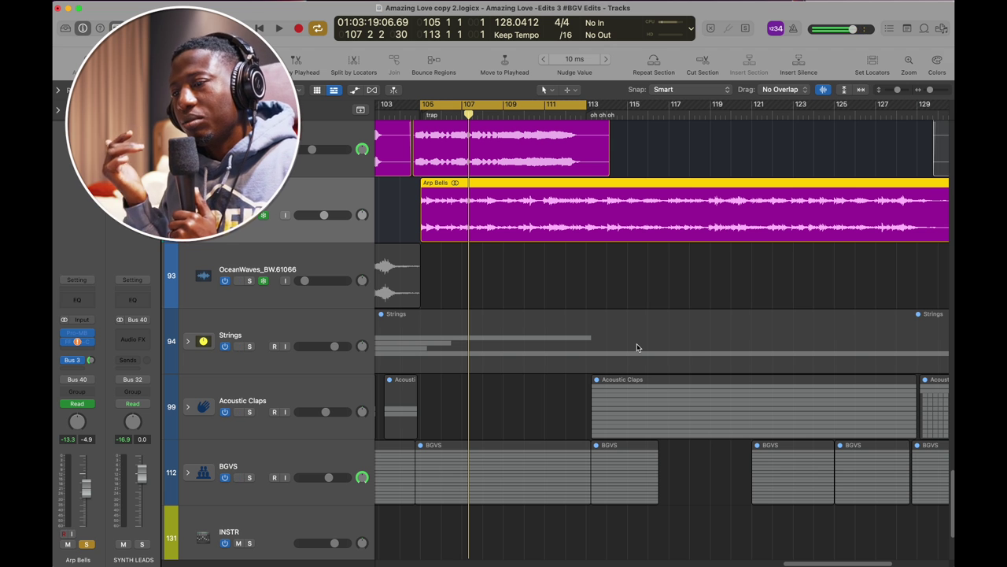
{"action": "scroll", "coordinate": [645, 251], "scroll_direction": "left", "scroll_amount": 5}
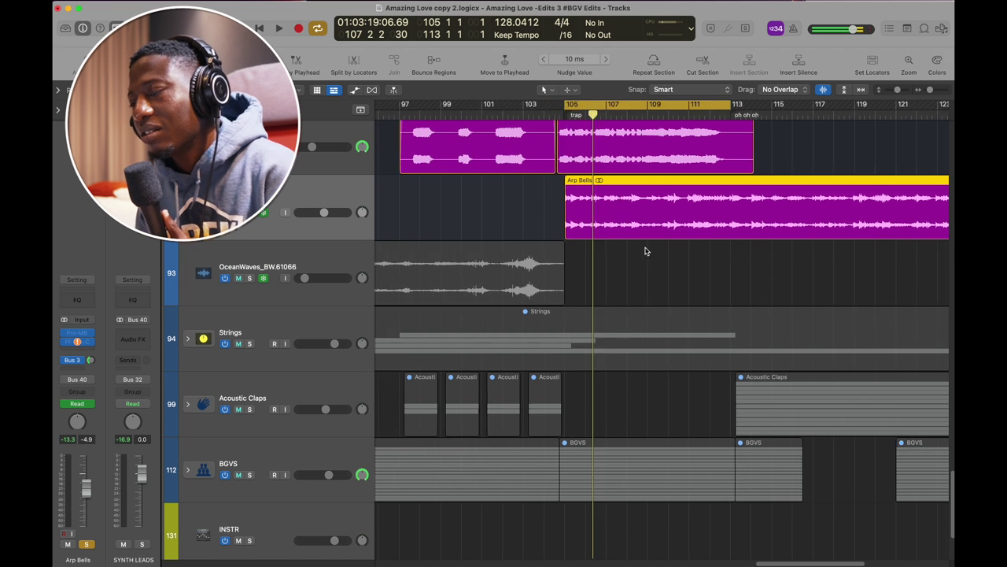
{"action": "scroll", "coordinate": [644, 251], "scroll_direction": "down", "scroll_amount": 3}
{"action": "scroll", "coordinate": [644, 251], "scroll_direction": "right", "scroll_amount": 5}
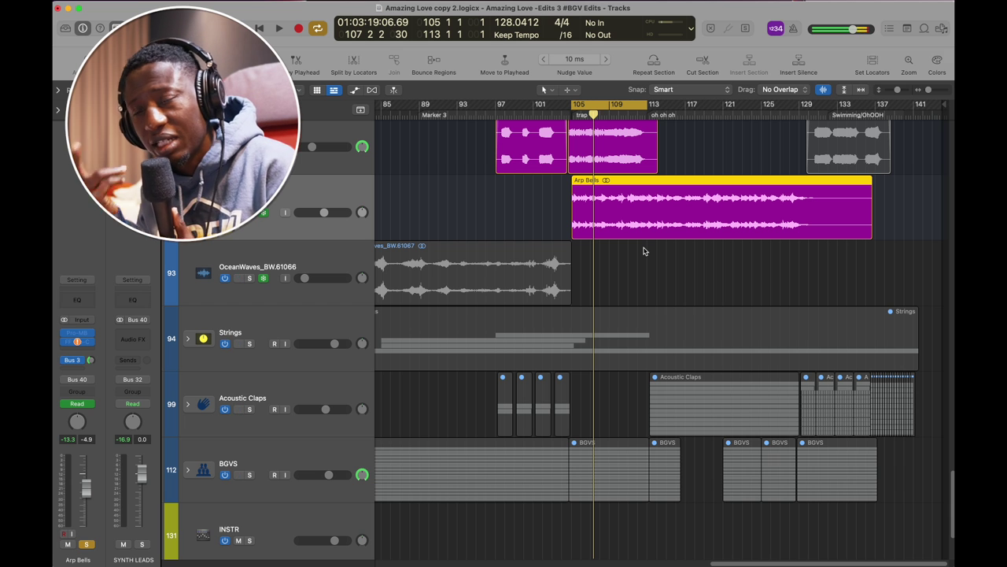
{"action": "scroll", "coordinate": [643, 251], "scroll_direction": "left", "scroll_amount": 5}
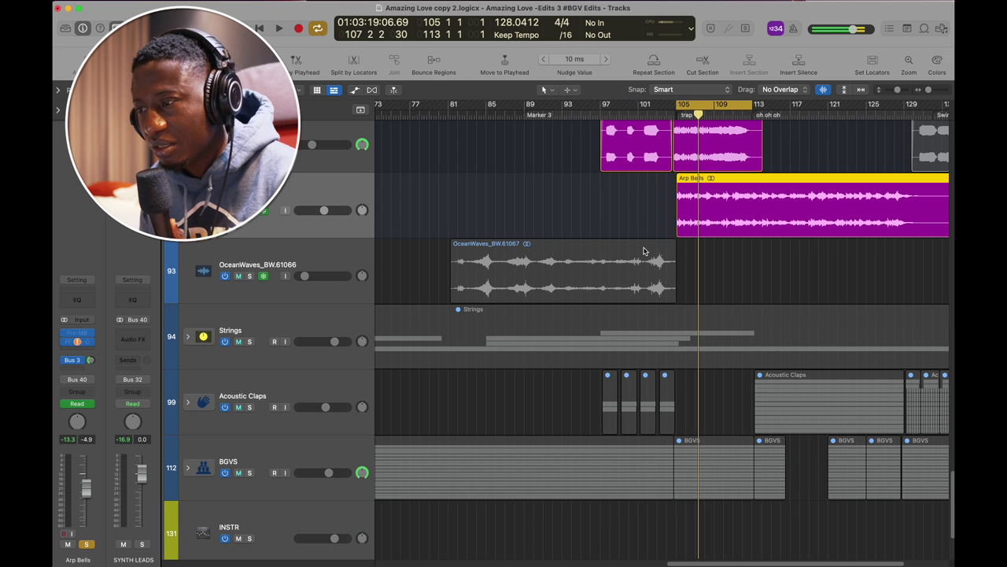
{"action": "key", "text": "Down"}
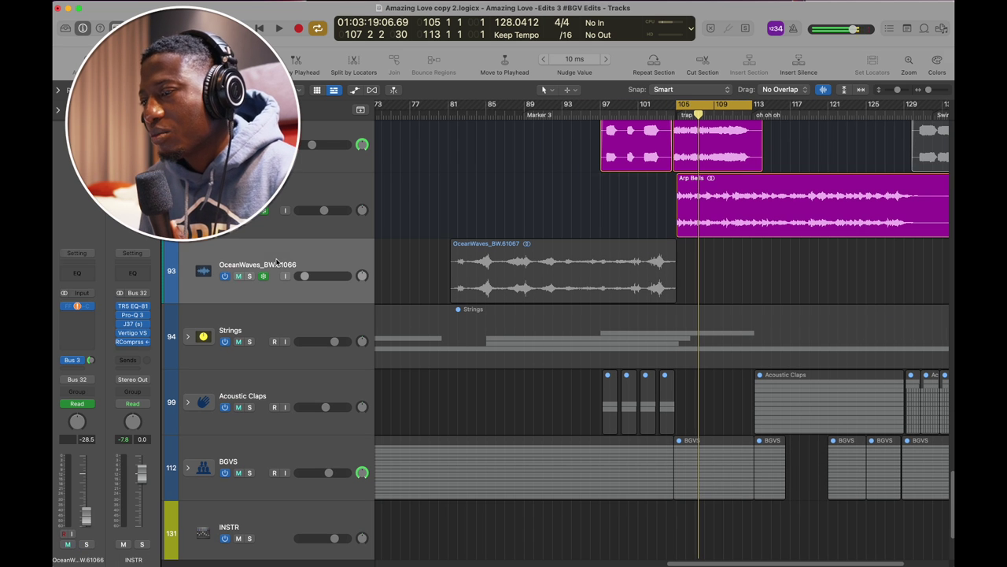
{"action": "key", "text": "ctrl+alt+super+s"}
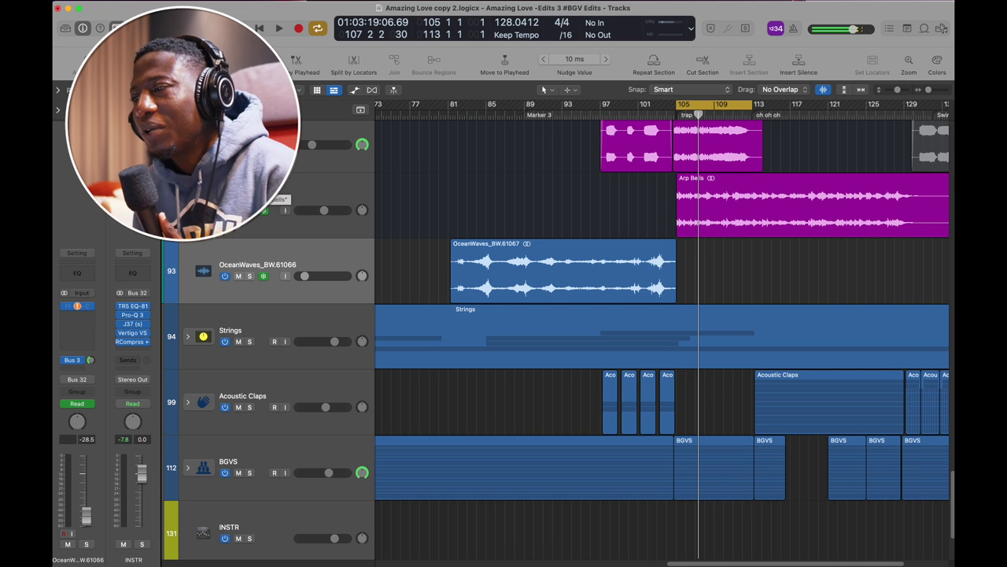
Step: Solo the OceanWaves_BW.61066 track and play its region from about bar 81
{"action": "left_click", "coordinate": [454, 115]}
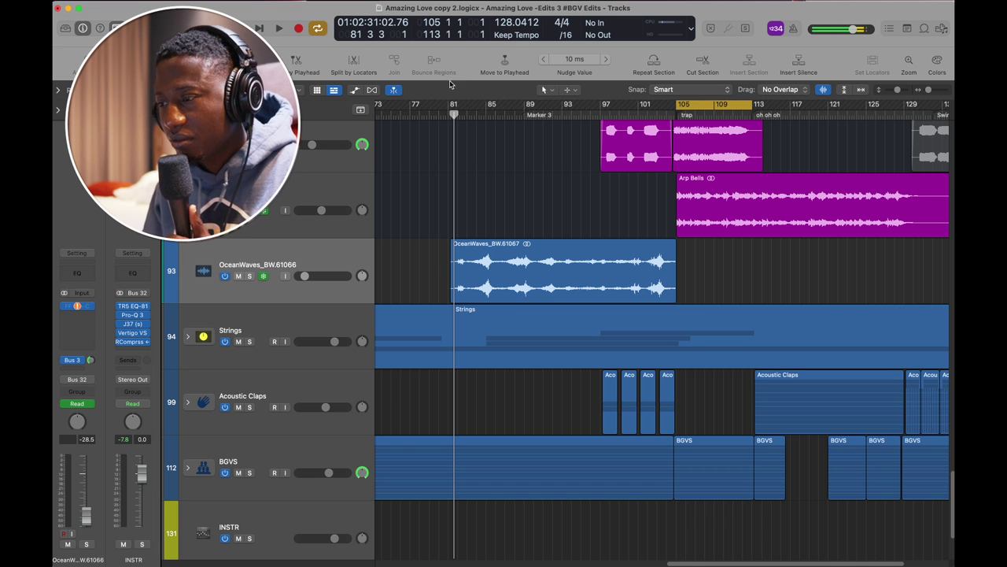
{"action": "key", "text": "s"}
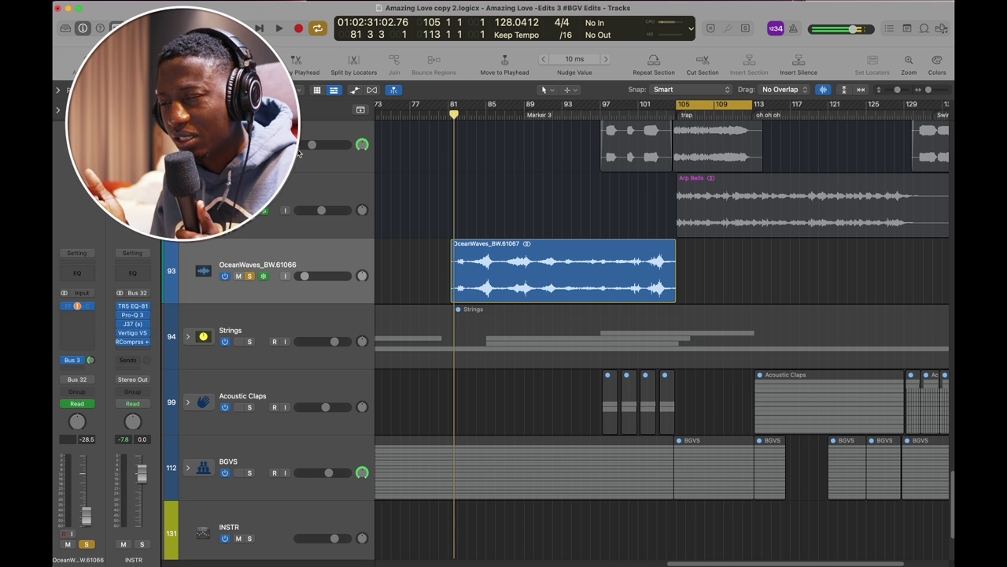
{"action": "key", "text": "space"}
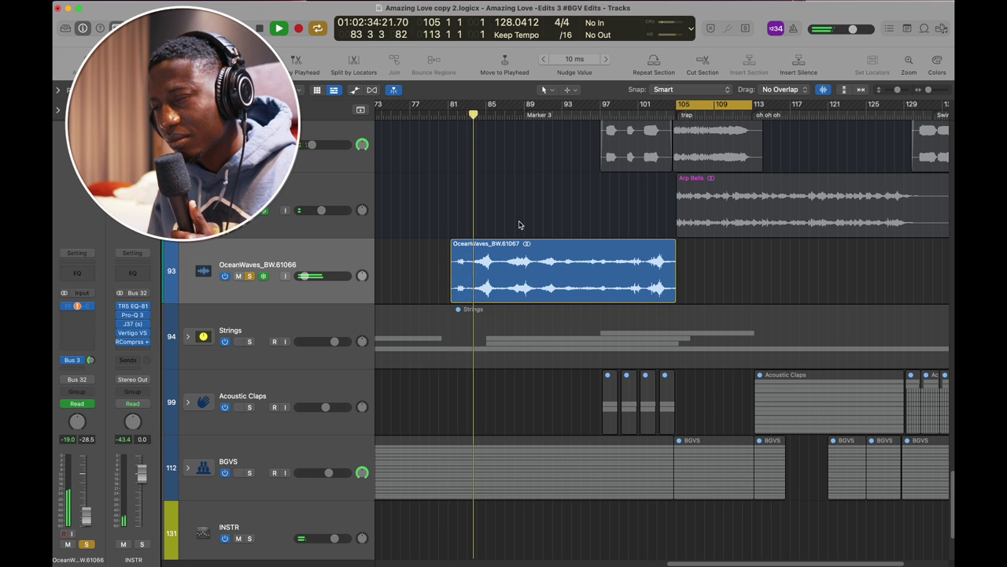
{"action": "key", "text": "super+Right"}
{"action": "key", "text": "super+Right"}
{"action": "key", "text": "super+Right"}
{"action": "key", "text": "super+Right"}
{"action": "key", "text": "super+Right"}
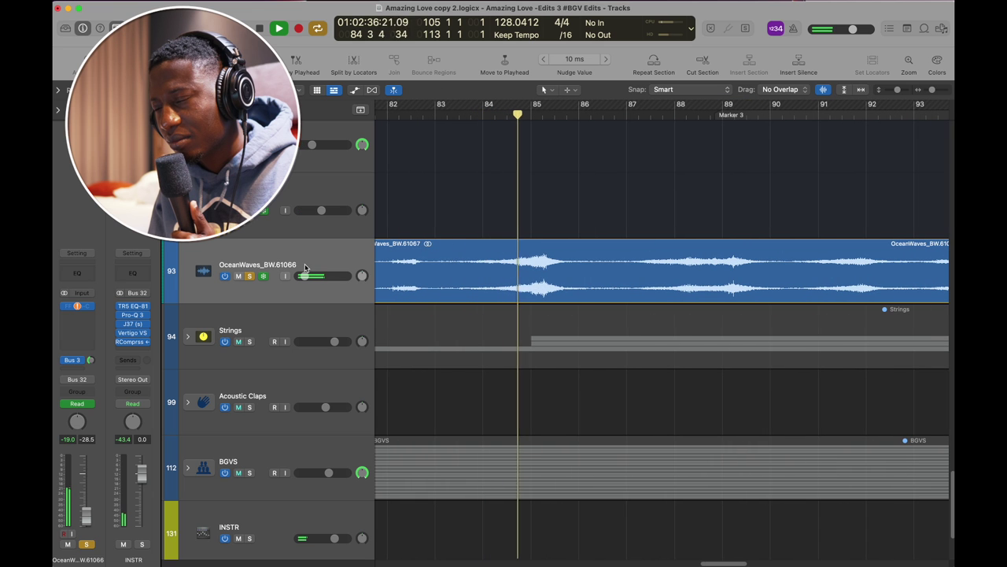
Step: Play the ocean waves unsoloed in the full mix with cycle playback off, and stop near bar 85
{"action": "key", "text": "super+Left"}
{"action": "key", "text": "super+Left"}
{"action": "key", "text": "super+Left"}
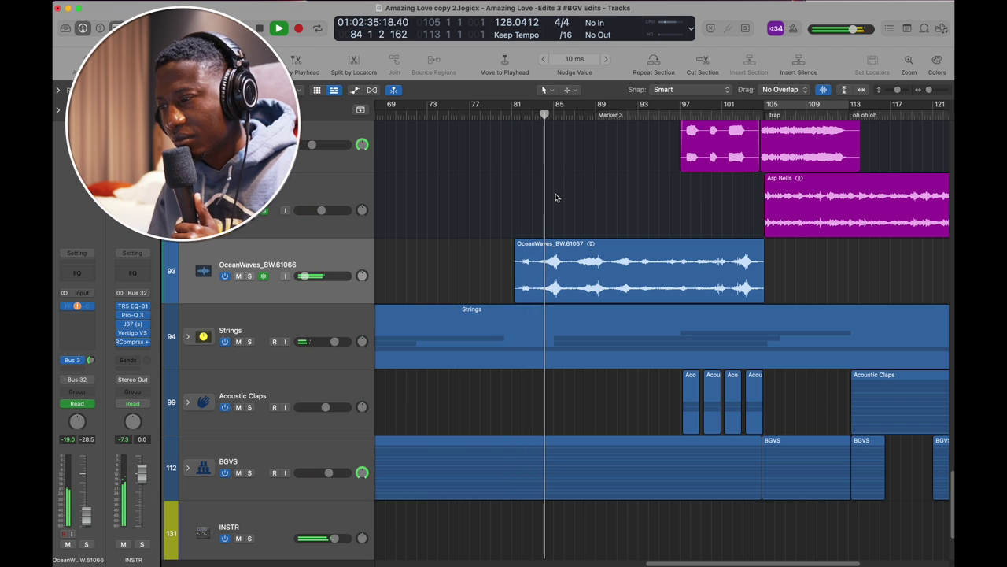
{"action": "scroll", "coordinate": [556, 197], "scroll_direction": "down", "scroll_amount": 5}
{"action": "key", "text": "space"}
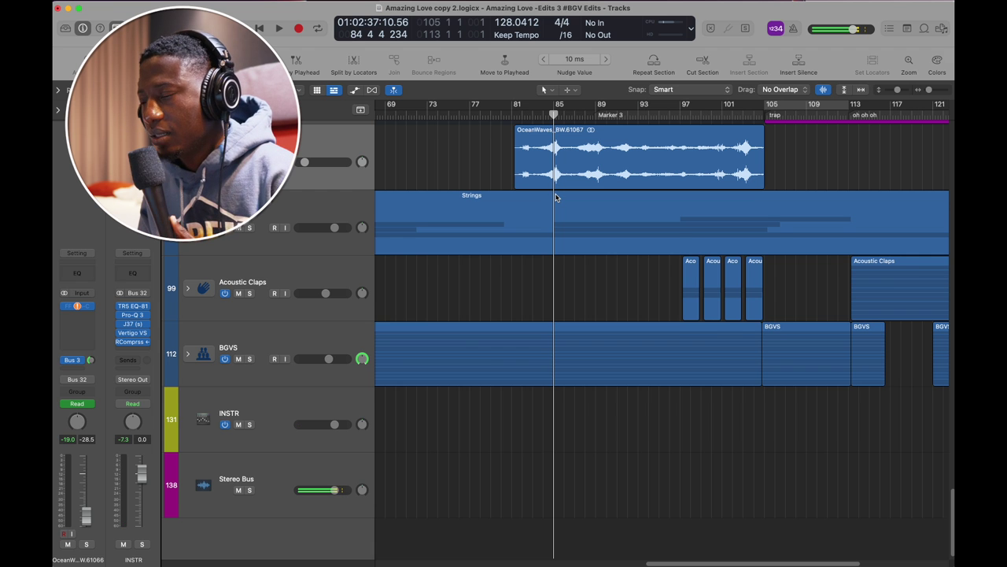
Step: Expand the Strings track stack to show its individual tracks
{"action": "scroll", "coordinate": [555, 197], "scroll_direction": "up", "scroll_amount": 2}
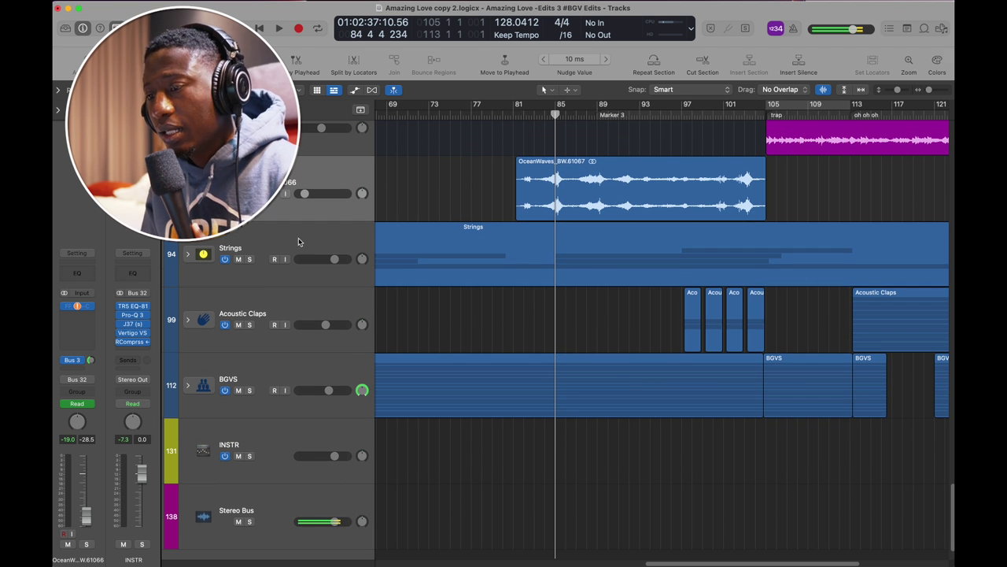
{"action": "left_click", "coordinate": [274, 228]}
{"action": "left_click", "coordinate": [187, 254]}
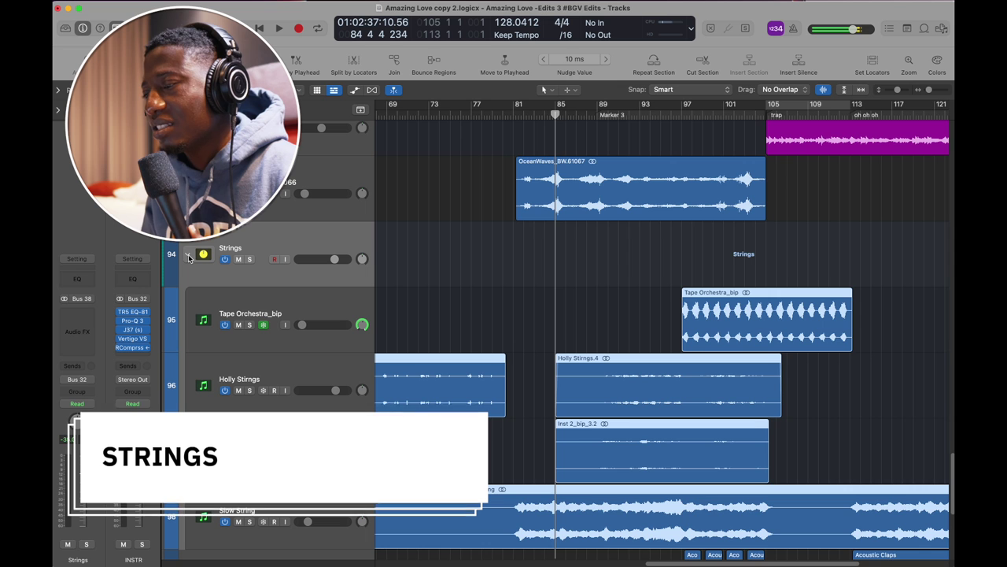
Step: Examine where the Tape Orchestra, Holly Stirngs, Kontakt Strings and Slow String regions sit across the arrangement
{"action": "scroll", "coordinate": [651, 277], "scroll_direction": "left", "scroll_amount": 10}
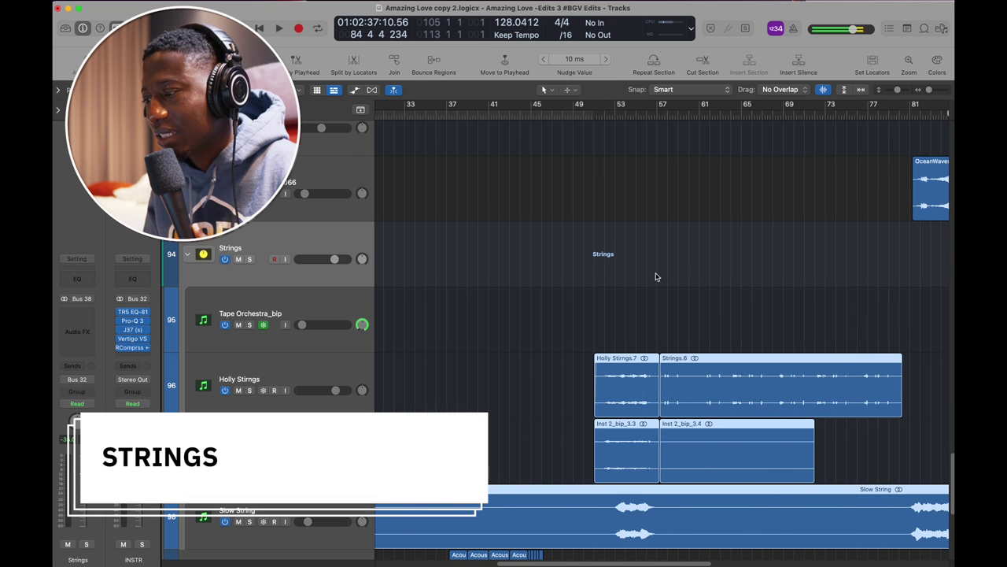
{"action": "scroll", "coordinate": [656, 275], "scroll_direction": "down", "scroll_amount": 2}
{"action": "scroll", "coordinate": [655, 275], "scroll_direction": "down", "scroll_amount": 1}
{"action": "scroll", "coordinate": [656, 276], "scroll_direction": "right", "scroll_amount": 3}
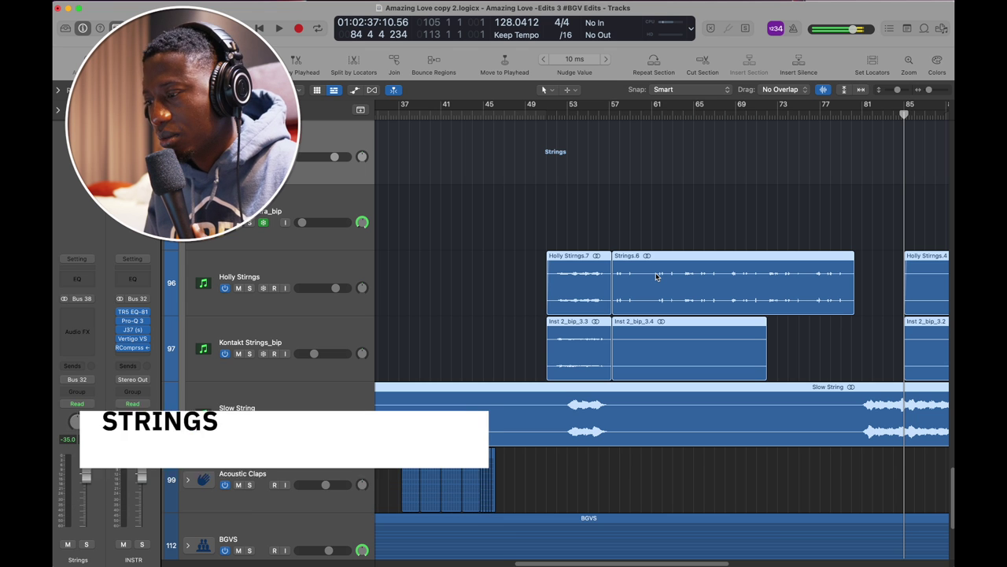
{"action": "scroll", "coordinate": [655, 276], "scroll_direction": "down", "scroll_amount": 5}
{"action": "key", "text": "super+Left"}
{"action": "key", "text": "super+Left"}
{"action": "scroll", "coordinate": [656, 277], "scroll_direction": "up", "scroll_amount": 3}
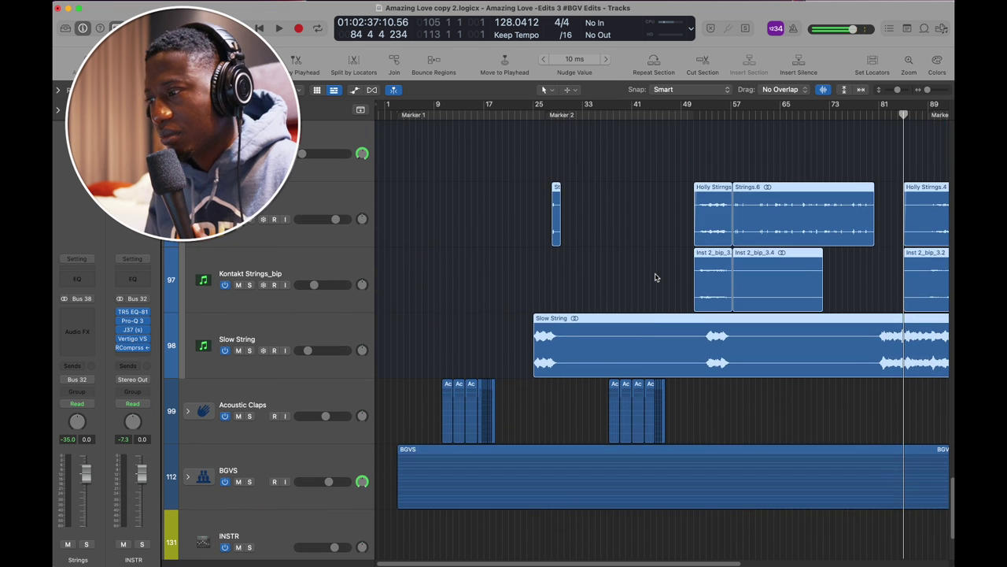
{"action": "scroll", "coordinate": [656, 277], "scroll_direction": "right", "scroll_amount": 8}
{"action": "scroll", "coordinate": [656, 277], "scroll_direction": "up", "scroll_amount": 1}
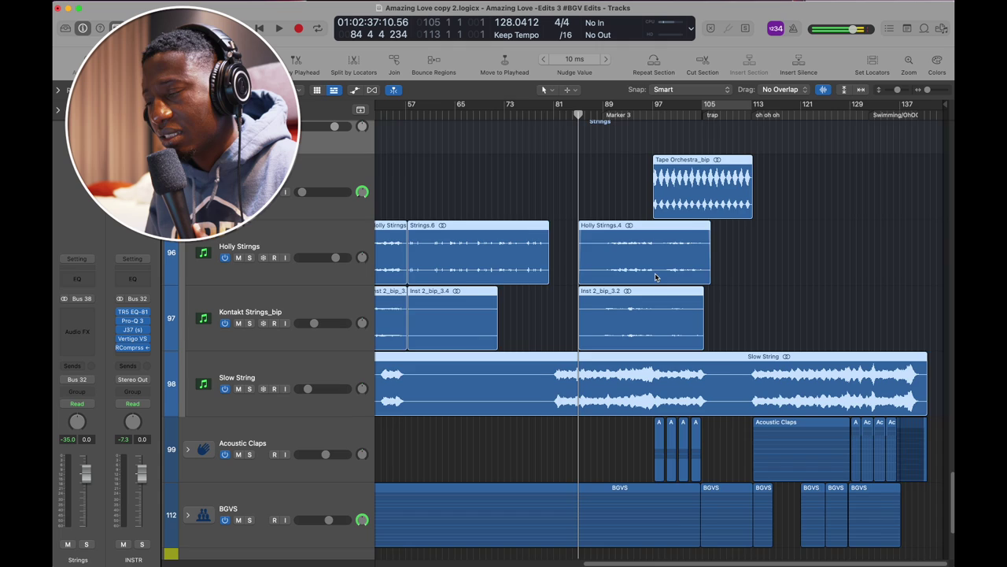
{"action": "scroll", "coordinate": [656, 277], "scroll_direction": "left", "scroll_amount": 3}
{"action": "scroll", "coordinate": [655, 277], "scroll_direction": "up", "scroll_amount": 15}
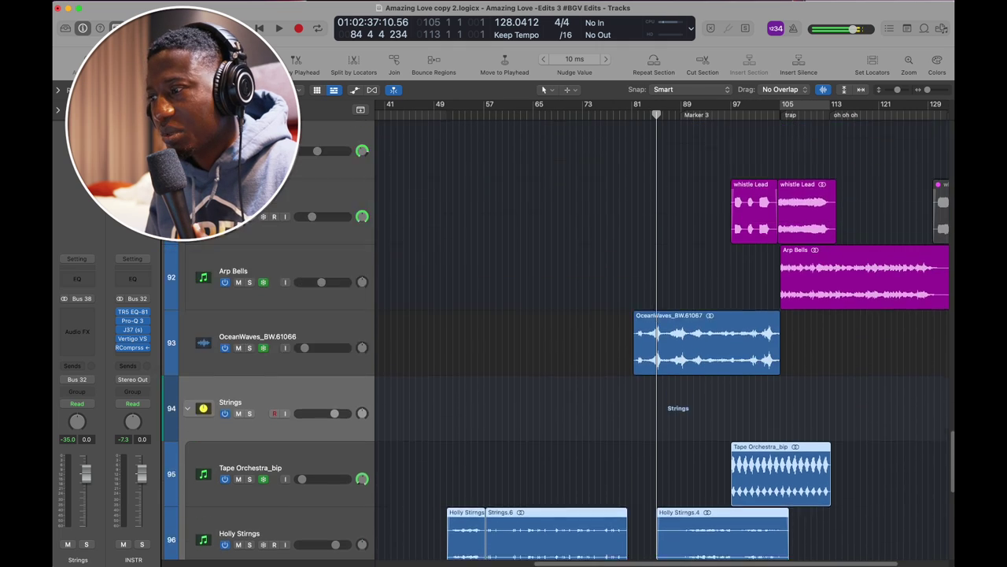
{"action": "scroll", "coordinate": [655, 277], "scroll_direction": "up", "scroll_amount": 1}
{"action": "scroll", "coordinate": [656, 277], "scroll_direction": "down", "scroll_amount": 8}
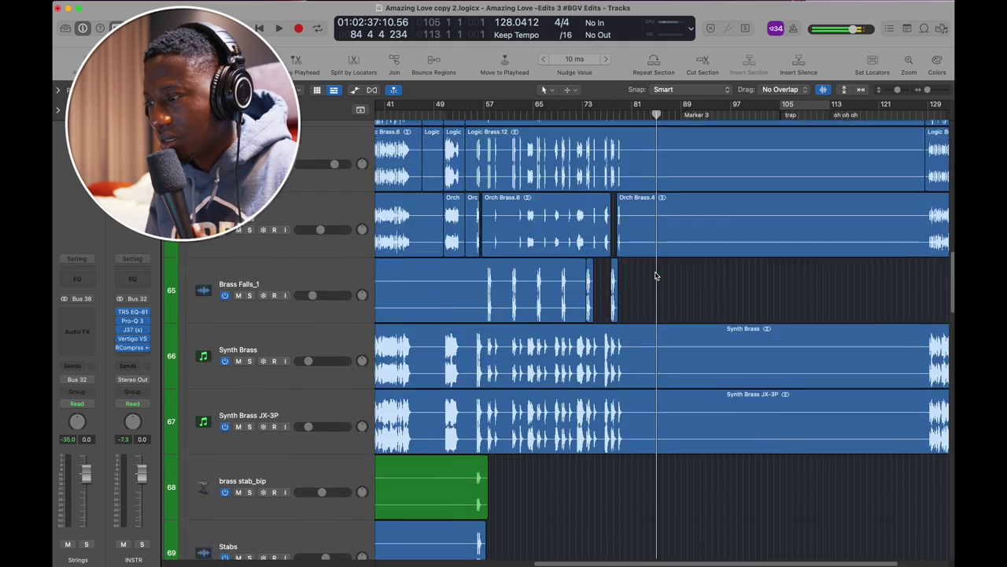
{"action": "scroll", "coordinate": [655, 277], "scroll_direction": "up", "scroll_amount": 6}
{"action": "scroll", "coordinate": [656, 277], "scroll_direction": "down", "scroll_amount": 15}
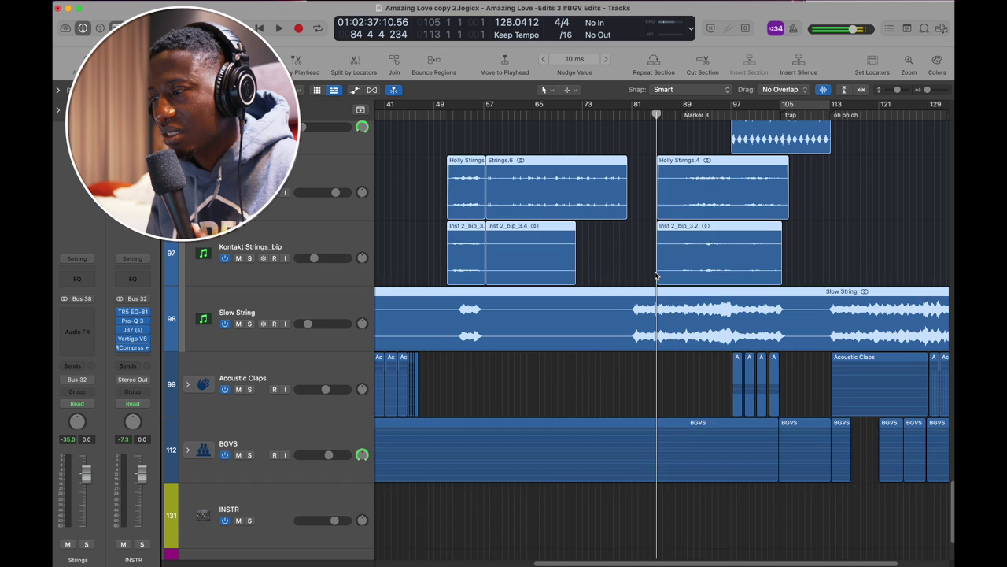
Step: Solo the Strings stack and play it from about bar 52
{"action": "scroll", "coordinate": [656, 277], "scroll_direction": "left", "scroll_amount": 1}
{"action": "left_click", "coordinate": [461, 114]}
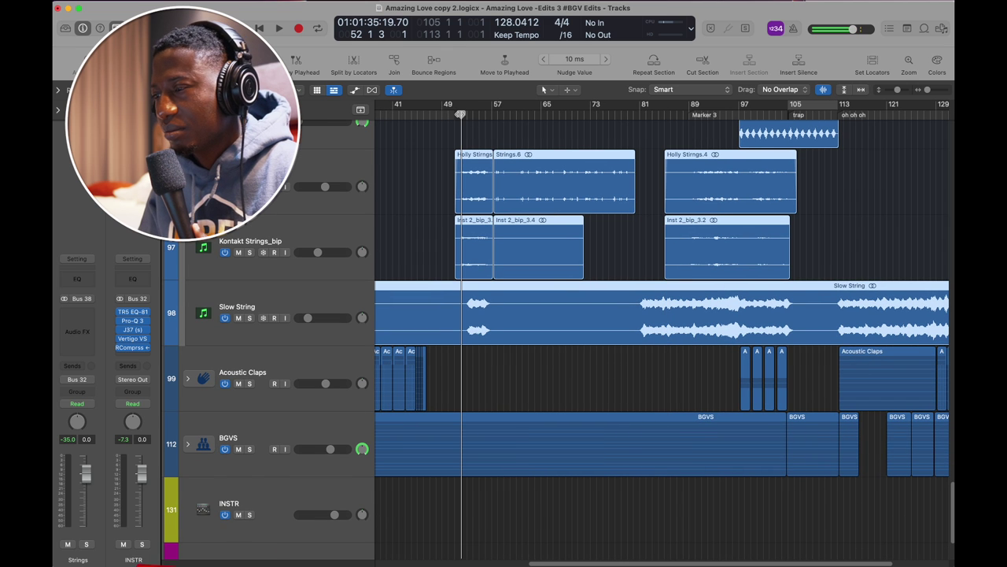
{"action": "scroll", "coordinate": [221, 551], "scroll_direction": "up", "scroll_amount": 3}
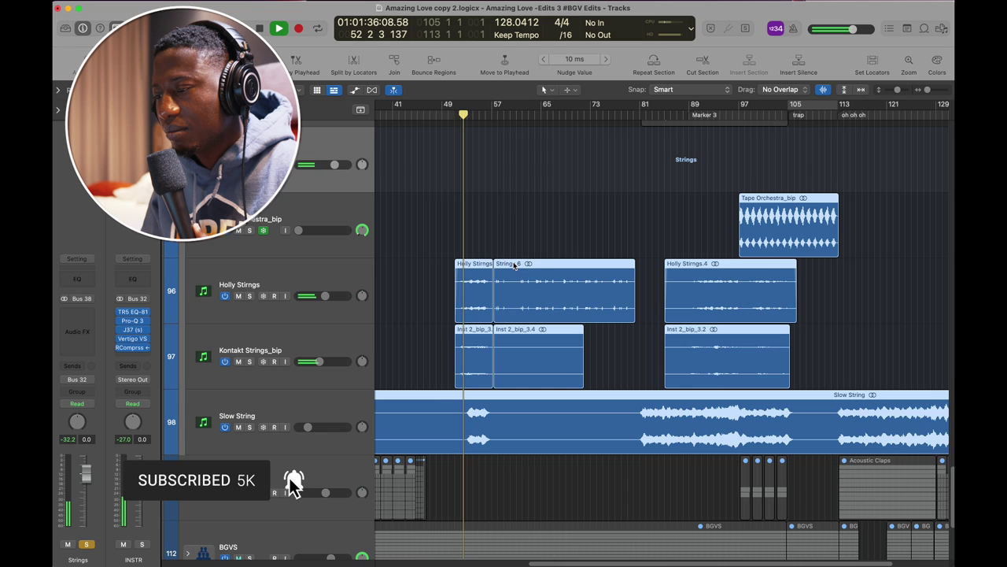
{"action": "scroll", "coordinate": [516, 270], "scroll_direction": "down", "scroll_amount": 2}
{"action": "scroll", "coordinate": [519, 294], "scroll_direction": "up", "scroll_amount": 8}
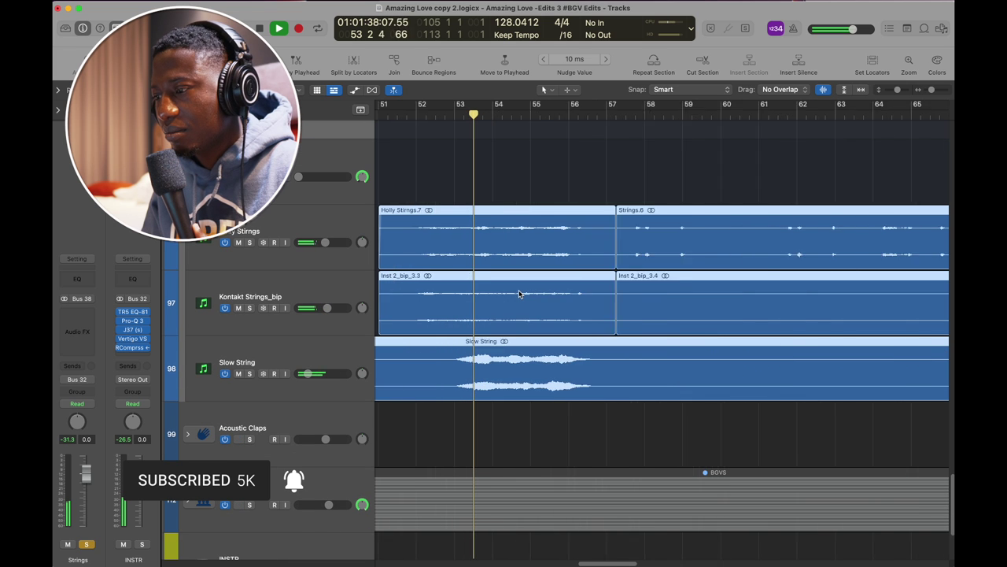
{"action": "scroll", "coordinate": [519, 294], "scroll_direction": "left", "scroll_amount": 3}
{"action": "scroll", "coordinate": [520, 294], "scroll_direction": "down", "scroll_amount": 5}
{"action": "scroll", "coordinate": [519, 294], "scroll_direction": "up", "scroll_amount": 3}
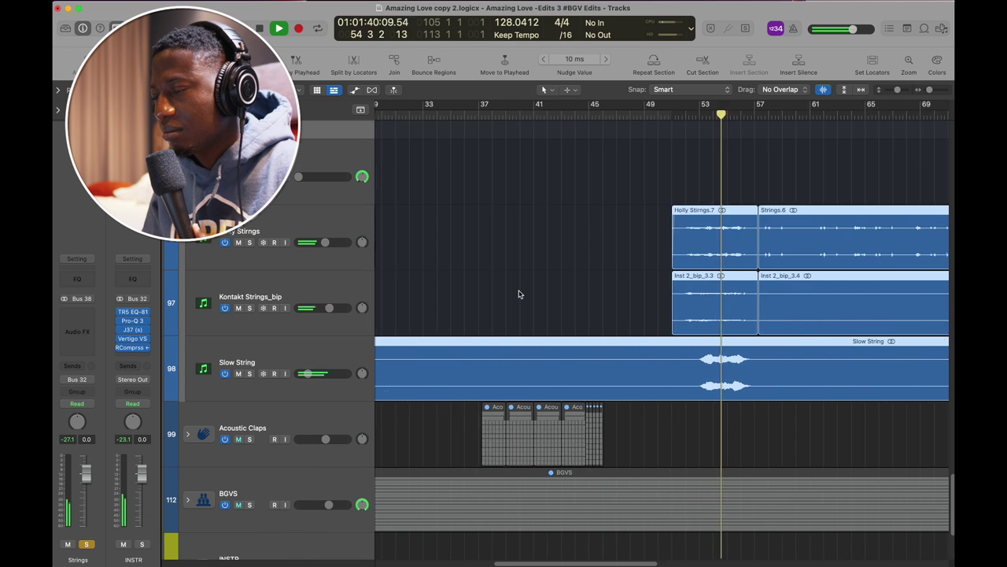
{"action": "scroll", "coordinate": [519, 294], "scroll_direction": "down", "scroll_amount": 4}
{"action": "scroll", "coordinate": [519, 293], "scroll_direction": "right", "scroll_amount": 2}
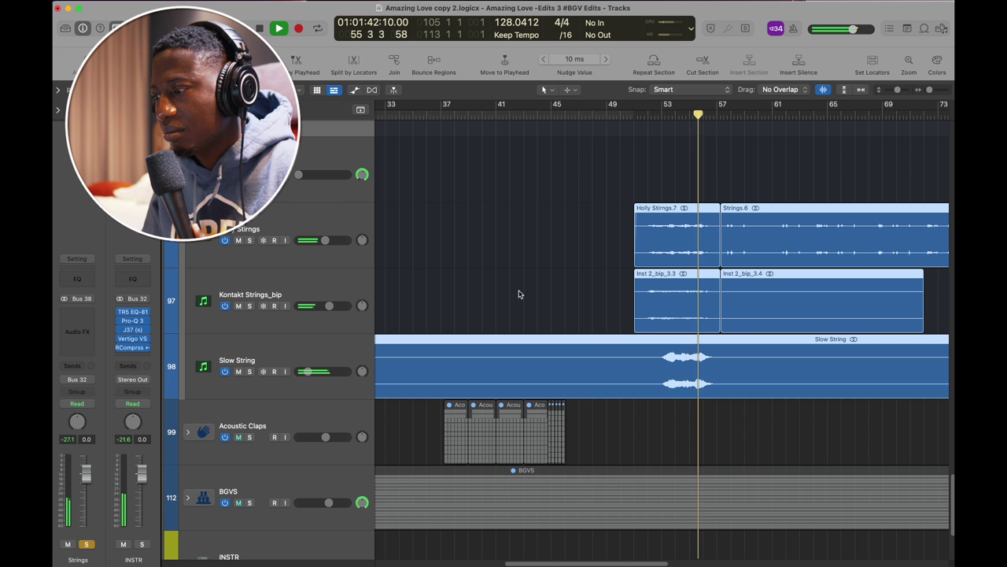
Step: Play the soloed strings from about bar 25 through the Strings.9 region, and stop near bar 29
{"action": "scroll", "coordinate": [519, 294], "scroll_direction": "left", "scroll_amount": 10}
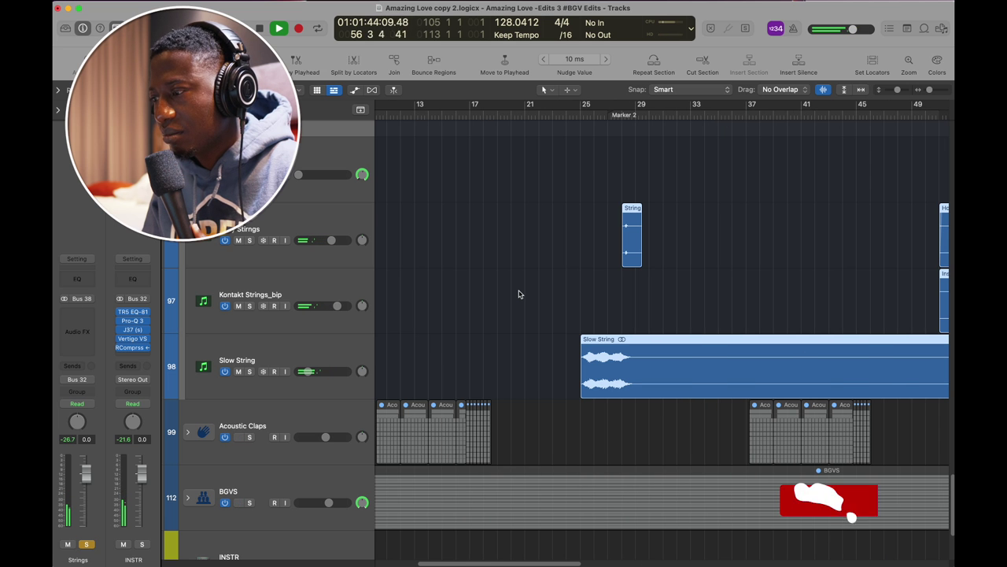
{"action": "left_click", "coordinate": [584, 116]}
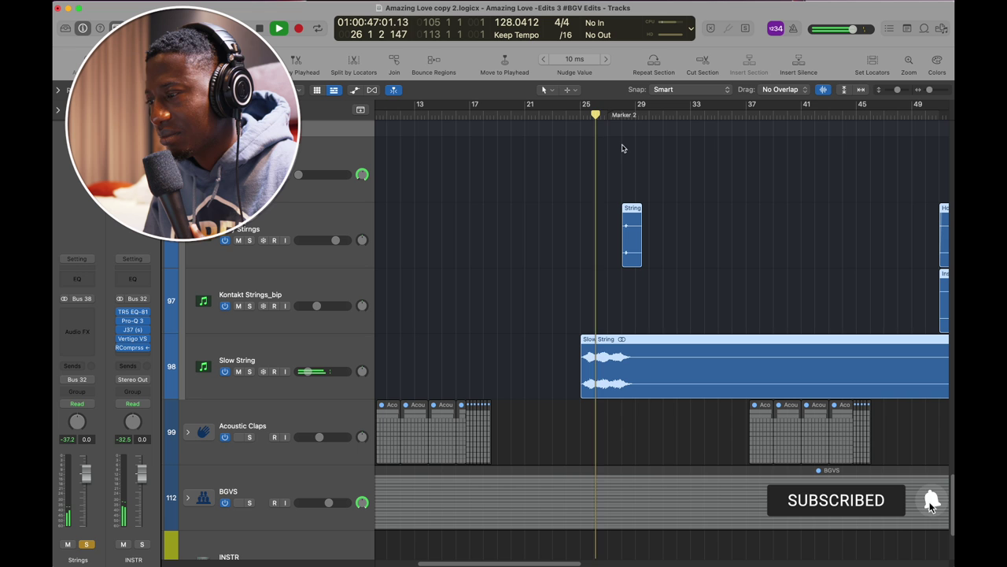
{"action": "scroll", "coordinate": [664, 236], "scroll_direction": "right", "scroll_amount": 4}
{"action": "scroll", "coordinate": [665, 236], "scroll_direction": "right", "scroll_amount": 15}
{"action": "scroll", "coordinate": [664, 237], "scroll_direction": "left", "scroll_amount": 17}
{"action": "scroll", "coordinate": [665, 236], "scroll_direction": "up", "scroll_amount": 4}
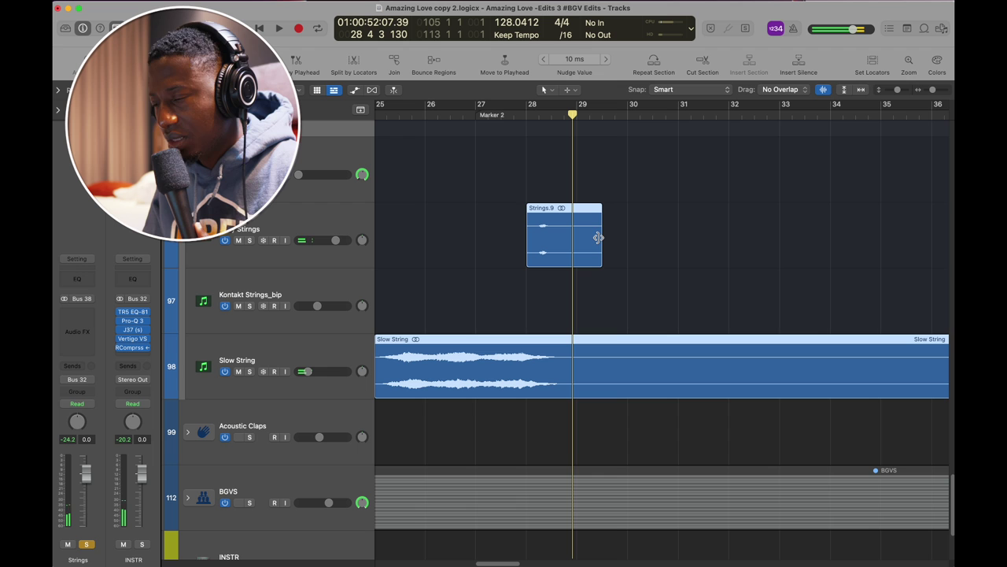
Step: Select the Strings.9 region and clear the Strings stack's solo
{"action": "left_click", "coordinate": [596, 254]}
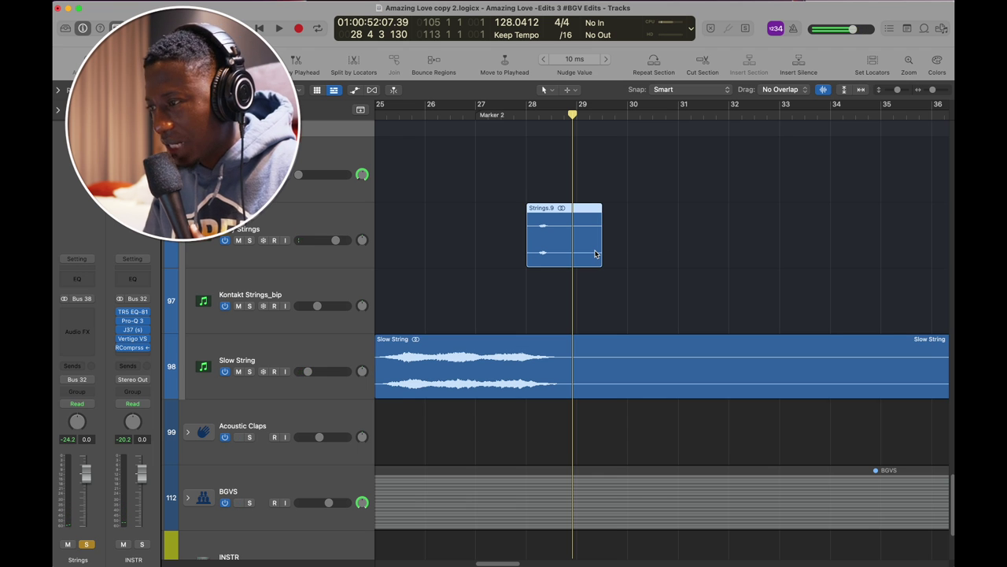
{"action": "scroll", "coordinate": [595, 253], "scroll_direction": "up", "scroll_amount": 5}
{"action": "scroll", "coordinate": [595, 254], "scroll_direction": "up", "scroll_amount": 5}
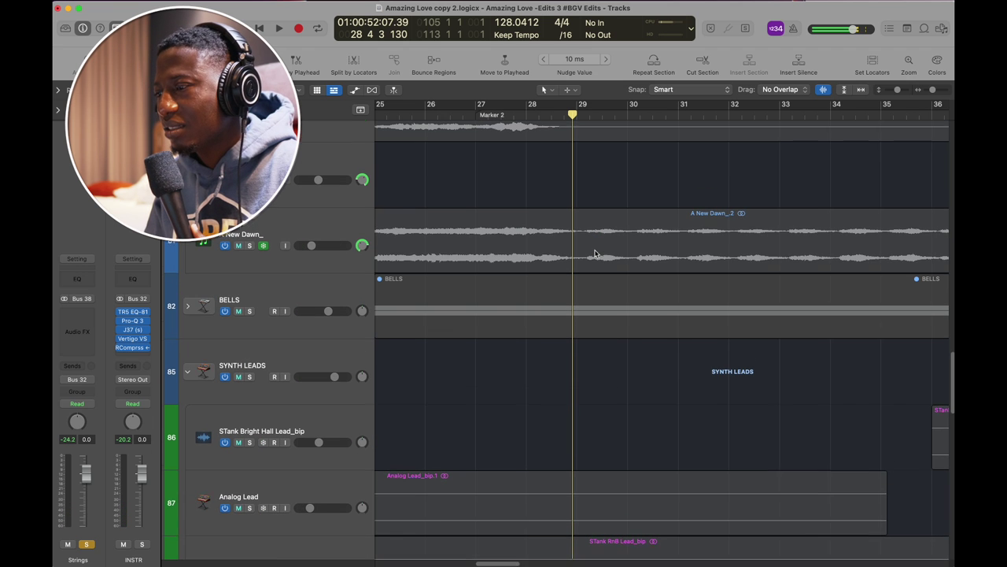
{"action": "key", "text": "super+a"}
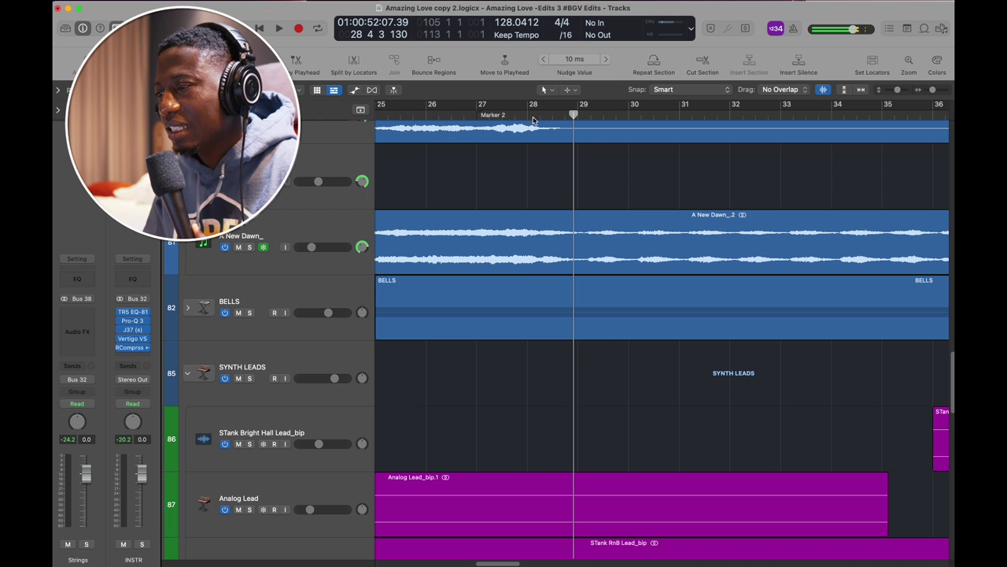
Step: Play the full mix from about bar 26 through the Strings.9 region, and stop near bar 29
{"action": "left_click", "coordinate": [457, 114]}
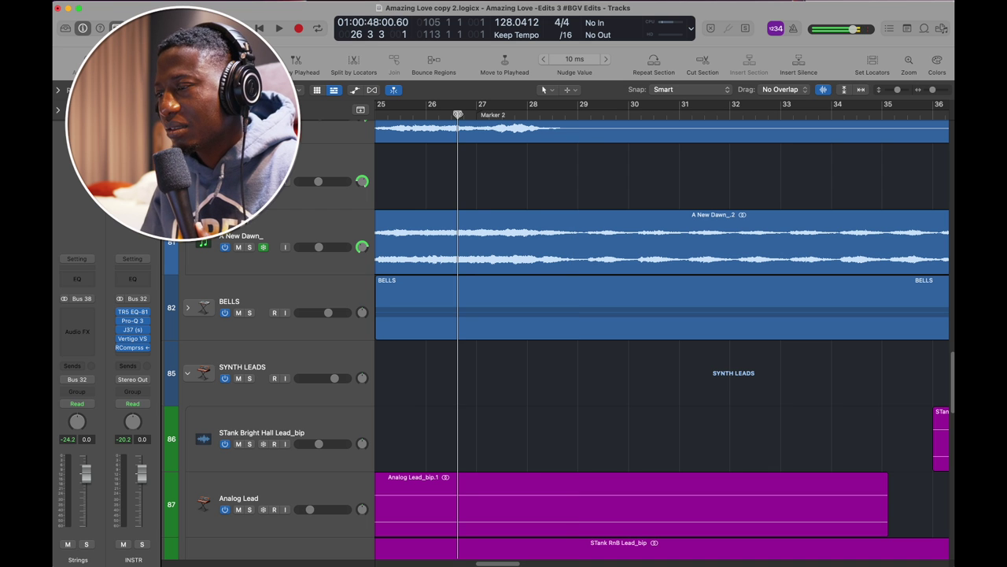
{"action": "key", "text": "space"}
{"action": "scroll", "coordinate": [555, 288], "scroll_direction": "down", "scroll_amount": 3}
{"action": "scroll", "coordinate": [555, 289], "scroll_direction": "down", "scroll_amount": 5}
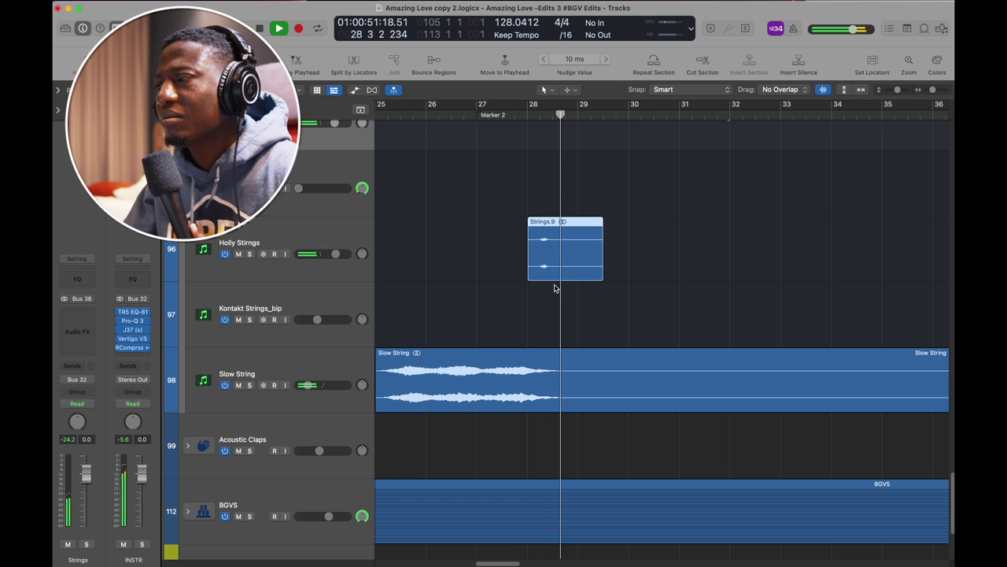
{"action": "key", "text": "space"}
Step: Select the Tape Orchestra_bip track and solo it where its region sits near the trap marker
{"action": "scroll", "coordinate": [554, 289], "scroll_direction": "right", "scroll_amount": 3}
{"action": "scroll", "coordinate": [554, 289], "scroll_direction": "down", "scroll_amount": 10}
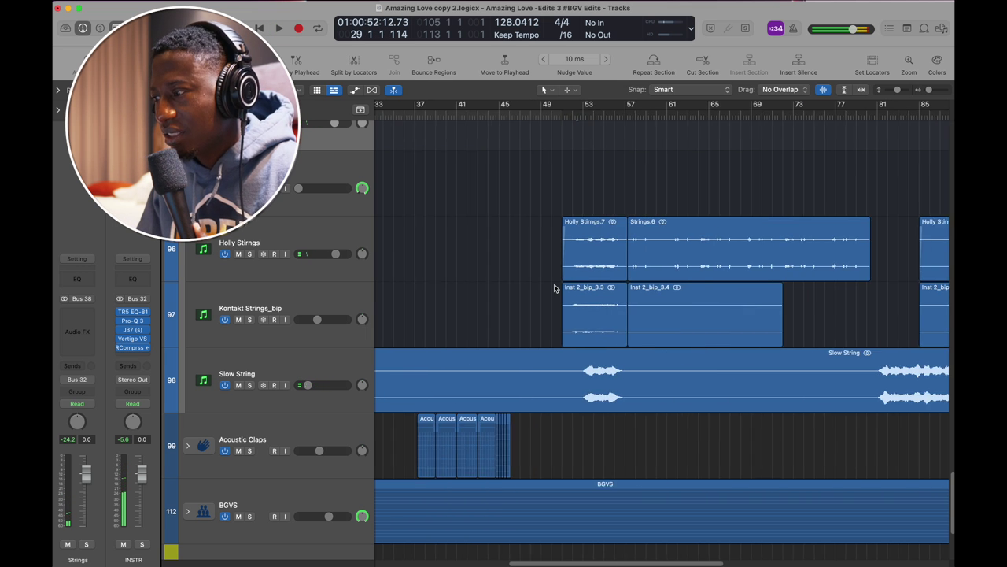
{"action": "scroll", "coordinate": [700, 211], "scroll_direction": "up", "scroll_amount": 10}
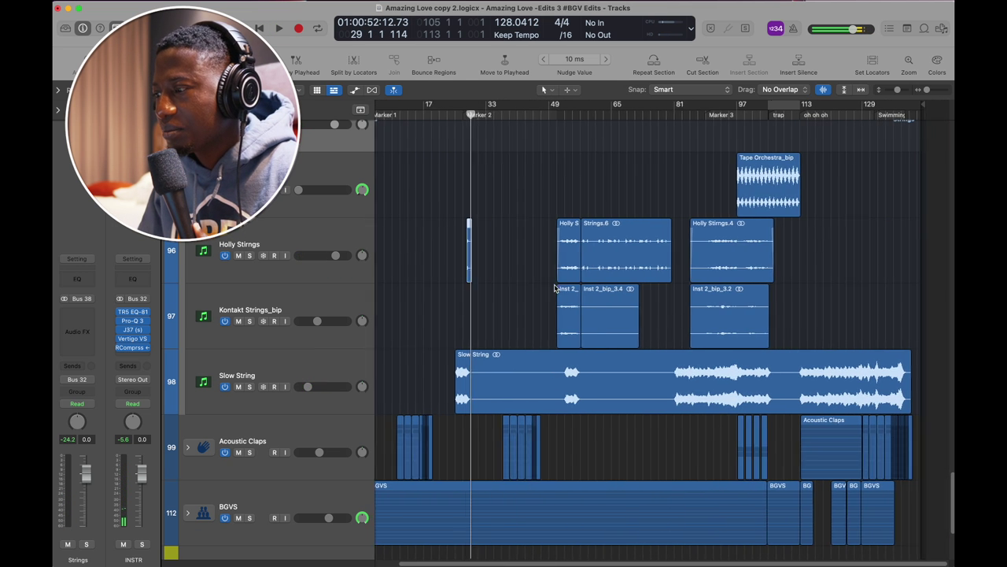
{"action": "left_click", "coordinate": [336, 189]}
{"action": "scroll", "coordinate": [542, 206], "scroll_direction": "right", "scroll_amount": 5}
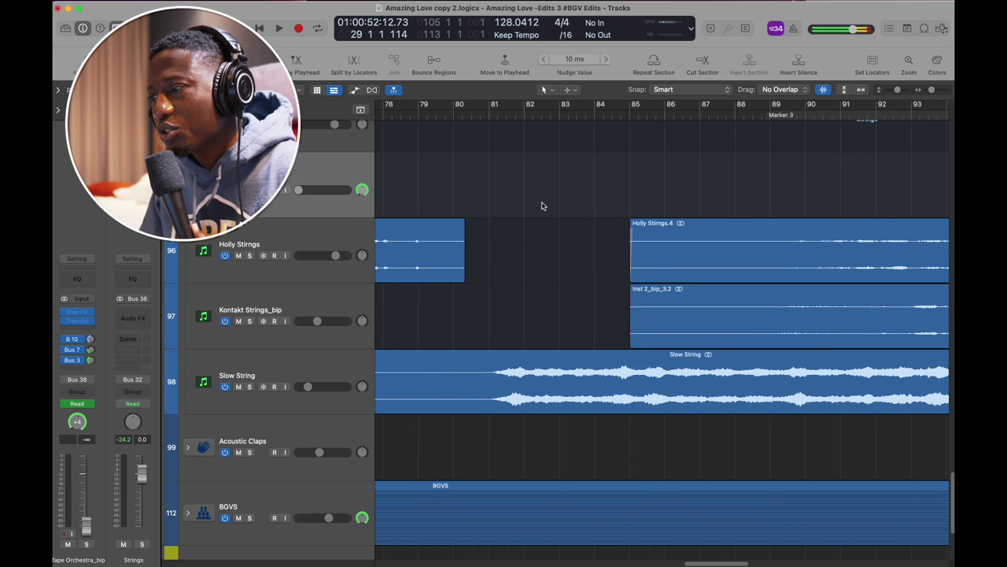
{"action": "scroll", "coordinate": [541, 206], "scroll_direction": "right", "scroll_amount": 8}
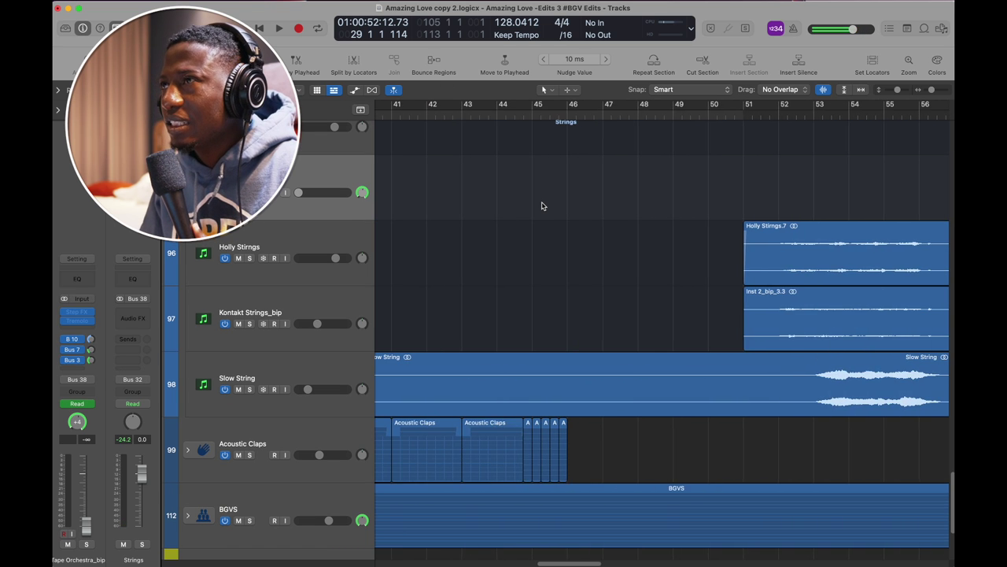
{"action": "scroll", "coordinate": [541, 206], "scroll_direction": "right", "scroll_amount": 10}
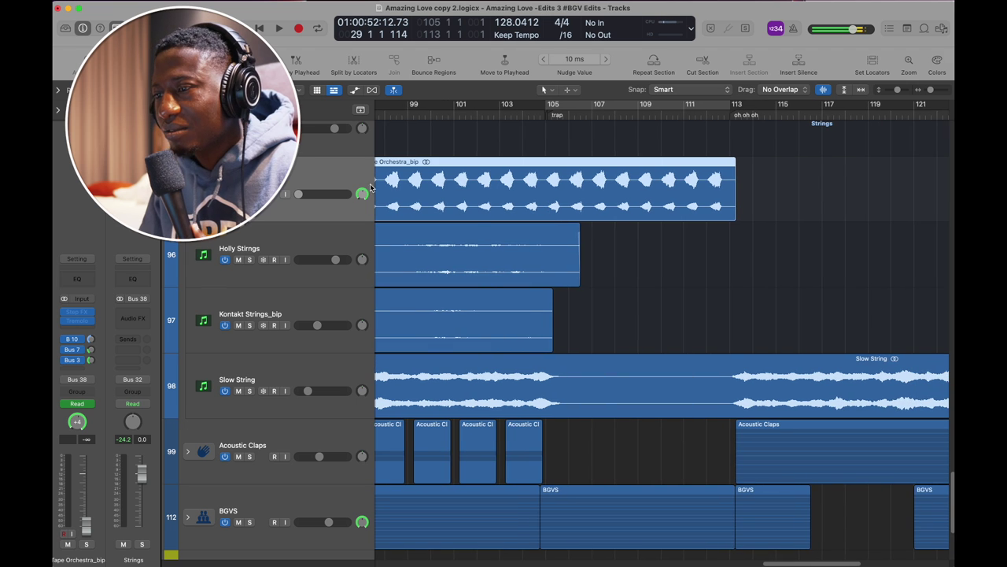
{"action": "left_click", "coordinate": [431, 197]}
Step: Play the soloed Tape Orchestra_bip region from just before bar 97, and stop near bar 102
{"action": "scroll", "coordinate": [431, 196], "scroll_direction": "left", "scroll_amount": 3}
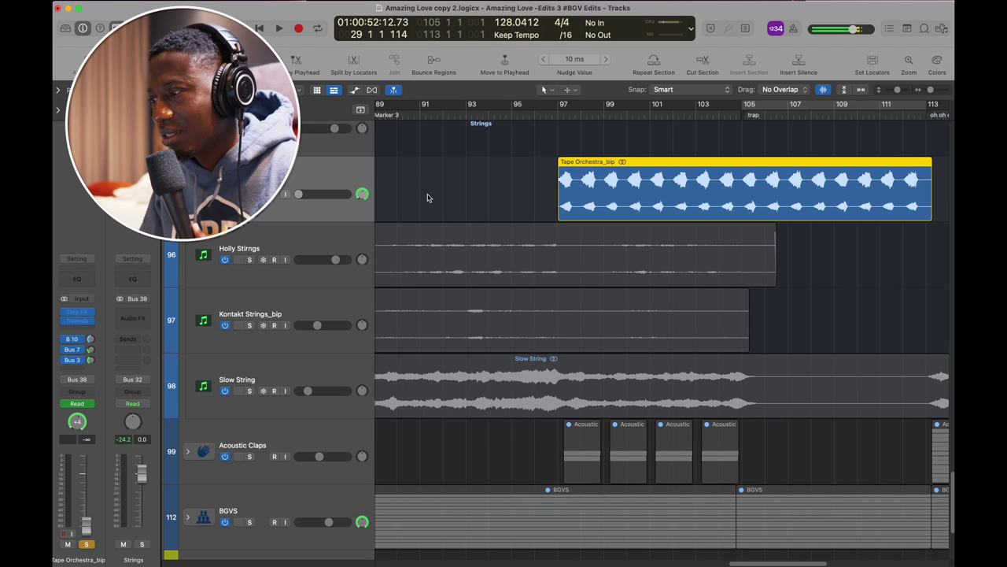
{"action": "scroll", "coordinate": [460, 178], "scroll_direction": "left", "scroll_amount": 1}
{"action": "left_click", "coordinate": [421, 115]}
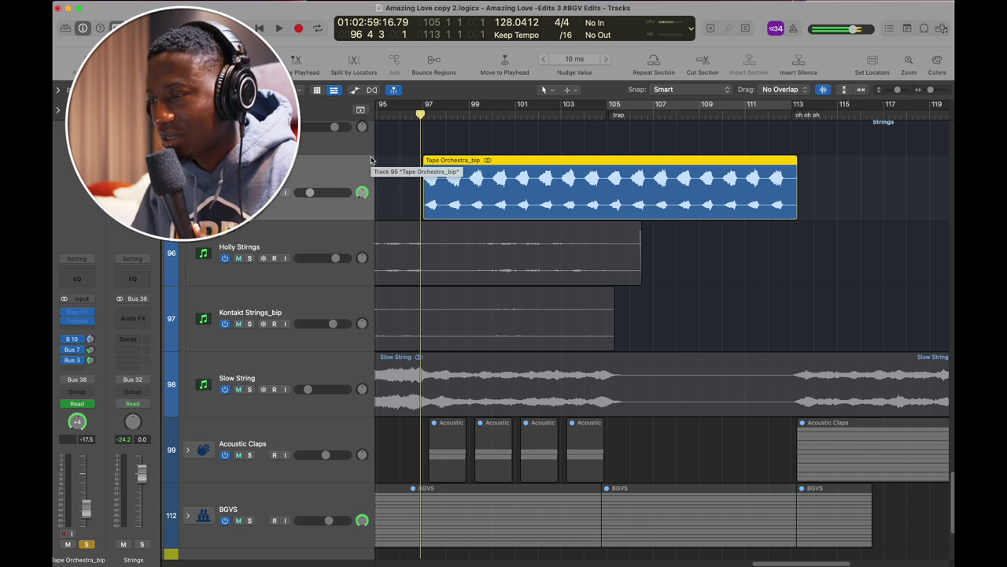
{"action": "key", "text": "space"}
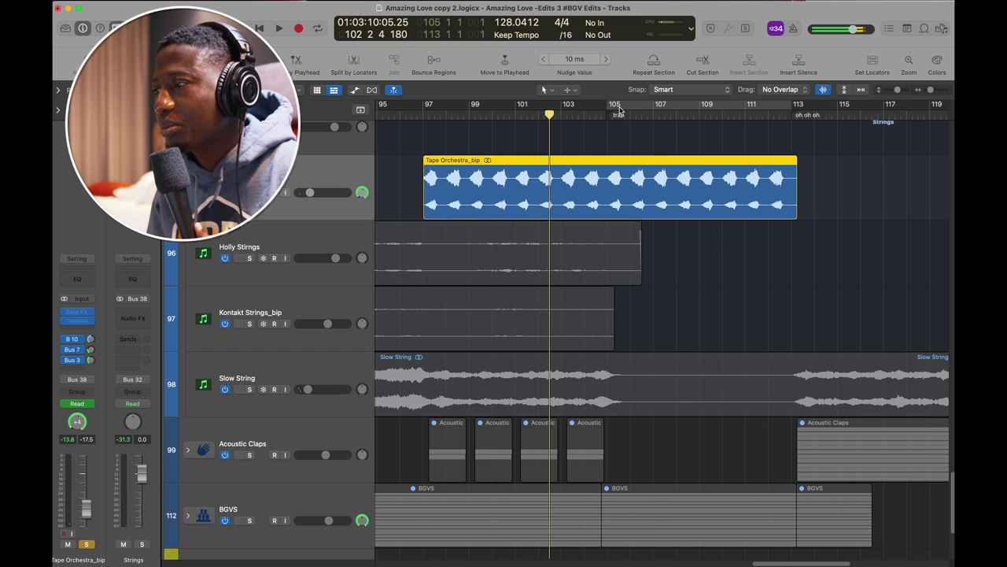
Step: Turn on the cycle for bars 105 to 113, clear the solo and play the trap section in the full mix
{"action": "left_click", "coordinate": [627, 104]}
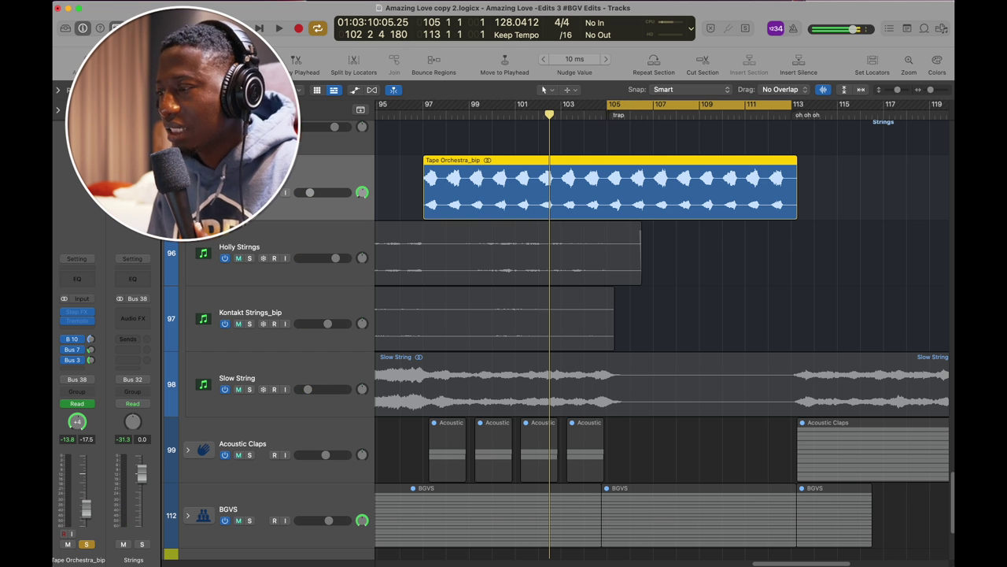
{"action": "key", "text": "super+a"}
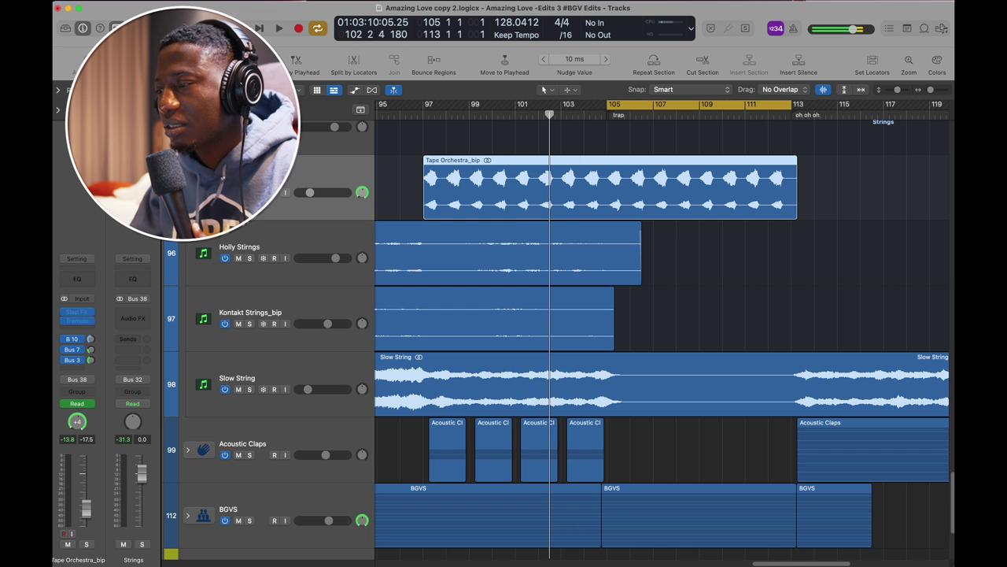
{"action": "key", "text": "space"}
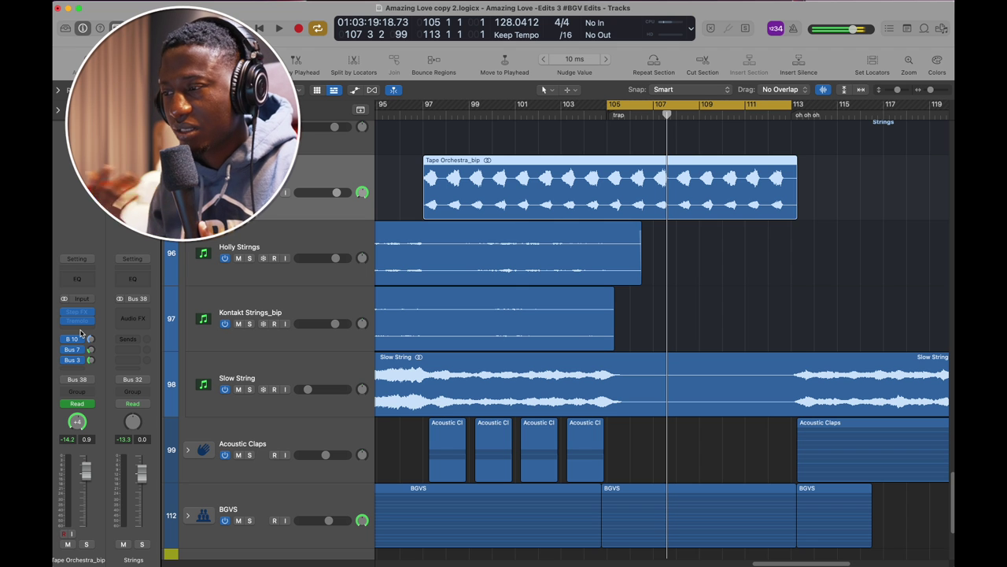
{"action": "key", "text": "space"}
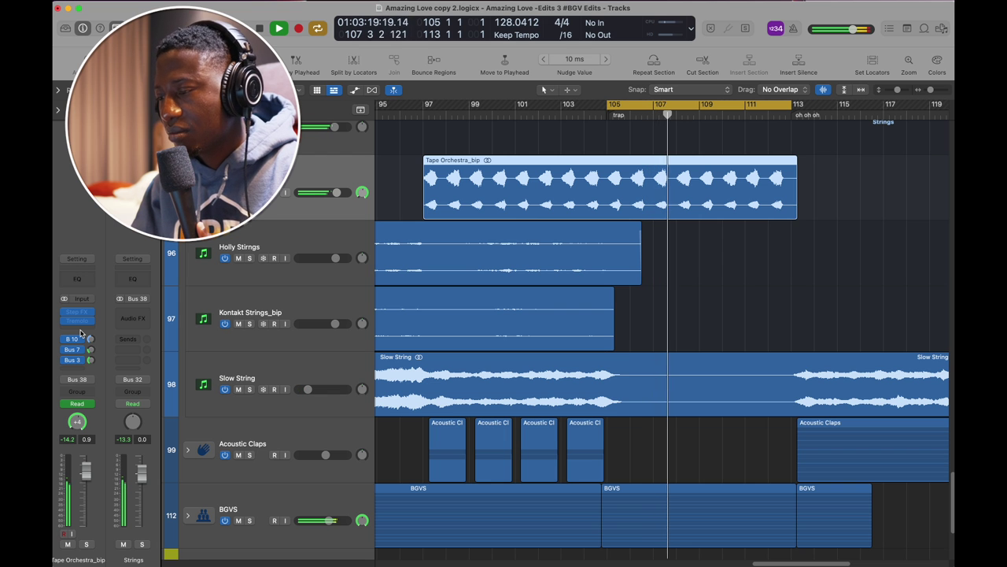
{"action": "key", "text": "space"}
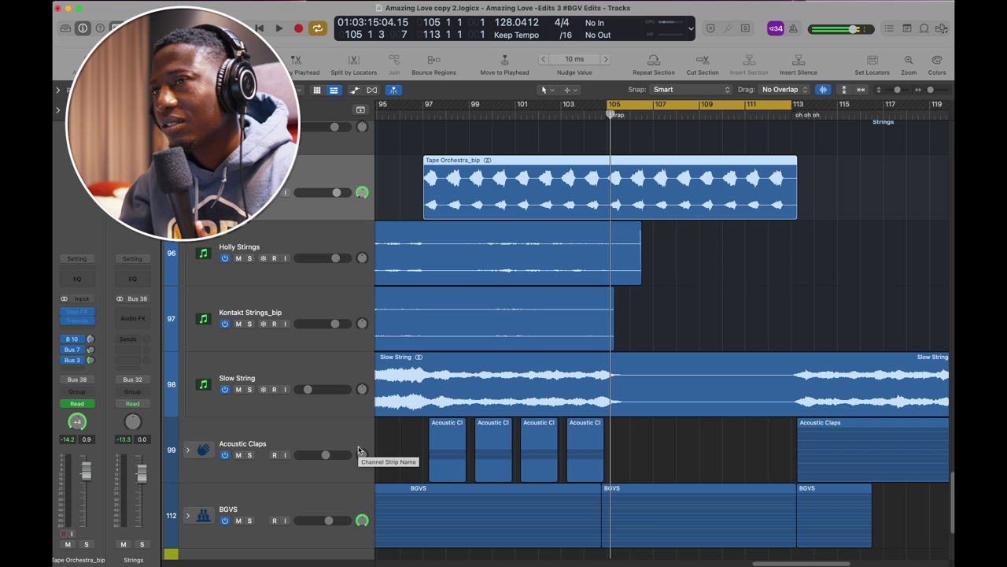
Step: Collapse the Strings stack, then select Acoustic Claps and turn off the cycle
{"action": "scroll", "coordinate": [490, 359], "scroll_direction": "down", "scroll_amount": 4}
{"action": "key", "text": "z"}
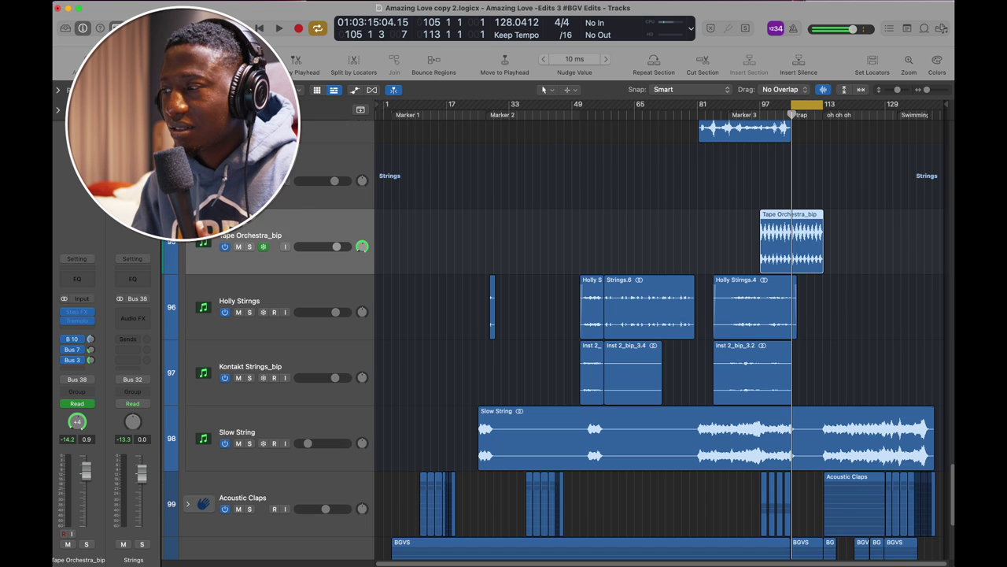
{"action": "left_click", "coordinate": [188, 176]}
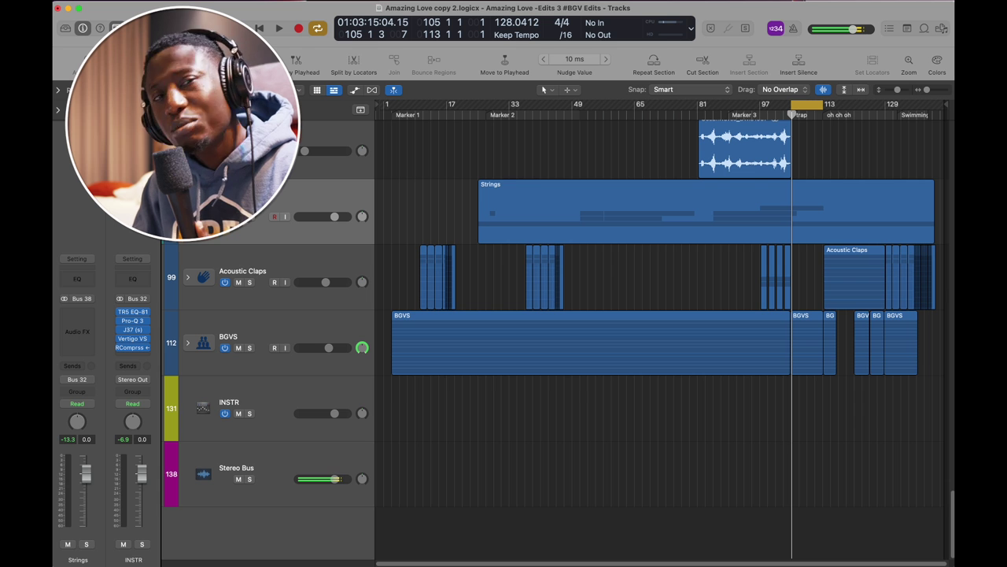
{"action": "left_click", "coordinate": [254, 268]}
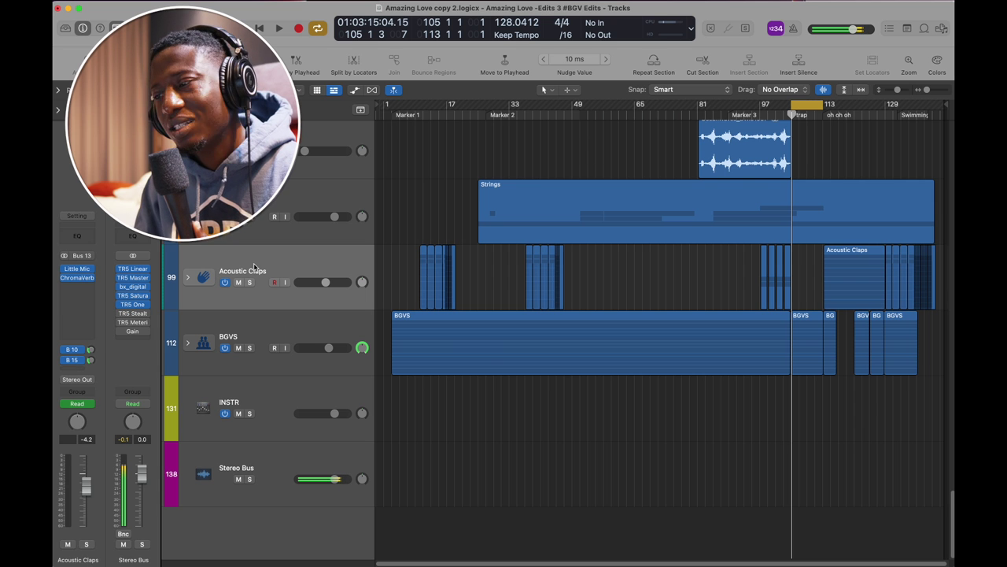
{"action": "key", "text": "c"}
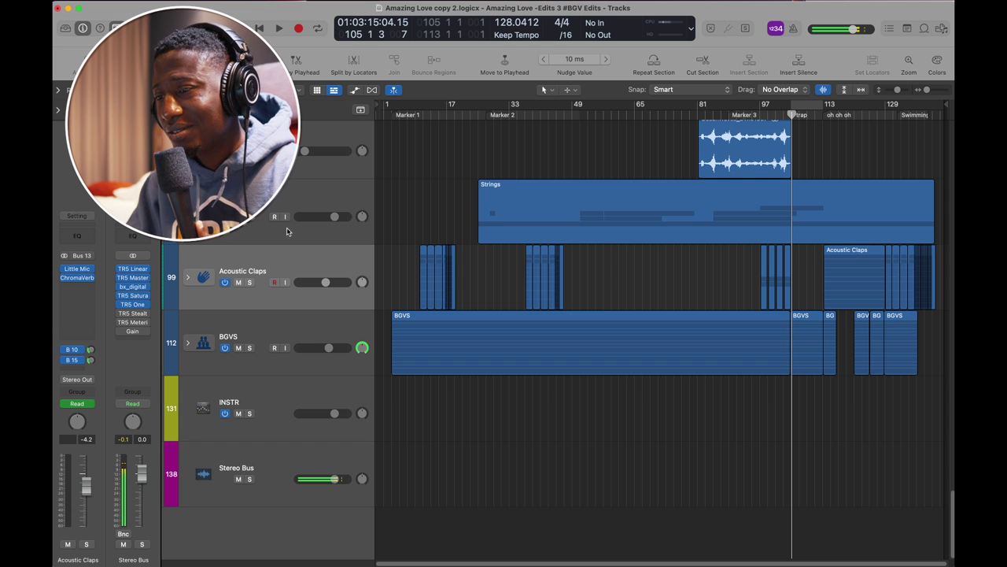
Step: Solo and expand the Acoustic Claps stack, and look through its layered KSHMR clap tracks from bar 113 onward
{"action": "key", "text": "s"}
{"action": "key", "text": "super+Right"}
{"action": "key", "text": "super+Right"}
{"action": "key", "text": "super+Right"}
{"action": "scroll", "coordinate": [452, 241], "scroll_direction": "right", "scroll_amount": 2}
{"action": "scroll", "coordinate": [452, 240], "scroll_direction": "right", "scroll_amount": 3}
{"action": "left_click", "coordinate": [187, 277]}
{"action": "scroll", "coordinate": [423, 283], "scroll_direction": "right", "scroll_amount": 5}
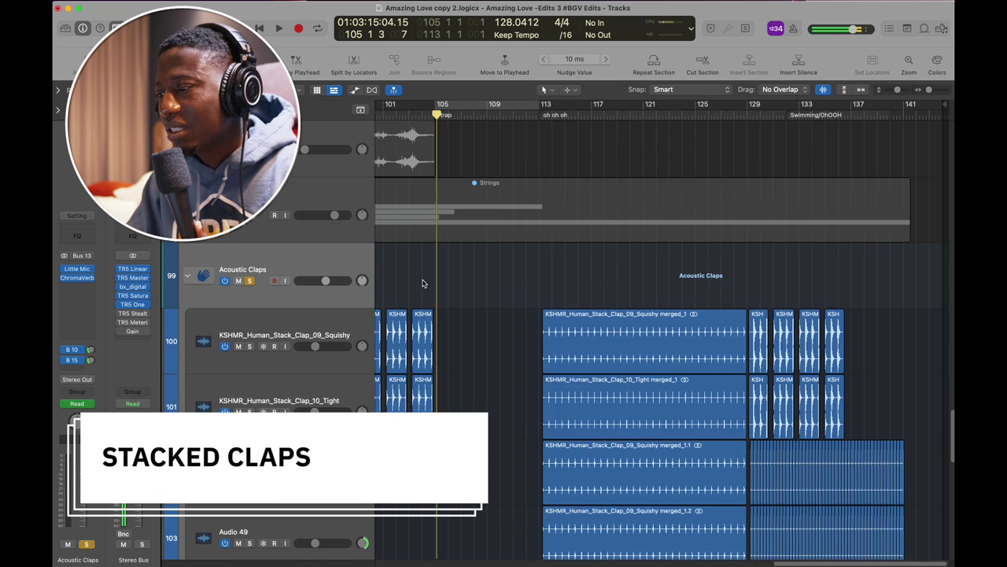
{"action": "scroll", "coordinate": [422, 283], "scroll_direction": "down", "scroll_amount": 10}
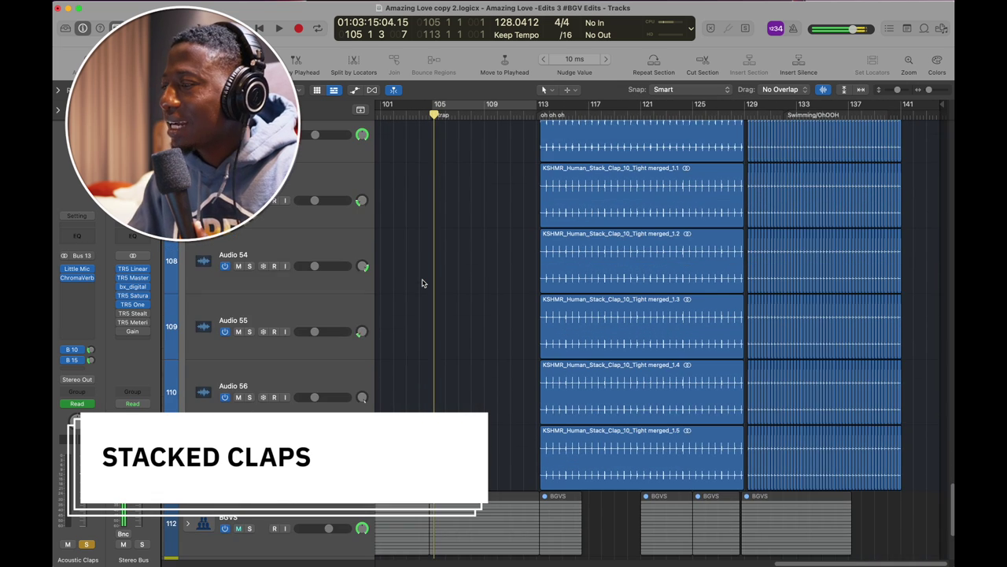
{"action": "scroll", "coordinate": [422, 283], "scroll_direction": "up", "scroll_amount": 10}
{"action": "scroll", "coordinate": [422, 283], "scroll_direction": "up", "scroll_amount": 3}
{"action": "scroll", "coordinate": [422, 283], "scroll_direction": "left", "scroll_amount": 2}
{"action": "scroll", "coordinate": [422, 283], "scroll_direction": "down", "scroll_amount": 10}
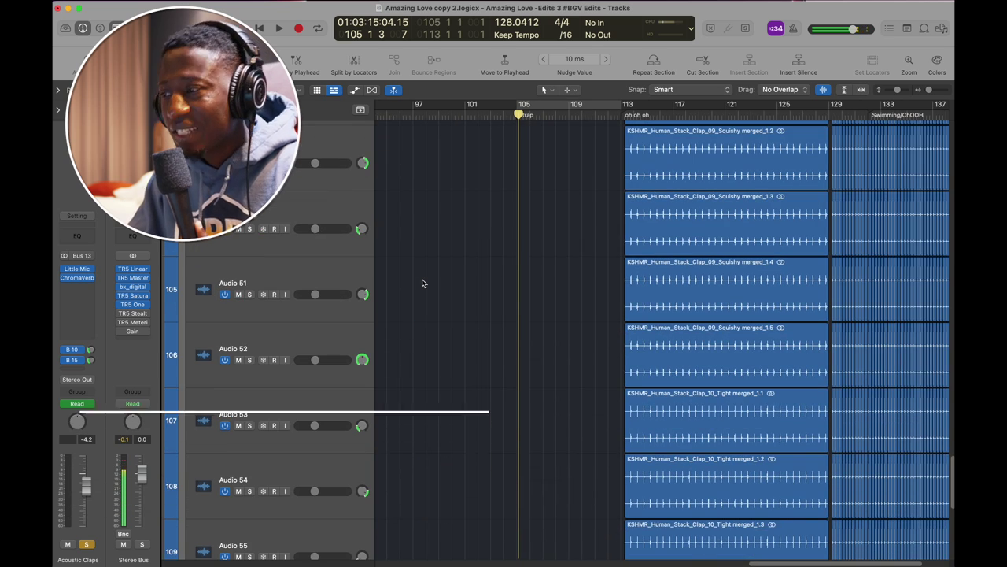
Step: Play the soloed claps from about bar 10, where their first regions start, and stop near bar 12
{"action": "scroll", "coordinate": [422, 284], "scroll_direction": "left", "scroll_amount": 15}
{"action": "scroll", "coordinate": [441, 252], "scroll_direction": "down", "scroll_amount": 1}
{"action": "left_click", "coordinate": [516, 114]}
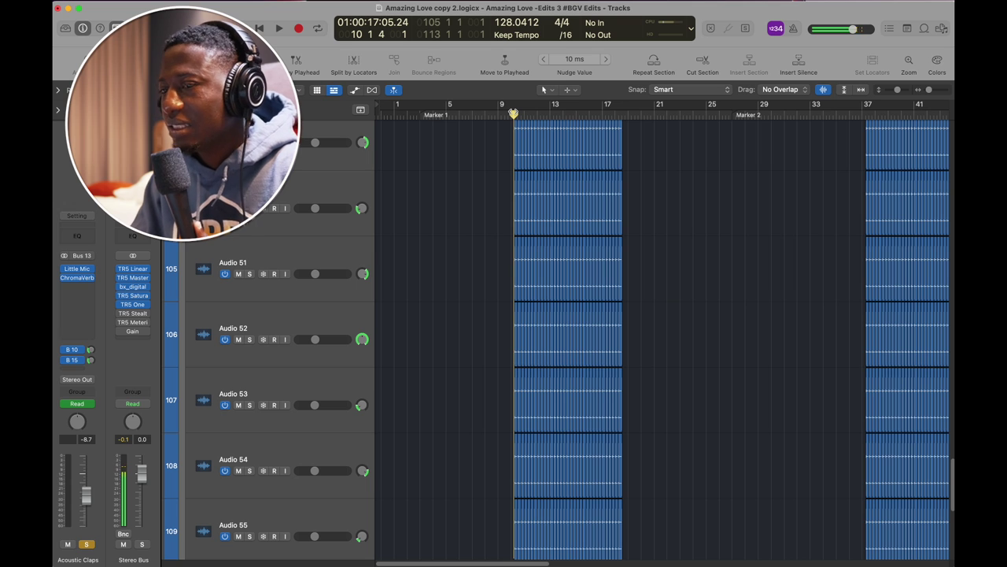
{"action": "key", "text": "space"}
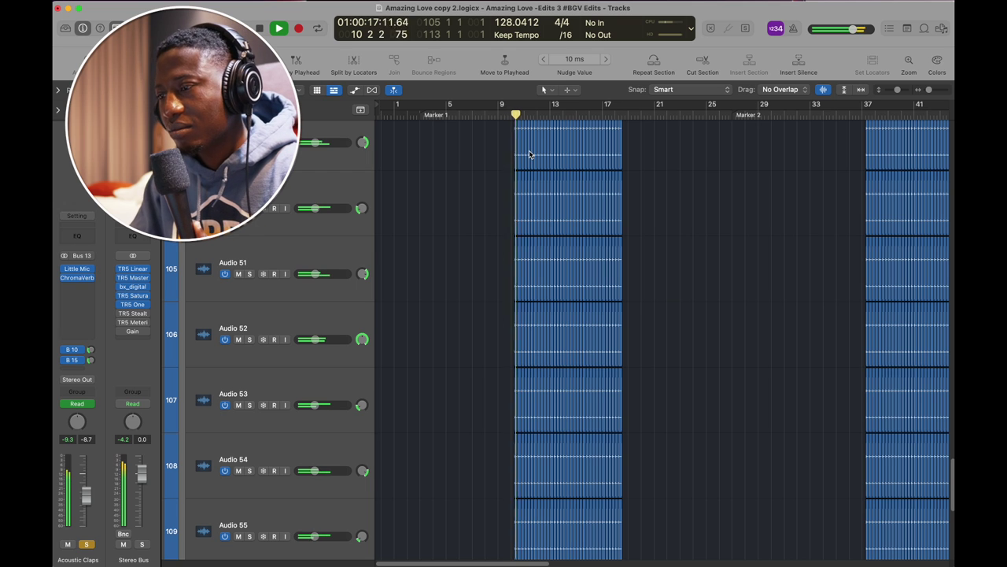
{"action": "scroll", "coordinate": [530, 154], "scroll_direction": "up", "scroll_amount": 5}
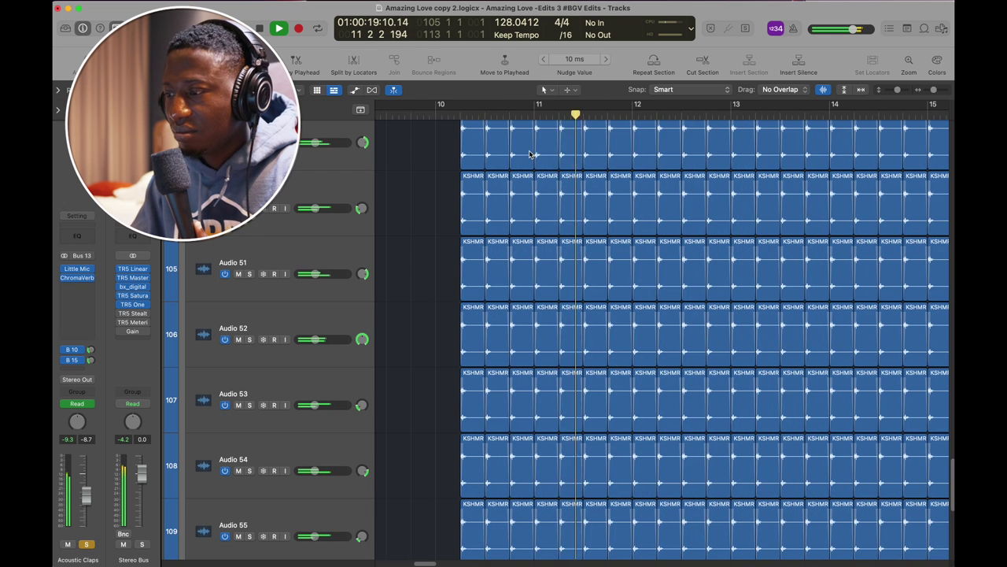
{"action": "key", "text": "super+Right"}
{"action": "scroll", "coordinate": [529, 155], "scroll_direction": "up", "scroll_amount": 5}
{"action": "key", "text": "space"}
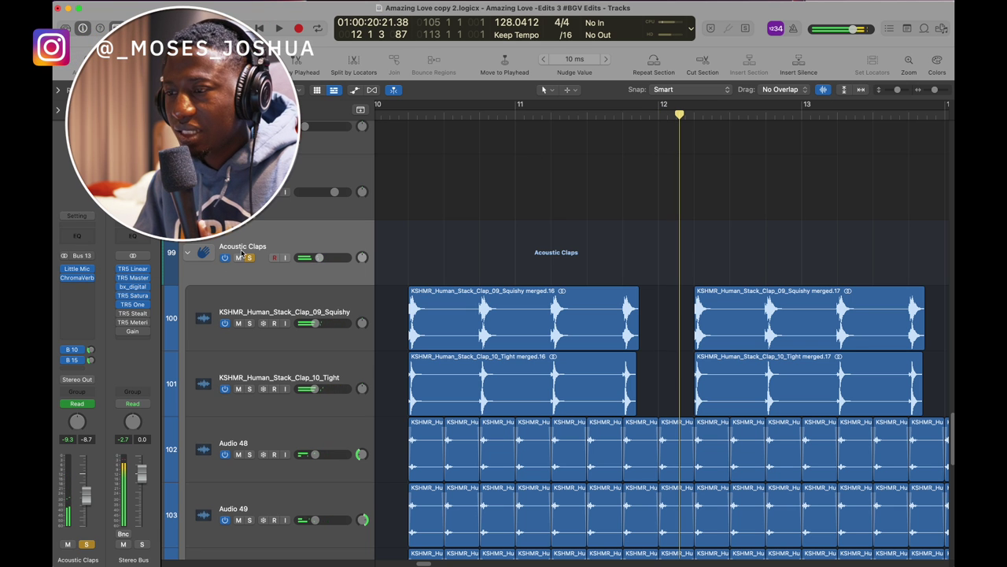
Step: Collapse the Acoustic Claps stack and play the first claps section in the full mix, stopping near bar 14
{"action": "left_click", "coordinate": [188, 254]}
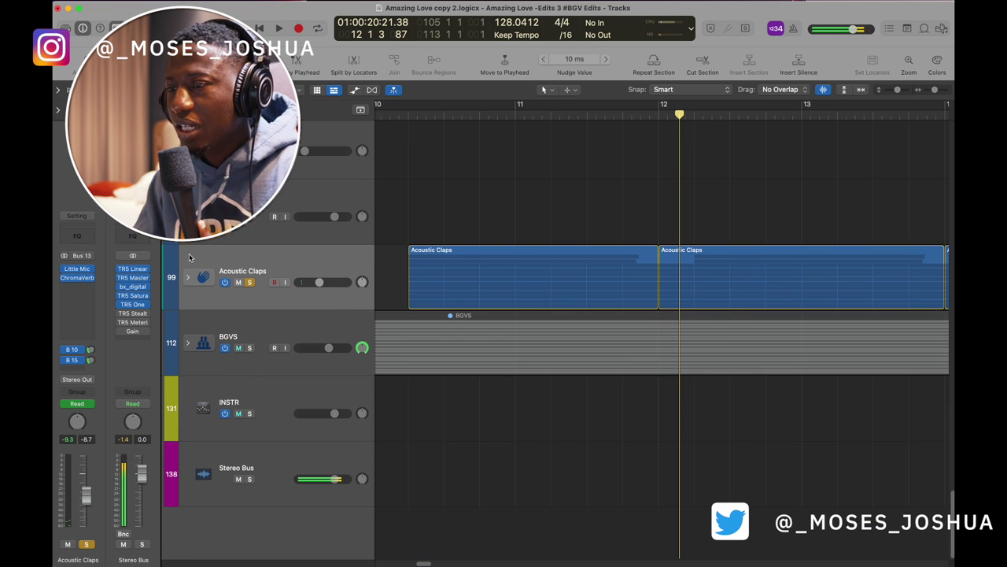
{"action": "key", "text": "super+Left"}
{"action": "key", "text": "super+Left"}
{"action": "key", "text": "super+Left"}
{"action": "key", "text": "super+Left"}
{"action": "key", "text": "super+Left"}
{"action": "key", "text": "super+Left"}
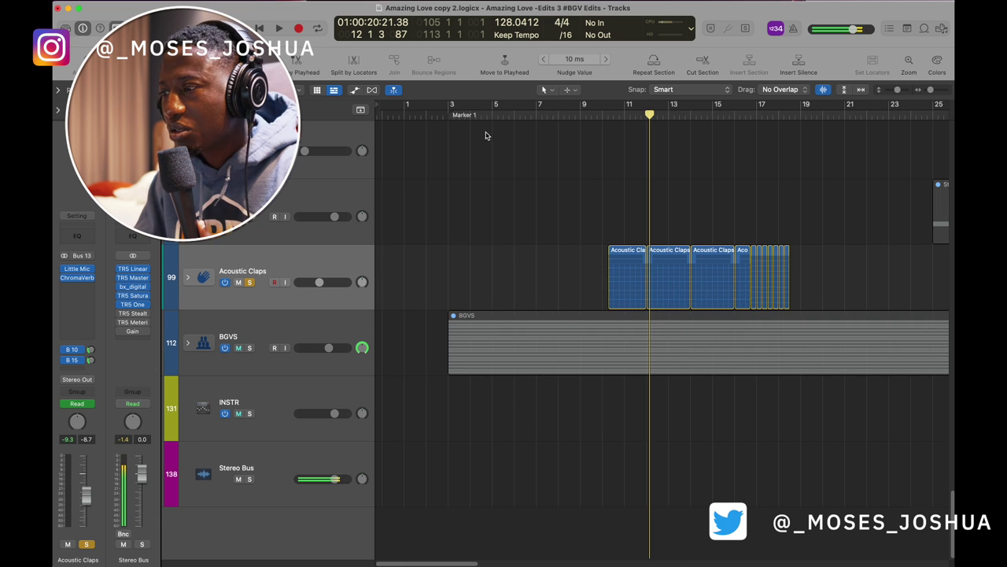
{"action": "left_click", "coordinate": [550, 115]}
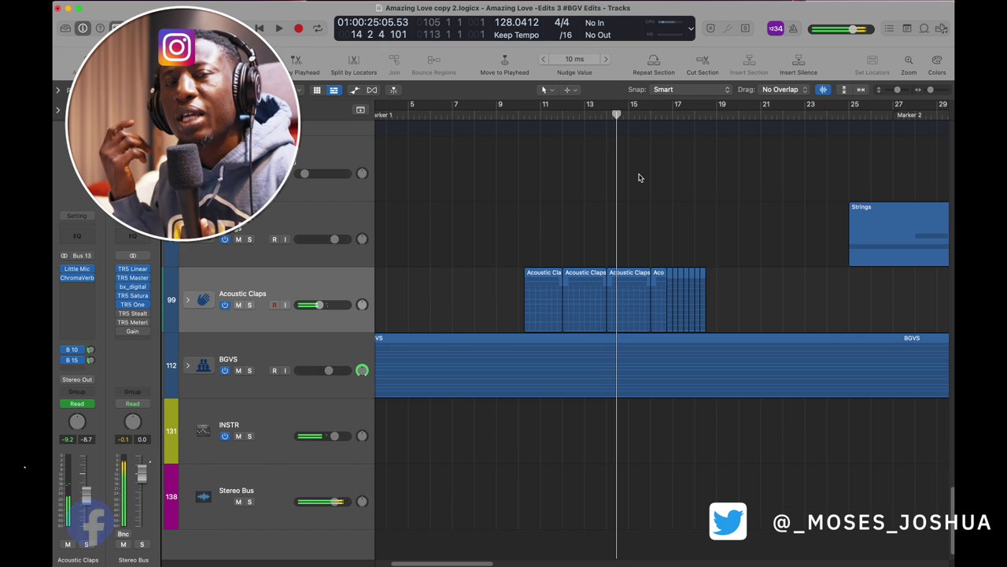
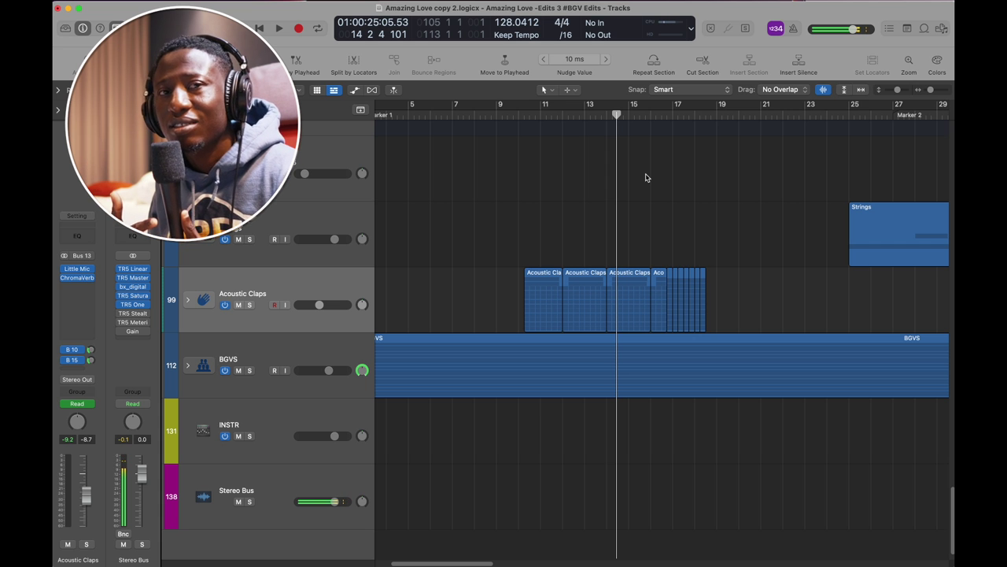
Step: Expand the Acoustic Claps stack and examine its clap regions between bars 37 and 46
{"action": "scroll", "coordinate": [605, 220], "scroll_direction": "right", "scroll_amount": 3}
{"action": "scroll", "coordinate": [606, 221], "scroll_direction": "down", "scroll_amount": 3}
{"action": "scroll", "coordinate": [606, 221], "scroll_direction": "up", "scroll_amount": 4}
{"action": "scroll", "coordinate": [607, 220], "scroll_direction": "right", "scroll_amount": 3}
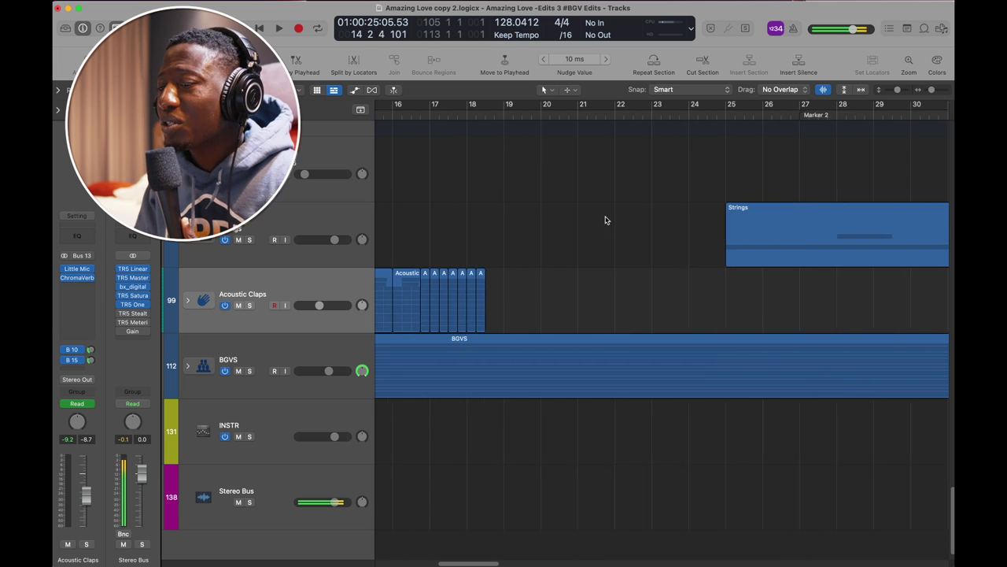
{"action": "left_click", "coordinate": [187, 303]}
{"action": "scroll", "coordinate": [622, 335], "scroll_direction": "right", "scroll_amount": 10}
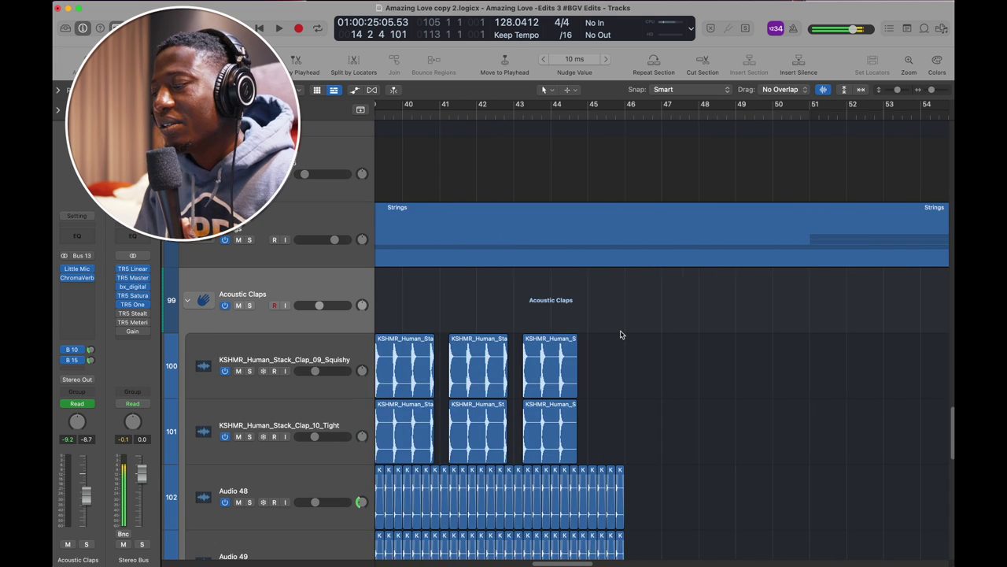
{"action": "scroll", "coordinate": [621, 334], "scroll_direction": "down", "scroll_amount": 4}
{"action": "scroll", "coordinate": [621, 334], "scroll_direction": "left", "scroll_amount": 3}
{"action": "scroll", "coordinate": [622, 334], "scroll_direction": "down", "scroll_amount": 2}
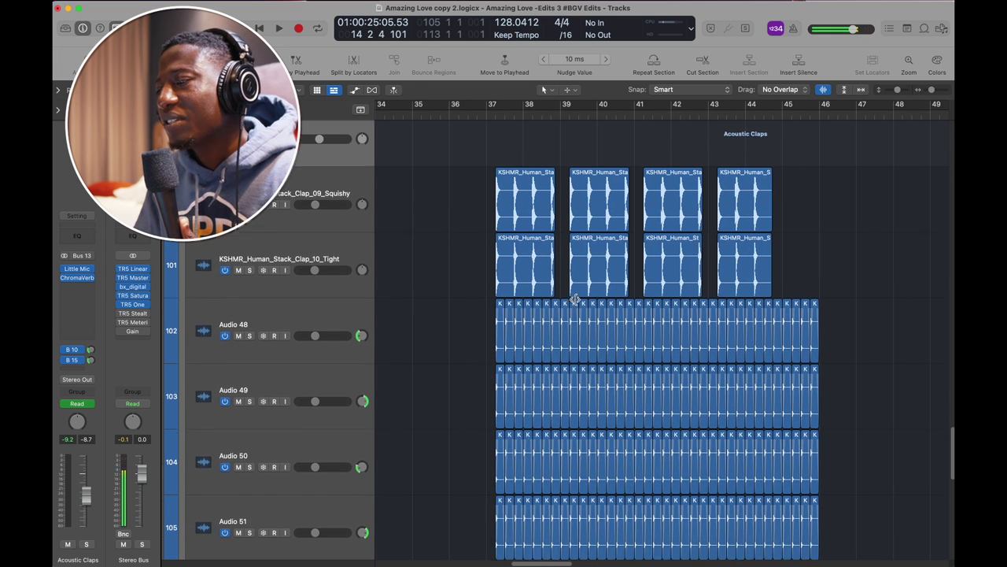
Step: Play the second claps section from bar 37 and stop near bar 39
{"action": "left_click", "coordinate": [494, 117]}
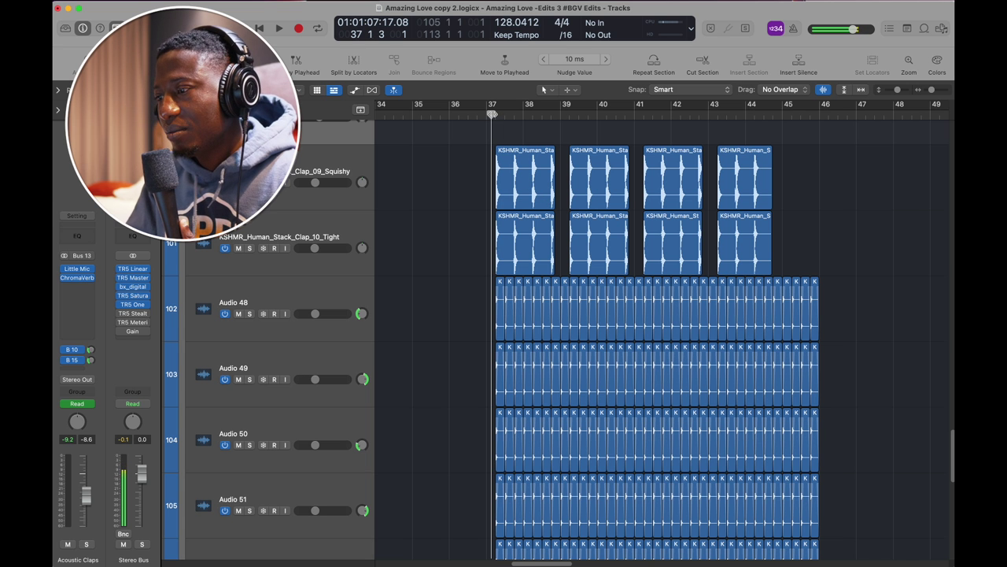
{"action": "key", "text": "space"}
{"action": "key", "text": "super+Right"}
{"action": "key", "text": "super+Right"}
{"action": "key", "text": "super+Right"}
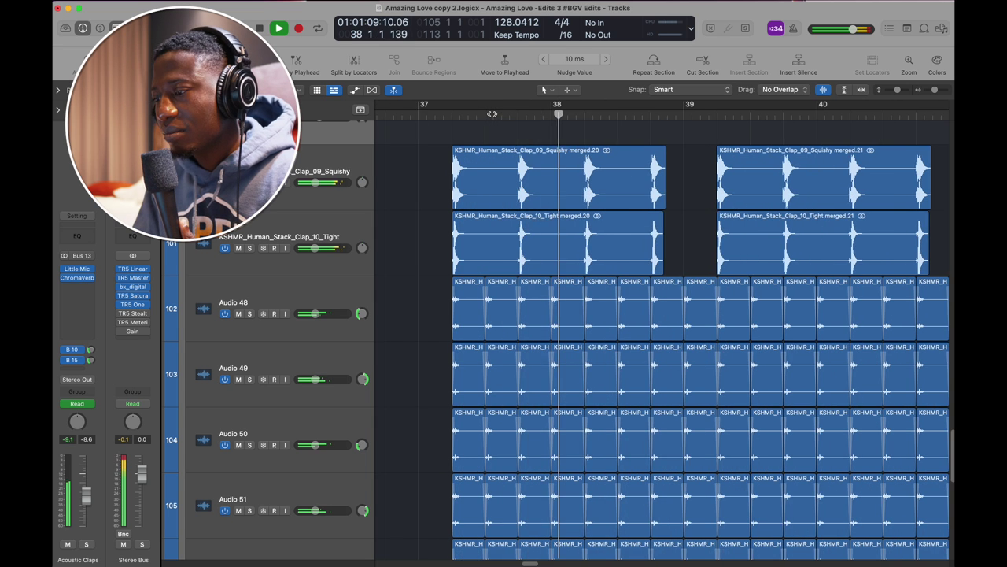
{"action": "scroll", "coordinate": [492, 114], "scroll_direction": "right", "scroll_amount": 2}
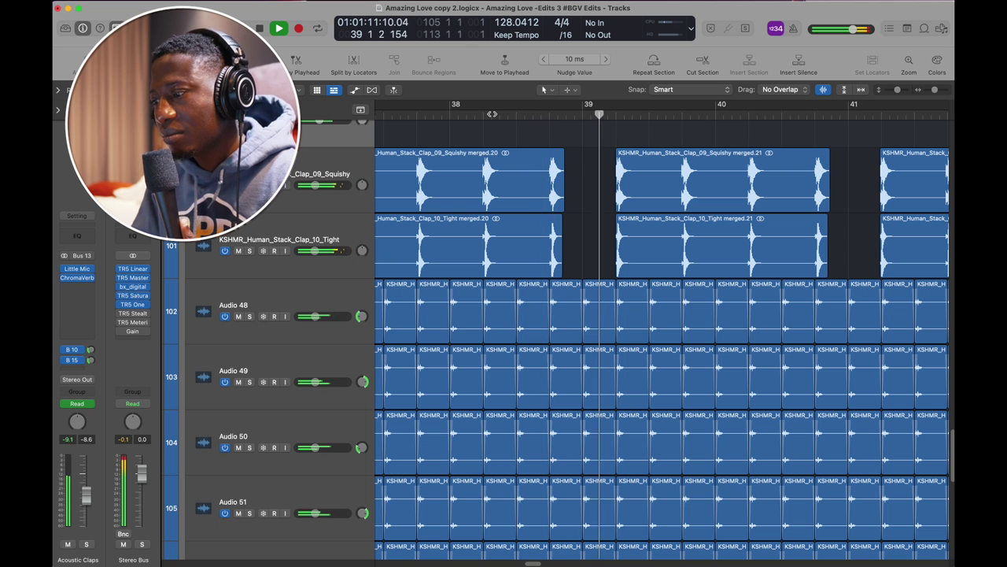
{"action": "key", "text": "space"}
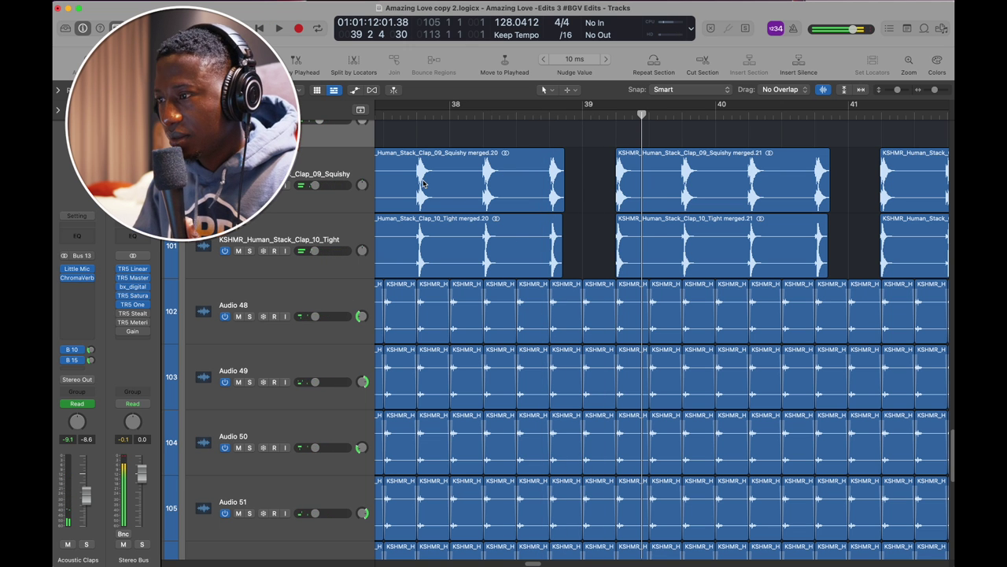
Step: Examine the waveforms of the layered clap regions closely between bars 38 and 39
{"action": "key", "text": "super+Right"}
{"action": "key", "text": "super+Right"}
{"action": "key", "text": "super+Right"}
{"action": "scroll", "coordinate": [423, 183], "scroll_direction": "left", "scroll_amount": 3}
{"action": "scroll", "coordinate": [432, 178], "scroll_direction": "left", "scroll_amount": 3}
{"action": "scroll", "coordinate": [433, 177], "scroll_direction": "up", "scroll_amount": 1}
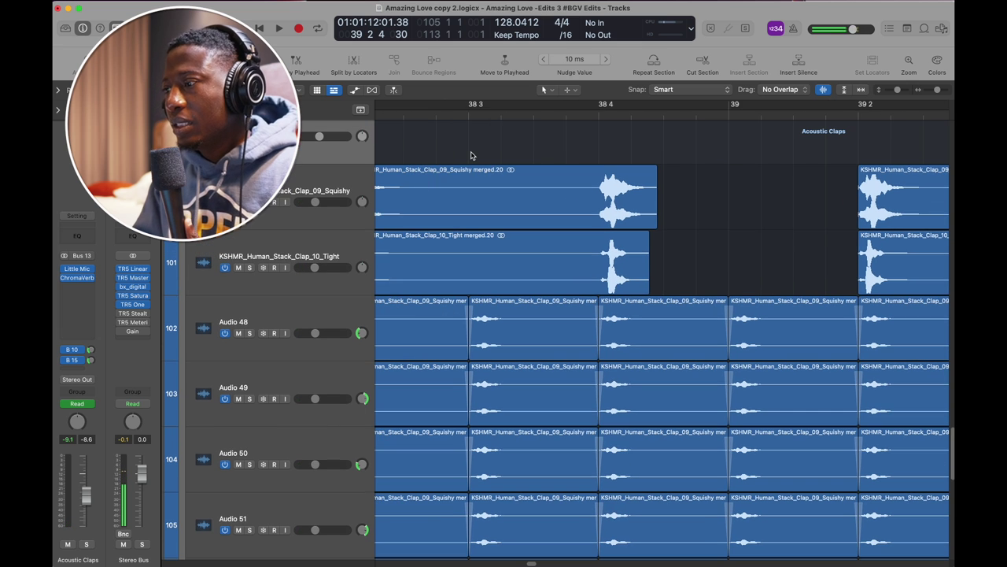
{"action": "scroll", "coordinate": [472, 155], "scroll_direction": "left", "scroll_amount": 6}
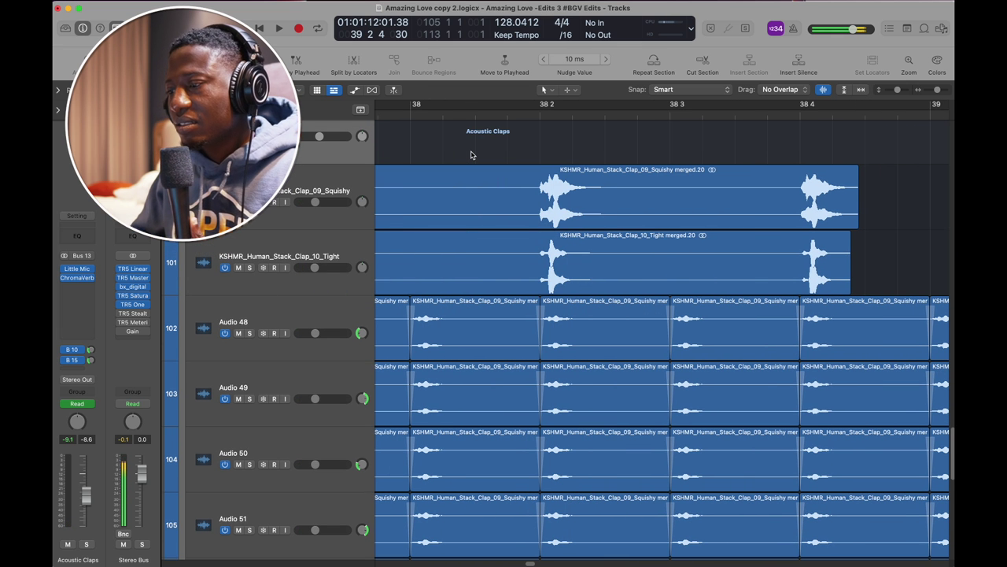
{"action": "scroll", "coordinate": [471, 155], "scroll_direction": "down", "scroll_amount": 1}
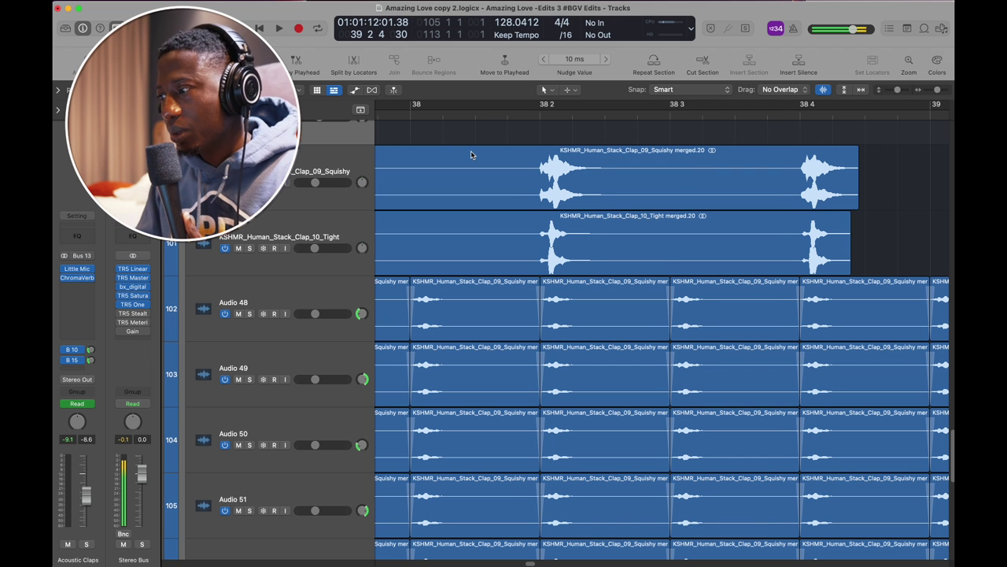
{"action": "scroll", "coordinate": [471, 155], "scroll_direction": "right", "scroll_amount": 3}
Step: Look over the whole clap section from bar 37 to bar 46 across the Squishy, Tight and audio tracks
{"action": "key", "text": "super+Left"}
{"action": "key", "text": "super+Left"}
{"action": "key", "text": "super+Left"}
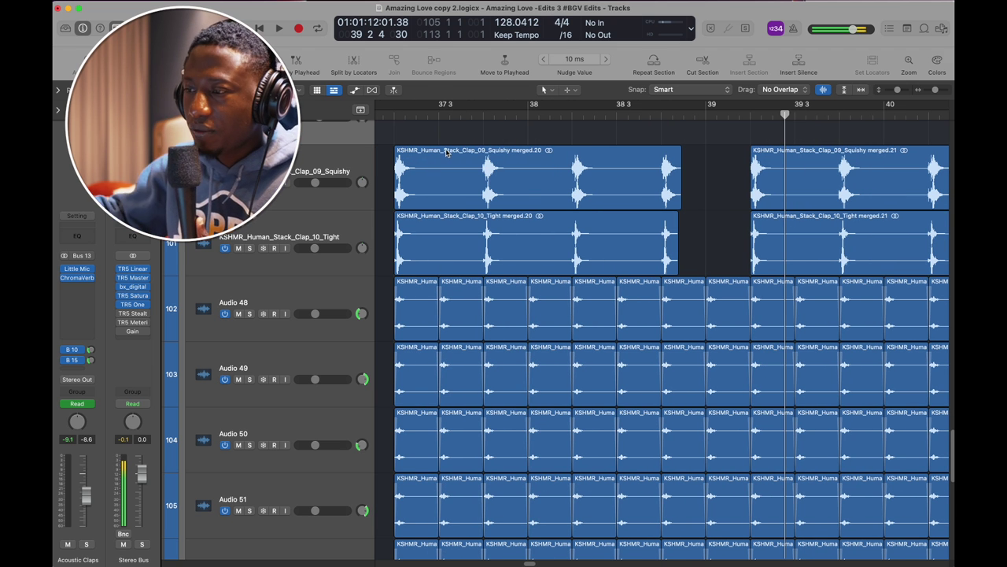
{"action": "key", "text": "super+Left"}
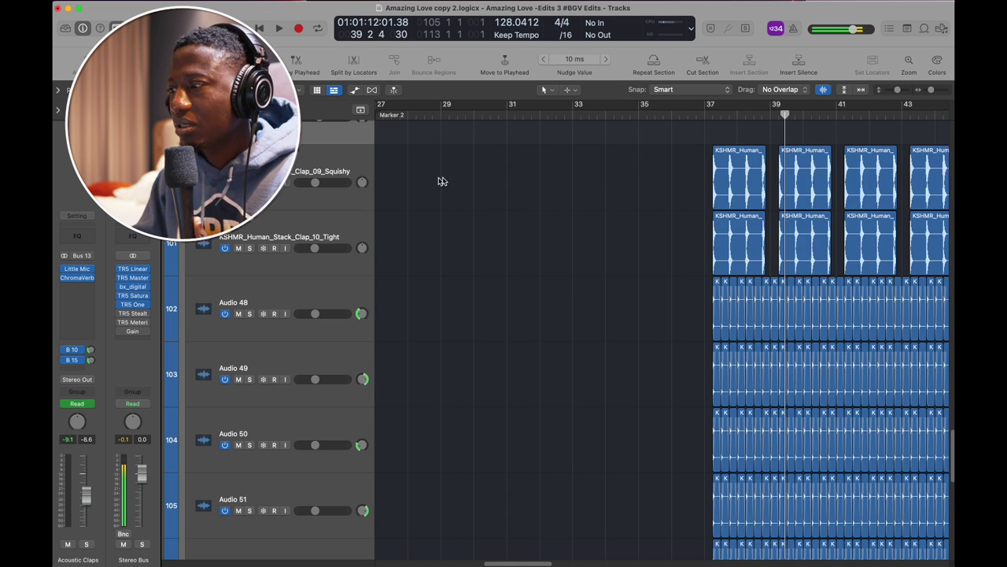
{"action": "scroll", "coordinate": [631, 172], "scroll_direction": "right", "scroll_amount": 10}
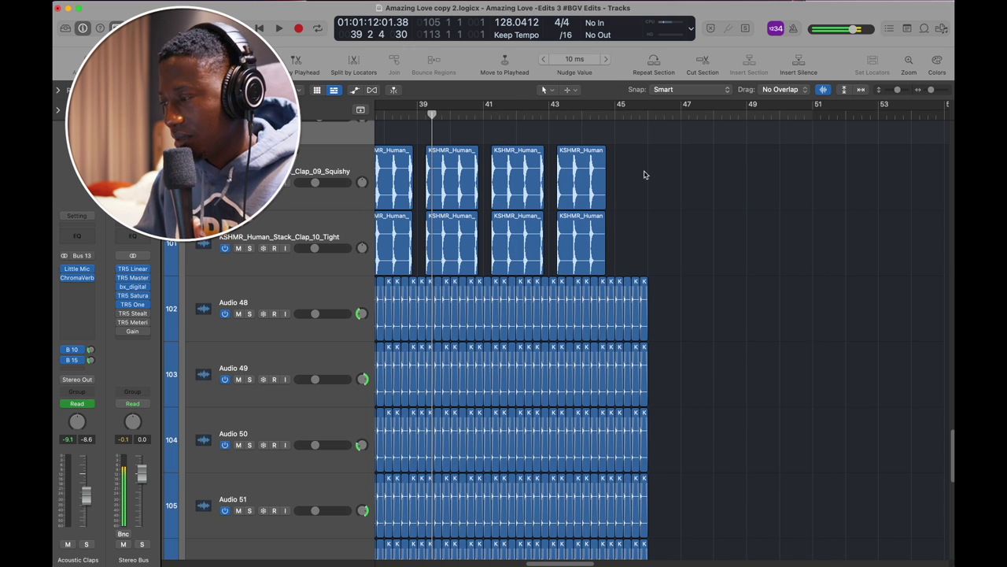
{"action": "scroll", "coordinate": [667, 262], "scroll_direction": "down", "scroll_amount": 5}
{"action": "scroll", "coordinate": [668, 263], "scroll_direction": "up", "scroll_amount": 6}
{"action": "key", "text": "super+Left"}
{"action": "key", "text": "super+Left"}
{"action": "key", "text": "super+Left"}
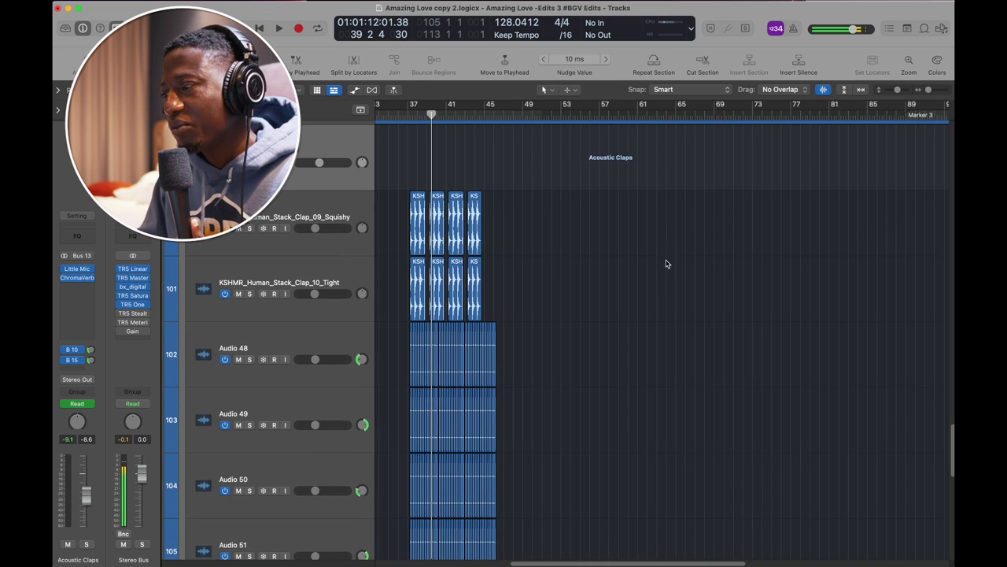
Step: Shrink the track heights to overview the session, and enlarge them slightly around the BGVS, Soprano, Alto and Tenor tracks
{"action": "left_click_drag", "start_coordinate": [898, 89], "coordinate": [852, 97]}
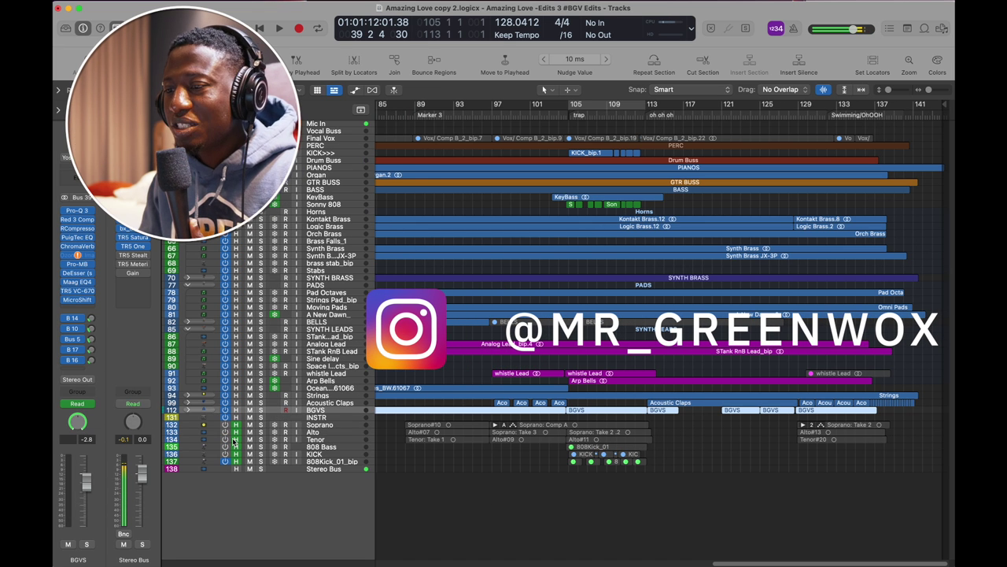
{"action": "left_click_drag", "start_coordinate": [888, 91], "coordinate": [894, 92]}
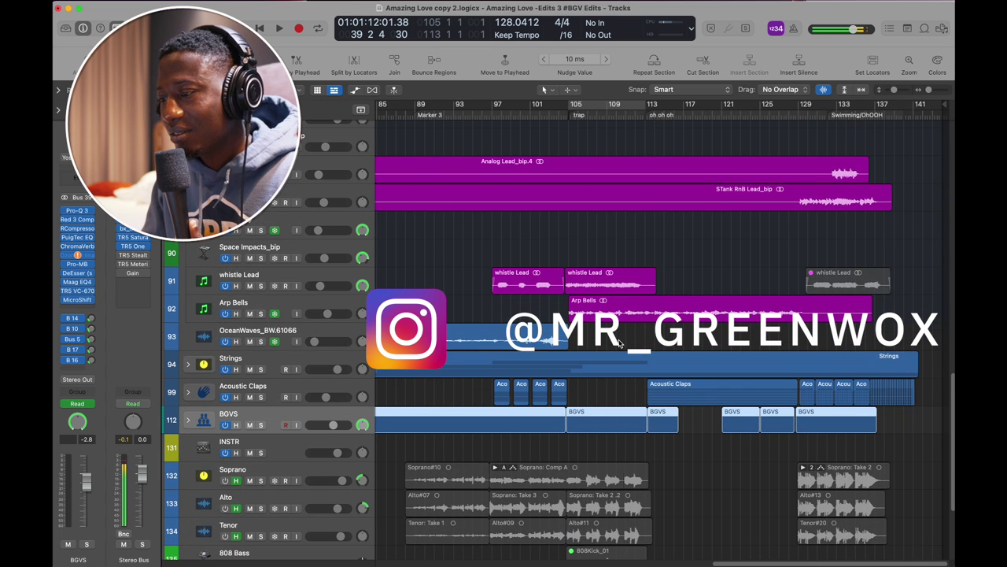
{"action": "scroll", "coordinate": [618, 343], "scroll_direction": "down", "scroll_amount": 3}
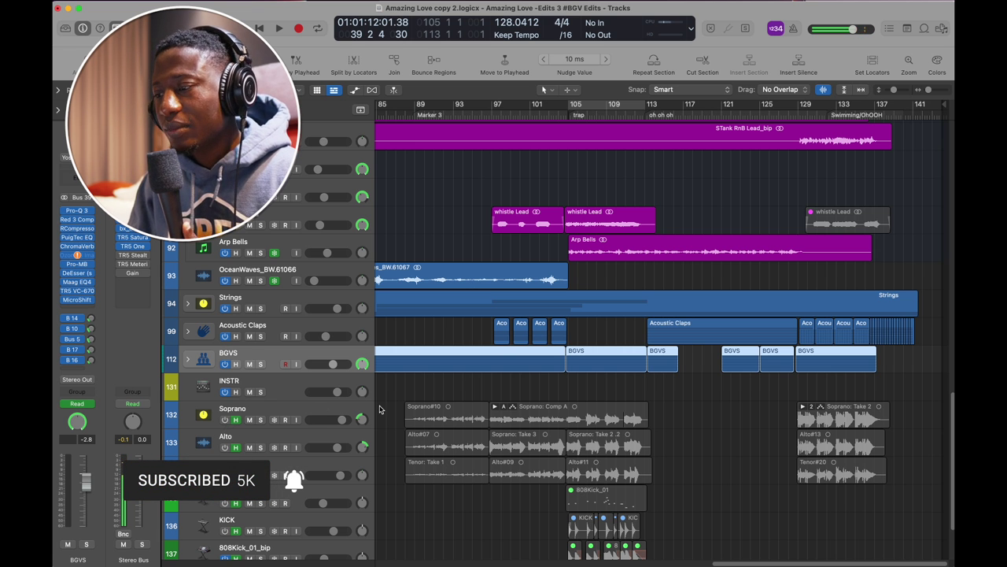
Step: Enable and solo the Soprano, Alto and Tenor tracks and play their first regions, stopping near bar 46
{"action": "scroll", "coordinate": [464, 375], "scroll_direction": "left", "scroll_amount": 5}
{"action": "key", "text": "super+Left"}
{"action": "key", "text": "super+Left"}
{"action": "left_click_drag", "start_coordinate": [225, 358], "coordinate": [226, 405]}
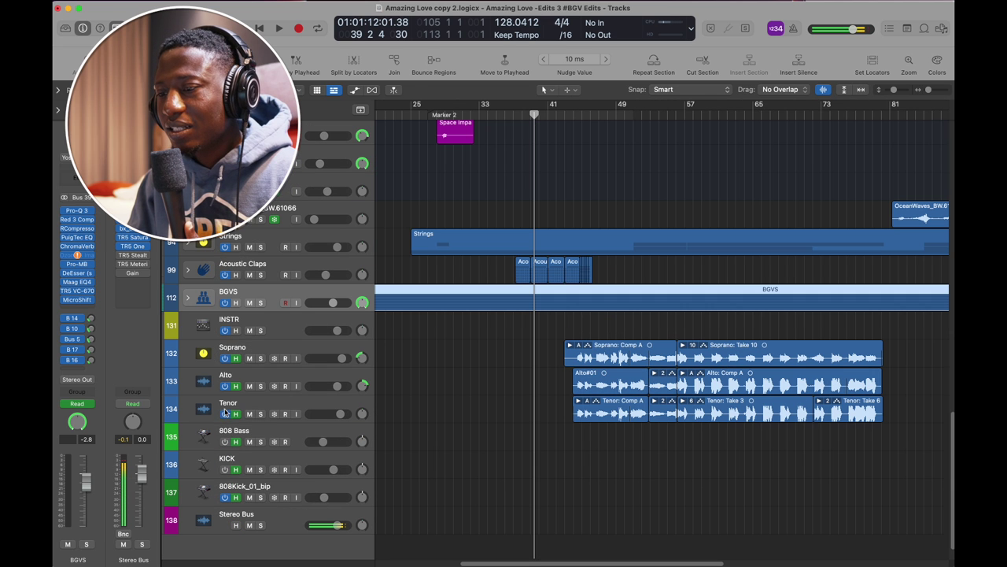
{"action": "left_click_drag", "start_coordinate": [256, 361], "coordinate": [258, 441]}
{"action": "scroll", "coordinate": [643, 202], "scroll_direction": "right", "scroll_amount": 4}
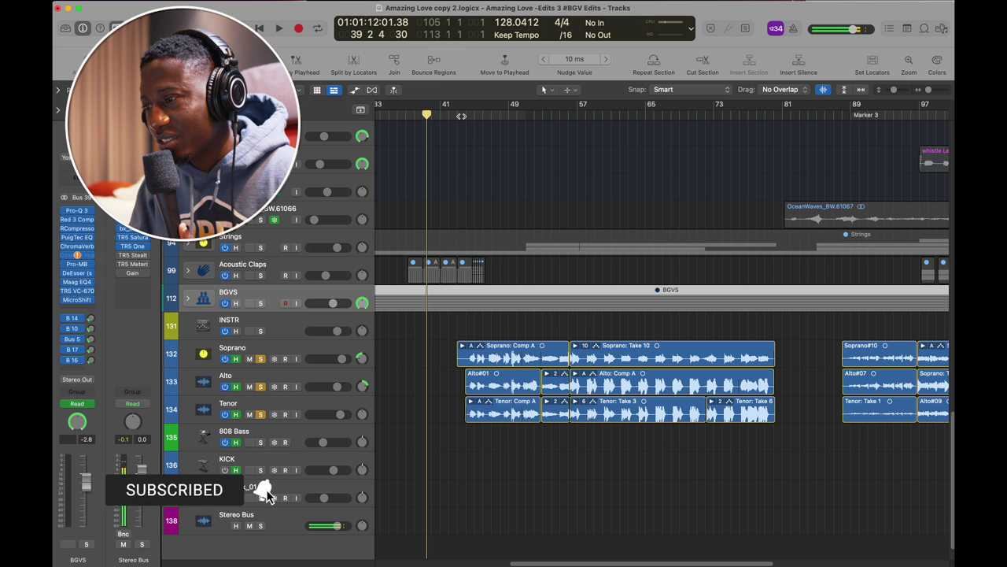
{"action": "key", "text": "space"}
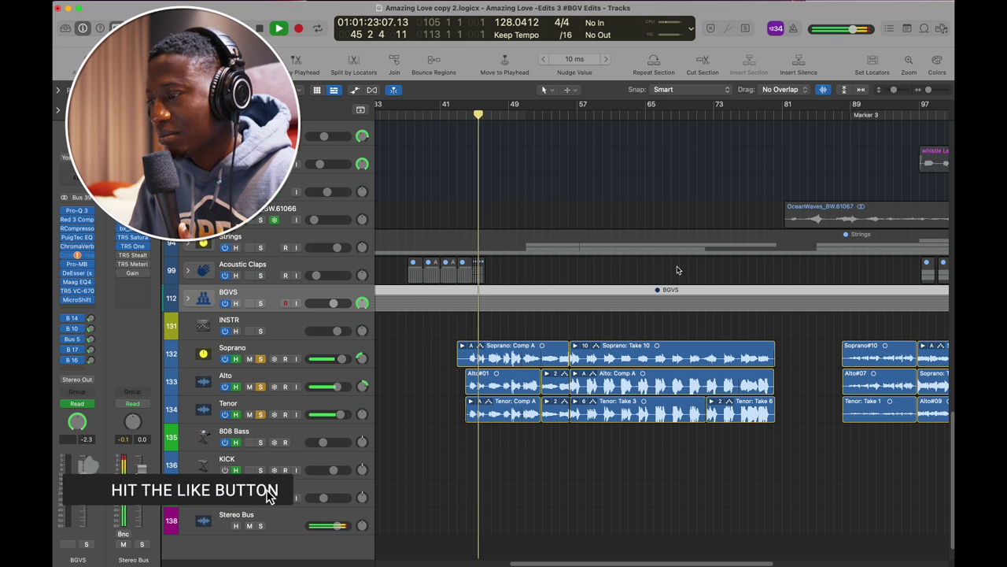
{"action": "key", "text": "space"}
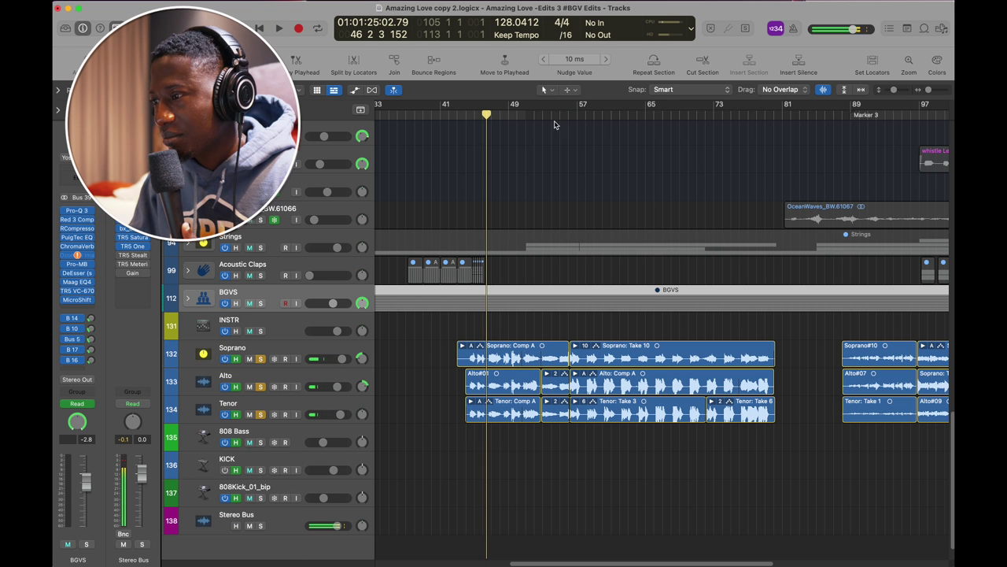
Step: Play the soloed Soprano, Alto and Tenor parts up to about bar 52, where the Alto and Tenor takes change
{"action": "double_click", "coordinate": [519, 115]}
{"action": "key", "text": "super+Right"}
{"action": "key", "text": "super+Right"}
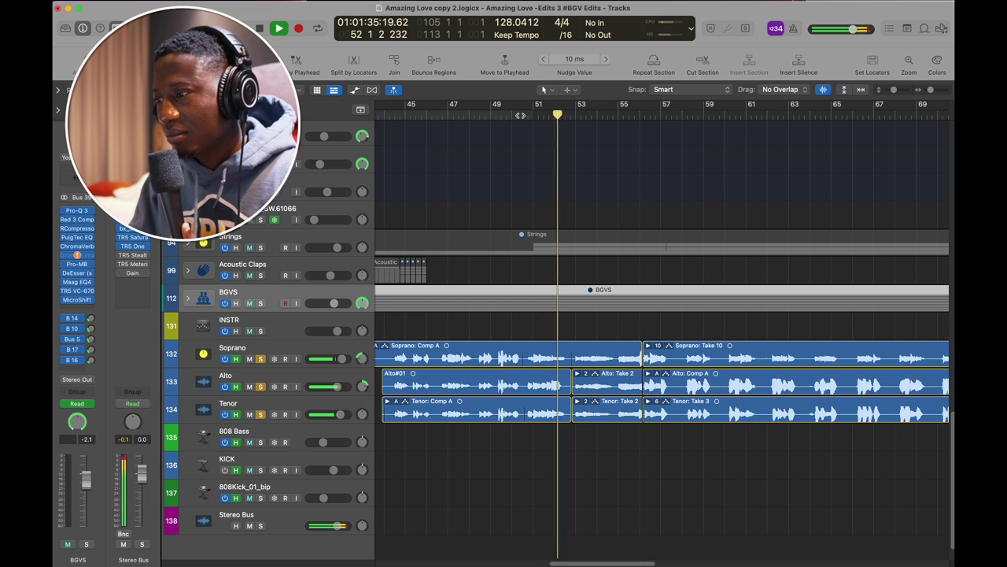
{"action": "key", "text": "space"}
Step: Set the cycle range from bar 44 to bar 52 beat 4 and play the soloed harmony parts from about bar 49
{"action": "left_click_drag", "start_coordinate": [384, 105], "coordinate": [570, 105]}
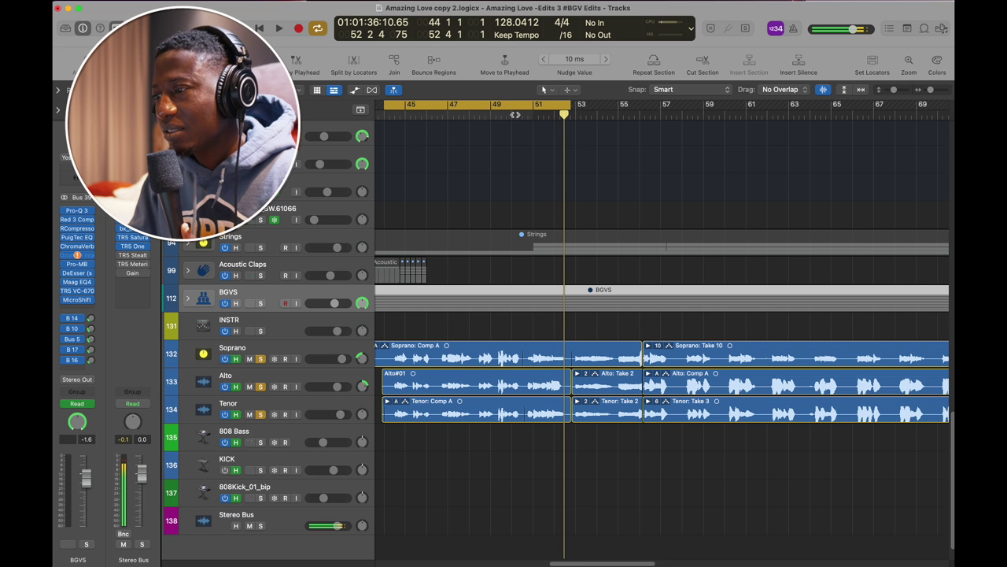
{"action": "left_click", "coordinate": [519, 115]}
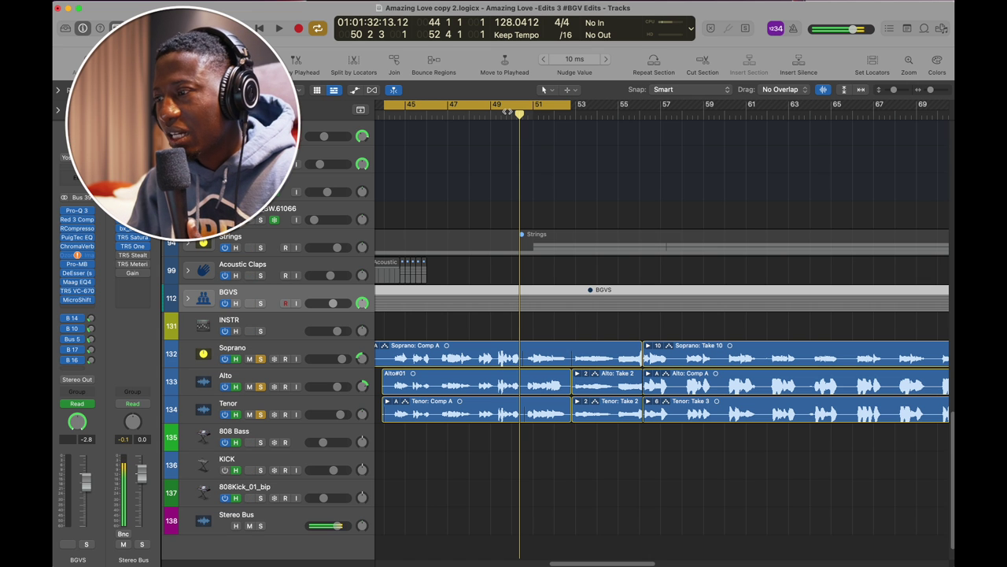
{"action": "key", "text": "space"}
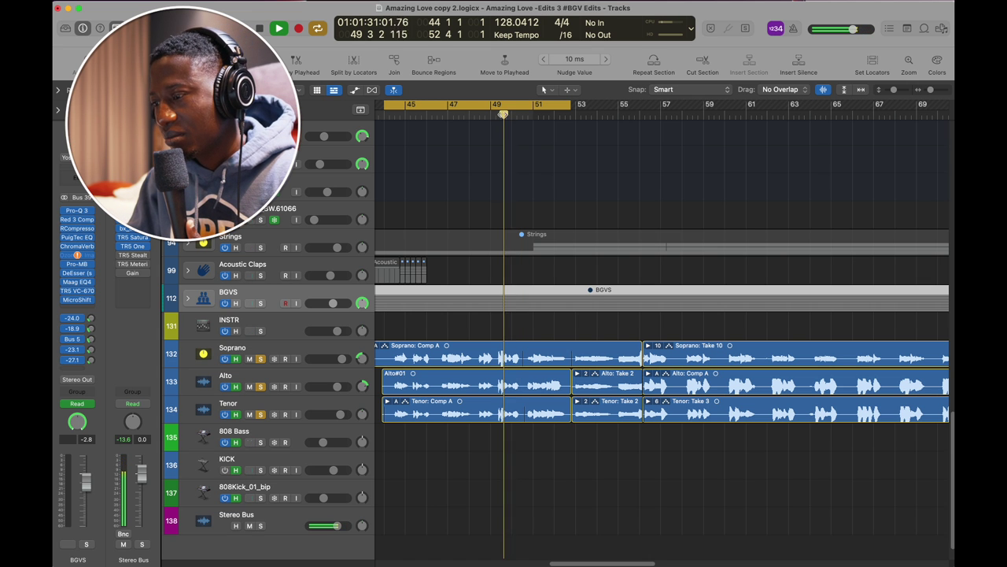
{"action": "scroll", "coordinate": [519, 115], "scroll_direction": "up", "scroll_amount": 3}
{"action": "scroll", "coordinate": [519, 115], "scroll_direction": "up", "scroll_amount": 10}
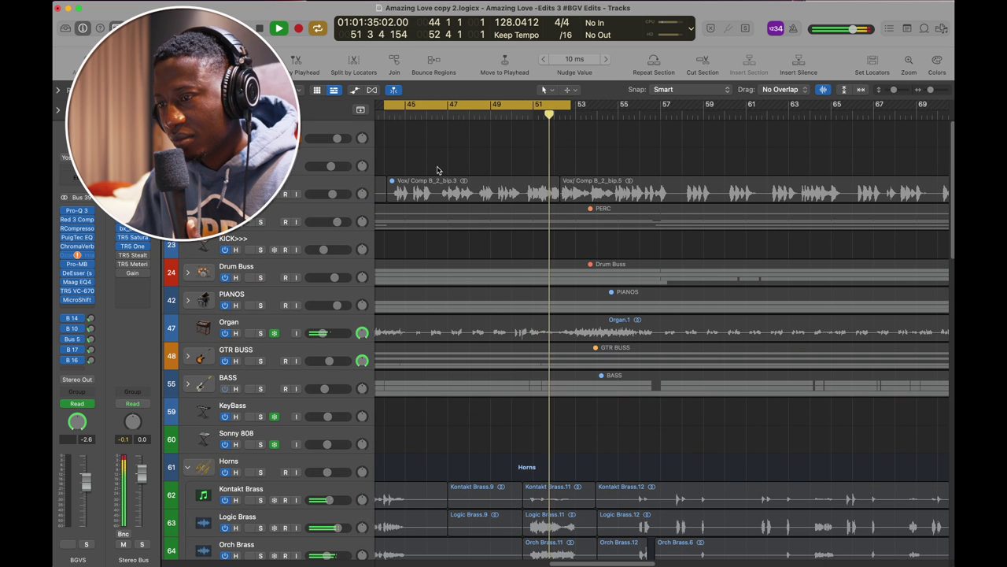
{"action": "key", "text": "space"}
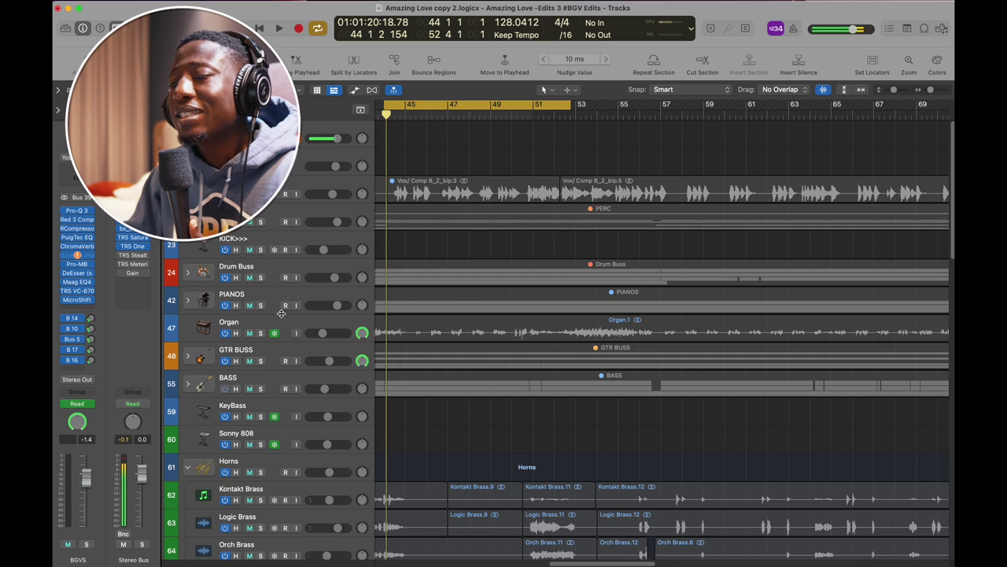
Step: Solo and expand the BGVS stack, and look through its Female, Group and Male voice tracks during playback, stopping near bar 52
{"action": "scroll", "coordinate": [281, 313], "scroll_direction": "down", "scroll_amount": 10}
{"action": "key", "text": "space"}
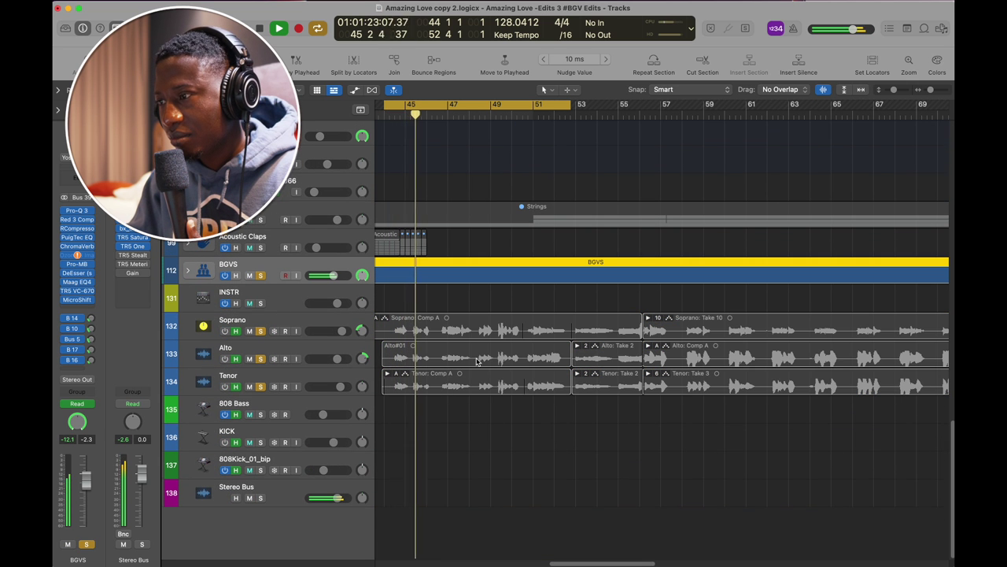
{"action": "scroll", "coordinate": [498, 325], "scroll_direction": "up", "scroll_amount": 2}
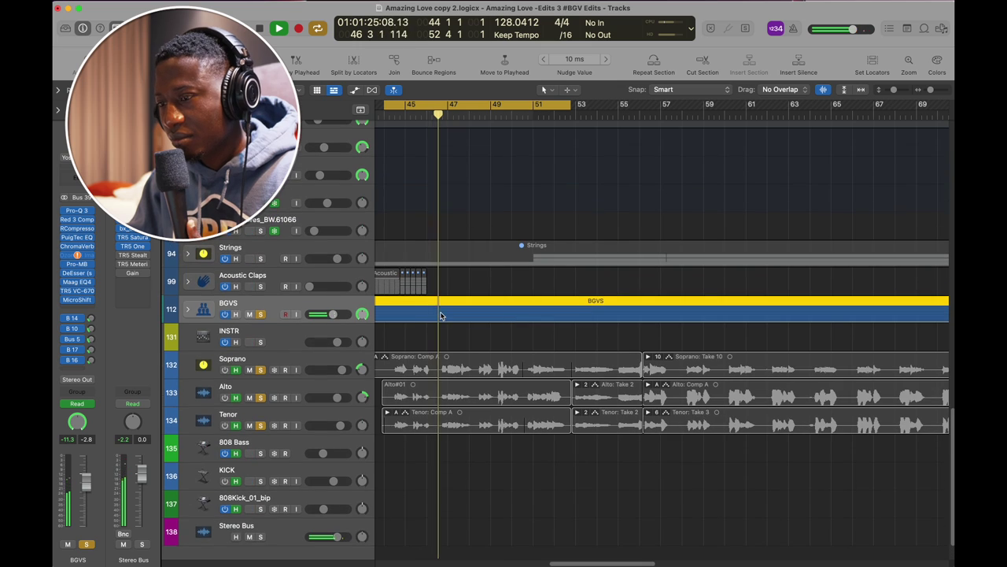
{"action": "left_click", "coordinate": [188, 309]}
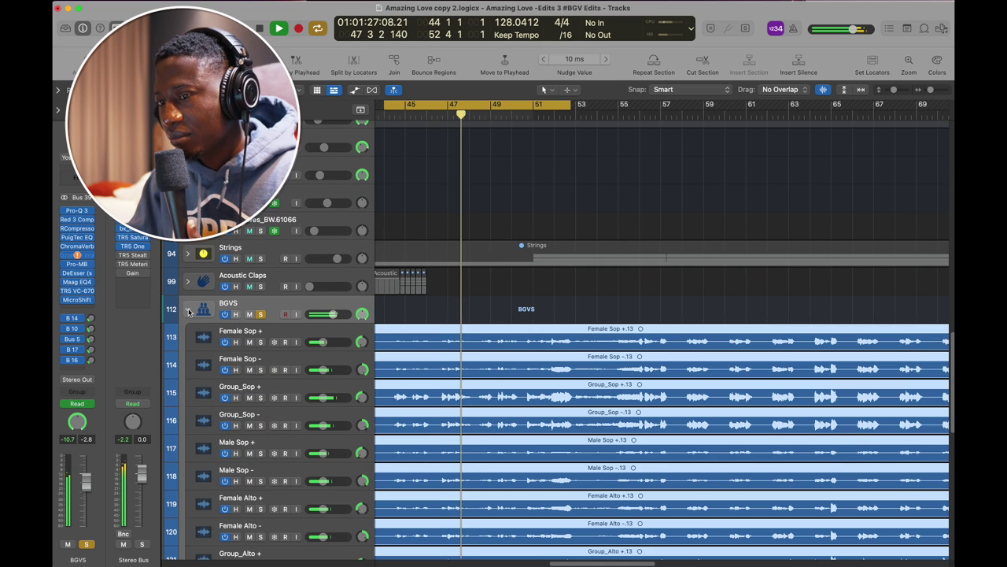
{"action": "scroll", "coordinate": [481, 353], "scroll_direction": "down", "scroll_amount": 5}
{"action": "scroll", "coordinate": [491, 368], "scroll_direction": "down", "scroll_amount": 5}
{"action": "scroll", "coordinate": [492, 368], "scroll_direction": "up", "scroll_amount": 6}
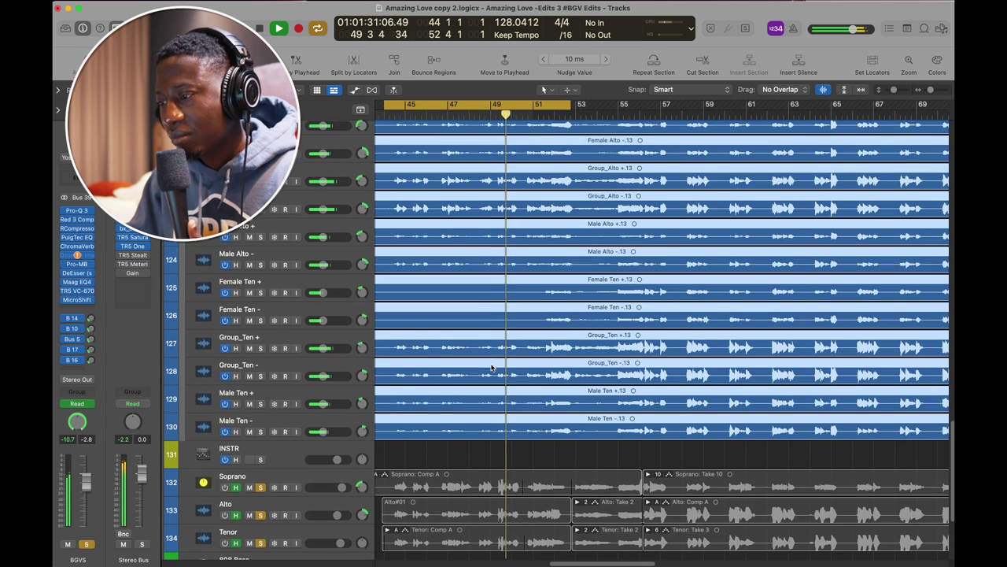
{"action": "scroll", "coordinate": [491, 367], "scroll_direction": "right", "scroll_amount": 1}
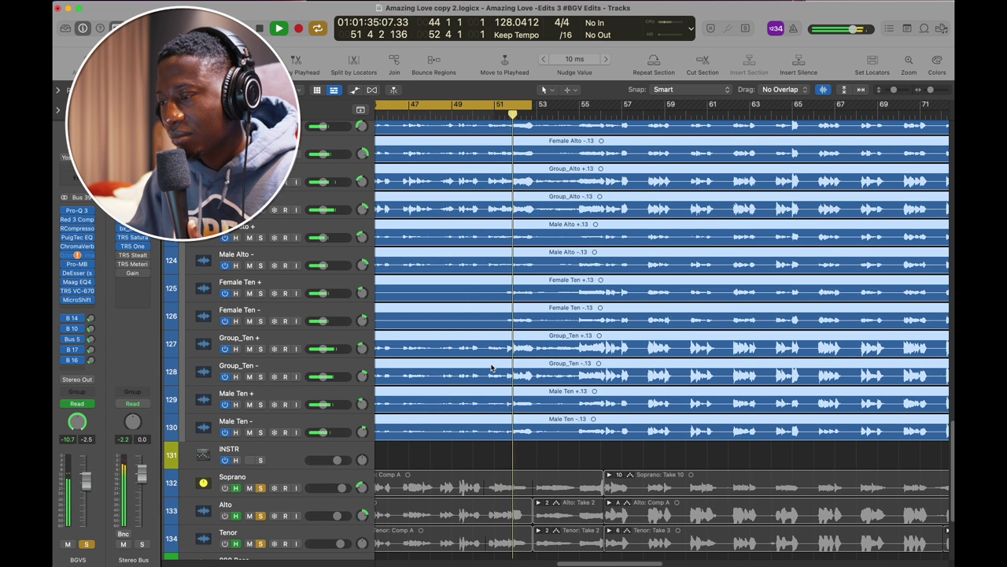
{"action": "key", "text": "space"}
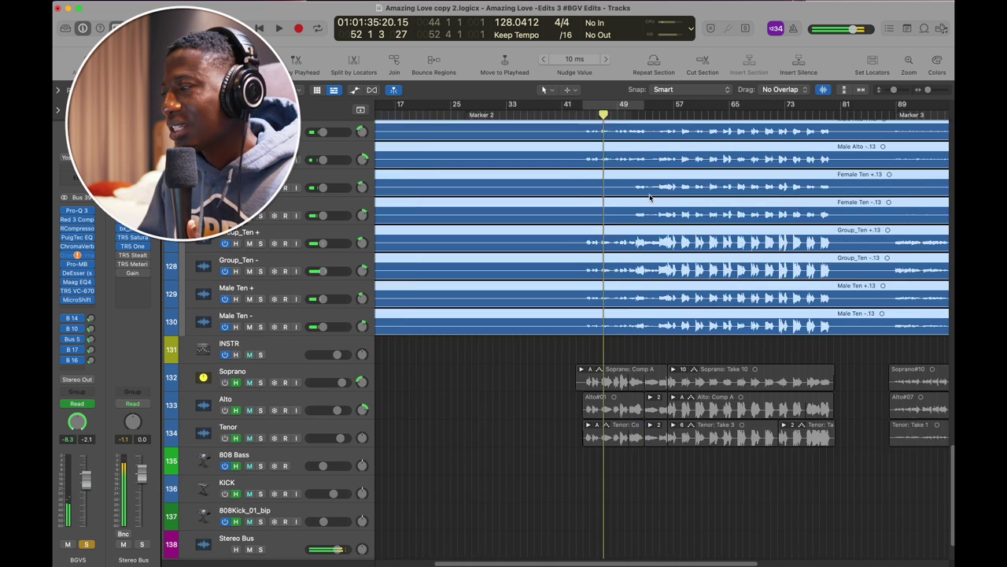
Step: Play the soloed BGVS from the trap marker at bar 105 and stop near bar 112
{"action": "scroll", "coordinate": [650, 198], "scroll_direction": "right", "scroll_amount": 5}
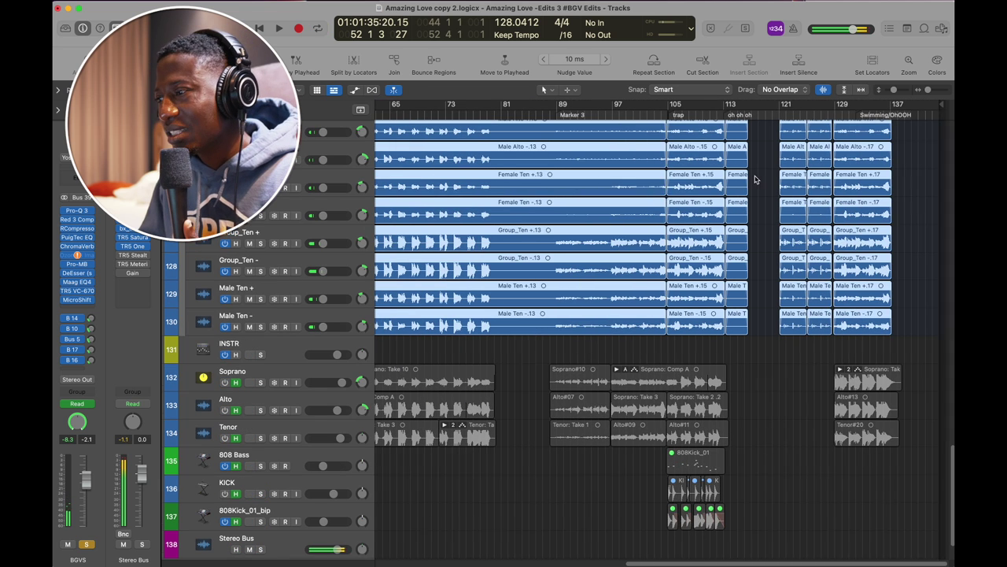
{"action": "left_click", "coordinate": [663, 114]}
{"action": "key", "text": "space"}
{"action": "key", "text": "z"}
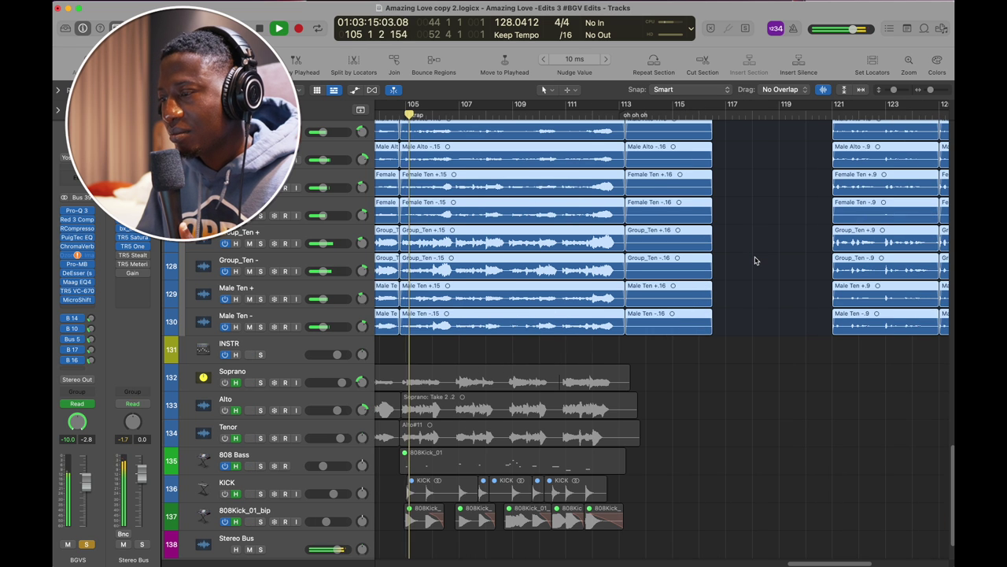
{"action": "scroll", "coordinate": [755, 259], "scroll_direction": "left", "scroll_amount": 1}
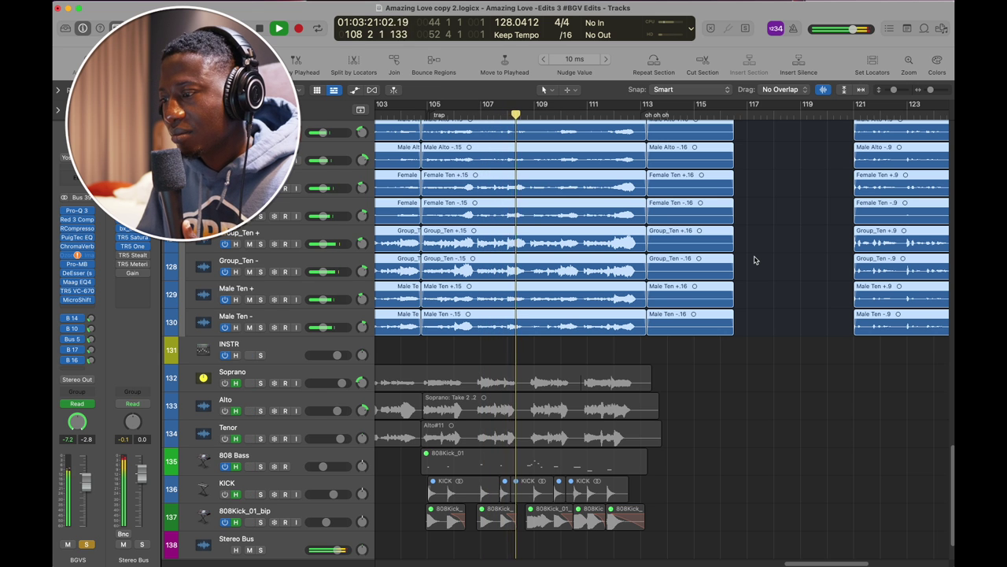
{"action": "scroll", "coordinate": [754, 260], "scroll_direction": "up", "scroll_amount": 1}
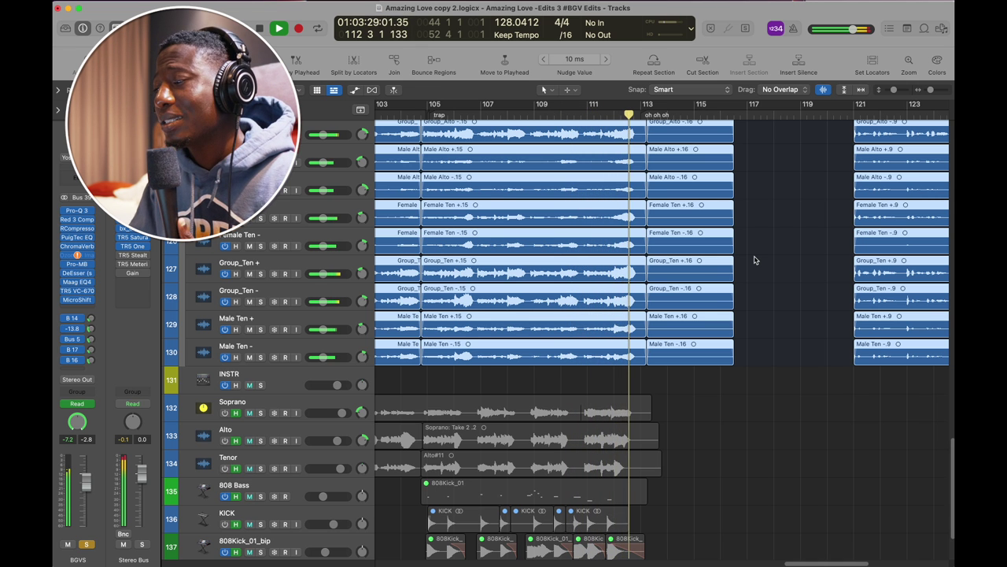
{"action": "key", "text": "space"}
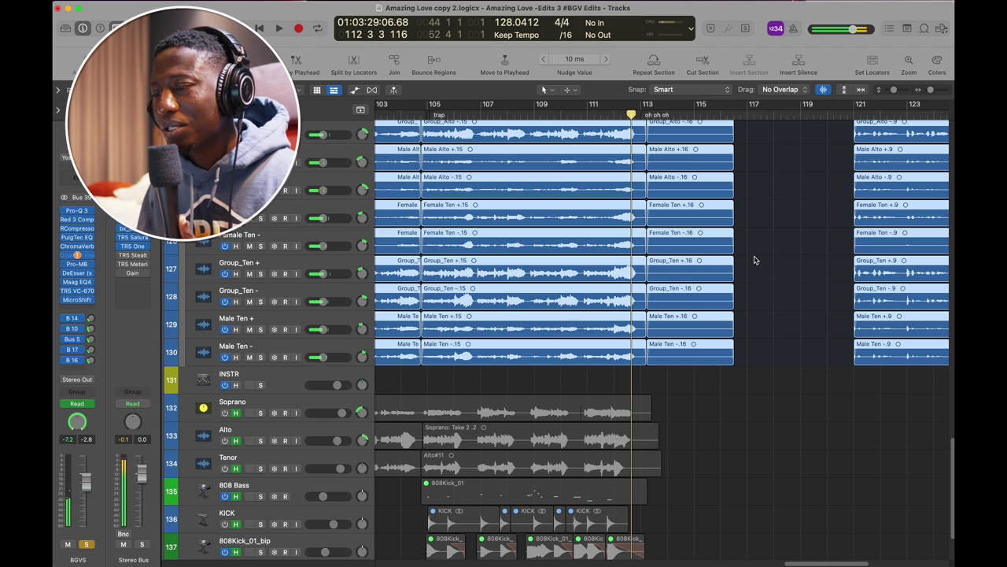
Step: Replay the soloed BGVS from about bar 108 and stop near bar 110
{"action": "left_click", "coordinate": [513, 114]}
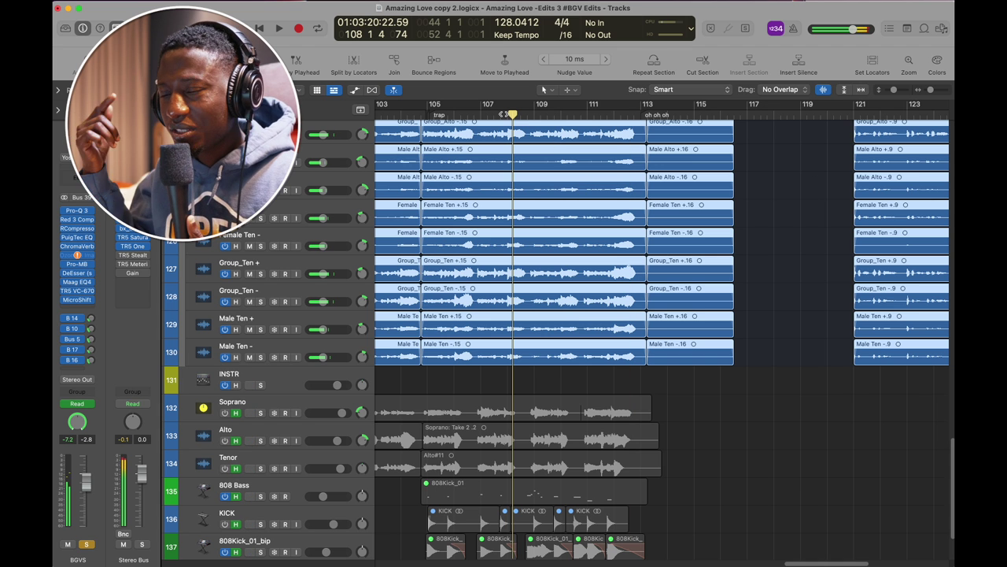
{"action": "key", "text": "space"}
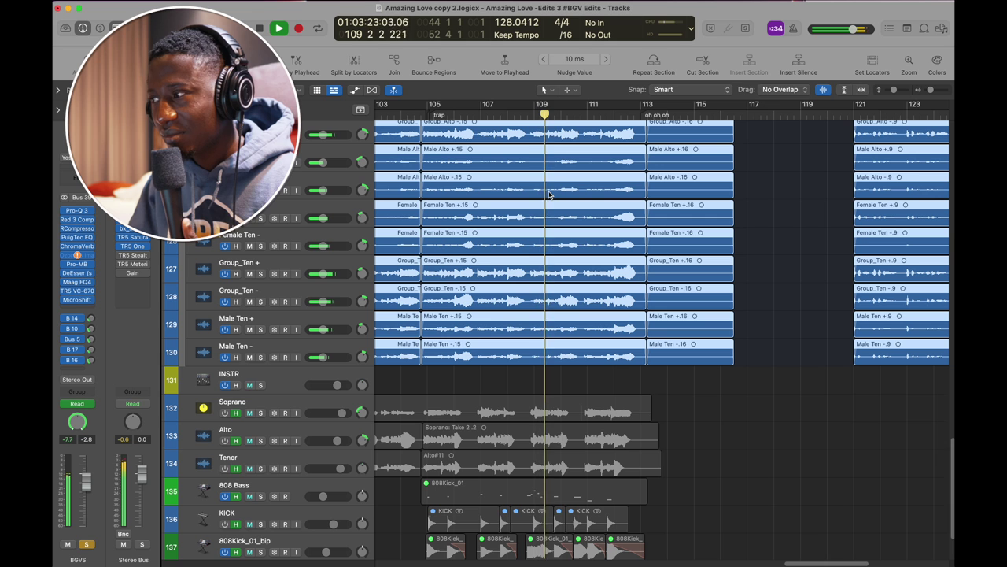
{"action": "key", "text": "space"}
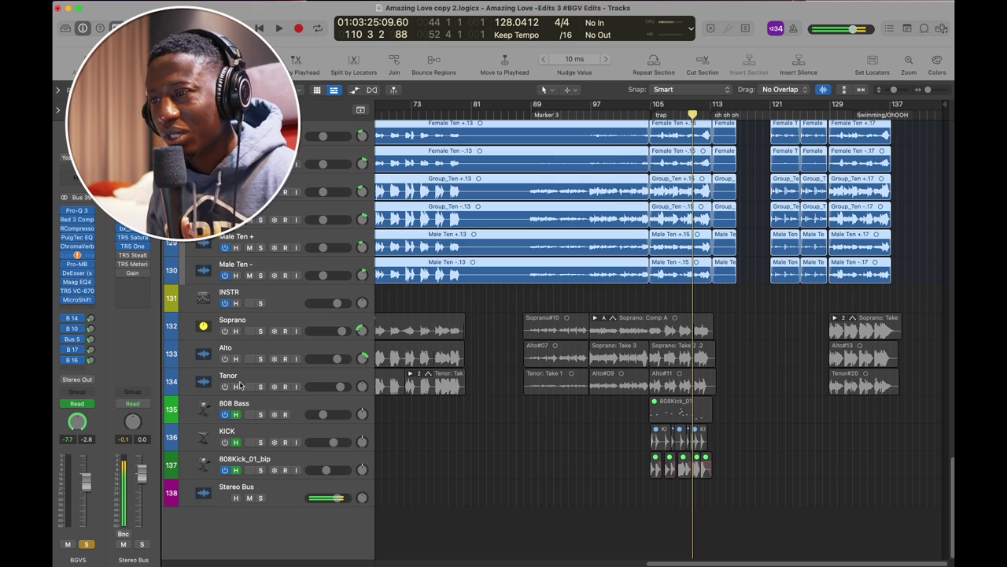
Step: Turn off the solo on the BGVS stack and collapse it
{"action": "scroll", "coordinate": [240, 384], "scroll_direction": "up", "scroll_amount": 10}
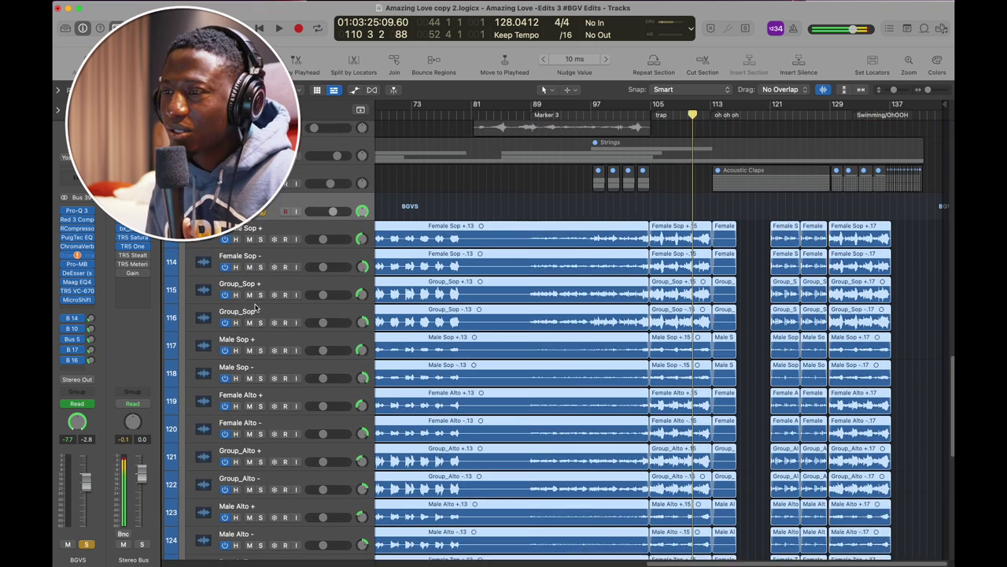
{"action": "left_click", "coordinate": [260, 235]}
{"action": "left_click", "coordinate": [187, 233]}
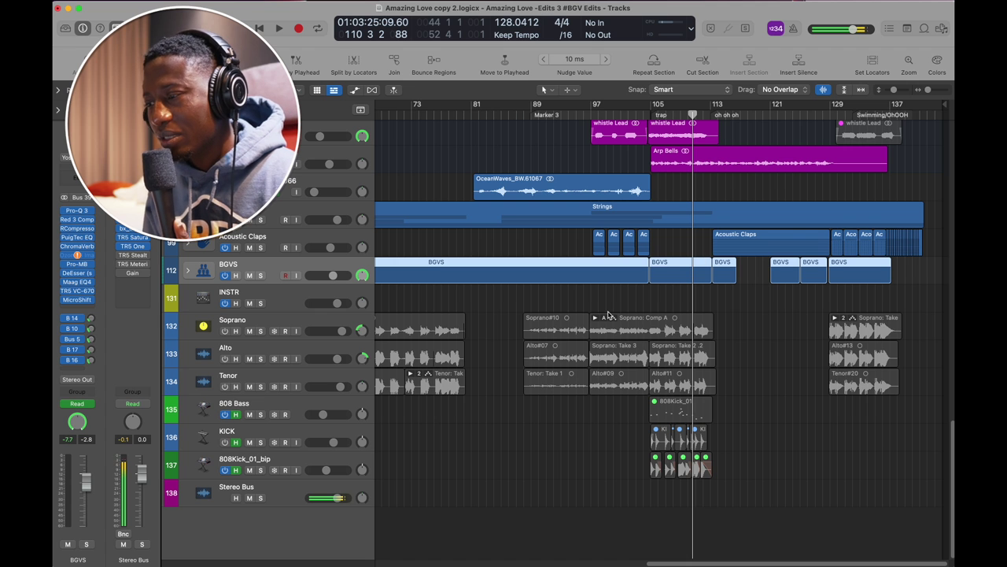
Step: Show the automation lanes on all tracks across the whole arrangement
{"action": "scroll", "coordinate": [383, 225], "scroll_direction": "up", "scroll_amount": 15}
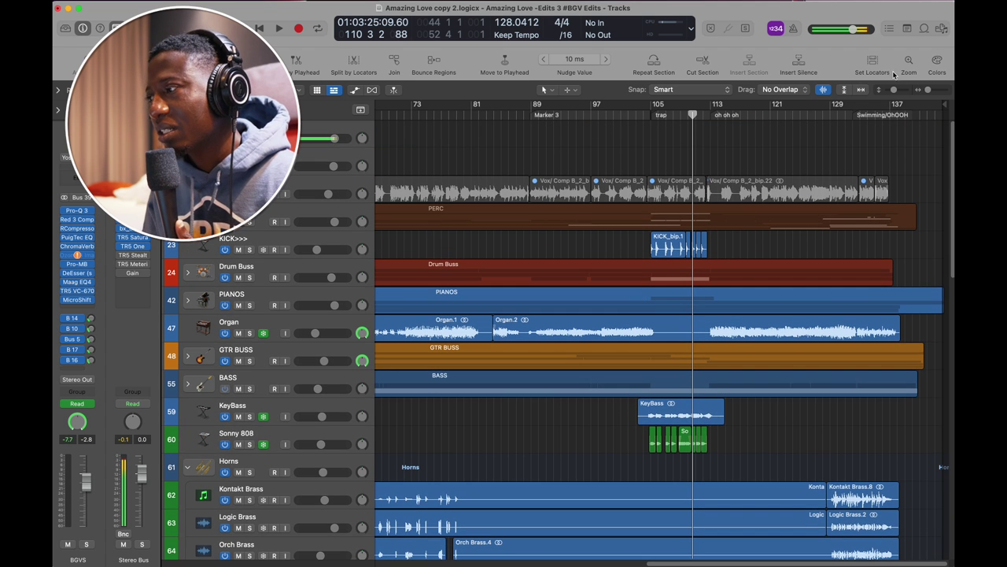
{"action": "left_click_drag", "start_coordinate": [896, 94], "coordinate": [887, 94]}
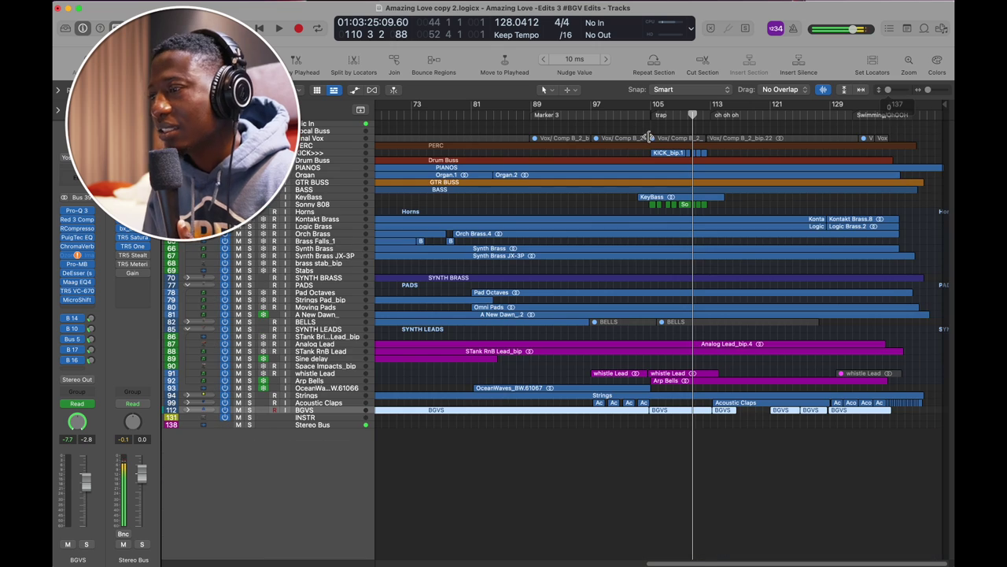
{"action": "left_click", "coordinate": [356, 91]}
{"action": "key", "text": "super+Left"}
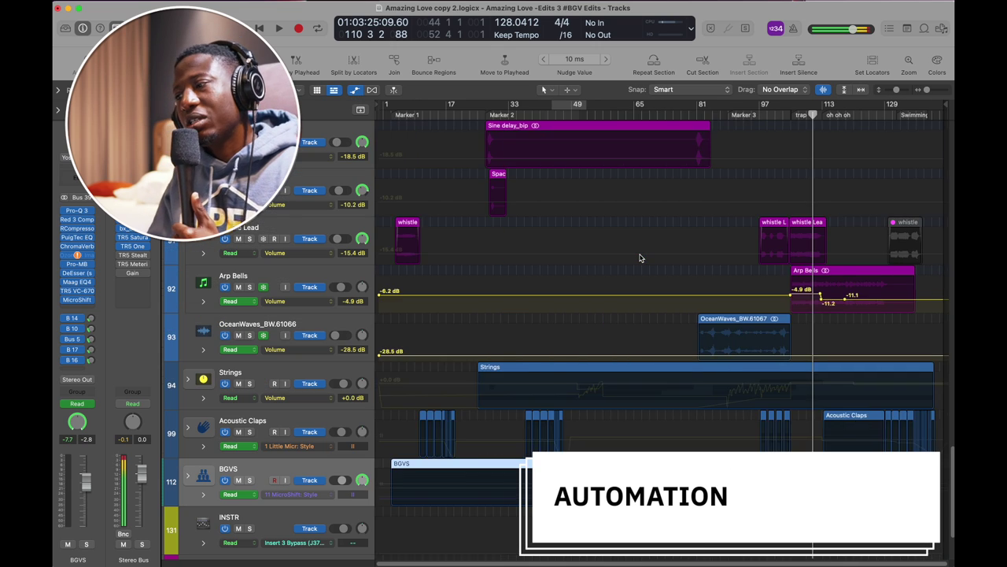
Step: Look through the tracks' volume automation, and expand the GTR BUSS stack to examine its guitar automation curves
{"action": "scroll", "coordinate": [641, 256], "scroll_direction": "up", "scroll_amount": 20}
{"action": "scroll", "coordinate": [639, 257], "scroll_direction": "down", "scroll_amount": 12}
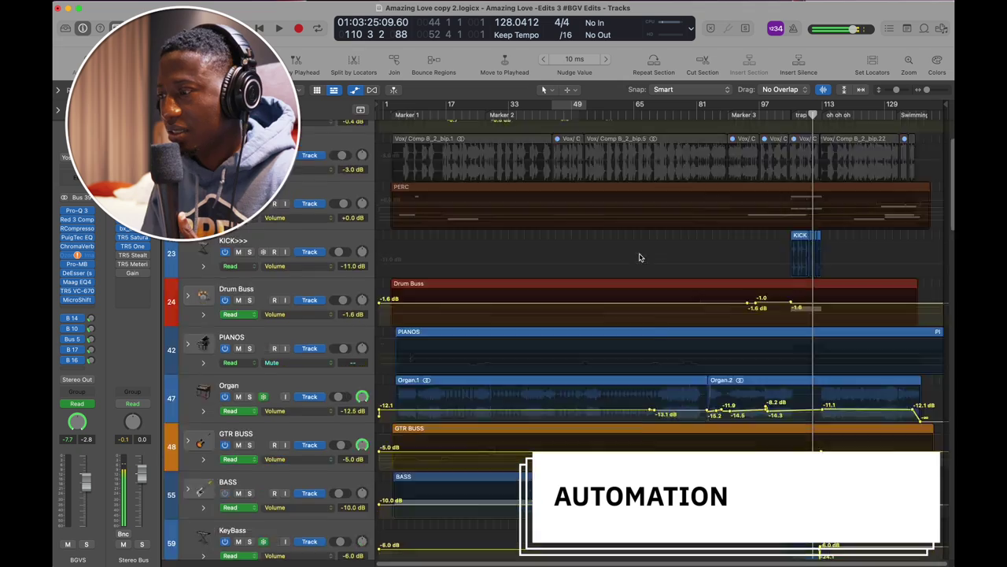
{"action": "scroll", "coordinate": [639, 256], "scroll_direction": "up", "scroll_amount": 4}
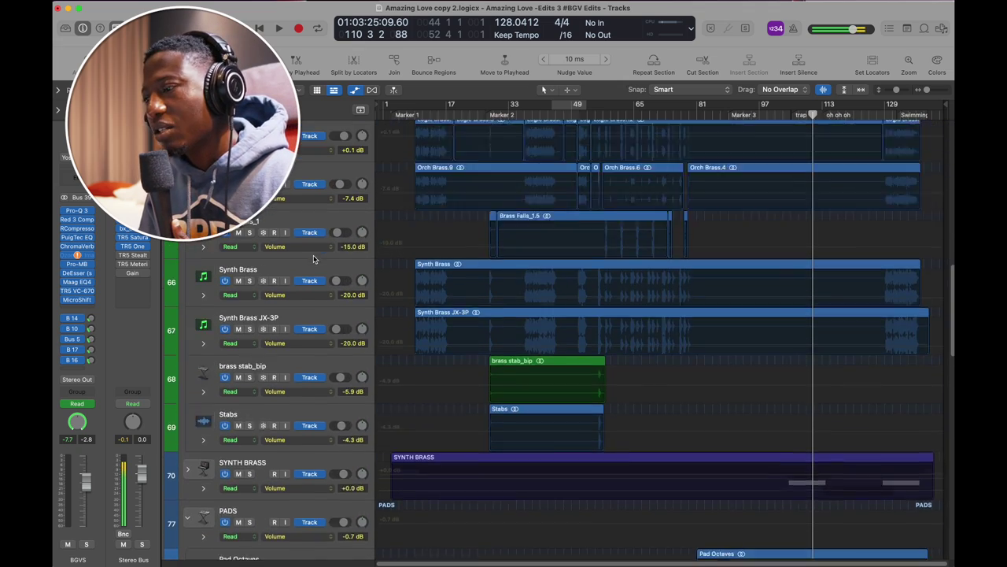
{"action": "scroll", "coordinate": [313, 258], "scroll_direction": "up", "scroll_amount": 6}
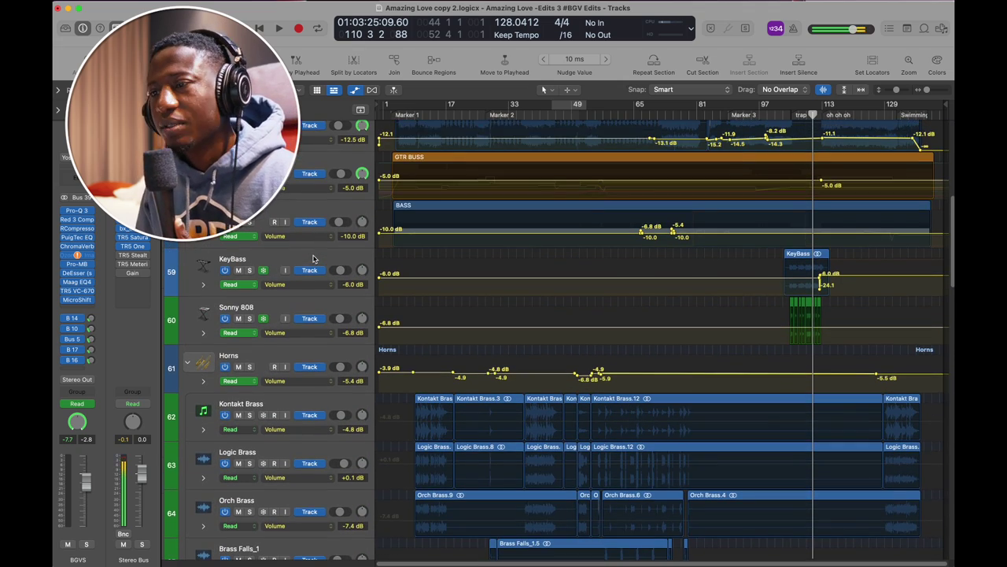
{"action": "left_click", "coordinate": [187, 168]}
{"action": "scroll", "coordinate": [472, 220], "scroll_direction": "down", "scroll_amount": 3}
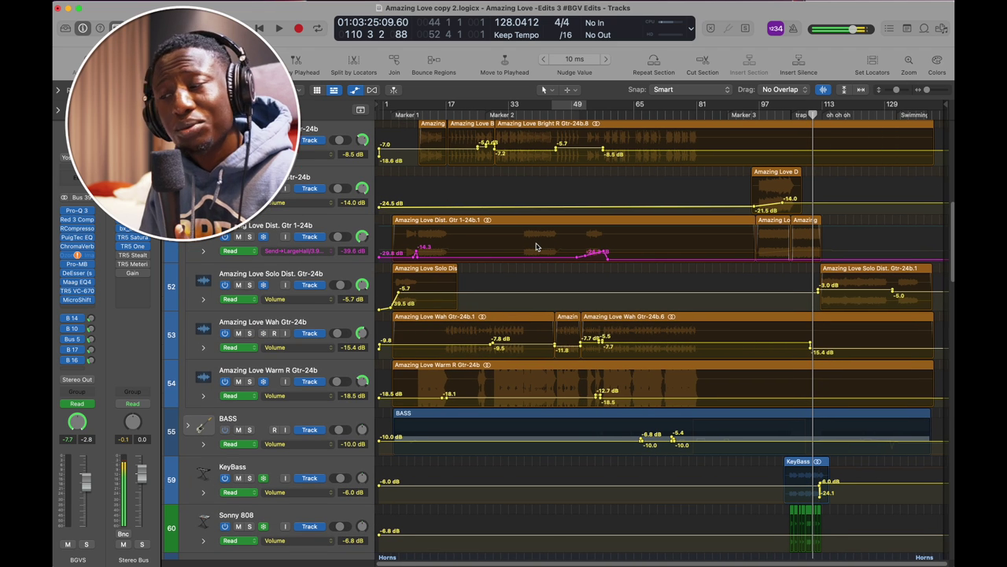
Step: Expand the PIANOS stack, examine the piano, organ and guitar automation, and collapse GTR BUSS again
{"action": "scroll", "coordinate": [536, 247], "scroll_direction": "up", "scroll_amount": 10}
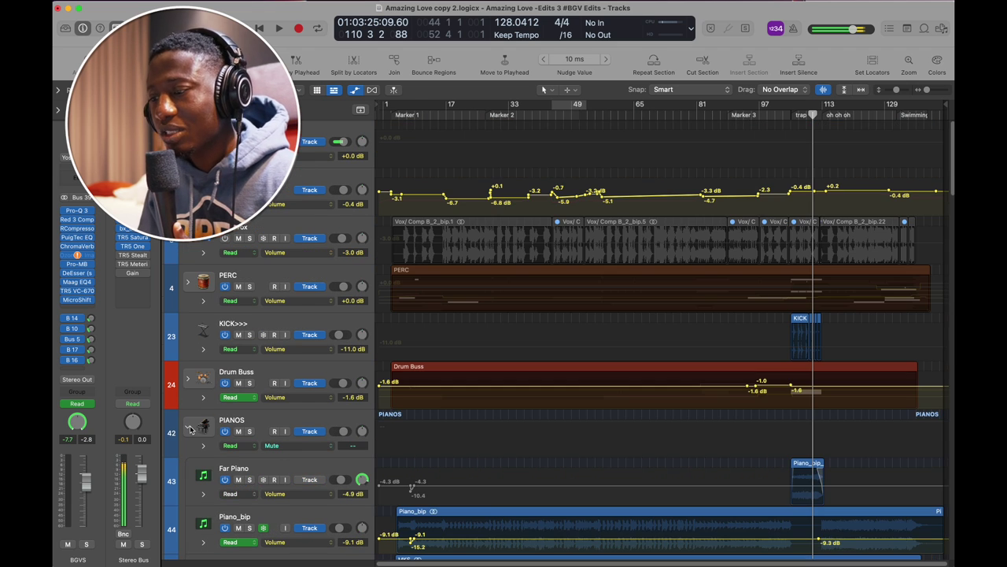
{"action": "scroll", "coordinate": [445, 425], "scroll_direction": "down", "scroll_amount": 5}
{"action": "scroll", "coordinate": [445, 425], "scroll_direction": "down", "scroll_amount": 8}
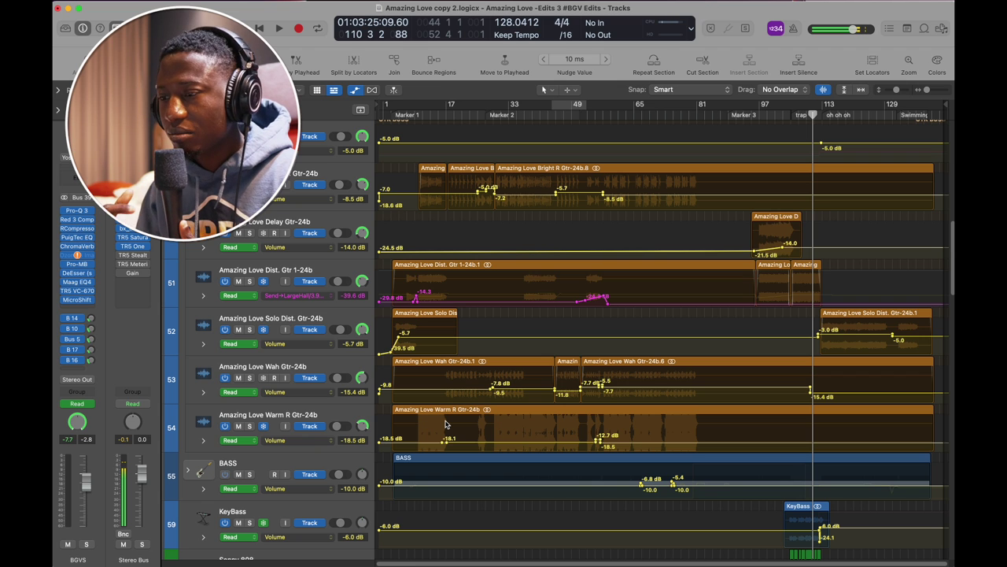
{"action": "scroll", "coordinate": [445, 425], "scroll_direction": "up", "scroll_amount": 6}
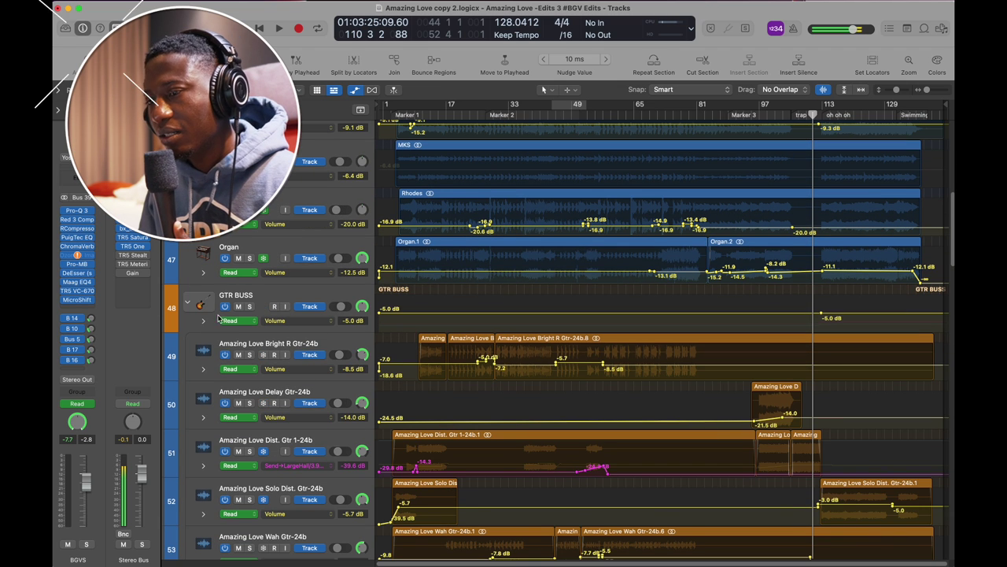
{"action": "scroll", "coordinate": [663, 349], "scroll_direction": "down", "scroll_amount": 20}
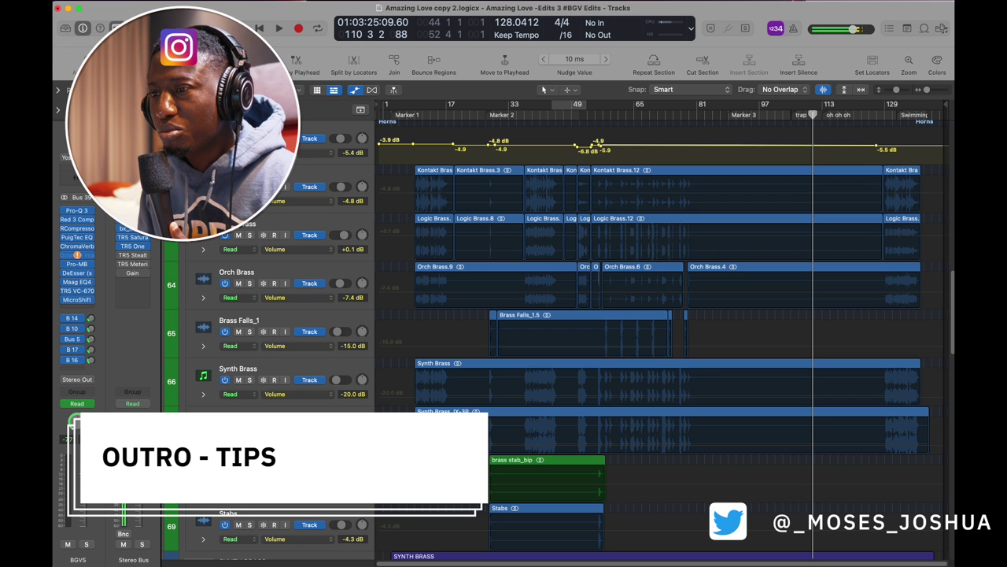
Step: Collapse the Horns and SYNTH LEADS stacks while examining the automation on the pads, bells and synth leads
{"action": "left_click", "coordinate": [192, 138]}
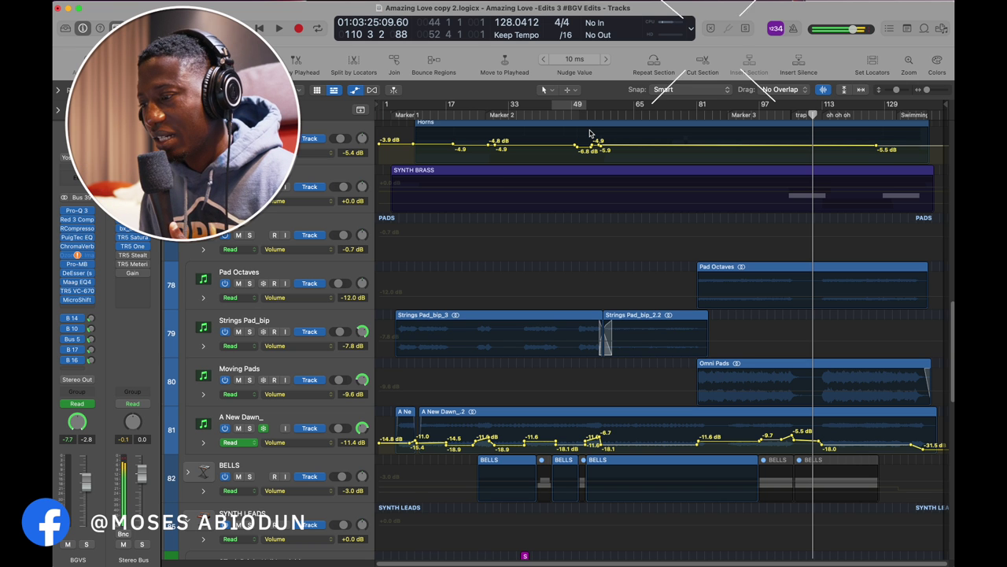
{"action": "scroll", "coordinate": [667, 323], "scroll_direction": "down", "scroll_amount": 5}
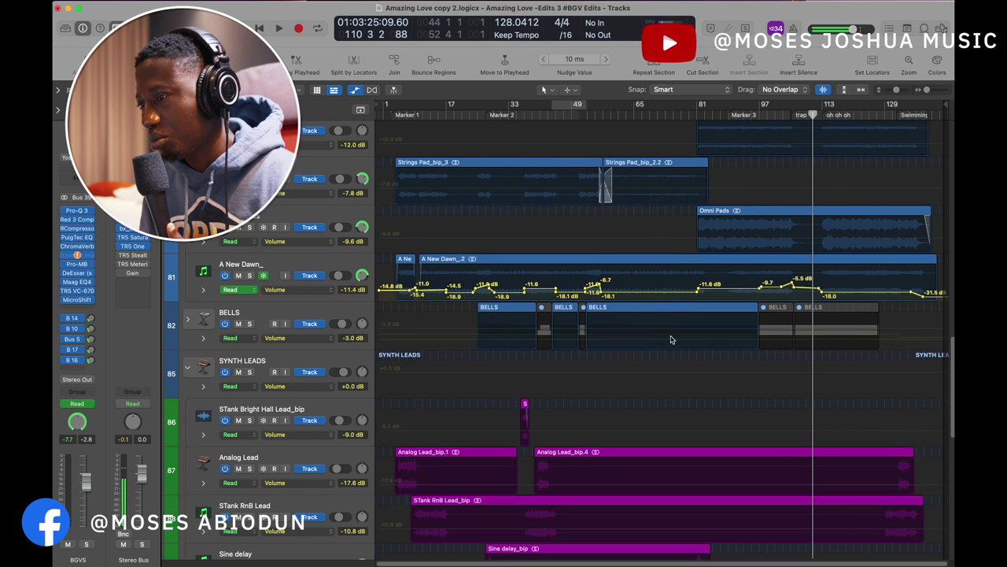
{"action": "scroll", "coordinate": [661, 350], "scroll_direction": "down", "scroll_amount": 5}
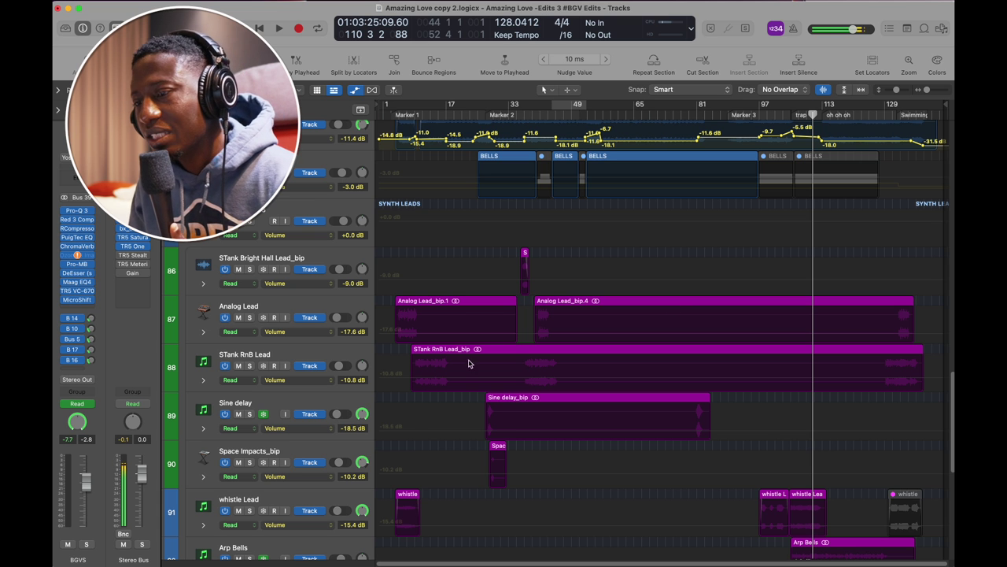
{"action": "scroll", "coordinate": [419, 265], "scroll_direction": "up", "scroll_amount": 15}
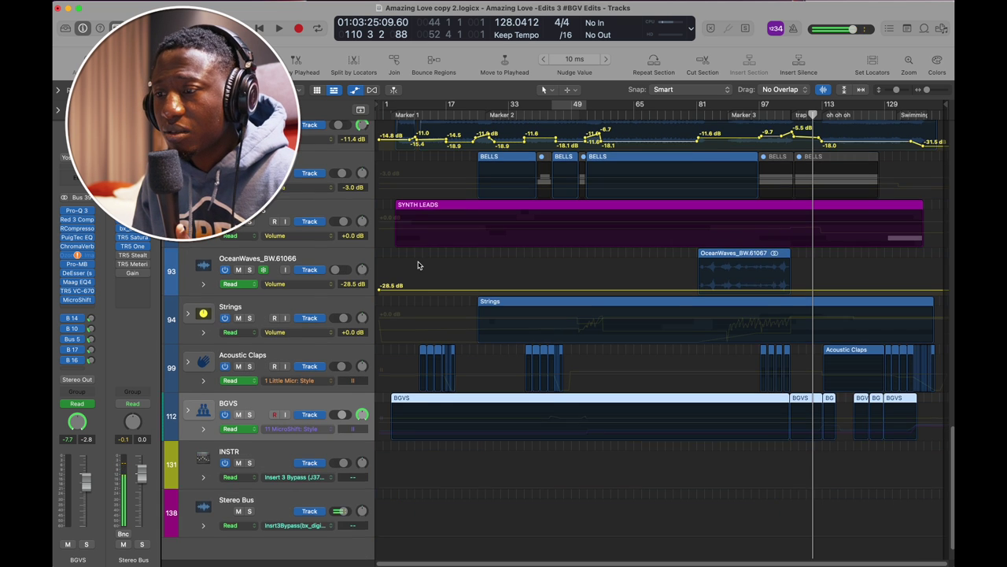
{"action": "scroll", "coordinate": [419, 265], "scroll_direction": "down", "scroll_amount": 1}
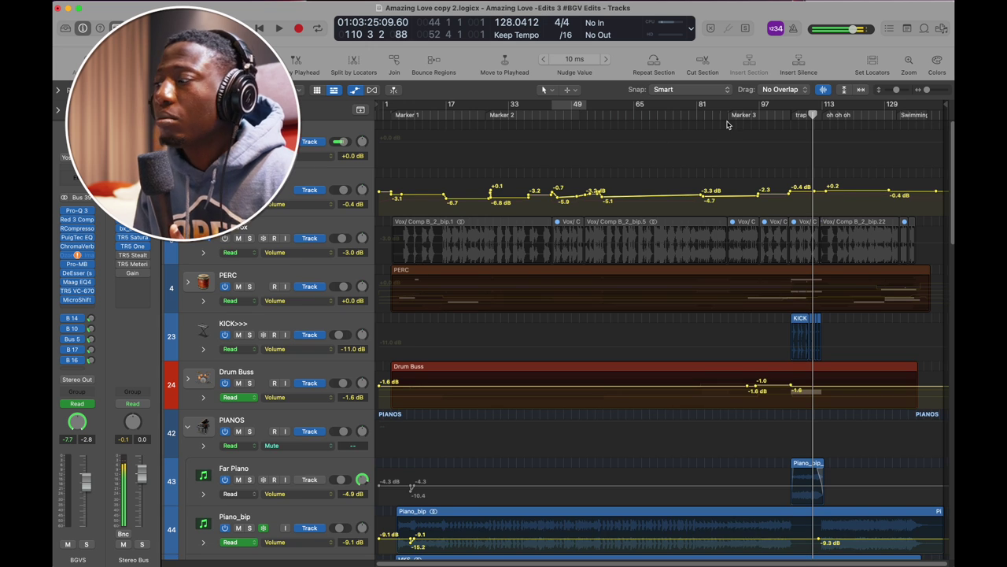
Step: Hide the automation lanes and shrink the tracks so the full session fits in view
{"action": "left_click_drag", "start_coordinate": [896, 89], "coordinate": [888, 89]}
{"action": "left_click", "coordinate": [355, 92]}
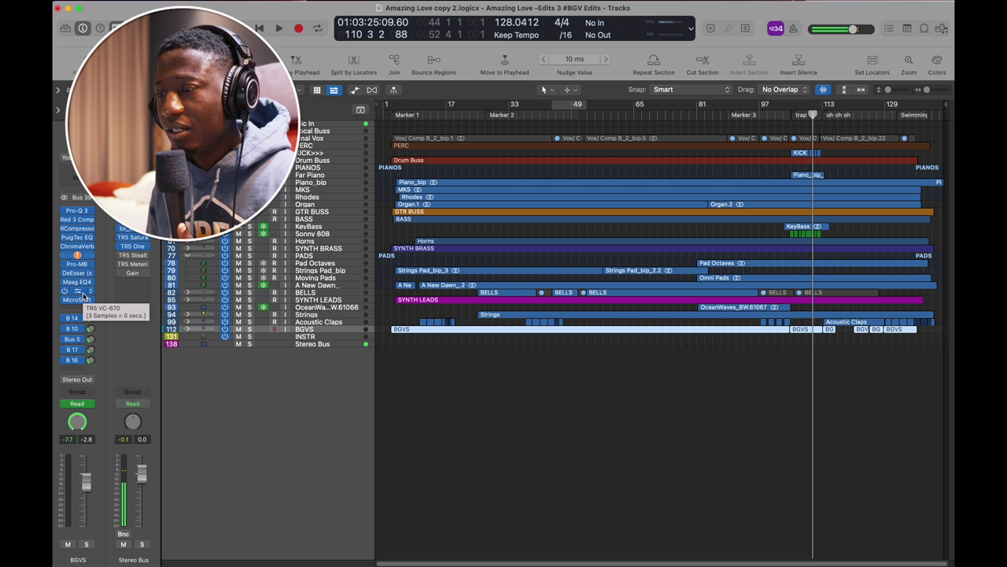
Step: Solo the BGVS stack and play it from the trap section through the end of the BGVS region in the oh oh oh section
{"action": "left_click", "coordinate": [249, 329]}
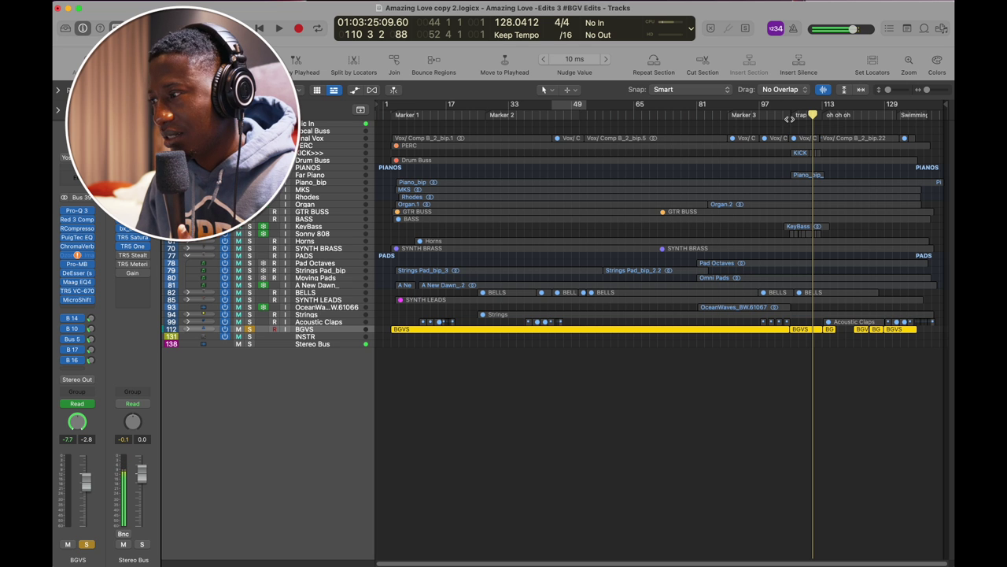
{"action": "key", "text": "super+Right"}
{"action": "scroll", "coordinate": [803, 117], "scroll_direction": "right", "scroll_amount": 6}
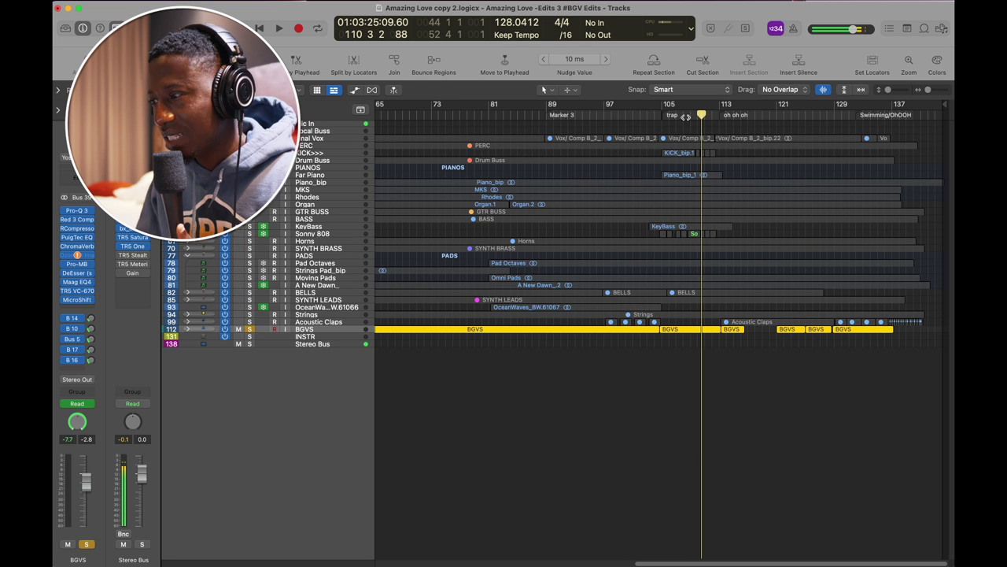
{"action": "key", "text": "space"}
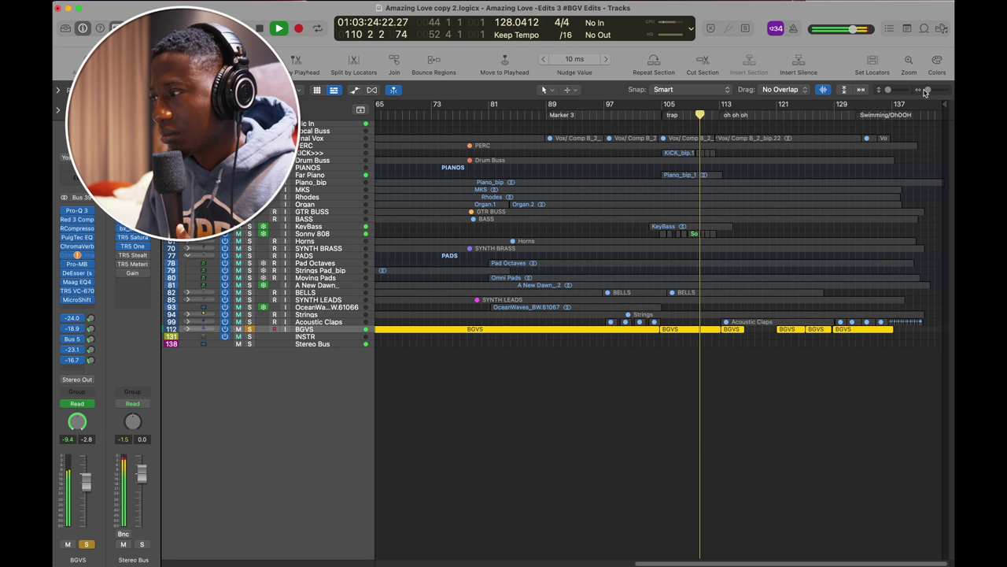
{"action": "left_click_drag", "start_coordinate": [888, 89], "coordinate": [897, 93]}
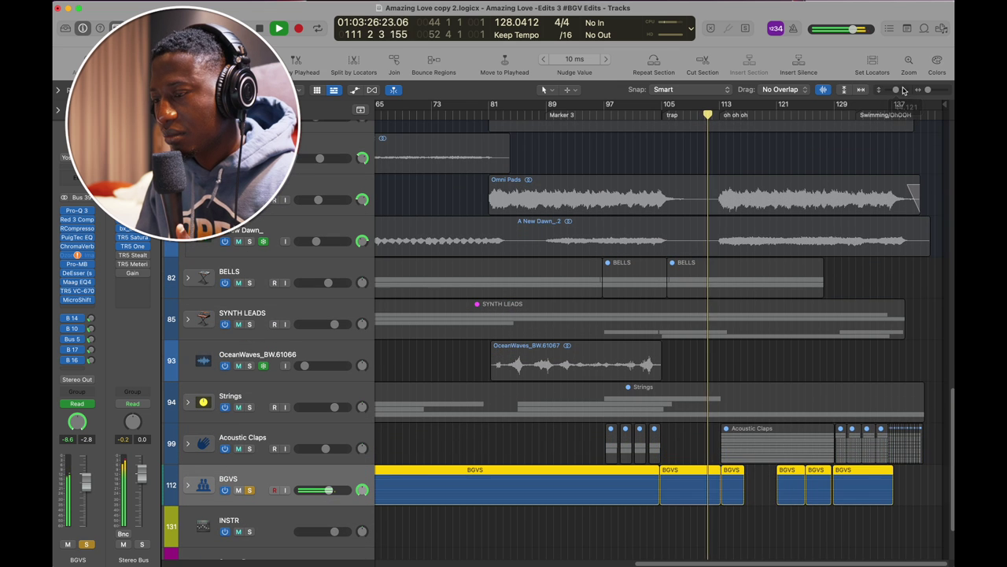
{"action": "scroll", "coordinate": [665, 347], "scroll_direction": "right", "scroll_amount": 5}
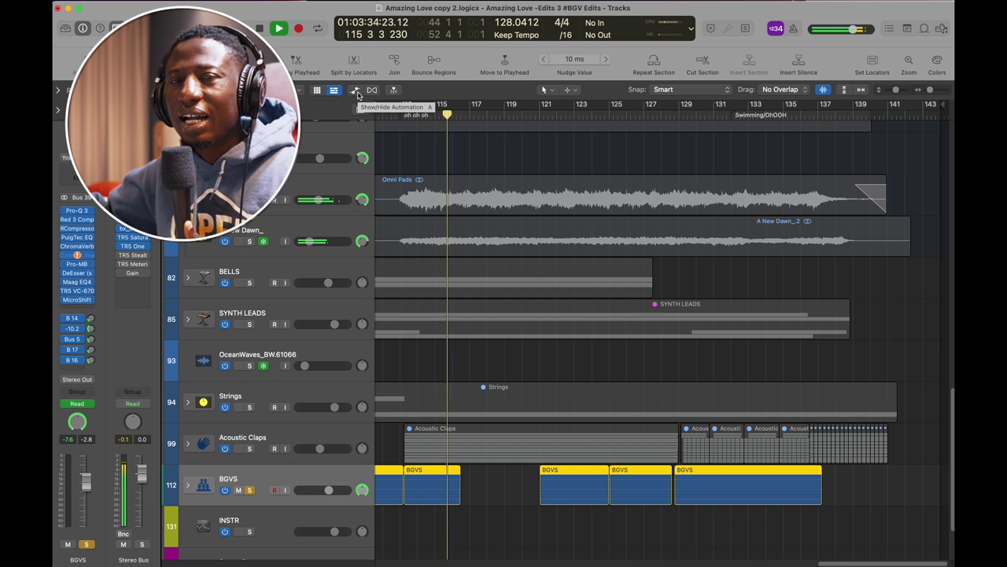
{"action": "scroll", "coordinate": [501, 112], "scroll_direction": "left", "scroll_amount": 4}
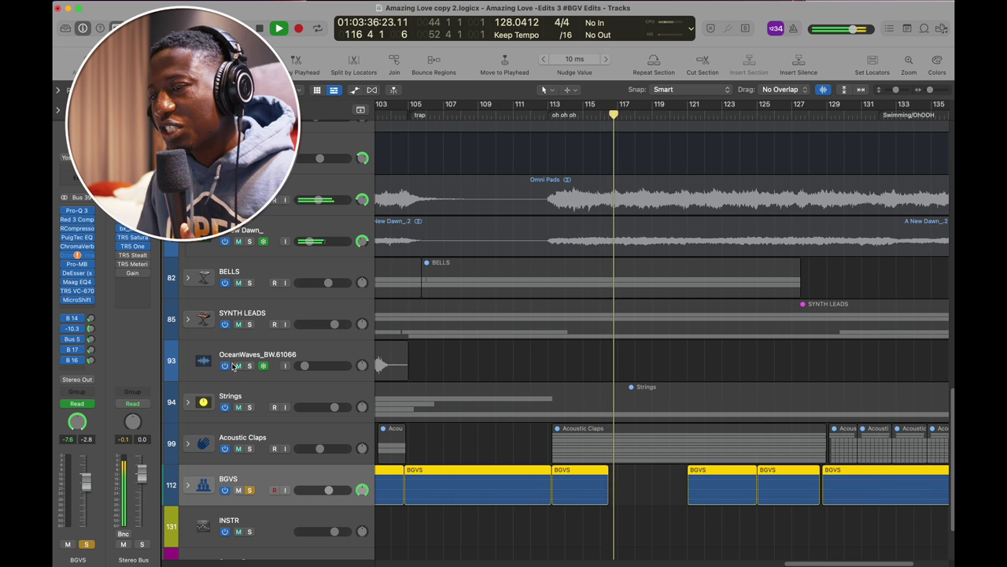
Step: Check where the BGVS Bus 10 send is routed, and show automation with the Send 1 Large Plate/2.6s Vocal Plate curve for BGVS
{"action": "left_click", "coordinate": [76, 328]}
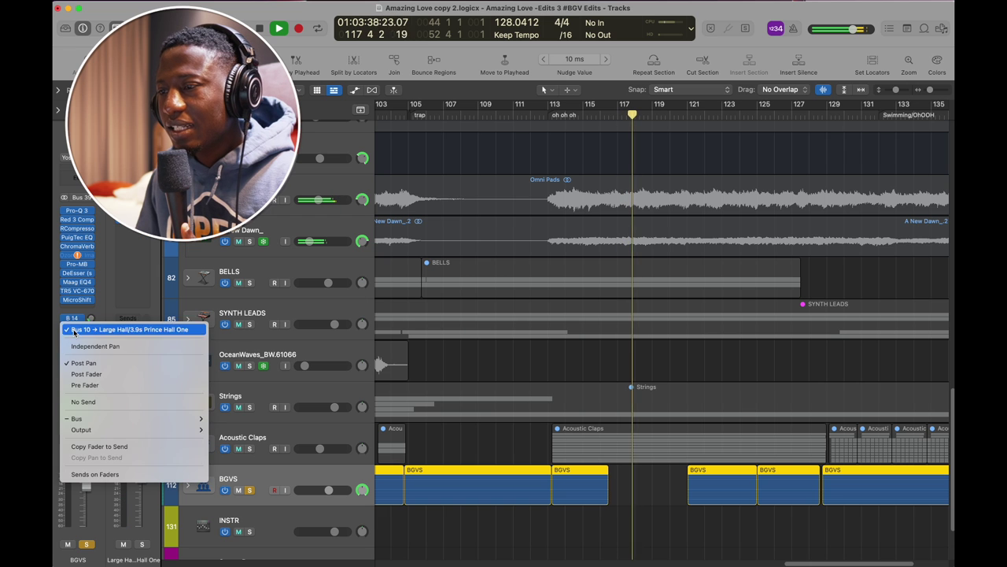
{"action": "left_click", "coordinate": [352, 94]}
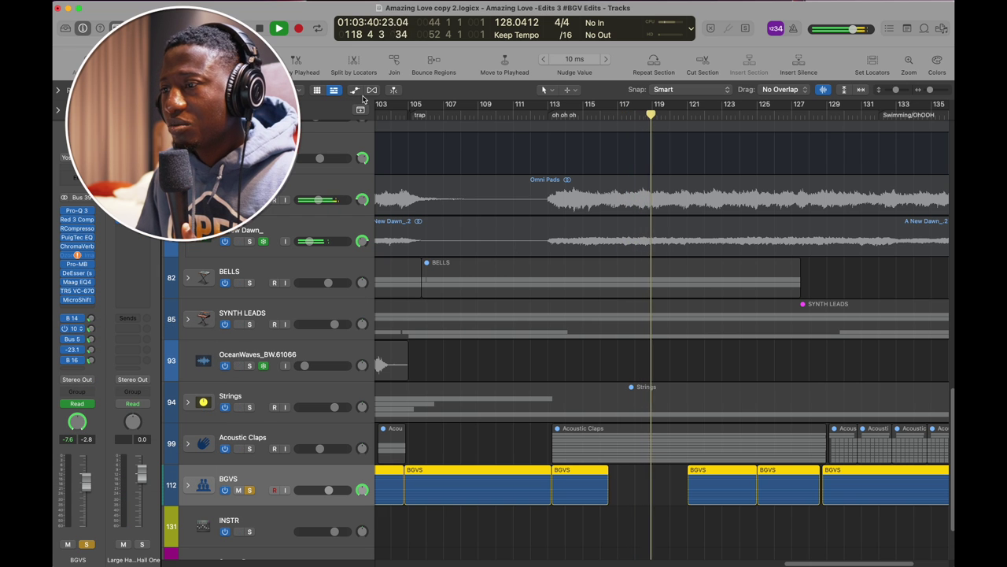
{"action": "left_click", "coordinate": [355, 90]}
{"action": "scroll", "coordinate": [537, 355], "scroll_direction": "down", "scroll_amount": 3}
{"action": "left_click", "coordinate": [300, 410]}
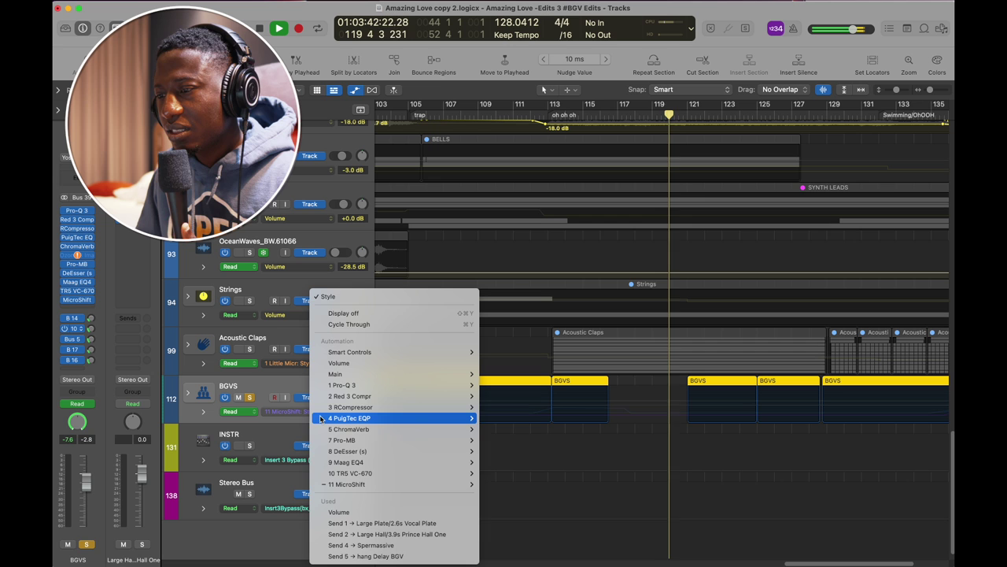
{"action": "left_click", "coordinate": [356, 523]}
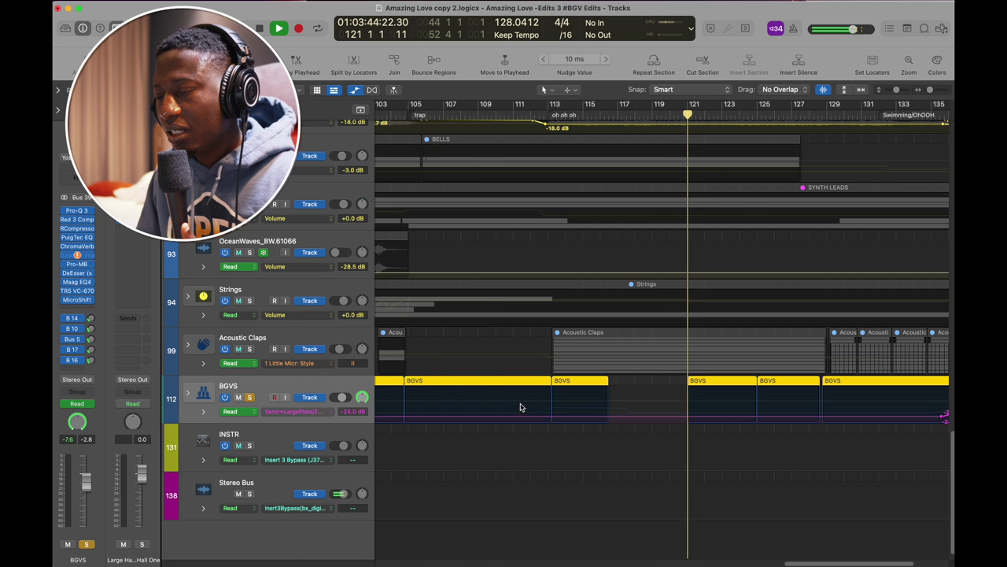
Step: Stop playback and show the BGVS automation curves for Send 2 Large Hall/3.9s Prince Hall One, Send 4 Spermassive and Send 5 hang Delay BGV in turn
{"action": "key", "text": "space"}
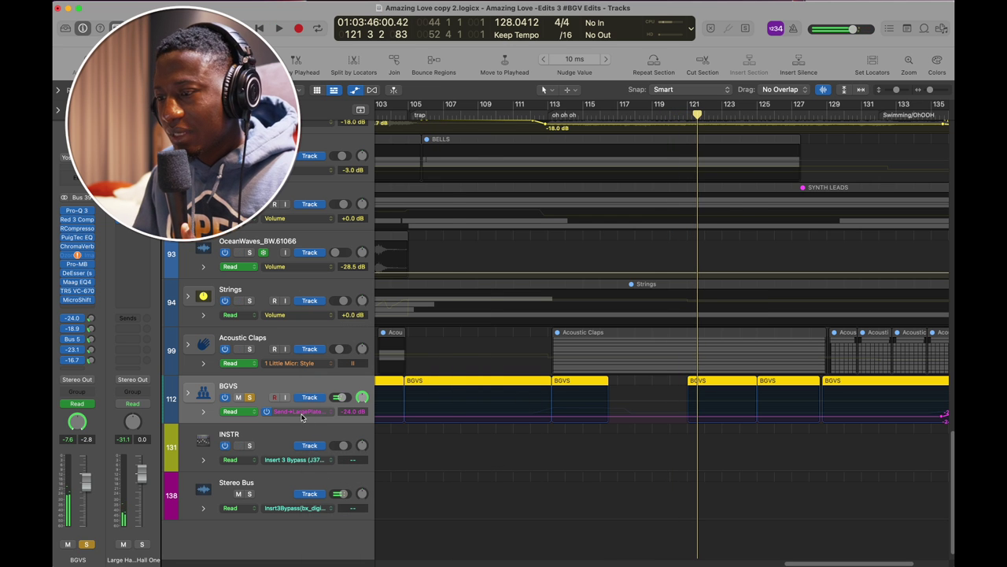
{"action": "left_click", "coordinate": [301, 412]}
{"action": "left_click", "coordinate": [314, 420]}
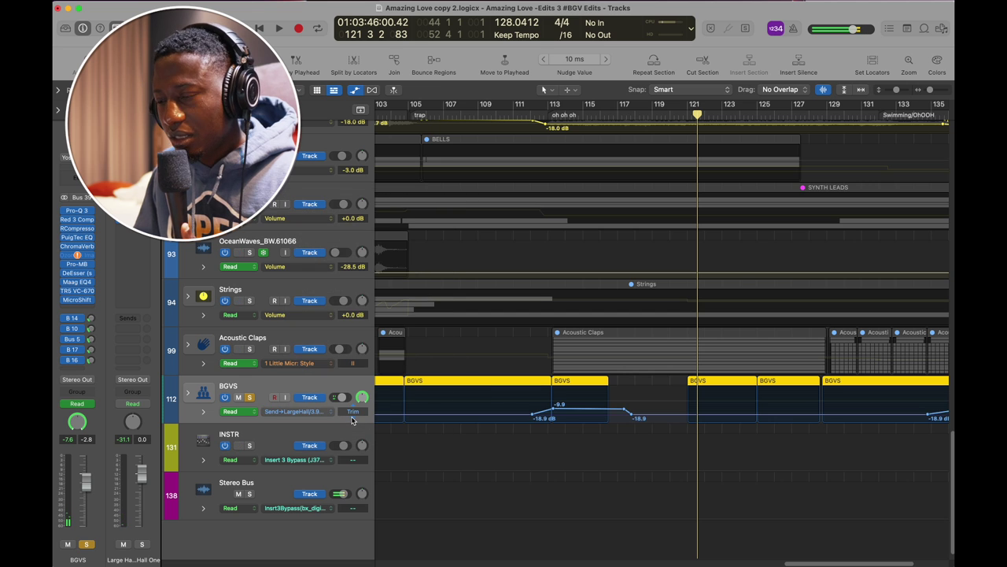
{"action": "left_click", "coordinate": [309, 413]}
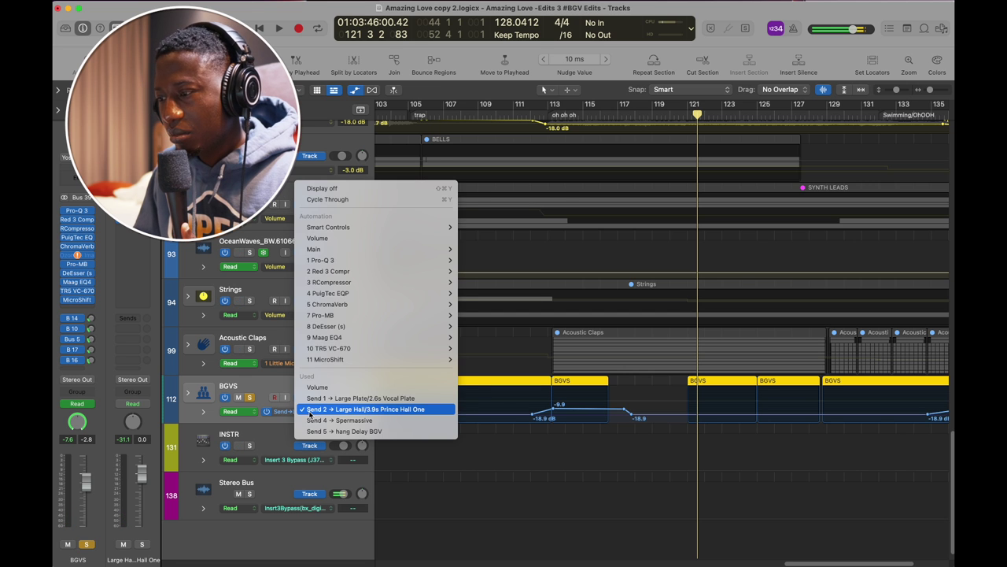
{"action": "left_click", "coordinate": [327, 422]}
{"action": "left_click", "coordinate": [311, 413]}
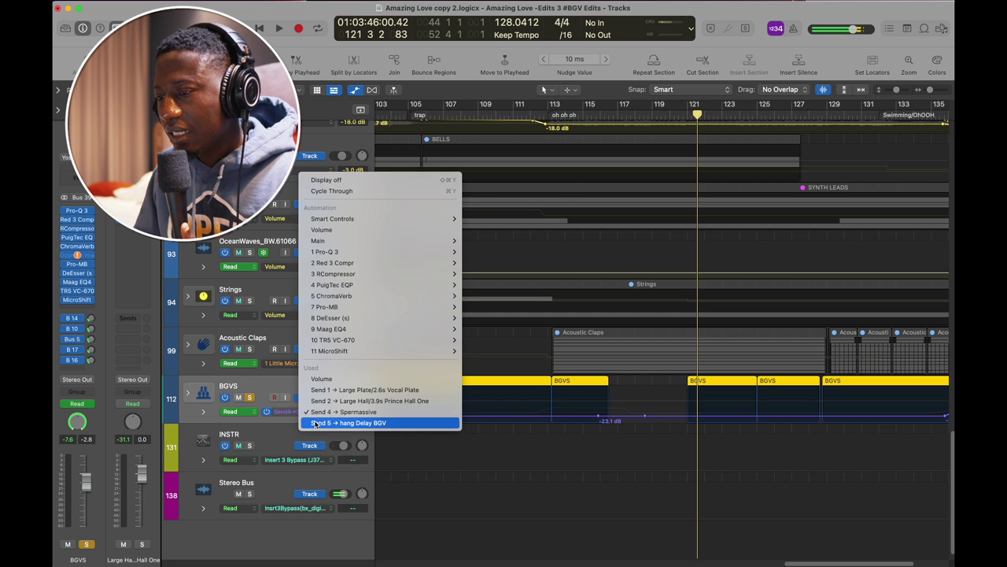
{"action": "left_click", "coordinate": [317, 422]}
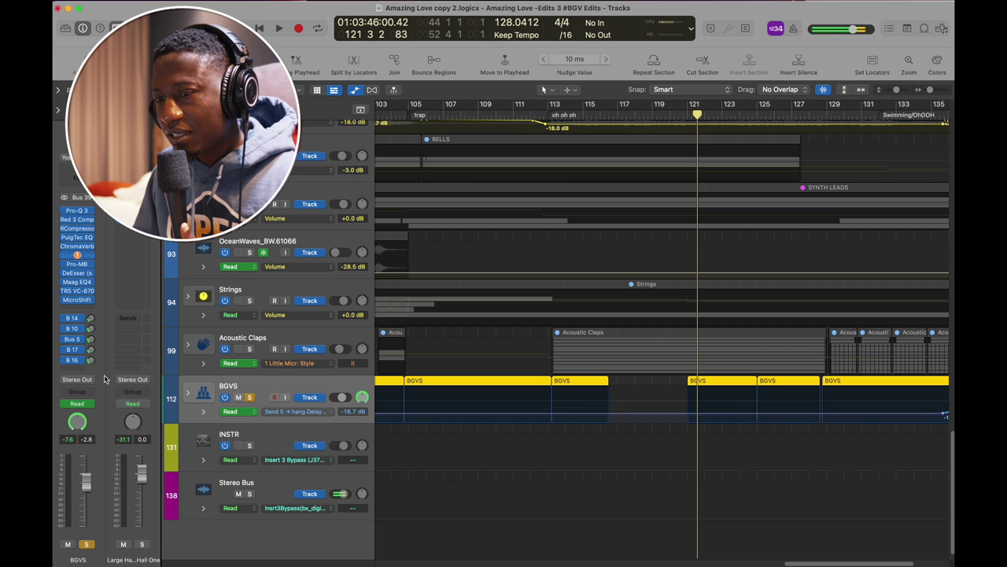
Step: Follow the BGVS Bus 16 send to its hang Delay BGV channel and open that channel's RCompressor to examine the sidechain ducking
{"action": "left_click", "coordinate": [71, 359]}
{"action": "left_click", "coordinate": [52, 364]}
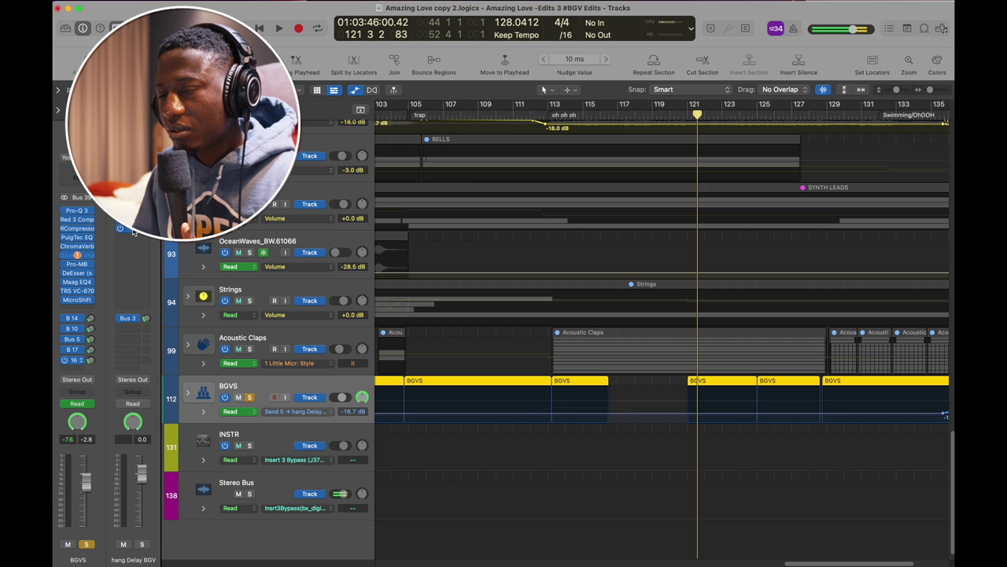
{"action": "left_click", "coordinate": [132, 229]}
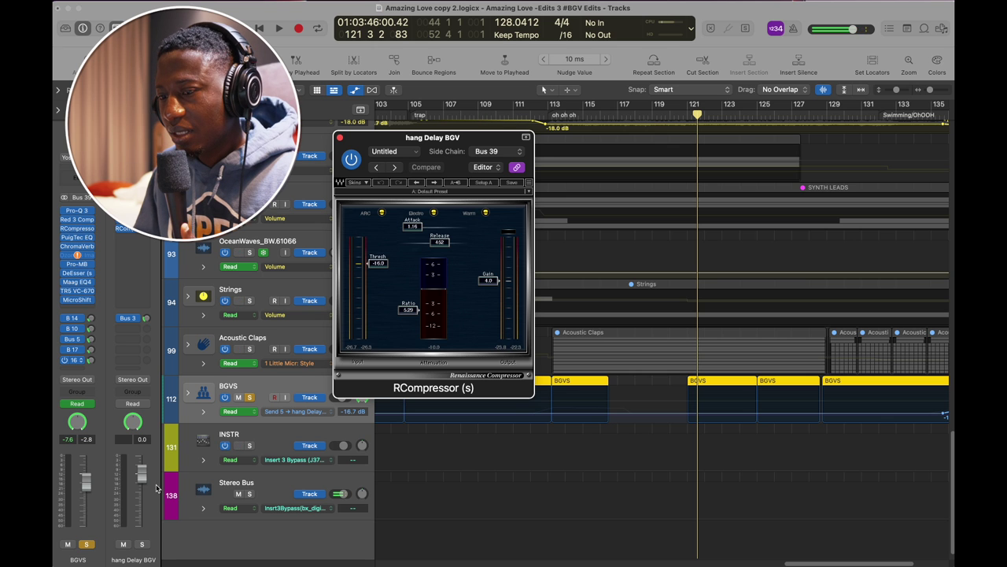
Step: Solo the hang Delay BGV channel instead of BGVS and play the delay return from the trap section into the oh oh oh section
{"action": "left_click", "coordinate": [142, 544]}
{"action": "left_click", "coordinate": [88, 544]}
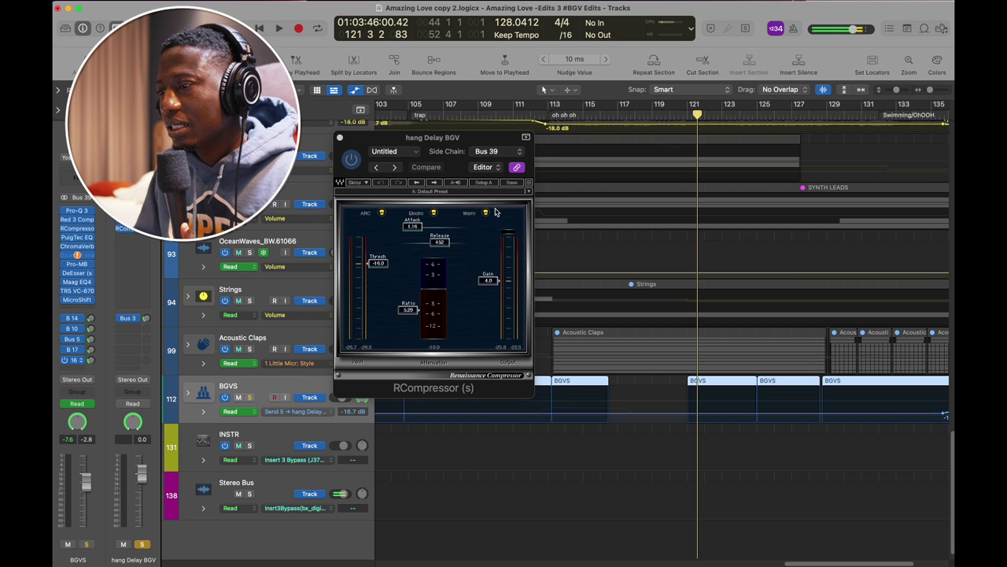
{"action": "left_click", "coordinate": [466, 116]}
{"action": "key", "text": "space"}
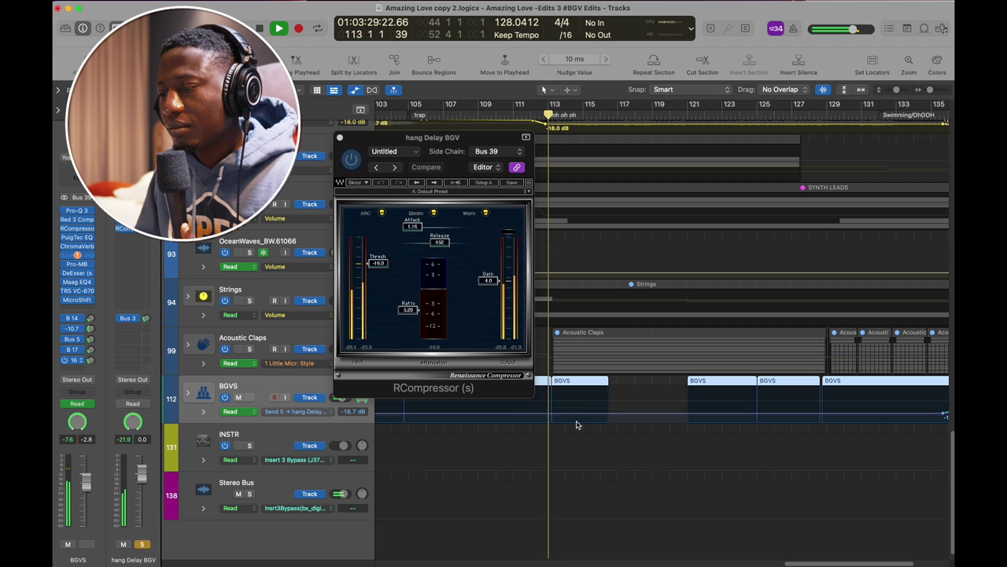
{"action": "key", "text": "space"}
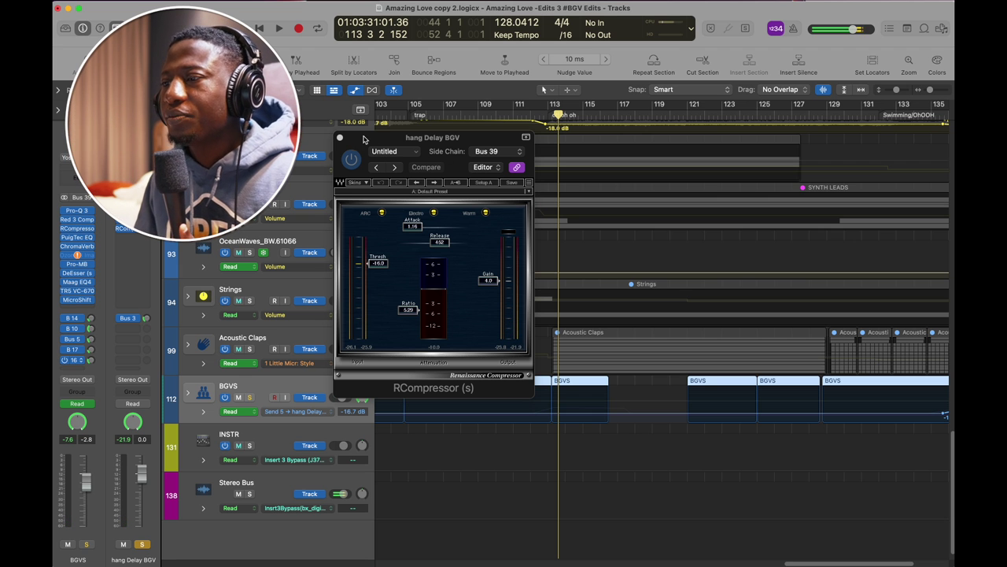
Step: Examine the H-Delay settings on the hang Delay BGV channel and close the plug-in window
{"action": "left_click", "coordinate": [132, 210]}
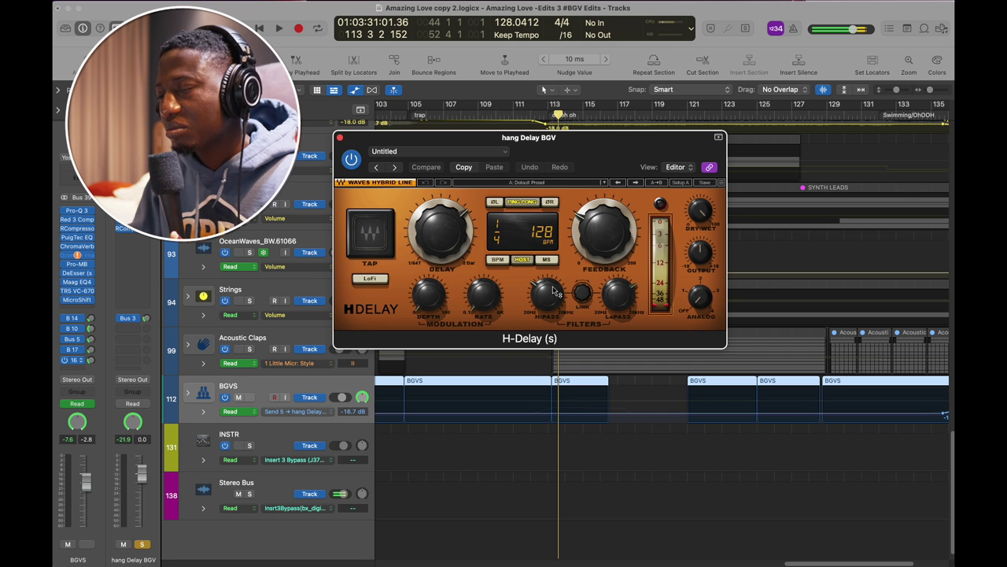
{"action": "left_click", "coordinate": [339, 138]}
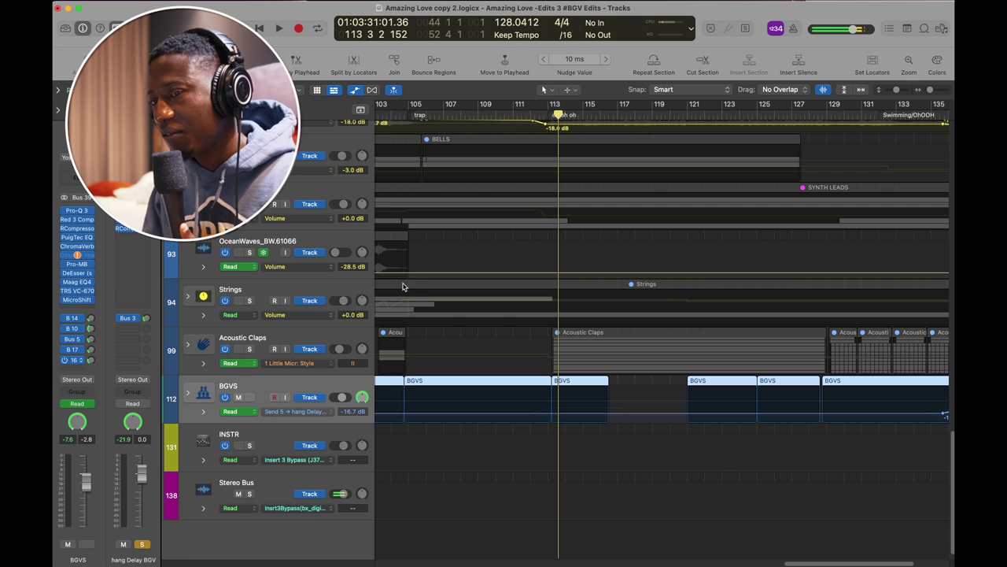
Step: Look over the regions and volume automation from the vocals down to the synth leads, briefly expanding the Horns stack
{"action": "scroll", "coordinate": [589, 279], "scroll_direction": "left", "scroll_amount": 2}
{"action": "scroll", "coordinate": [588, 278], "scroll_direction": "down", "scroll_amount": 1}
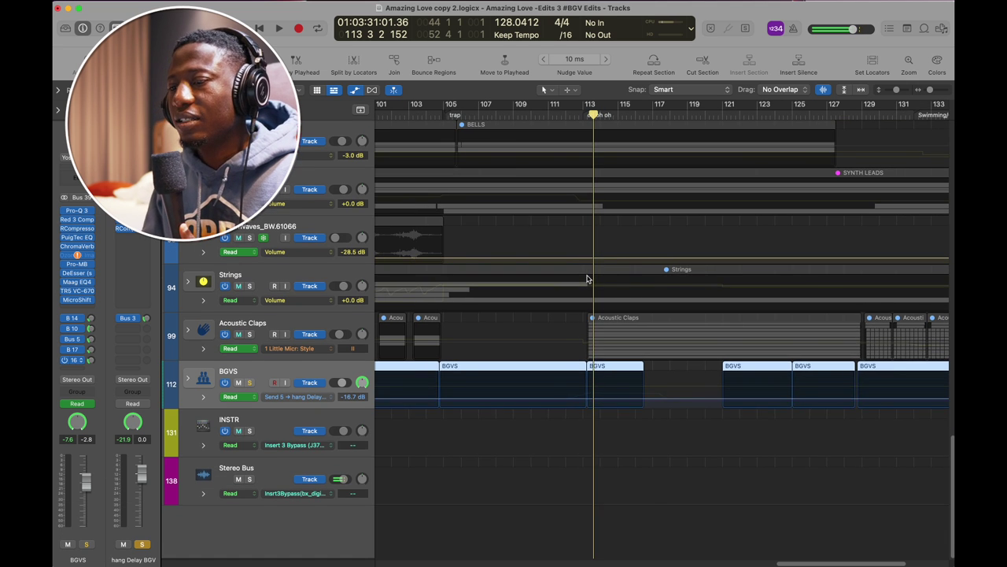
{"action": "scroll", "coordinate": [587, 279], "scroll_direction": "left", "scroll_amount": 1}
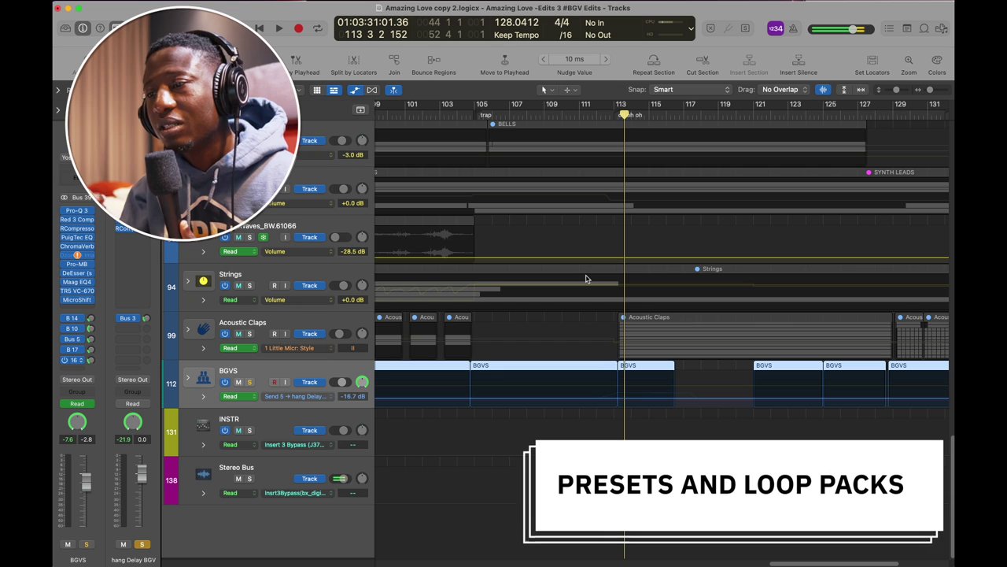
{"action": "scroll", "coordinate": [585, 279], "scroll_direction": "up", "scroll_amount": 15}
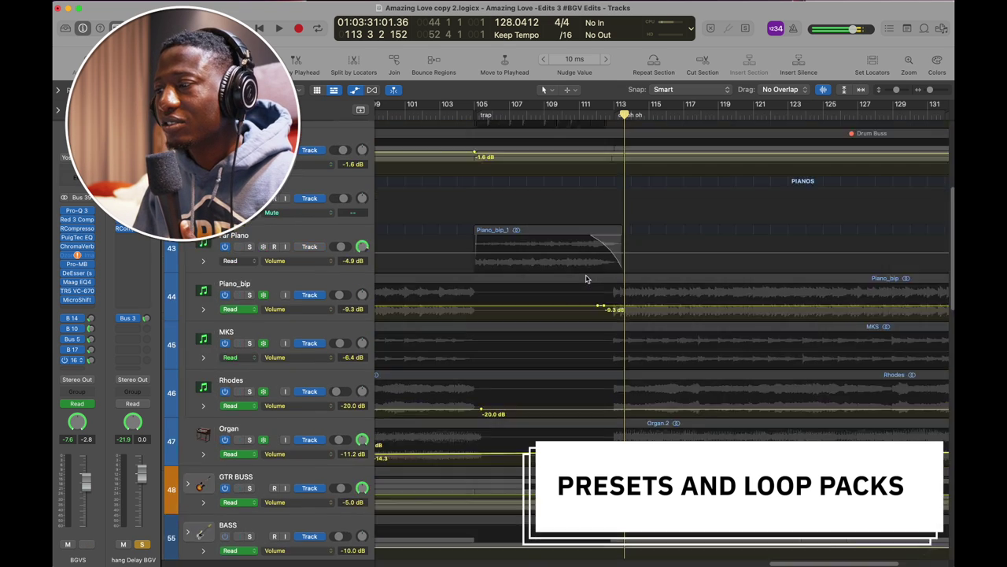
{"action": "left_click_drag", "start_coordinate": [899, 91], "coordinate": [900, 91]}
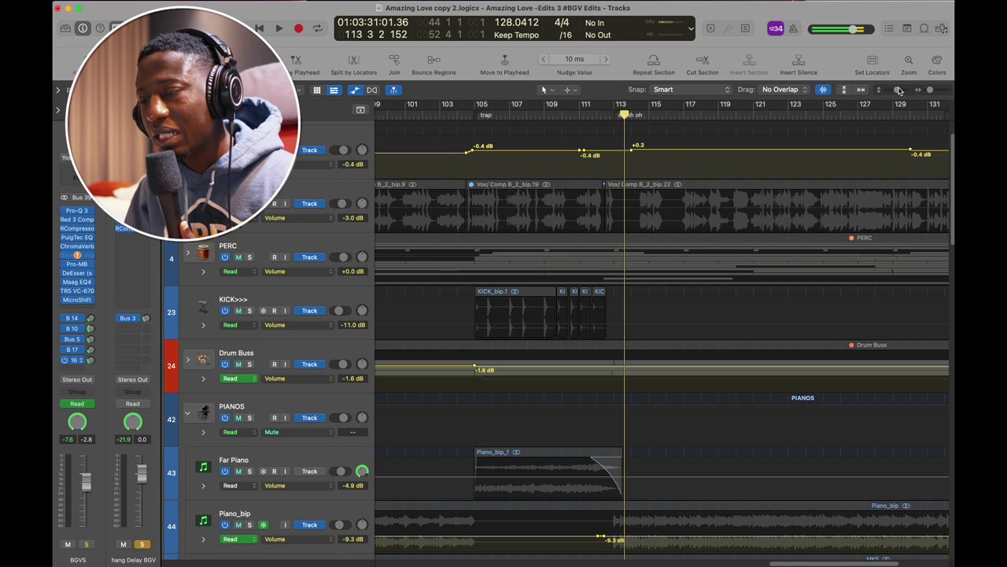
{"action": "scroll", "coordinate": [793, 386], "scroll_direction": "down", "scroll_amount": 15}
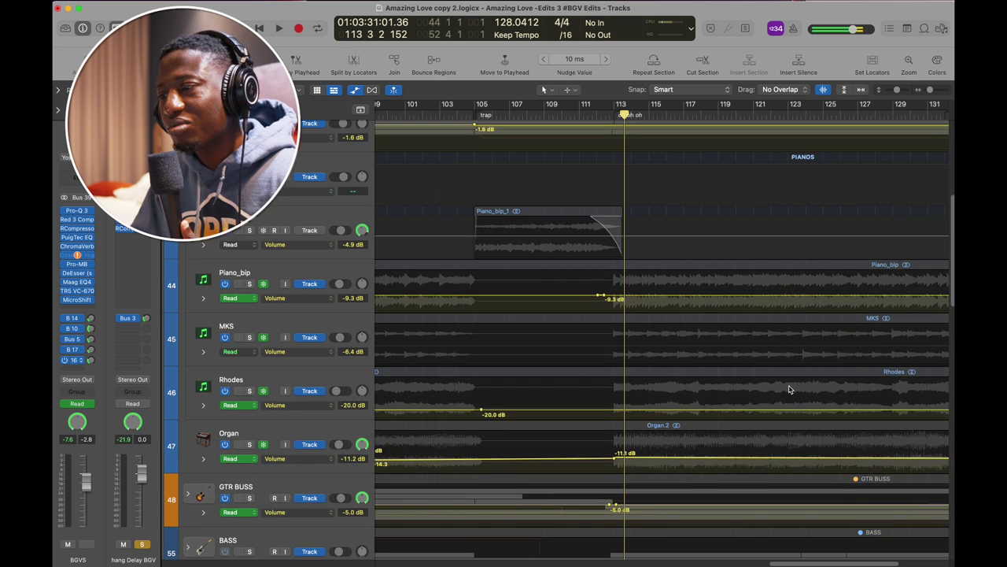
{"action": "scroll", "coordinate": [791, 387], "scroll_direction": "left", "scroll_amount": 3}
{"action": "scroll", "coordinate": [788, 389], "scroll_direction": "up", "scroll_amount": 1}
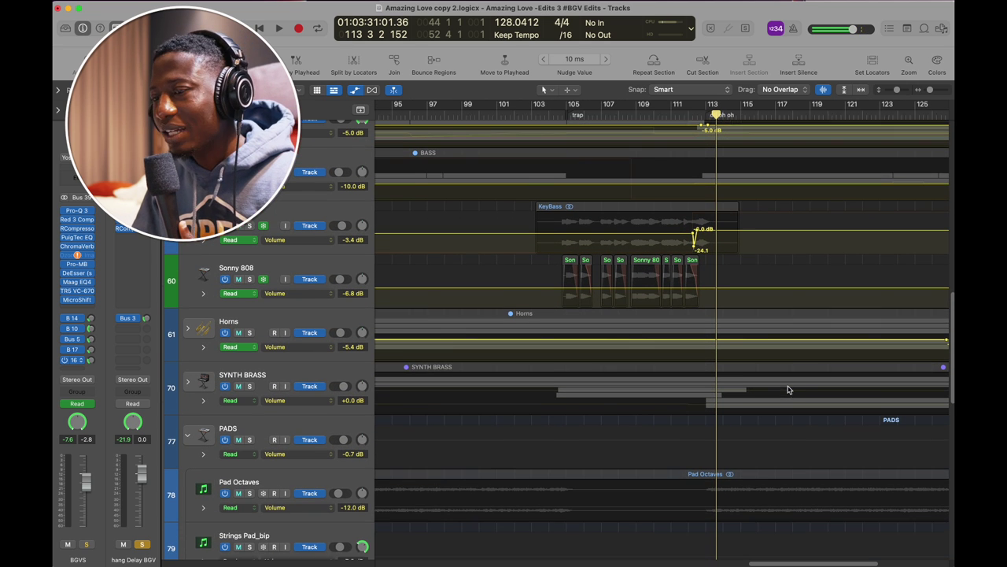
{"action": "left_click", "coordinate": [189, 332]}
{"action": "left_click", "coordinate": [188, 333]}
{"action": "scroll", "coordinate": [322, 462], "scroll_direction": "down", "scroll_amount": 15}
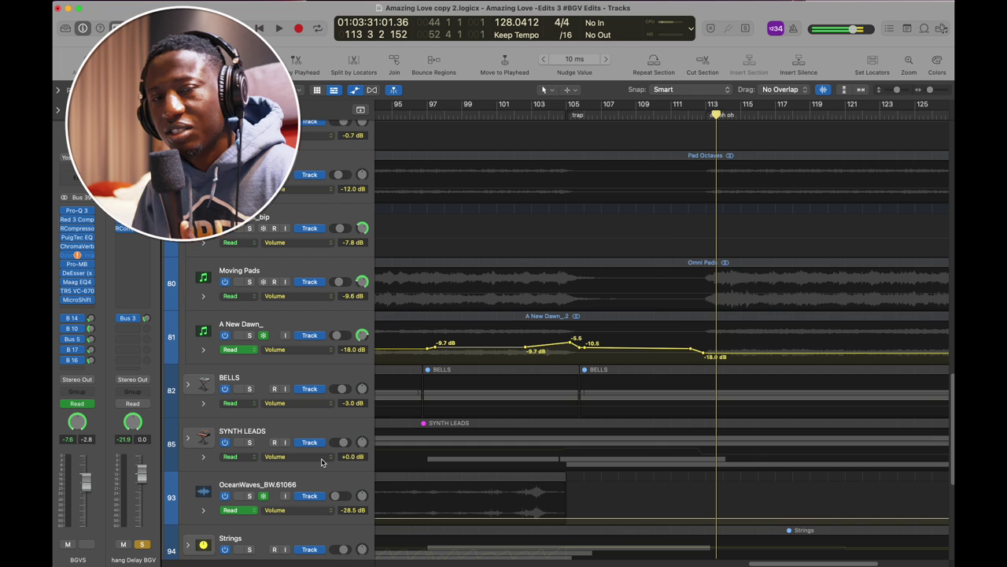
Step: Switch to the Finder window showing the MIXED folder of loop WAV files, and return to the Logic session
{"action": "key", "text": "super+Tab"}
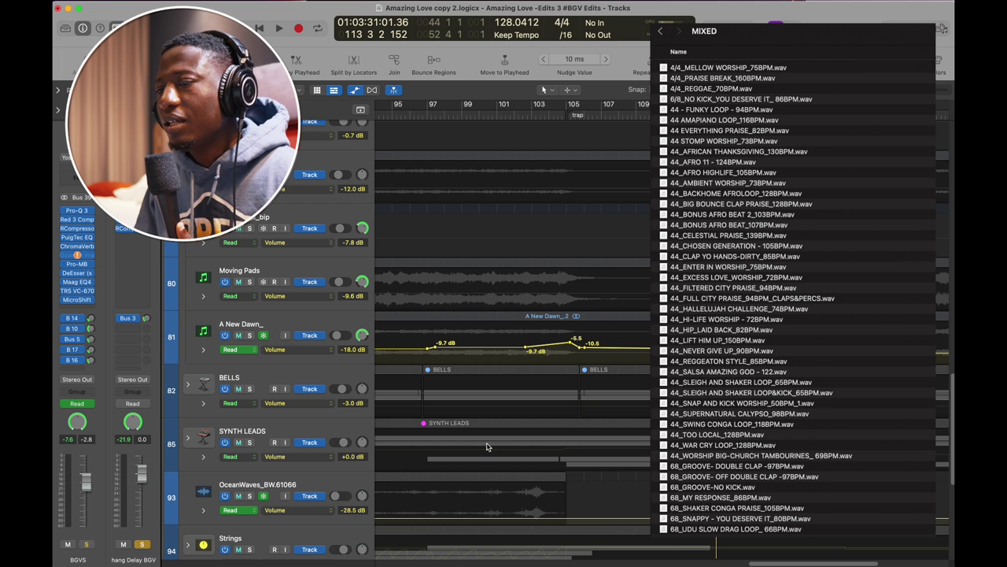
{"action": "left_click", "coordinate": [432, 457]}
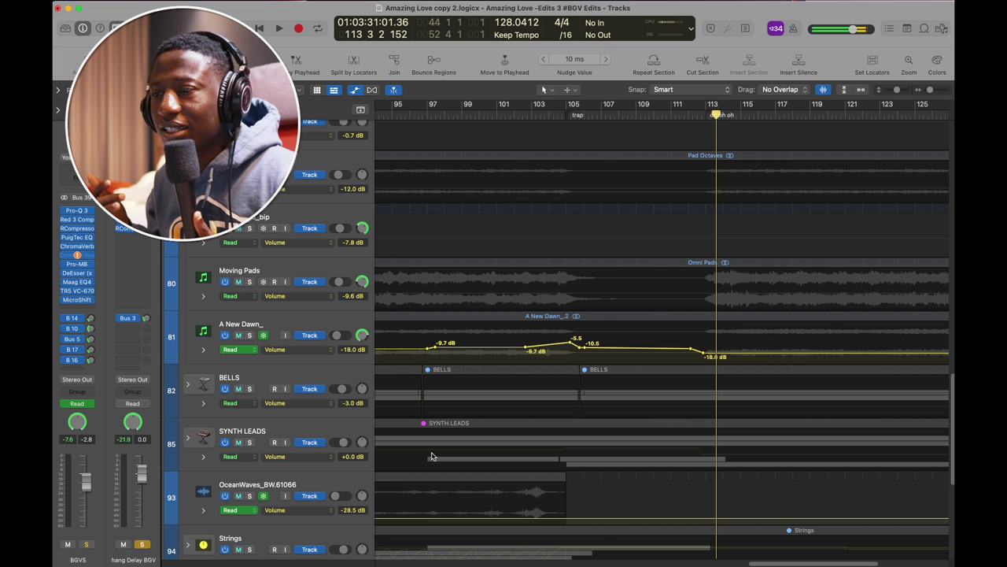
Step: Select the Stereo Bus track beneath INSTR to show its channel strip and plug-in chain
{"action": "scroll", "coordinate": [431, 457], "scroll_direction": "down", "scroll_amount": 8}
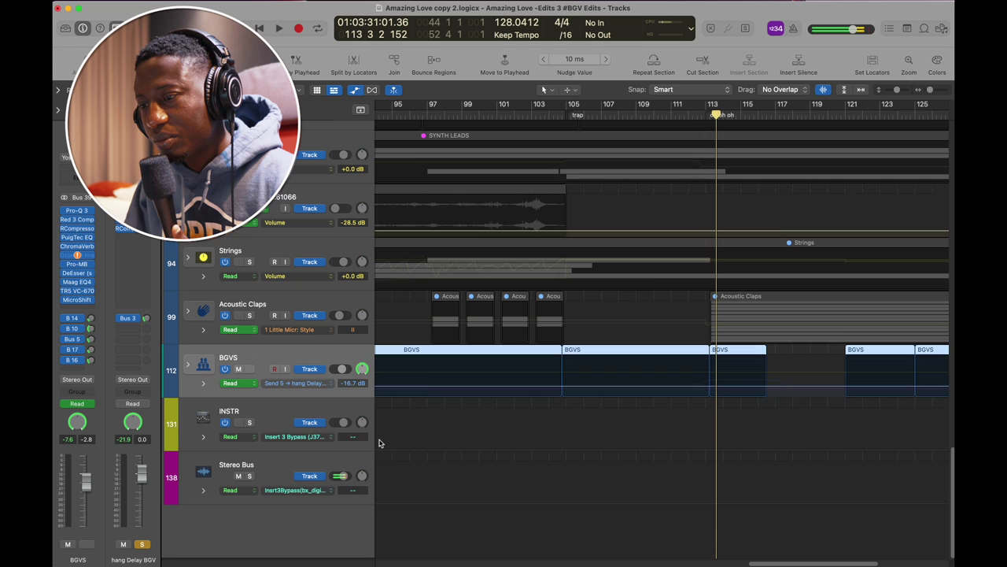
{"action": "left_click", "coordinate": [310, 419]}
{"action": "left_click", "coordinate": [283, 464]}
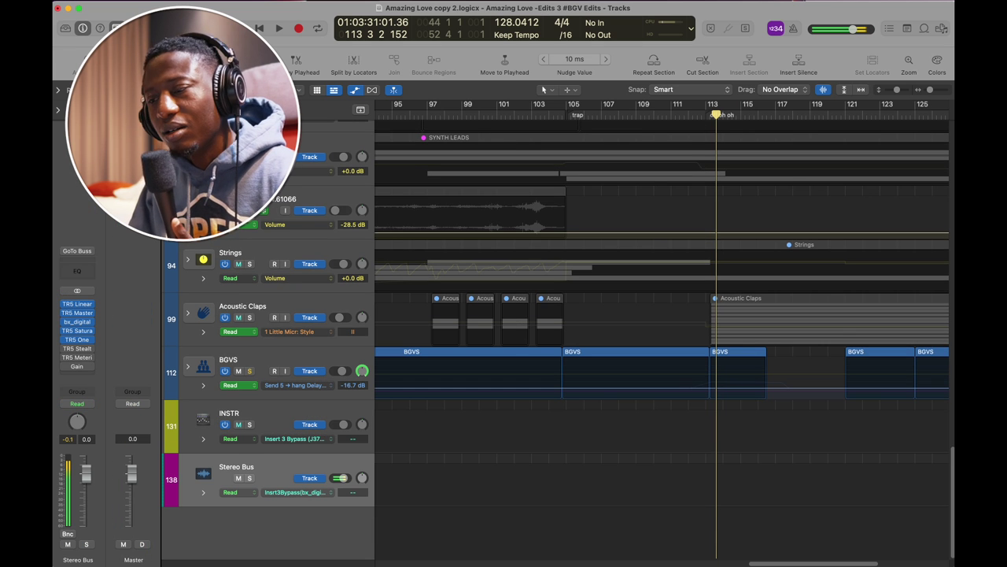
Step: Clear the active solo, hide the track automation, and fit all tracks and the full timeline in view
{"action": "left_click_drag", "start_coordinate": [898, 89], "coordinate": [888, 89]}
{"action": "left_click", "coordinate": [355, 90]}
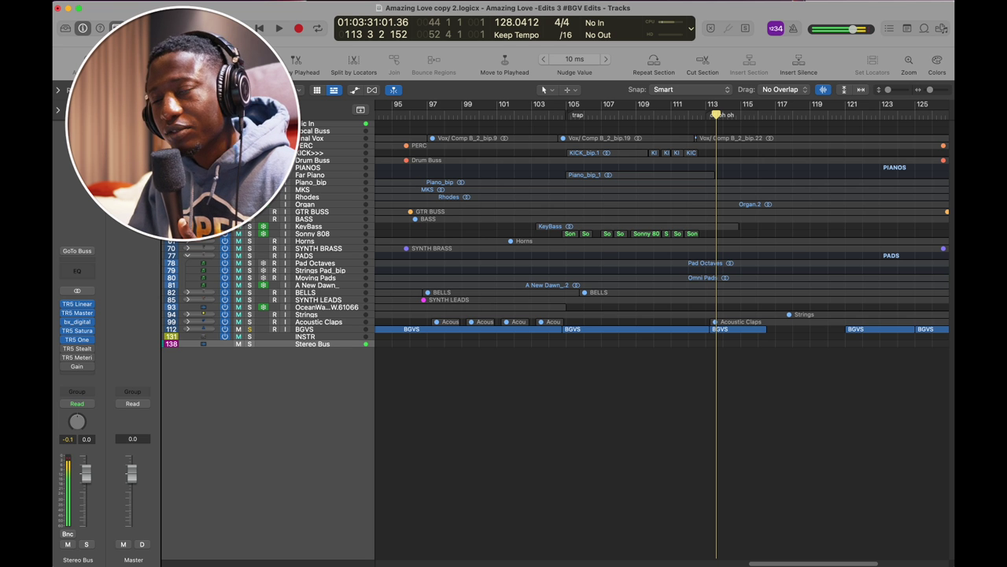
{"action": "key", "text": "ctrl+alt+super+s"}
{"action": "scroll", "coordinate": [591, 173], "scroll_direction": "left", "scroll_amount": 10}
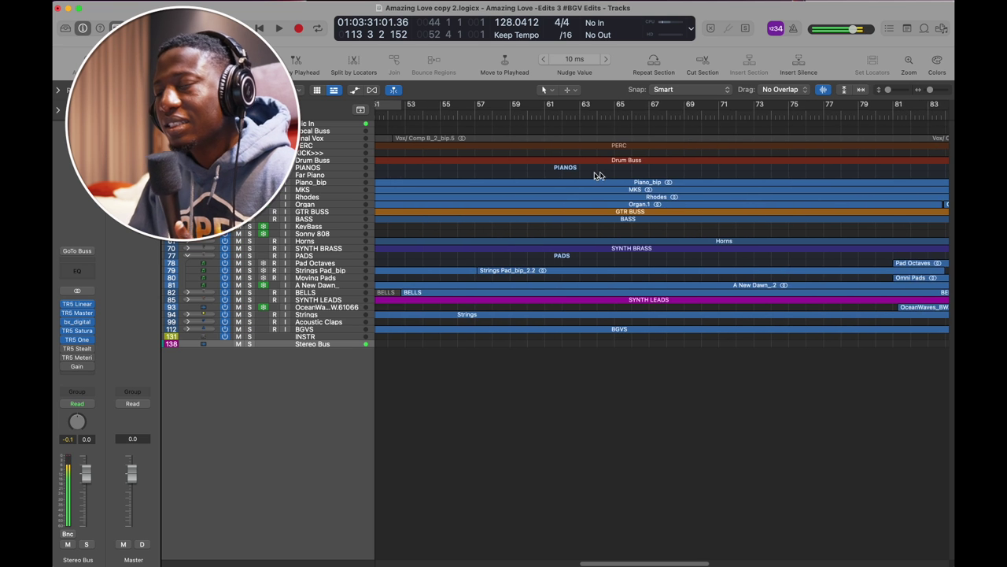
{"action": "key", "text": "z"}
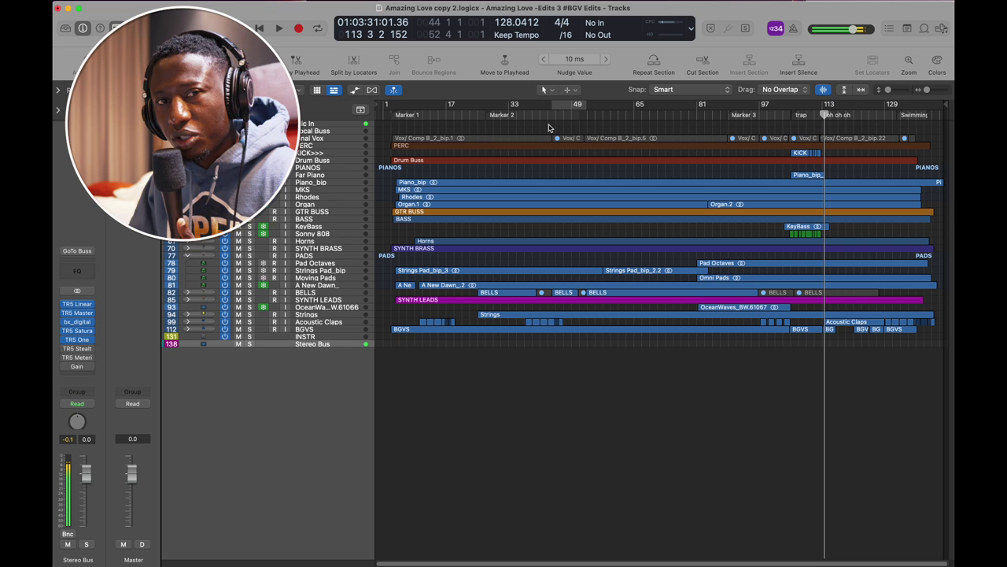